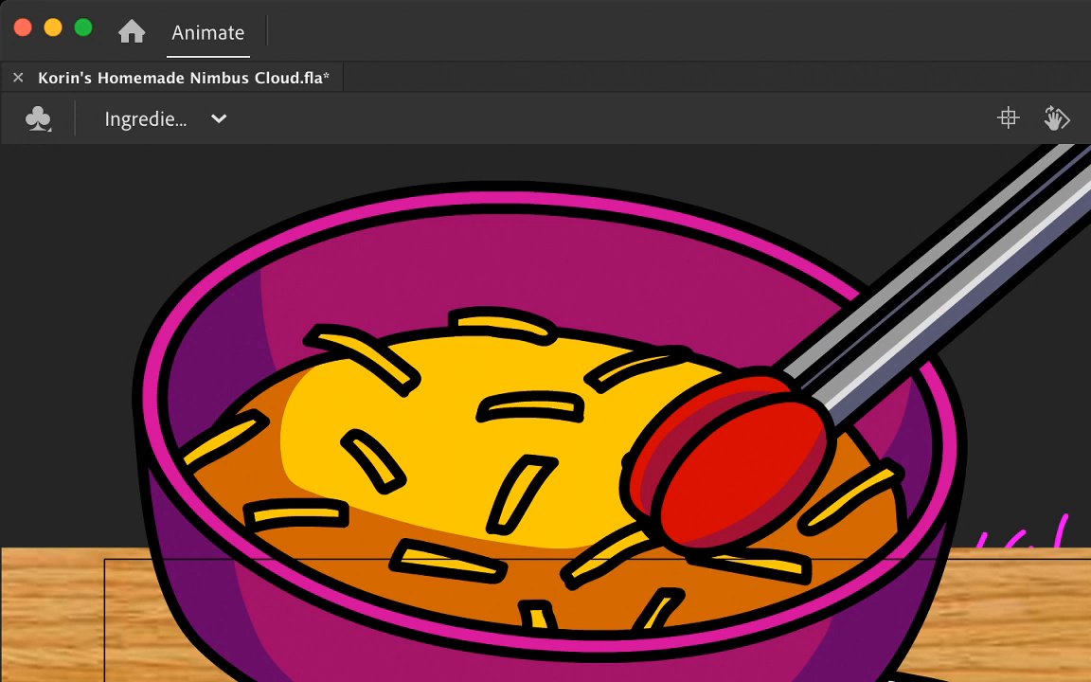
Step: Play back the ingredients animation with the full bowl and tongs in view
key("super+minus")
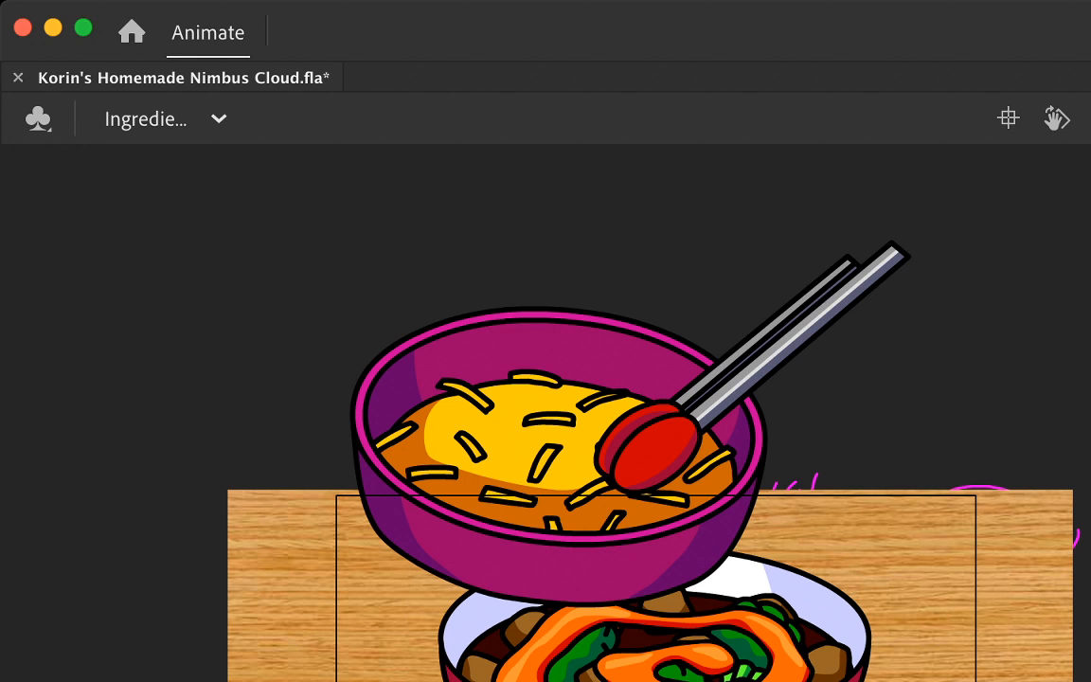
key("Return")
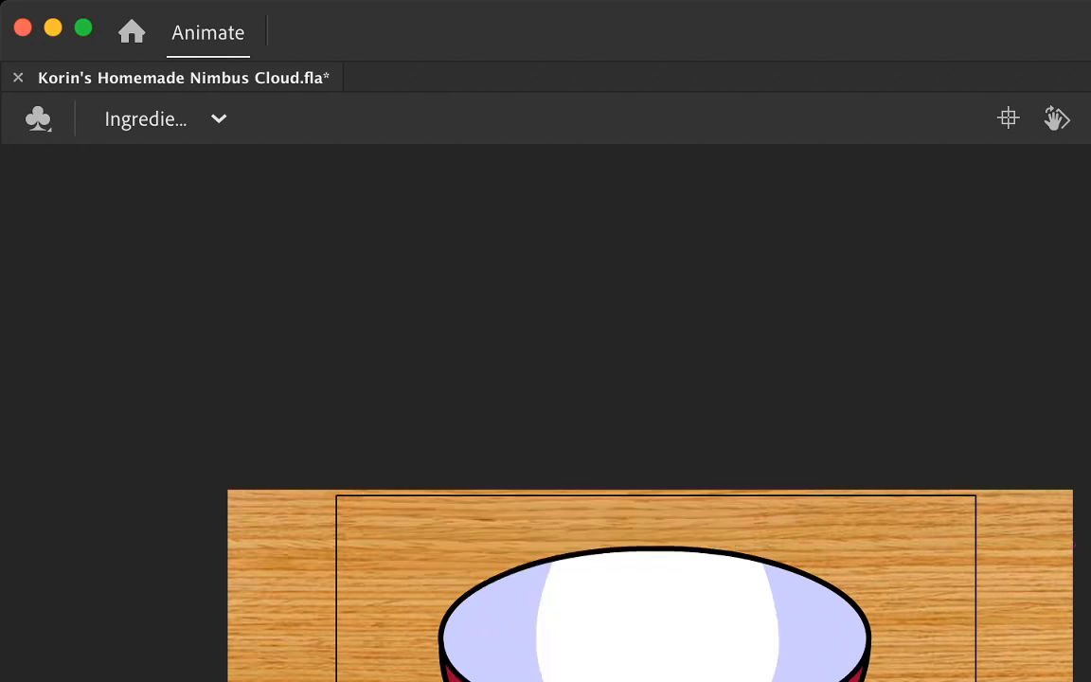
key("super+minus")
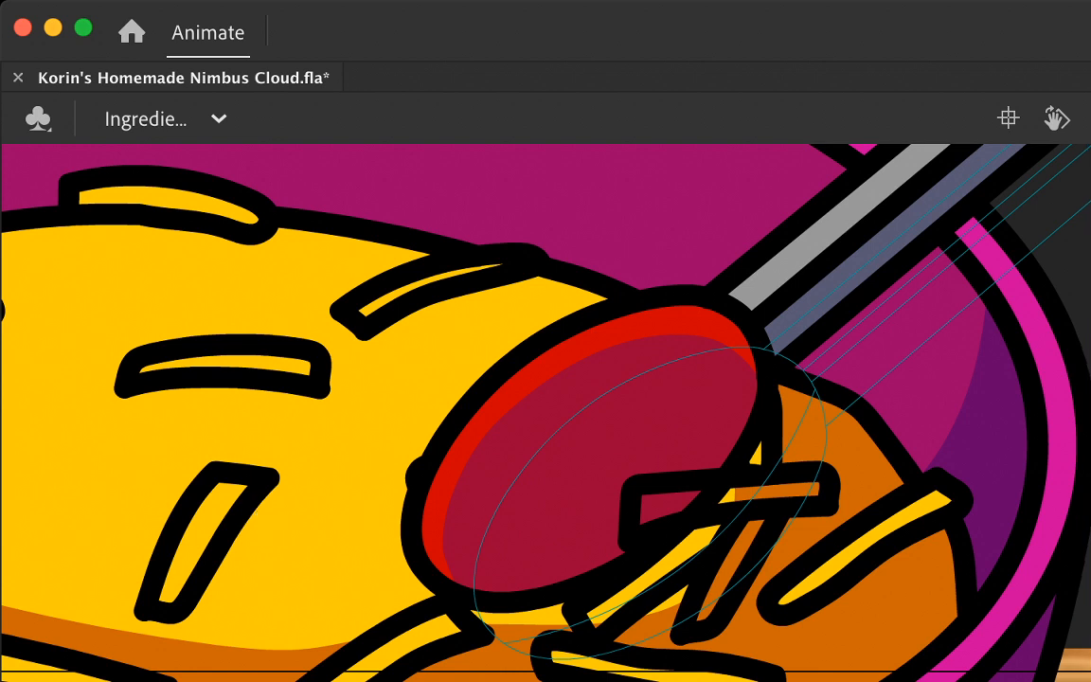
left_click(533, 599)
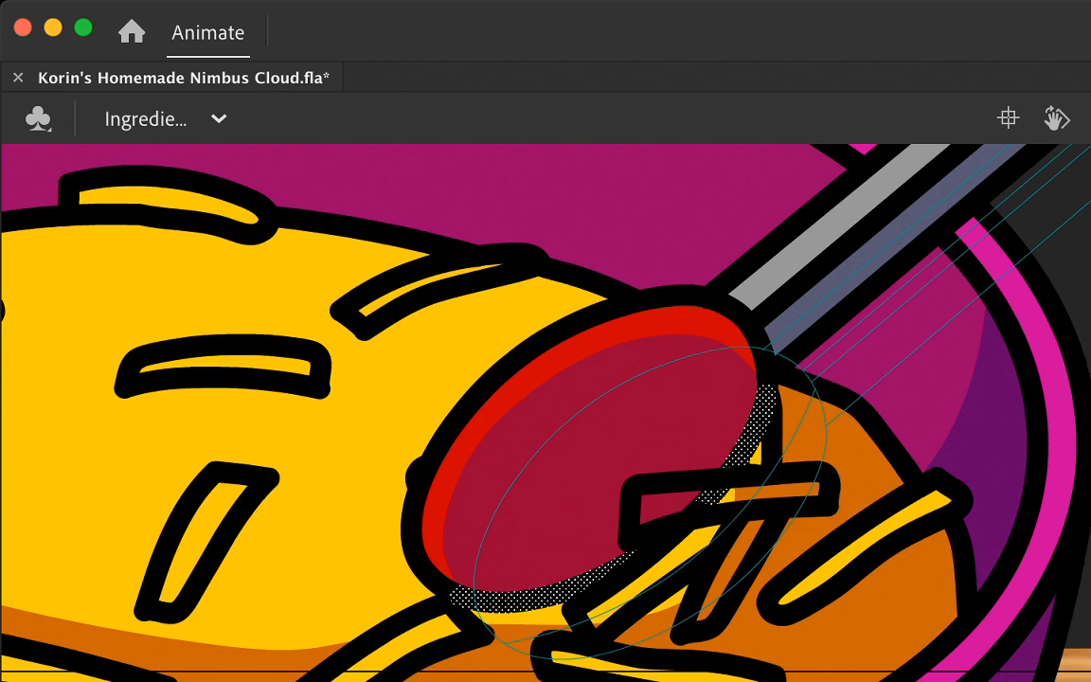
key("Escape")
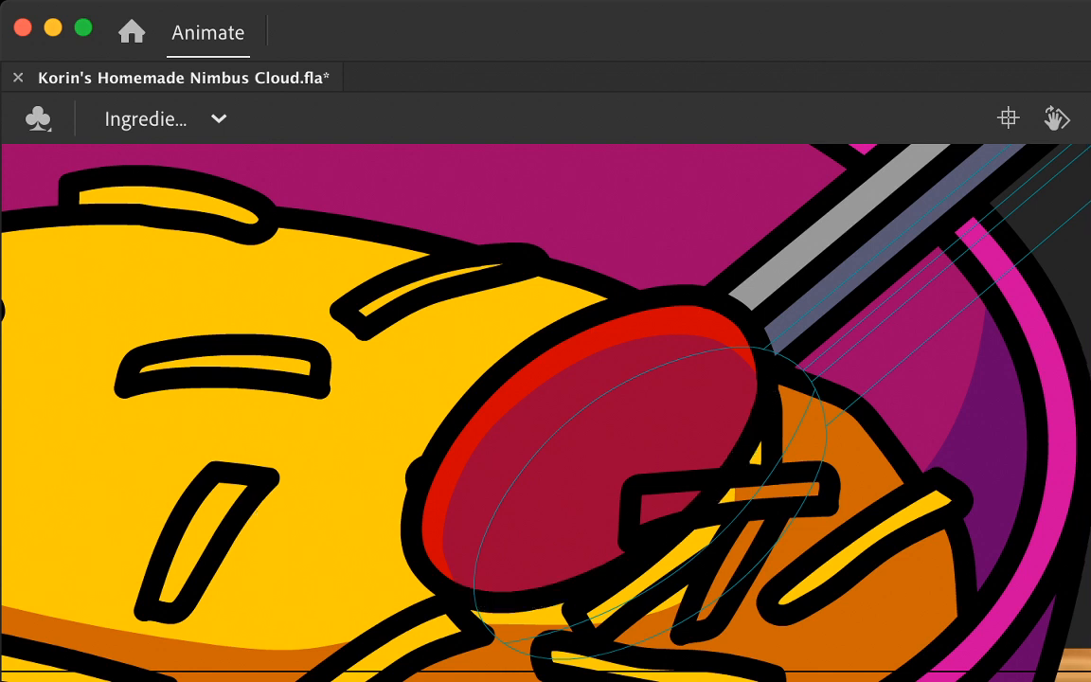
double_click(724, 530)
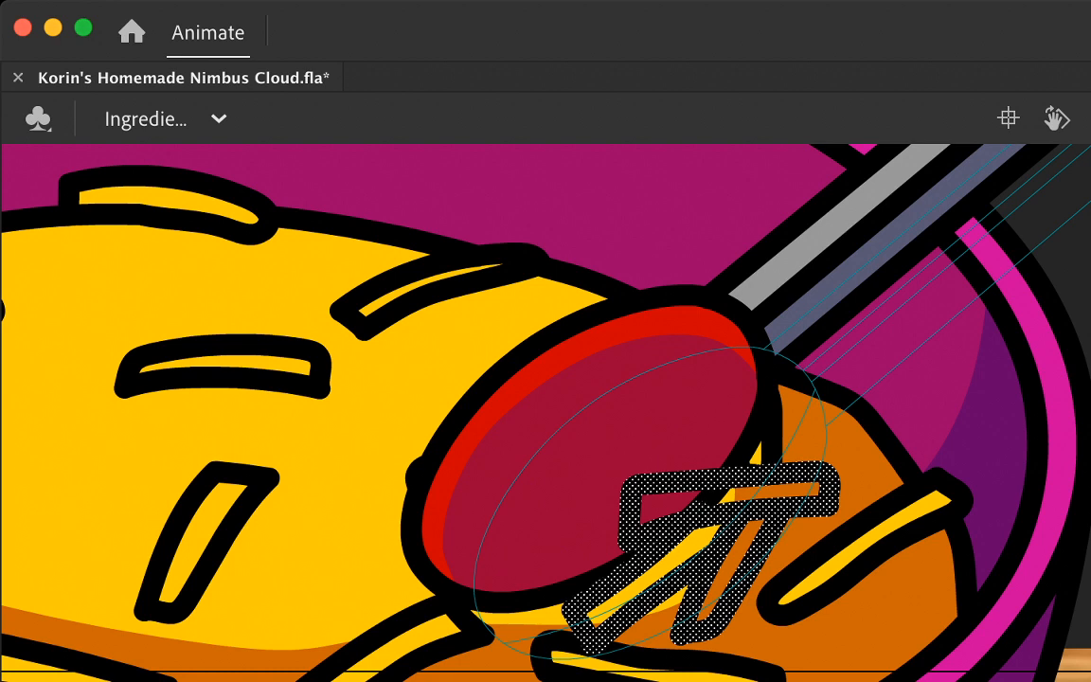
mouse_move(777, 488)
left_mouse_down()
mouse_move(829, 409)
mouse_move(815, 364)
mouse_move(699, 493)
mouse_move(756, 443)
mouse_move(805, 361)
mouse_move(832, 372)
mouse_move(719, 417)
mouse_move(712, 437)
left_mouse_up()
key("super+z")
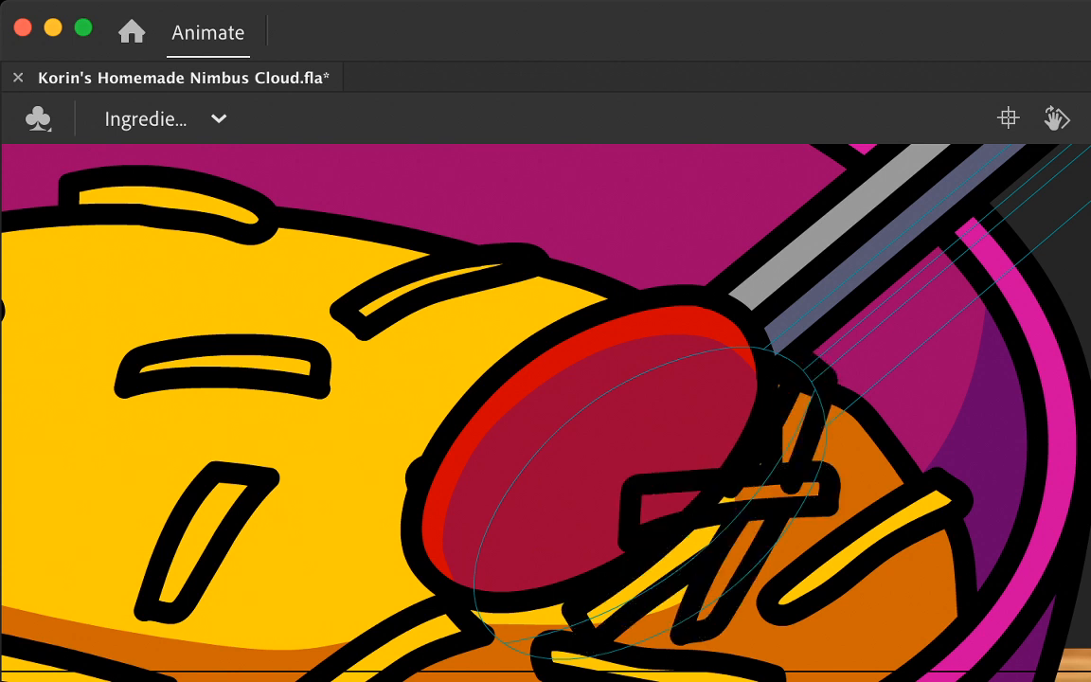
Step: Outline a slanted cheese shred on the tongs' dark red face and delete the line segments it overlaps
left_click(792, 479, "shift")
key("Delete")
mouse_move(669, 478)
left_mouse_down()
mouse_move(615, 374)
mouse_move(668, 353)
mouse_move(697, 435)
mouse_move(635, 421)
left_mouse_up()
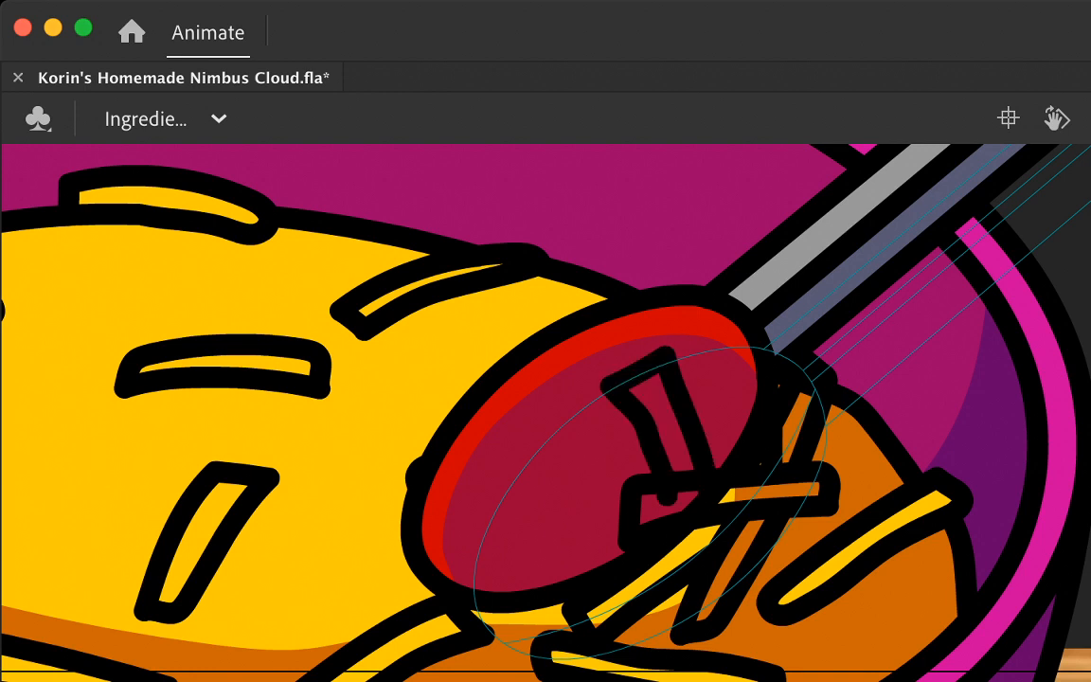
key("Delete")
left_click(667, 497)
key("Delete")
Step: Outline another cheese shred running from the tongs' red face toward the handle and delete its overlapping line segments
mouse_move(662, 413)
left_mouse_down()
mouse_move(772, 350)
mouse_move(834, 355)
mouse_move(678, 460)
left_mouse_up()
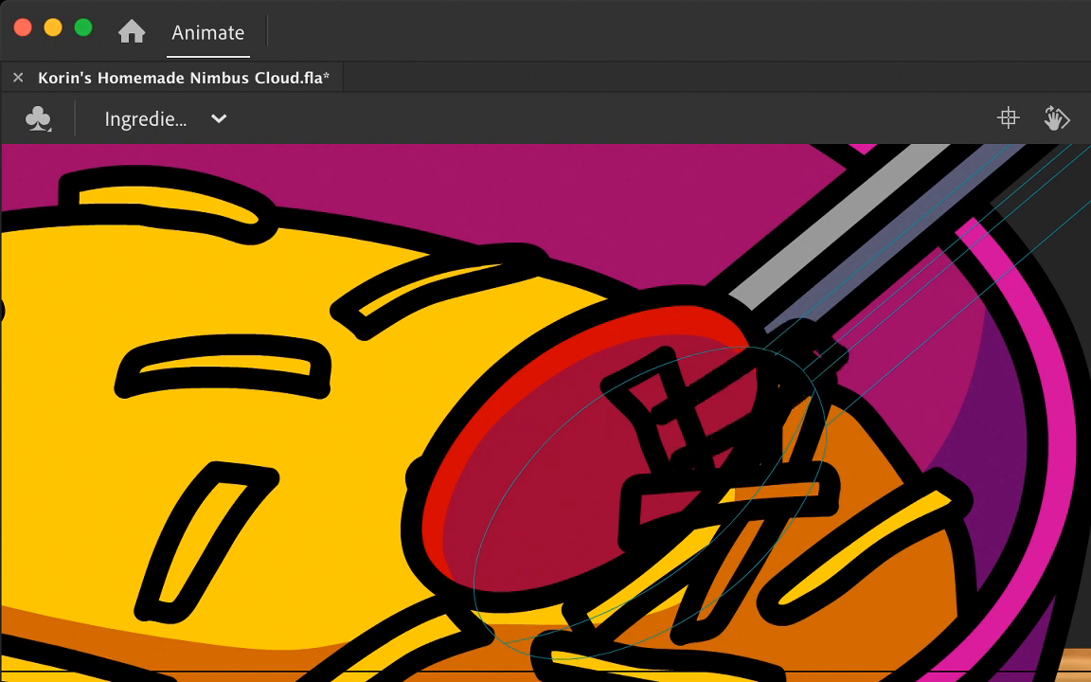
left_click(690, 457)
key("Delete")
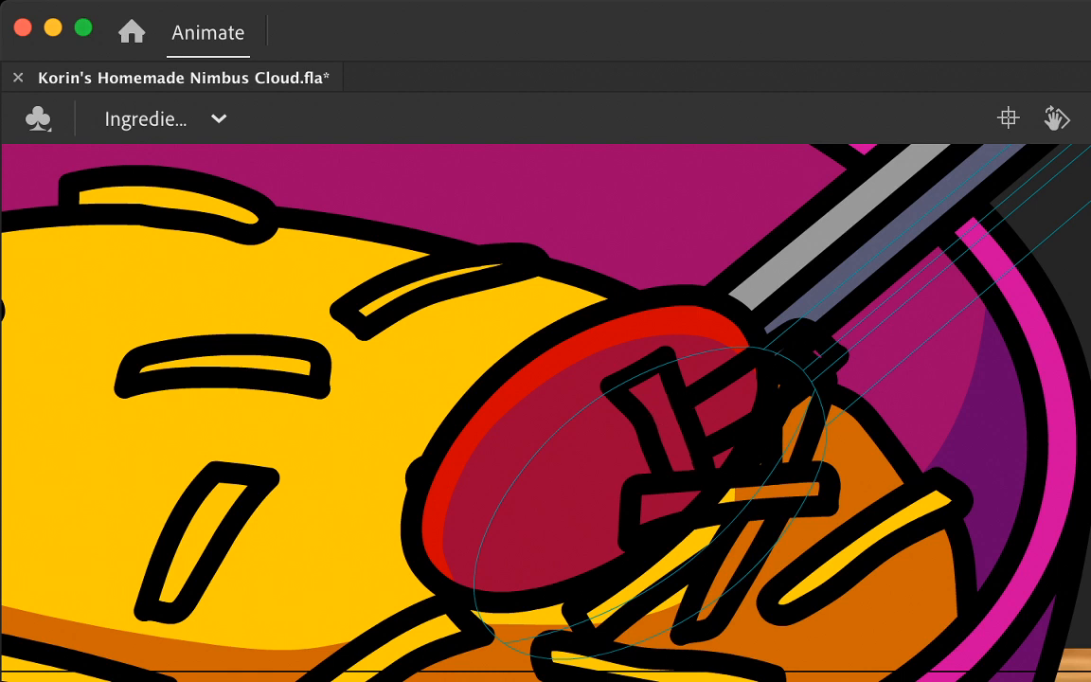
left_click(803, 375)
key("Delete")
Step: Outline two crossing cheese shreds over the lower part of the tongs' red face, one diagonal and one upright
left_click_drag(531, 379, 786, 452)
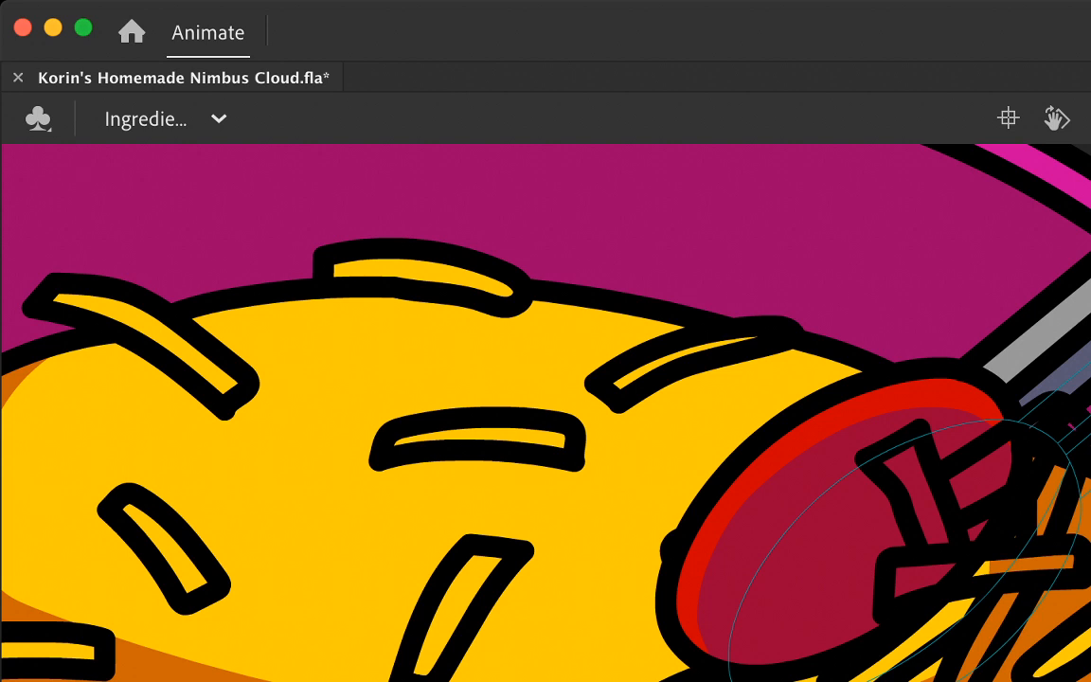
scroll(546, 412, "down", 3)
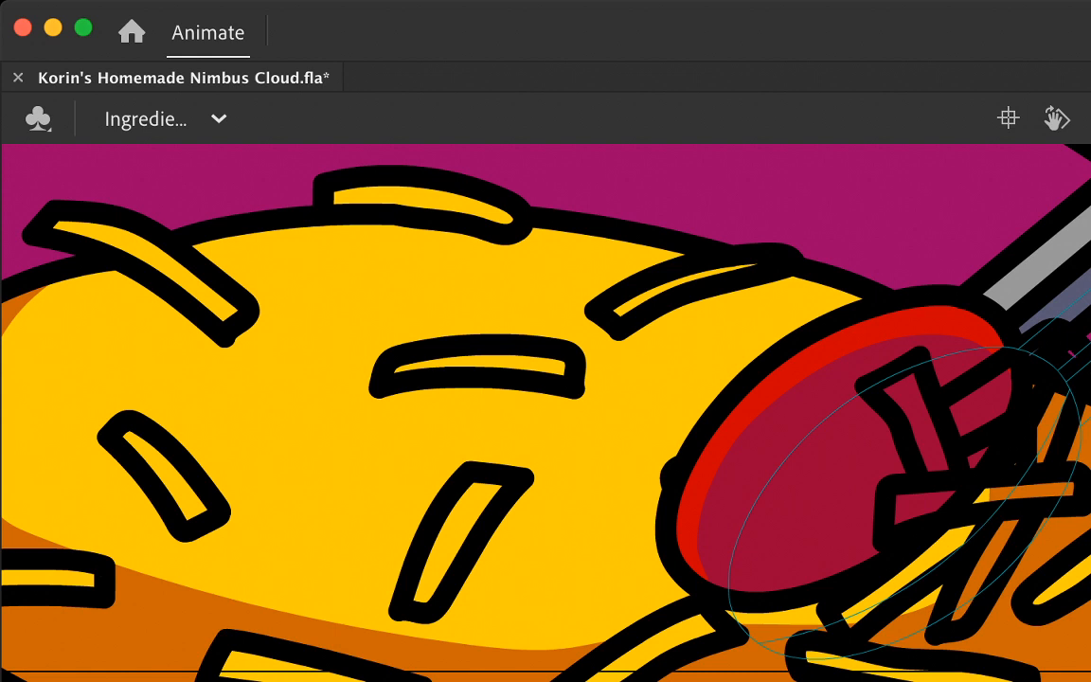
mouse_move(921, 435)
left_mouse_down()
mouse_move(784, 526)
mouse_move(846, 537)
mouse_move(902, 503)
left_mouse_up()
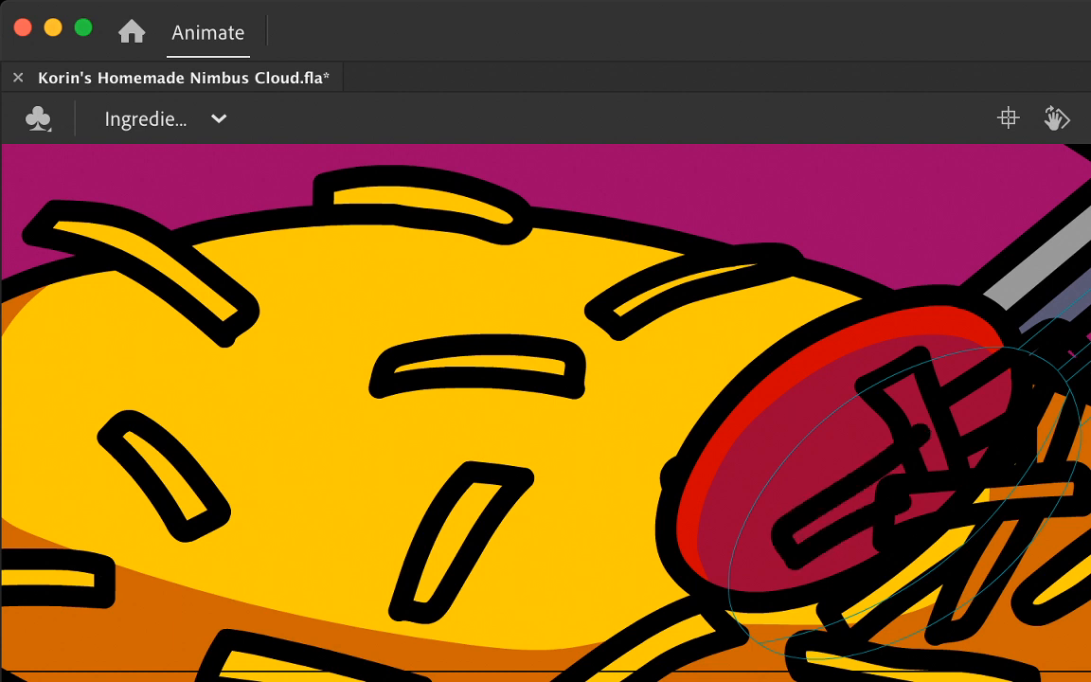
mouse_move(800, 659)
left_mouse_down()
mouse_move(839, 502)
mouse_move(830, 438)
left_mouse_up()
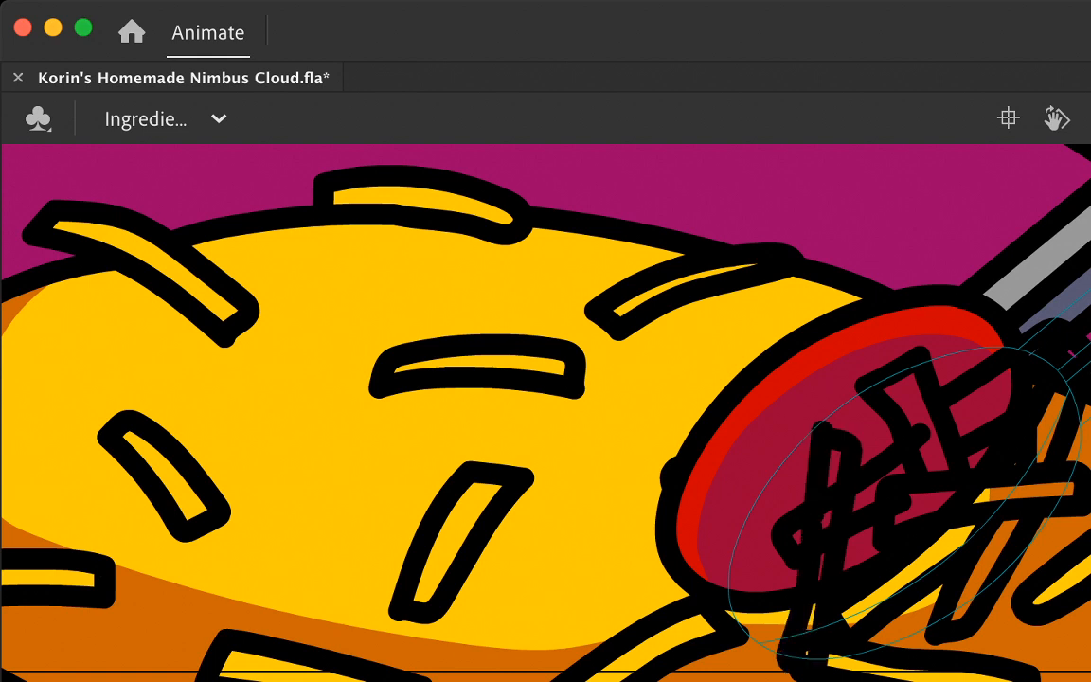
Step: Delete the line segments where the diagonal and upright shreds cross each other and the neighbouring shreds
left_click(812, 531)
left_click(842, 504, "shift")
key("Delete")
left_click(838, 443)
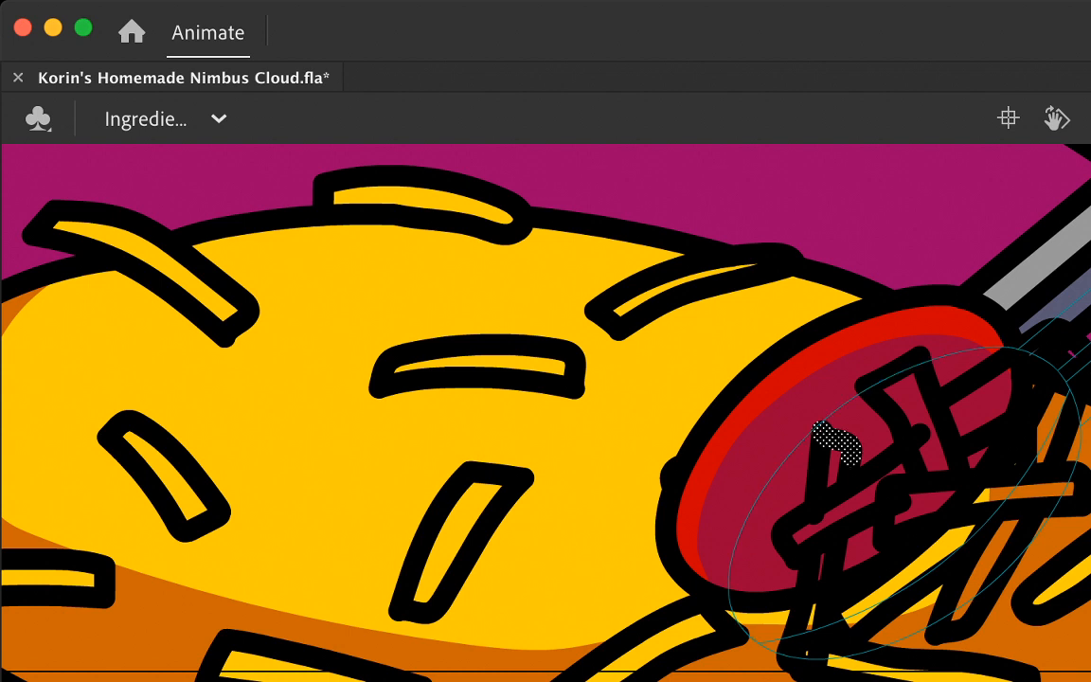
key("Delete")
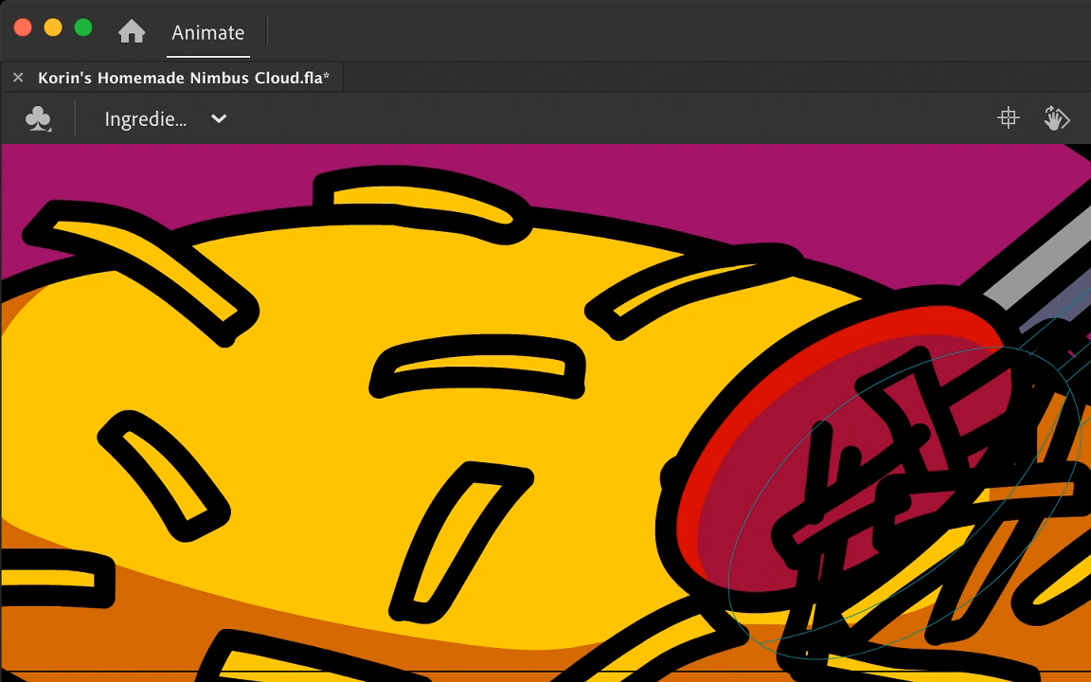
left_click(815, 511)
left_click(916, 437, "shift")
left_click(896, 505, "shift")
key("Delete")
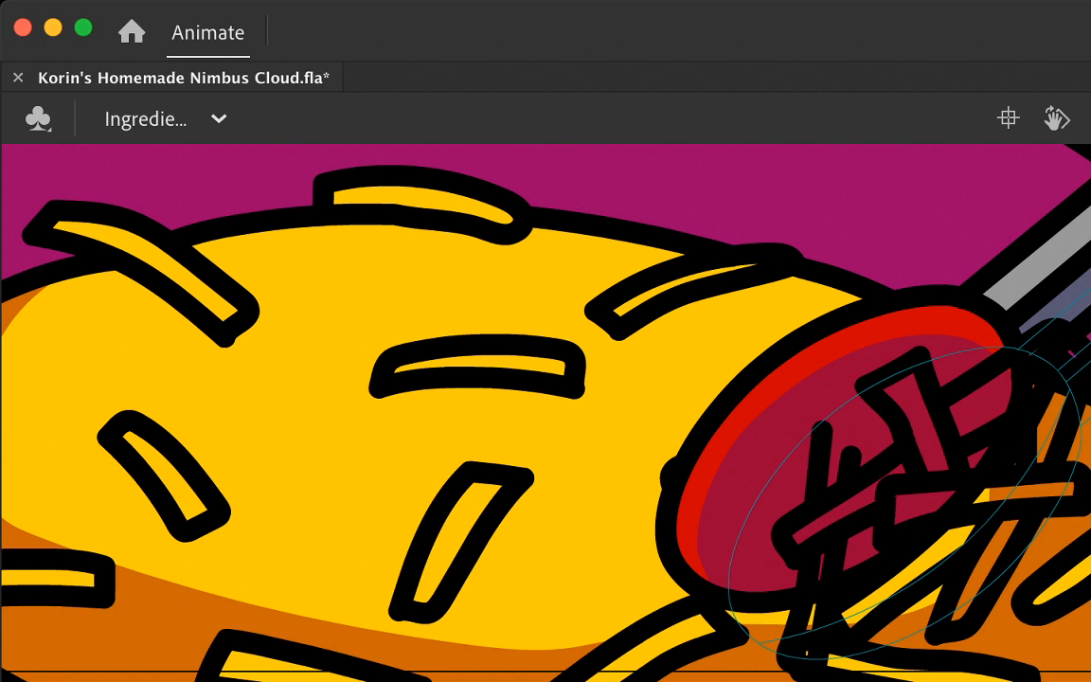
Step: Close off the upright shred with a short upper edge and delete the excess line ends around it
left_click_drag(804, 448, 869, 459)
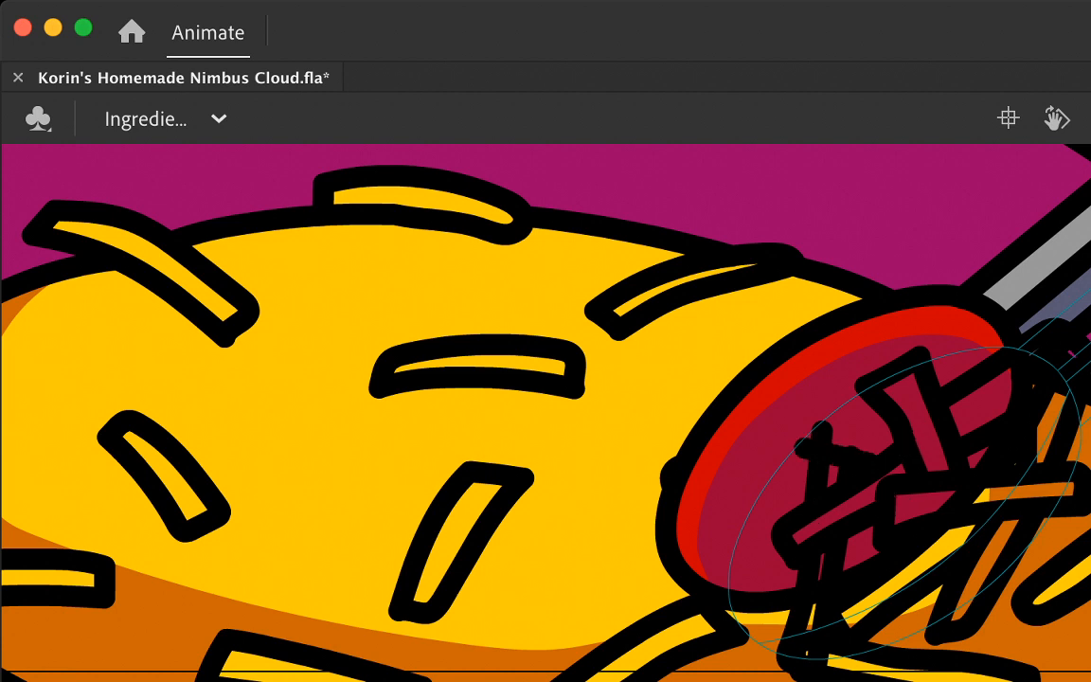
left_click(815, 443)
left_click(855, 457, "shift")
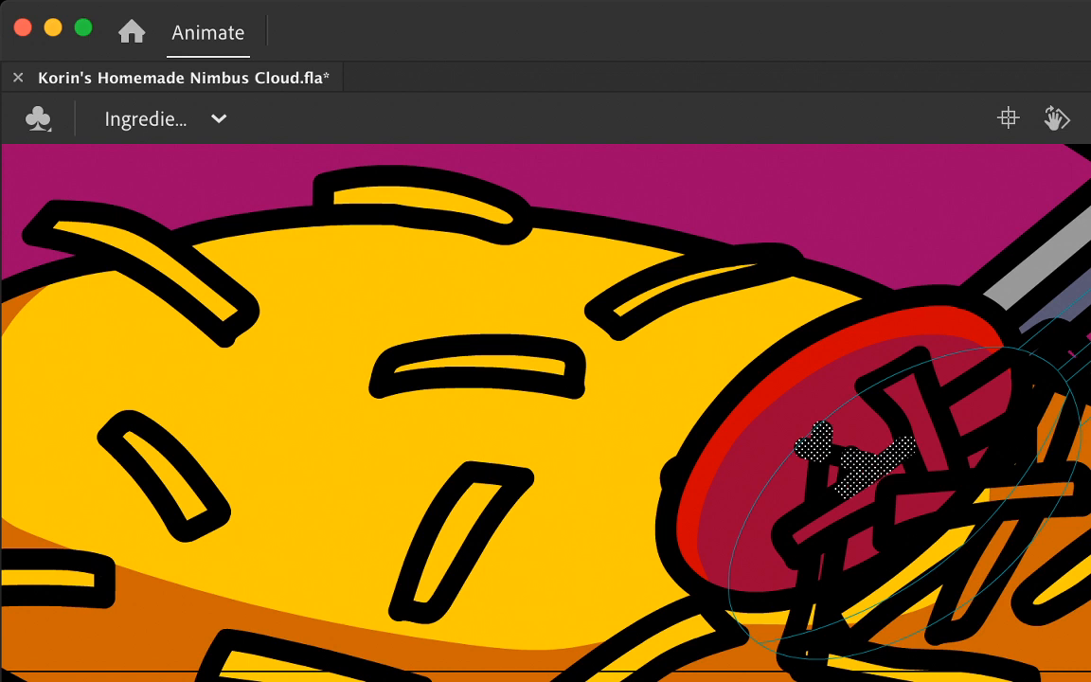
left_click(854, 484, "shift")
left_click(839, 451, "shift")
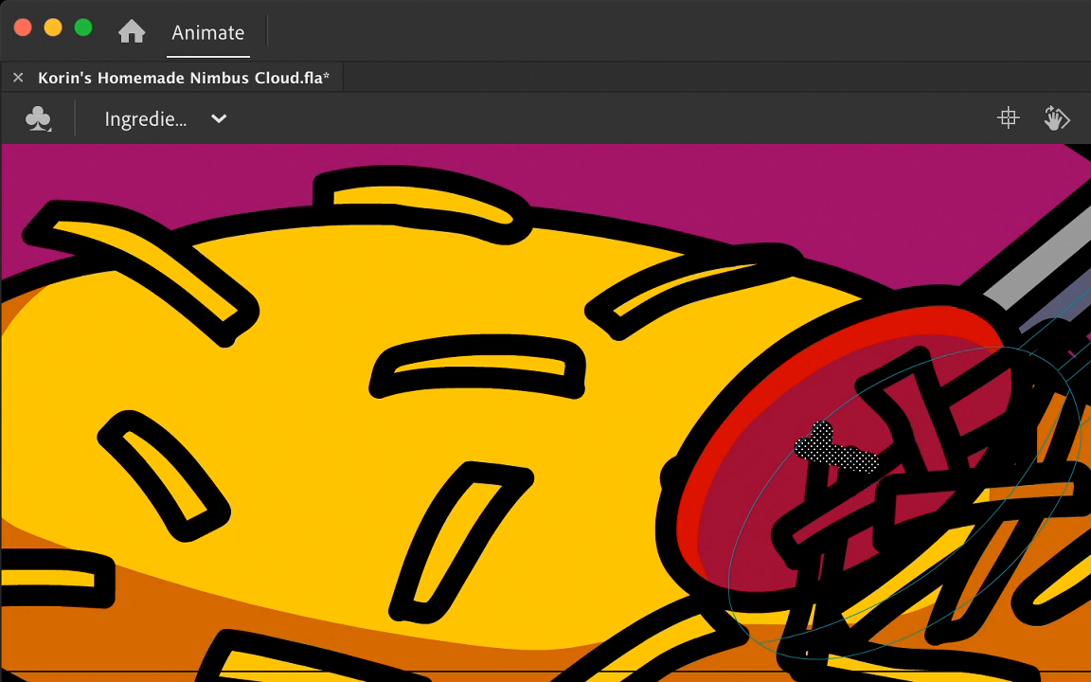
left_click(837, 452, "shift")
key("Delete")
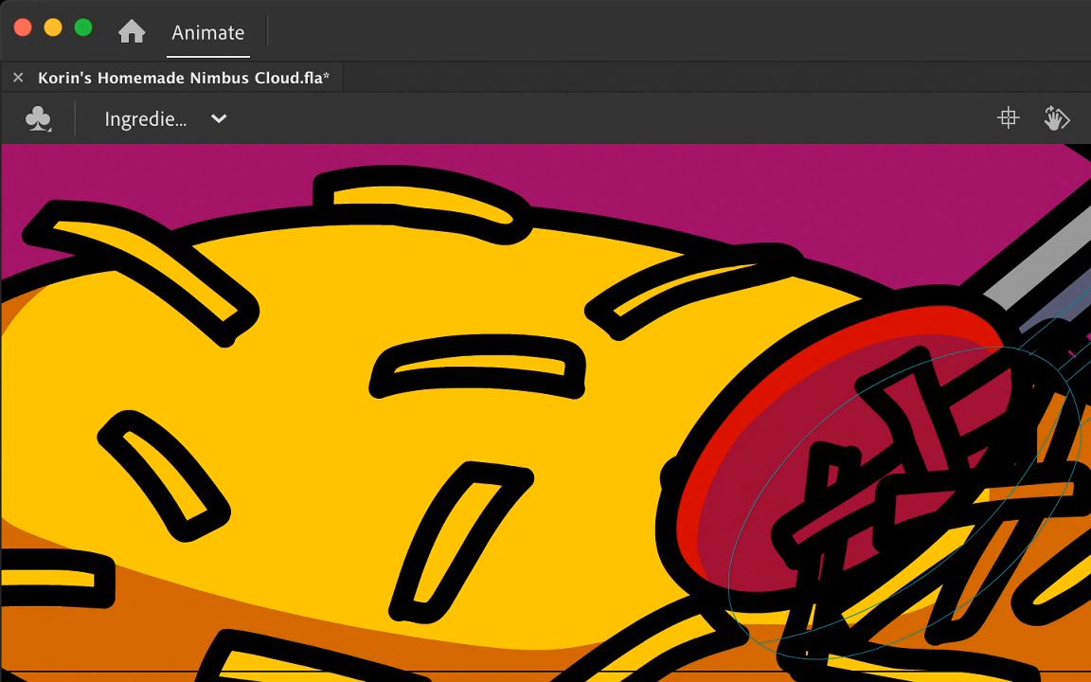
Step: Cut the cheese shred outlines, paste them back in place, and save the document
key("super+x")
key("super+shift+v")
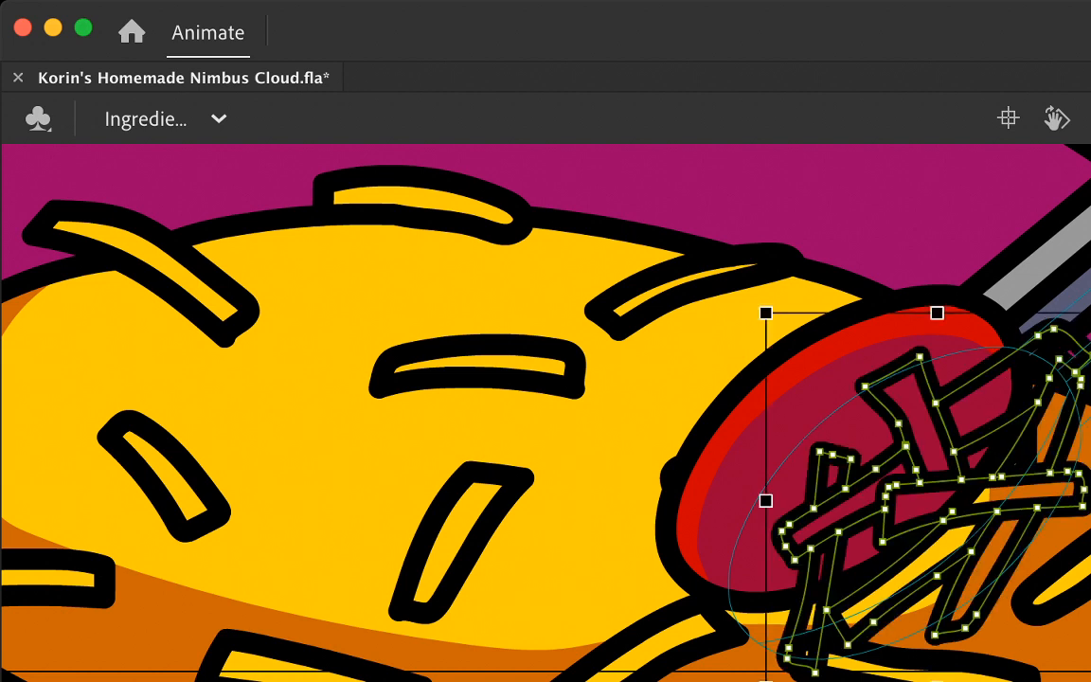
key("super+s")
key("v")
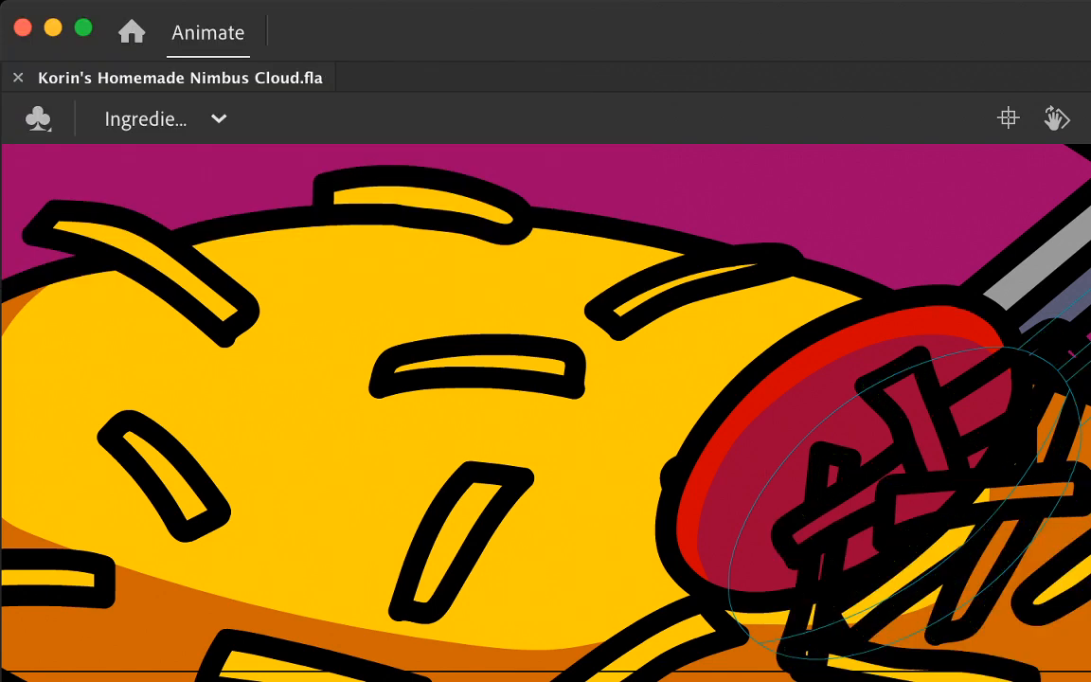
Step: Outline a long shred across the tongs' lower-left edge and an upright shred crossing it, and delete the overlapping segments
mouse_move(830, 473)
left_mouse_down()
mouse_move(667, 529)
mouse_move(658, 577)
mouse_move(794, 533)
left_mouse_up()
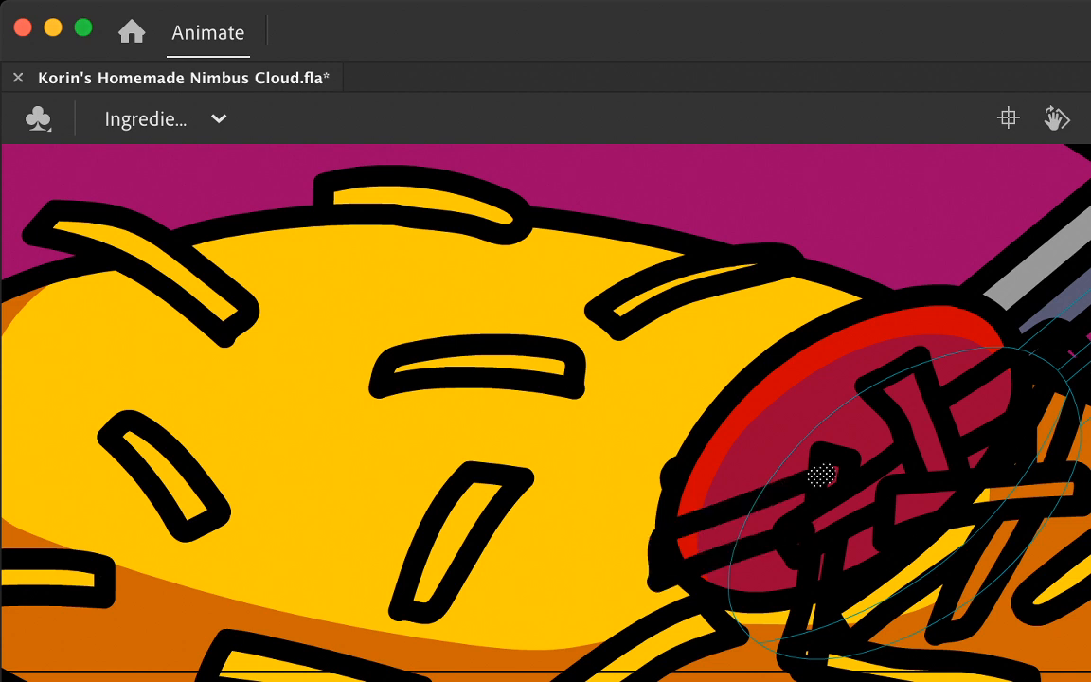
left_click_drag(821, 474, 796, 535)
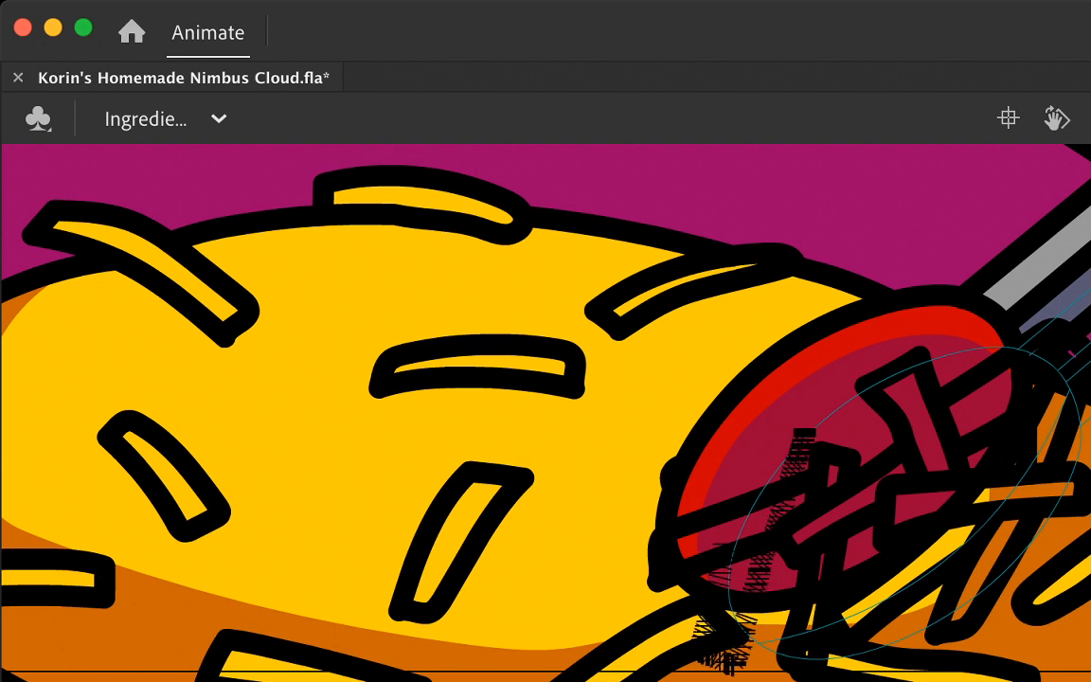
mouse_move(804, 434)
left_mouse_down()
mouse_move(757, 420)
mouse_move(733, 513)
left_mouse_up()
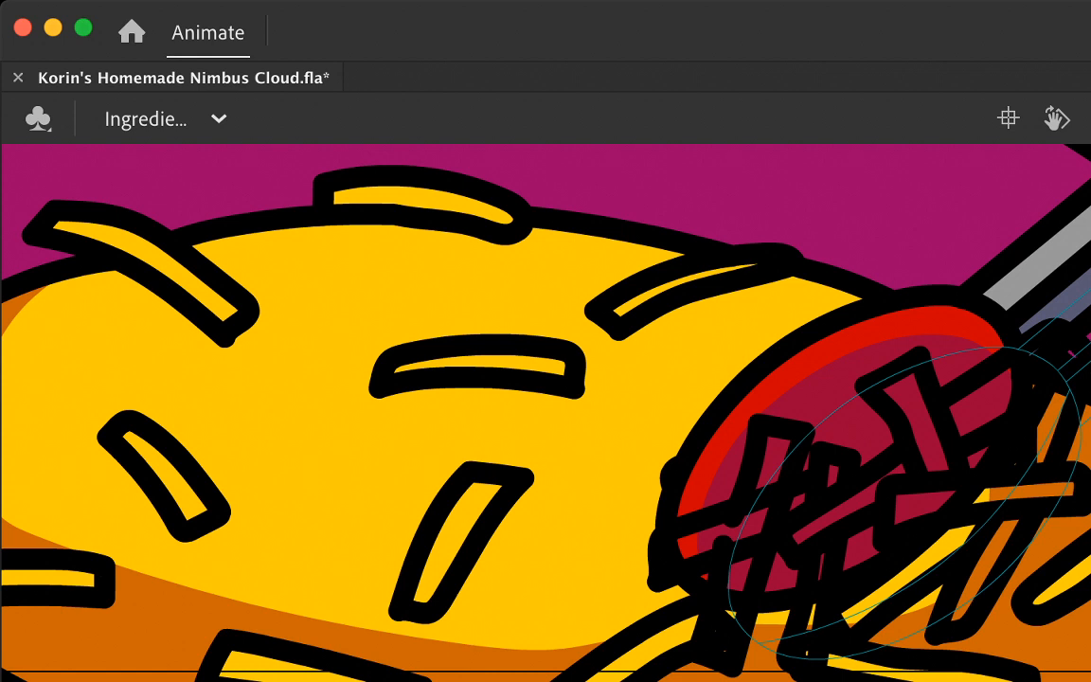
left_click(722, 551)
left_click(734, 512, "shift")
key("Delete")
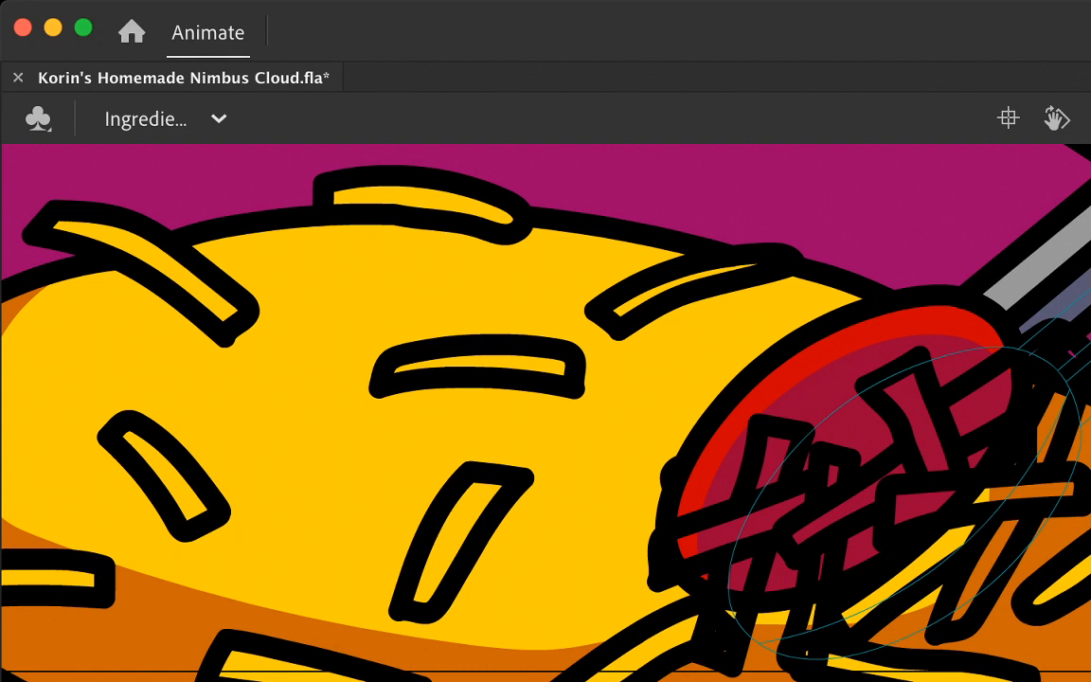
Step: Outline more short cheese shreds along the upper and left edges of the tongs' red face and tidy the lower shreds' lines
mouse_move(786, 434)
left_mouse_down()
mouse_move(786, 381)
mouse_move(819, 356)
mouse_move(887, 451)
left_mouse_up()
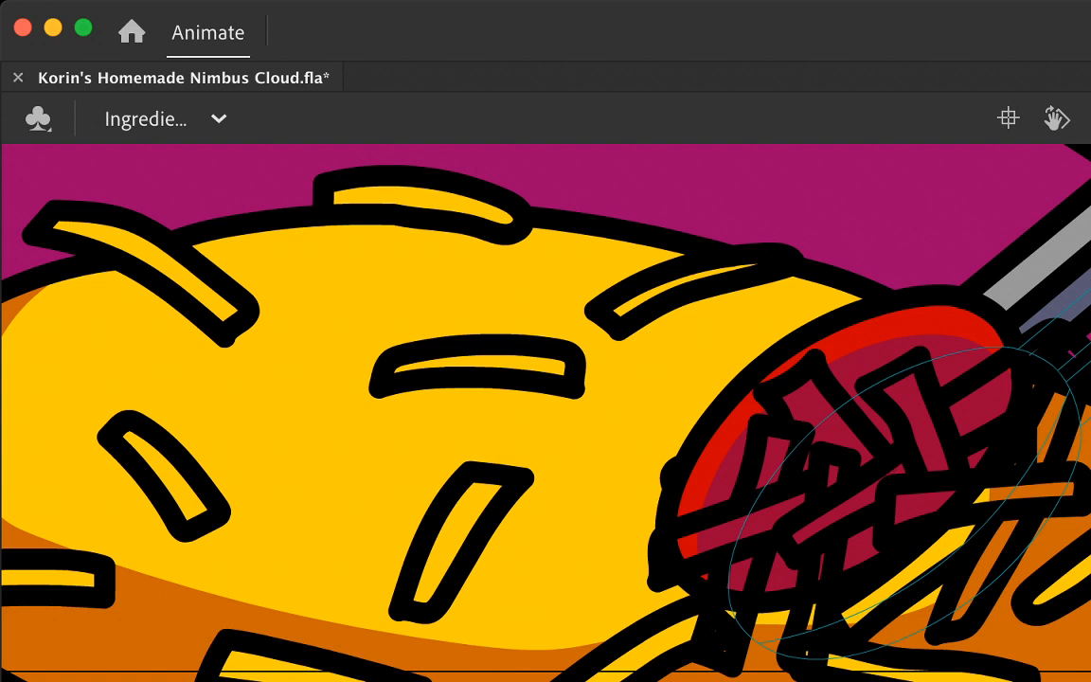
mouse_move(820, 400)
left_mouse_down()
mouse_move(828, 343)
mouse_move(875, 325)
mouse_move(878, 370)
left_mouse_up()
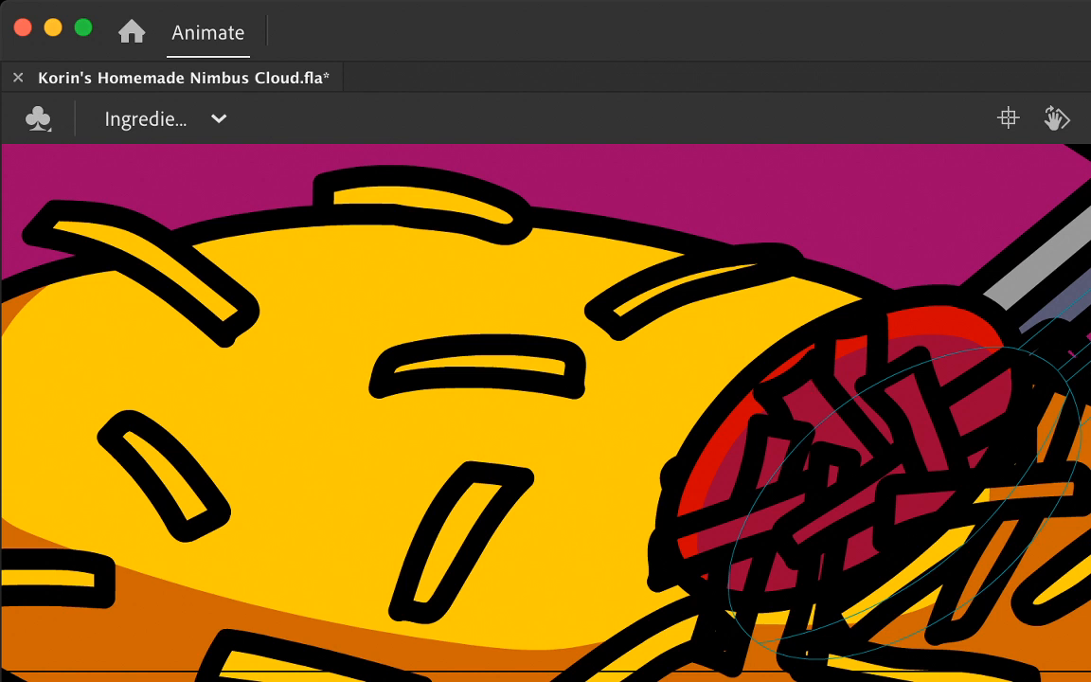
mouse_move(924, 381)
left_mouse_down()
mouse_move(939, 307)
mouse_move(967, 367)
mouse_move(961, 398)
left_mouse_up()
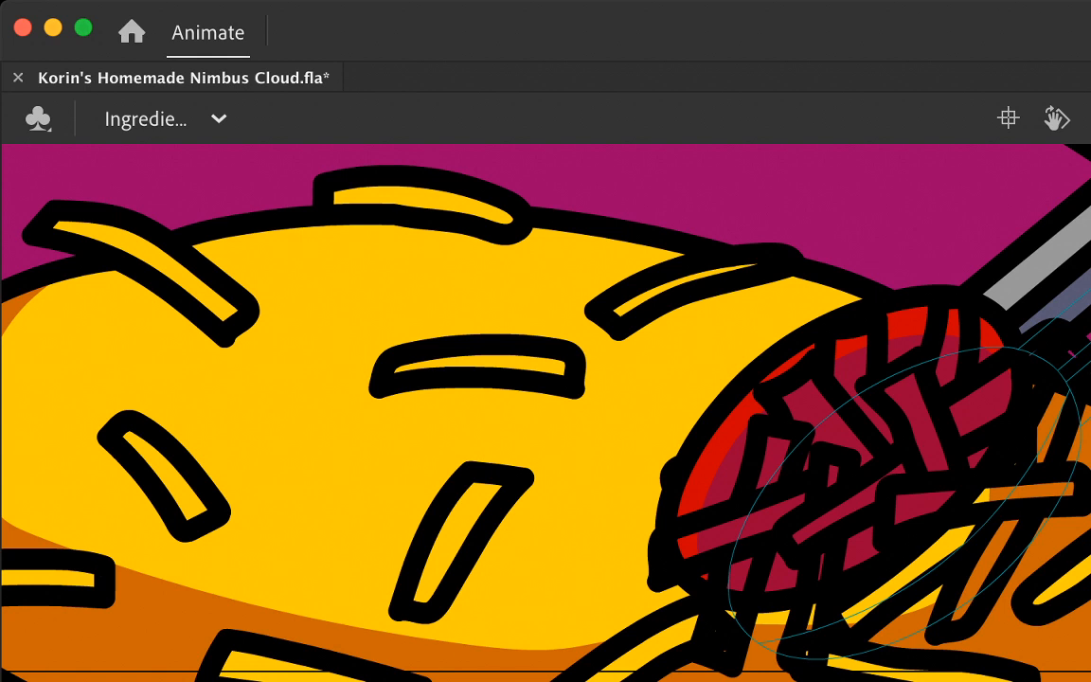
mouse_move(760, 466)
left_mouse_down()
mouse_move(713, 457)
mouse_move(696, 491)
mouse_move(748, 520)
left_mouse_up()
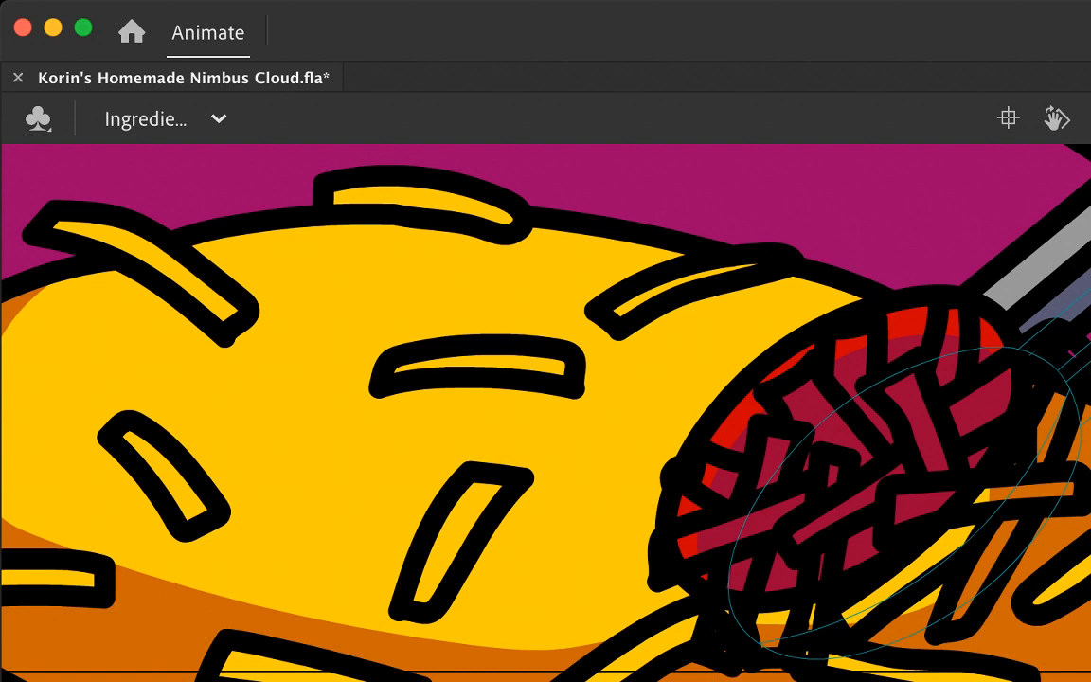
mouse_move(746, 617)
left_mouse_down()
mouse_move(750, 663)
mouse_move(768, 542)
left_mouse_up()
left_click(825, 541)
left_click_drag(822, 540, 741, 485)
Step: Fill the cheese shreds on the clump's right side, plus one lower-left shred, with the yellow cheese colour
key(".")
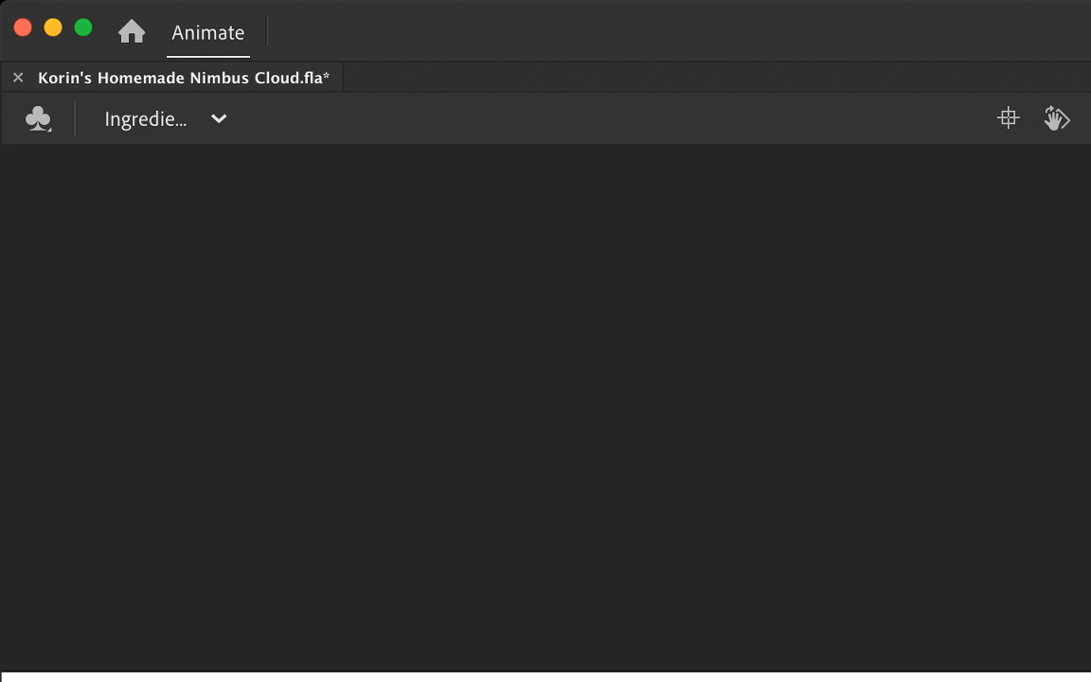
key(".")
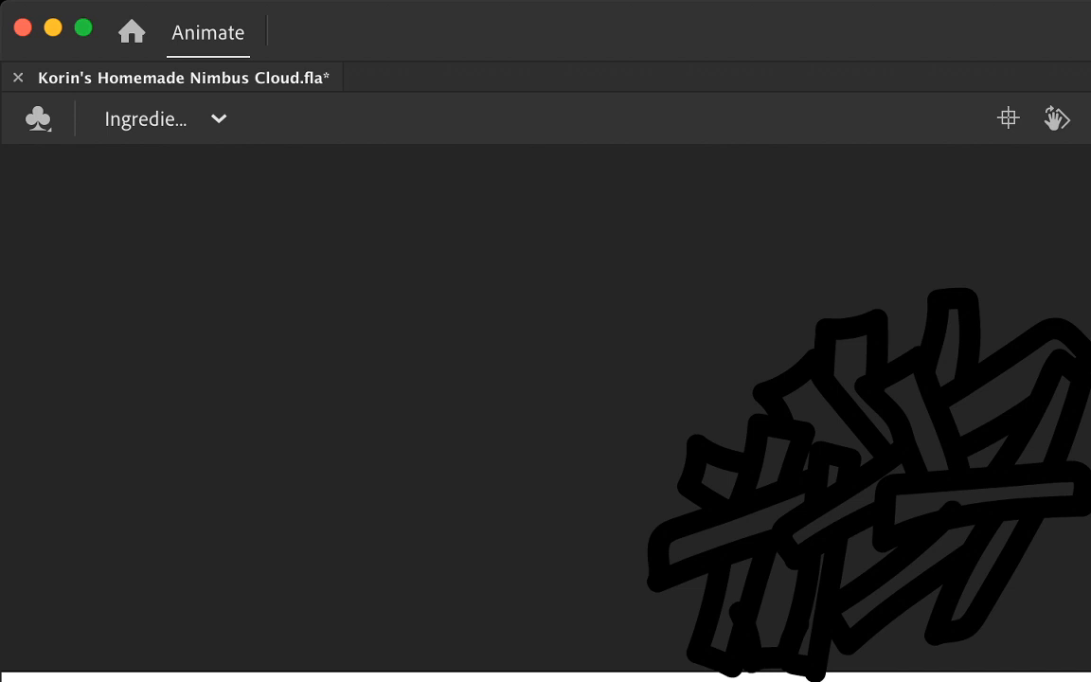
left_click(778, 608)
left_click(930, 502)
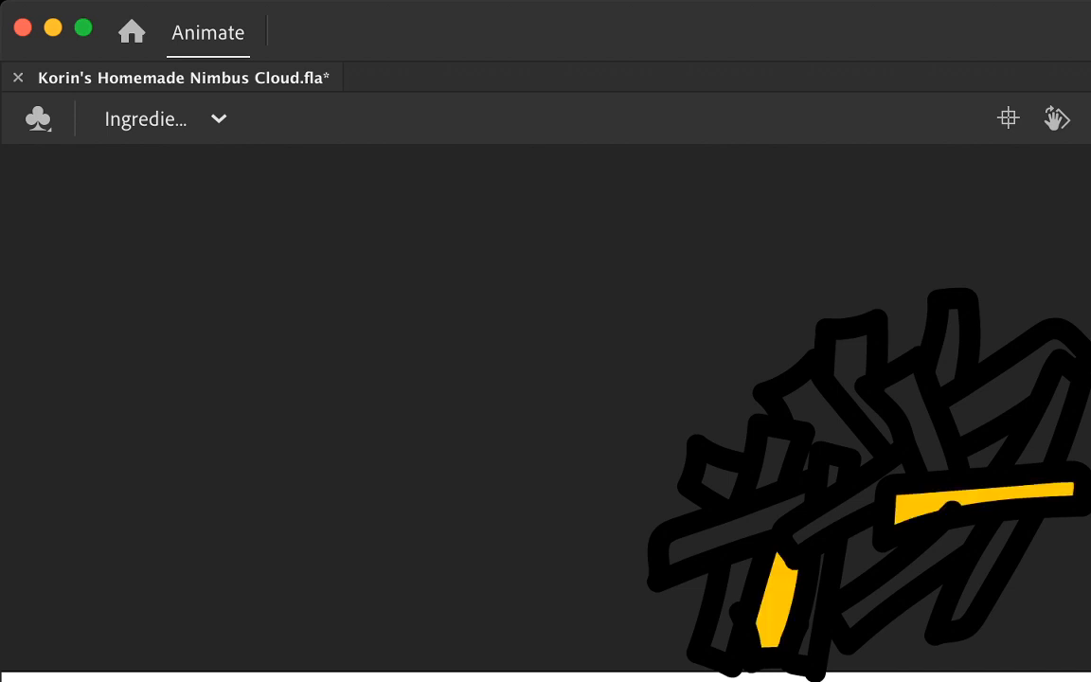
left_click(918, 420)
left_click(994, 393)
left_click(949, 357)
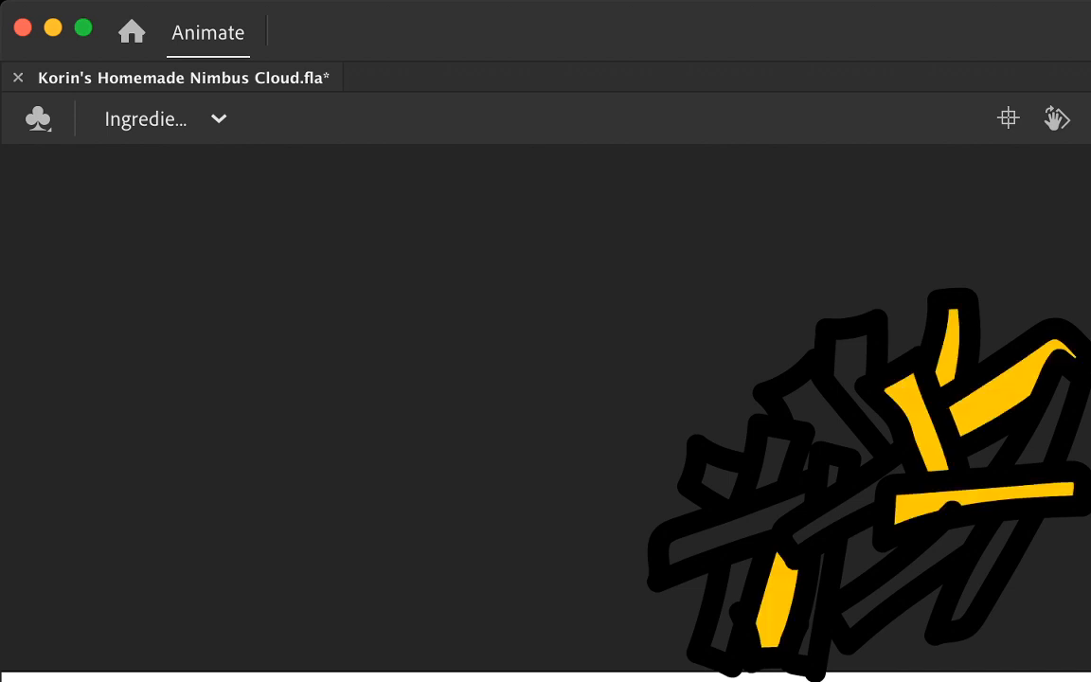
left_click(1048, 425)
left_click(986, 566)
left_click(987, 455)
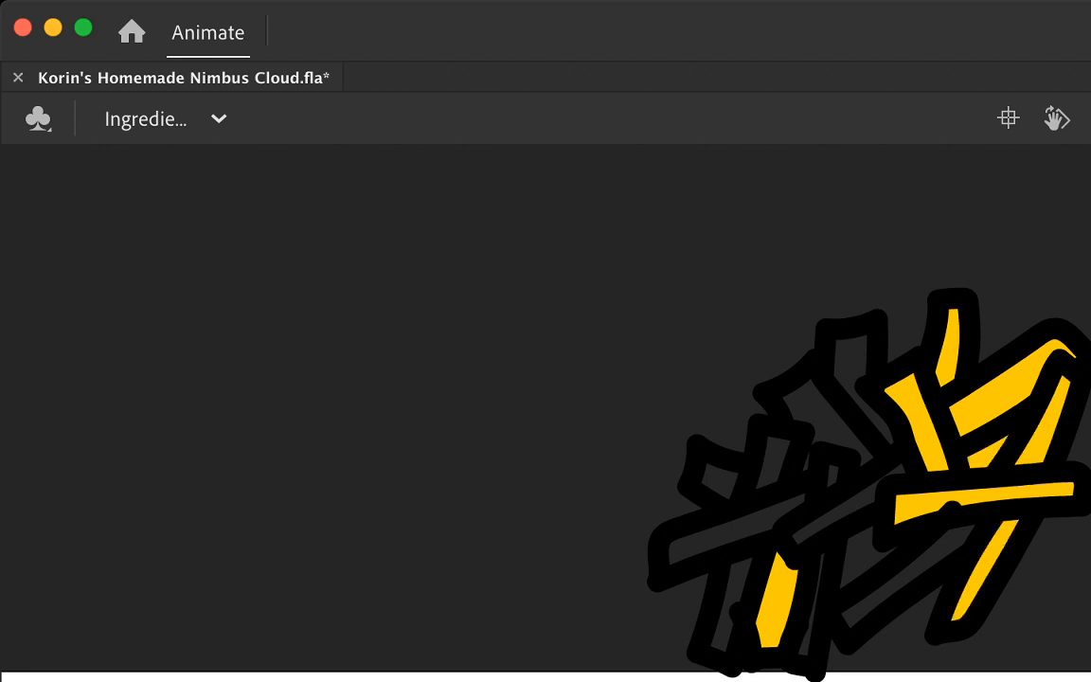
Step: Fill the remaining shreds across the clump's centre and left side with the same yellow
left_click(843, 506)
left_click(909, 573)
left_click(818, 418)
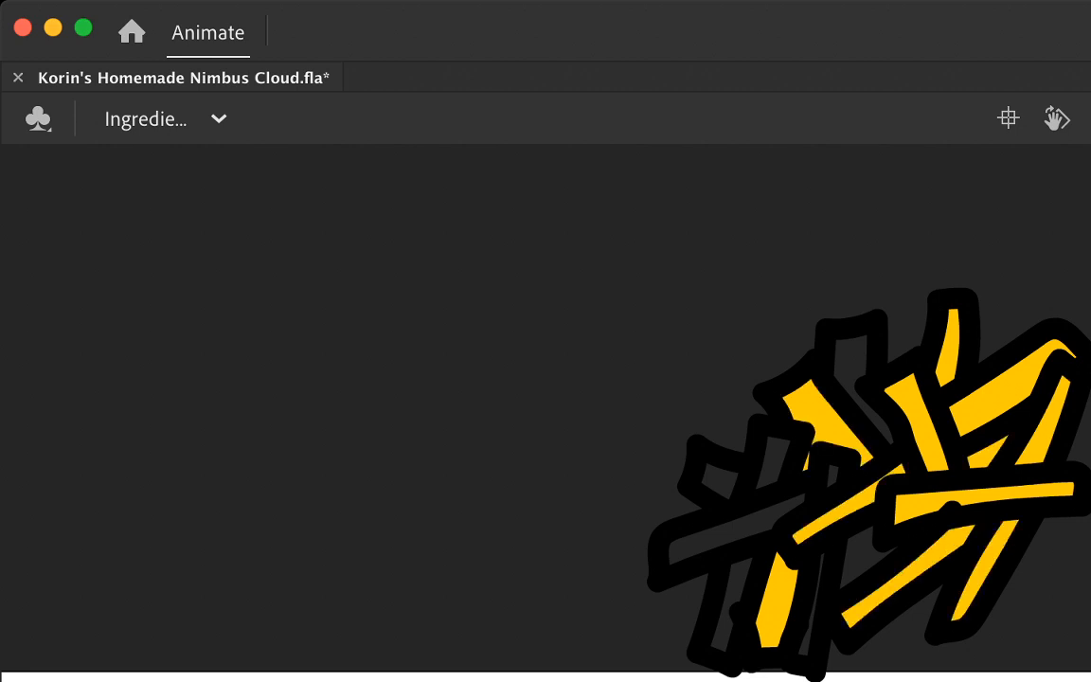
left_click(851, 359)
left_click(774, 460)
left_click(735, 528)
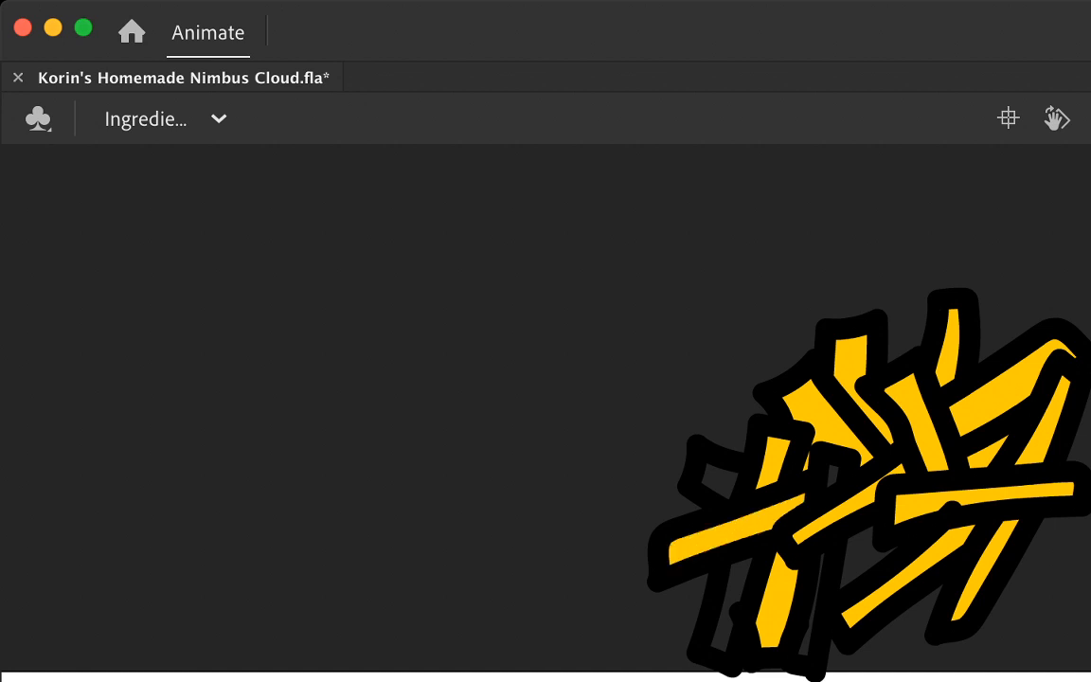
left_click(720, 480)
left_click(733, 594)
left_click(808, 637)
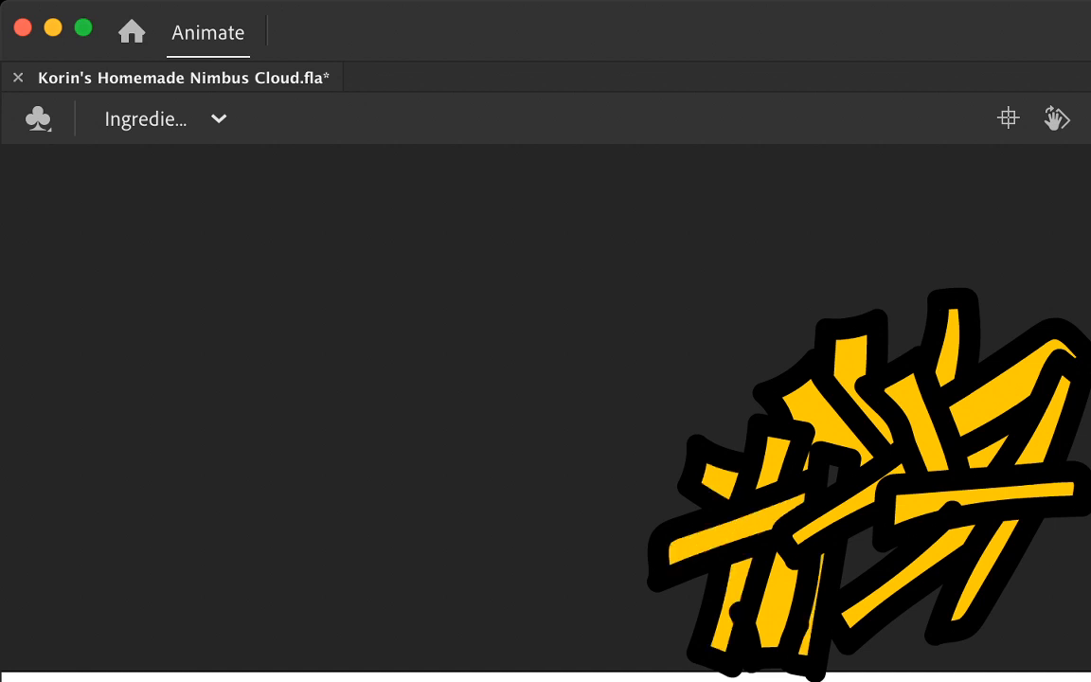
left_click(834, 476)
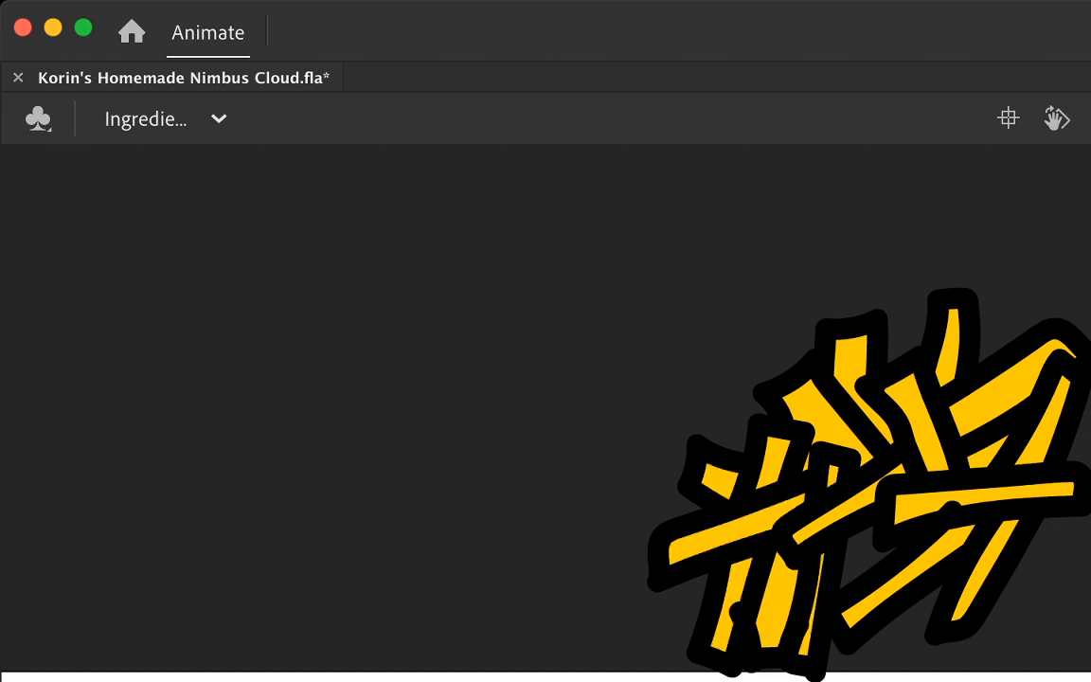
Step: Delete the stray line segments around the clump's lower shreds and fill the opened gap between them with yellow
left_click(742, 617)
left_click(838, 627)
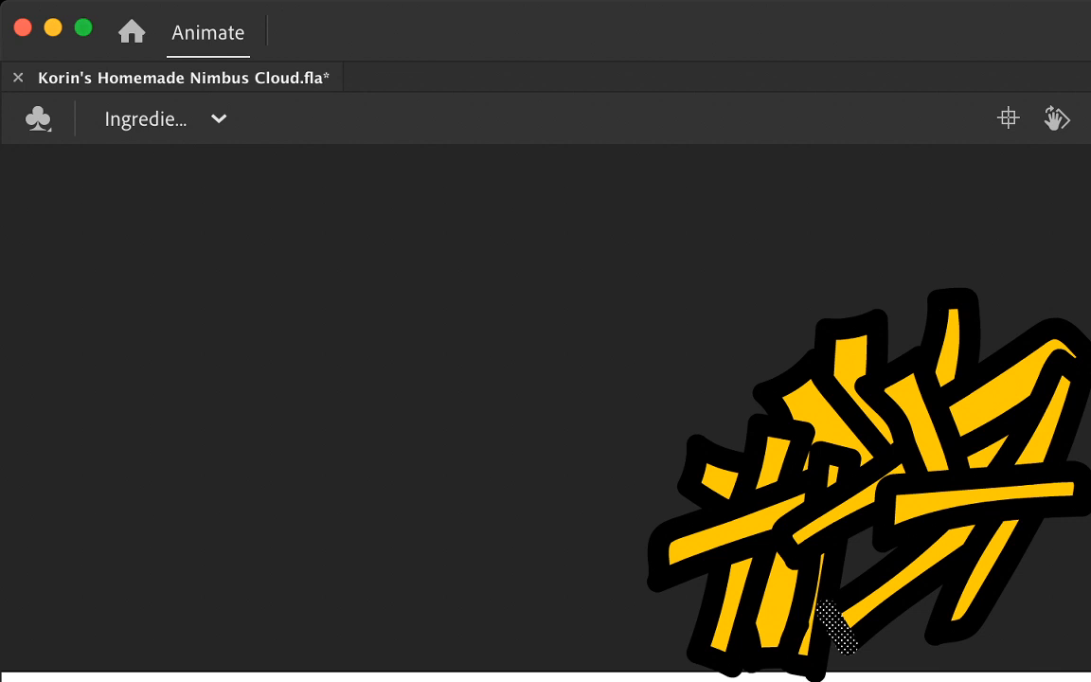
key("Delete")
left_click(842, 613)
key("Delete")
left_click(811, 587)
key("Delete")
left_click(821, 613)
key("Delete")
left_click(861, 559)
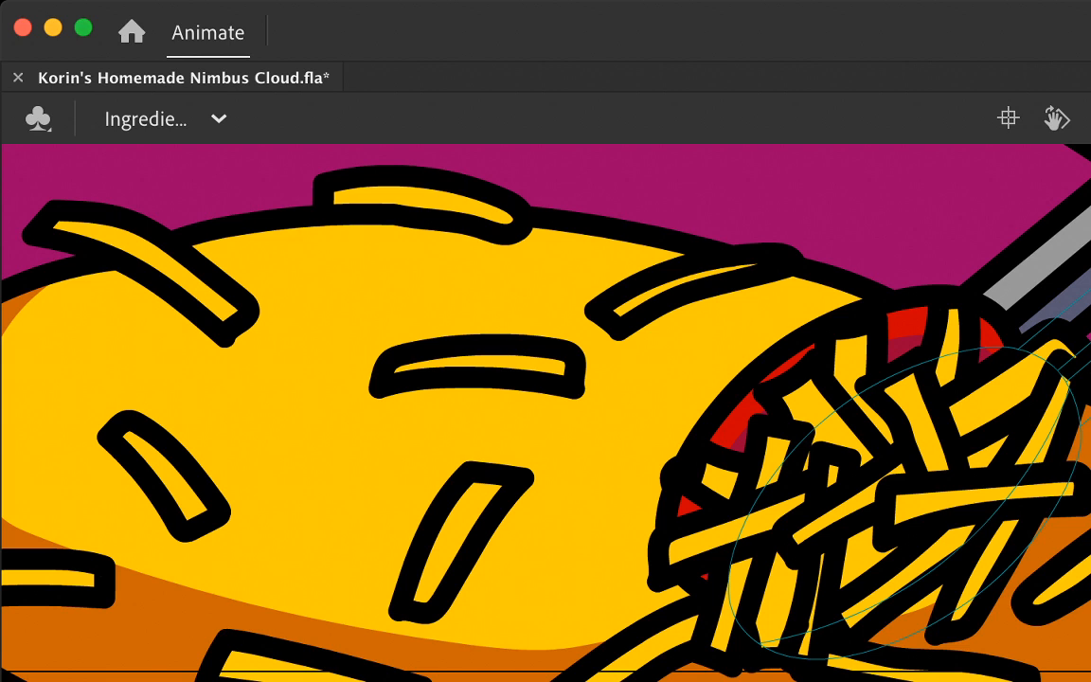
Step: Group the finished cheese shreds into one object and group the front tong arm with its red tip separately
key("super+a")
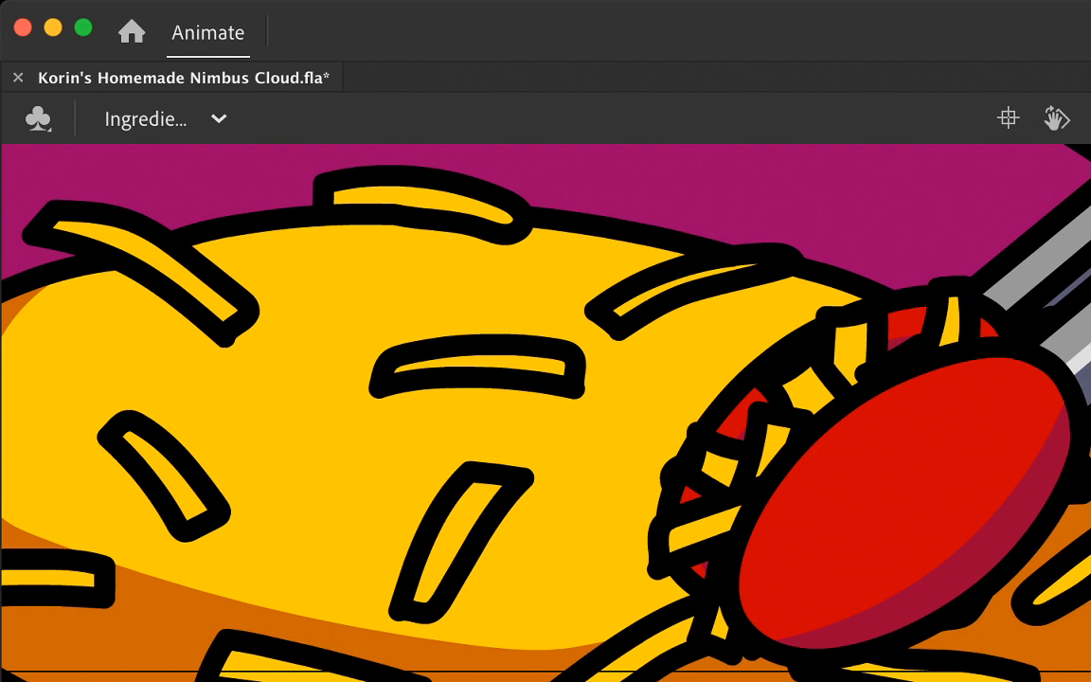
key("super+minus")
key("super+minus")
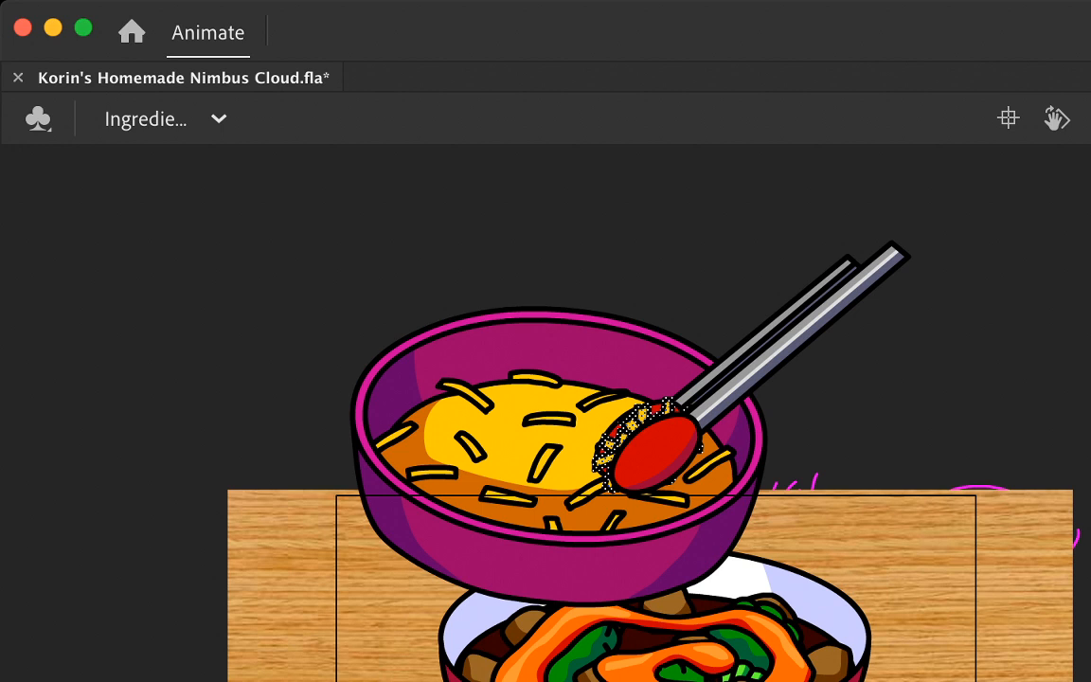
key("super+g")
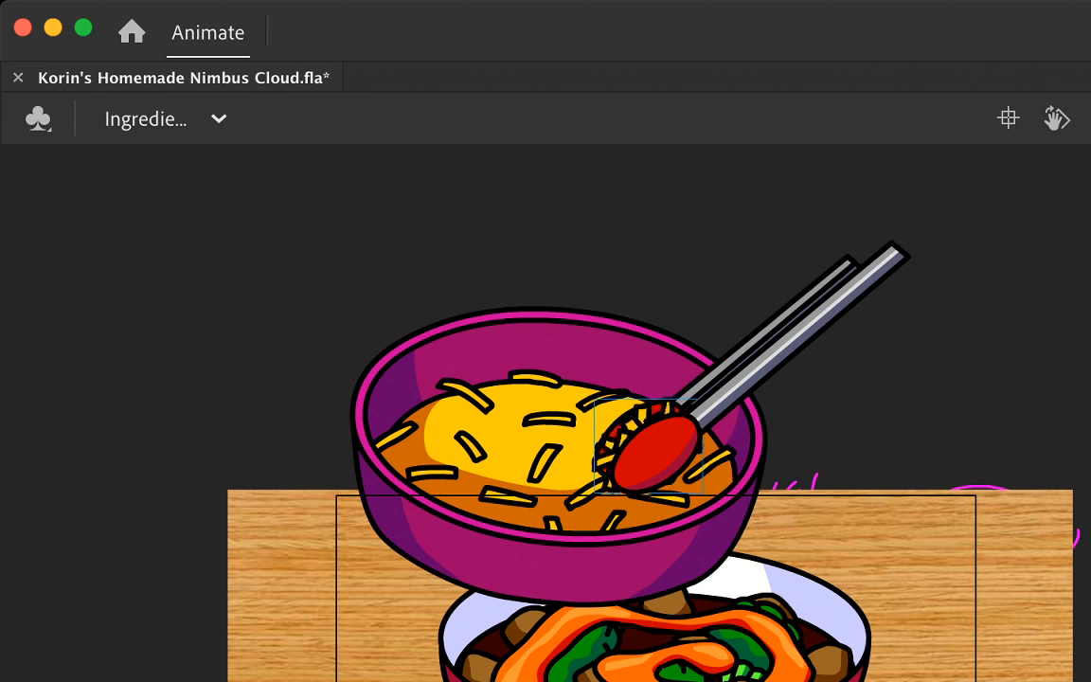
left_click(656, 453)
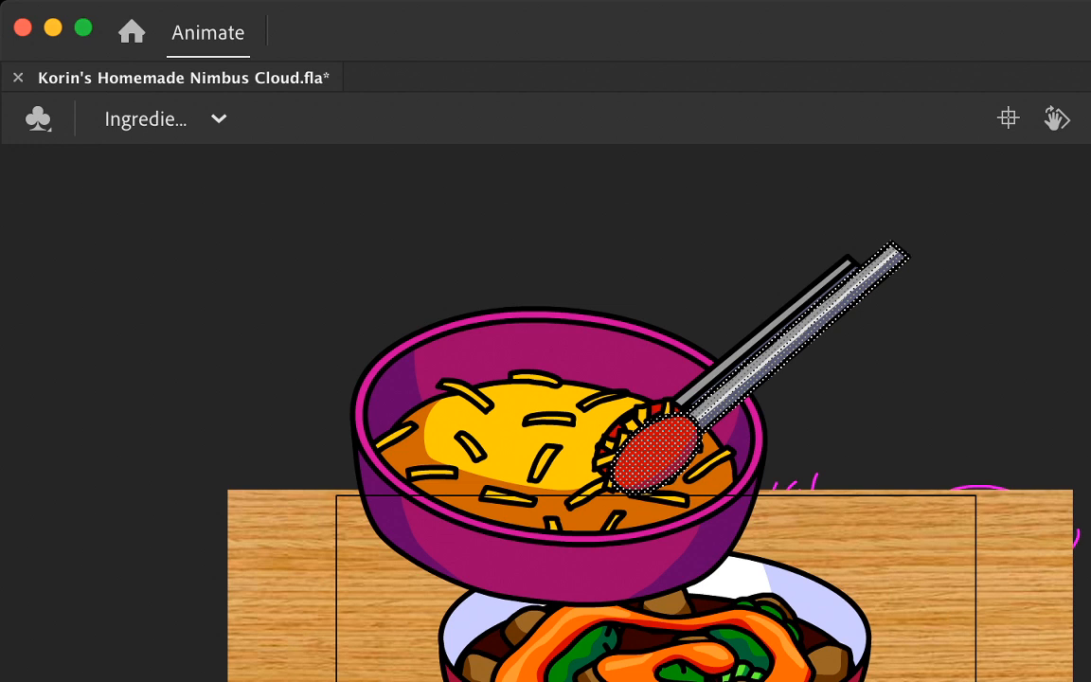
key("super+g")
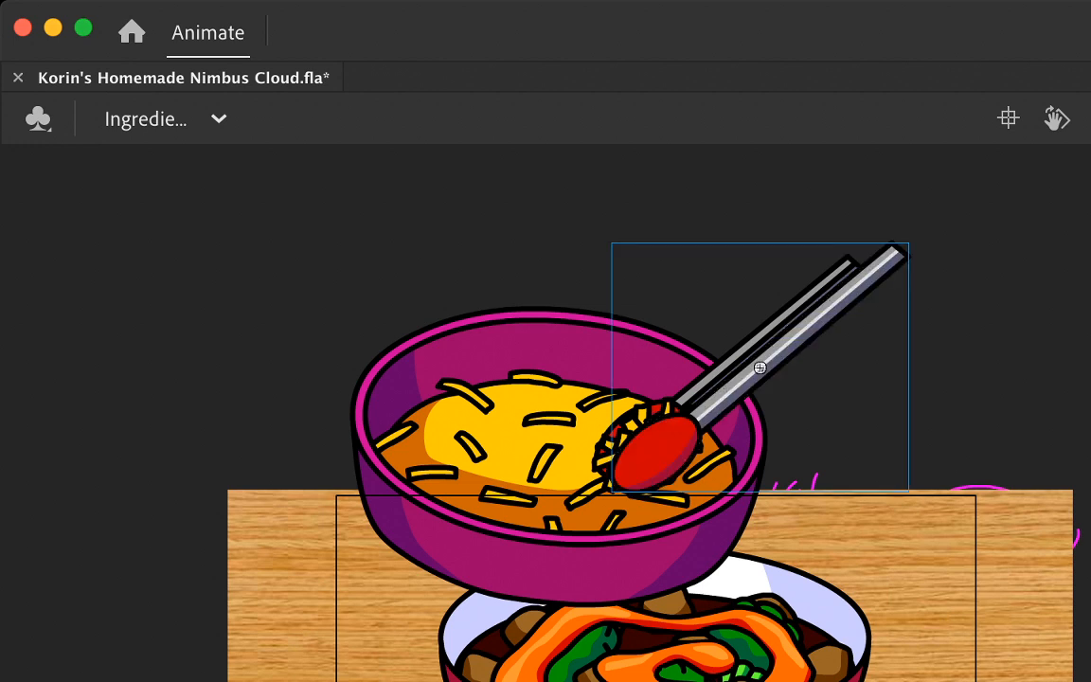
Step: Move the front tong arm's transformation point up near its handle end and insert a keyframe
key("q")
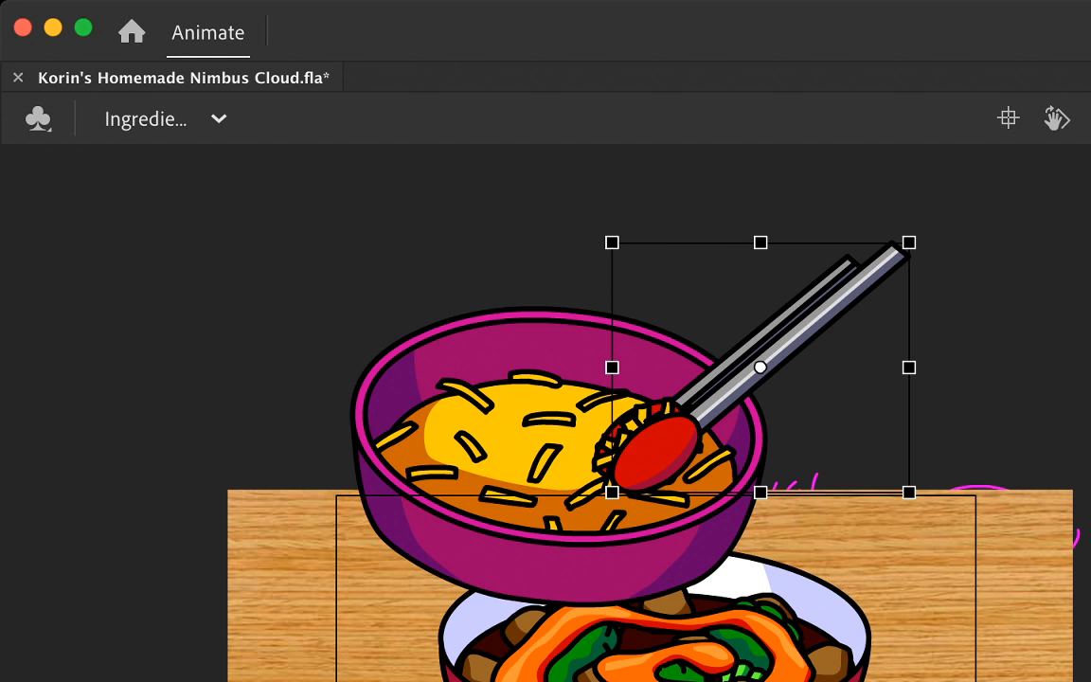
mouse_move(916, 236)
left_mouse_down()
mouse_move(920, 245)
mouse_move(916, 236)
left_mouse_up()
mouse_move(916, 236)
left_mouse_down()
mouse_move(956, 311)
mouse_move(919, 240)
mouse_move(895, 214)
mouse_move(948, 289)
mouse_move(872, 209)
mouse_move(915, 251)
mouse_move(910, 243)
left_mouse_up()
left_click_drag(761, 366, 871, 279)
key("Escape")
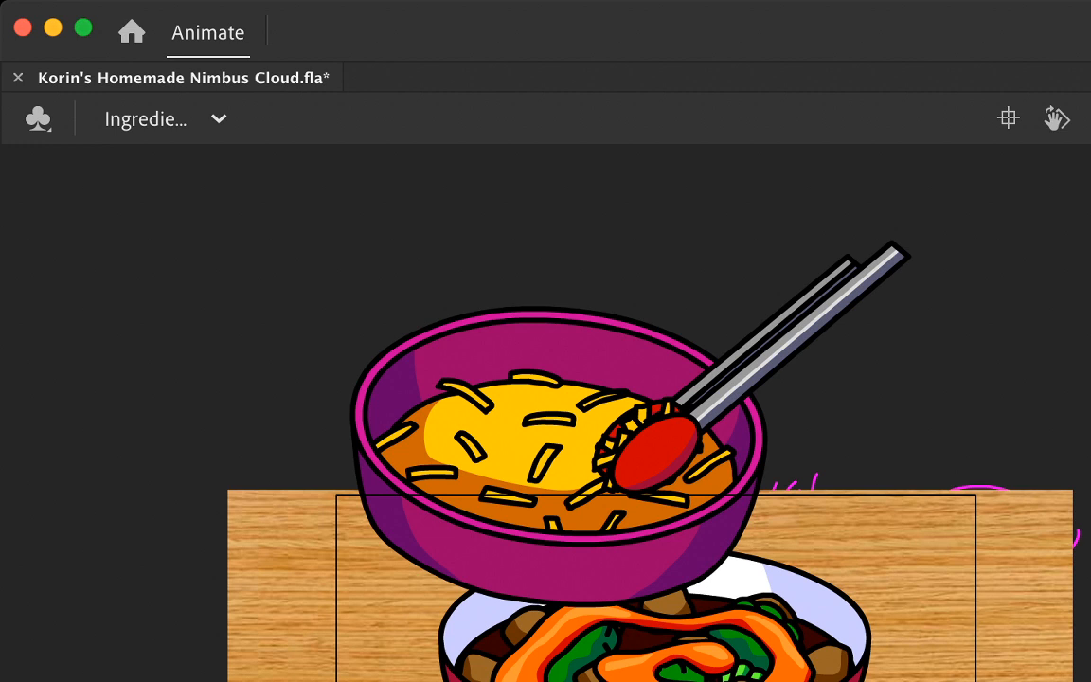
key("F6")
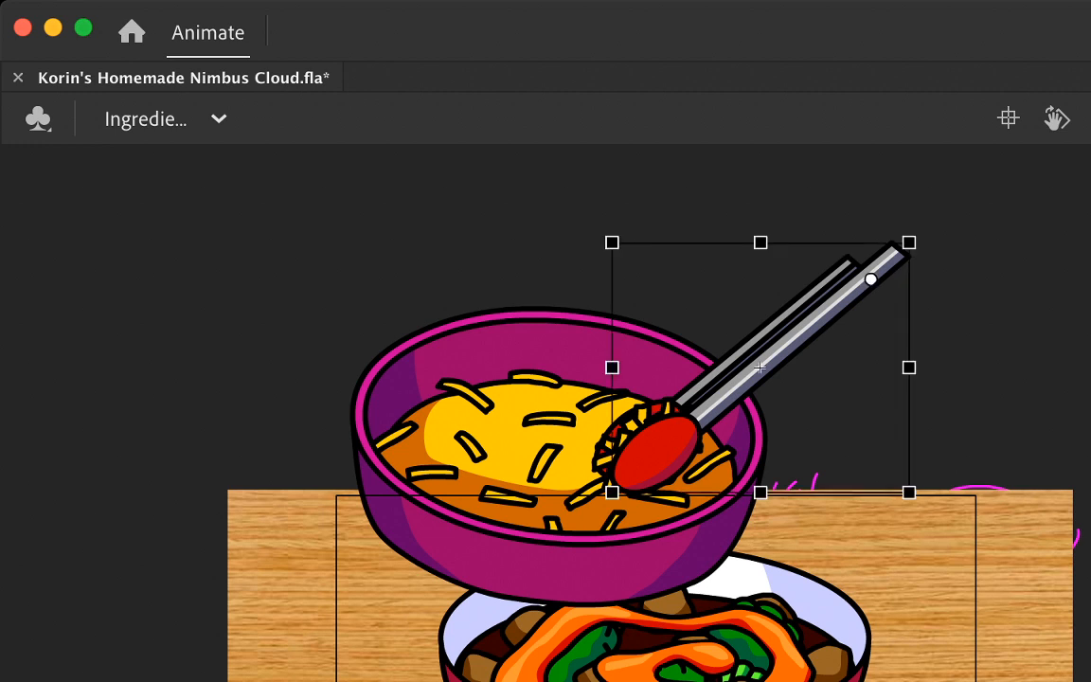
Step: Move the back tong arm's transformation point up to its handle end
left_click(648, 445)
key("Escape")
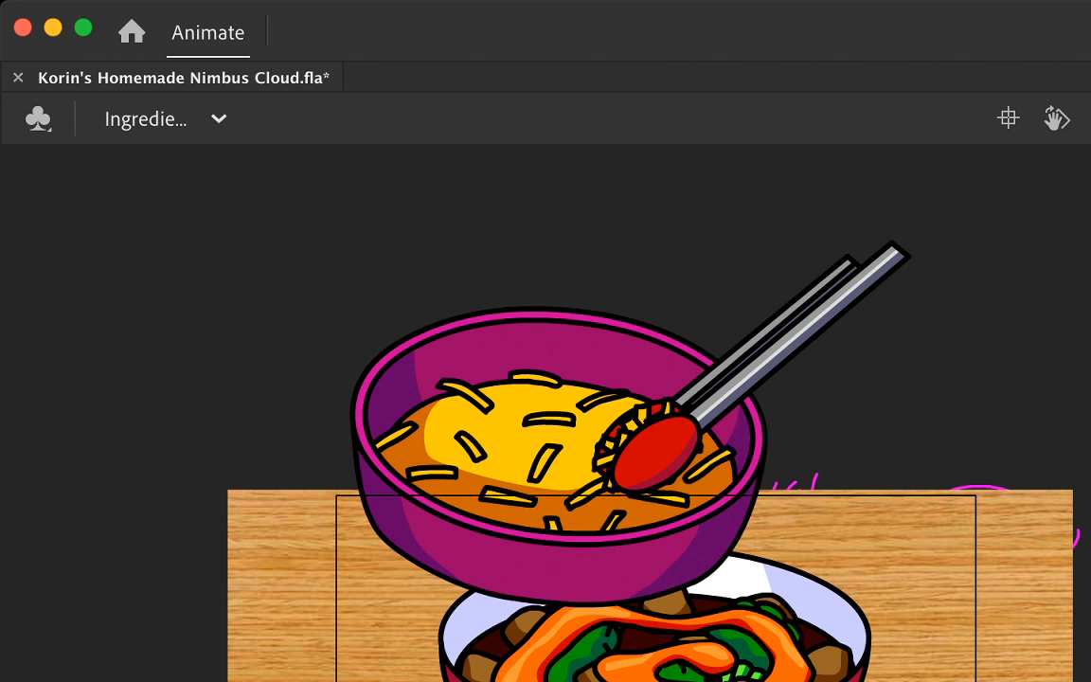
left_click(766, 333)
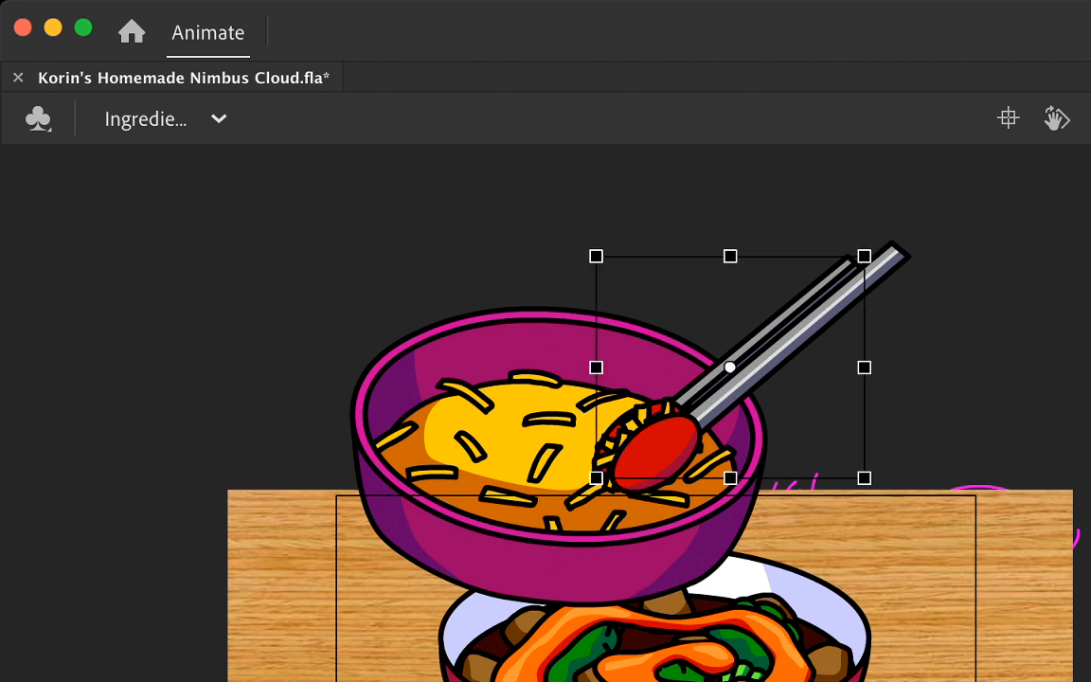
left_click_drag(730, 367, 856, 273)
Step: Step forward in the timeline and move the purple cheese bowl down and slightly right, beneath the tongs
key(".")
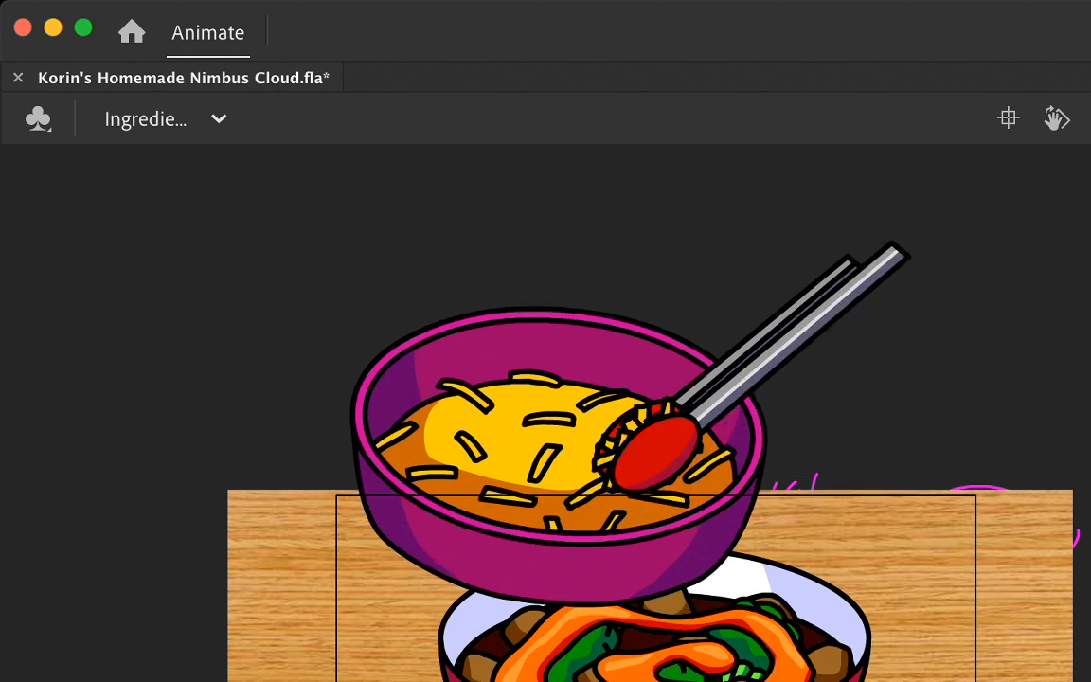
left_click(559, 456)
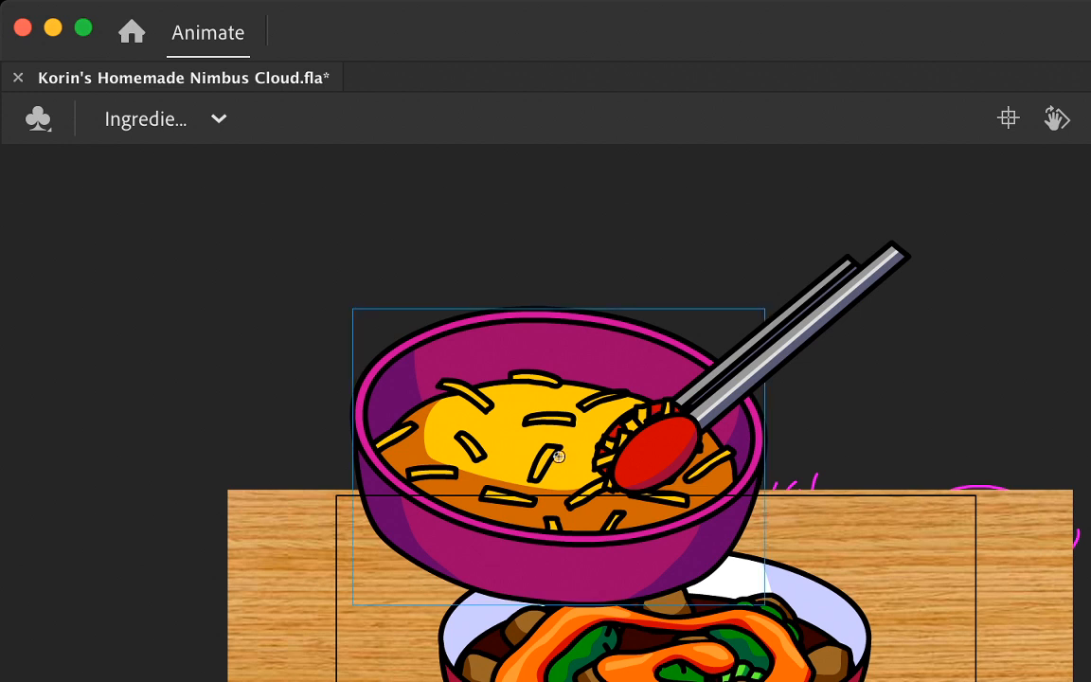
key(".")
left_click_drag(559, 456, 592, 516)
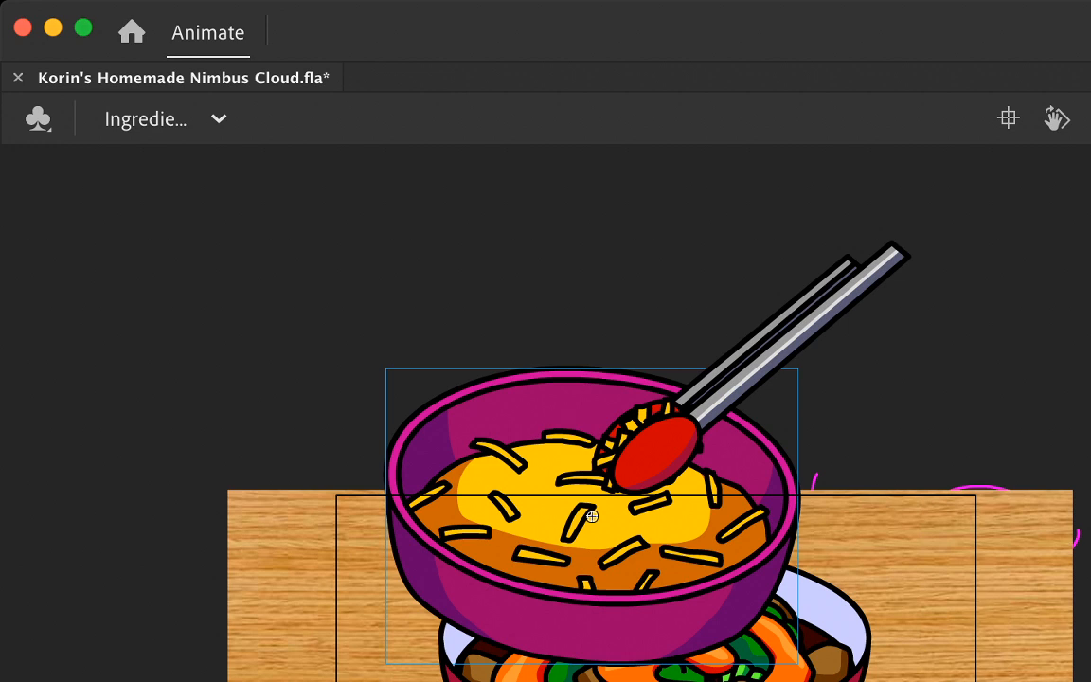
left_click(758, 366)
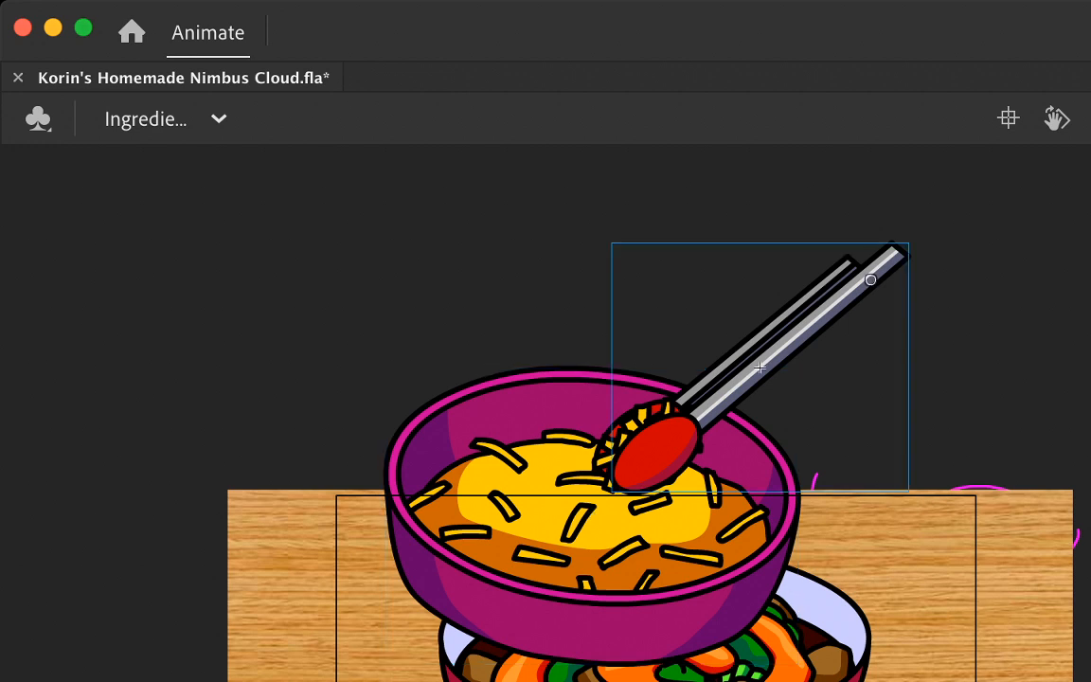
key("Escape")
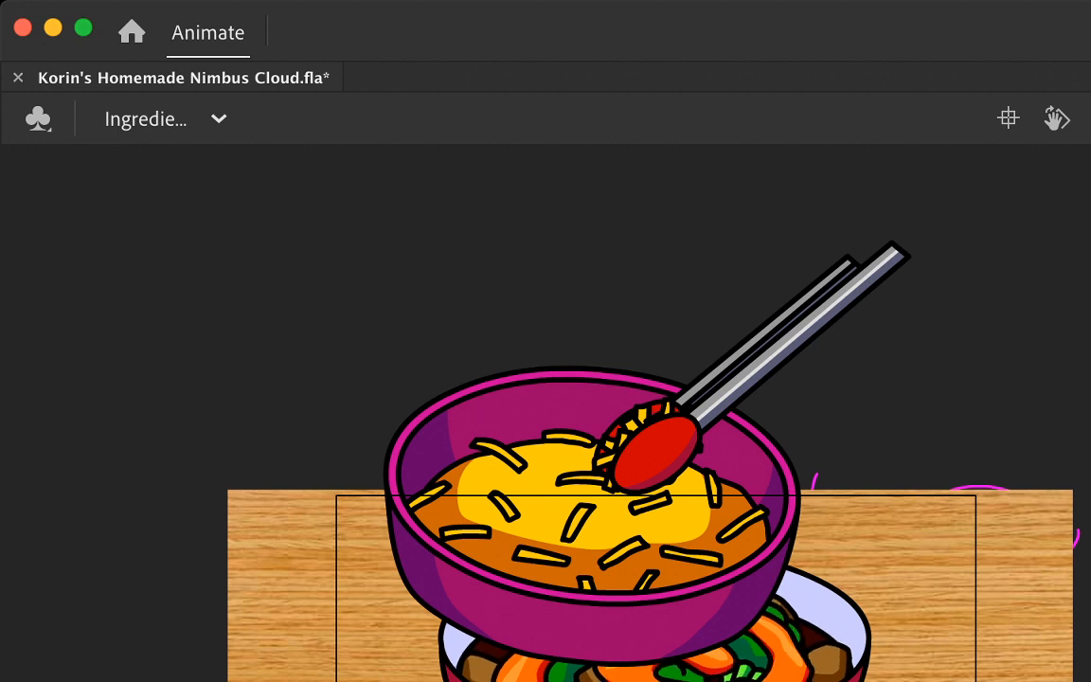
left_click(760, 367)
key("Escape")
left_click(757, 338)
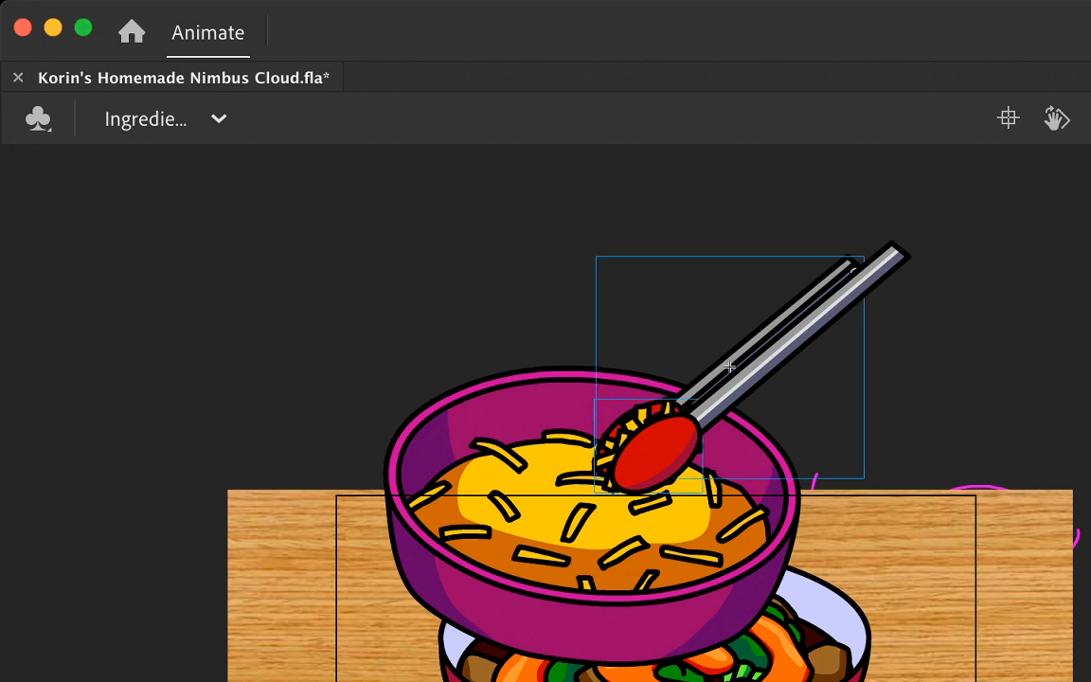
left_click(760, 365)
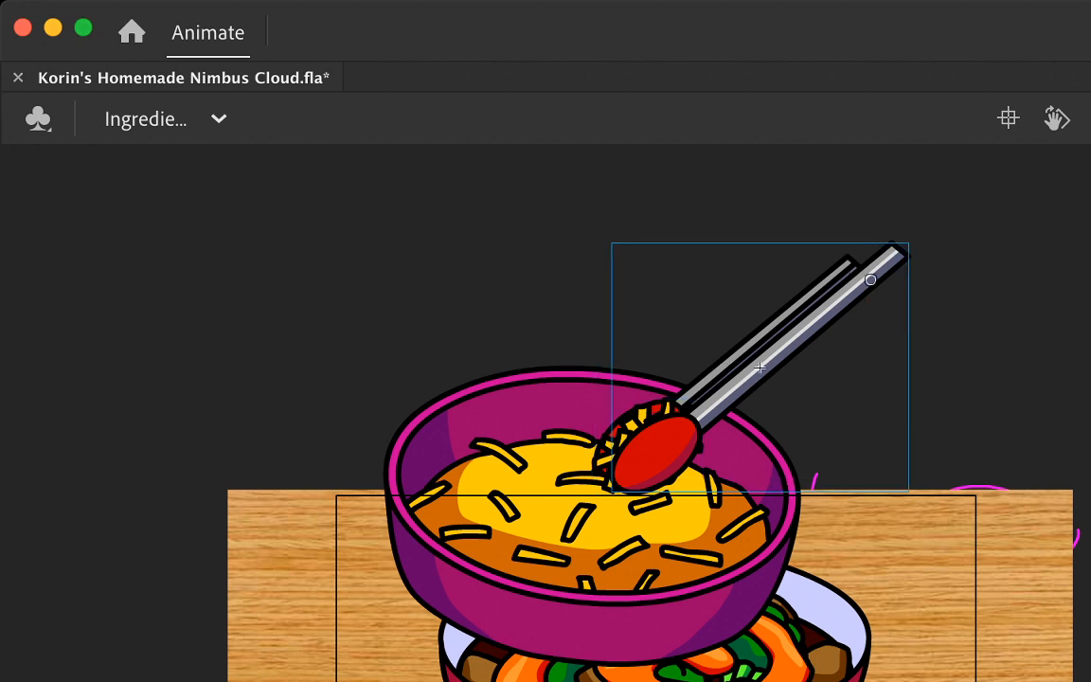
left_click(646, 417)
left_click(760, 368, "shift")
left_click_drag(760, 368, 817, 377)
key("super+z")
Step: Move both tong arms and the cheese clump together down to the bowl's lower-right rim and compare the adjacent frames
left_click_drag(725, 330, 749, 355)
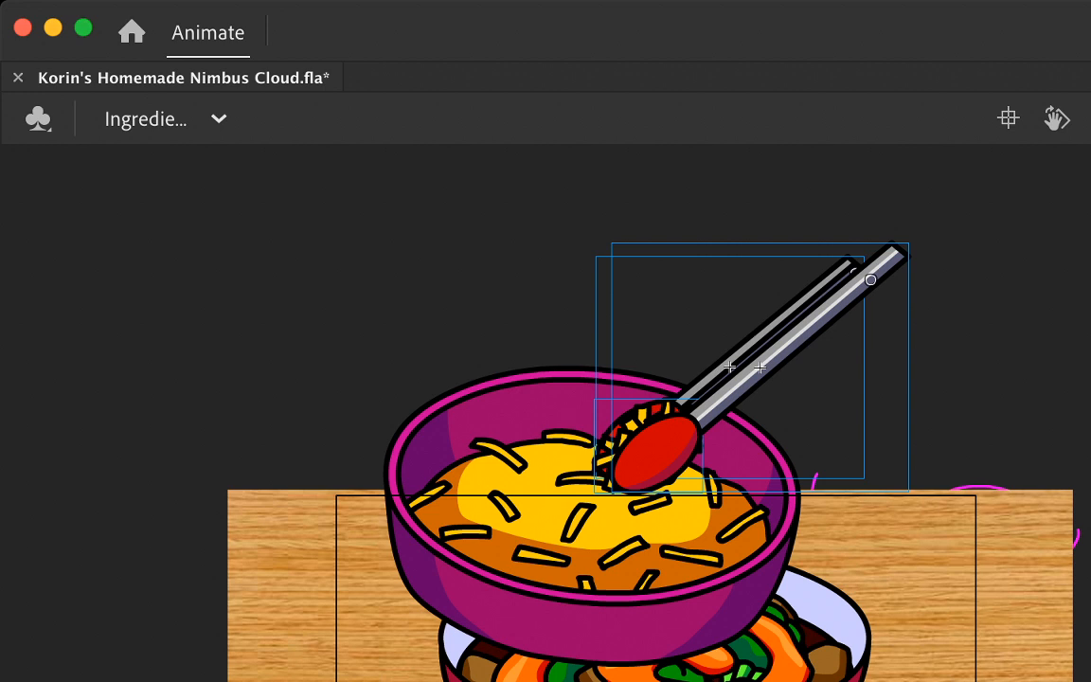
left_click_drag(749, 355, 844, 516)
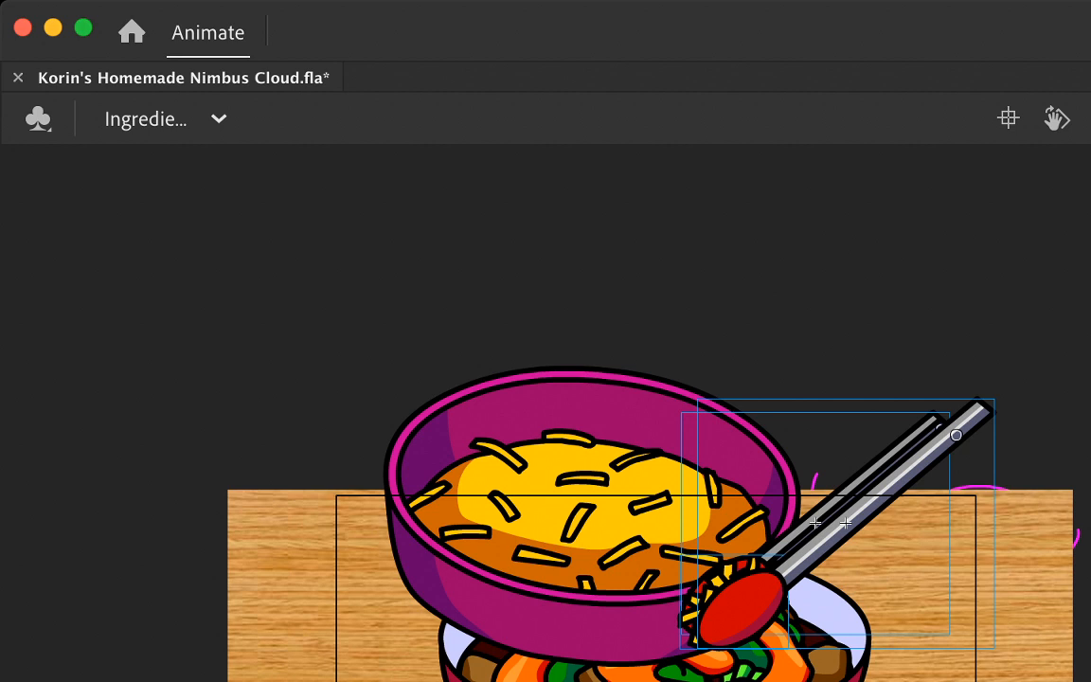
left_click_drag(736, 602, 746, 593)
key("comma")
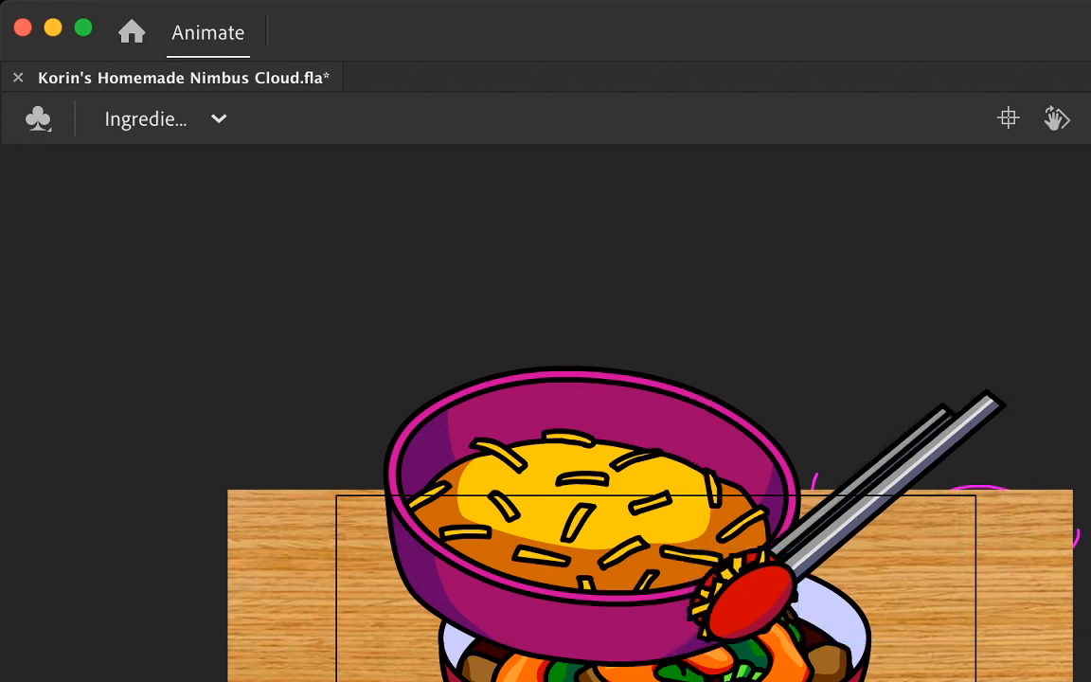
key("period")
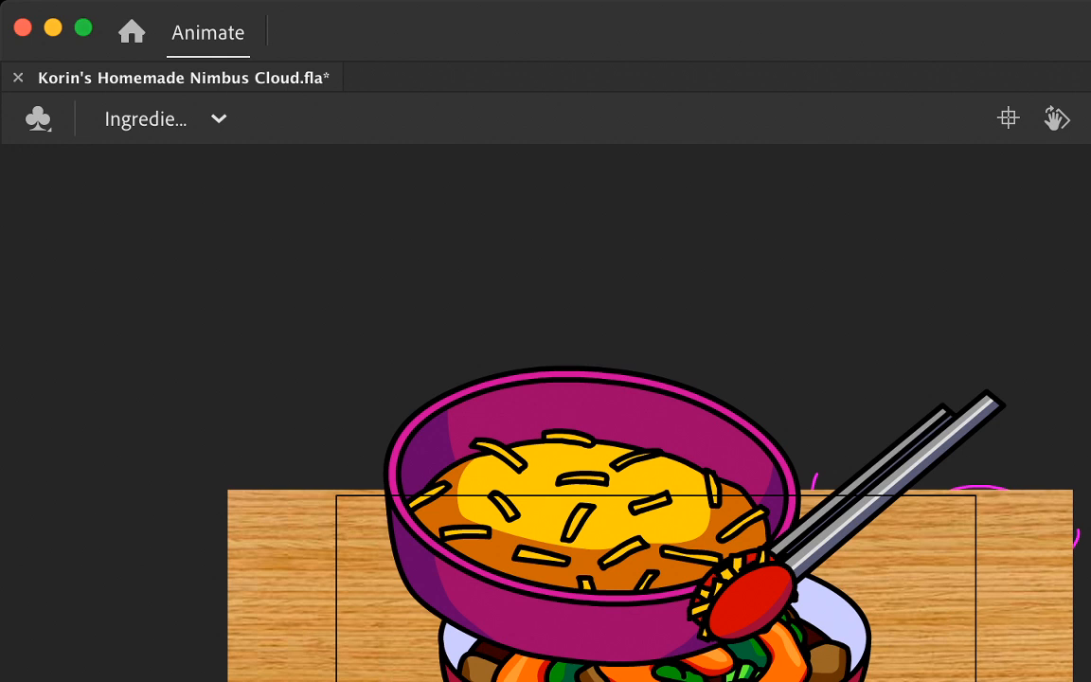
Step: Open the tongs by skewing and rotating the front arm about its handle end, away from the cheese clump
left_click(854, 516)
key("comma")
key("period")
left_click(825, 515)
key("period")
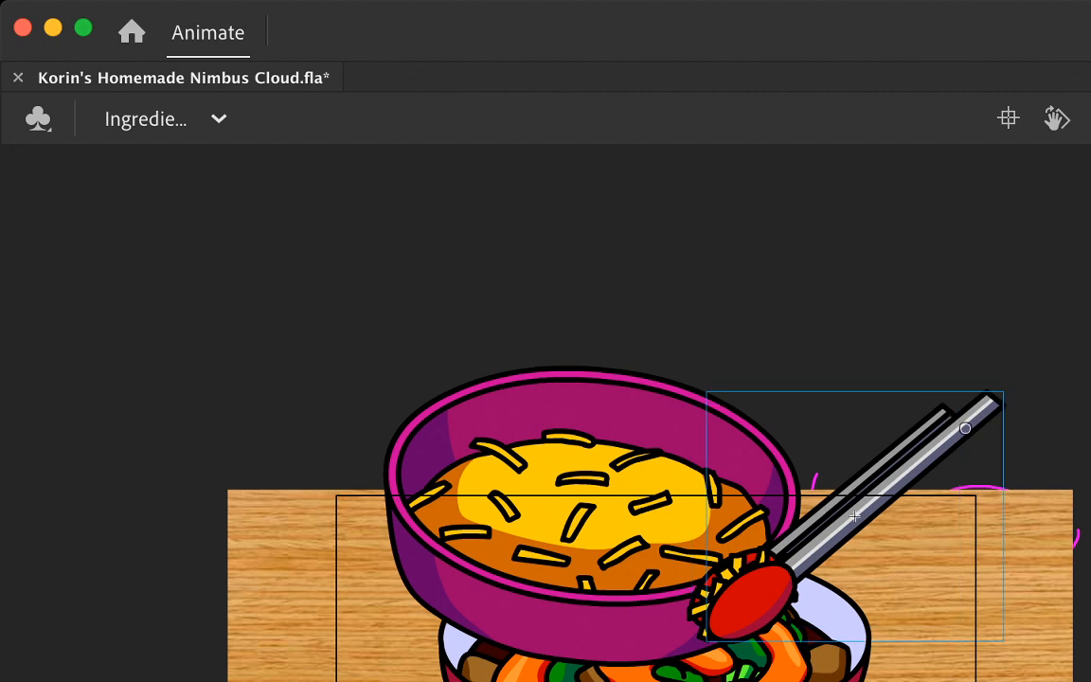
key("super+equal")
scroll(545, 413, "down", 3)
key("q")
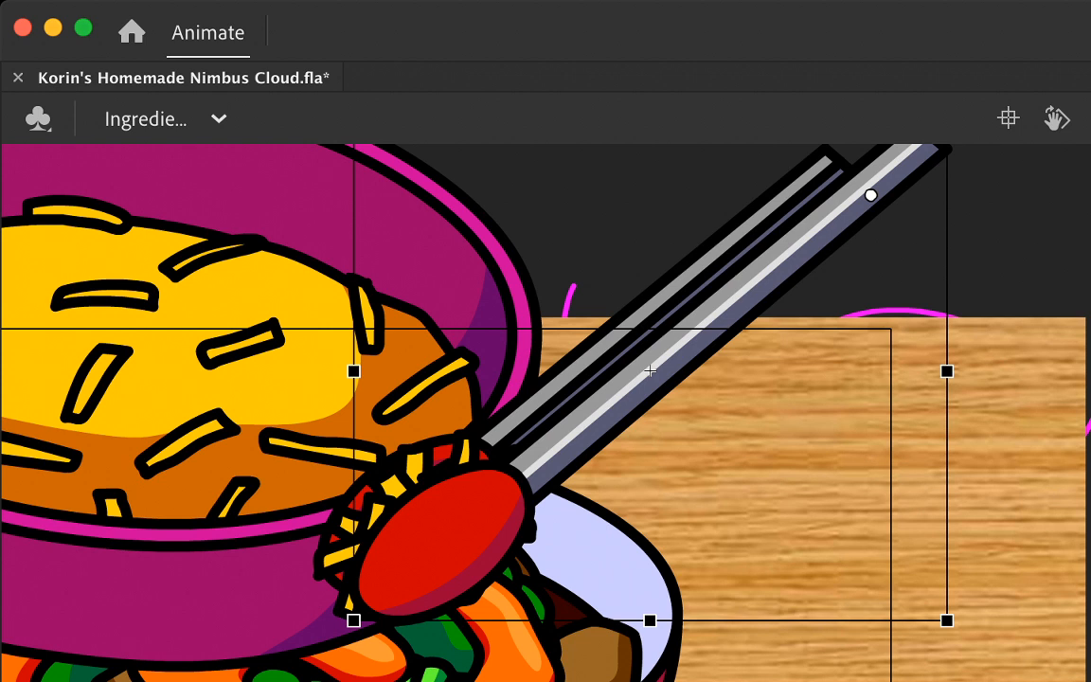
left_click_drag(587, 620, 610, 620)
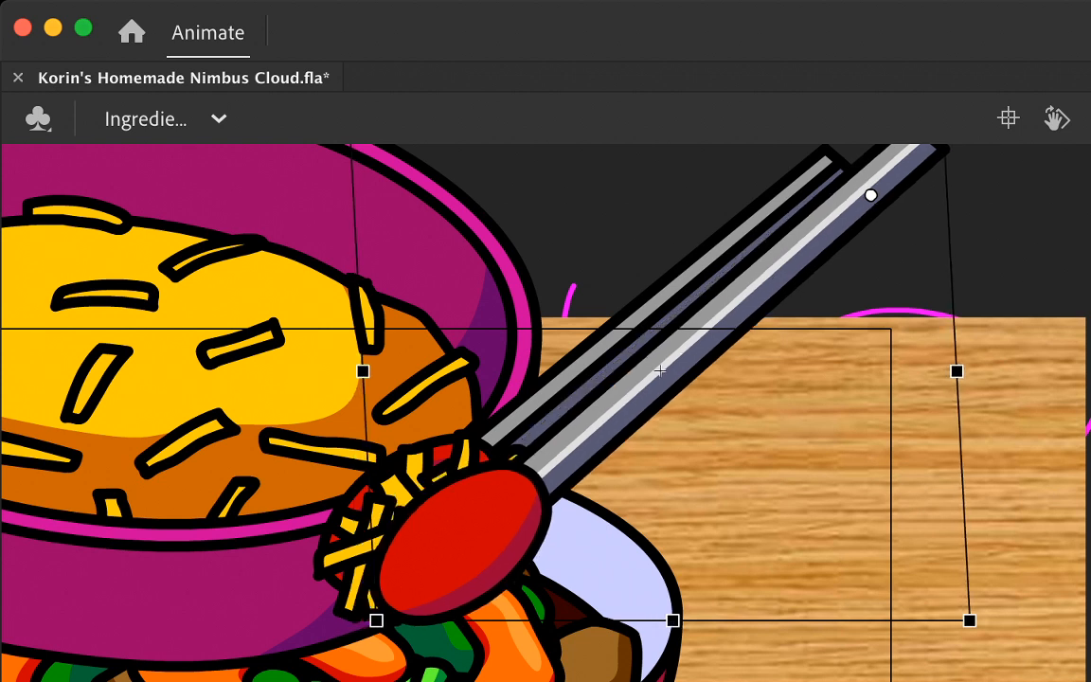
left_click_drag(376, 622, 399, 646)
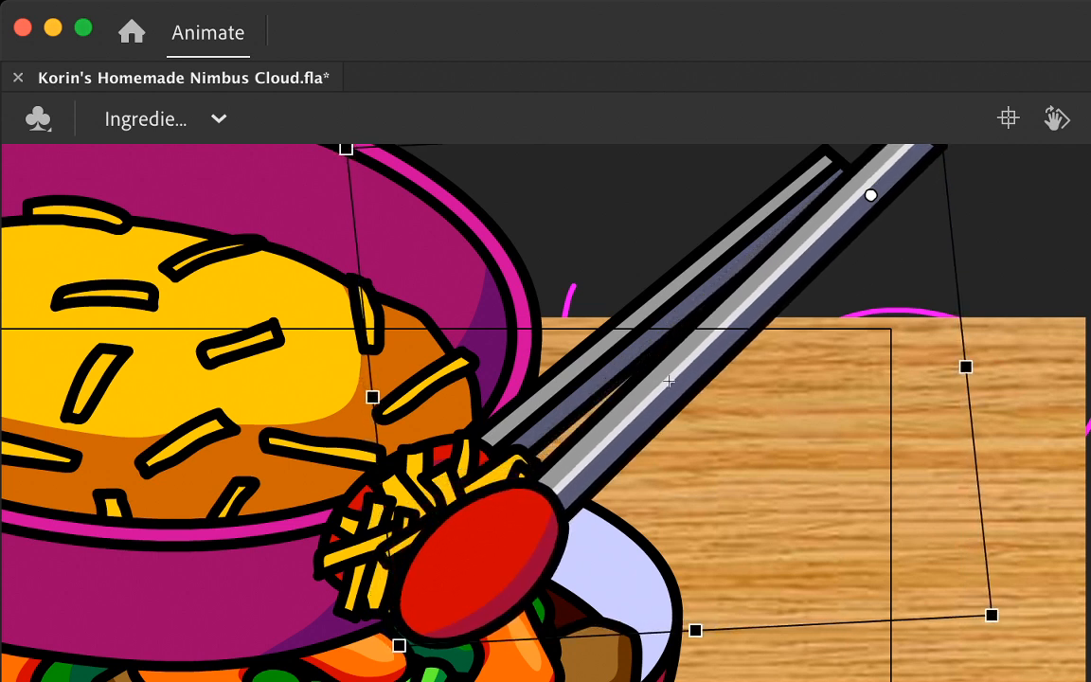
Step: Open the tongs further by skewing and rotating the back arm about its handle end, away from the cheese clump
left_click(590, 369)
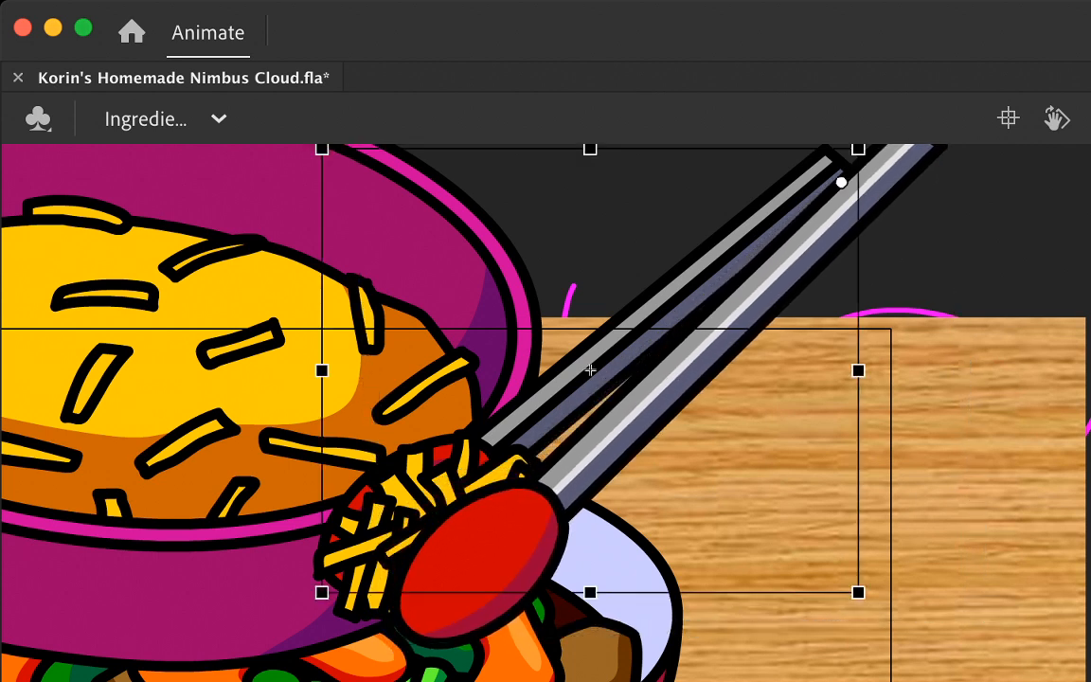
left_click_drag(590, 369, 583, 360)
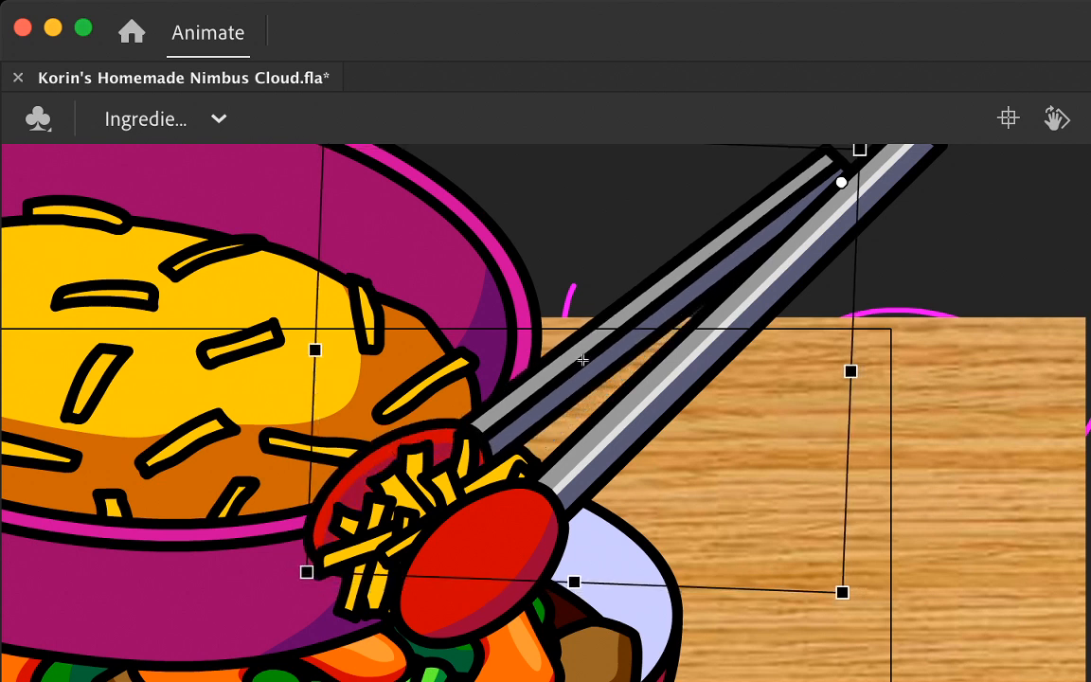
left_click_drag(583, 360, 584, 353)
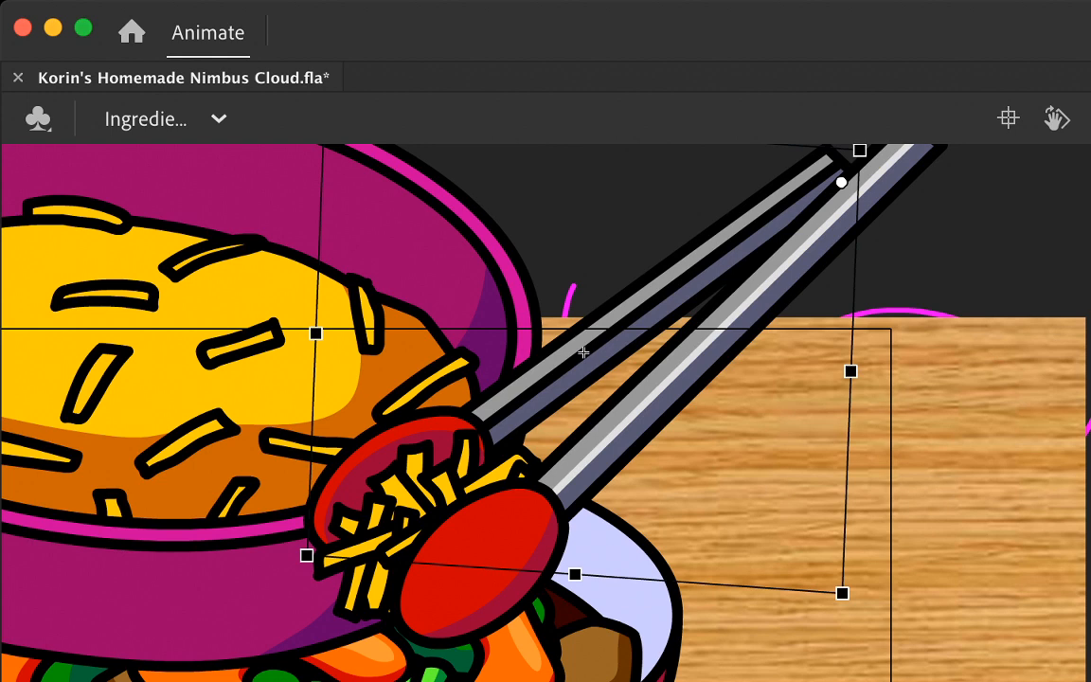
Step: Step back and forth through the adjacent frames to examine how both tong arms open around the cheese clump
key("comma")
key("comma")
key("period")
key("period")
key("comma")
key("comma")
key("period")
key("period")
key("v")
key("q")
key("comma")
key("comma")
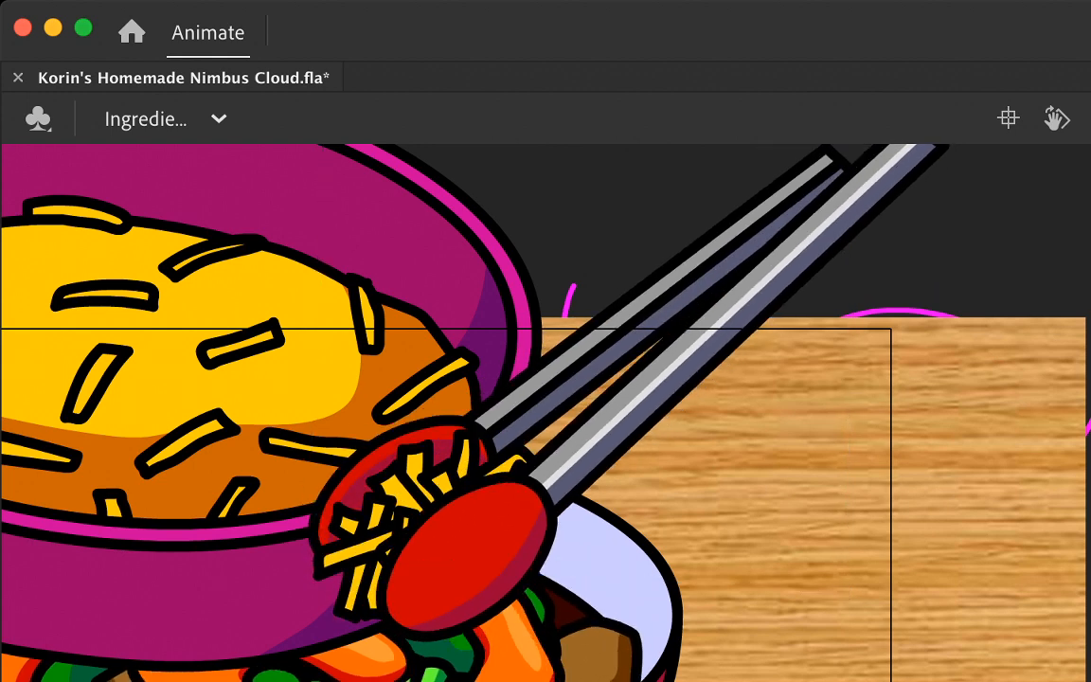
key("period")
left_click(583, 353)
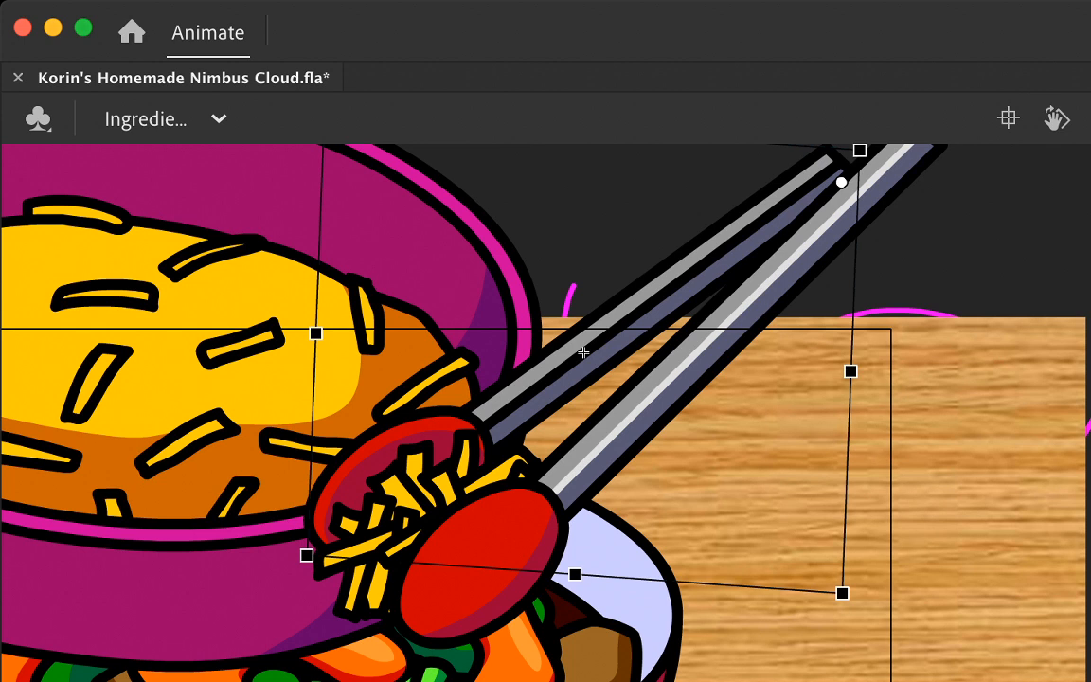
key("comma")
key("comma")
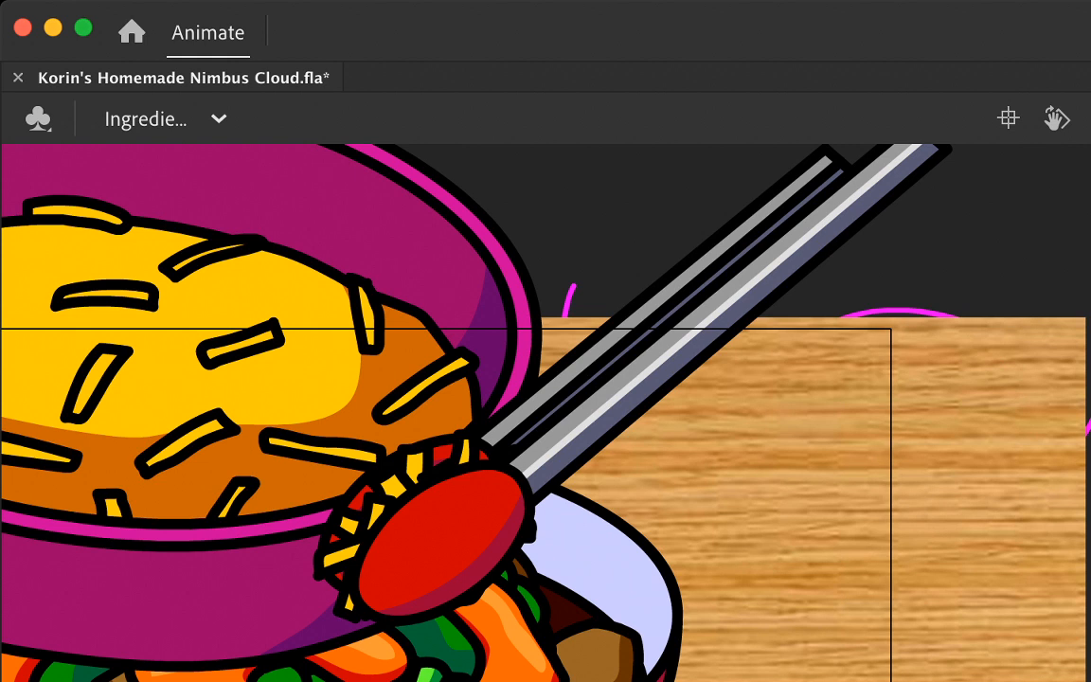
key("period")
key("period")
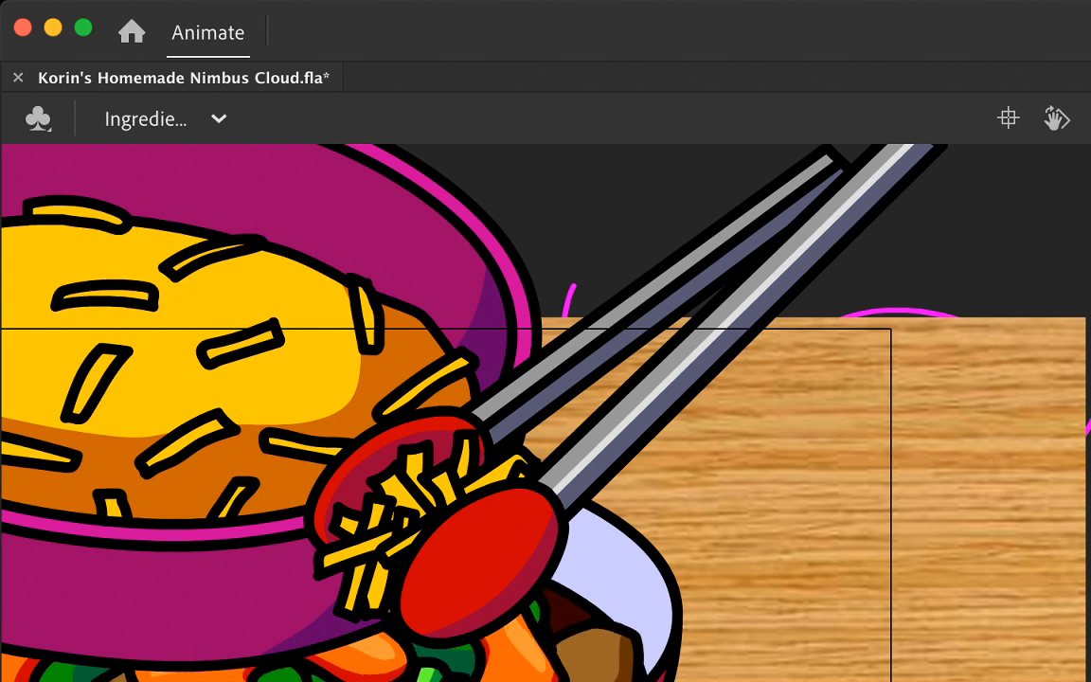
key("period")
Step: Step to the following frame and move the purple cheese bowl up and slightly left, away from the cheese clump
left_click(583, 352)
key("period")
left_click(669, 381)
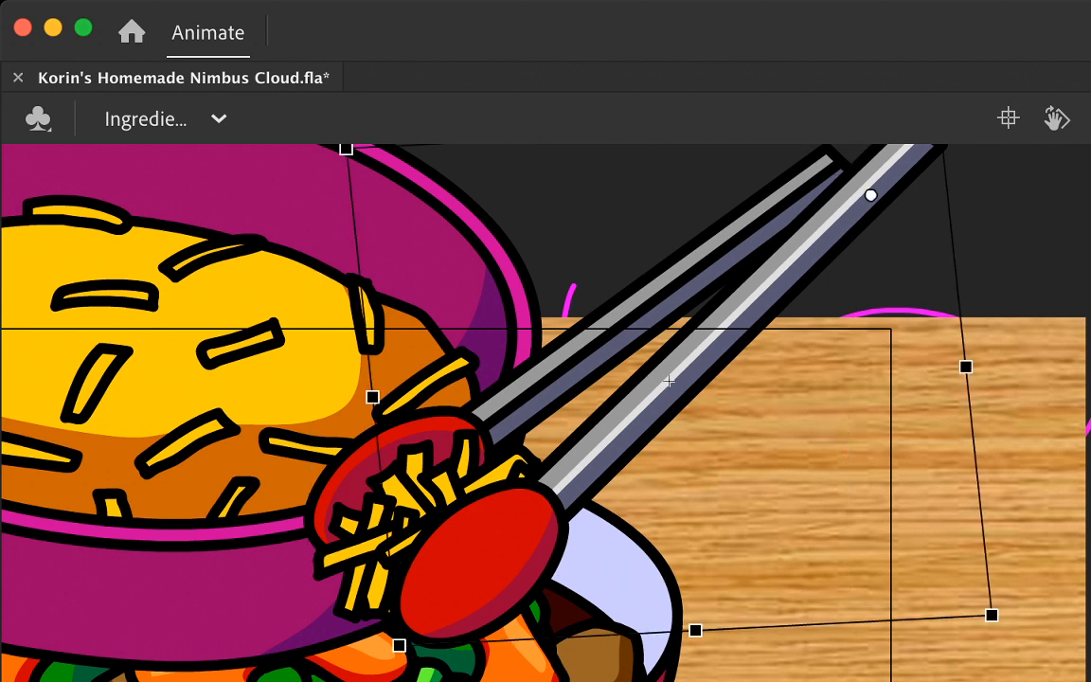
left_click_drag(669, 381, 924, 380)
left_click(378, 371)
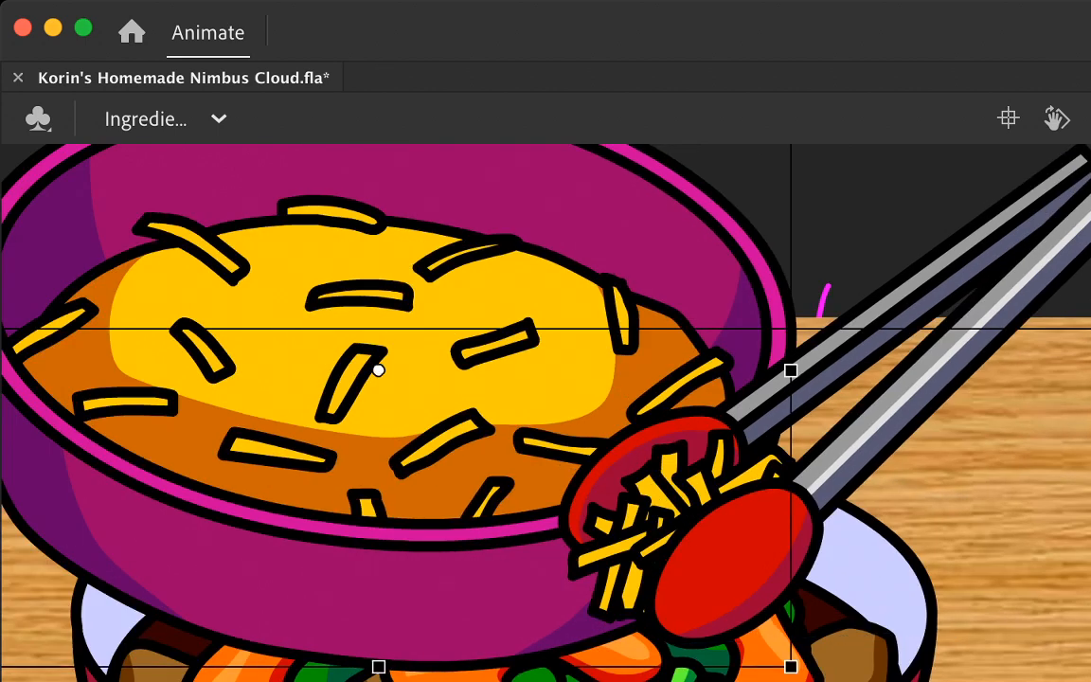
key("v")
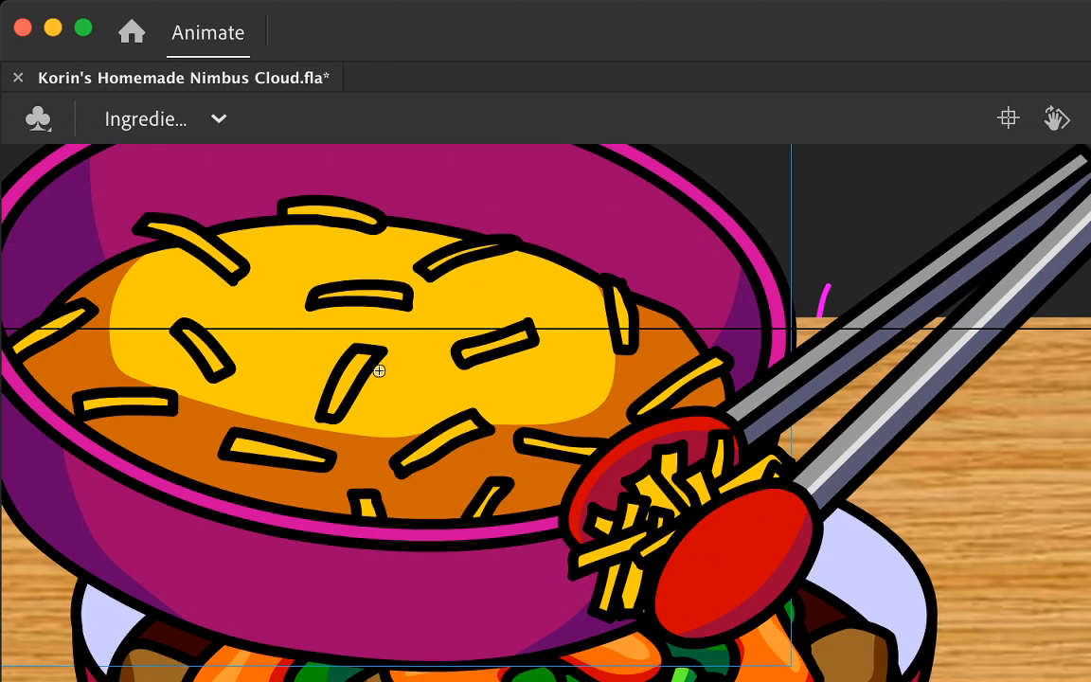
left_click_drag(450, 586, 435, 515)
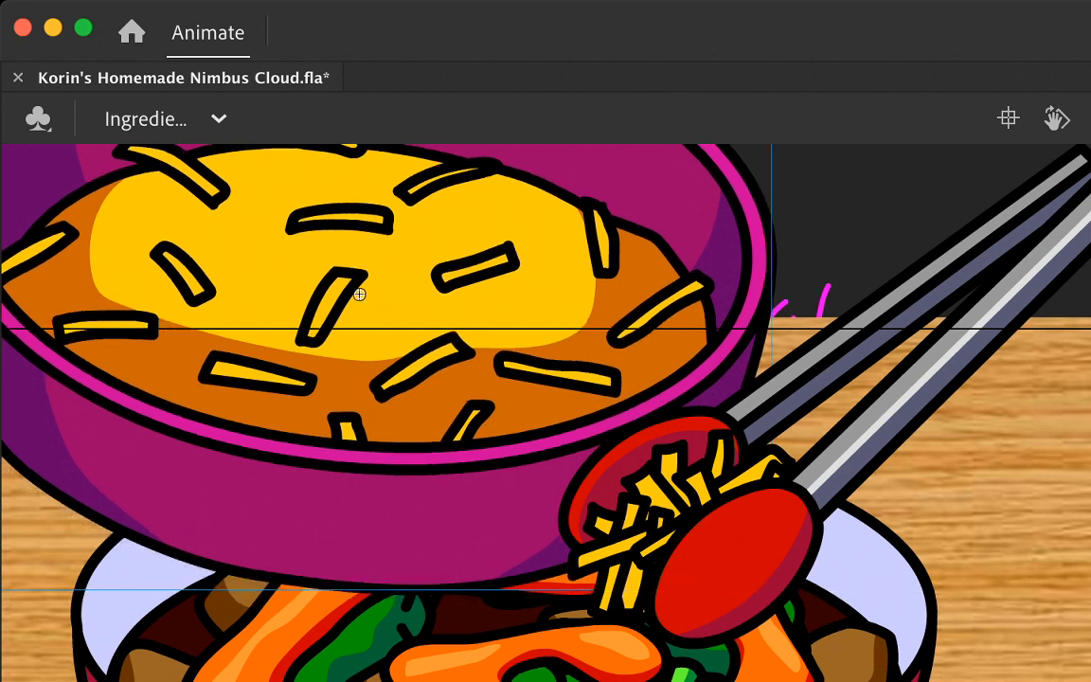
Step: Move both open tong arms together up and left from the cheese clump to above the cheese in the purple bowl
left_click(837, 353)
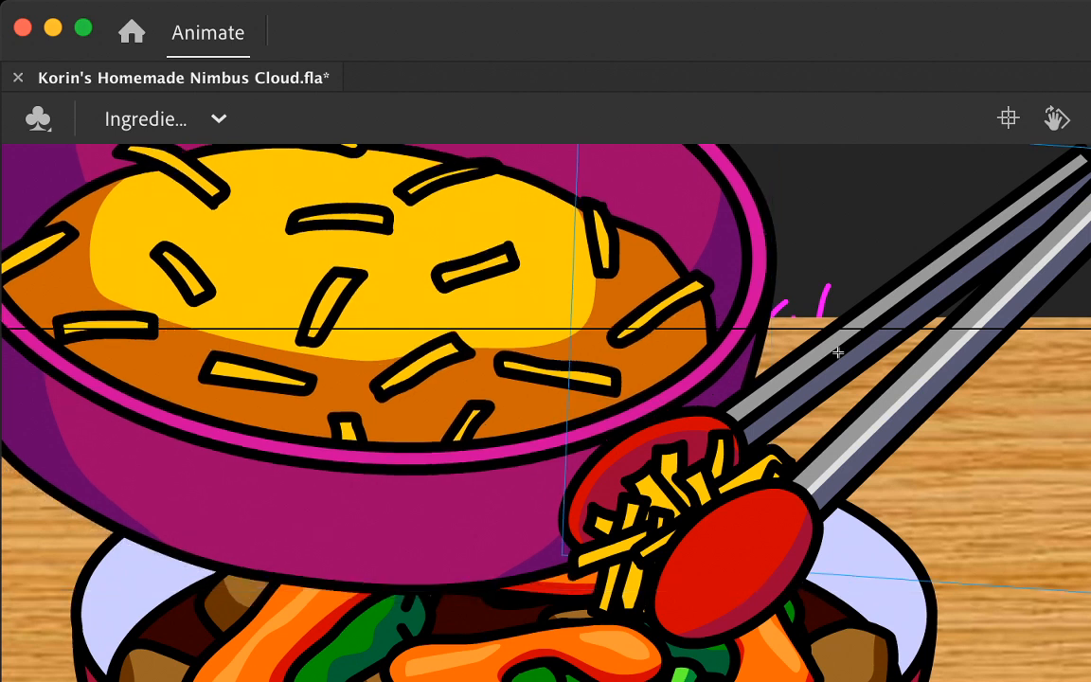
left_click(924, 380, "shift")
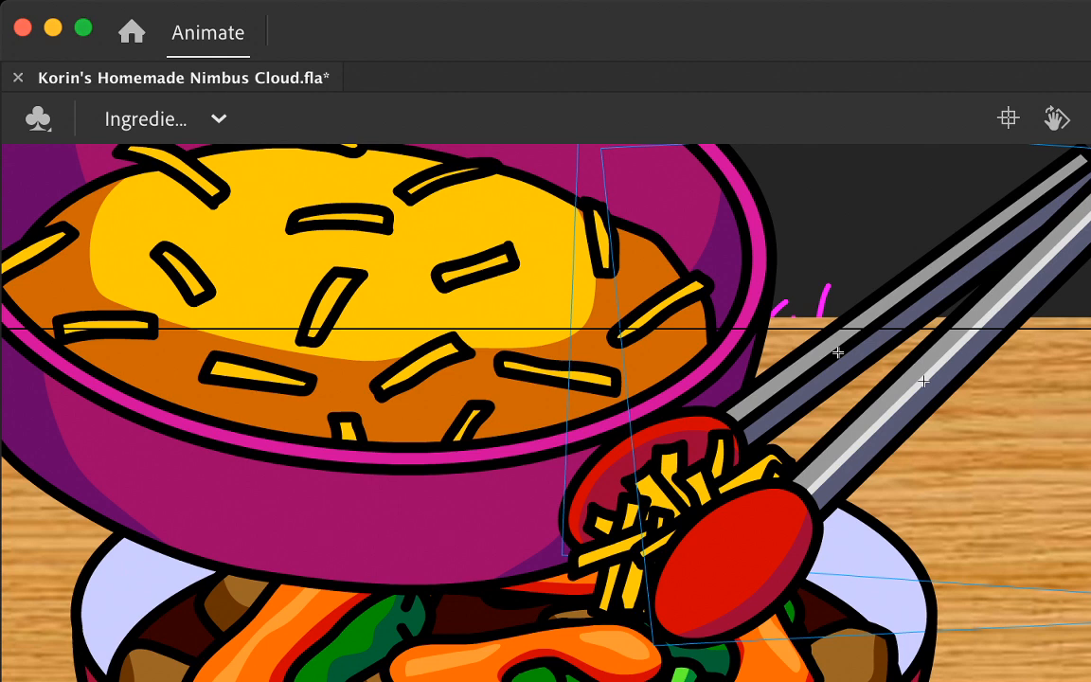
scroll(546, 413, "up", 3)
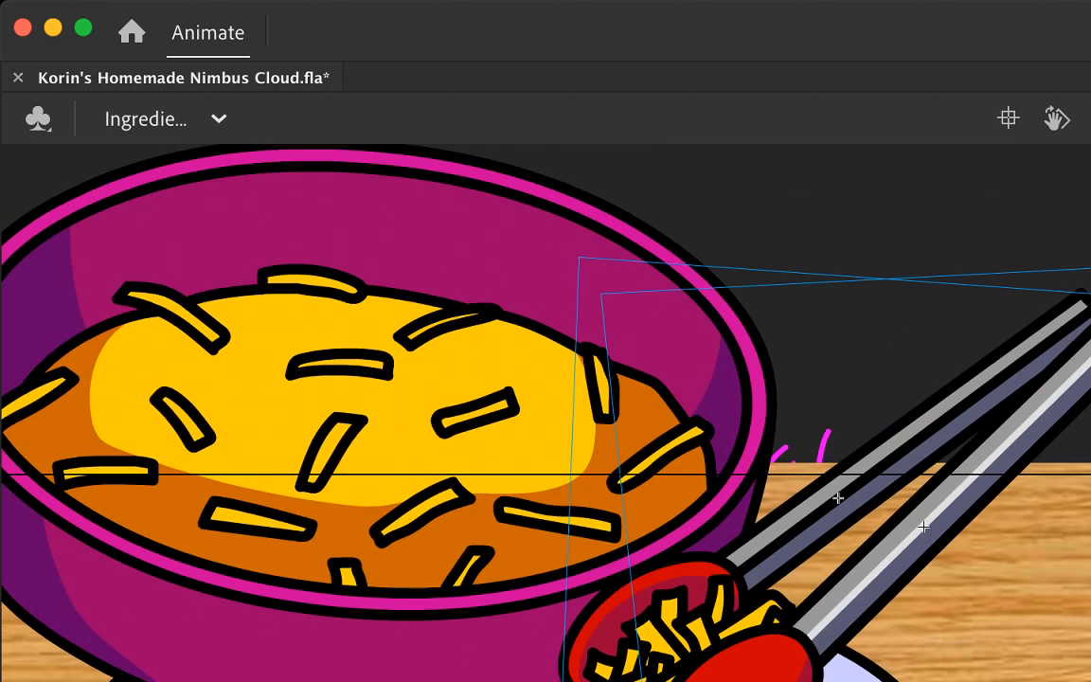
key("Return")
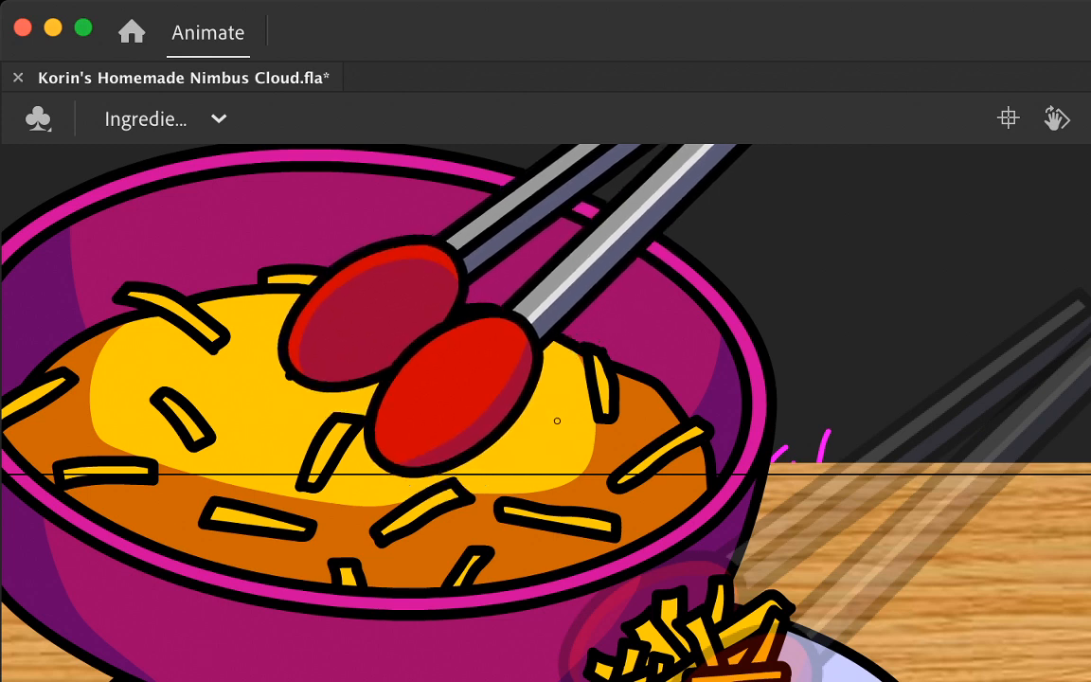
left_click_drag(557, 420, 557, 422)
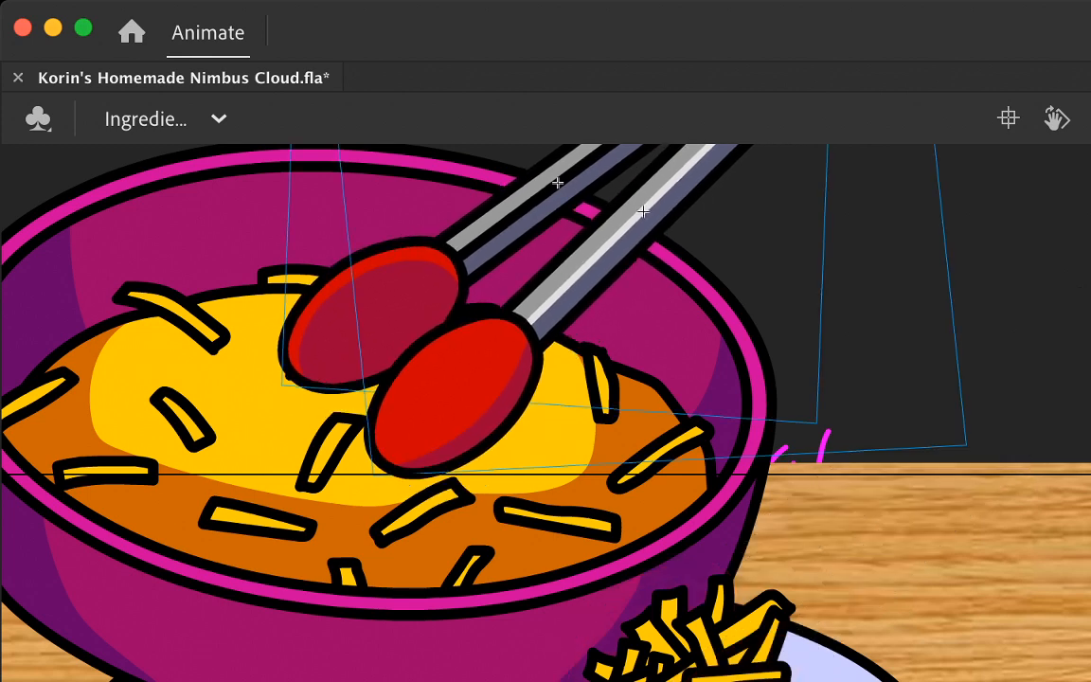
Step: Put the two empty tong arms back in their closed pose and move the bowl up and left, clear of the plate
scroll(546, 413, "up", 5)
scroll(545, 413, "left", 3)
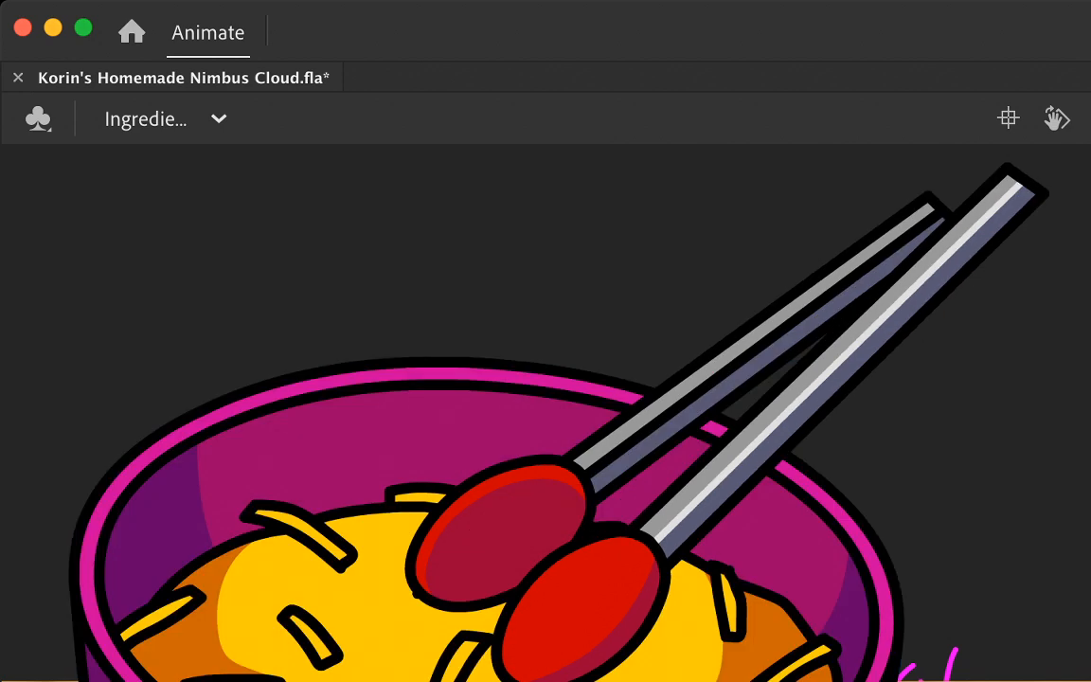
left_click_drag(490, 657, 310, 370)
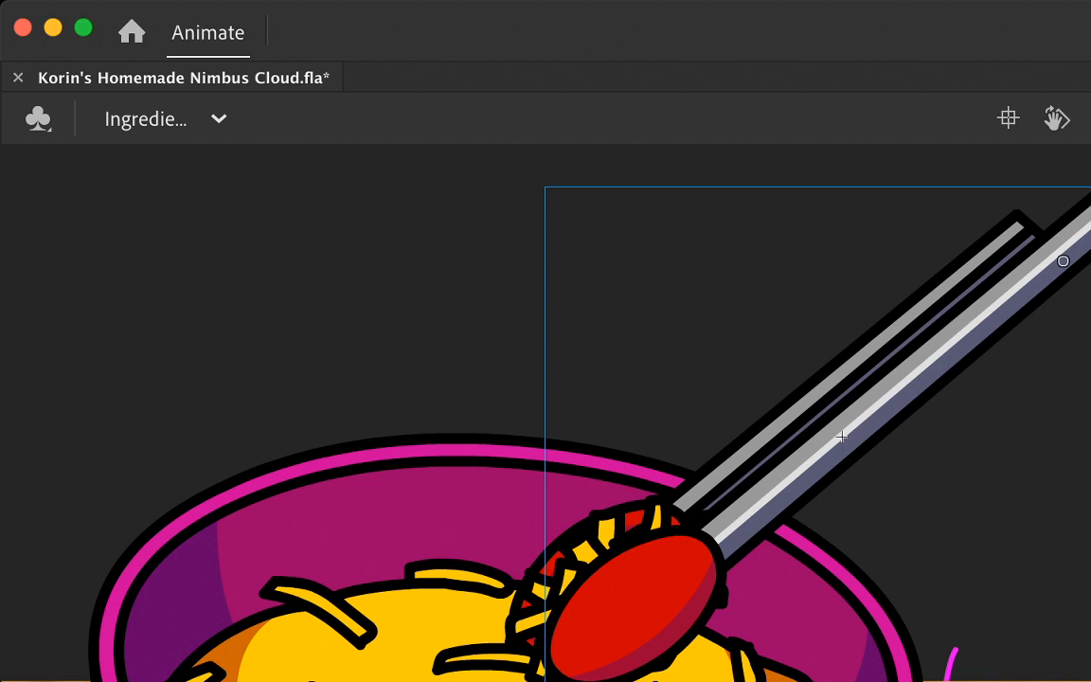
left_click(398, 517)
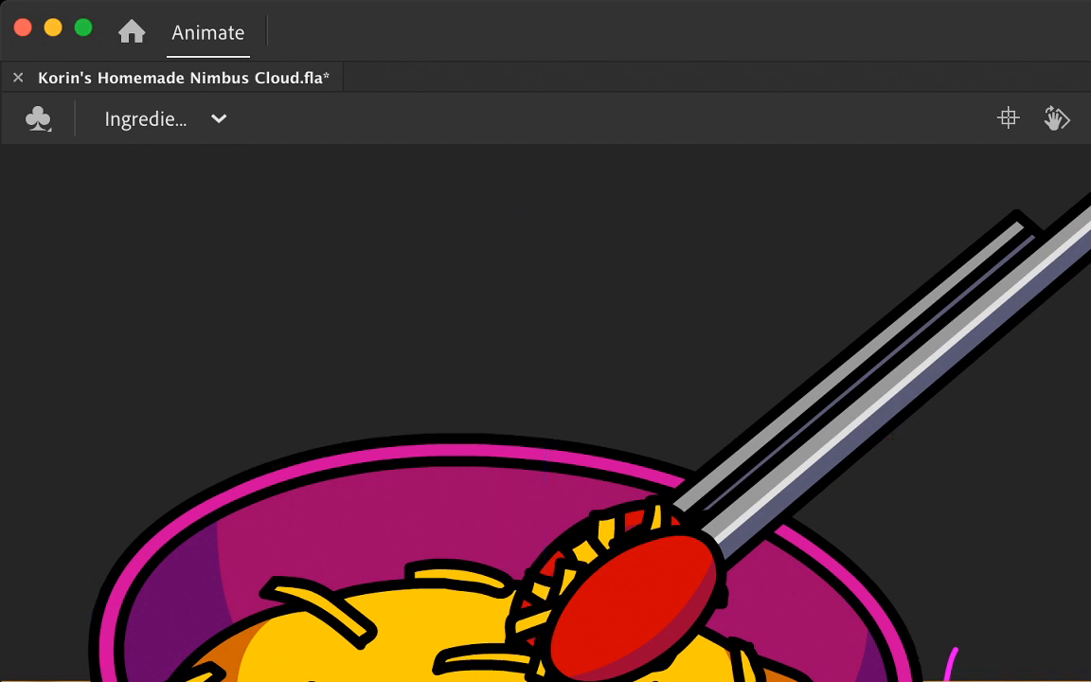
left_click(782, 436)
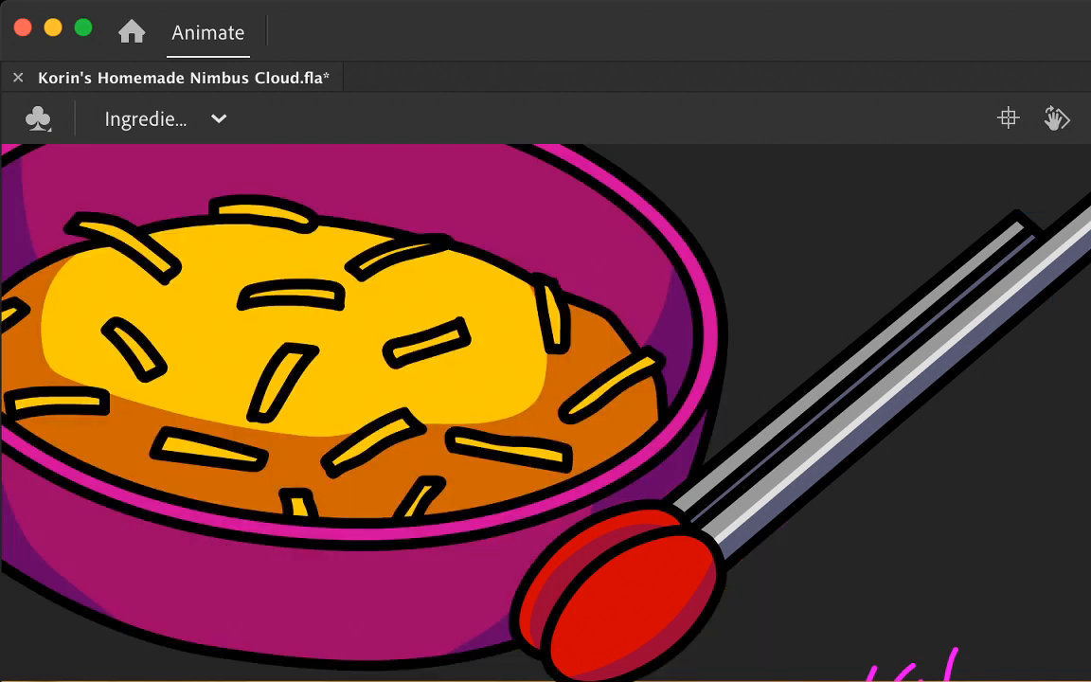
left_click(781, 436)
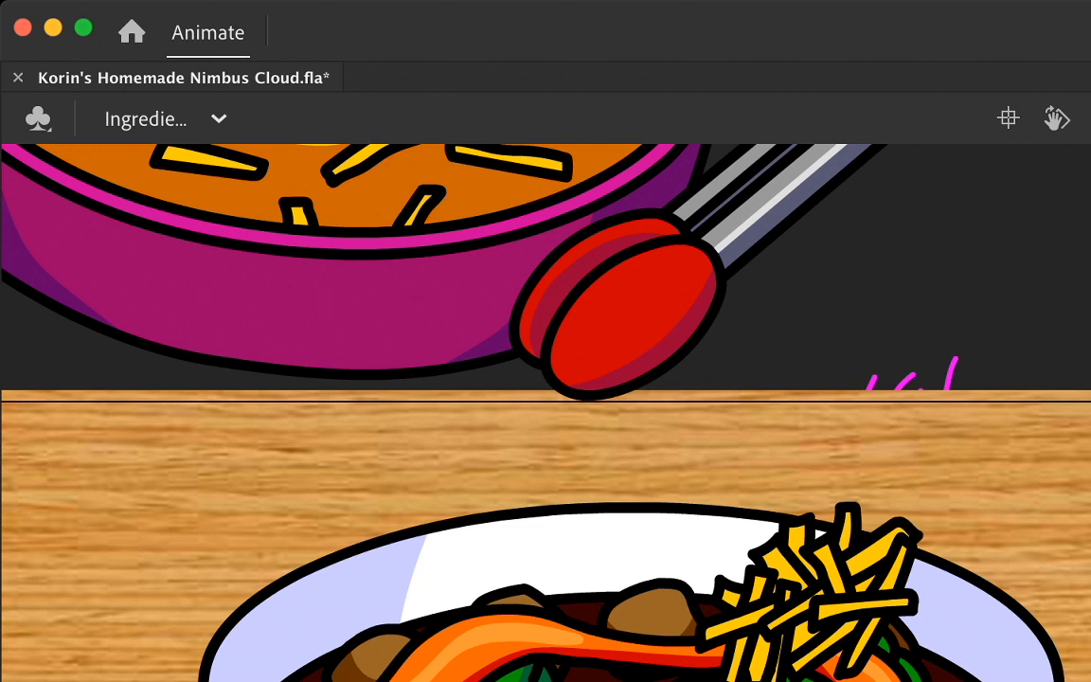
Step: Examine the bowl and the closed tong arms across the adjacent frames, selecting the parts to compare their positions
key("super+a")
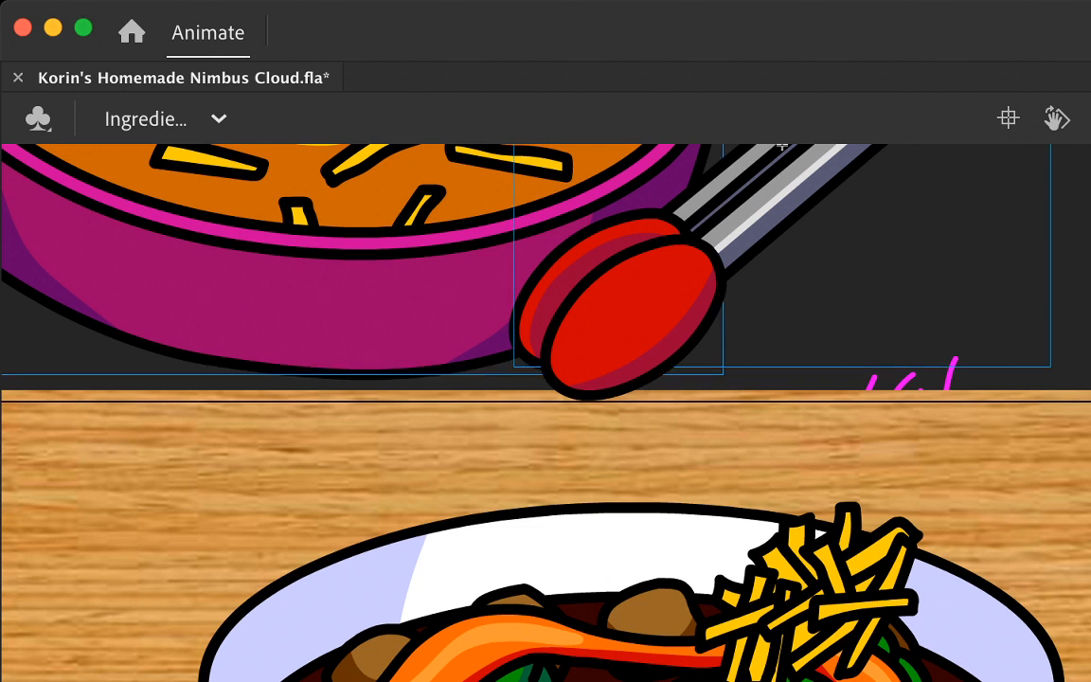
key("period")
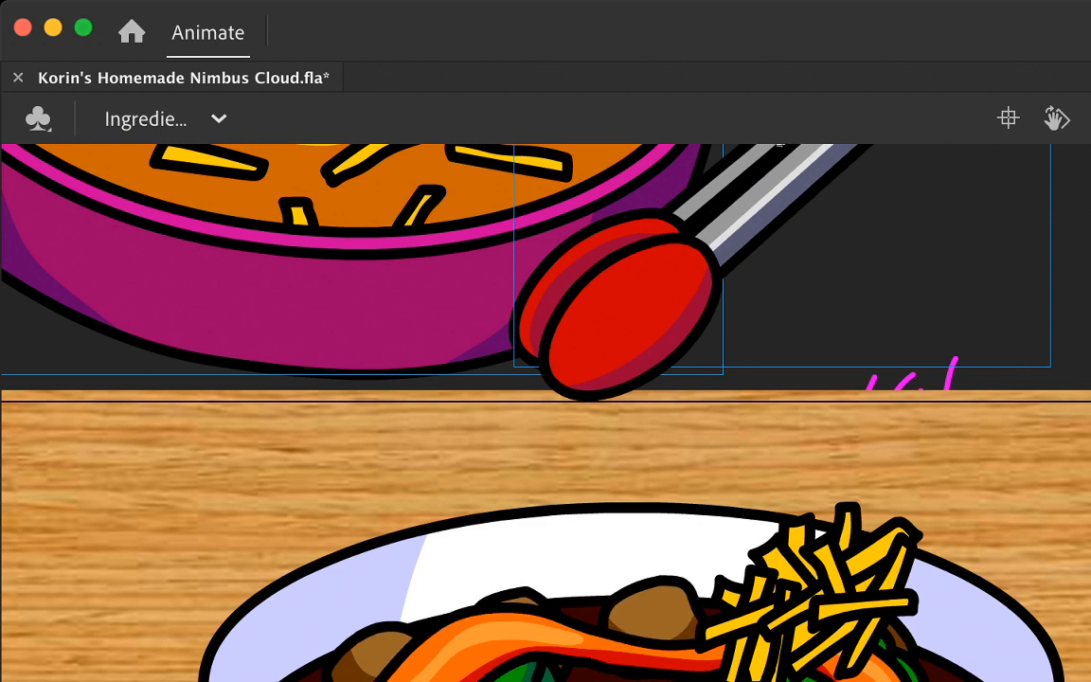
key("period")
key("period")
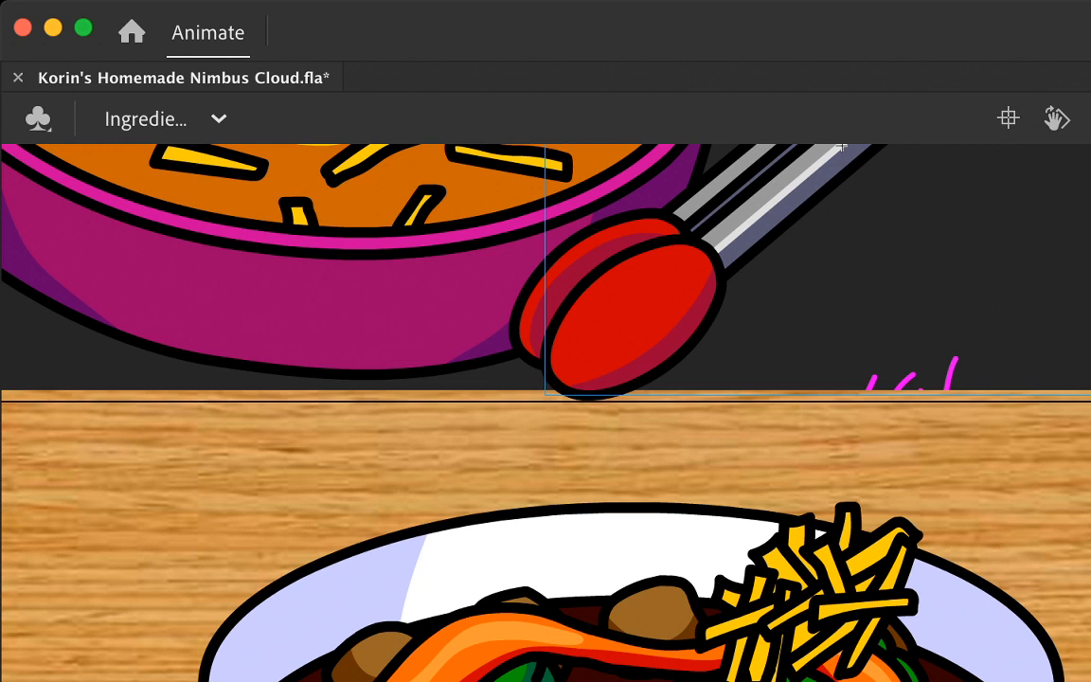
key("Escape")
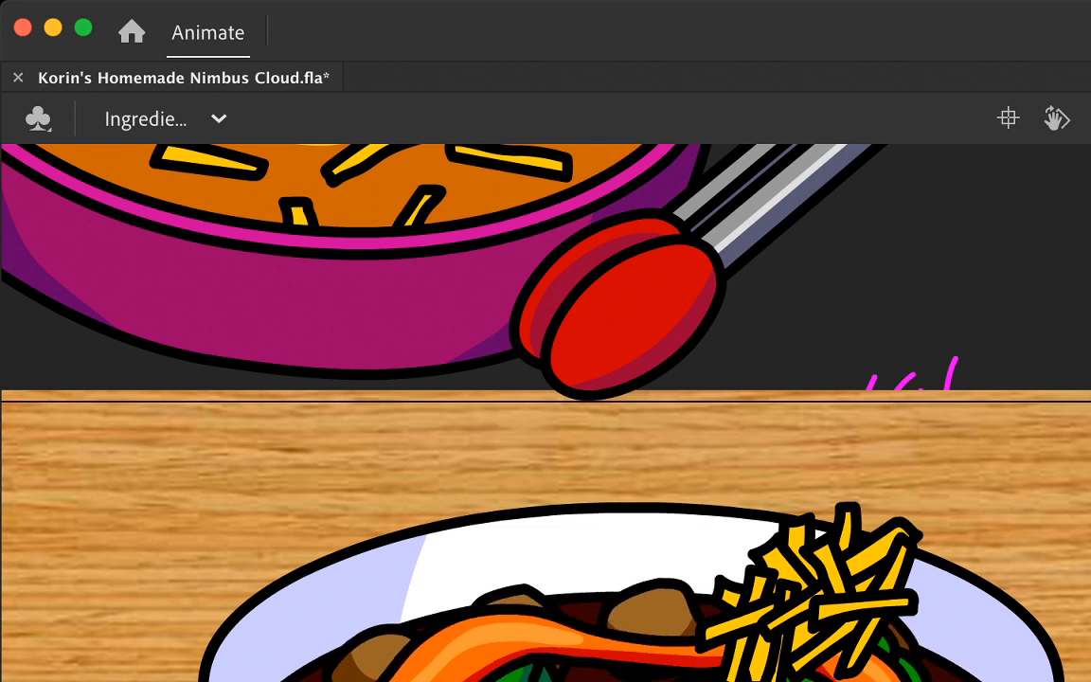
key("super+a")
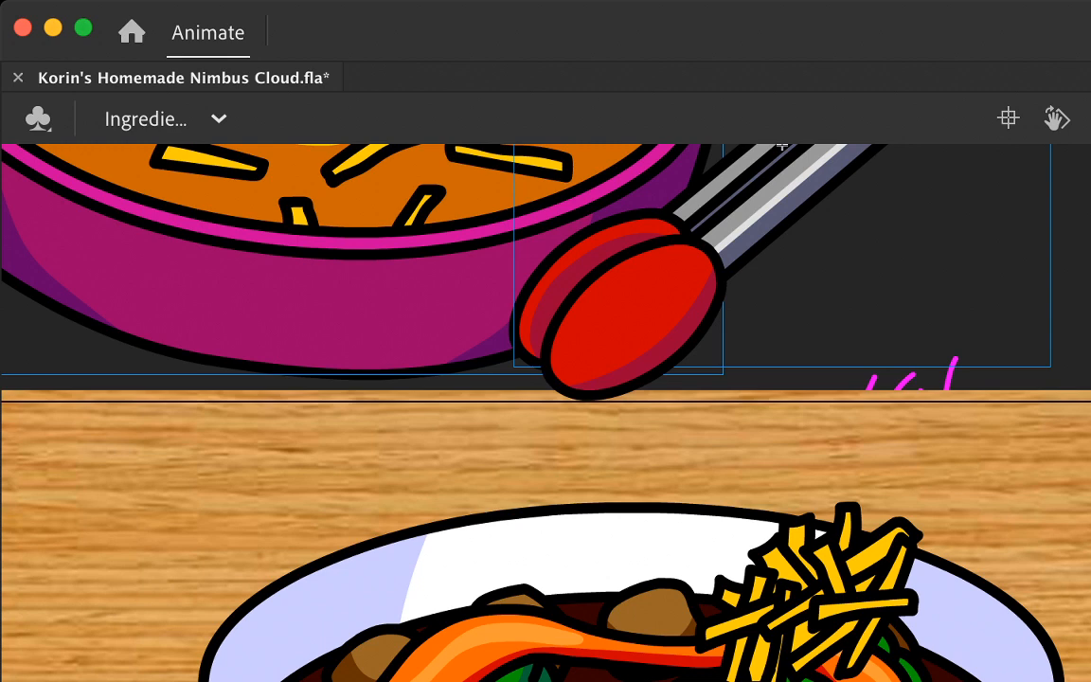
key("Escape")
left_click(637, 308)
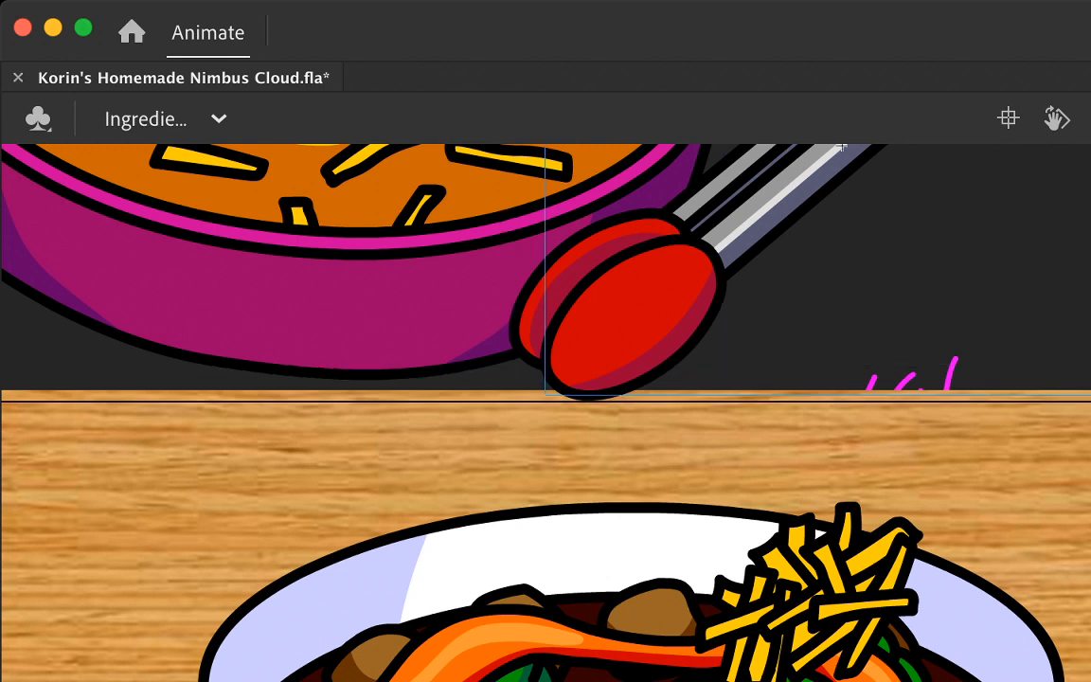
scroll(546, 412, "up", 5)
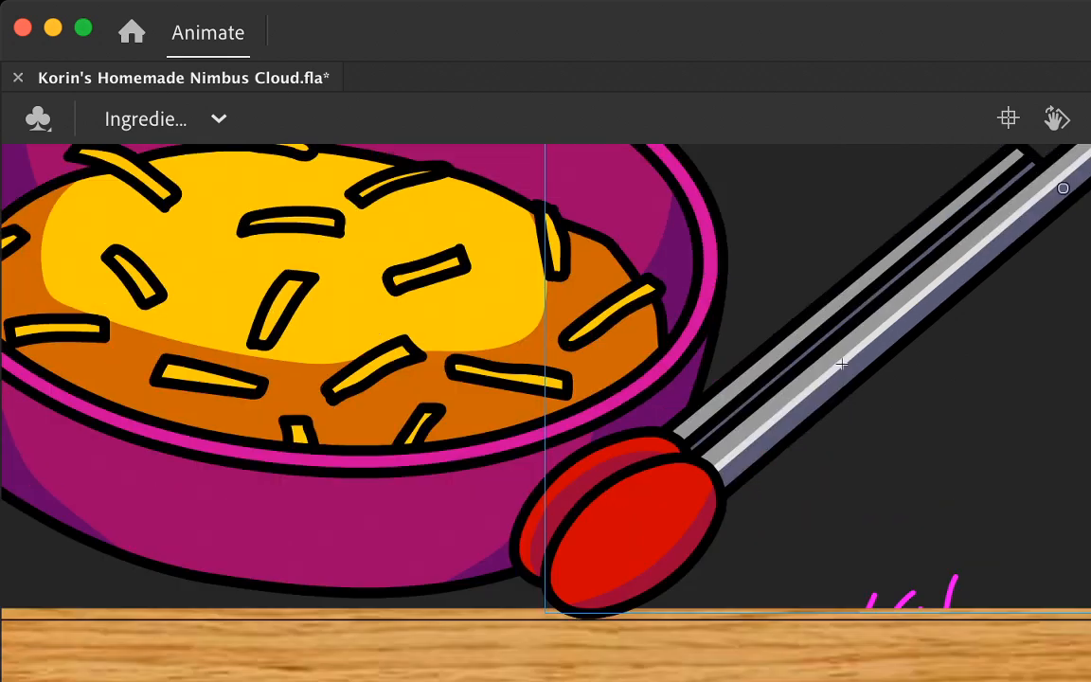
scroll(546, 412, "down", 3)
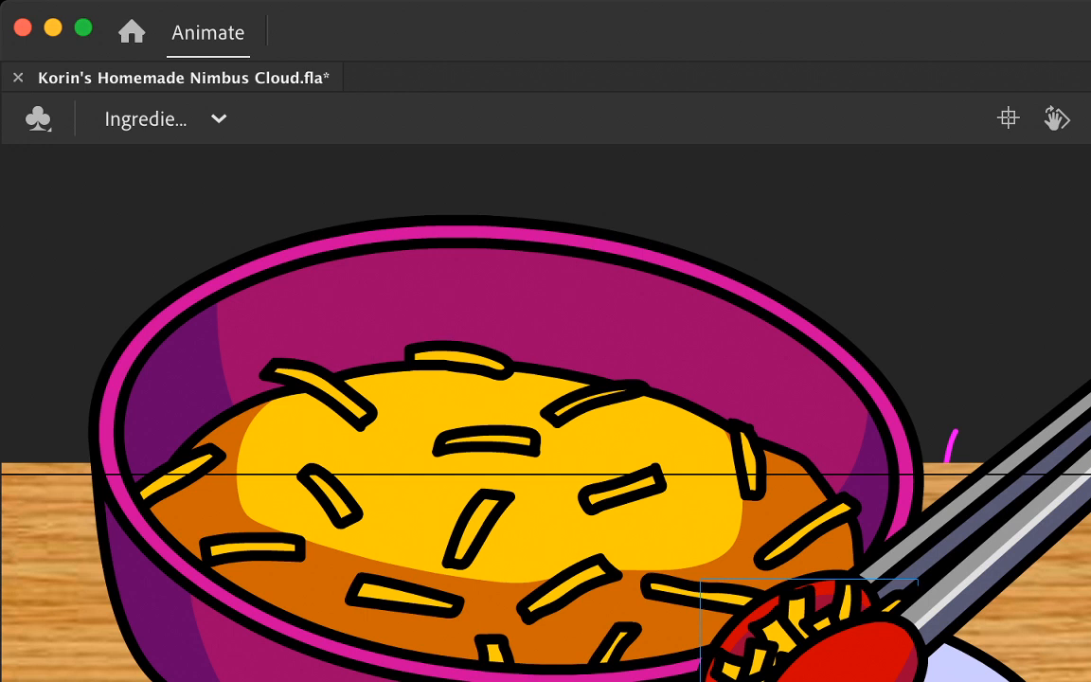
Step: Delete the cheese clump from between the open tongs and step forward through the following frames
key("Delete")
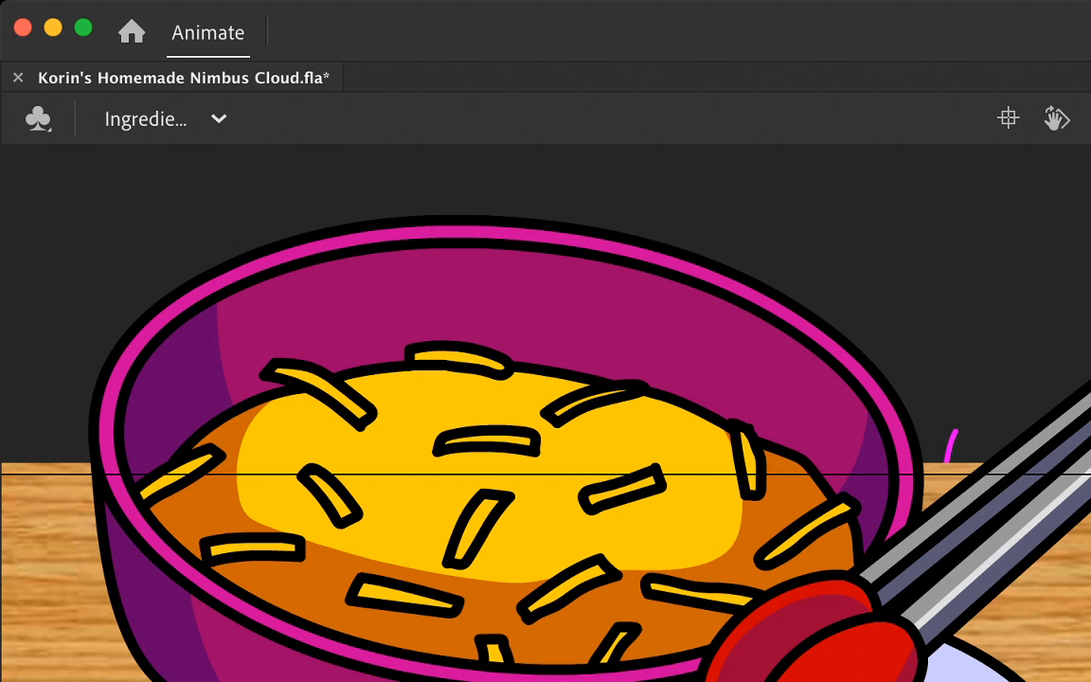
key(".")
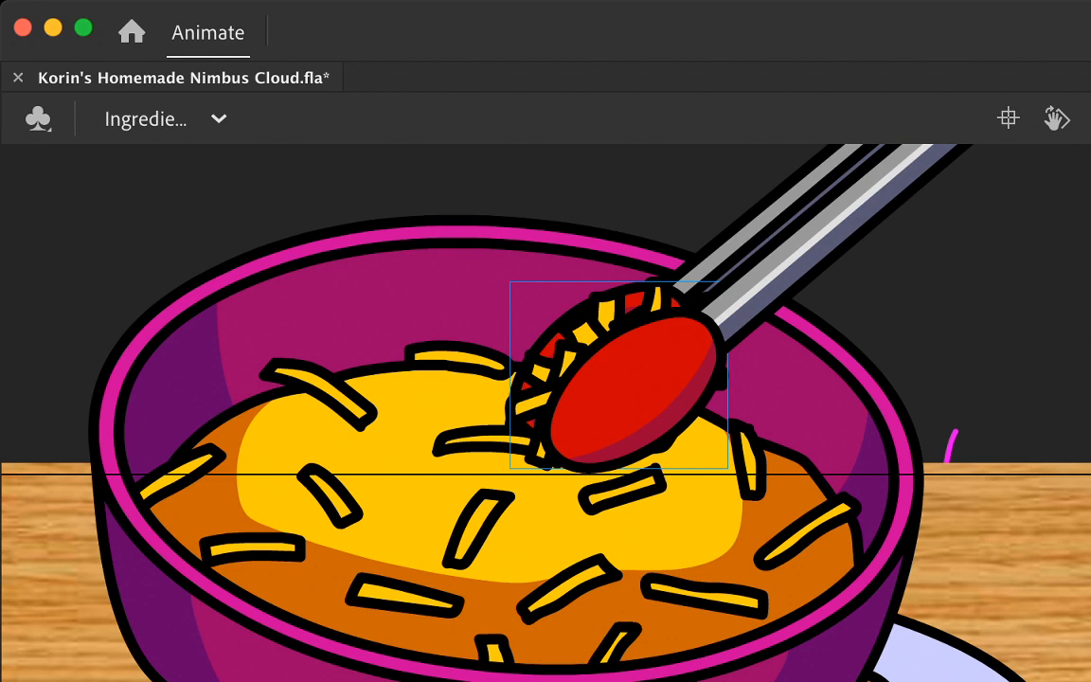
key(".")
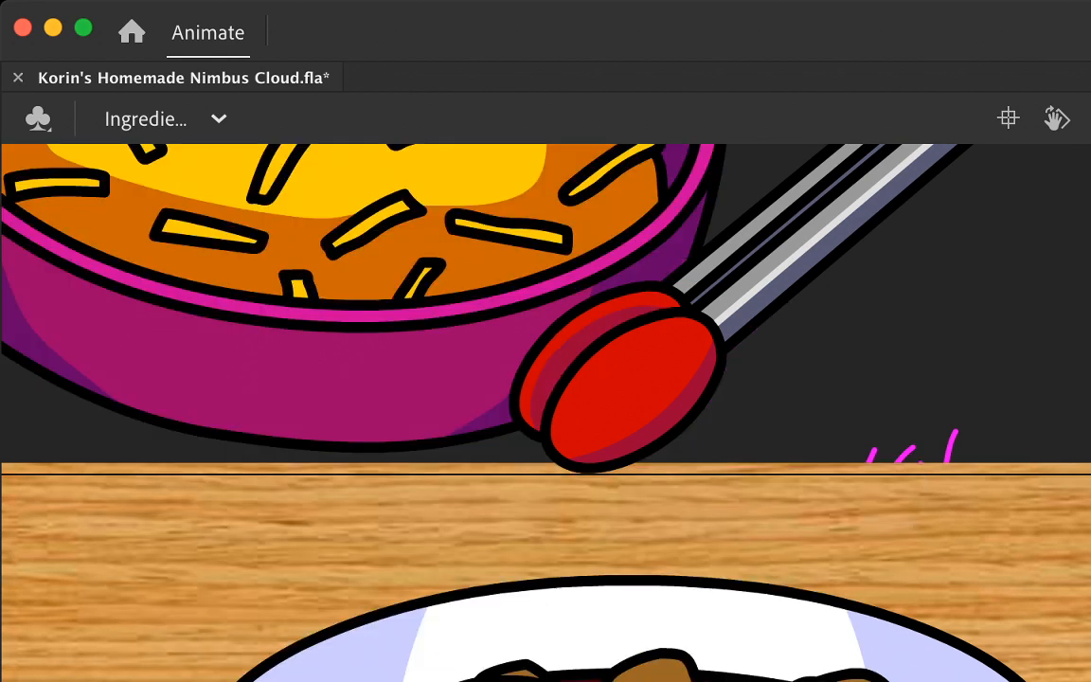
Step: Delete the purple cheese bowl from the frame with the closed empty tongs and step forward one frame
scroll(545, 413, "up", 3)
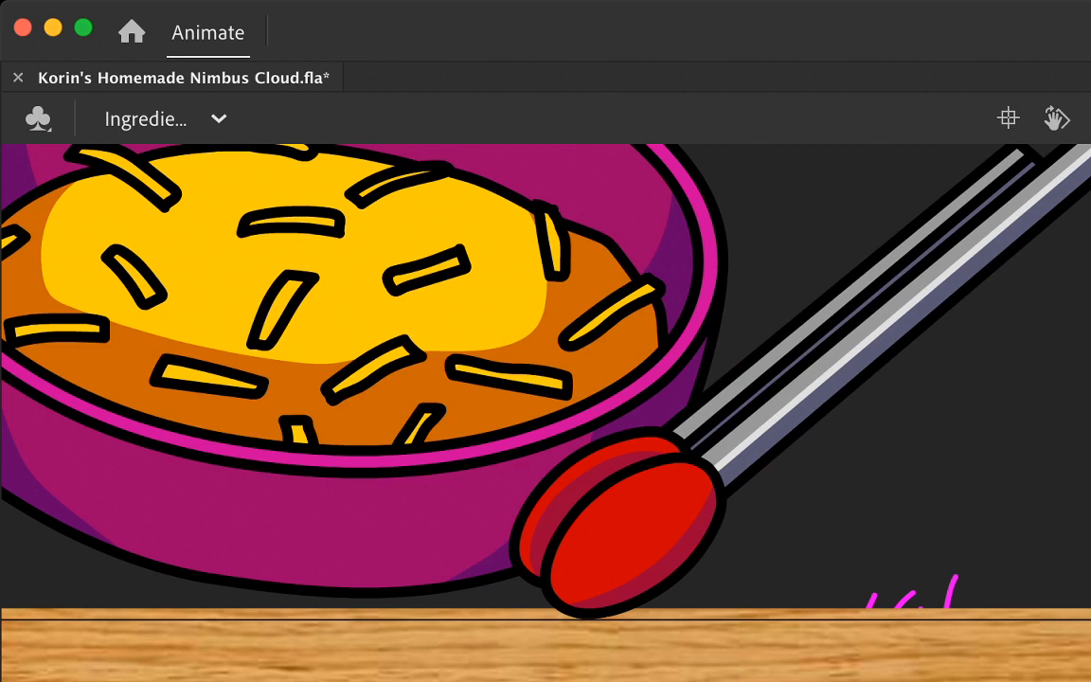
left_click(310, 297)
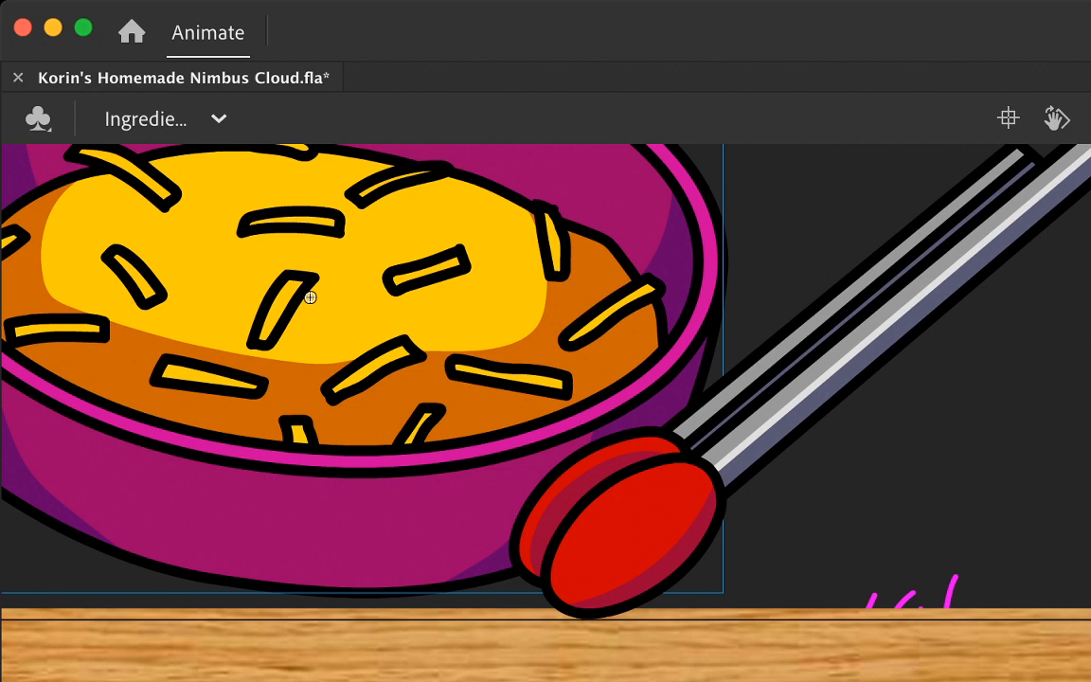
key("Delete")
key(".")
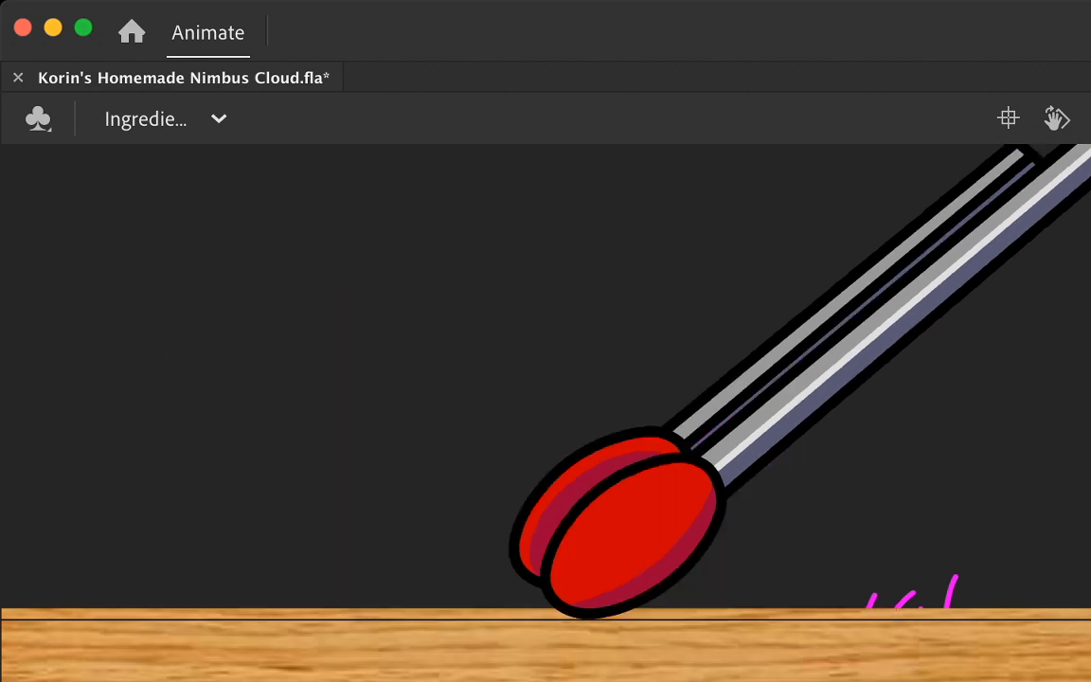
Step: Try pasting the cheese bowl in place behind the closed empty tongs and take it back out
key("super+shift+v")
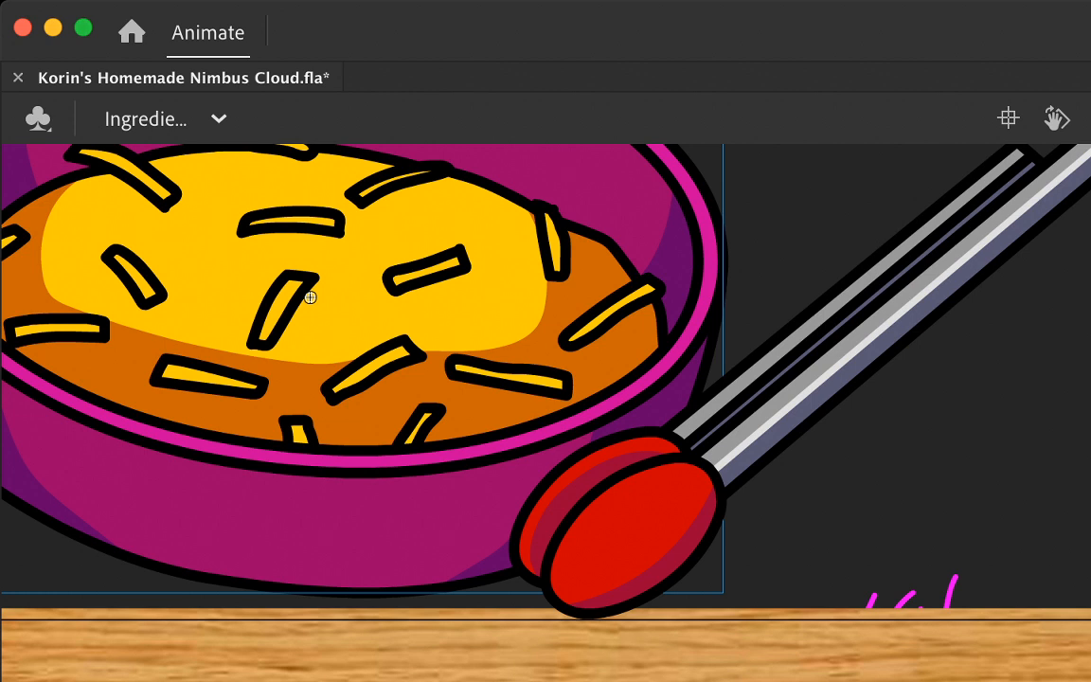
key("Delete")
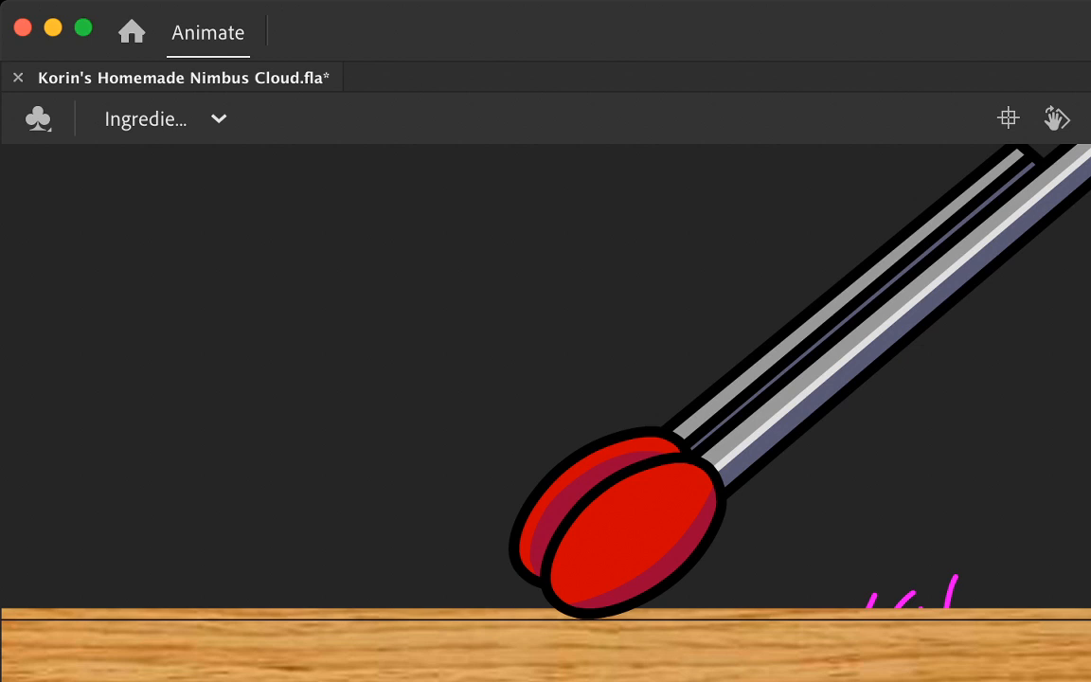
key("super+z")
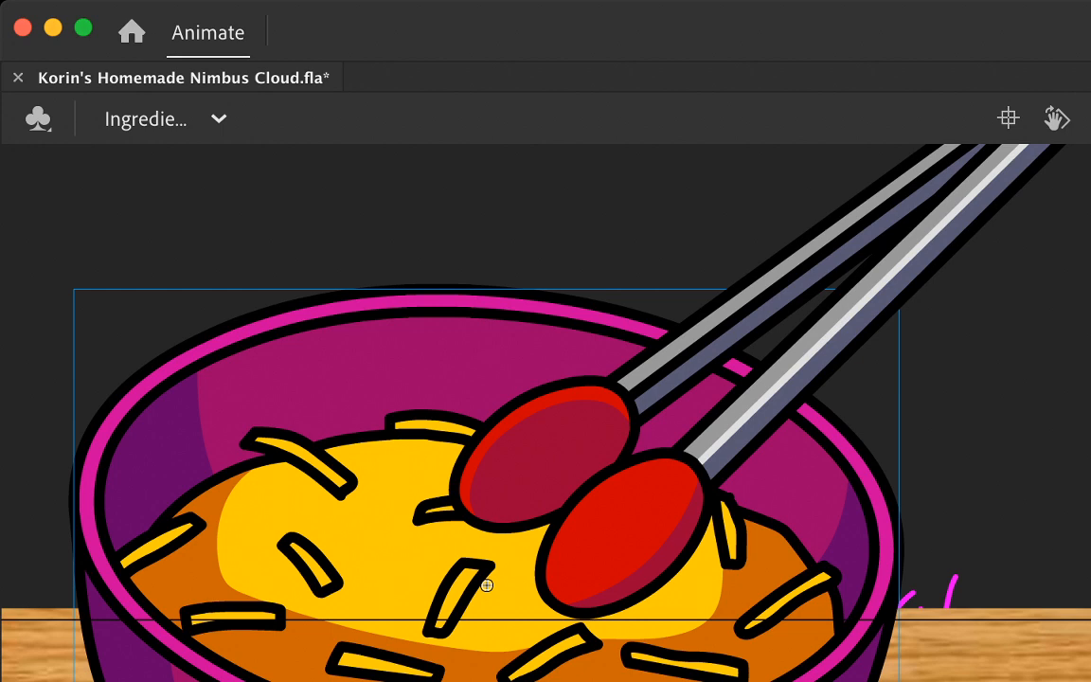
Step: Move the closed tongs and their cheese clump out of the bowl to just beyond its lower-right rim, and insert a keyframe
left_click_drag(487, 585, 487, 366)
key("Return")
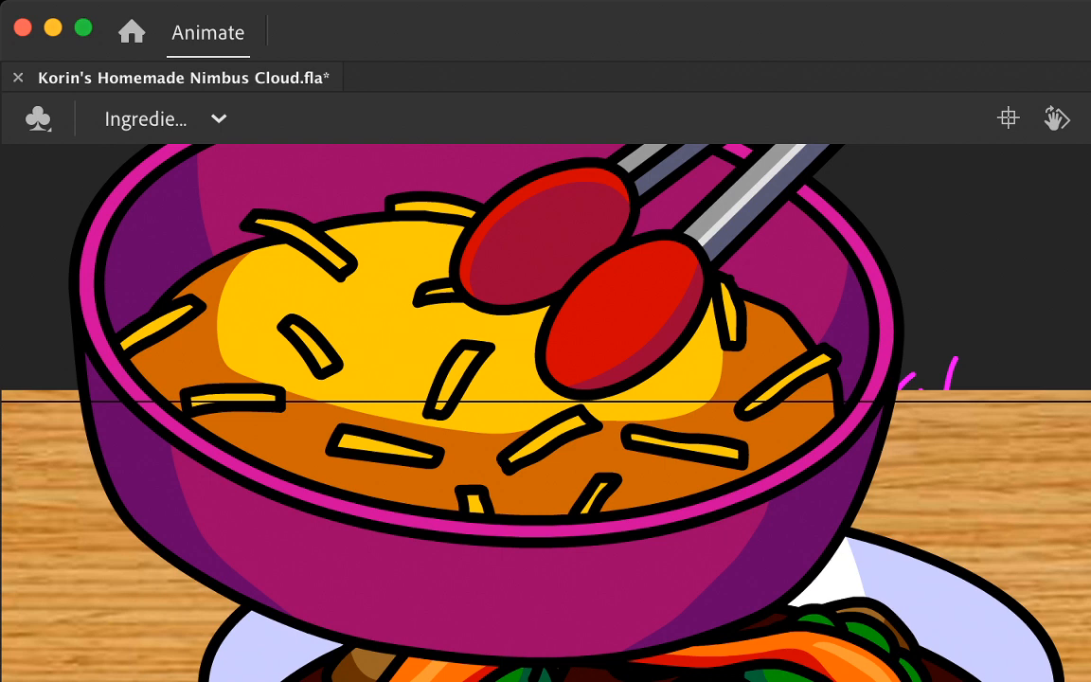
scroll(545, 413, "up", 4)
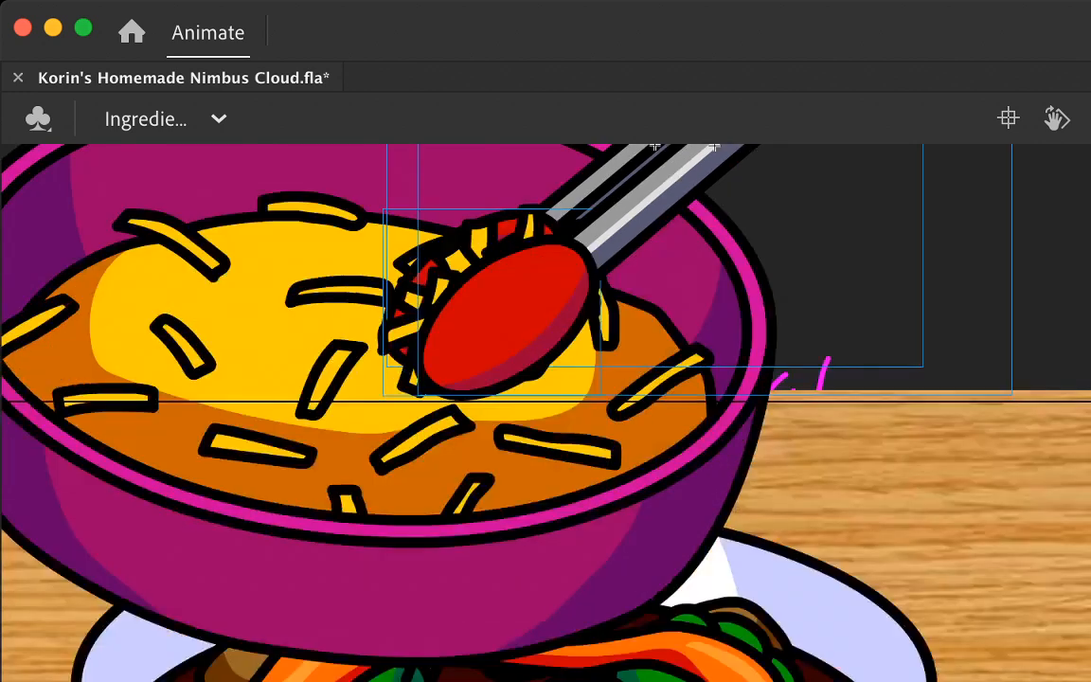
left_click_drag(495, 302, 708, 473)
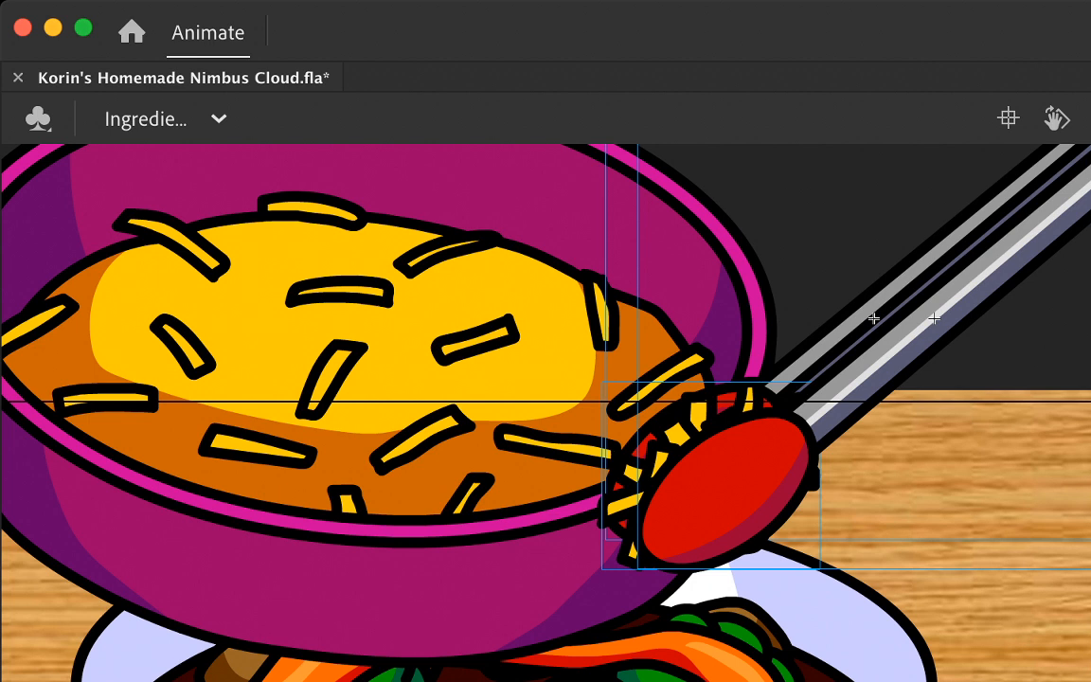
left_click_drag(708, 473, 740, 463)
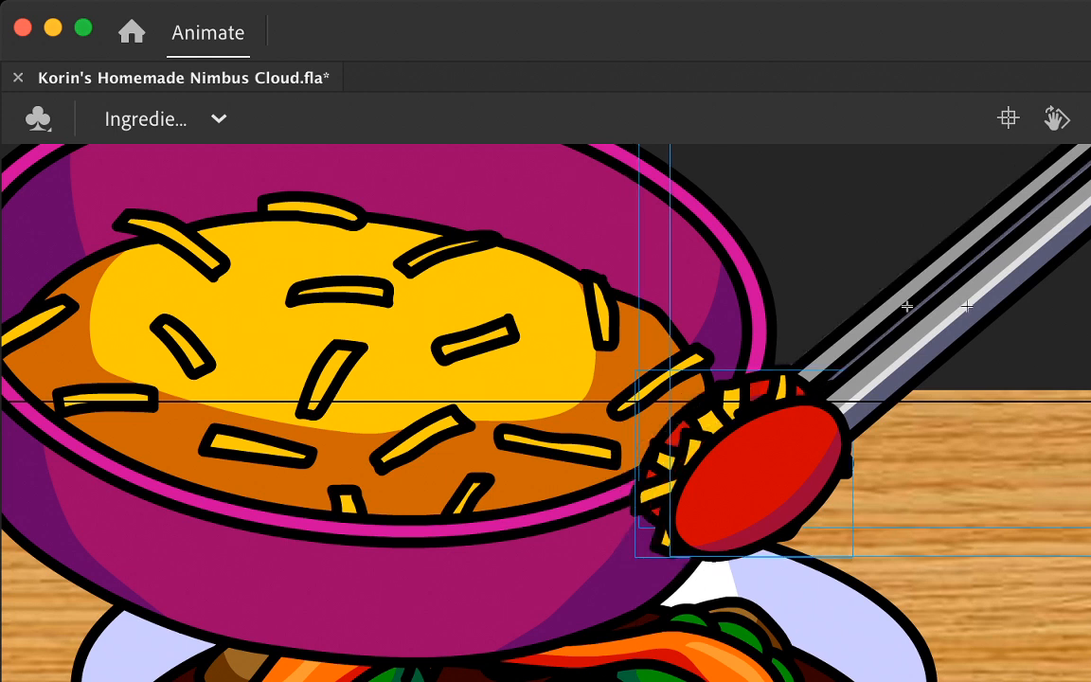
key("comma")
key("period")
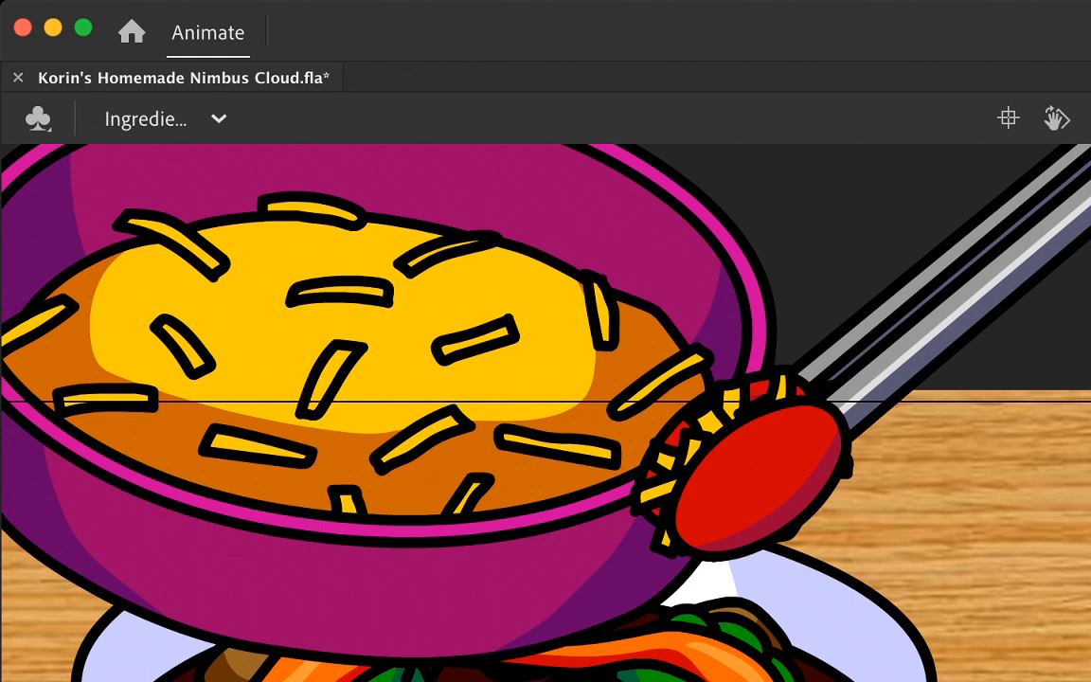
key("F6")
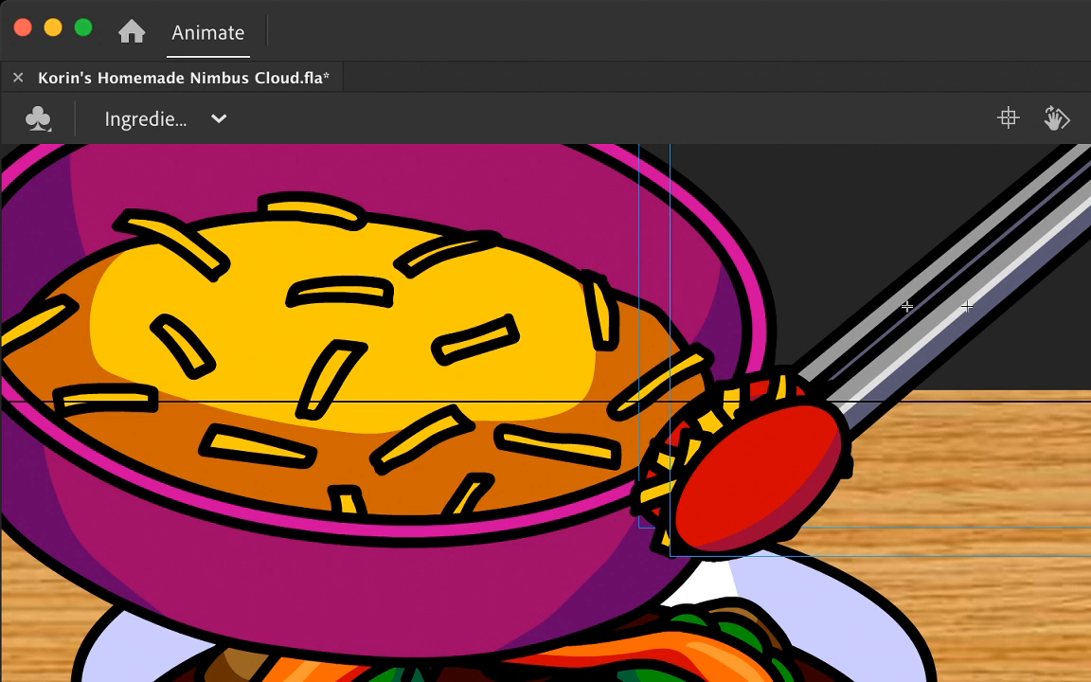
scroll(545, 413, "up", 2)
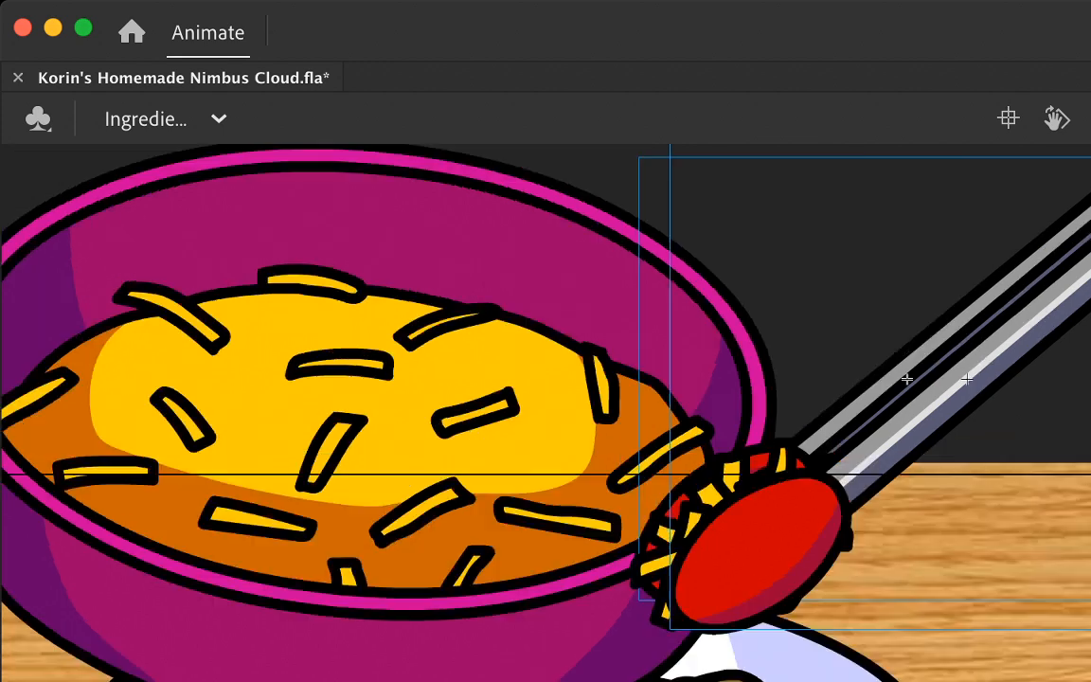
scroll(546, 412, "left", 1)
scroll(546, 413, "down", 1)
scroll(545, 413, "right", 5)
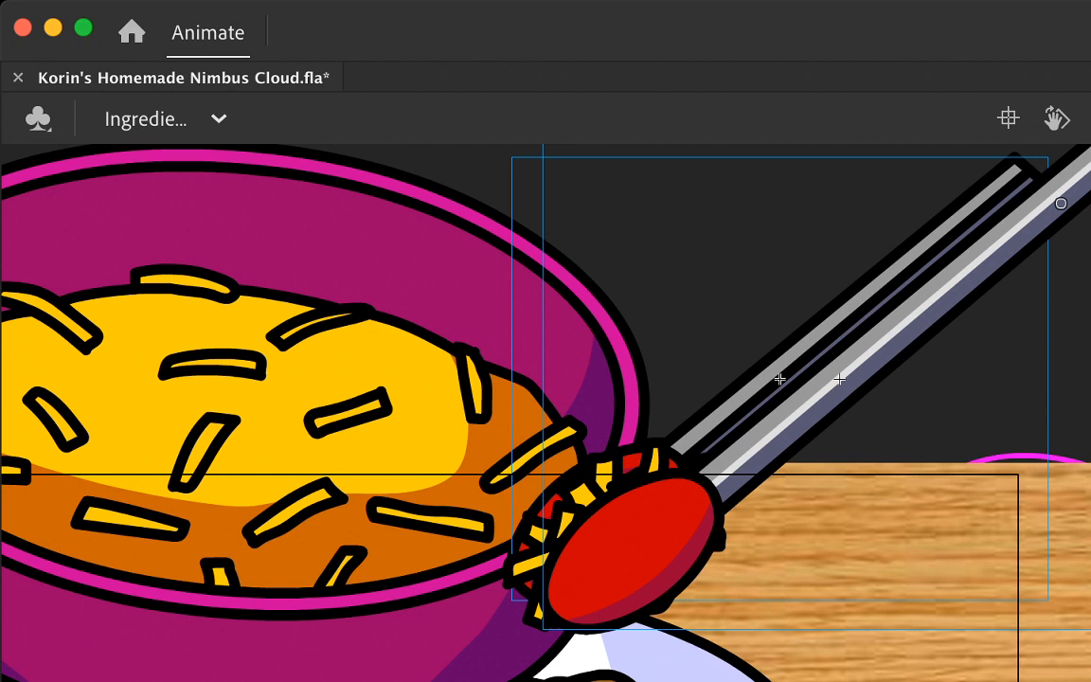
mouse_move(933, 417)
left_mouse_down()
mouse_move(999, 524)
mouse_move(1042, 445)
mouse_move(974, 451)
mouse_move(900, 500)
left_mouse_up()
key("super+z")
Step: Sketch a trial spiky outline with black brush strokes on the wooden table beside the red food bowl and delete it
scroll(960, 456, "left", 8)
scroll(961, 456, "up", 2)
scroll(960, 456, "down", 5)
mouse_move(425, 356)
left_mouse_down()
mouse_move(472, 429)
mouse_move(364, 449)
mouse_move(484, 487)
left_mouse_up()
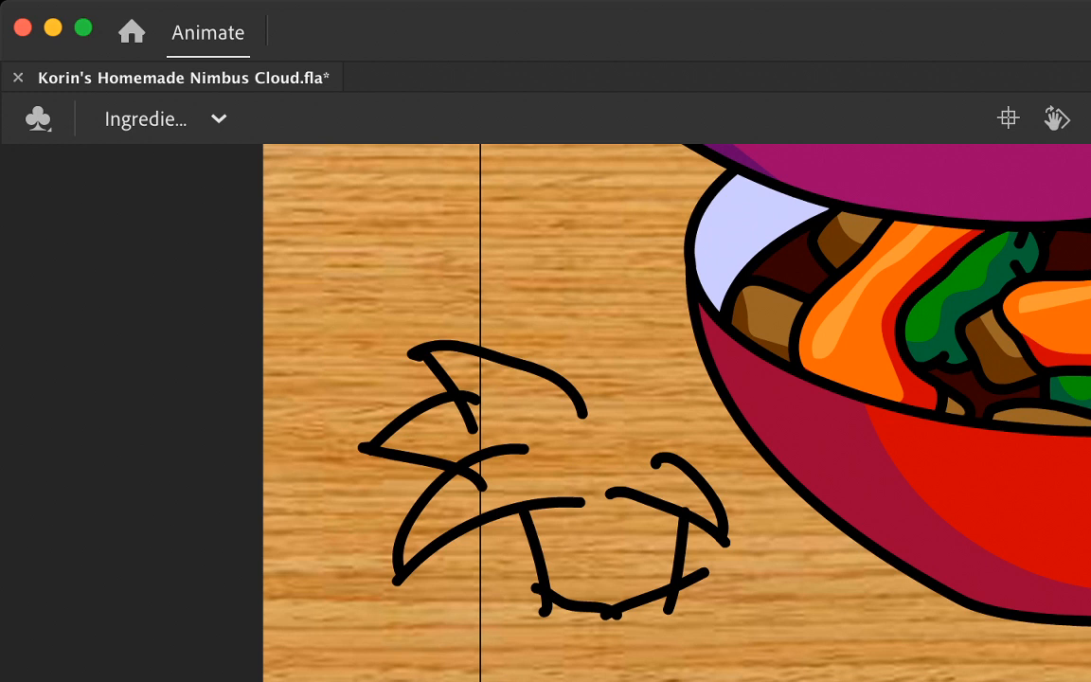
mouse_move(516, 327)
left_mouse_down()
mouse_move(311, 255)
mouse_move(299, 281)
left_mouse_up()
mouse_move(303, 281)
left_mouse_down()
mouse_move(359, 328)
mouse_move(382, 379)
left_mouse_up()
mouse_move(379, 358)
left_mouse_down()
mouse_move(251, 443)
mouse_move(235, 476)
left_mouse_up()
mouse_move(262, 446)
left_mouse_down()
mouse_move(353, 450)
mouse_move(325, 480)
mouse_move(286, 612)
mouse_move(324, 567)
mouse_move(401, 526)
left_mouse_up()
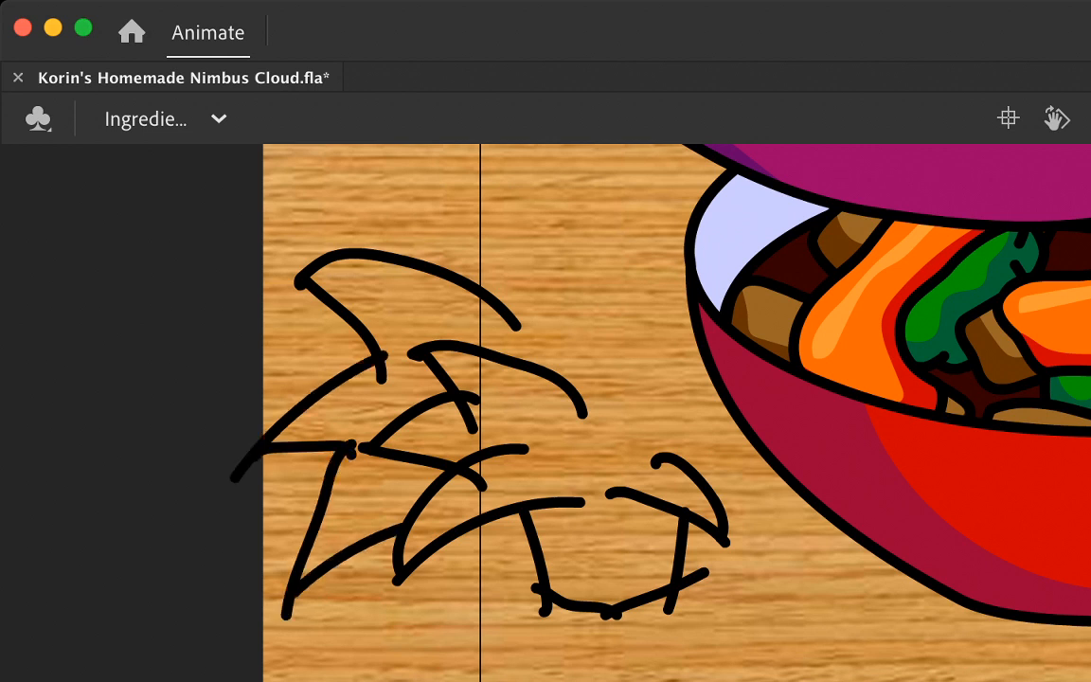
left_click_drag(559, 331, 707, 379)
left_click_drag(739, 333, 860, 296)
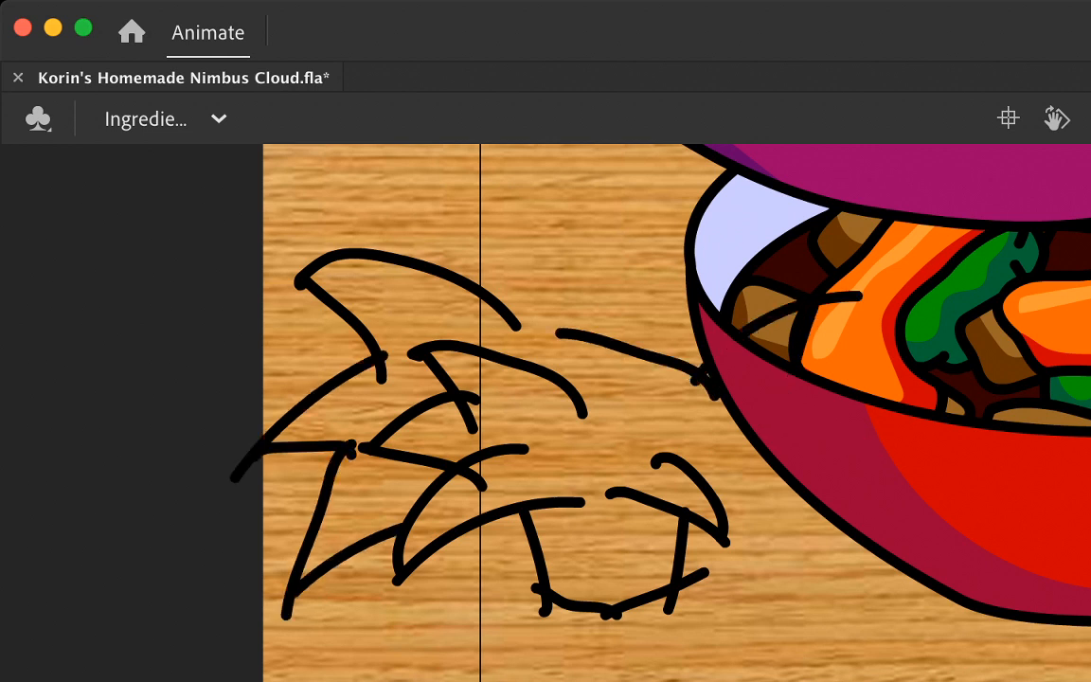
mouse_move(749, 523)
left_mouse_down()
mouse_move(795, 493)
mouse_move(820, 652)
mouse_move(705, 568)
left_mouse_up()
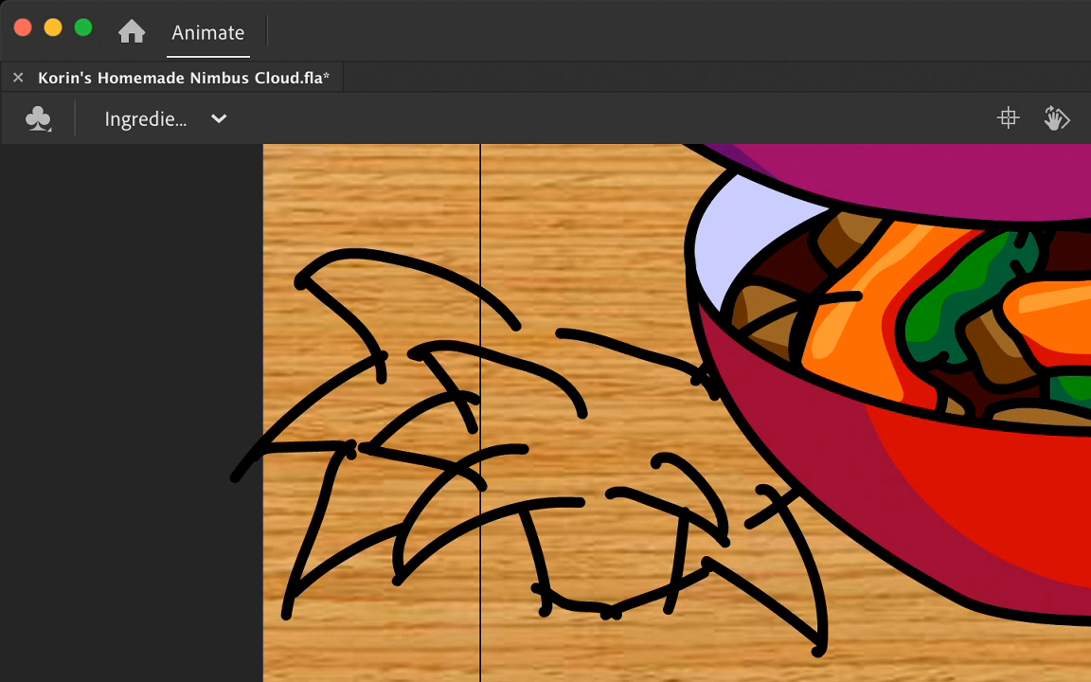
mouse_move(890, 677)
left_mouse_down()
mouse_move(971, 322)
mouse_move(663, 178)
mouse_move(204, 284)
mouse_move(199, 677)
left_mouse_up()
key("Delete")
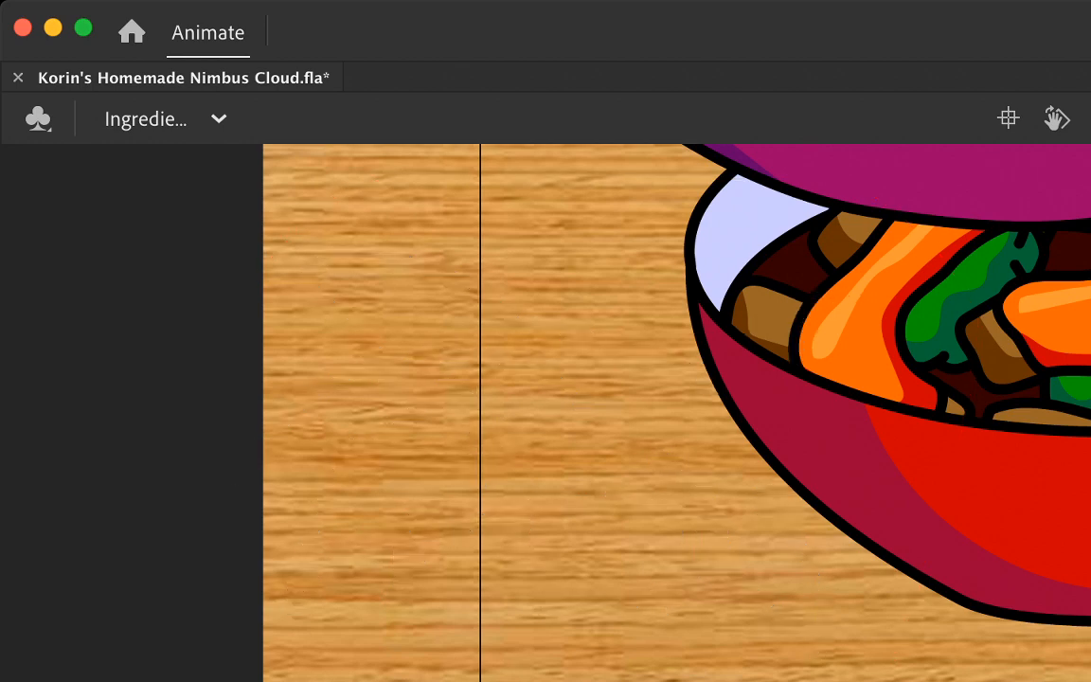
scroll(546, 413, "right", 2)
scroll(546, 413, "up", 5)
scroll(545, 413, "right", 6)
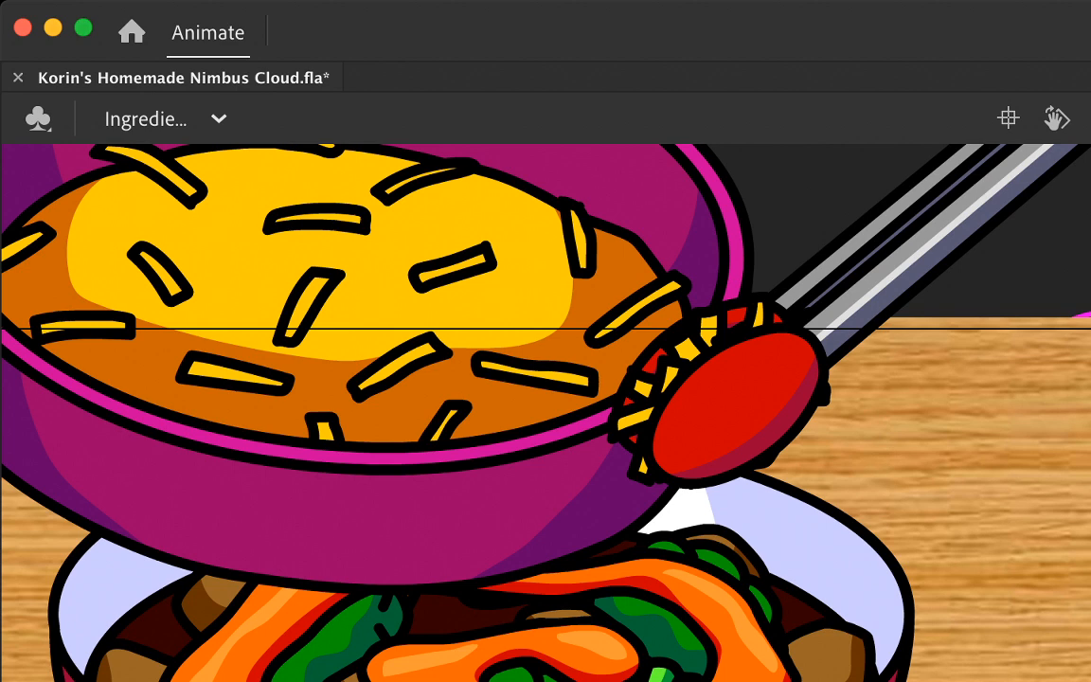
scroll(546, 413, "up", 5)
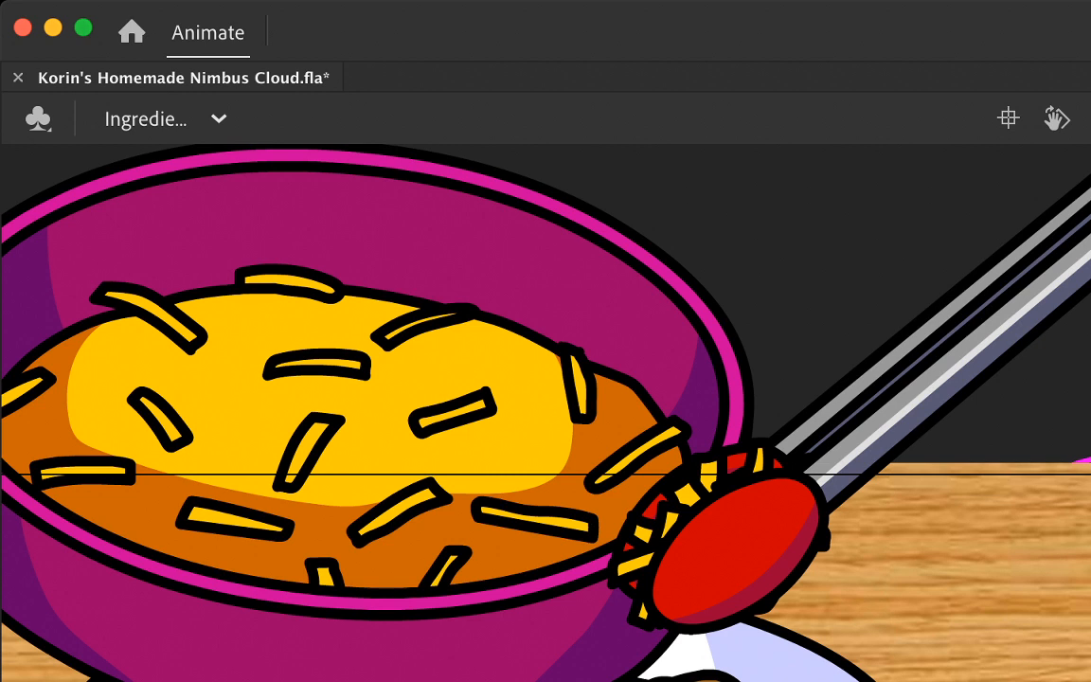
left_click_drag(1070, 582, 1014, 605)
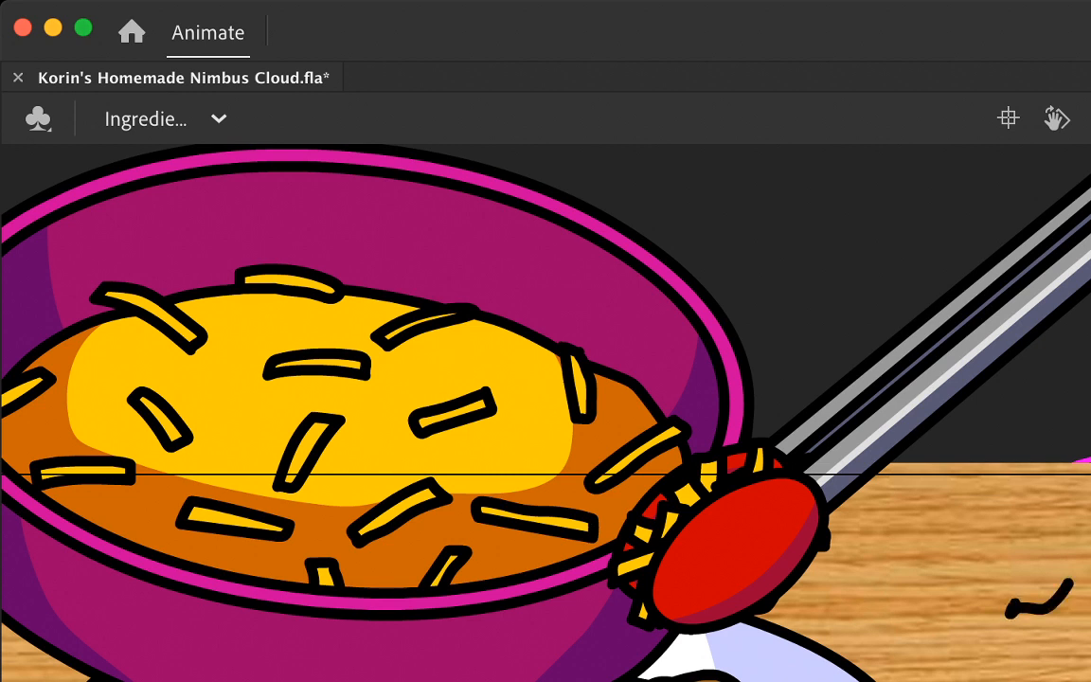
key("super+z")
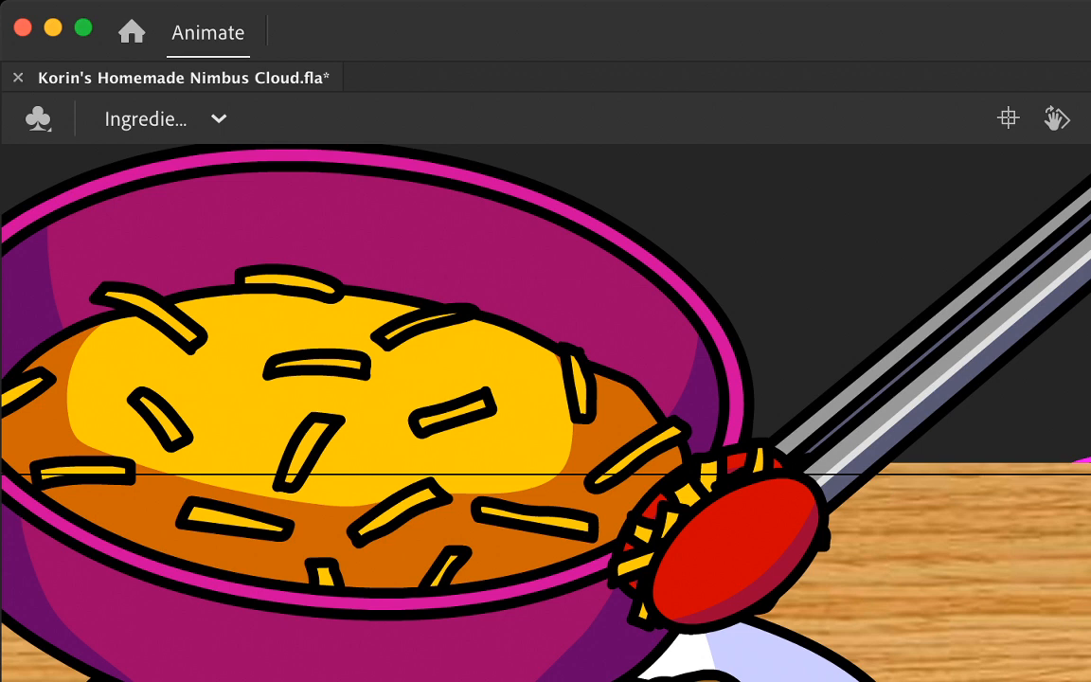
Step: Rotate the front and back tong arms apart so the tongs open around the cheese clump beside the bowl
scroll(546, 413, "down", 3)
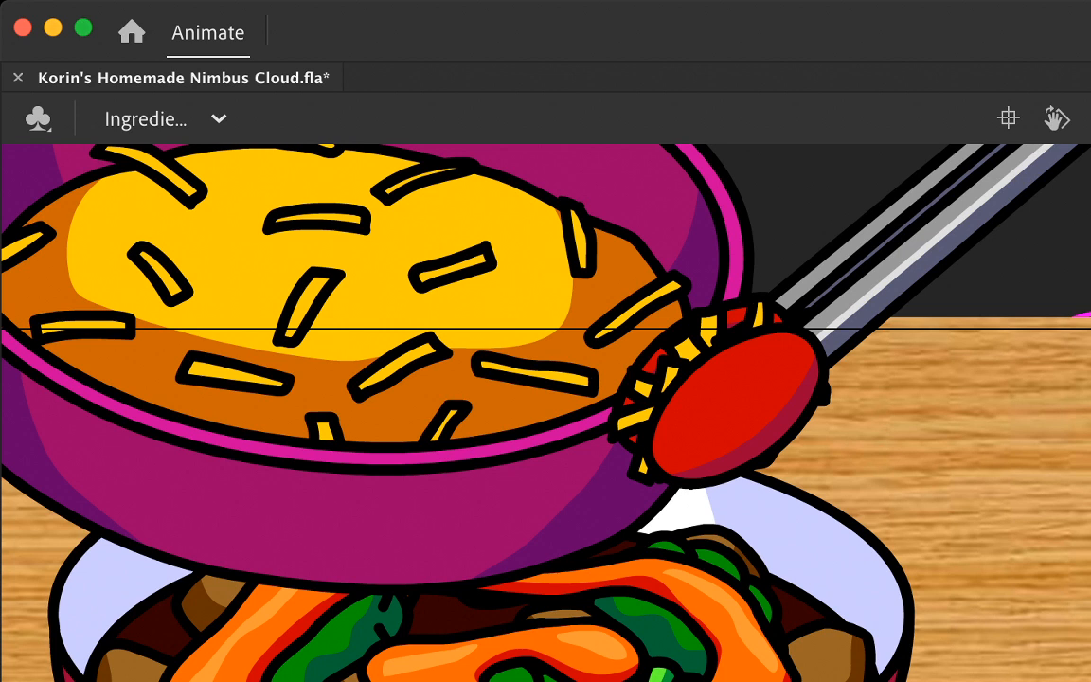
scroll(546, 413, "left", 3)
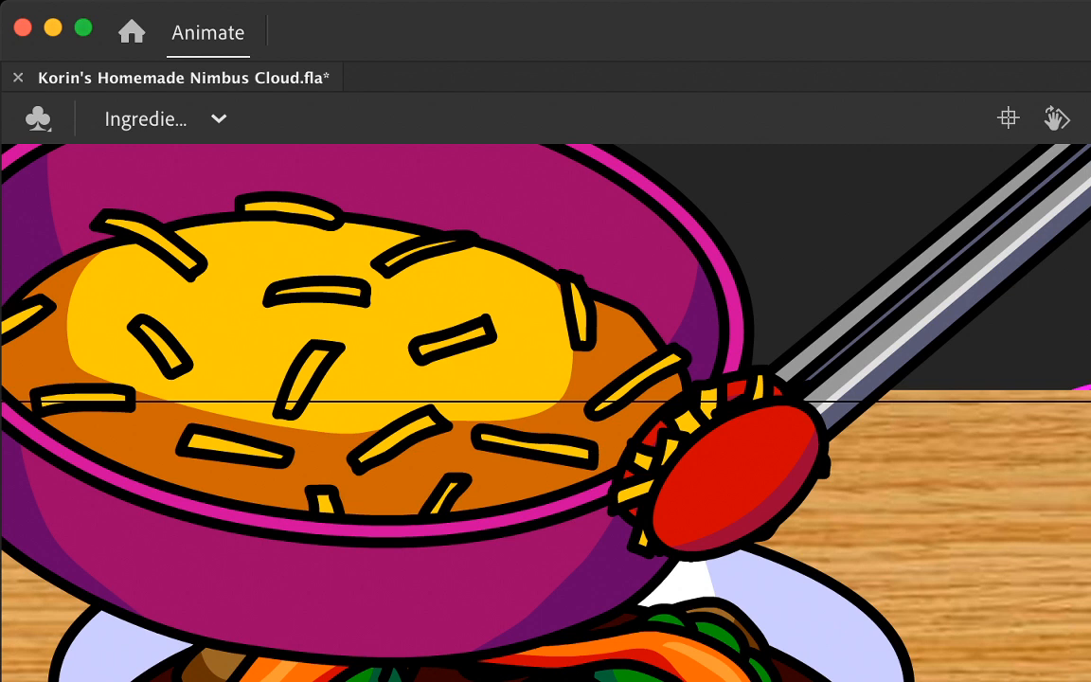
left_click_drag(647, 556, 943, 306)
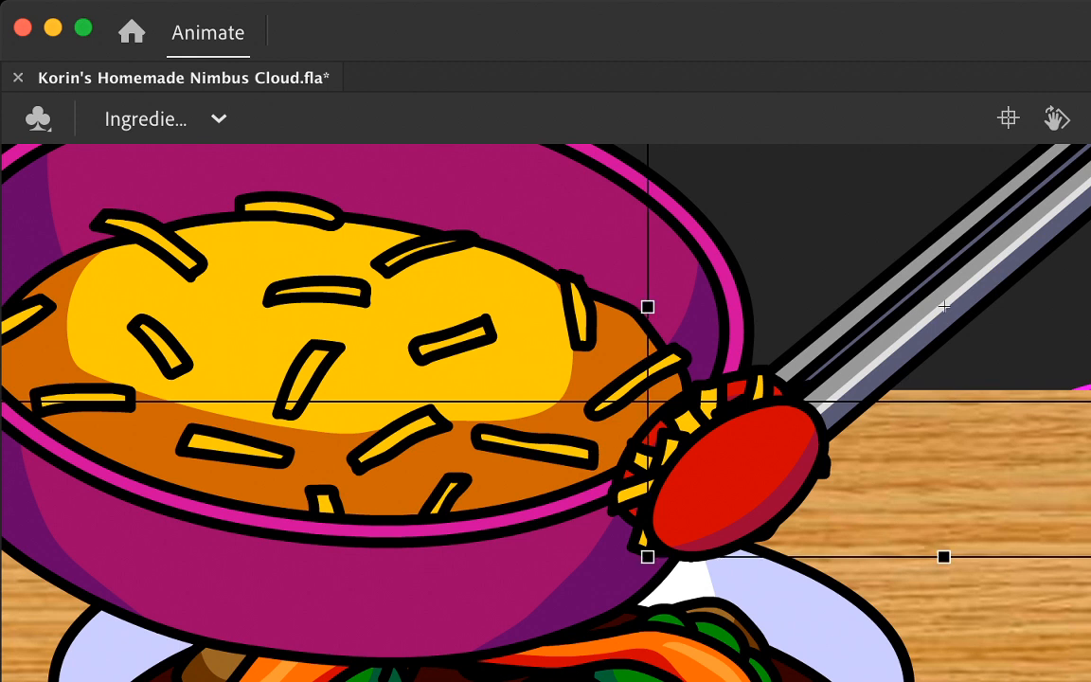
left_click_drag(943, 306, 960, 314)
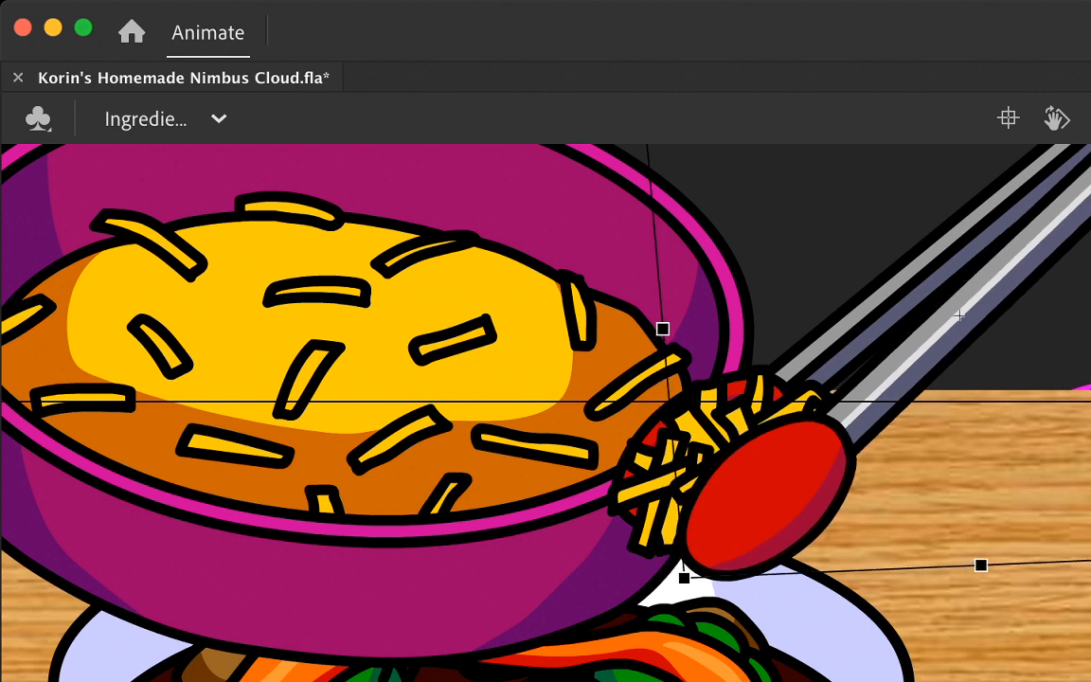
left_click(883, 306)
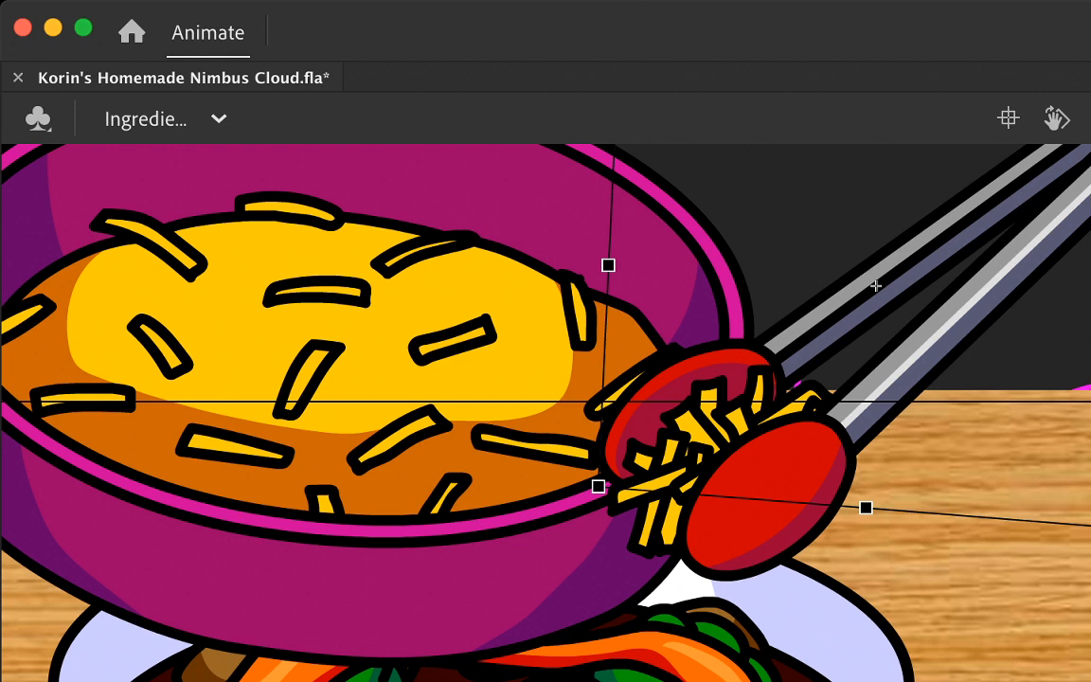
left_click(959, 317)
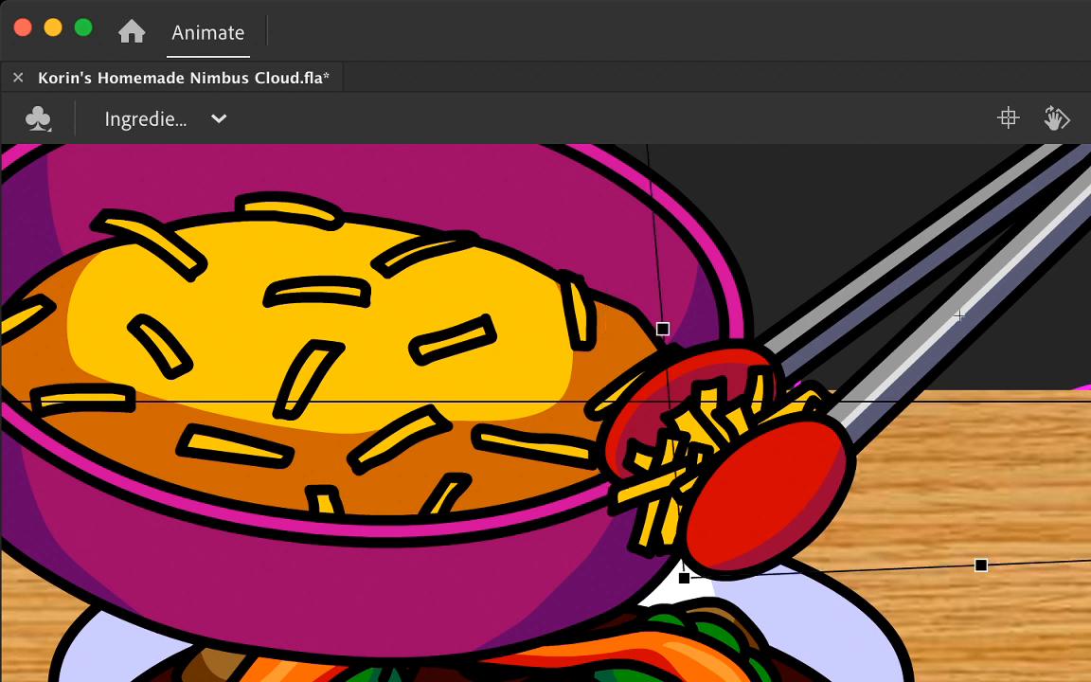
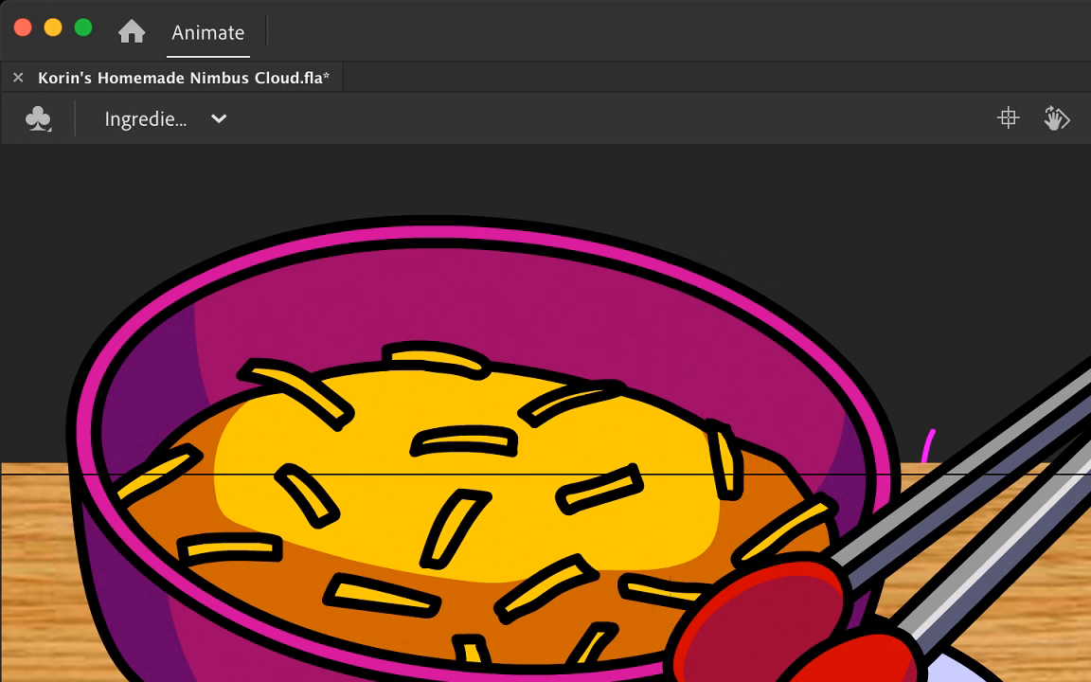
Step: Reuse the back tong arm's open pose above the cheese in the bowl on the next frame
left_click(1028, 527)
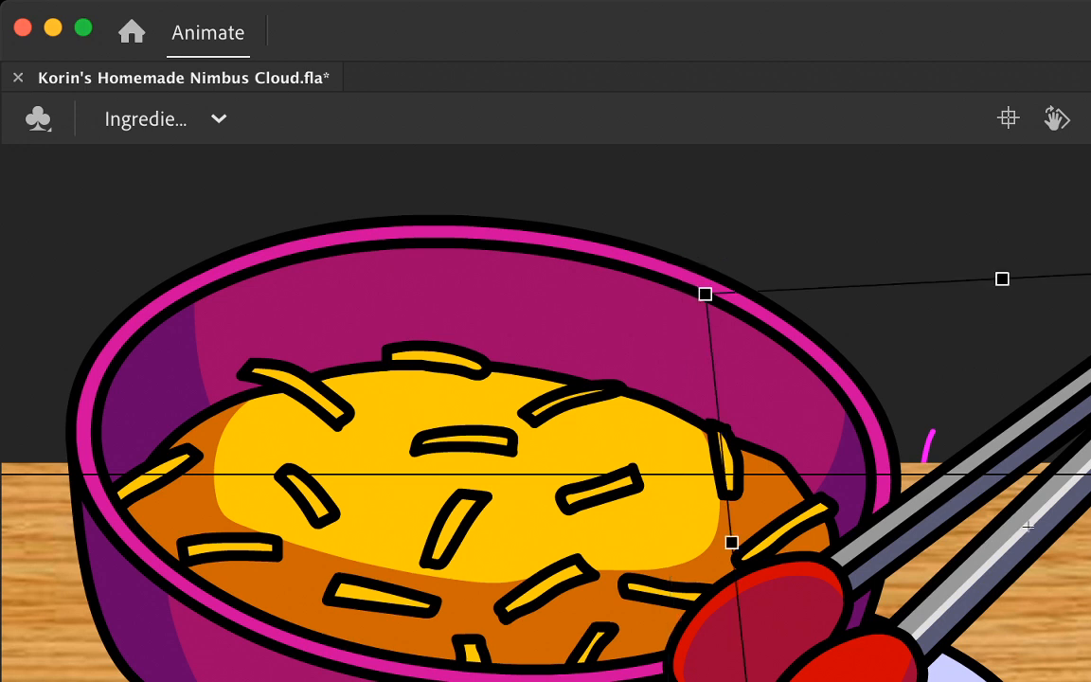
left_click_drag(1028, 526, 943, 496)
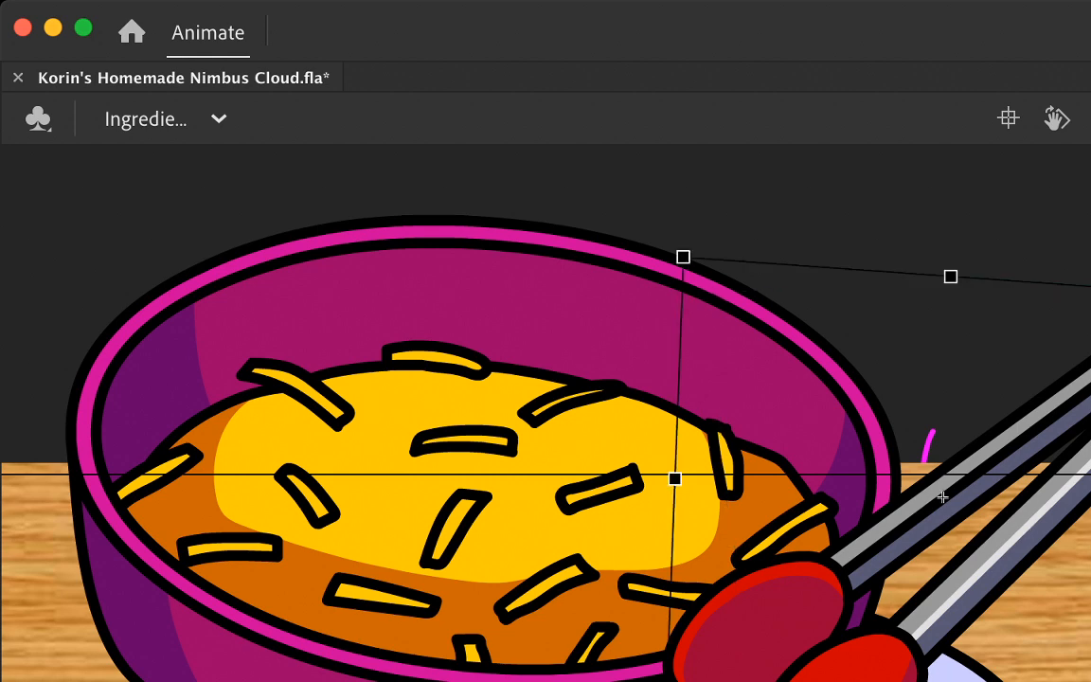
key("Return")
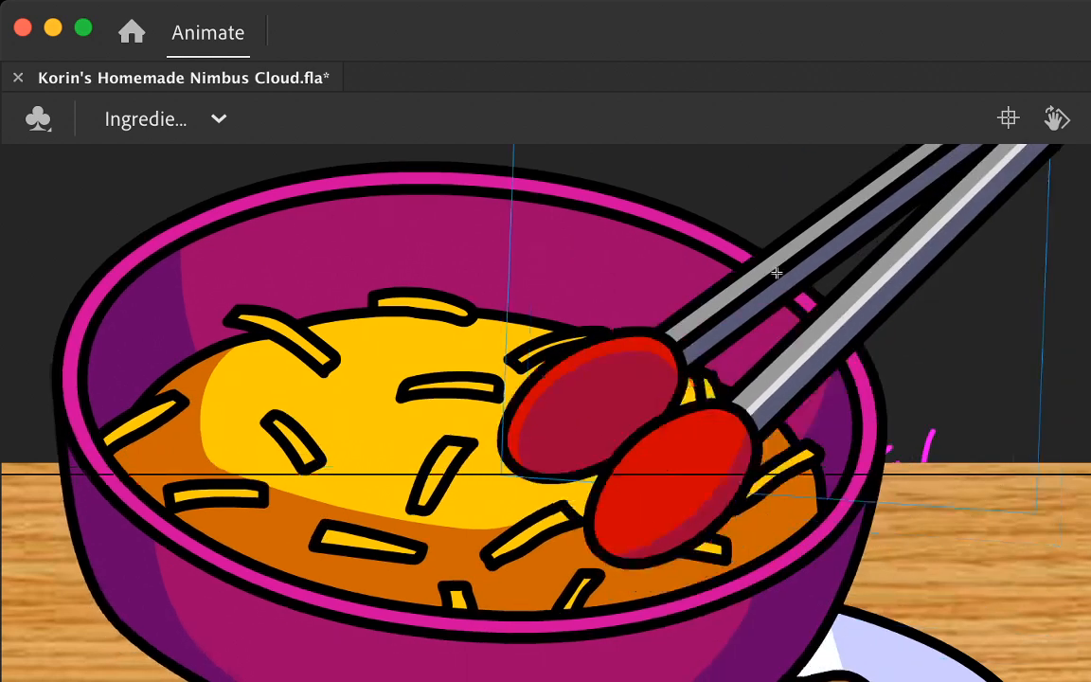
left_click(706, 176)
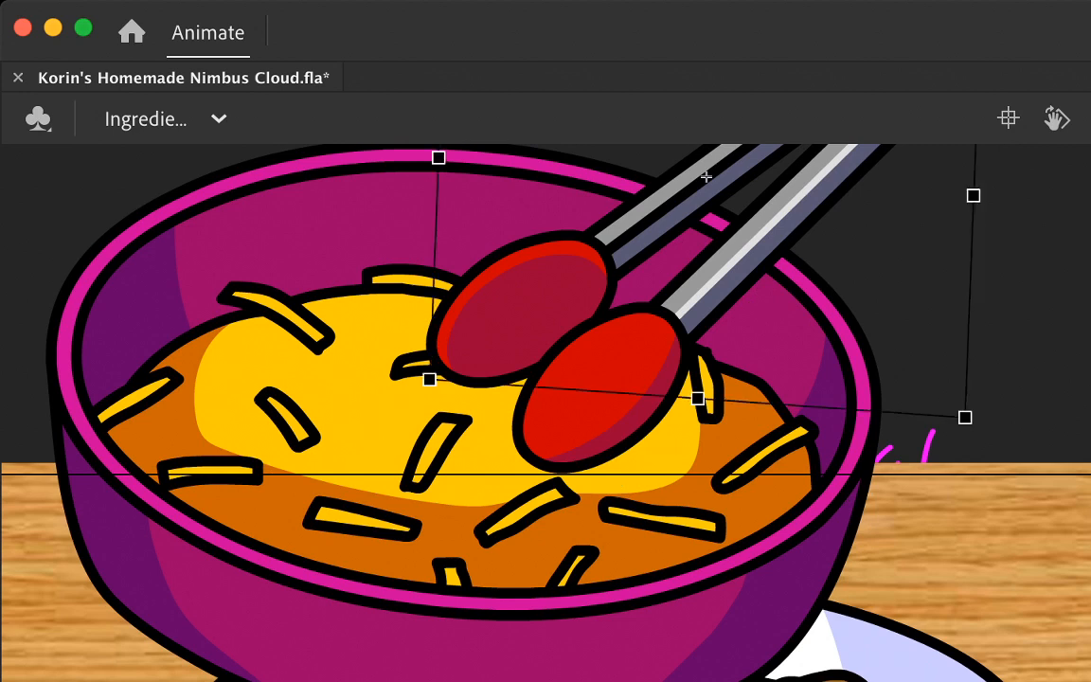
left_click_drag(705, 176, 1003, 358)
key("Return")
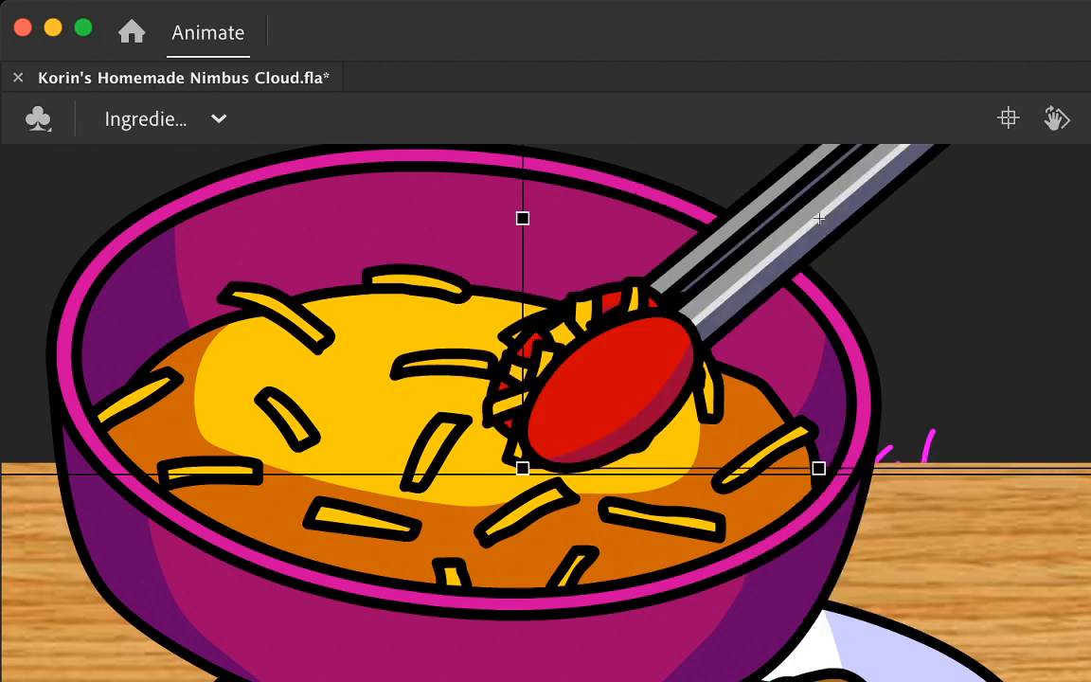
Step: Paste the front tong arm's open pose into the bowl beside the back arm and clear the cheese clump from that frame
key("Return")
key("comma")
key("Return")
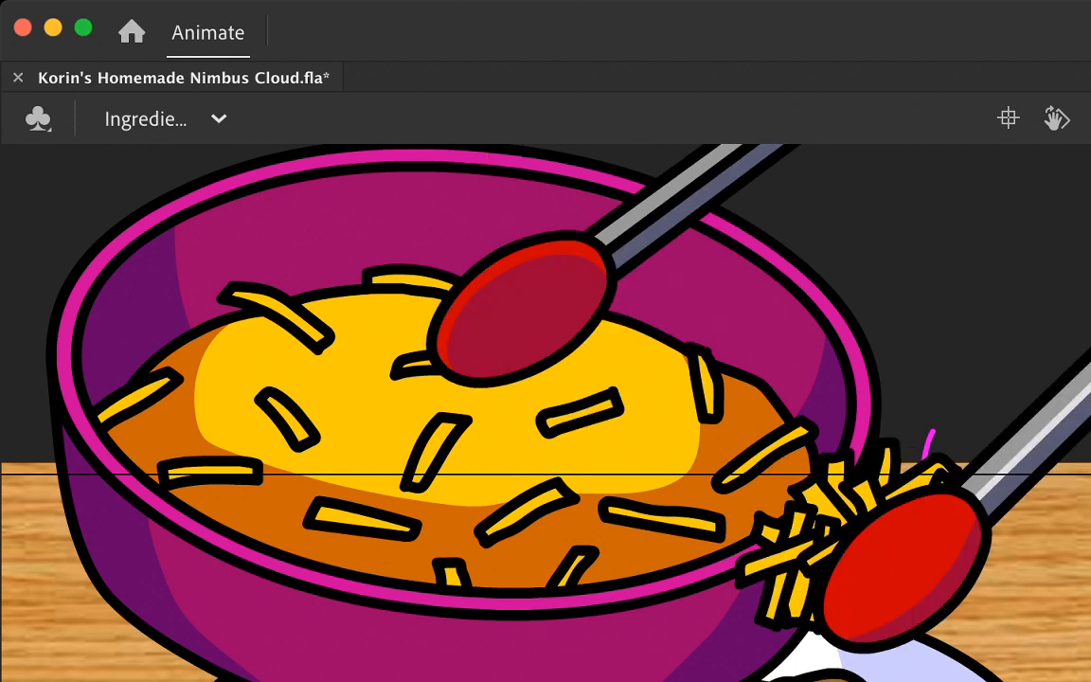
key("super+alt+v")
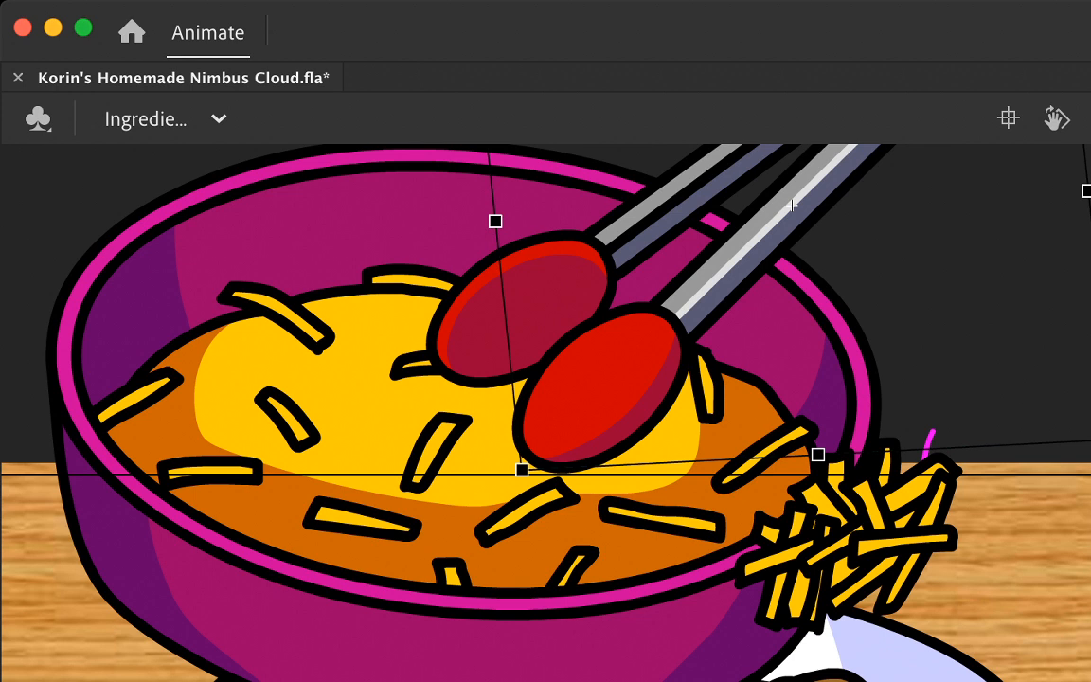
key("Return")
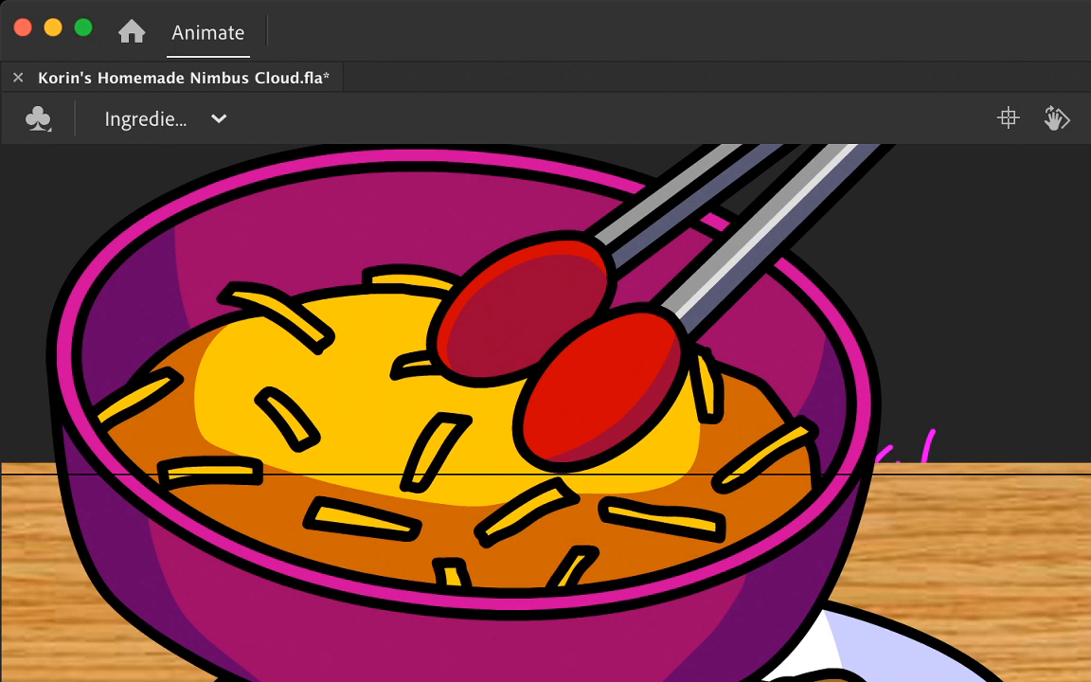
left_click(791, 205)
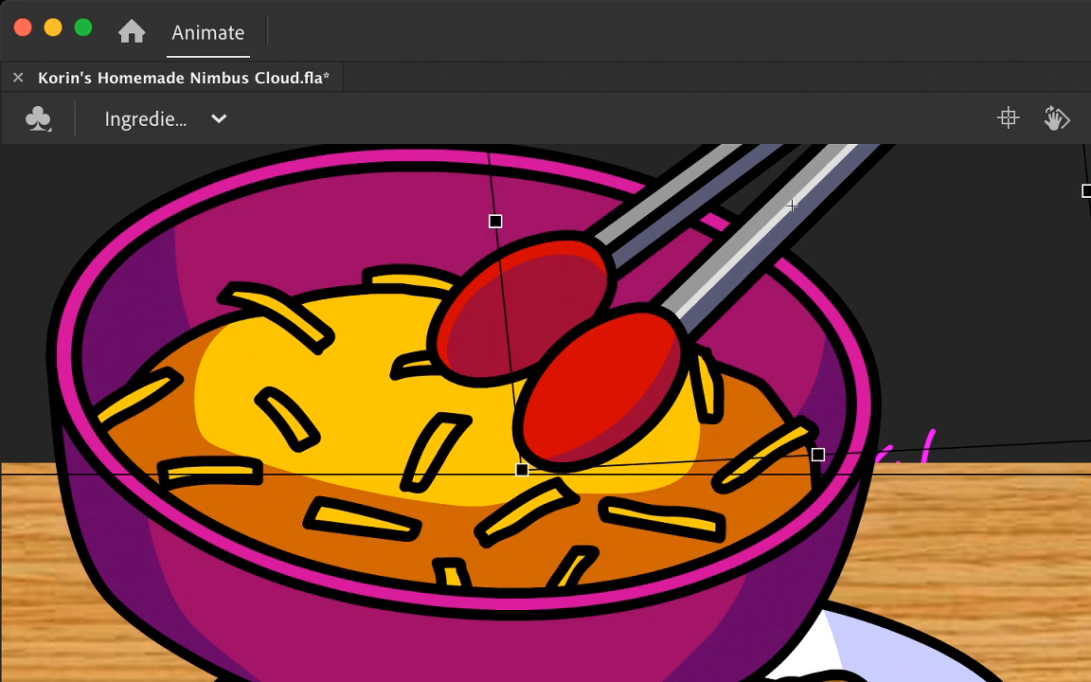
Step: Reuse the closed poses of the front and back tong arms over the cheese on the following frame, without the cheese clump
key("period")
key("period")
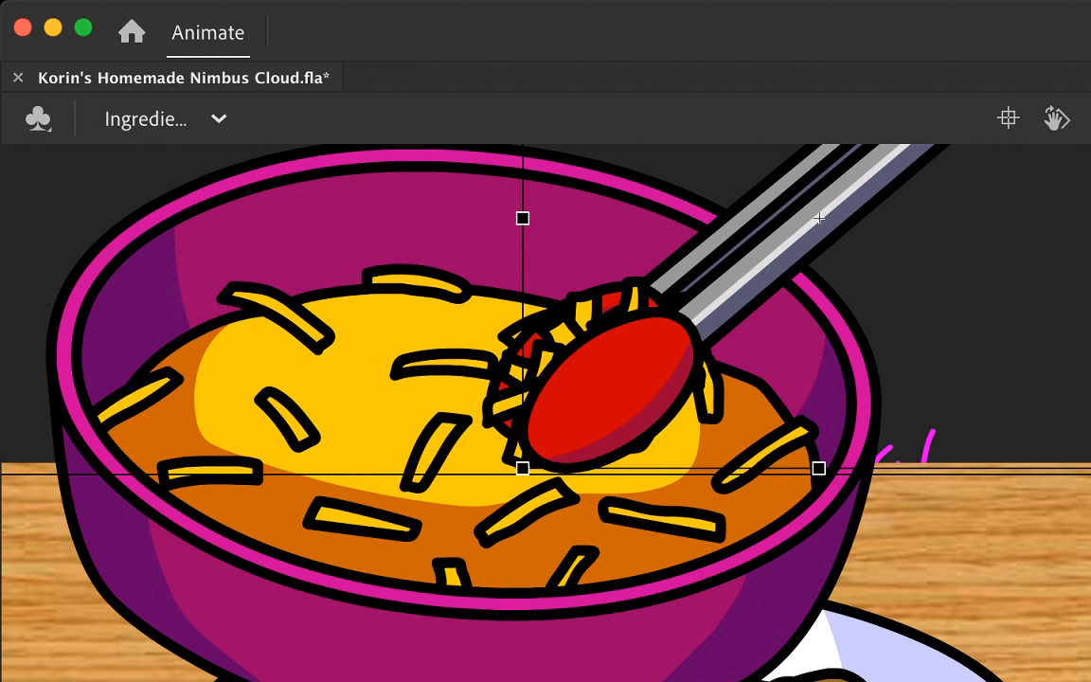
key("comma")
key("comma")
key("period")
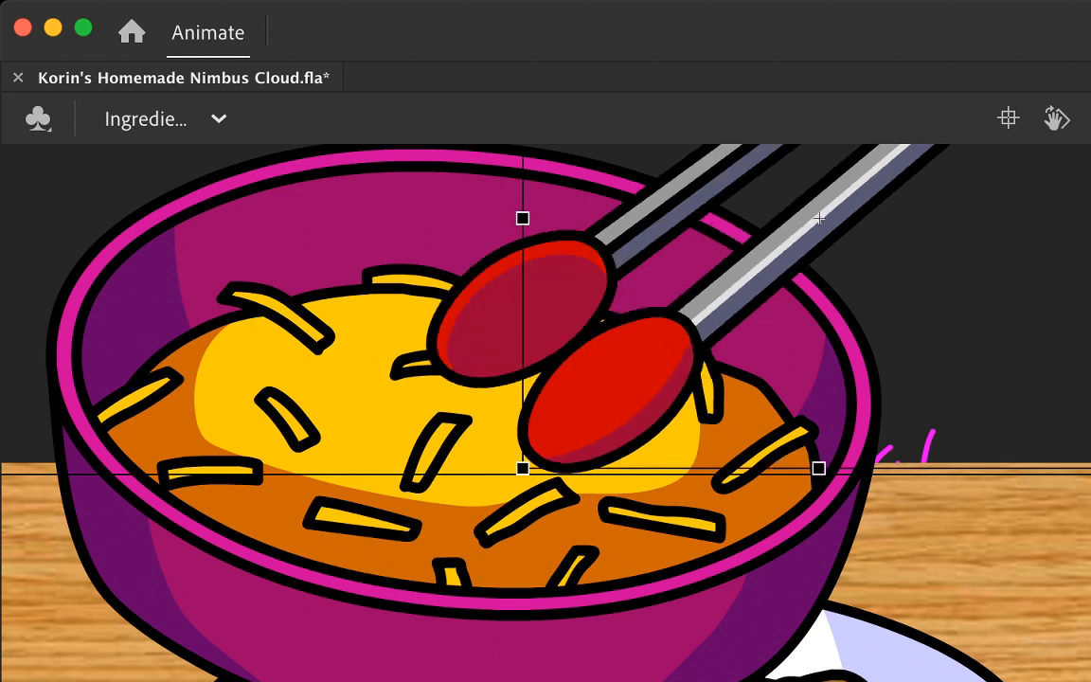
key("period")
key("comma")
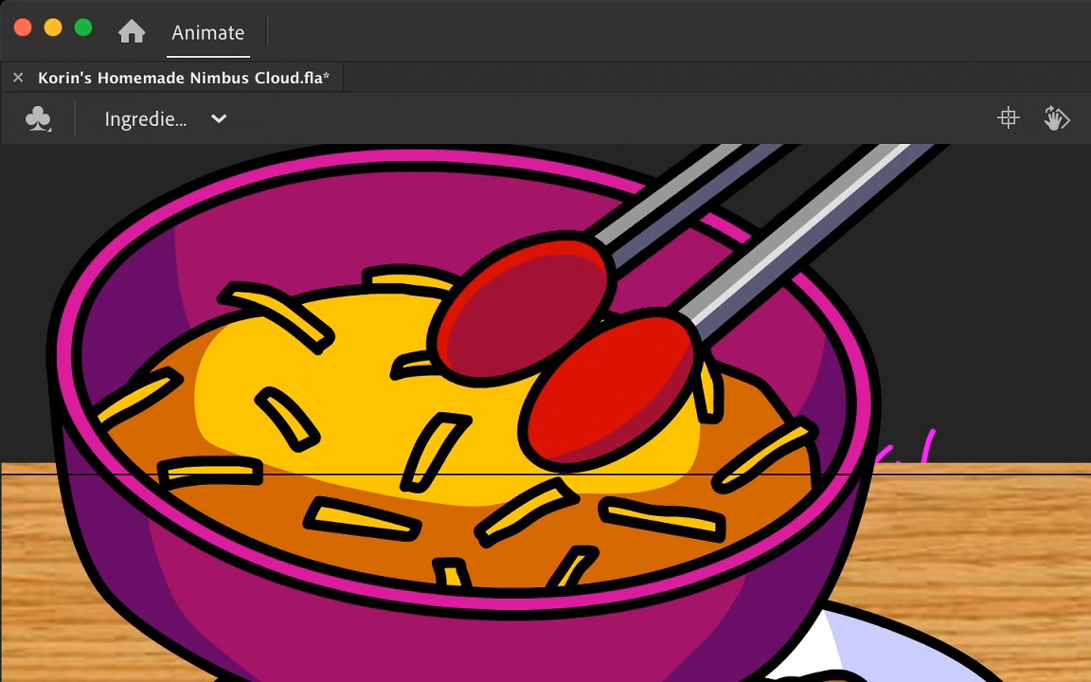
key("period")
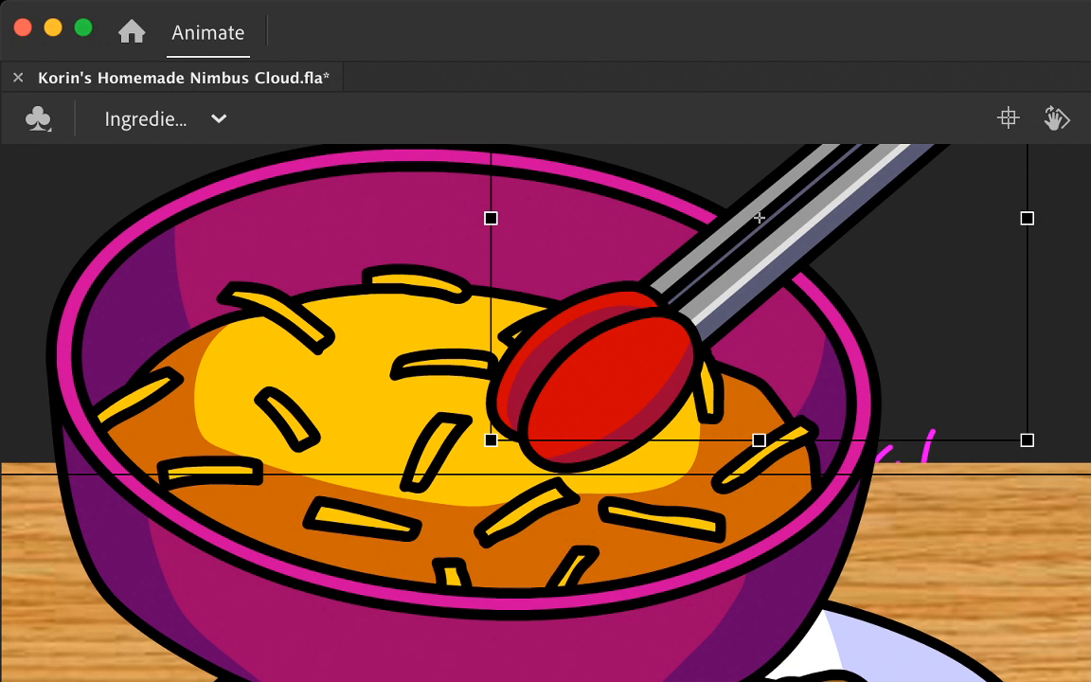
Step: Repeat the closed tong pose in the bowl on a new keyframe and paste the cheese clump in place between the arms
key("Return")
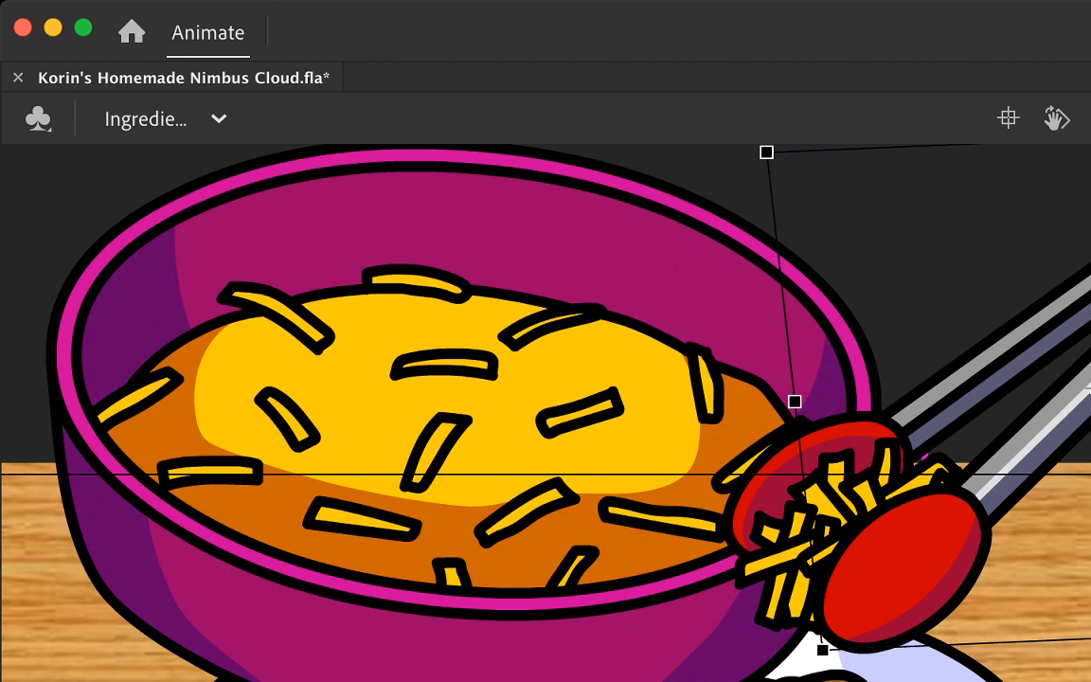
key("Return")
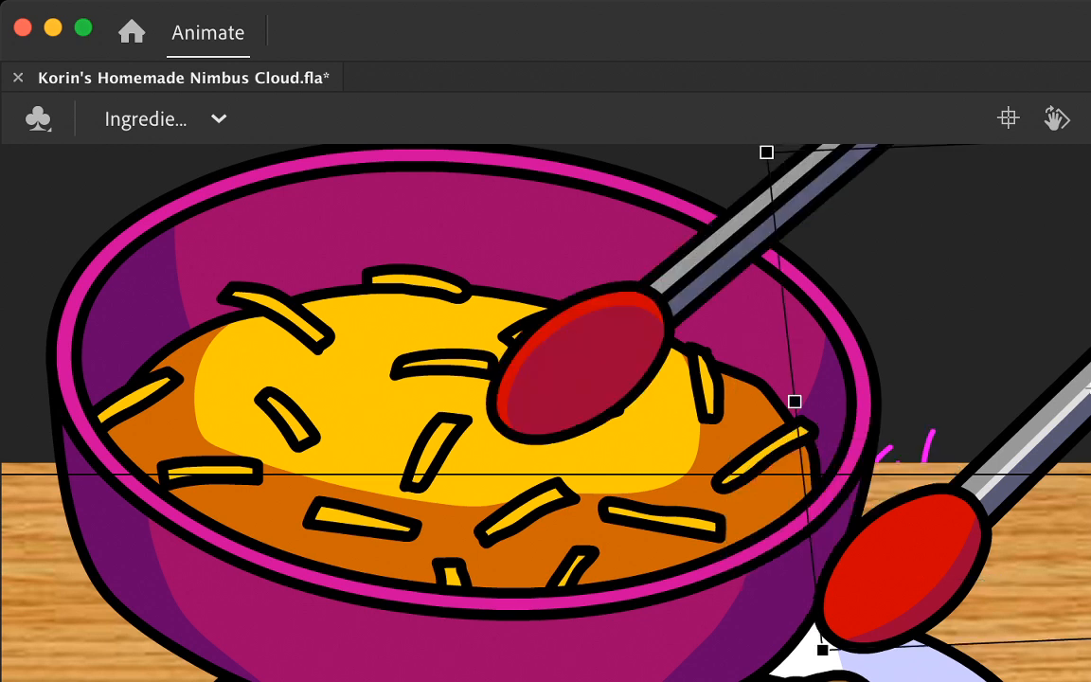
key("F6")
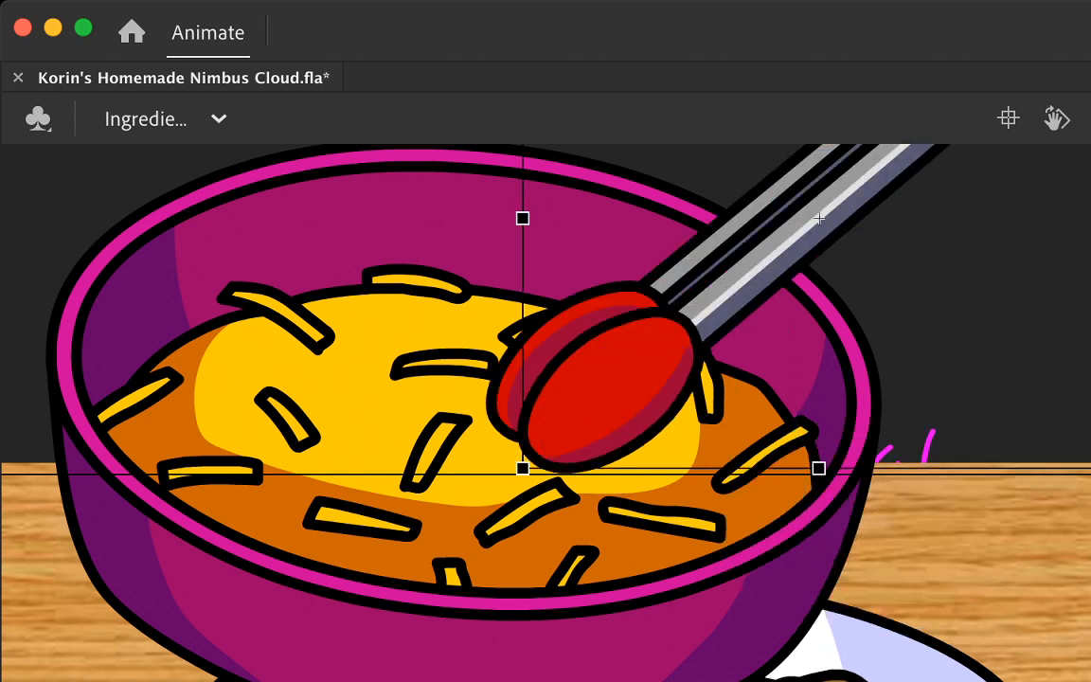
key("super+shift+v")
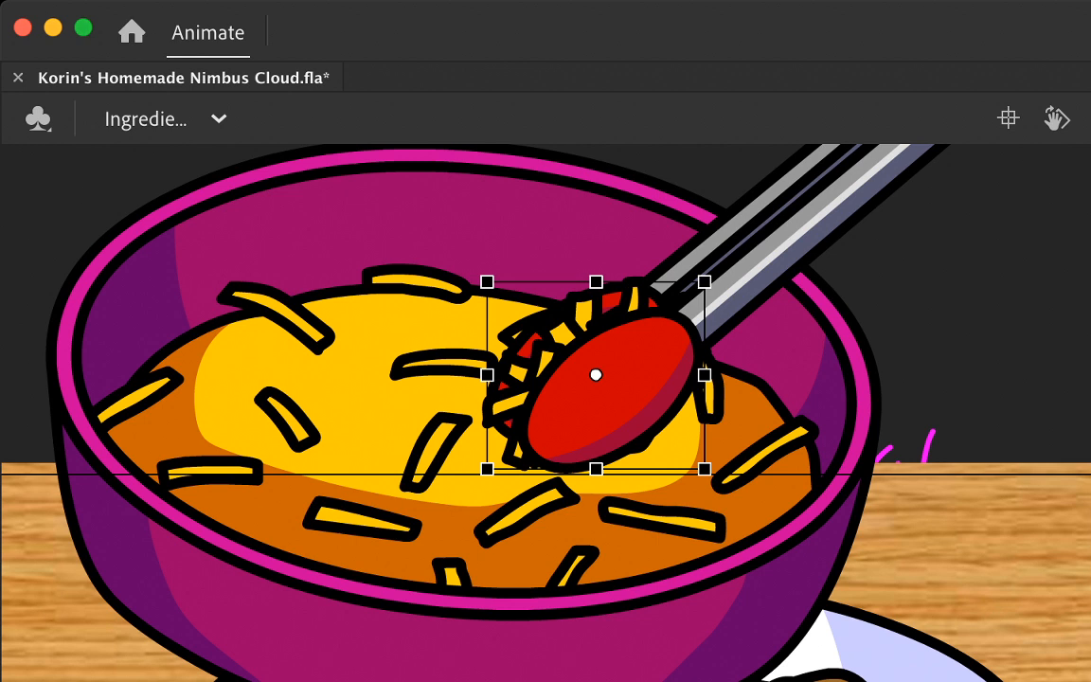
key(".")
key("super+shift+v")
Step: Select both closed tong arms with their cheese clump and move them down over the bowl's front rim, slightly left of centre
key("Escape")
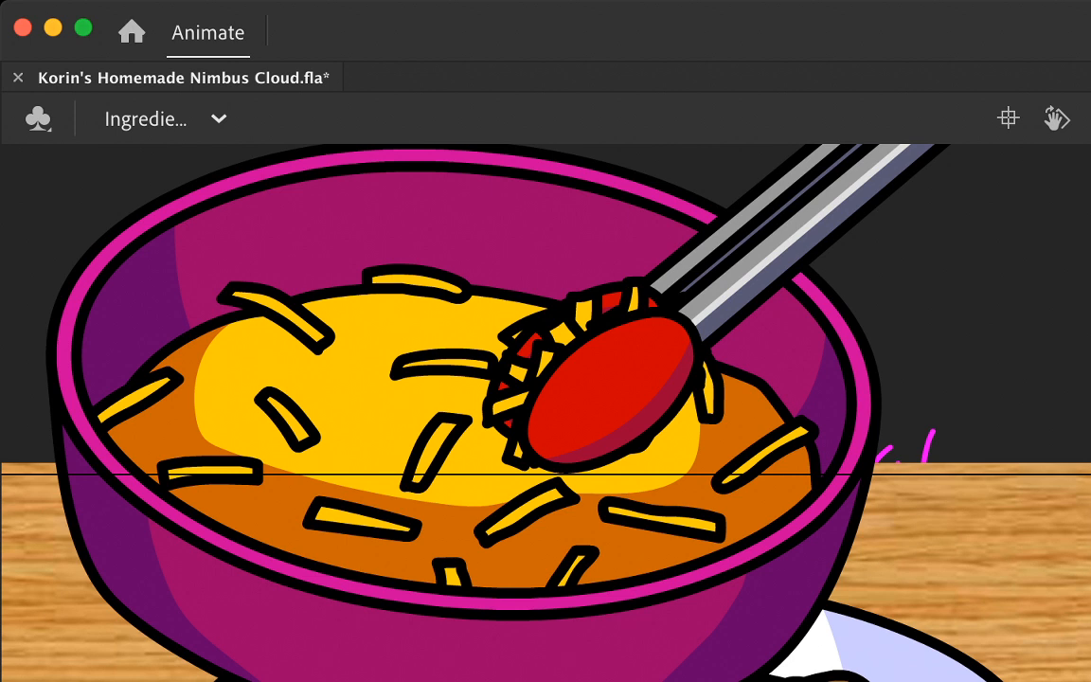
left_click(760, 218)
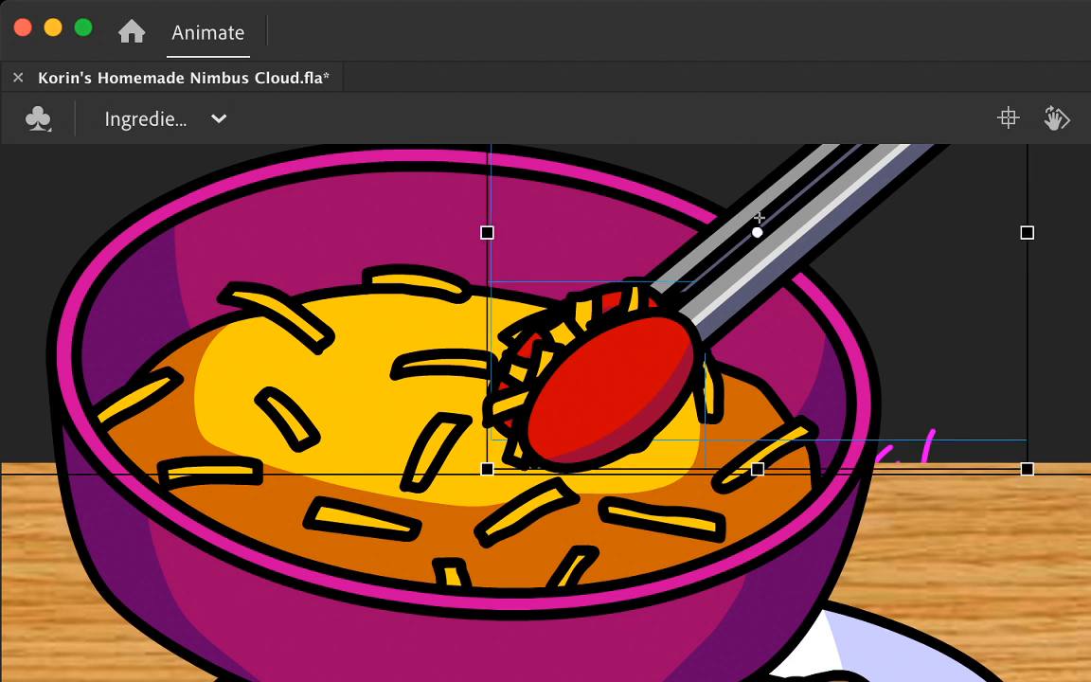
key("Escape")
left_click(819, 218)
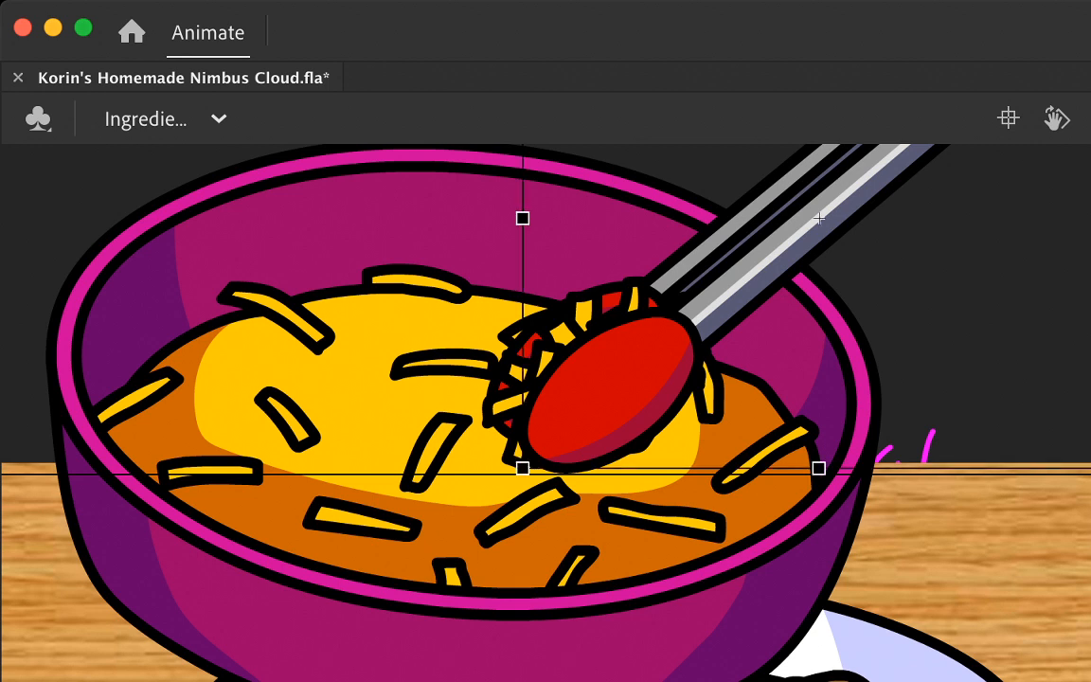
left_click(540, 365)
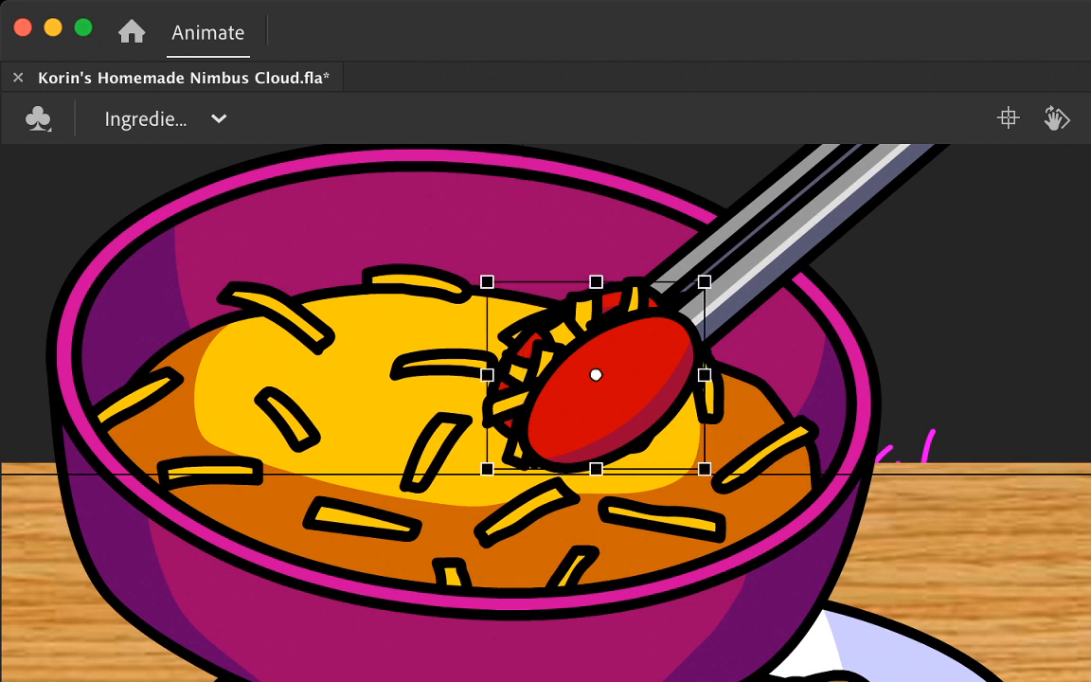
left_click(814, 218)
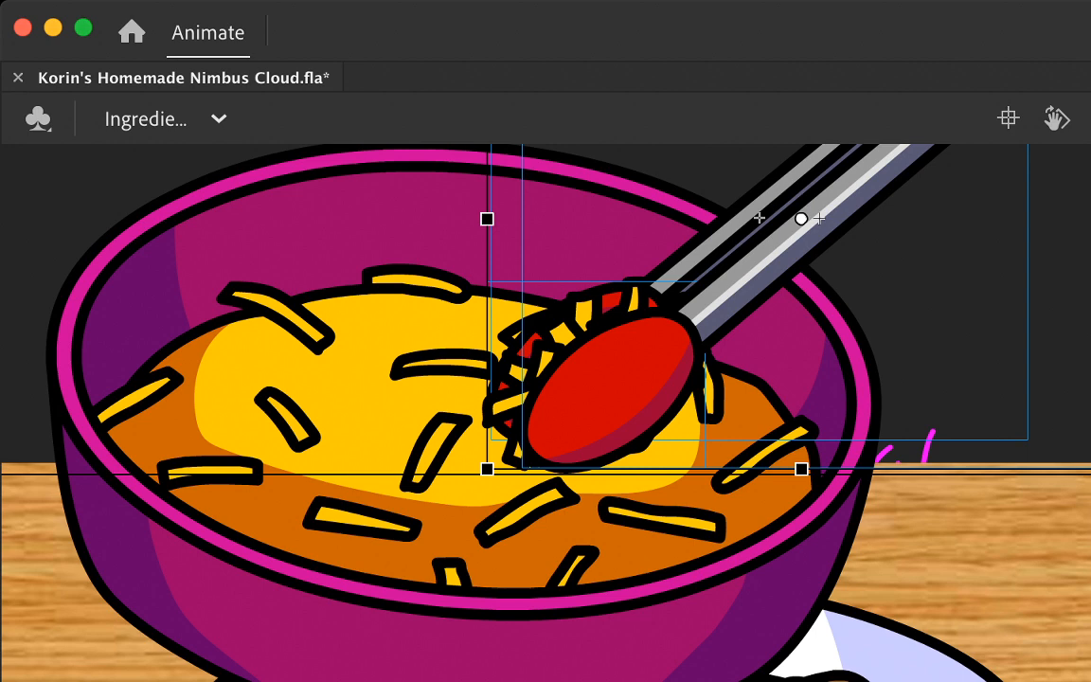
left_click_drag(598, 374, 482, 649)
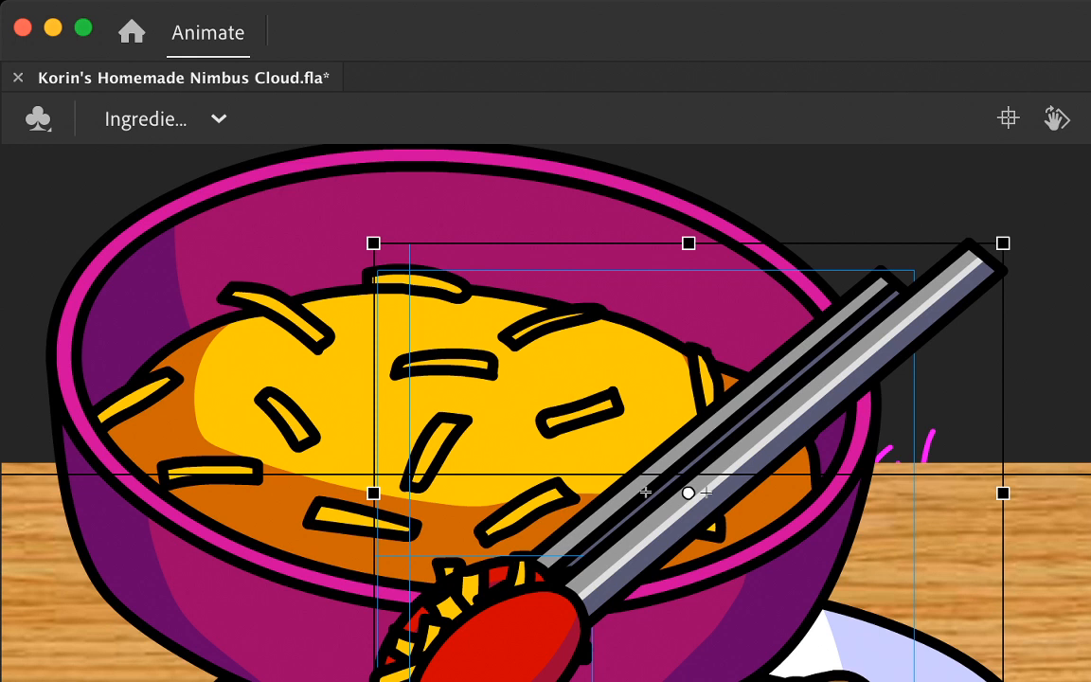
left_click_drag(483, 648, 464, 606)
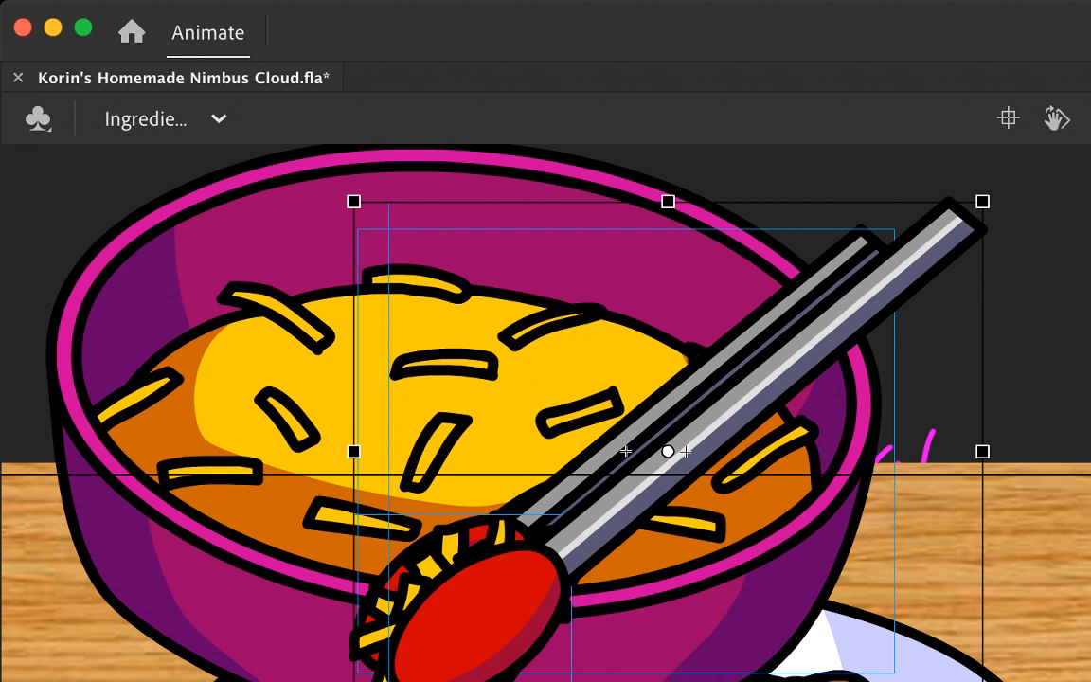
scroll(545, 413, "down", 3)
scroll(545, 413, "left", 3)
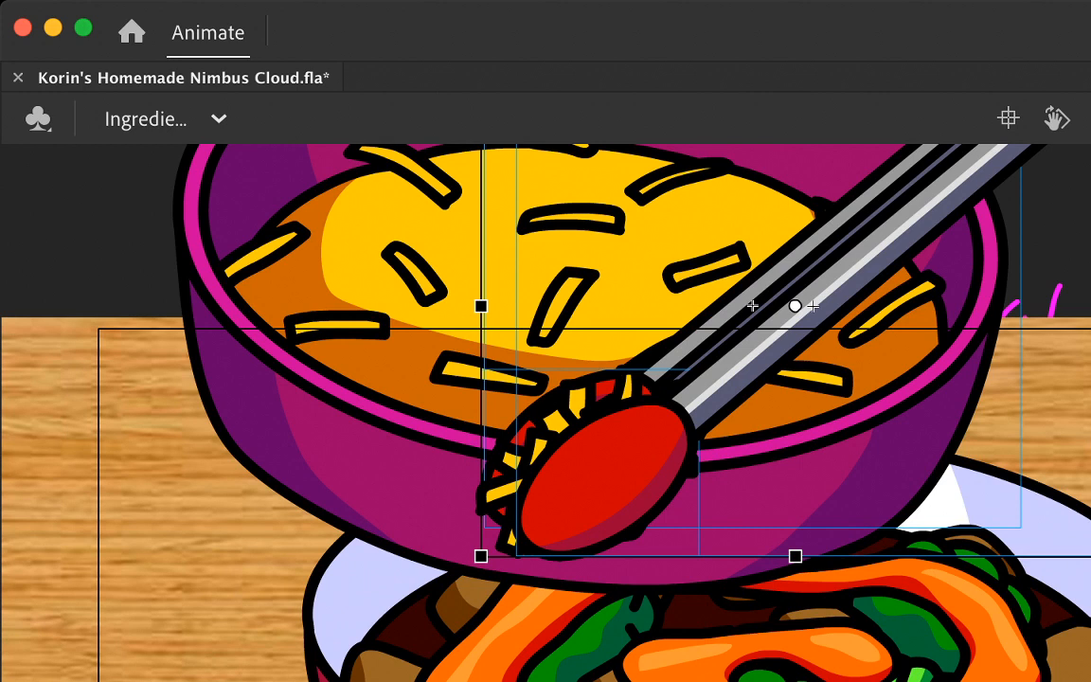
left_click_drag(607, 474, 575, 464)
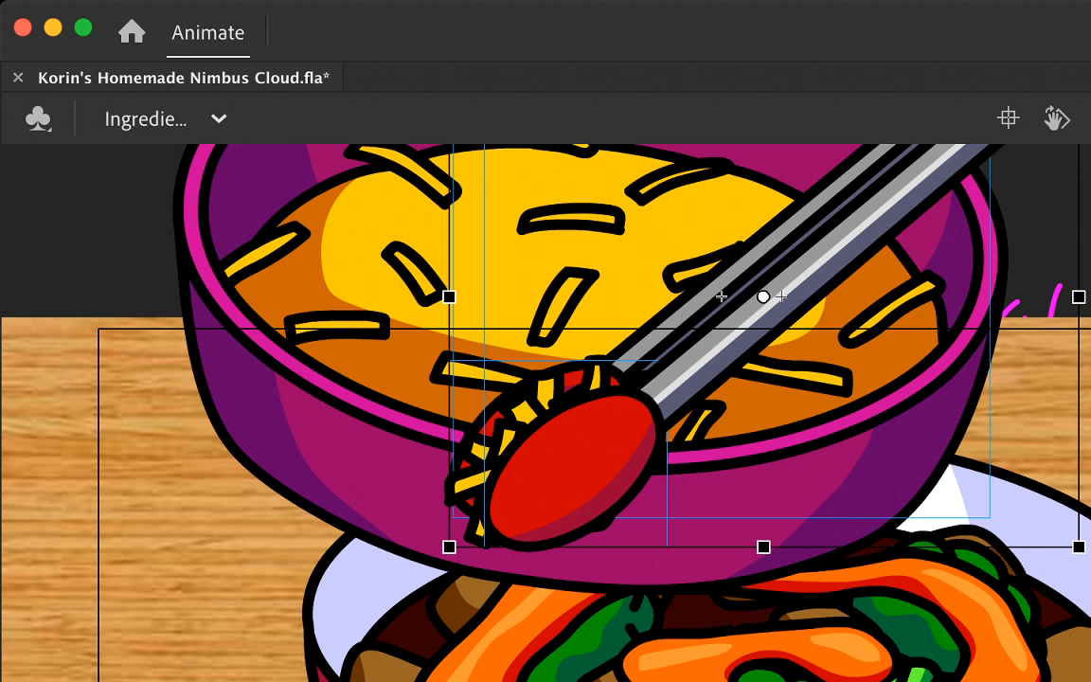
key("Escape")
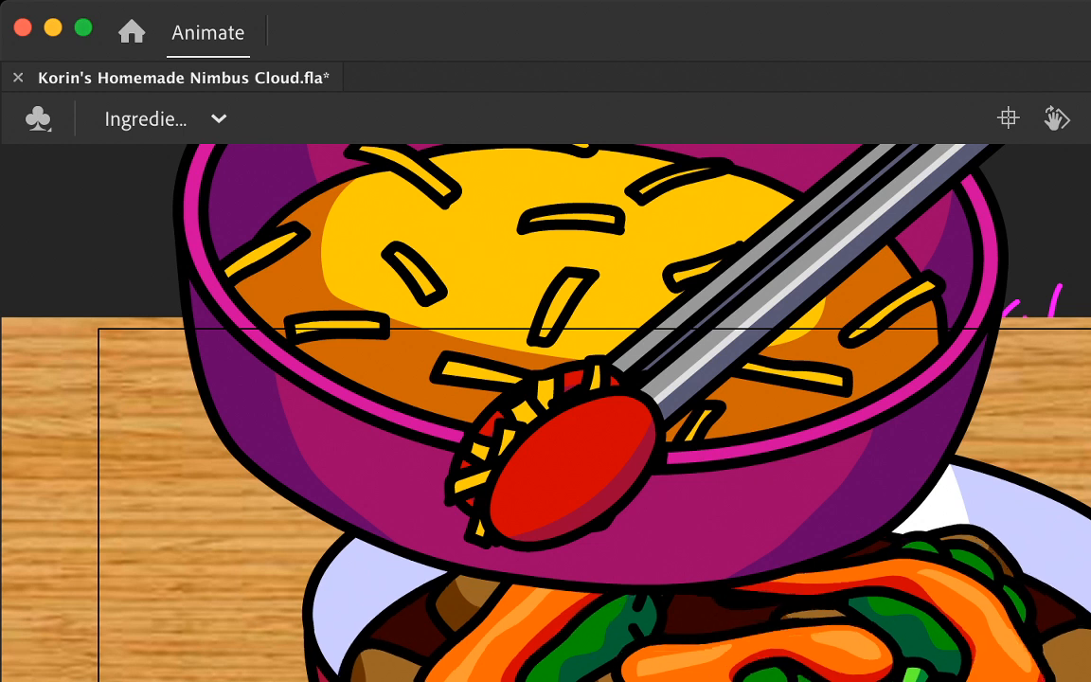
Step: Rotate the front and back tong arms slightly apart around the cheese clump at the bowl's front rim
left_click(722, 296)
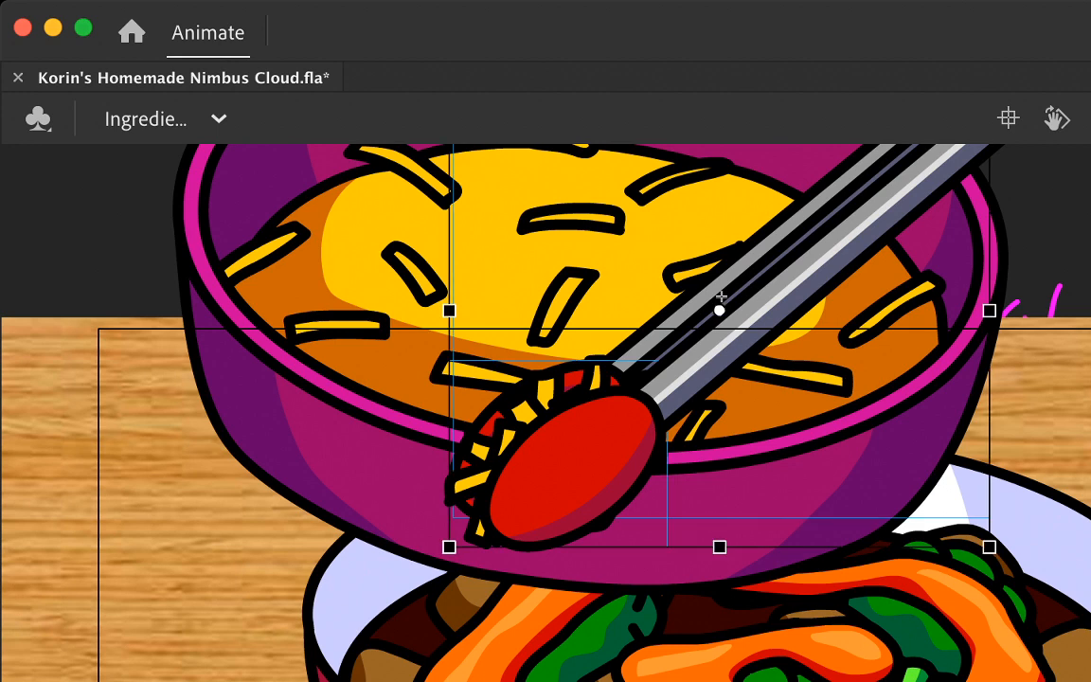
key("Escape")
left_click(739, 301)
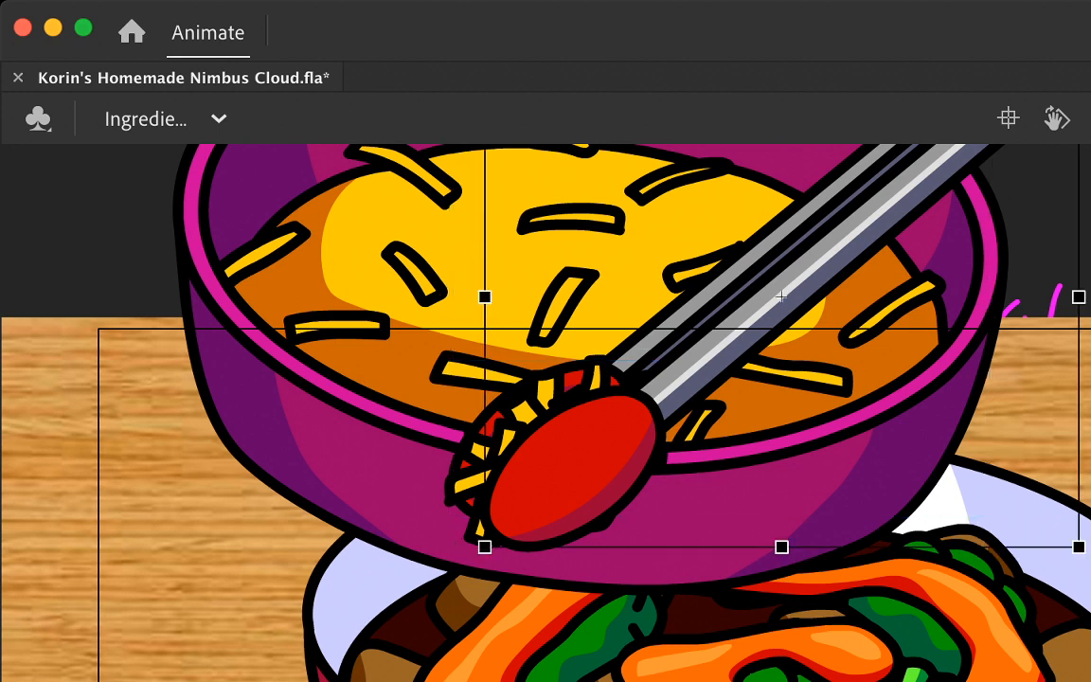
scroll(546, 413, "up", 3)
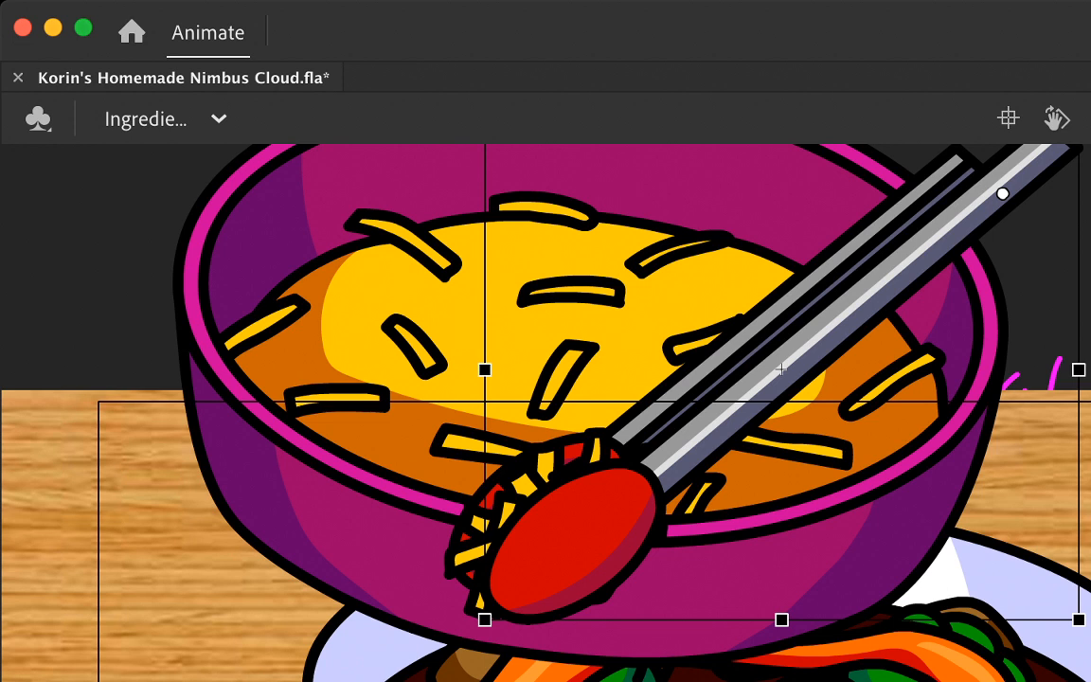
left_click_drag(663, 620, 685, 620)
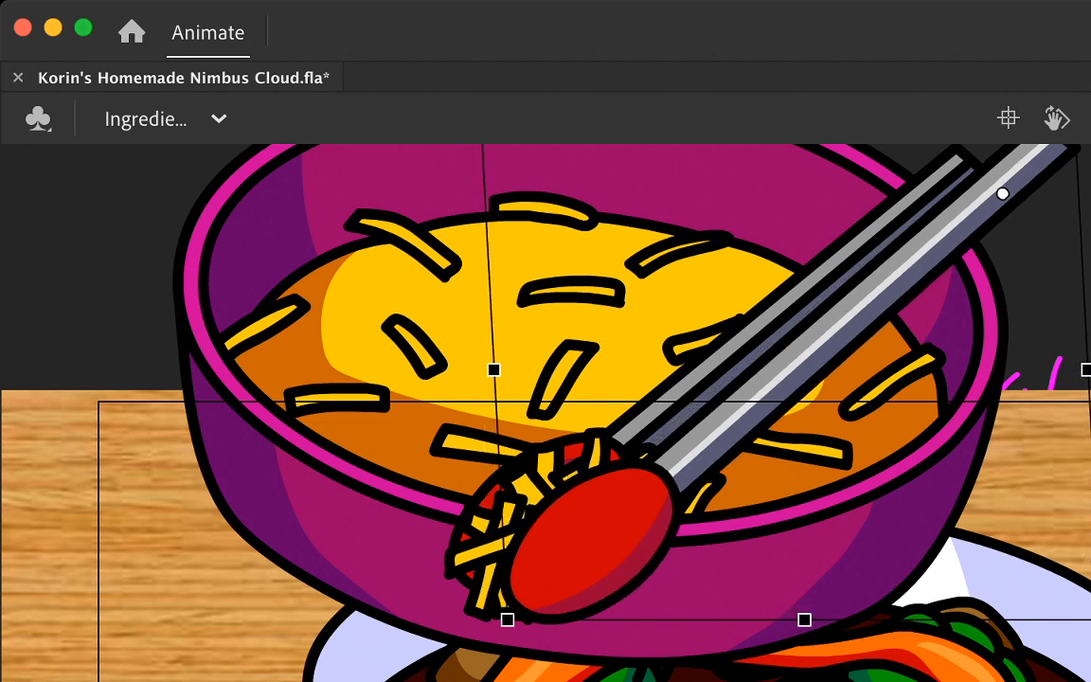
left_click_drag(496, 445, 496, 464)
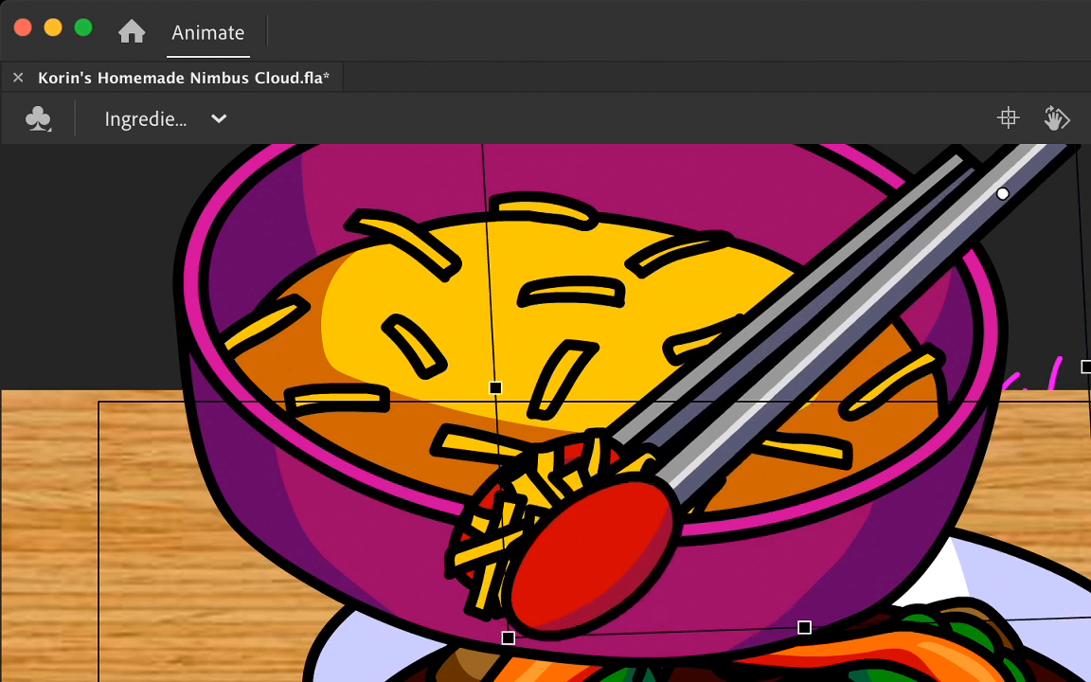
left_click(712, 343)
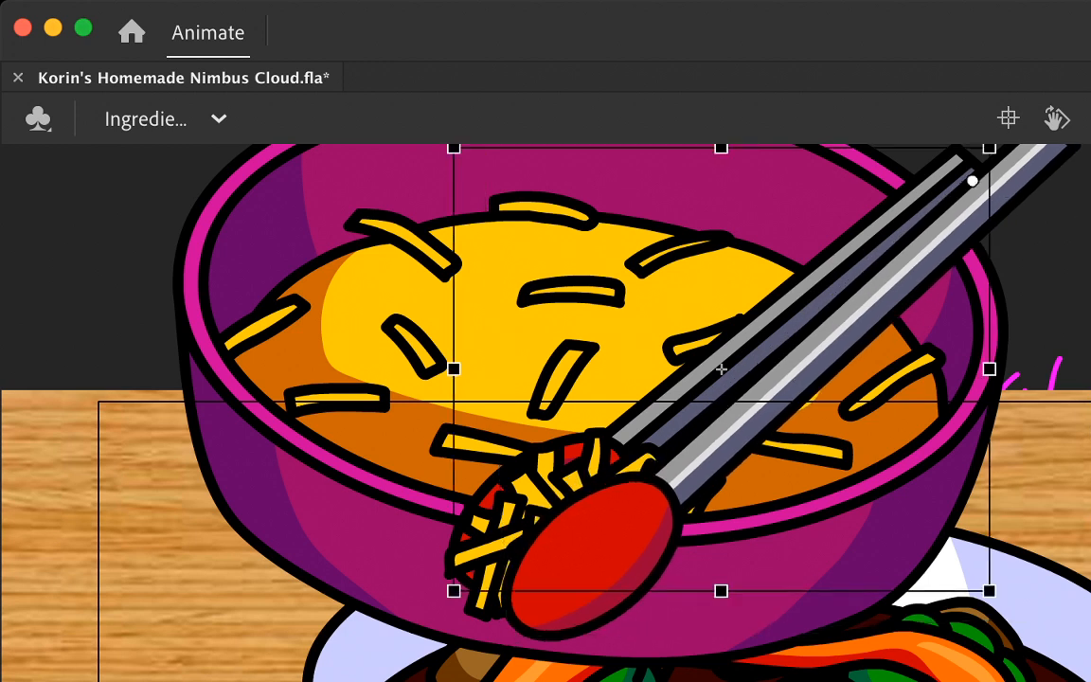
left_click_drag(663, 591, 651, 591)
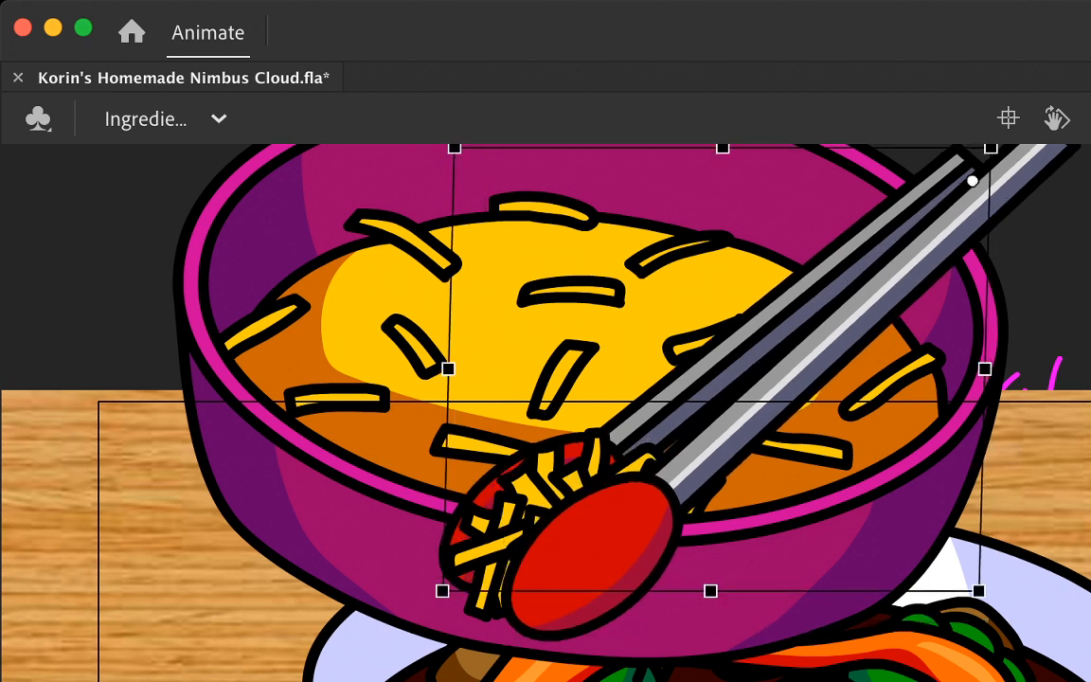
Step: Open the tongs wider at the bowl's front rim by rotating the back arm up and the front arm outward, exposing more cheese clump
left_click_drag(446, 474, 446, 456)
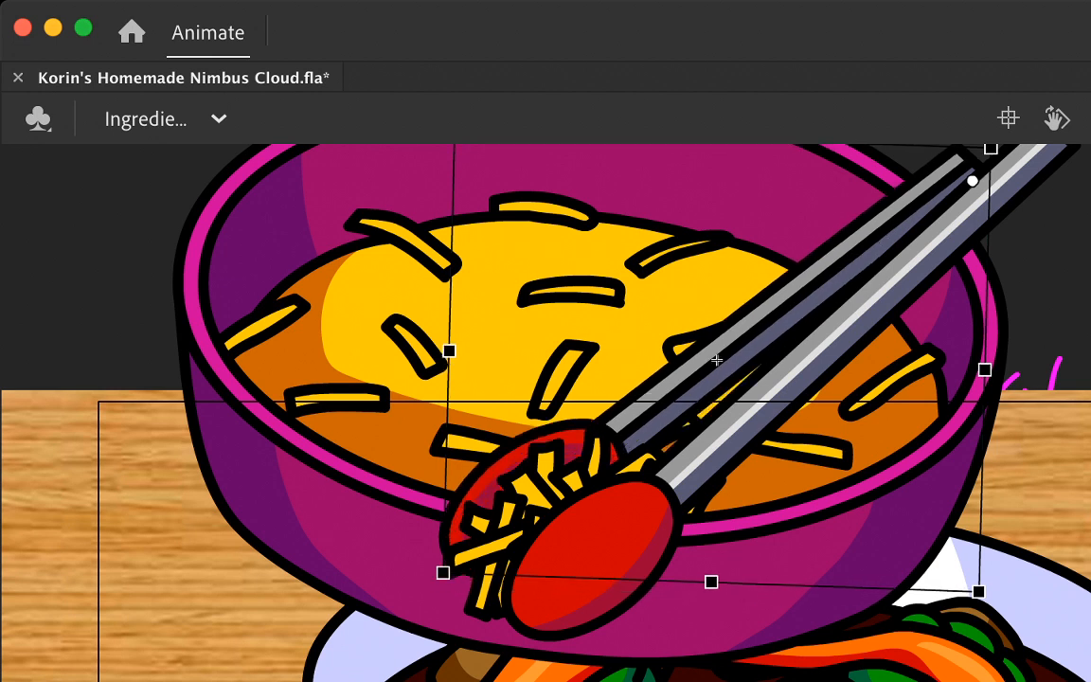
left_click(791, 377)
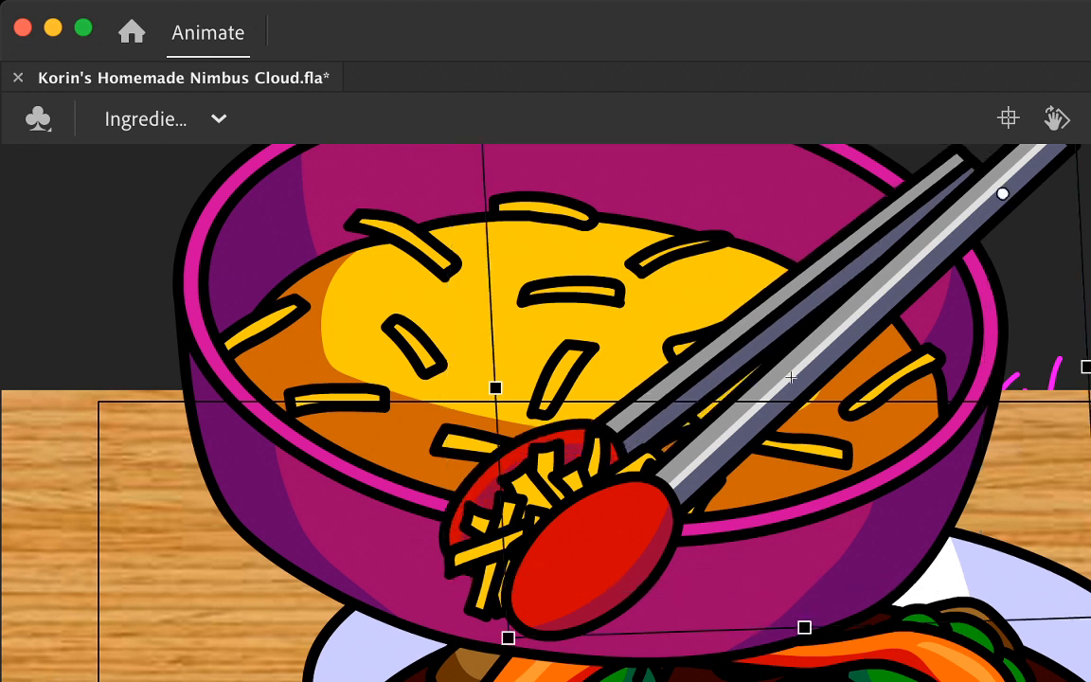
left_click_drag(655, 632, 669, 632)
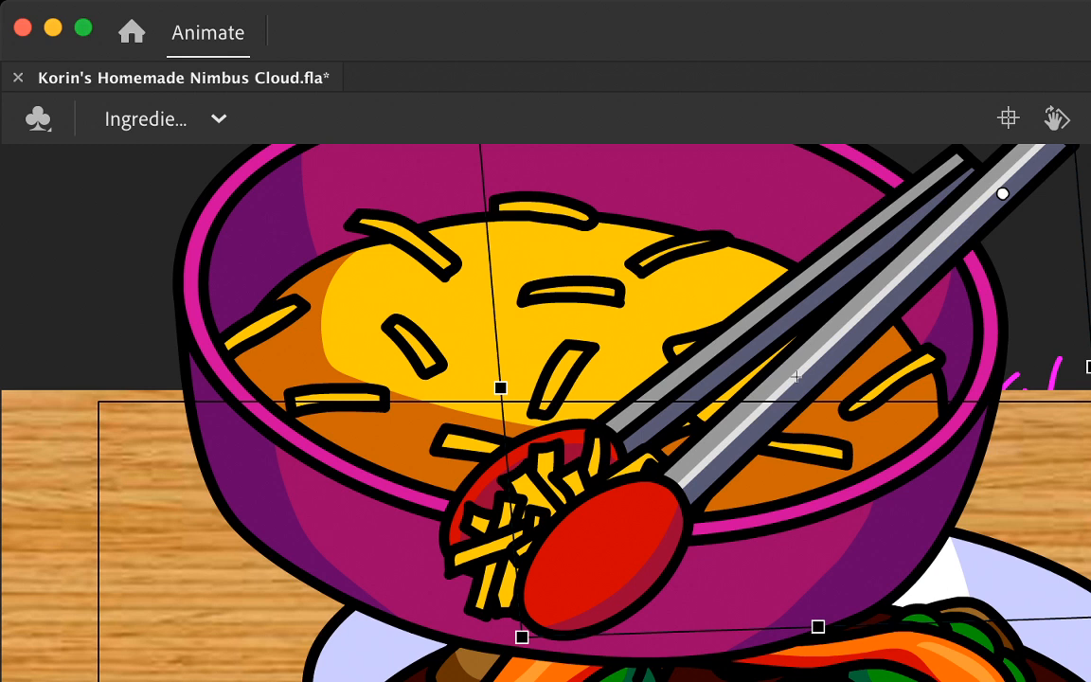
left_click_drag(509, 483, 509, 491)
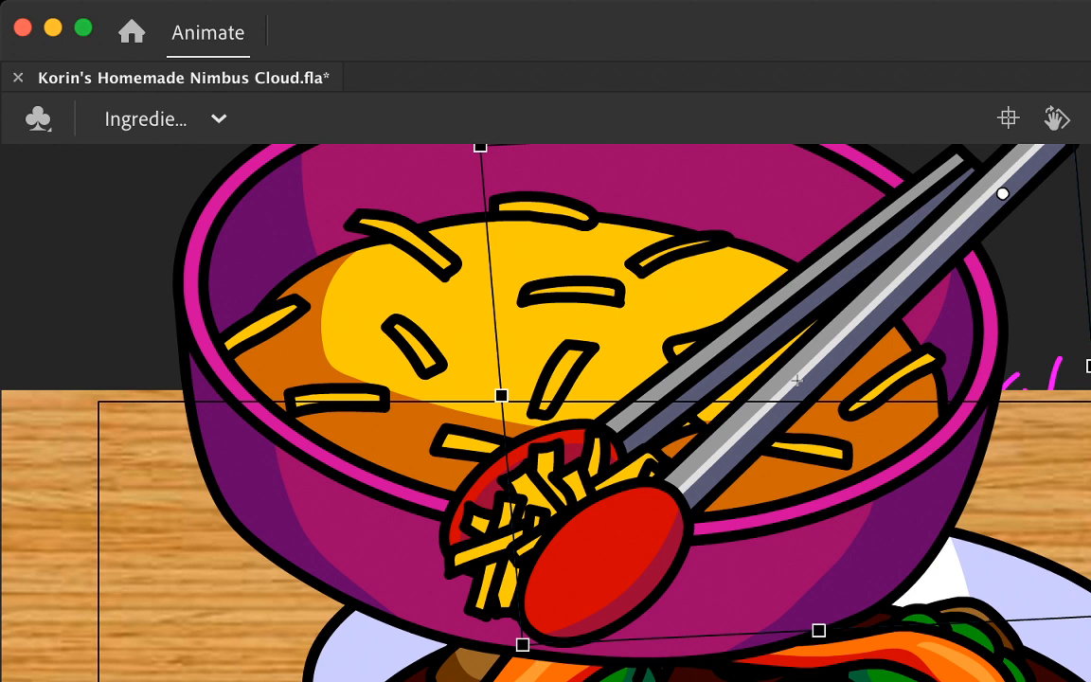
left_click(717, 358)
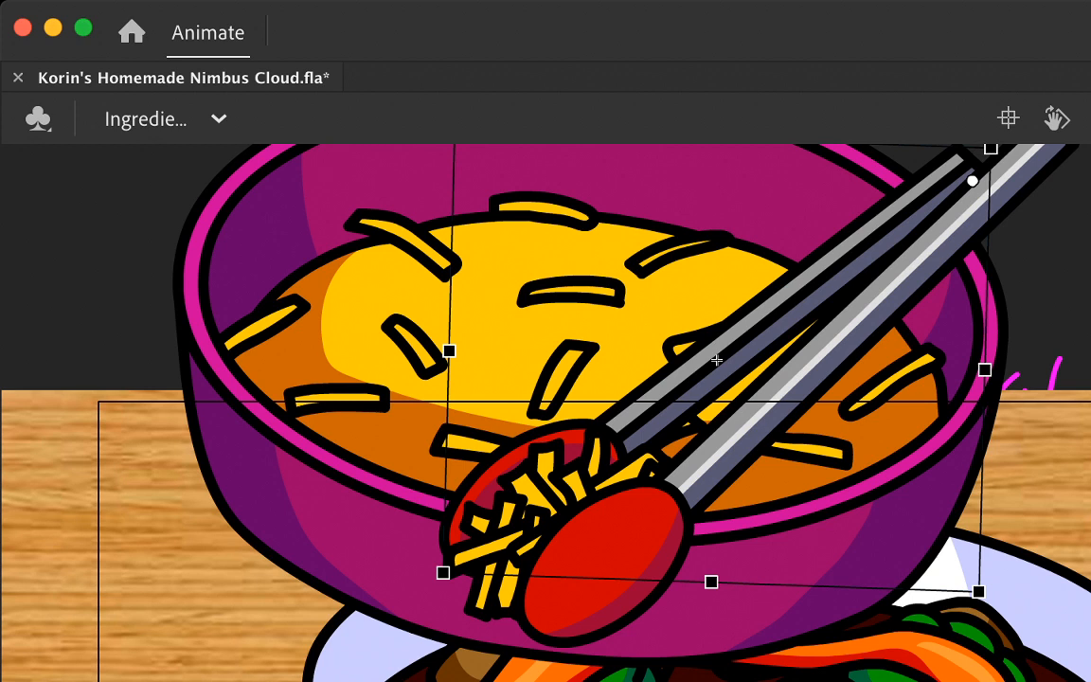
left_click_drag(717, 360, 717, 357)
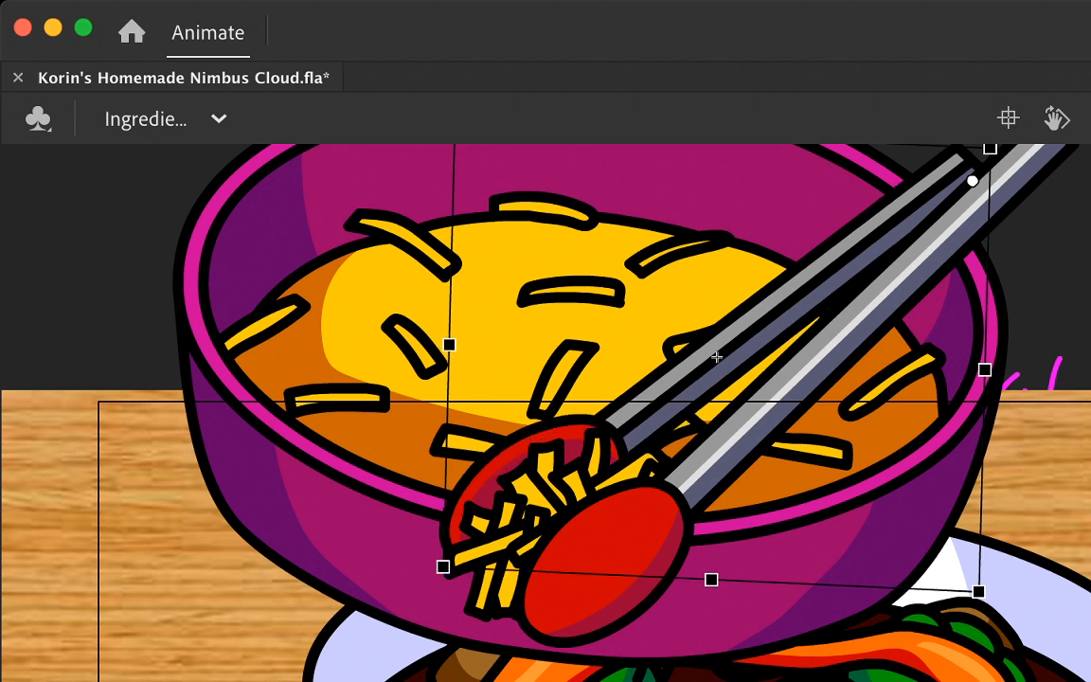
Step: Delete the cheese clump from between the opened tong arms on the following frame and compare it with the frame before
key("period")
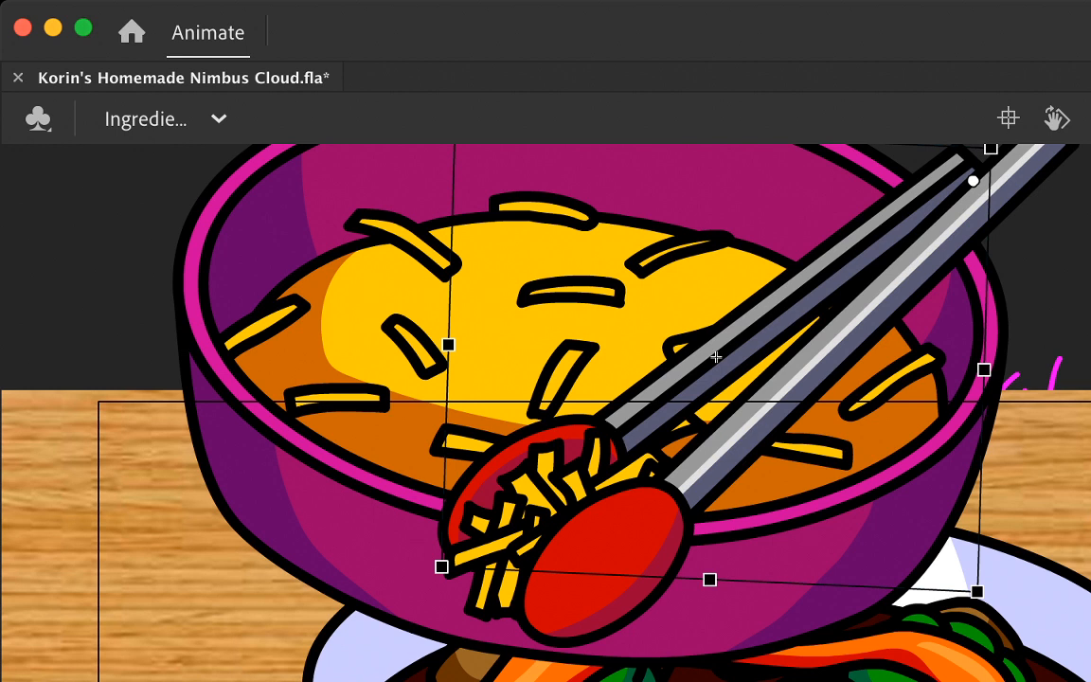
key("Escape")
key("period")
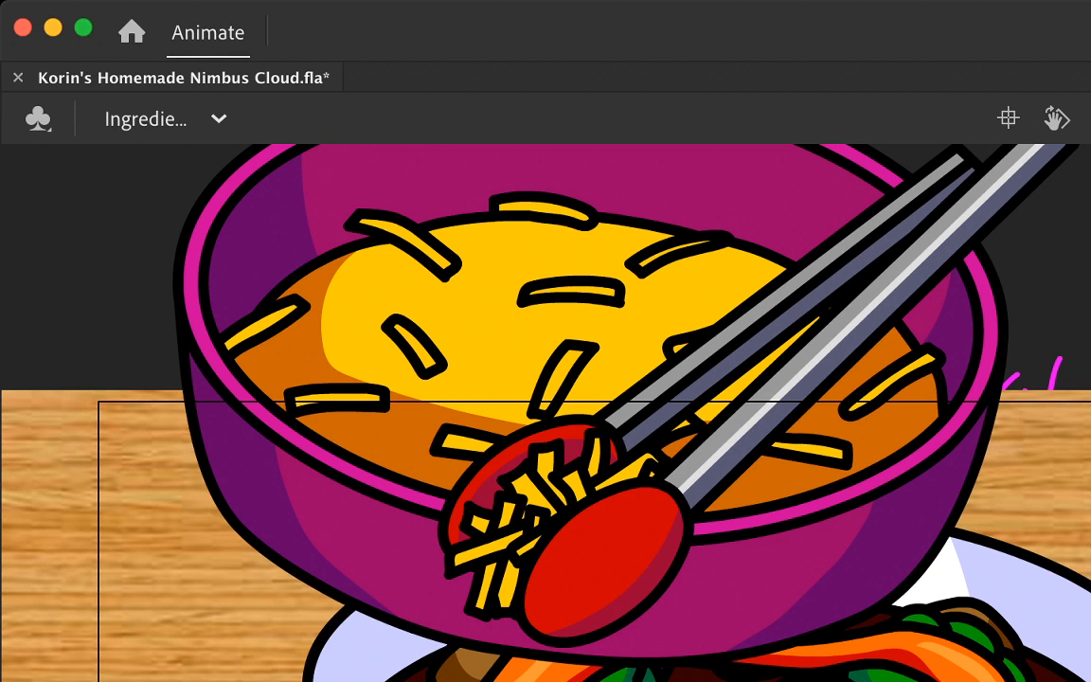
left_click(531, 494)
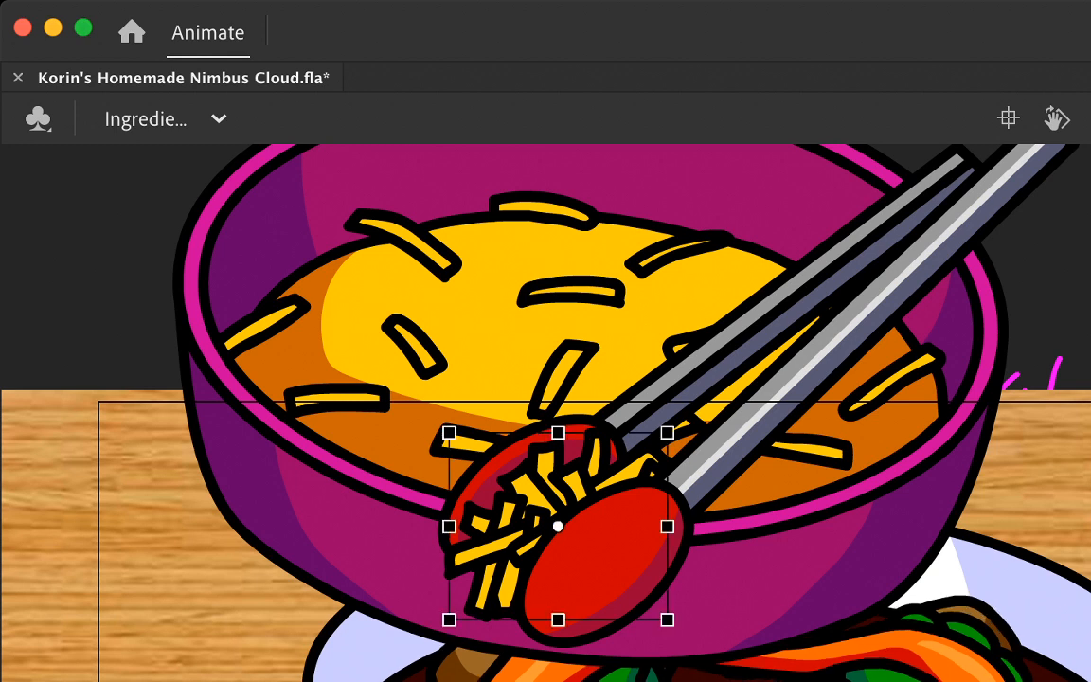
key("Delete")
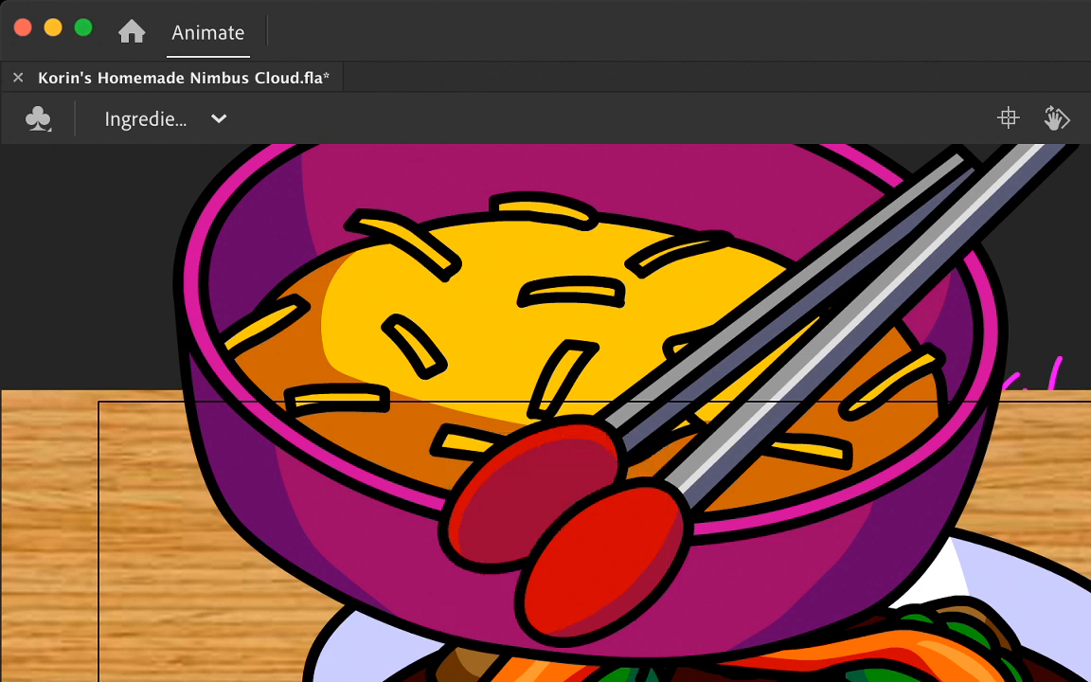
key("super+z")
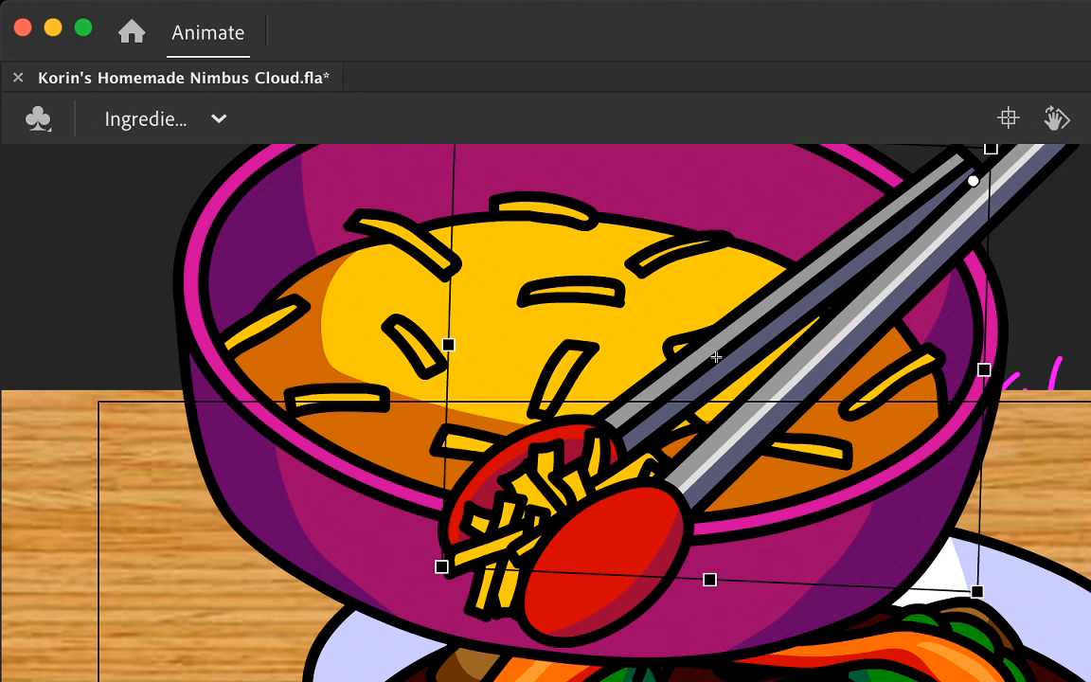
key("Delete")
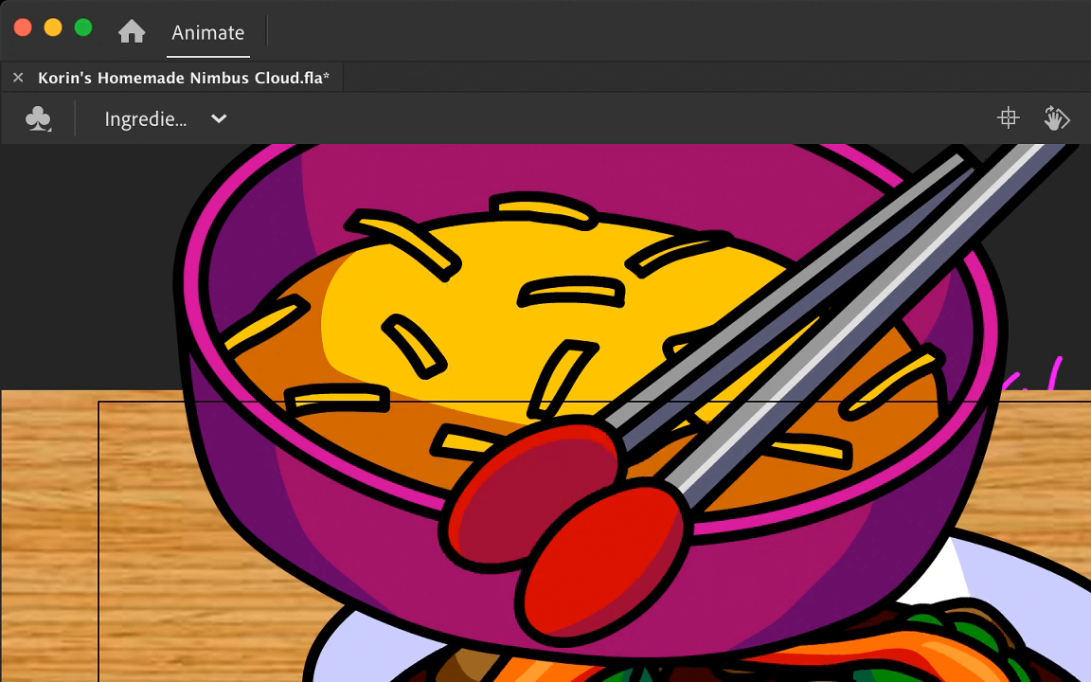
key(".")
key(".")
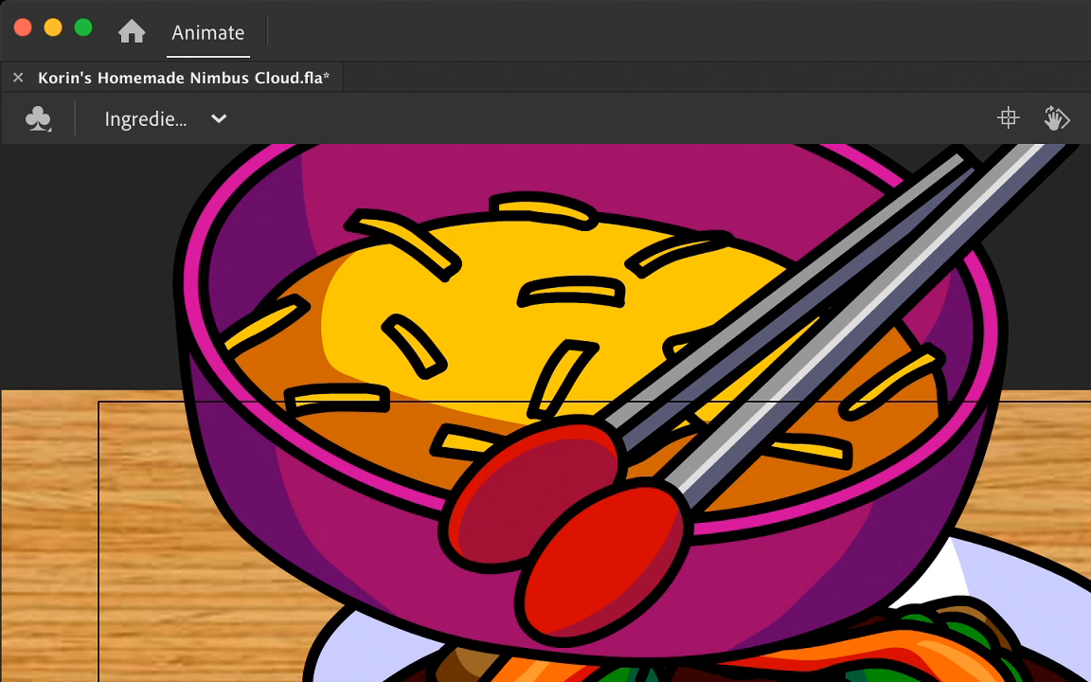
left_click(611, 559)
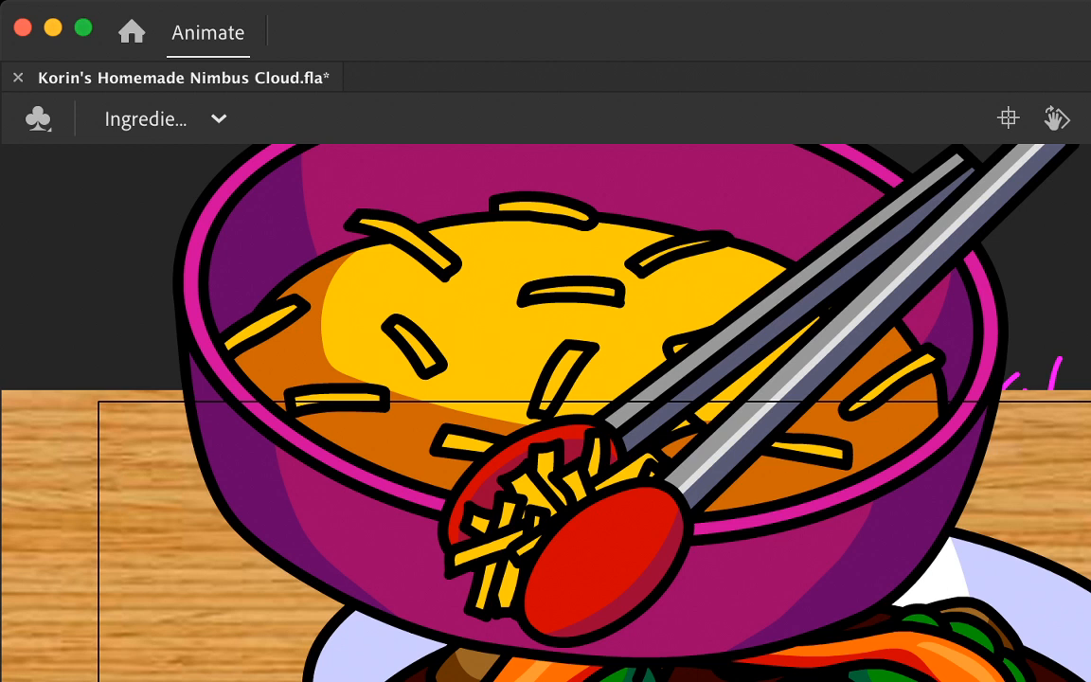
key(".")
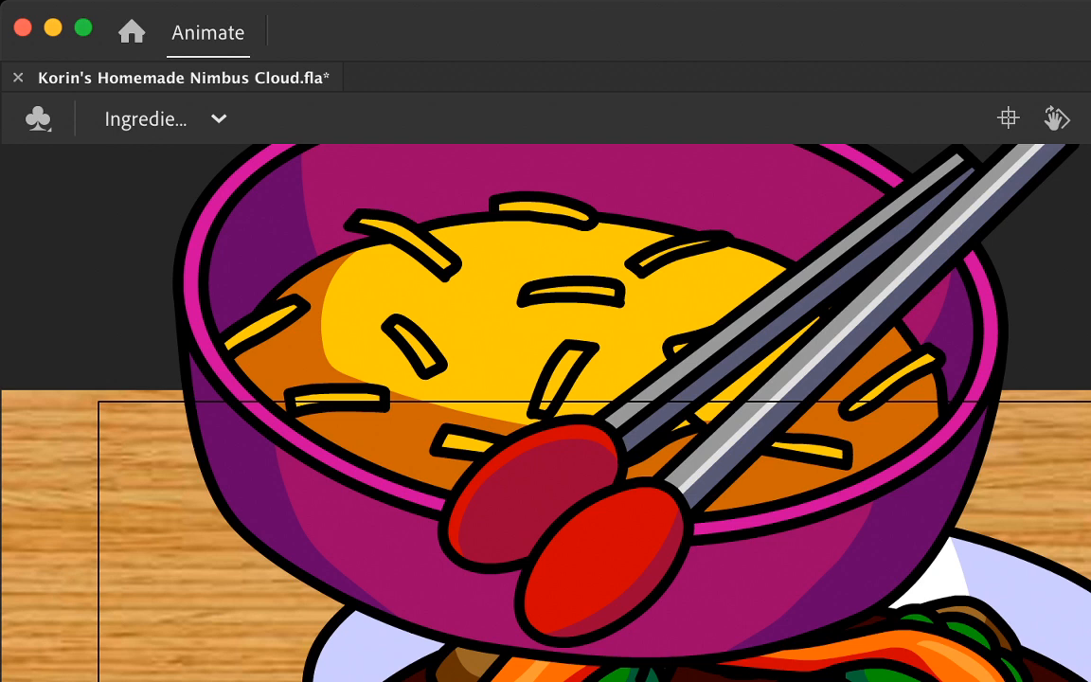
Step: Move the cheese bowl up and slightly left, and preview the closed tongs holding the cheese clump at its front rim
left_click(590, 367)
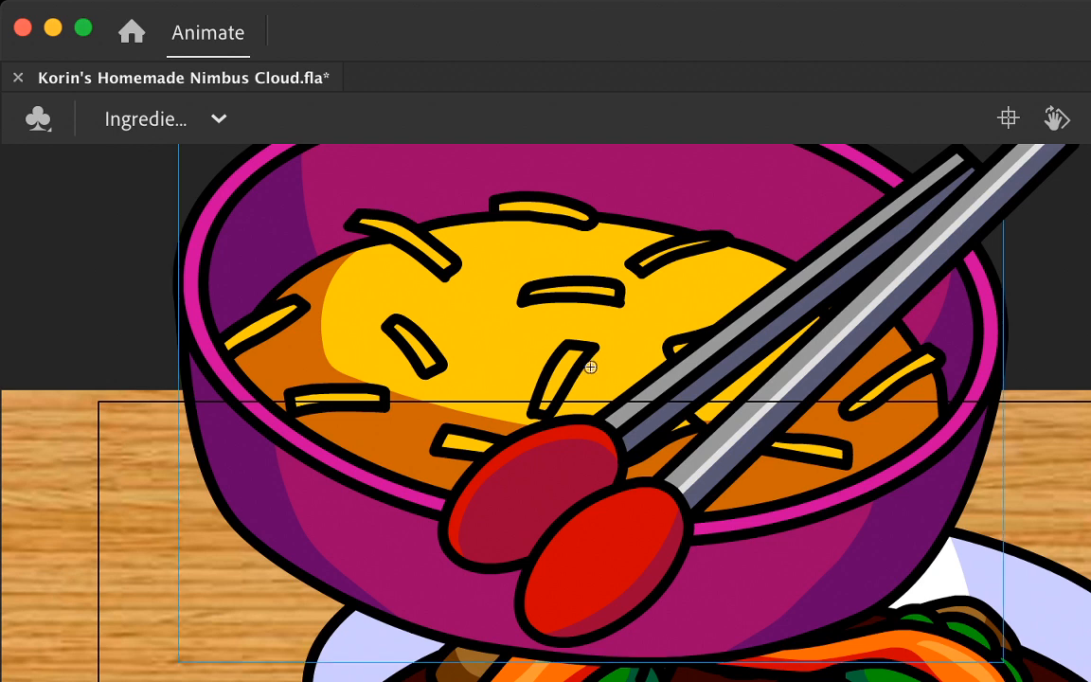
left_click_drag(590, 366, 560, 261)
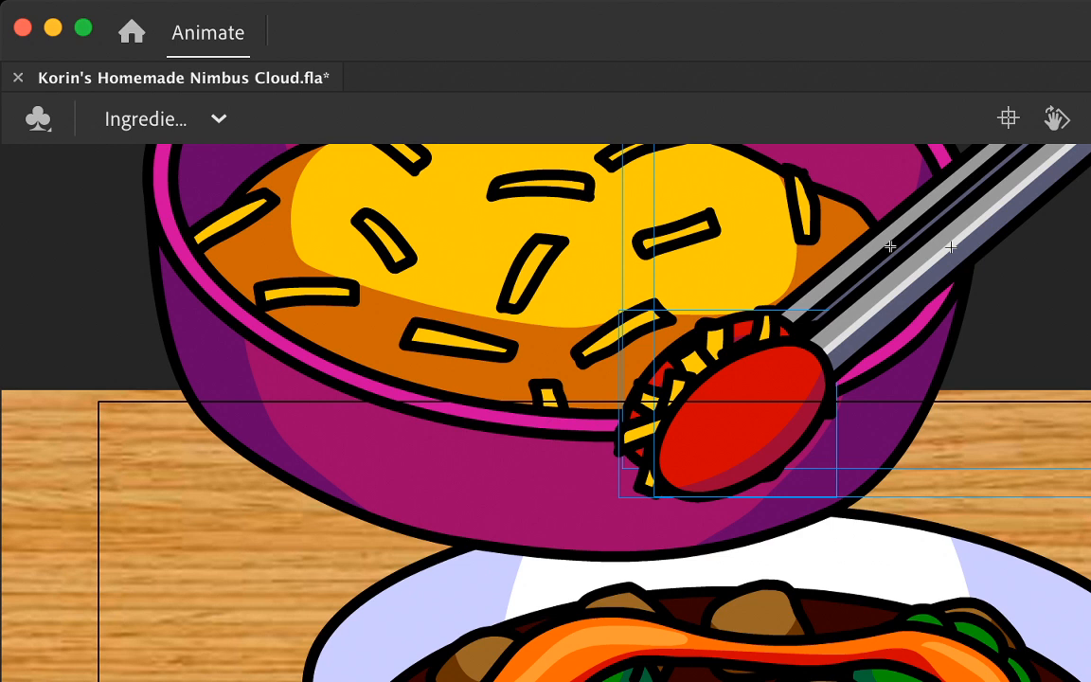
key("Return")
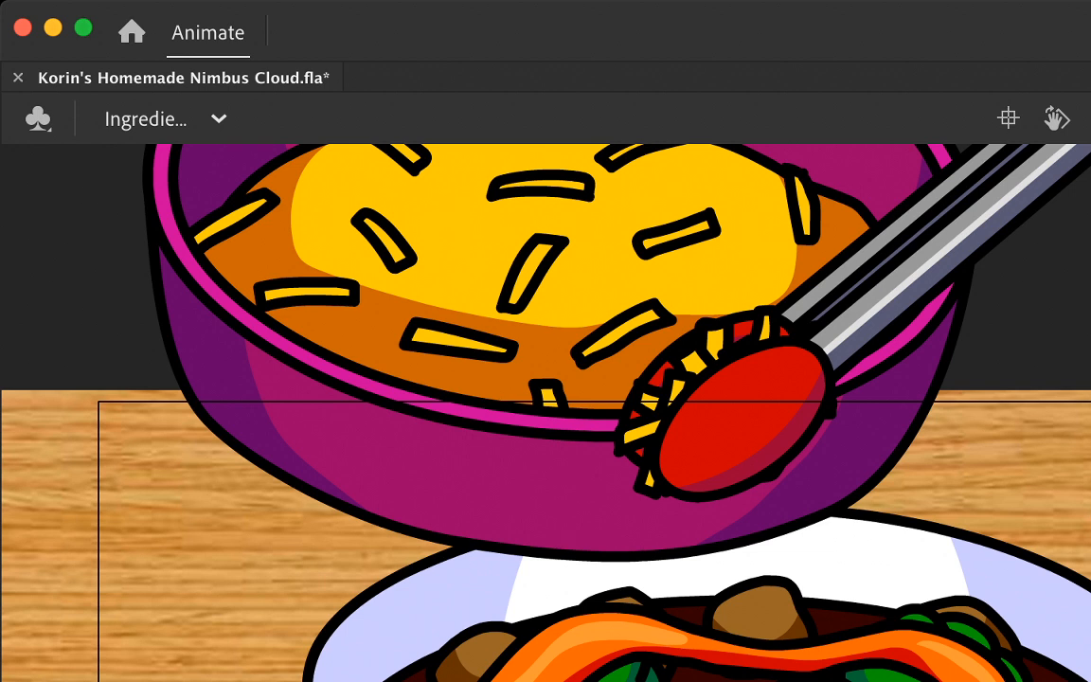
key("Return")
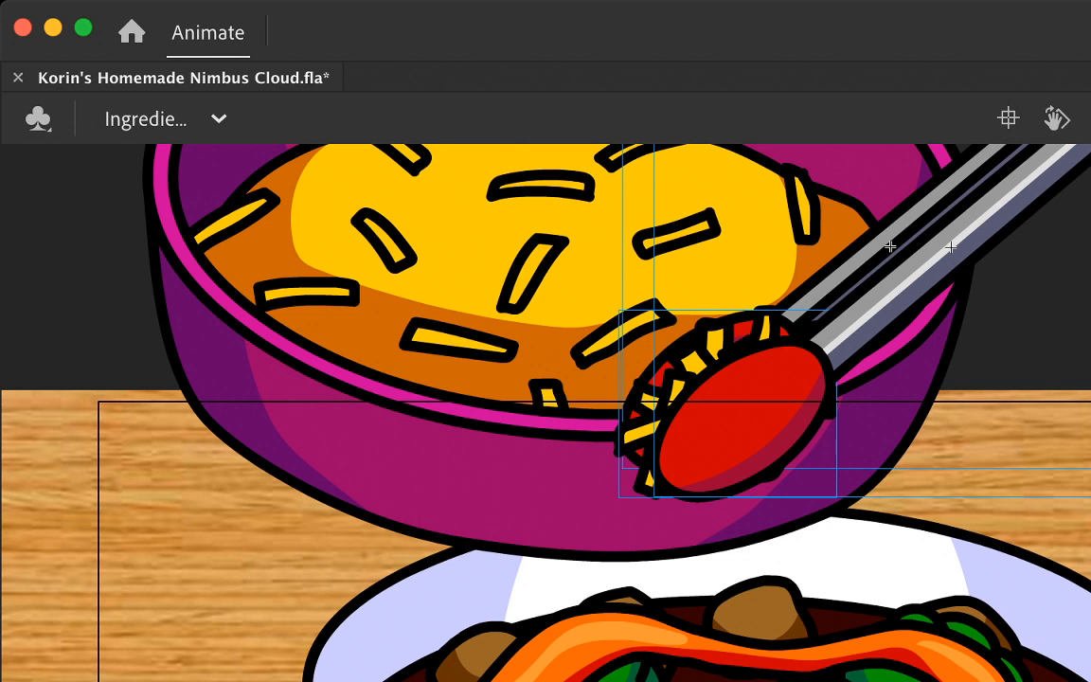
key("Return")
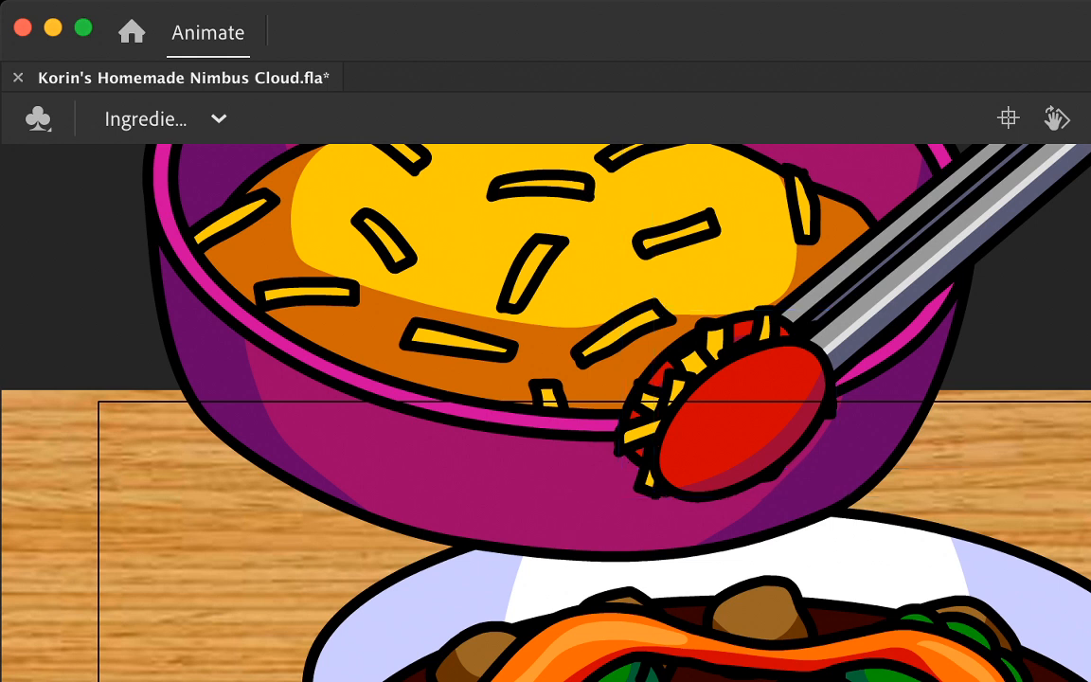
Step: Raise the cheese bowl farther above the plate on a later frame, keeping the closed tongs and cheese clump in place
left_click(560, 261)
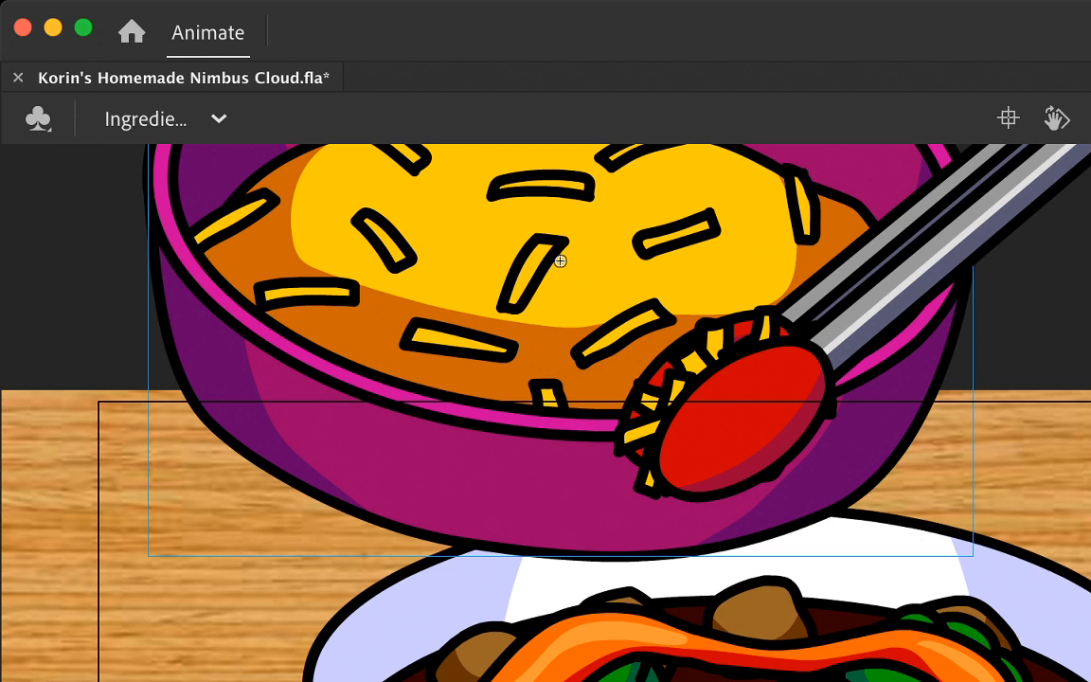
left_click(890, 247)
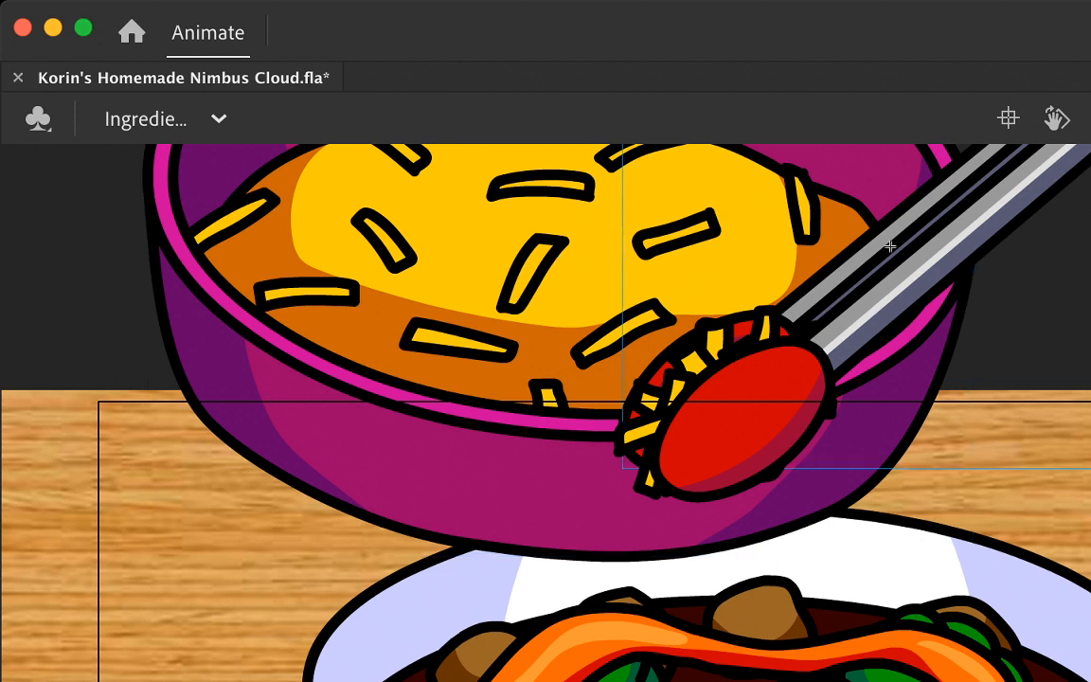
key("Return")
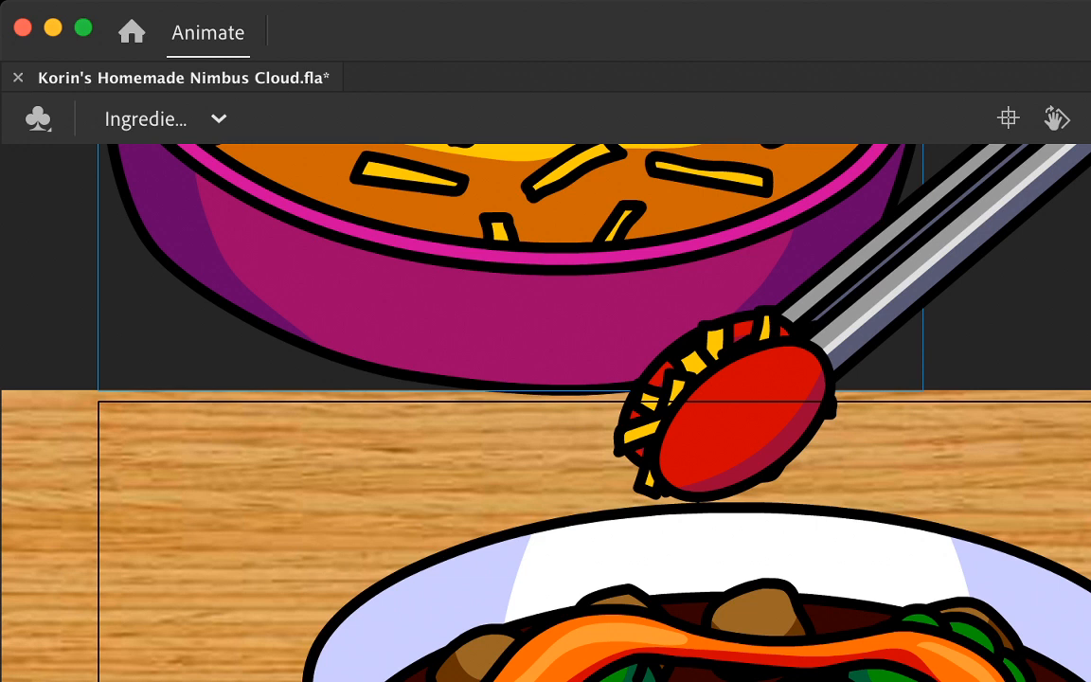
key("Delete")
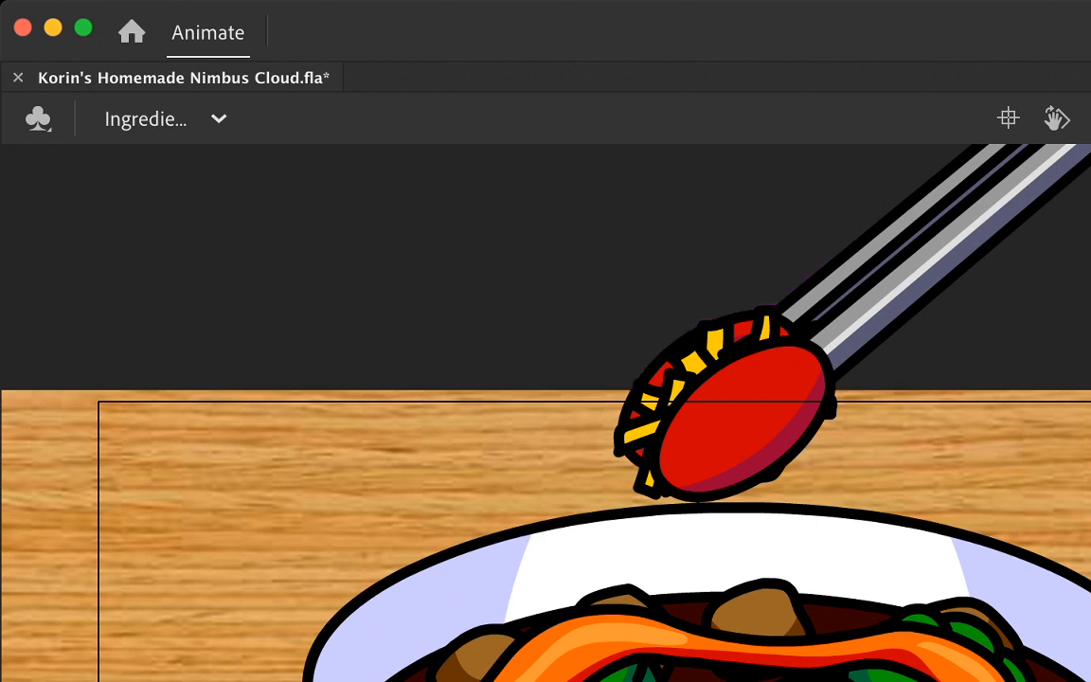
key("super+z")
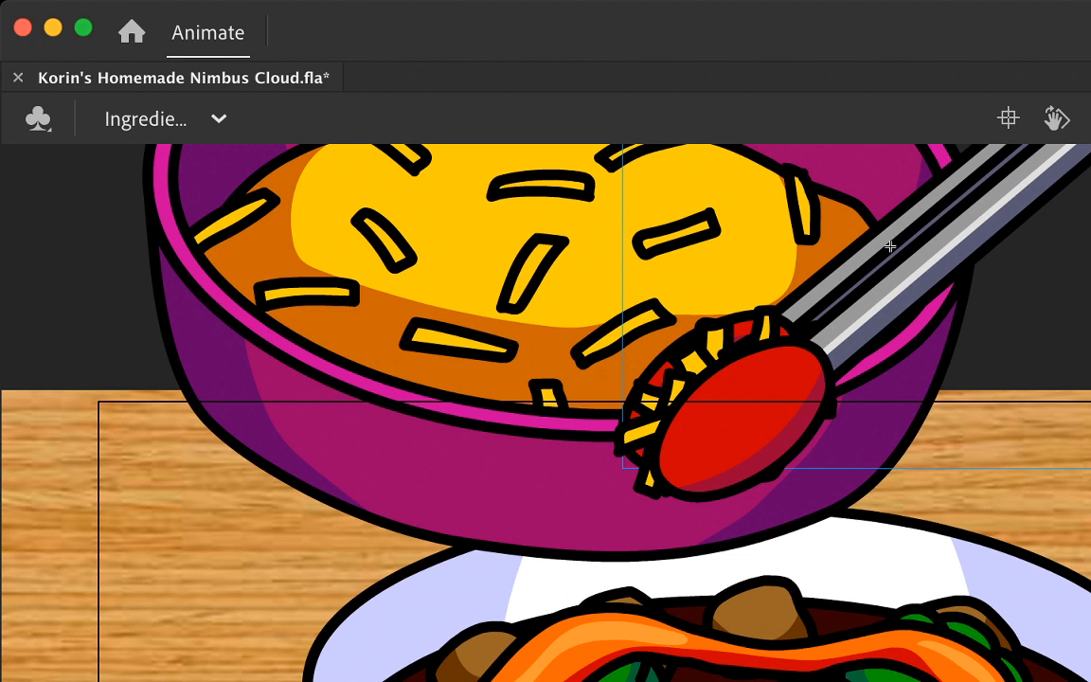
Step: Rotate the front and back tong arms apart around the cheese clump at the raised bowl's front right rim
key("q")
left_click(744, 422)
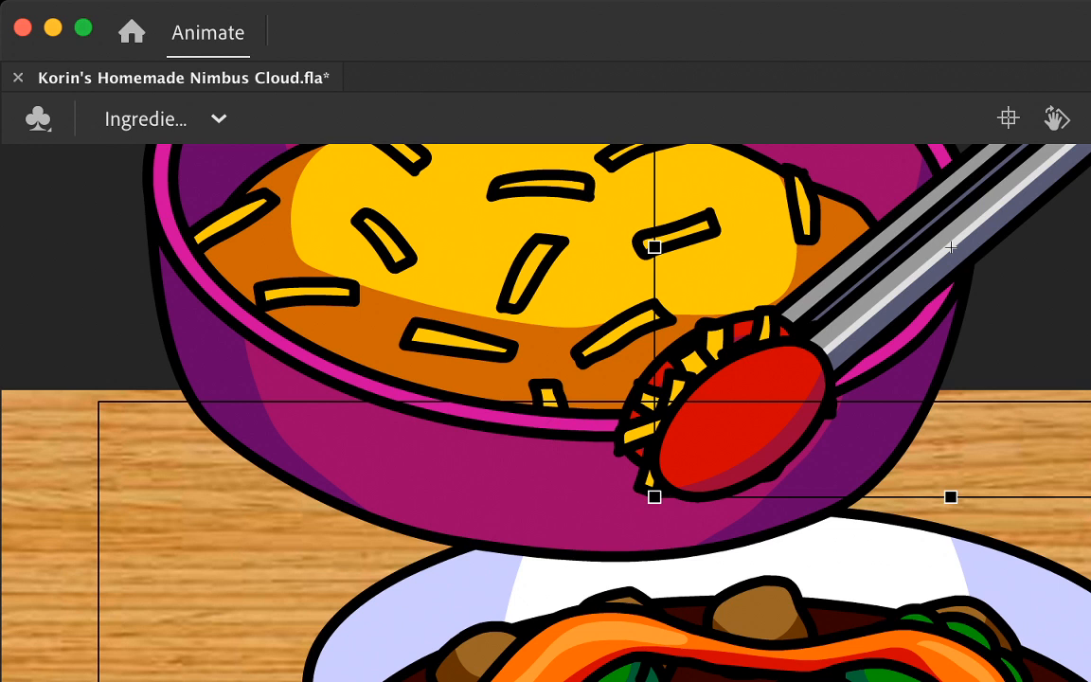
left_click_drag(951, 248, 890, 237)
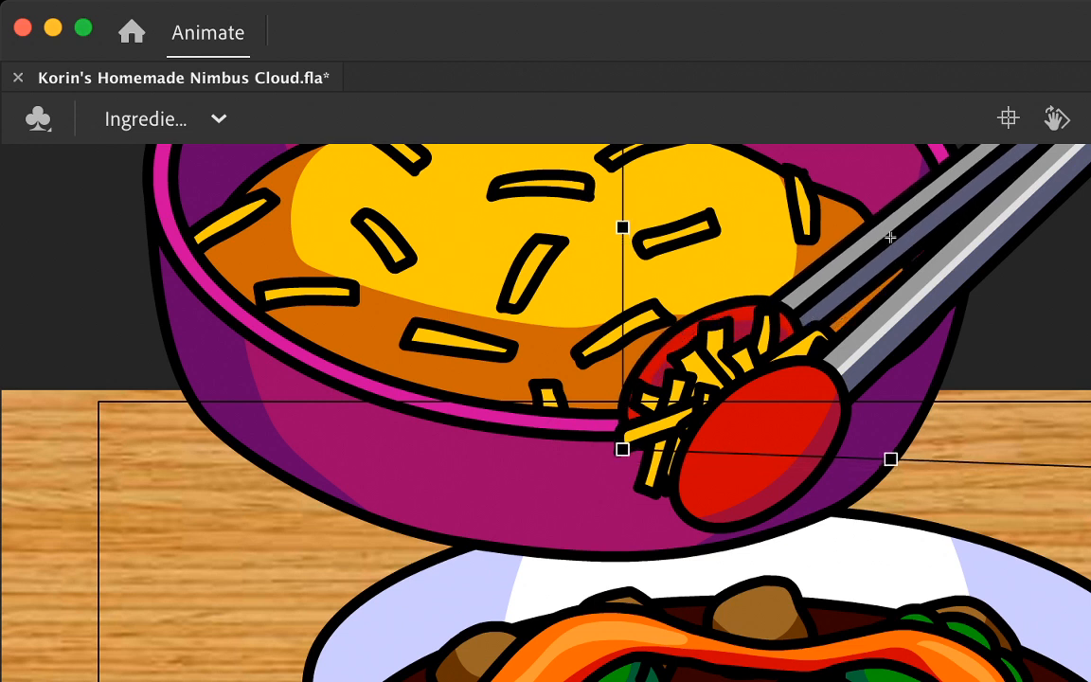
left_click_drag(890, 237, 882, 236)
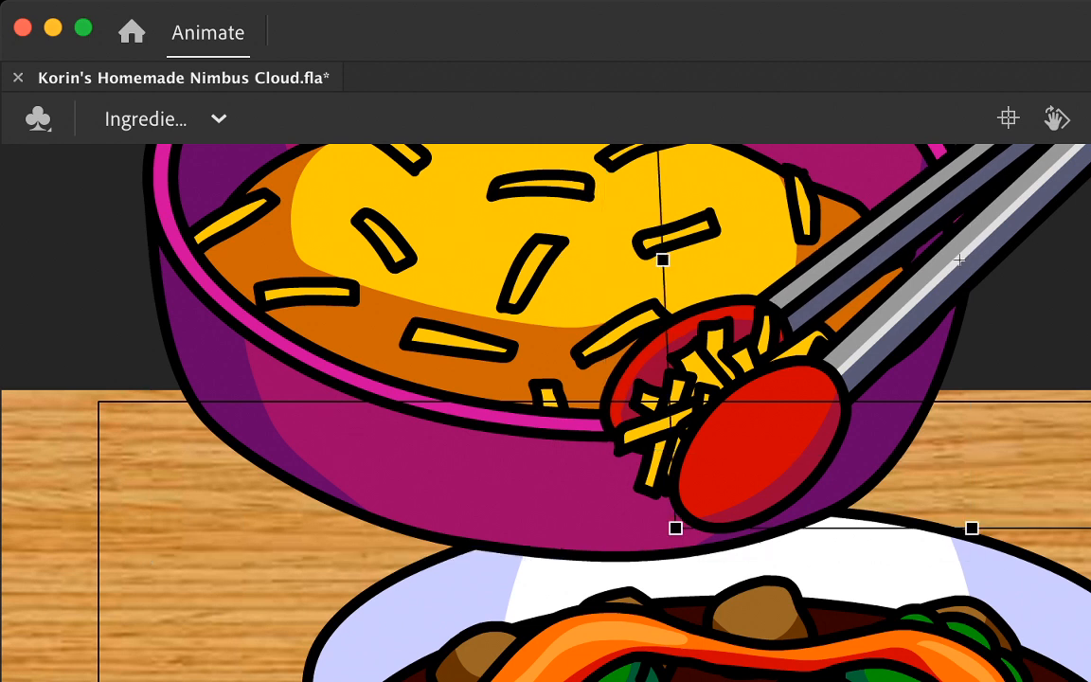
left_click_drag(959, 259, 879, 232)
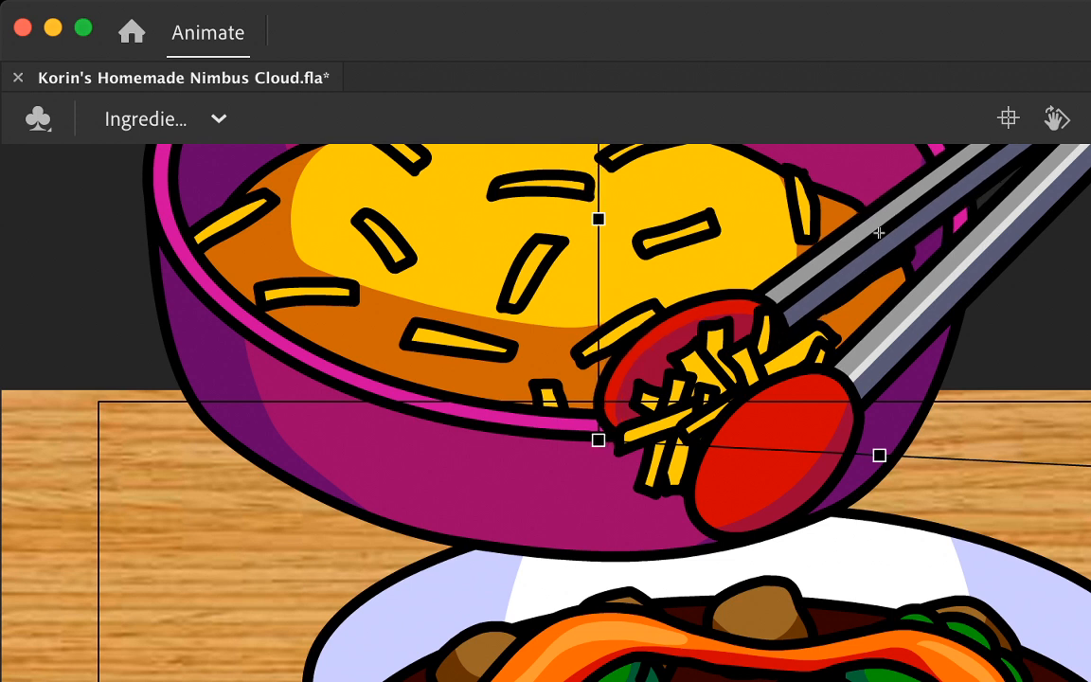
Step: Remove the cheese clump from between the spread tong arms on the next frame
left_click(674, 425)
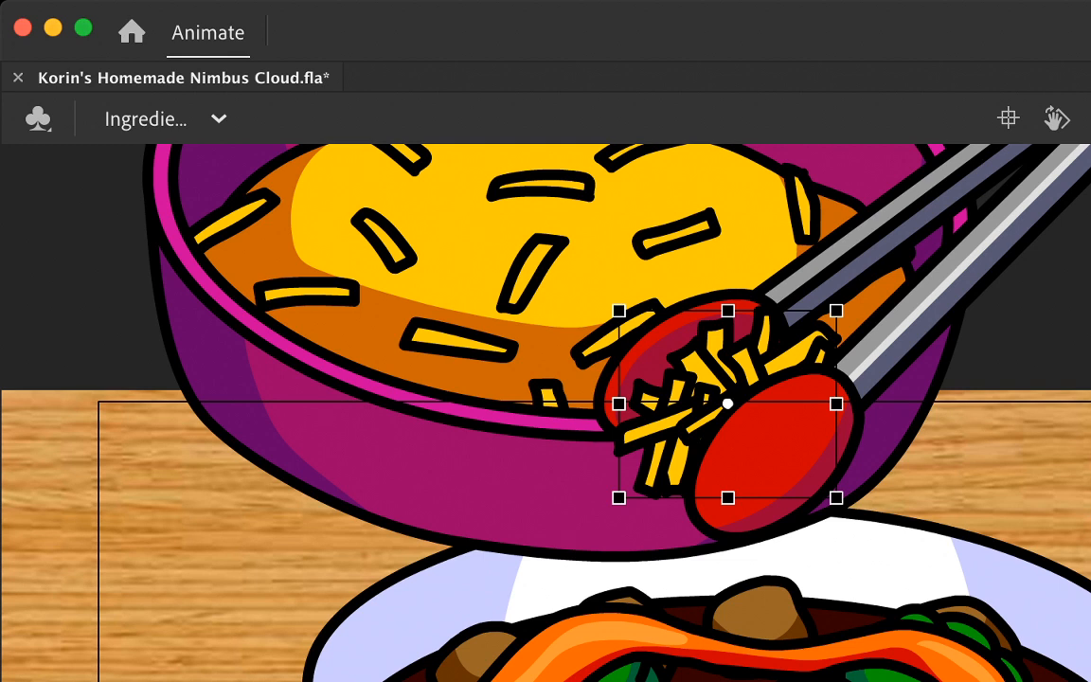
key("period")
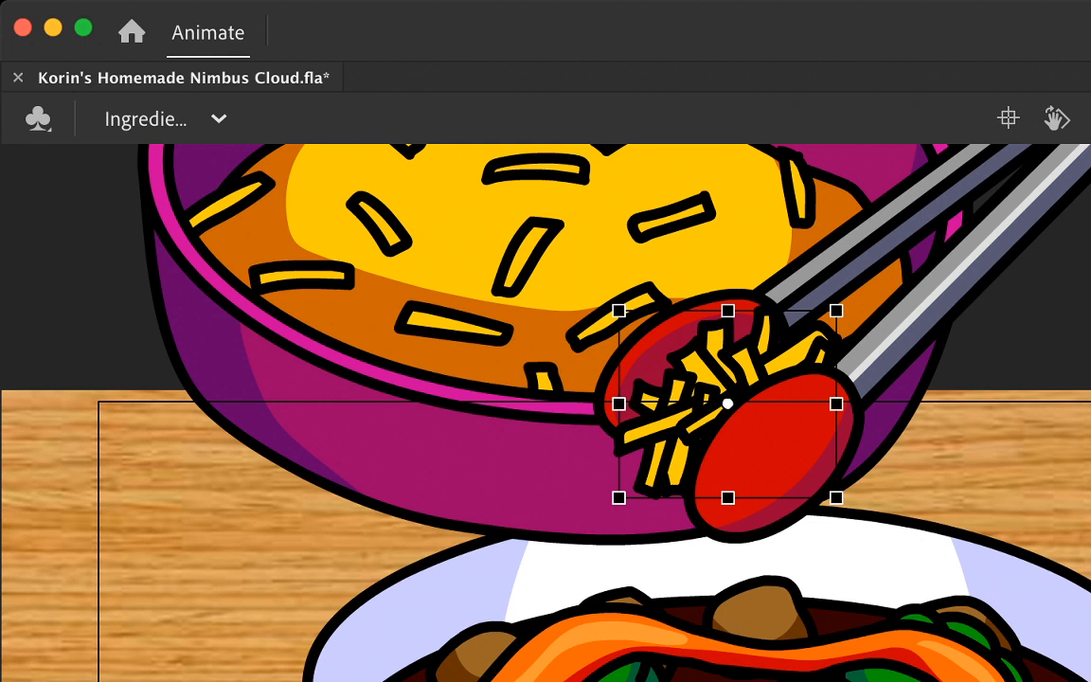
key("Delete")
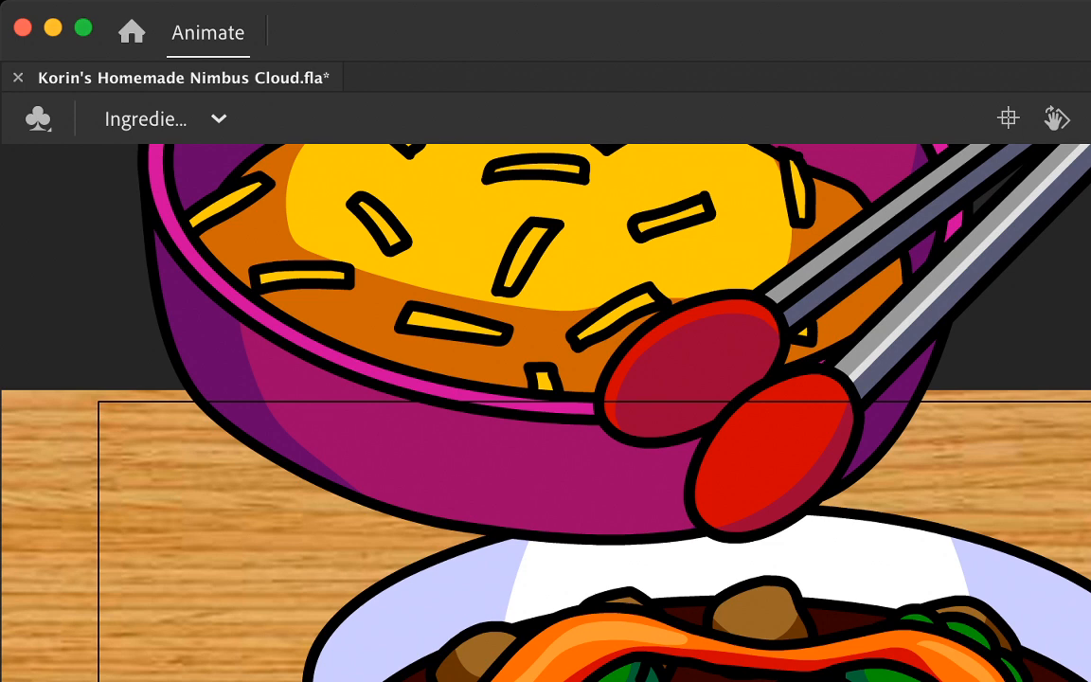
Step: Step back and forth through the neighbouring frames to check how the tongs open and release the cheese as the bowl rises
key("comma")
key("comma")
key("comma")
key("period")
key("period")
key("period")
key("period")
key("period")
key("comma")
key("comma")
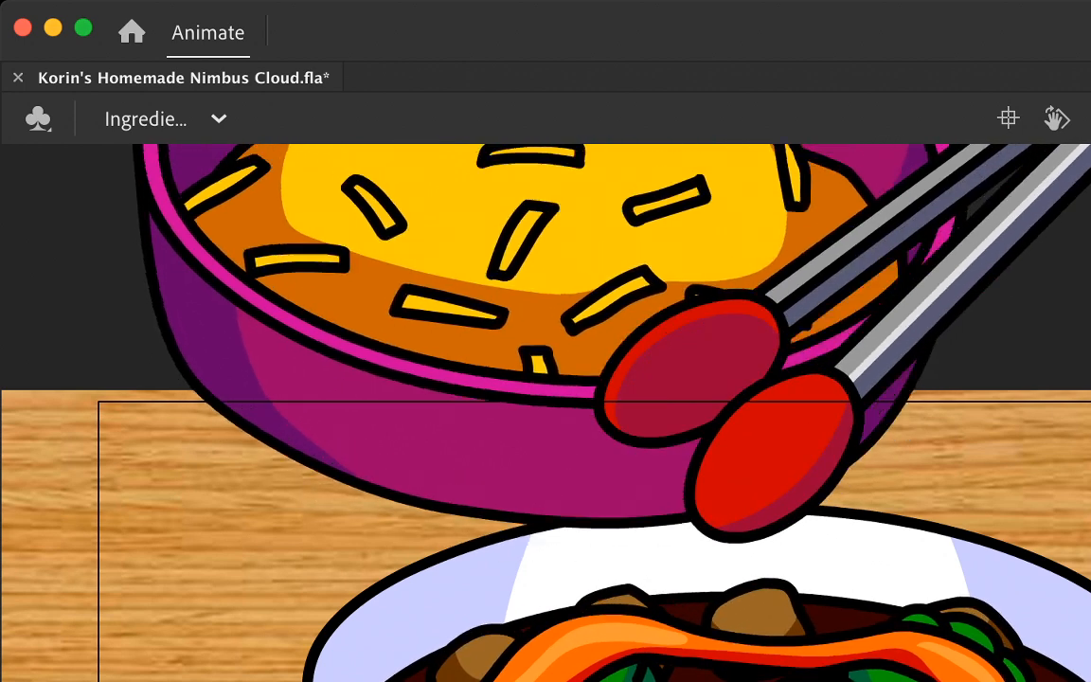
key("comma")
key("comma")
key("comma")
key("comma")
key("period")
key("period")
key("comma")
key("comma")
key("comma")
key("comma")
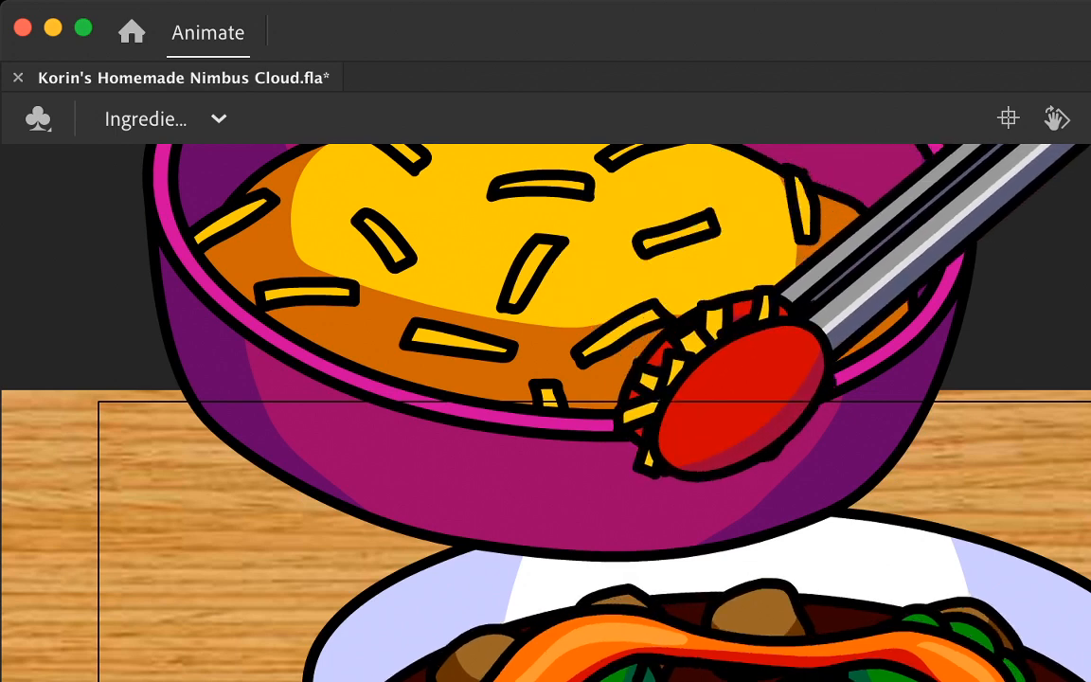
key("period")
key("period")
key("period")
key("period")
key("comma")
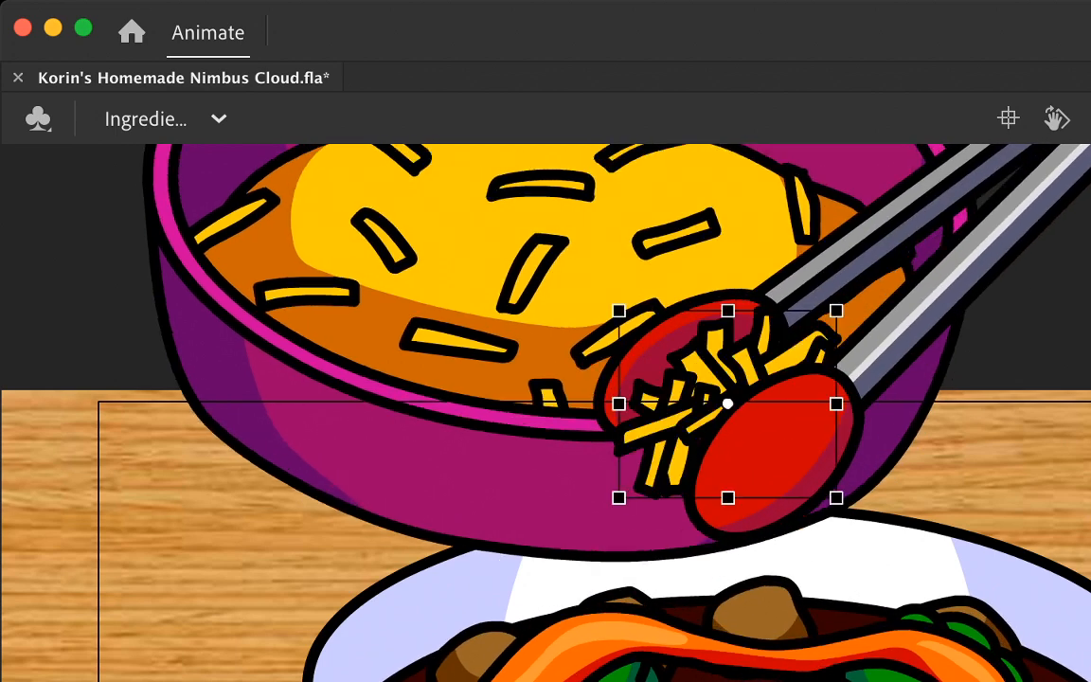
Step: Move the back tong arm up over the raised cheese bowl's front rim on the frame after the cheese is released
key("period")
key("period")
key("period")
key("period")
key("period")
key("period")
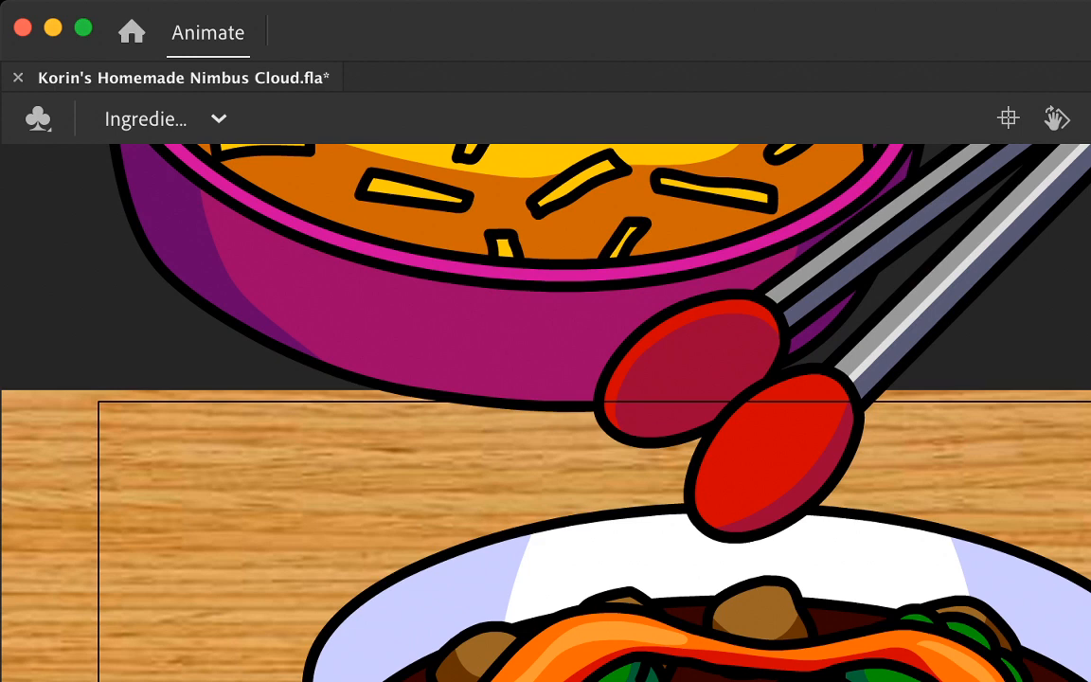
key("period")
key("period")
key("period")
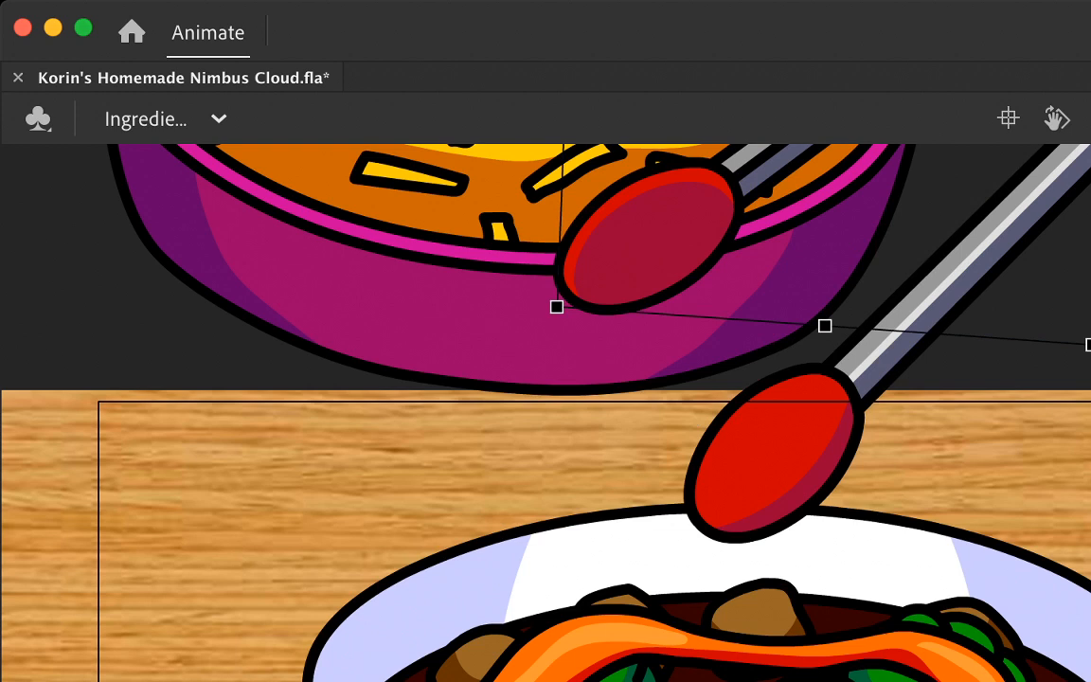
Step: Raise the front tong arm beside the back arm at the raised bowl's front right rim, matching the neighbouring frame
key("period")
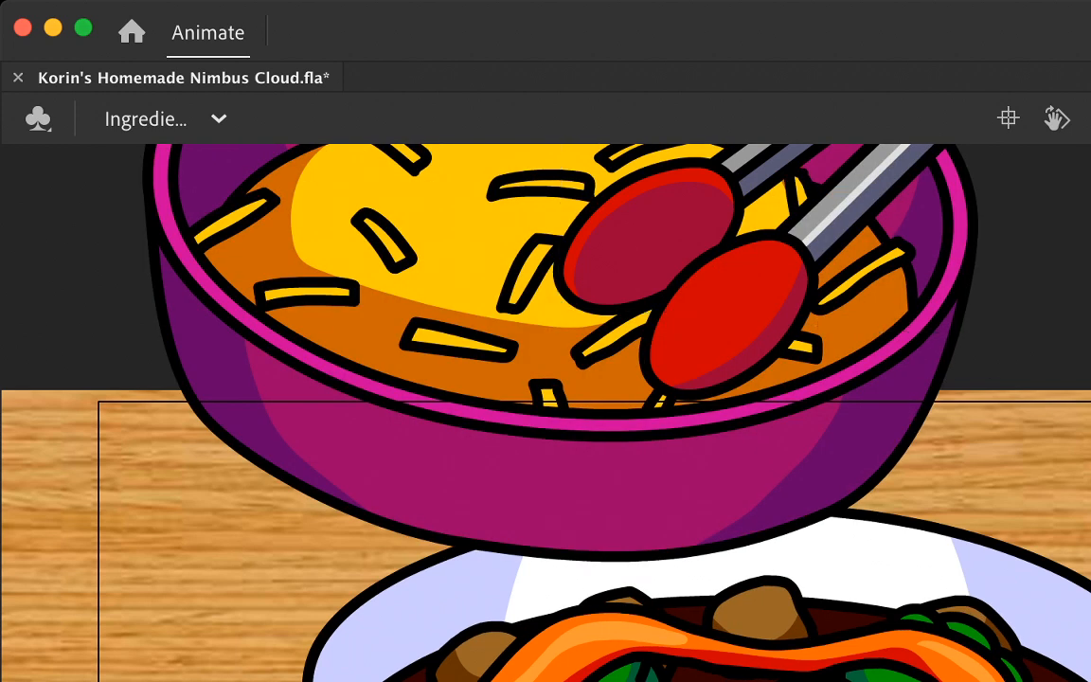
left_click(729, 312)
key("comma")
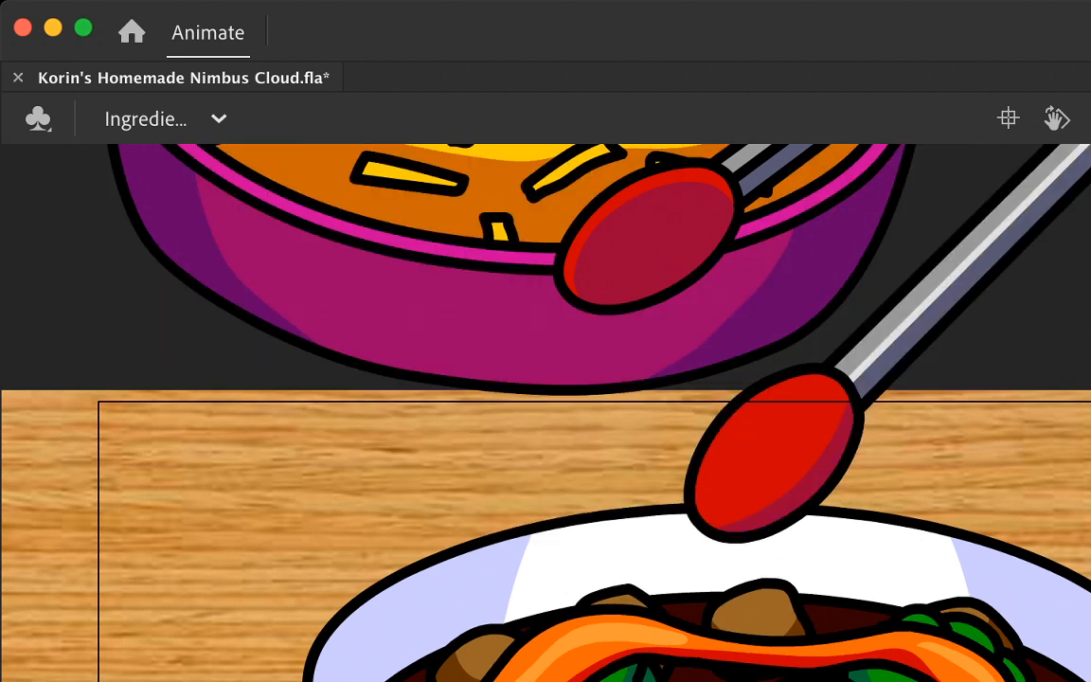
left_click(653, 237)
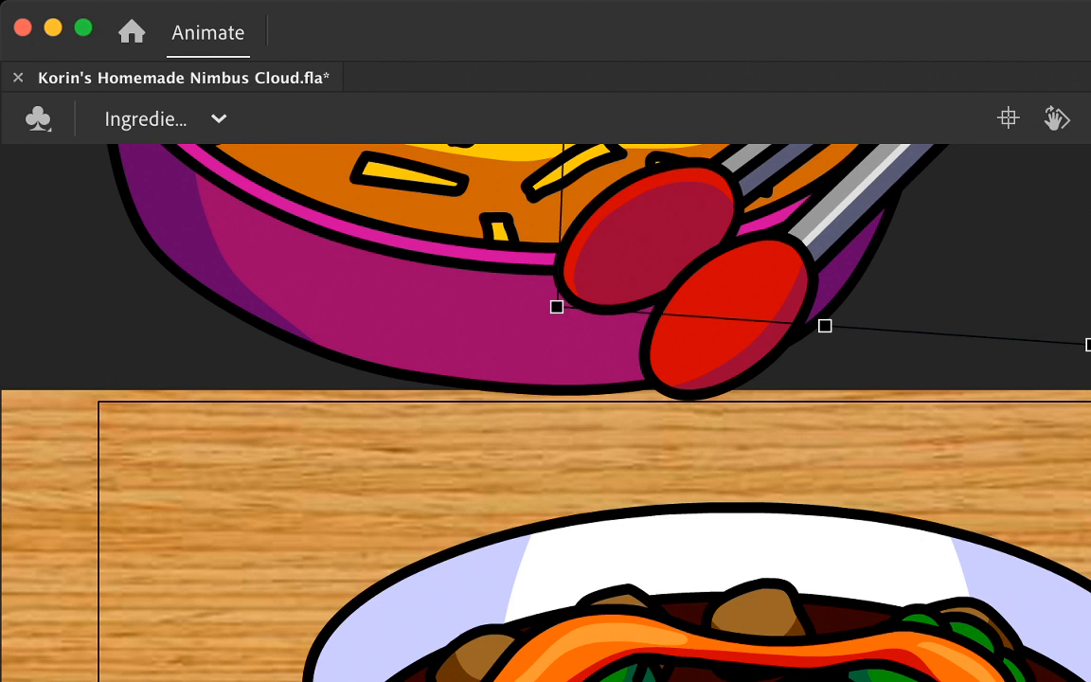
left_click(729, 312)
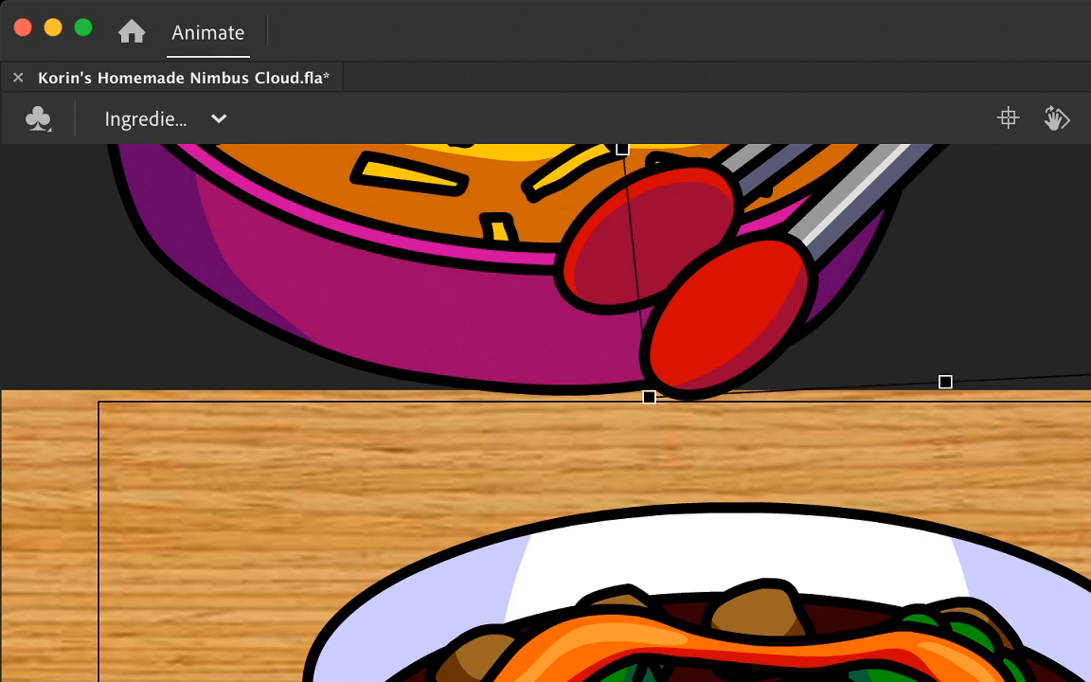
Step: Clear the cheese bowl and both tong arms from the frames after the raised-tongs pose
key("period")
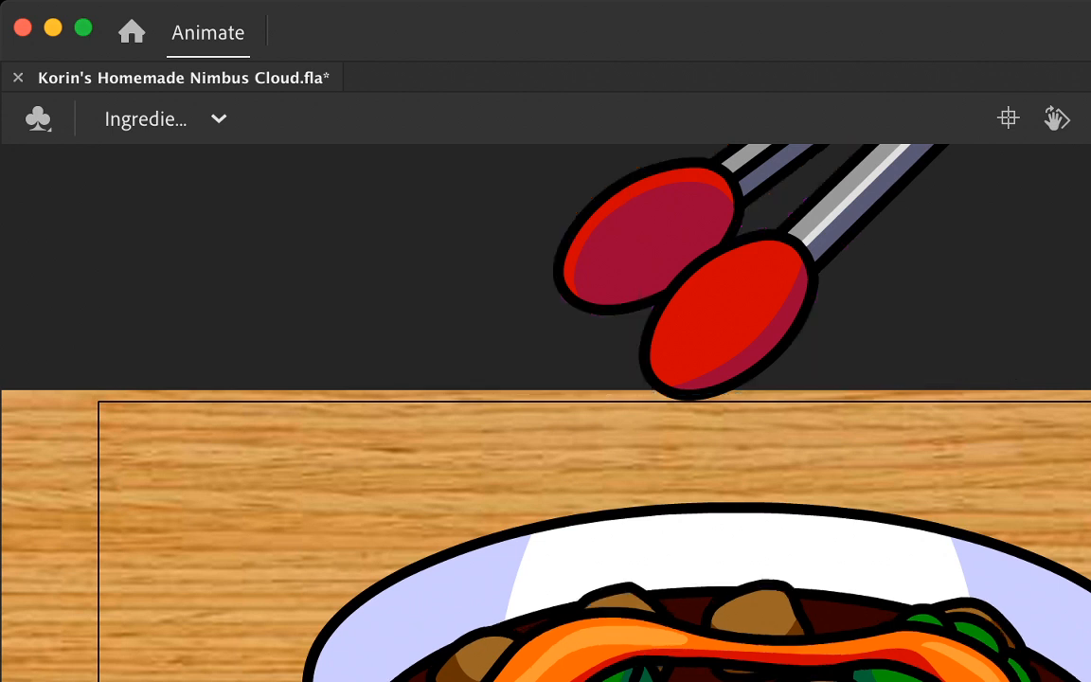
key("period")
key("period")
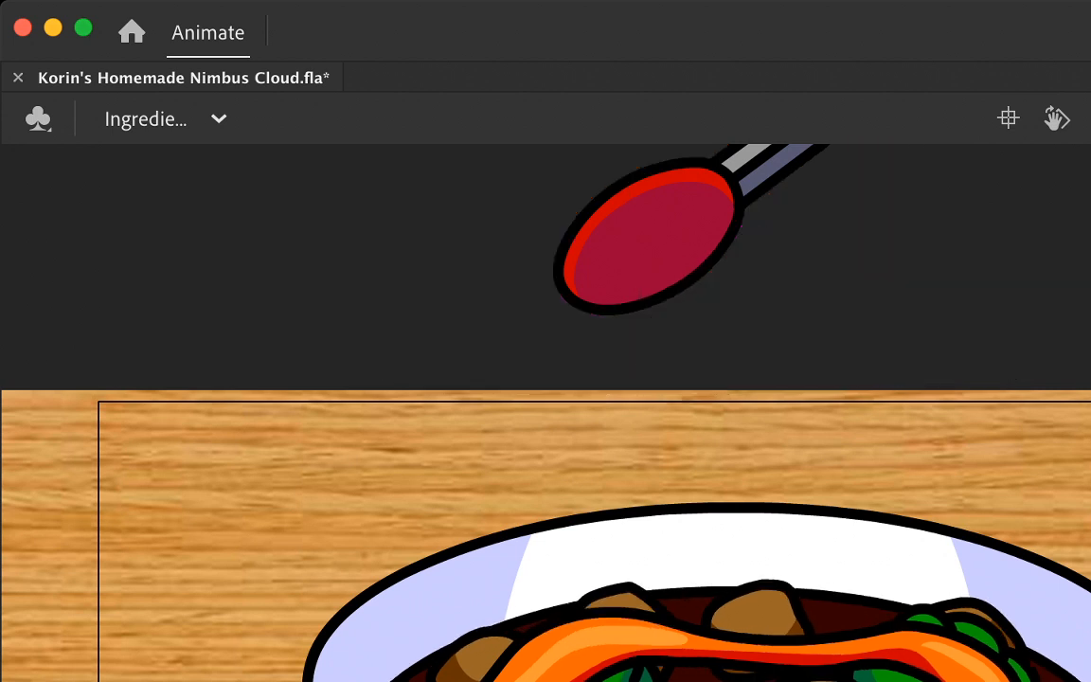
key("period")
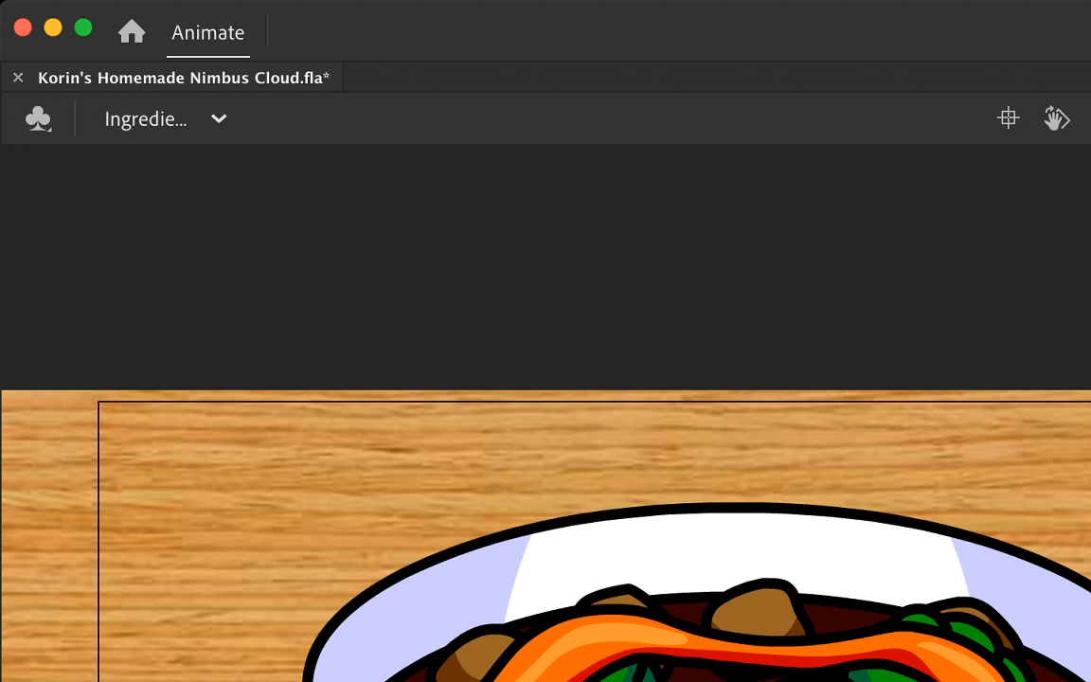
Step: Step through the sequence from the closed tongs gripping cheese to the open tongs and inspect the whole composition
key("period")
key("period")
key("period")
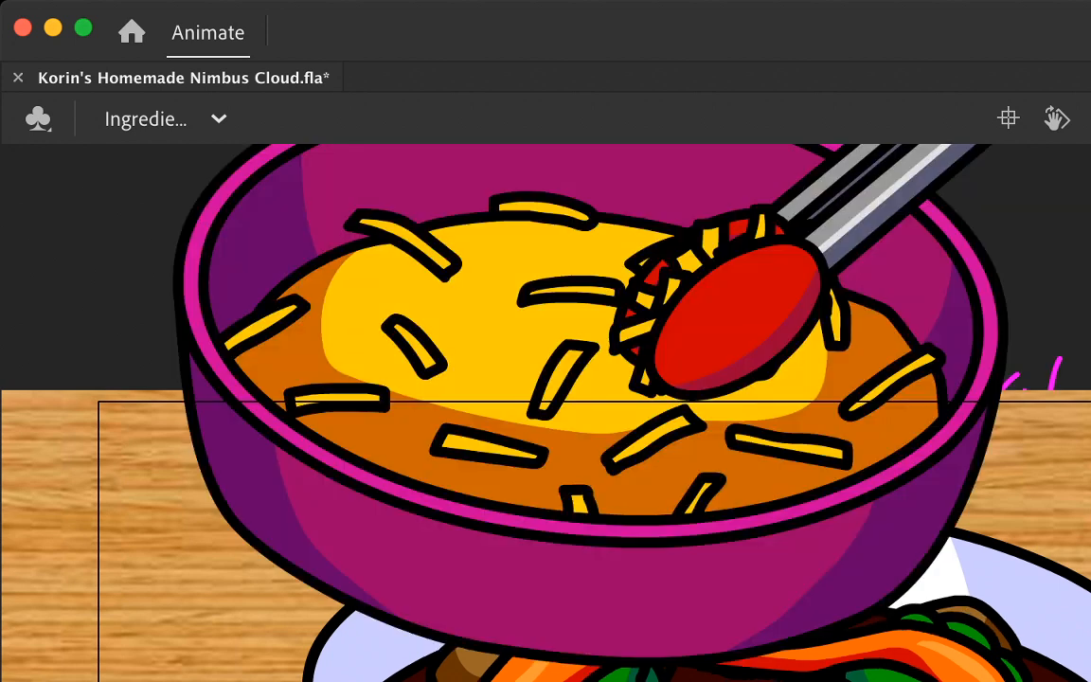
key("period")
key("period")
key("period")
key("period")
key("period")
key("period")
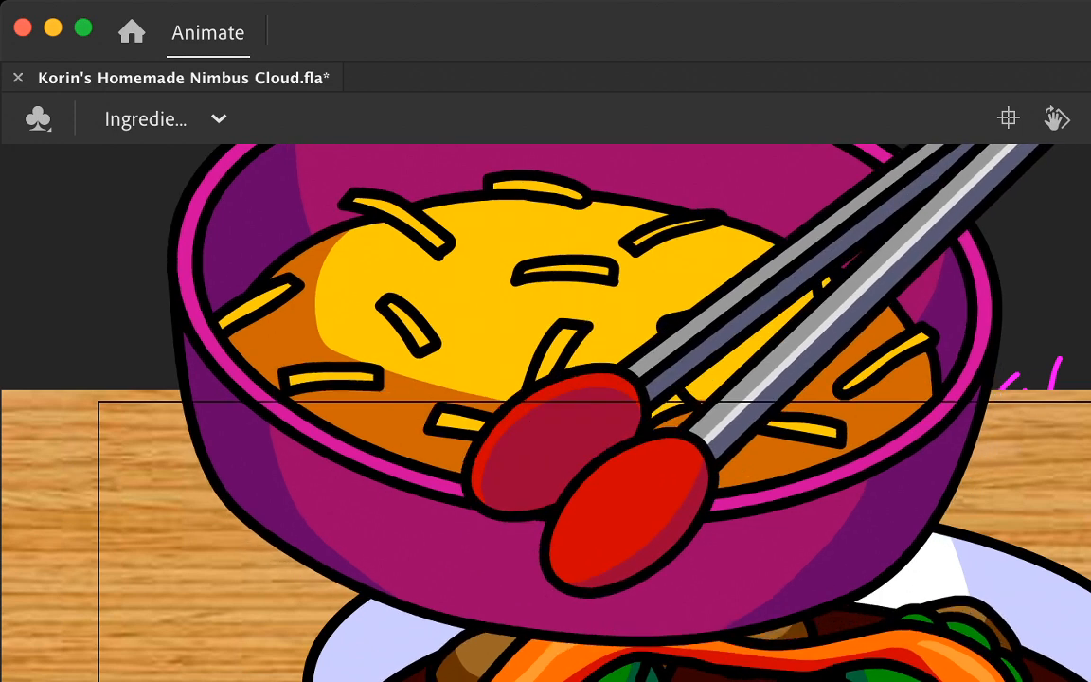
key("super+minus")
key("super+minus")
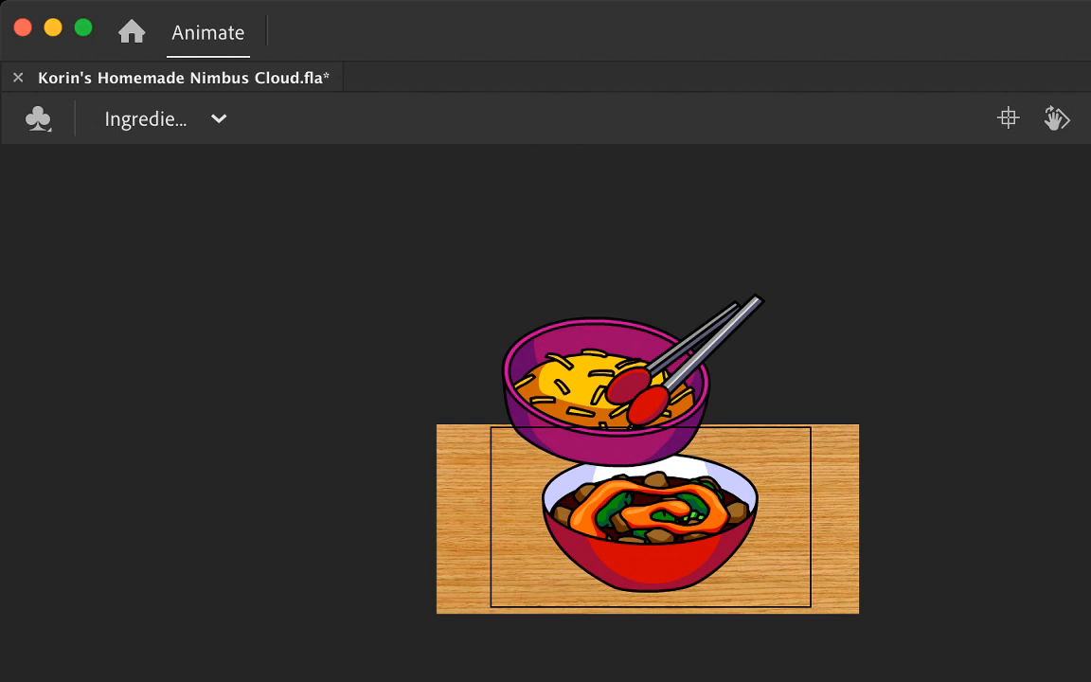
Step: Lower the cheese bowl beneath the raised open tong arms on a neighbouring frame, playing the animation to judge the motion
left_click(673, 352)
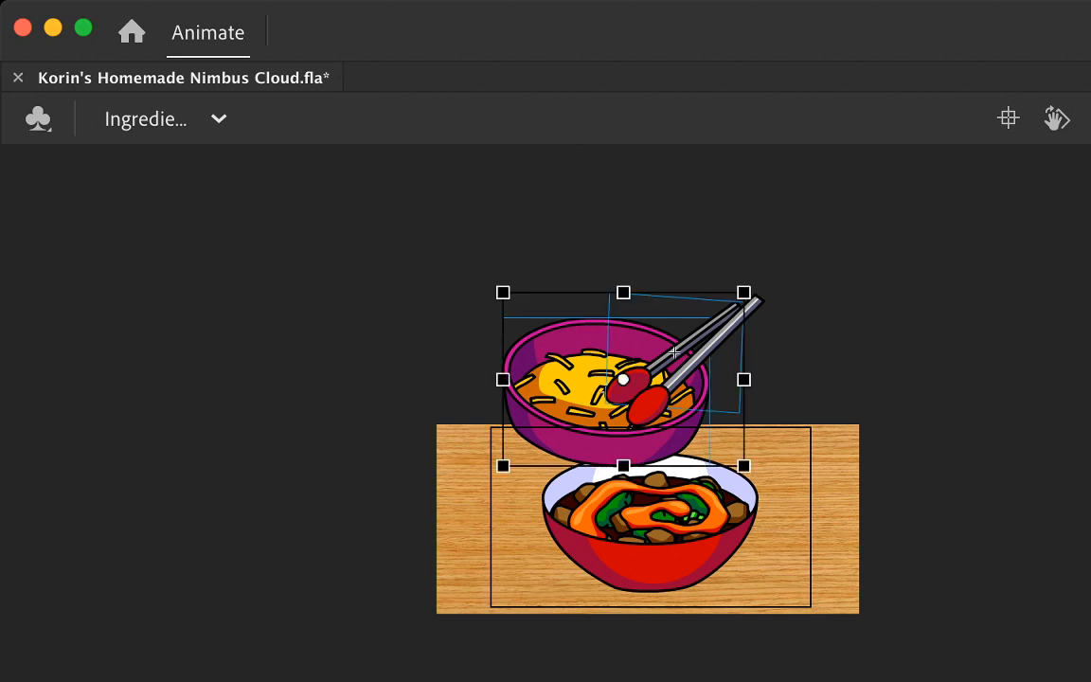
key("Return")
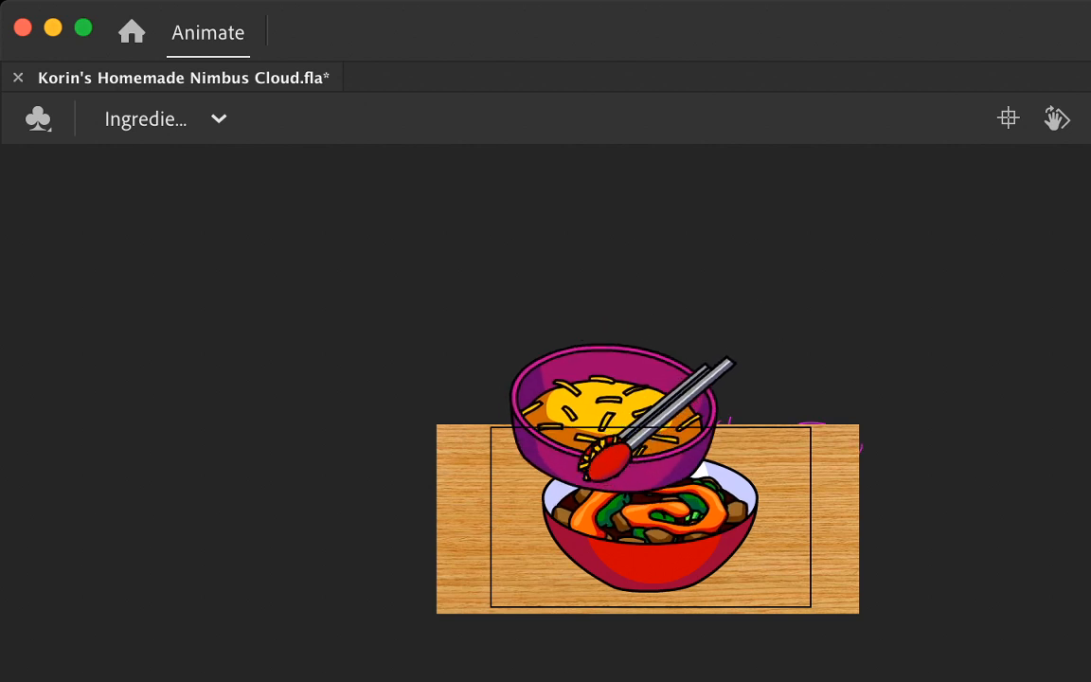
key("Return")
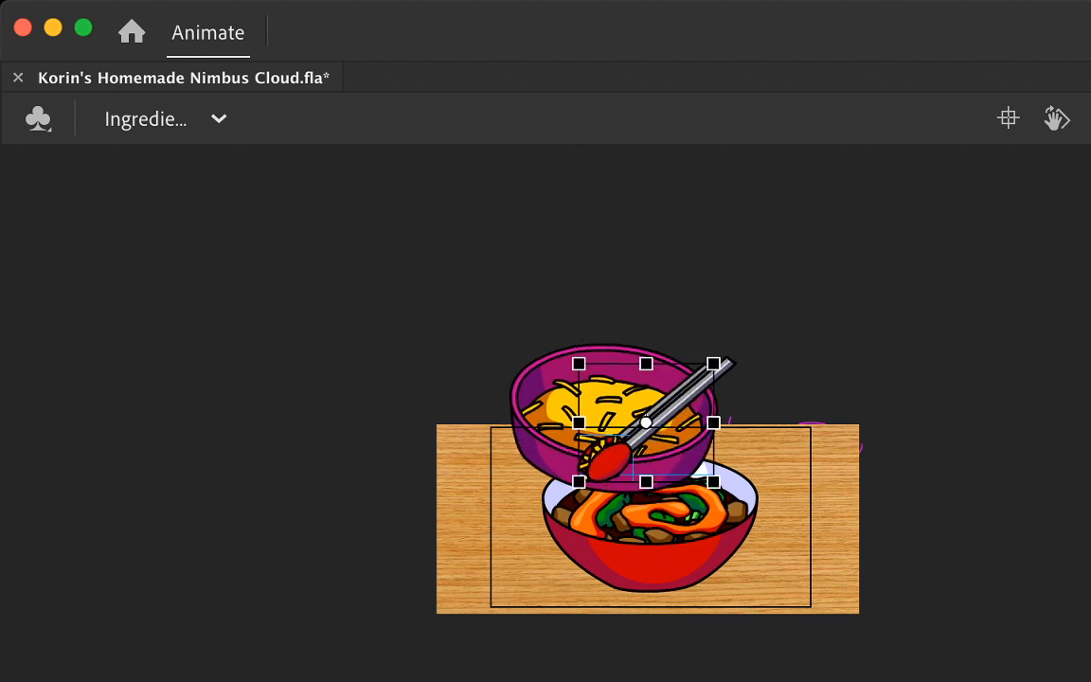
key("period")
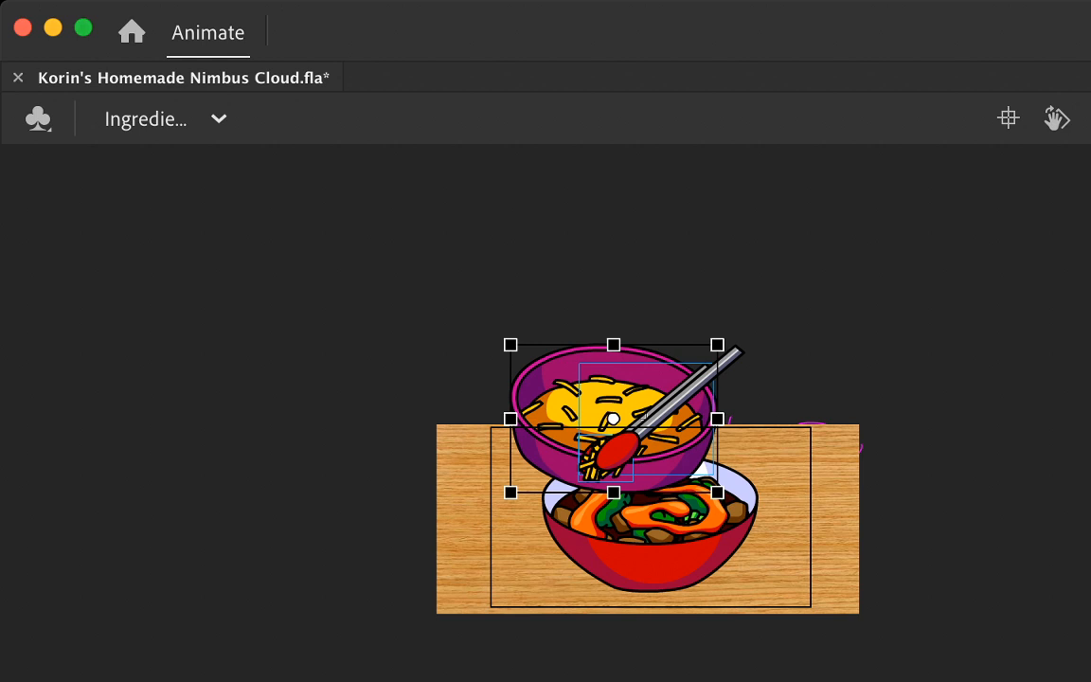
key("Return")
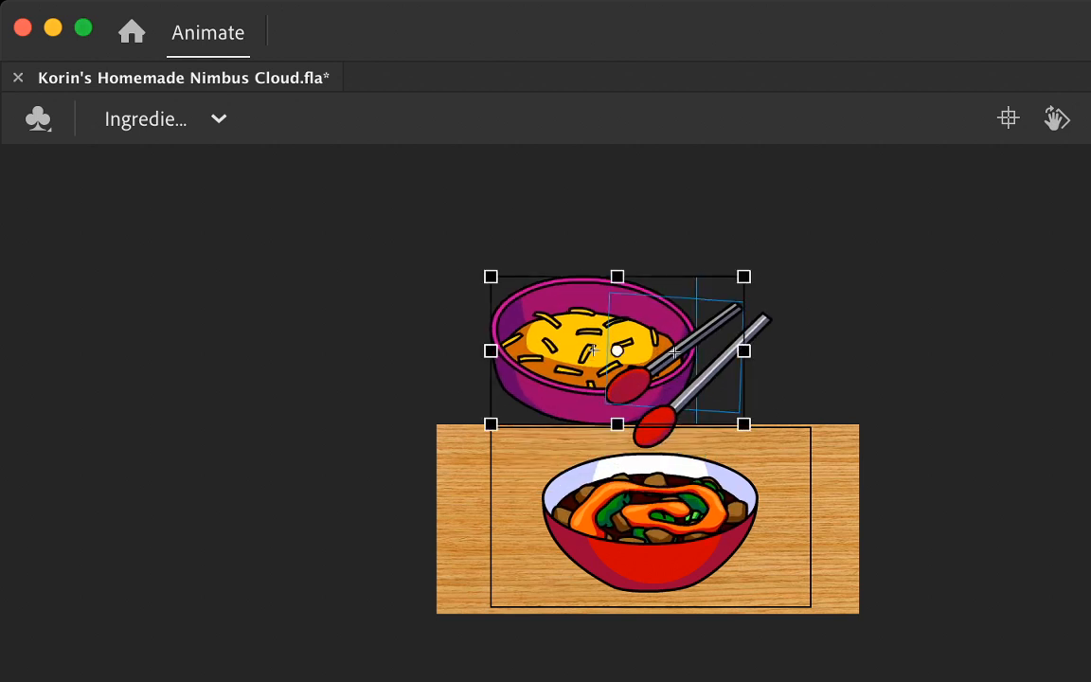
key("Return")
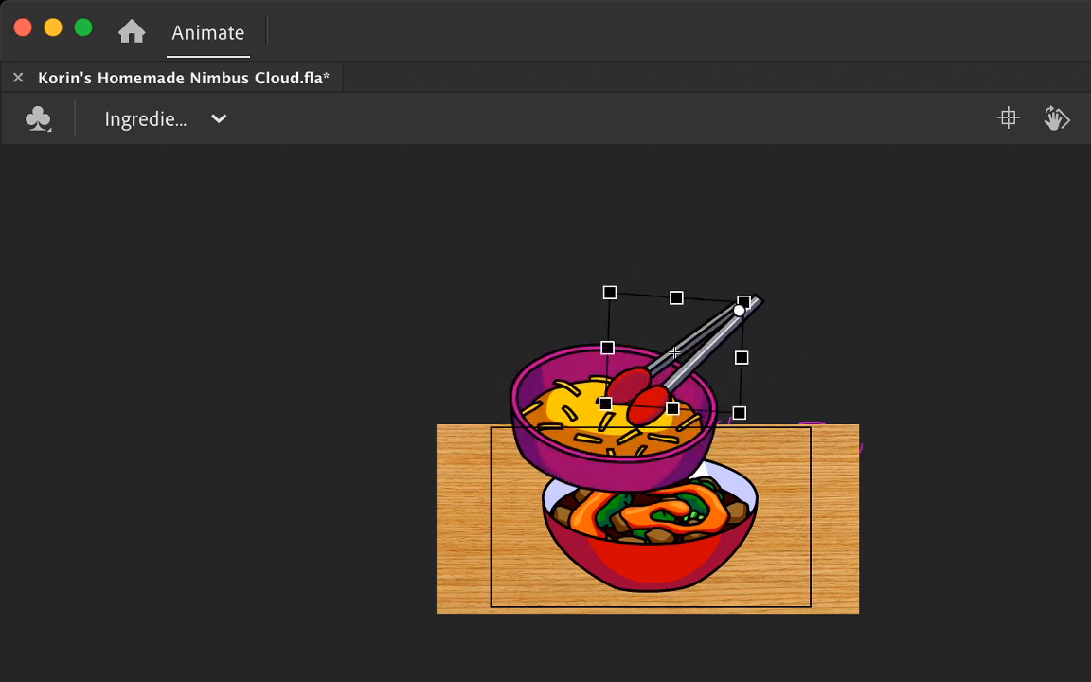
Step: Undo the last two pose changes on the lowered-bowl frame and replay the animation
key("super+z")
key("super+z")
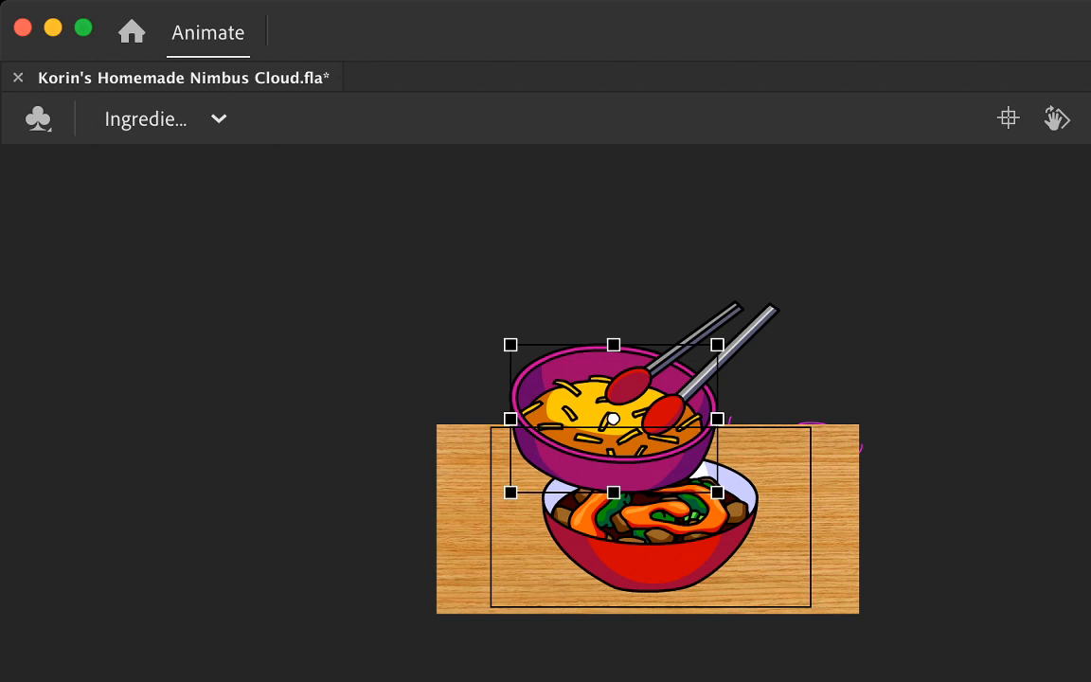
key("Return")
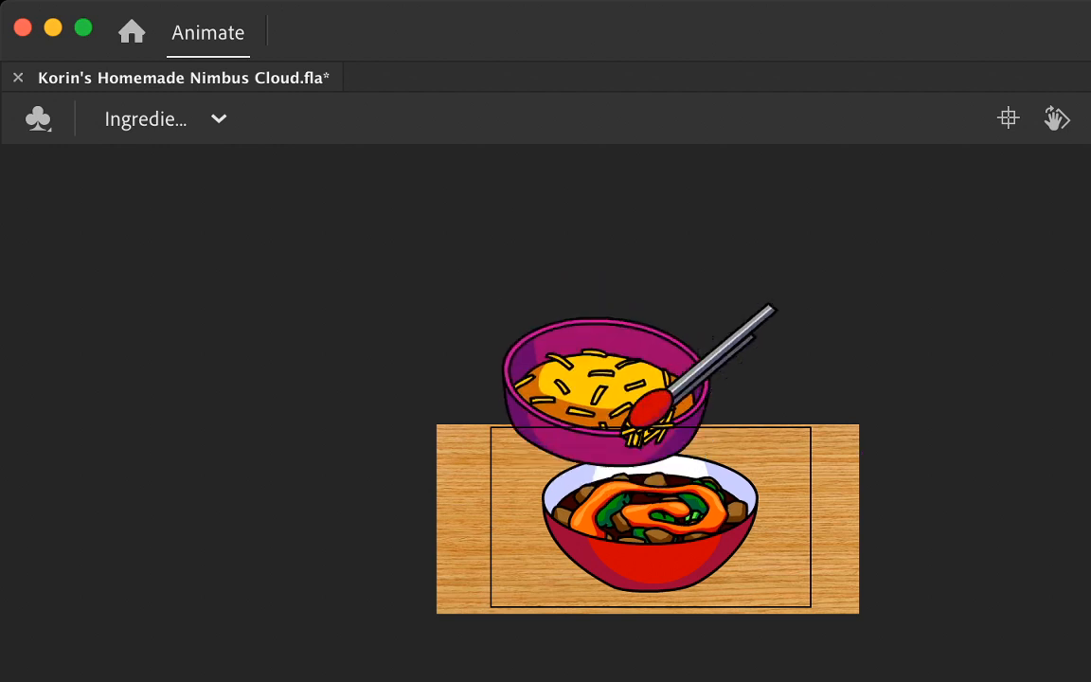
Step: Play the cheese-dropping sequence repeatedly and compare neighbouring frames to check the timing of the bowl and tongs
key("Return")
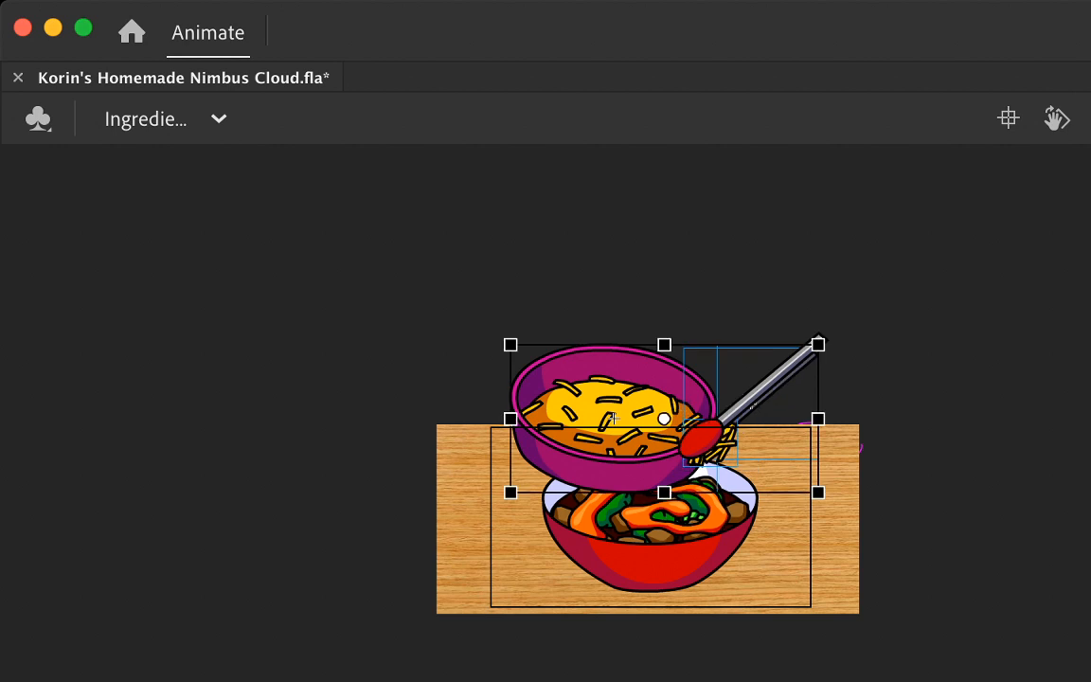
key("Return")
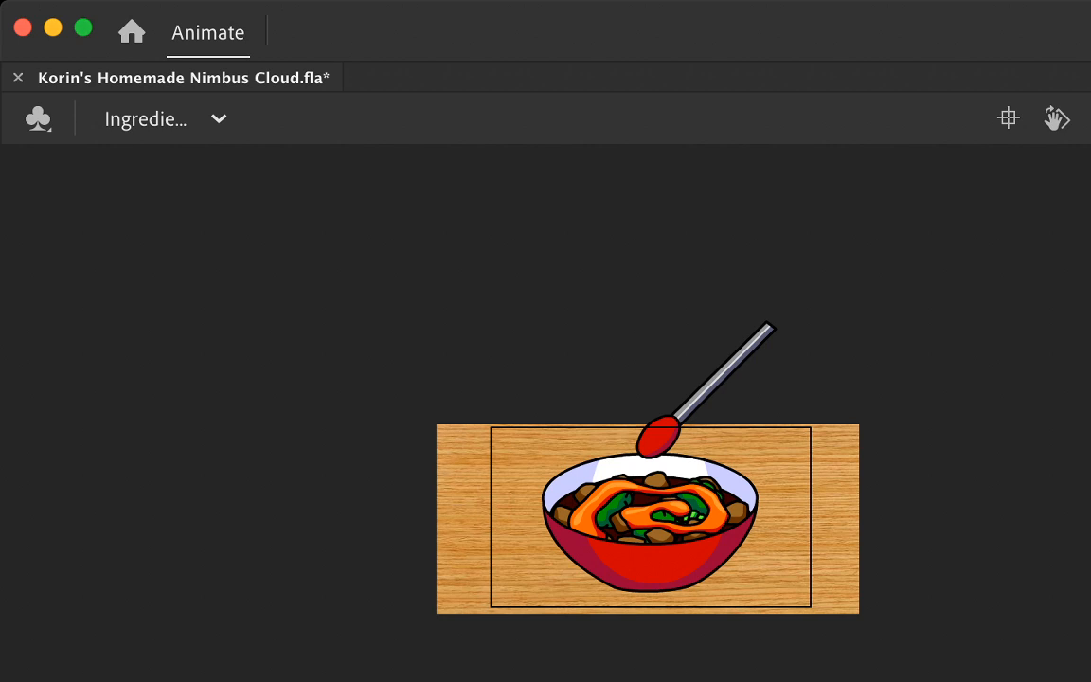
key("comma")
key("comma")
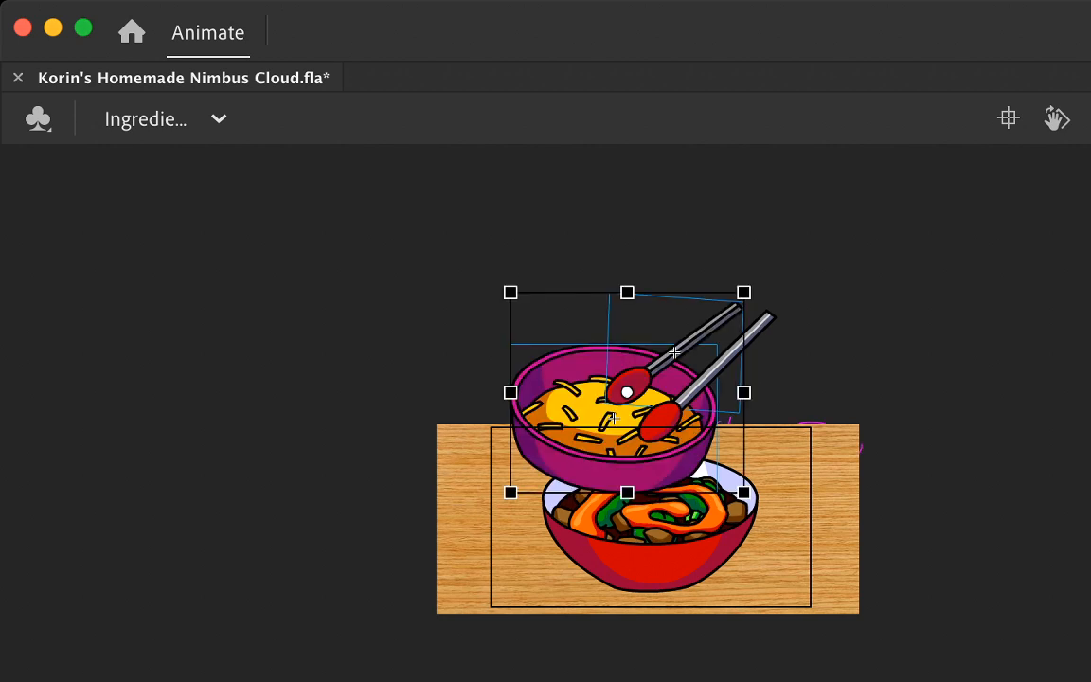
key("Return")
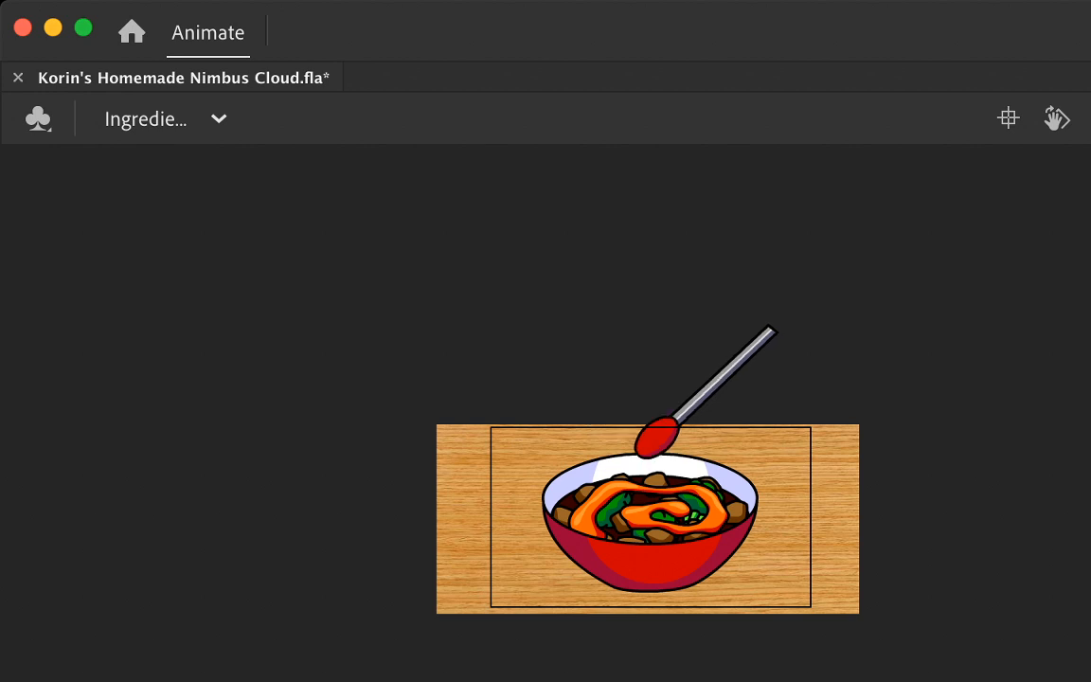
key("Return")
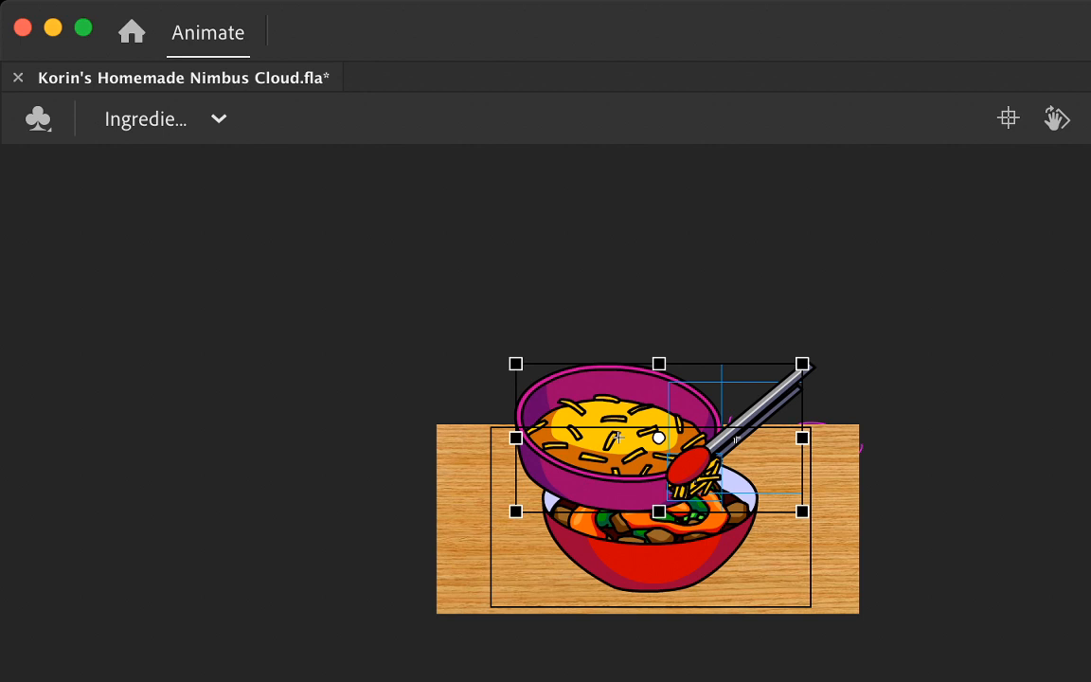
key("Return")
key("Return")
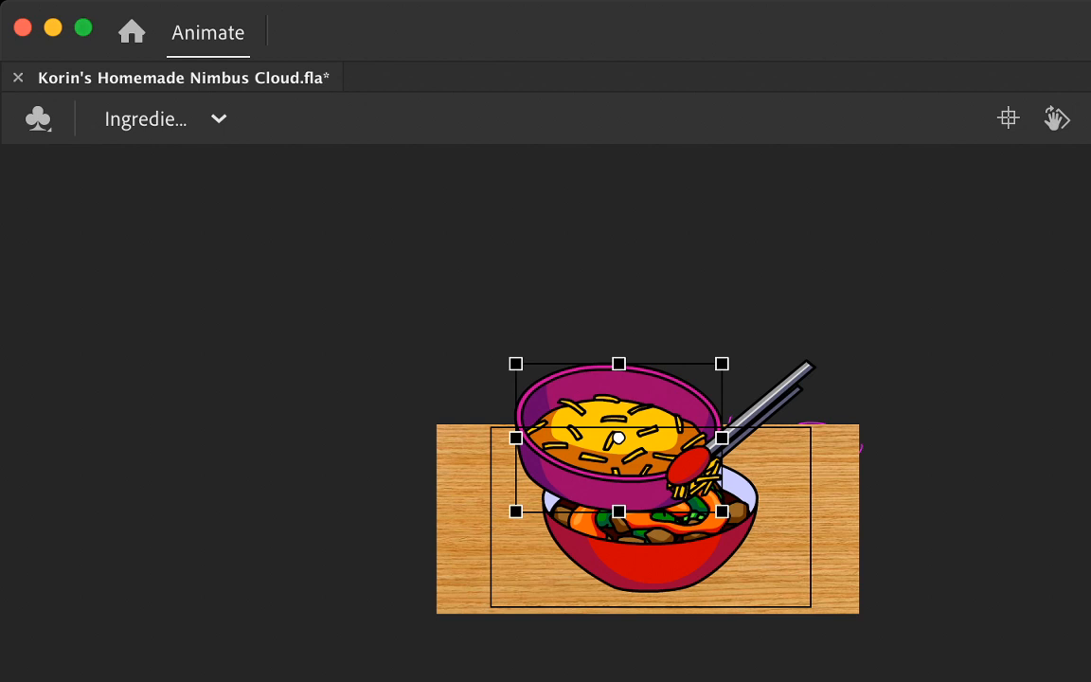
Step: Rotate the back tong arm toward the front arm at the lowered bowl's right rim and paste the cheese clump in place between them
key("Return")
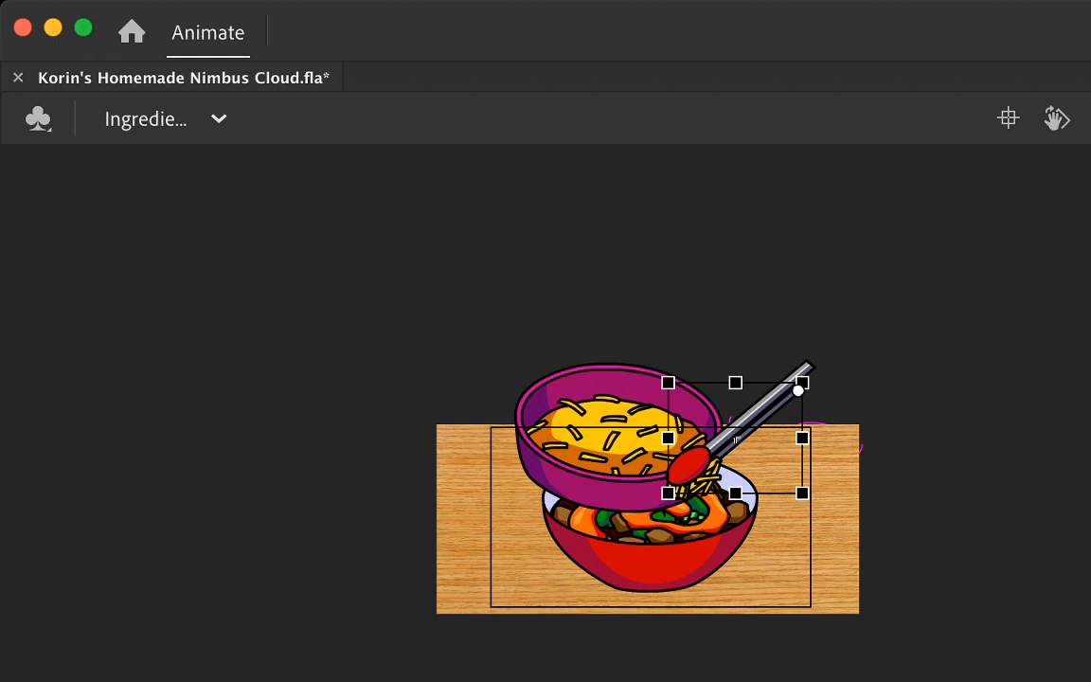
key("Return")
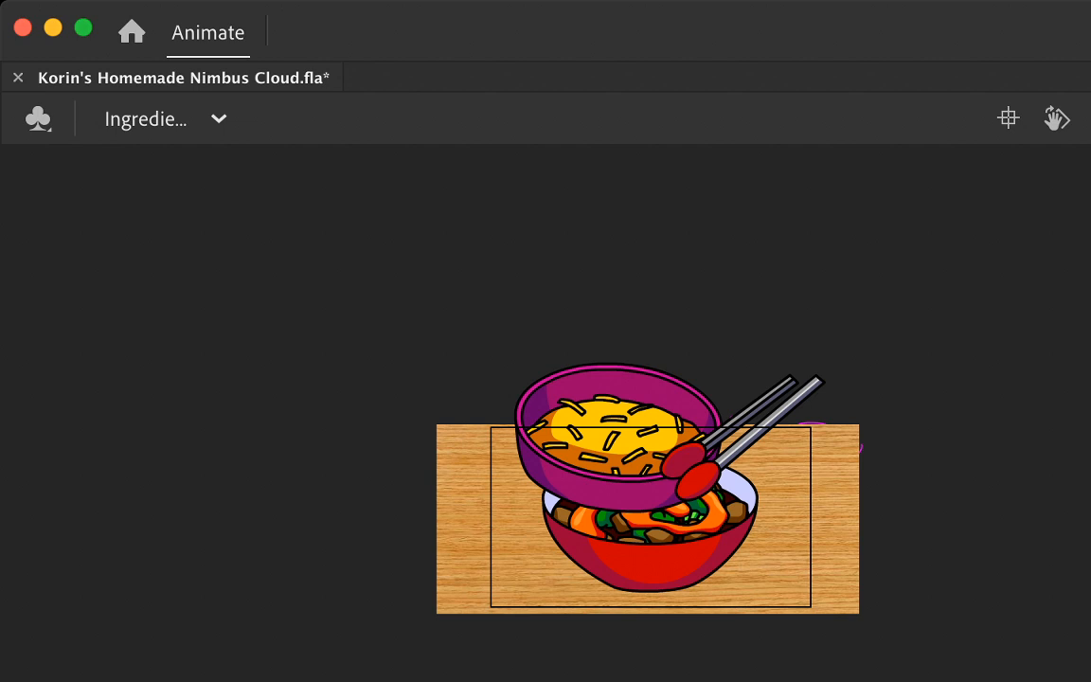
key("Return")
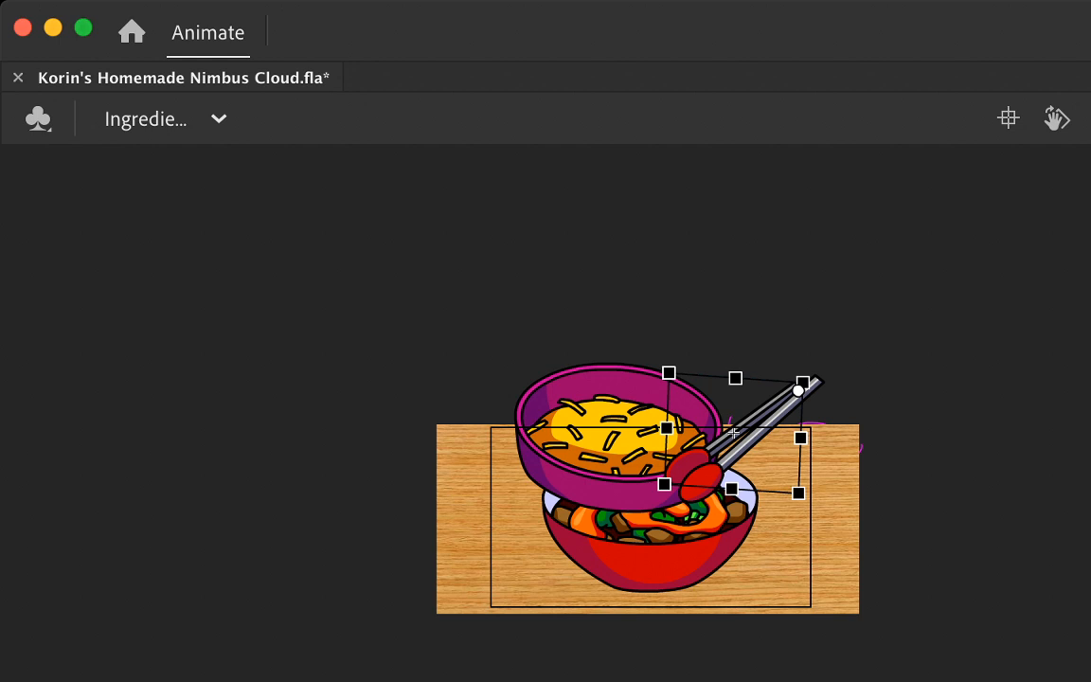
key("super+shift+v")
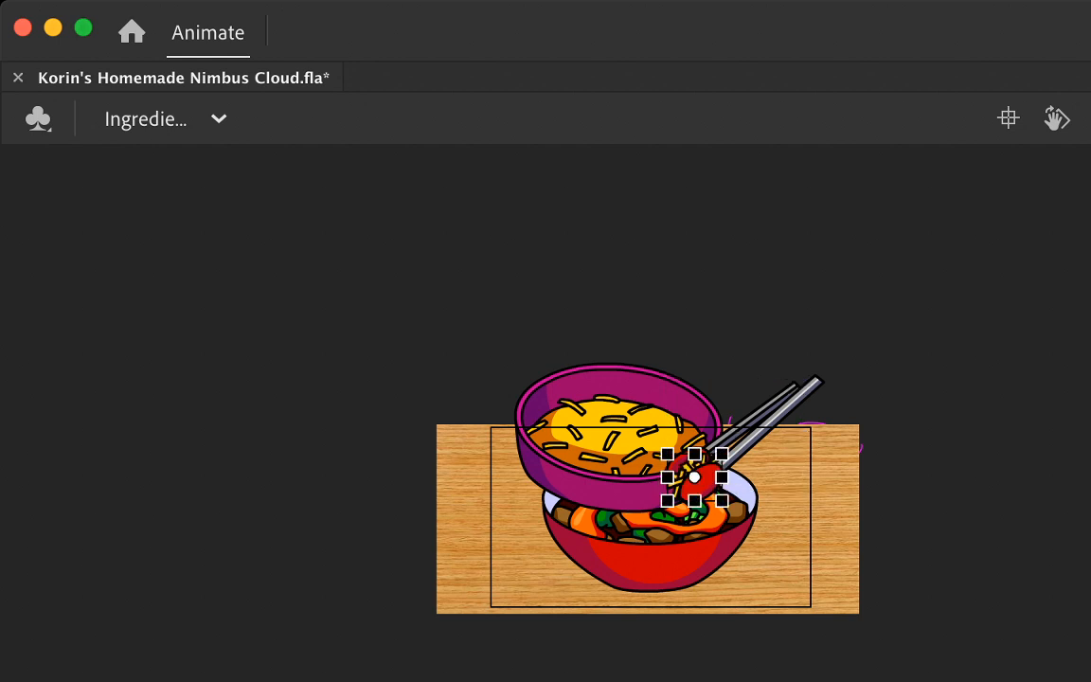
Step: Step back through the preceding frames and replay the animation to check how the tongs open and close around the cheese
key("comma")
key("comma")
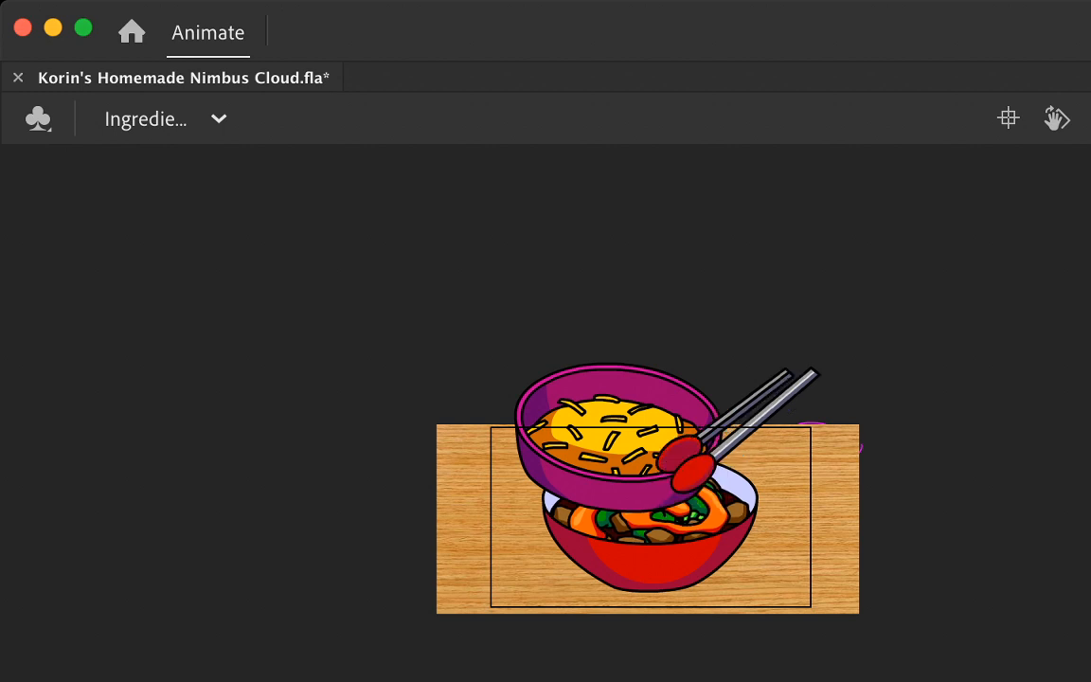
key("comma")
key("comma")
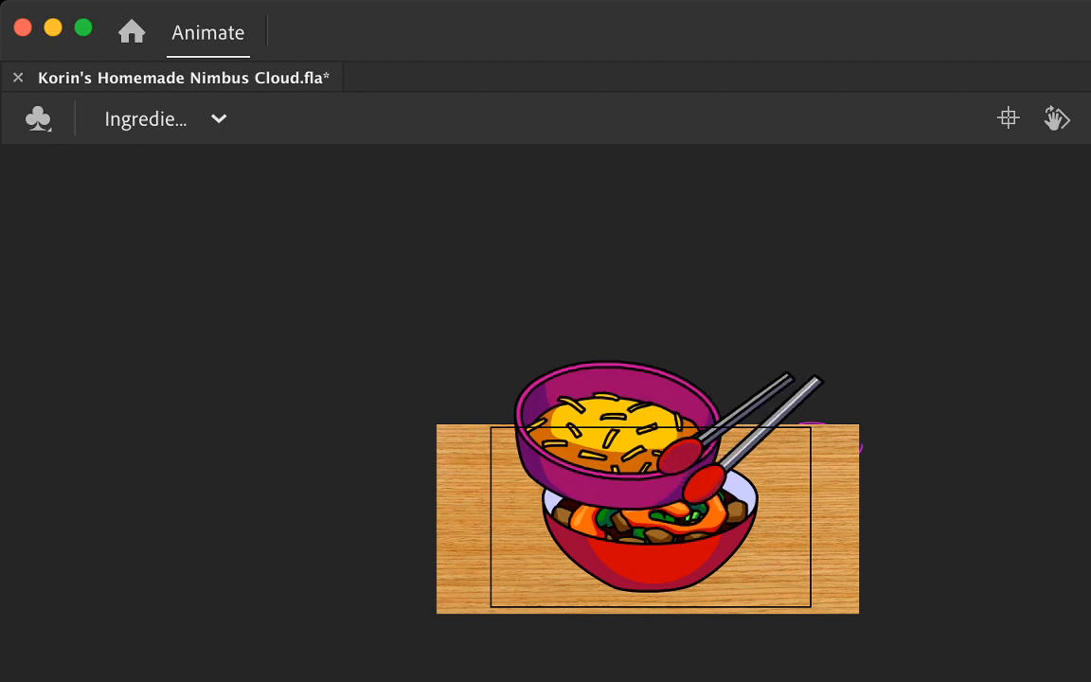
key("Return")
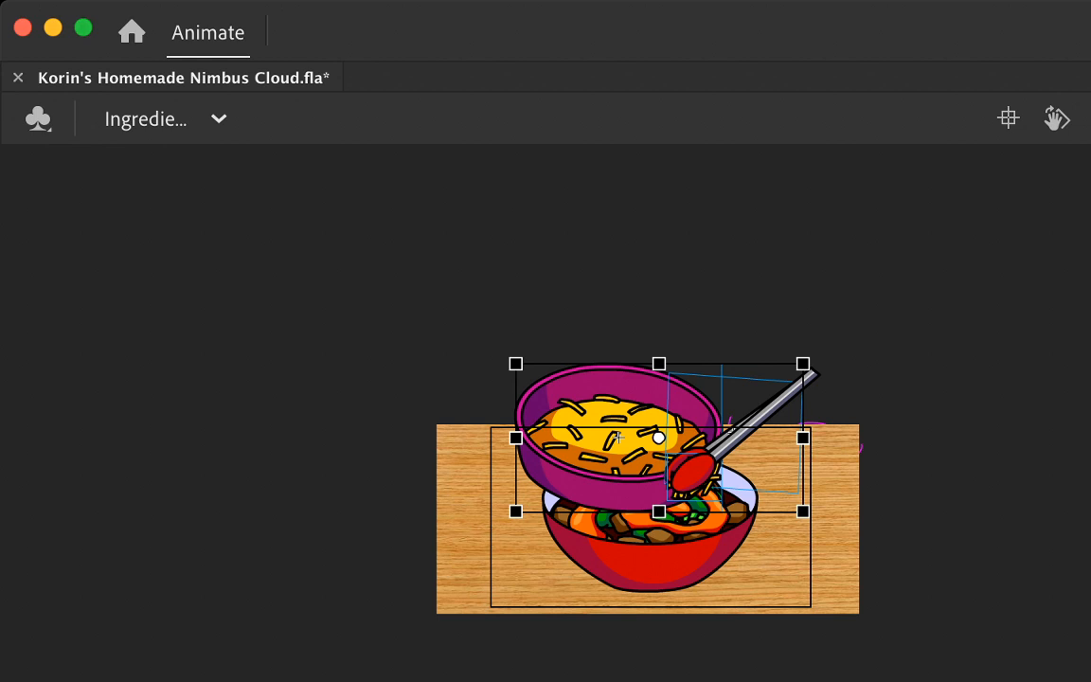
key("Return")
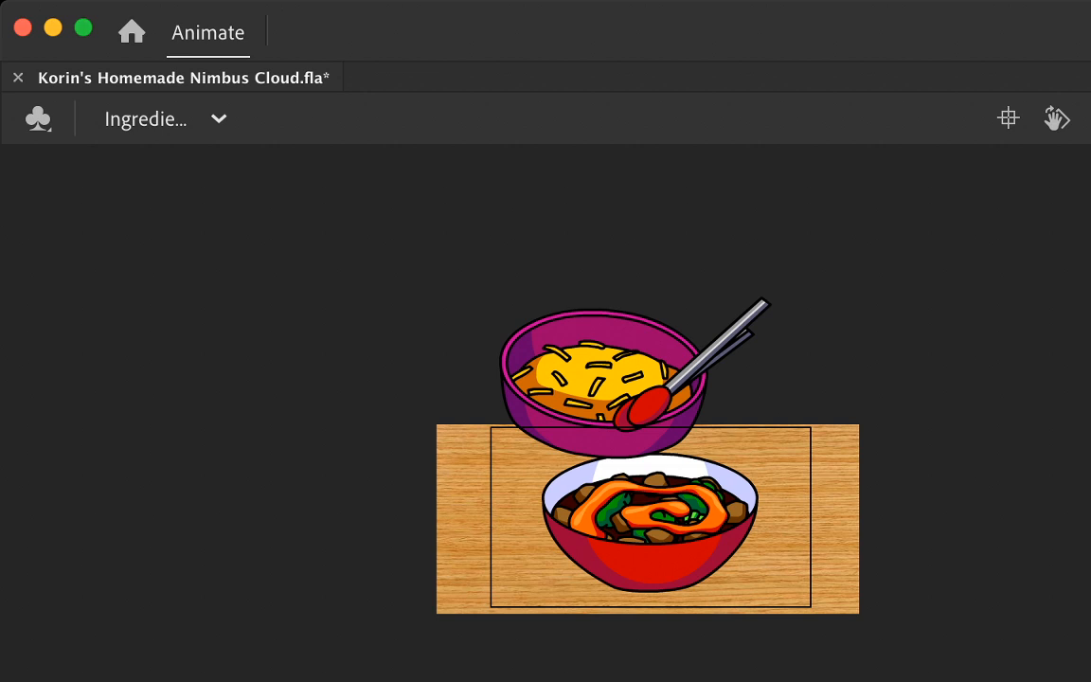
key("Return")
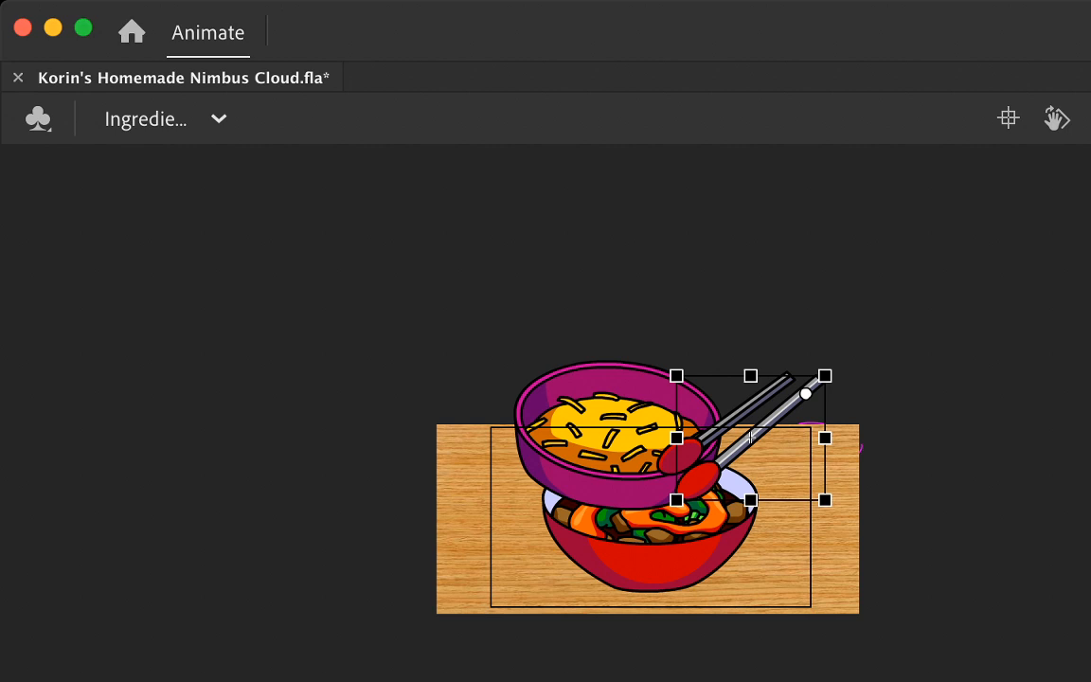
Step: Step through the cheese-dropping frames to compare the poses of the bowl, tongs and cheese clump
key(".")
key(".")
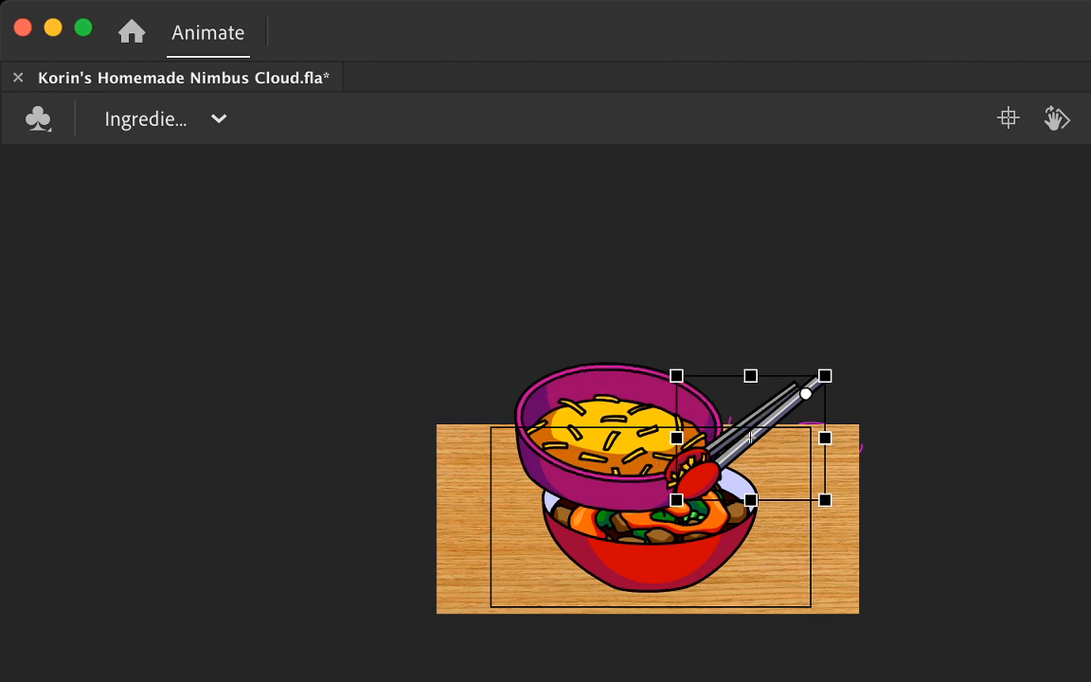
key(".")
key(".")
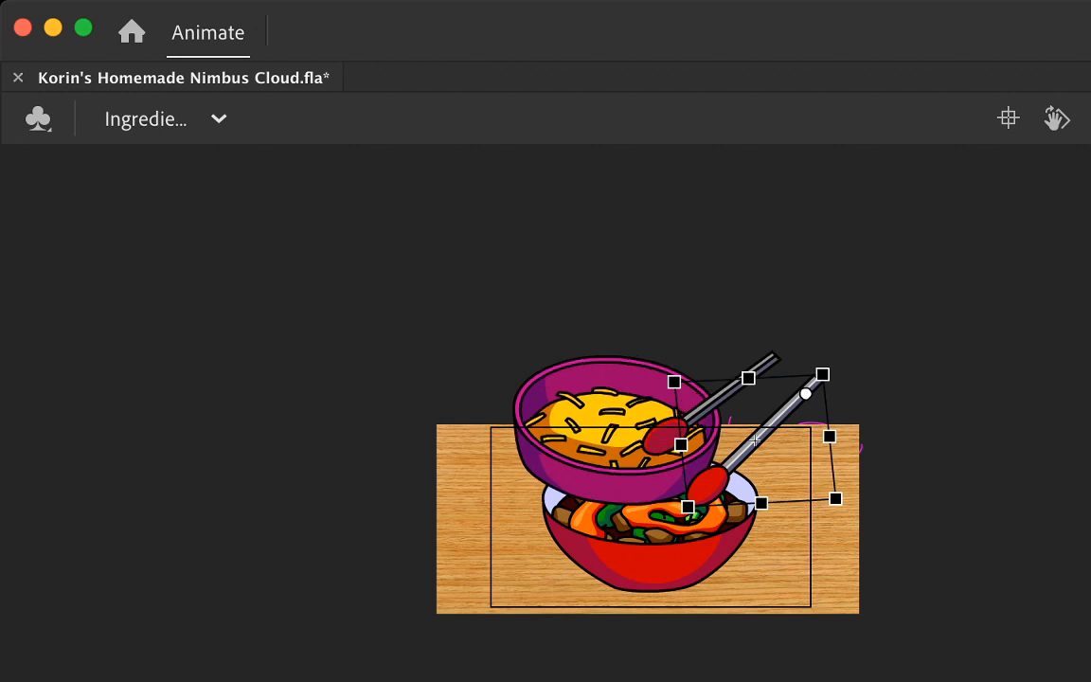
key(".")
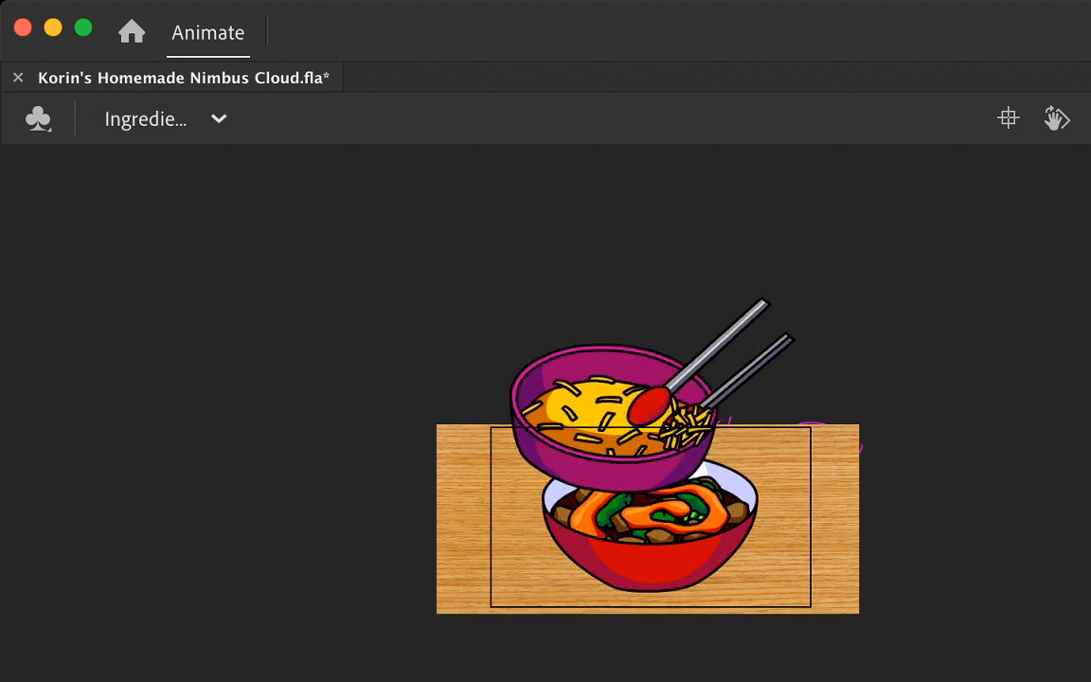
key(".")
key(".")
key(".")
key(".")
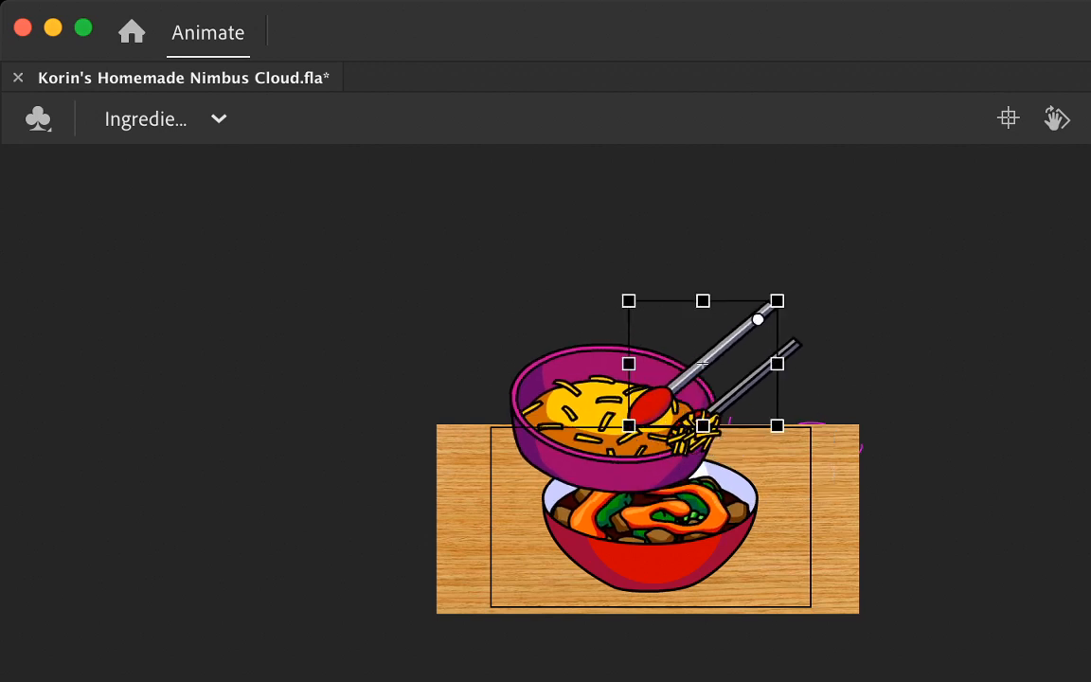
key(".")
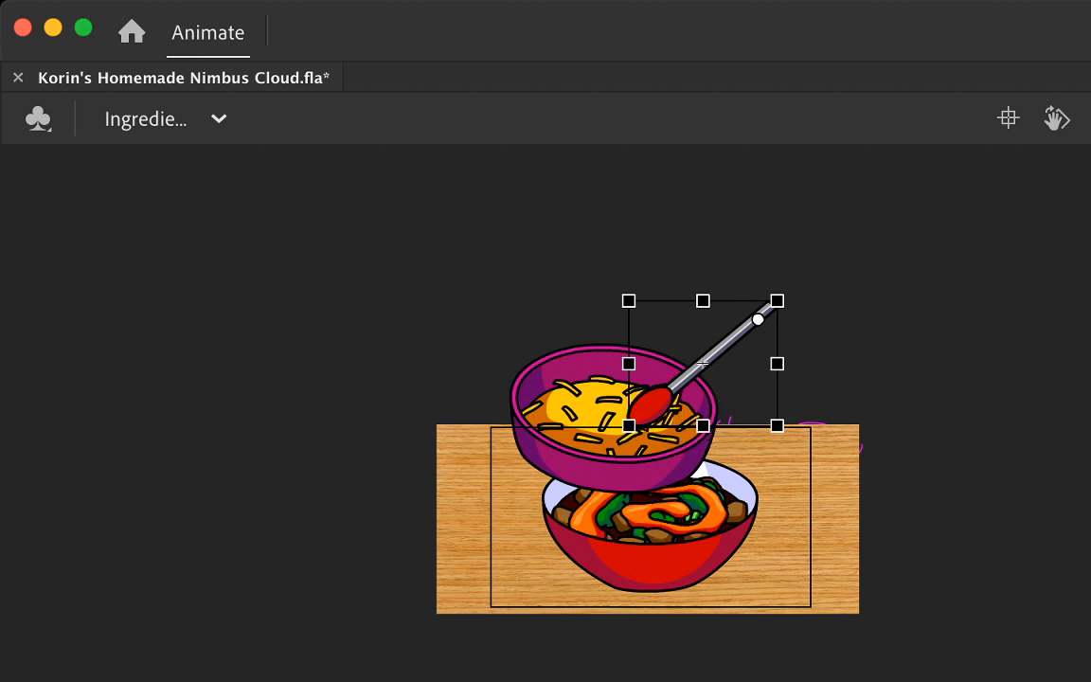
key(".")
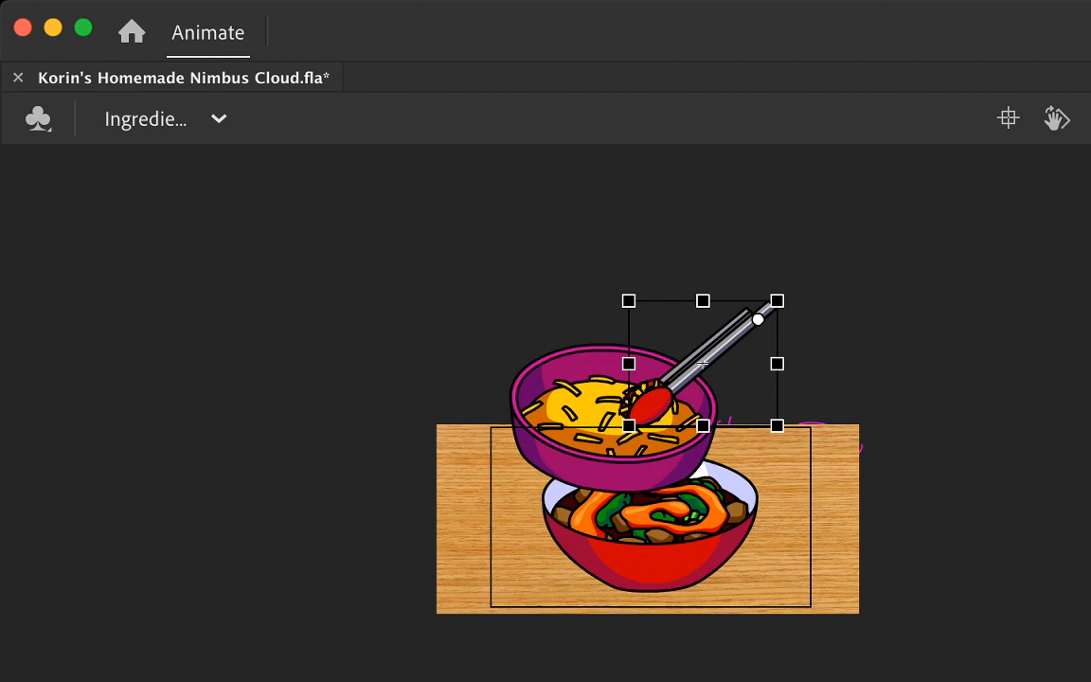
key(".")
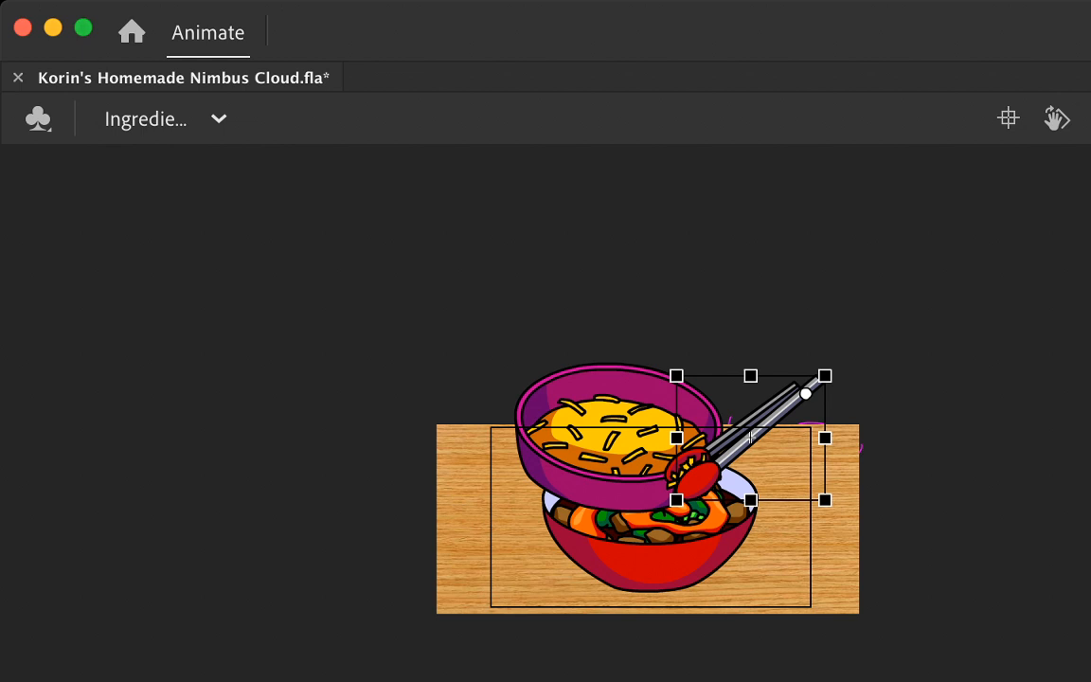
key(".")
key(".")
key(".")
key(".")
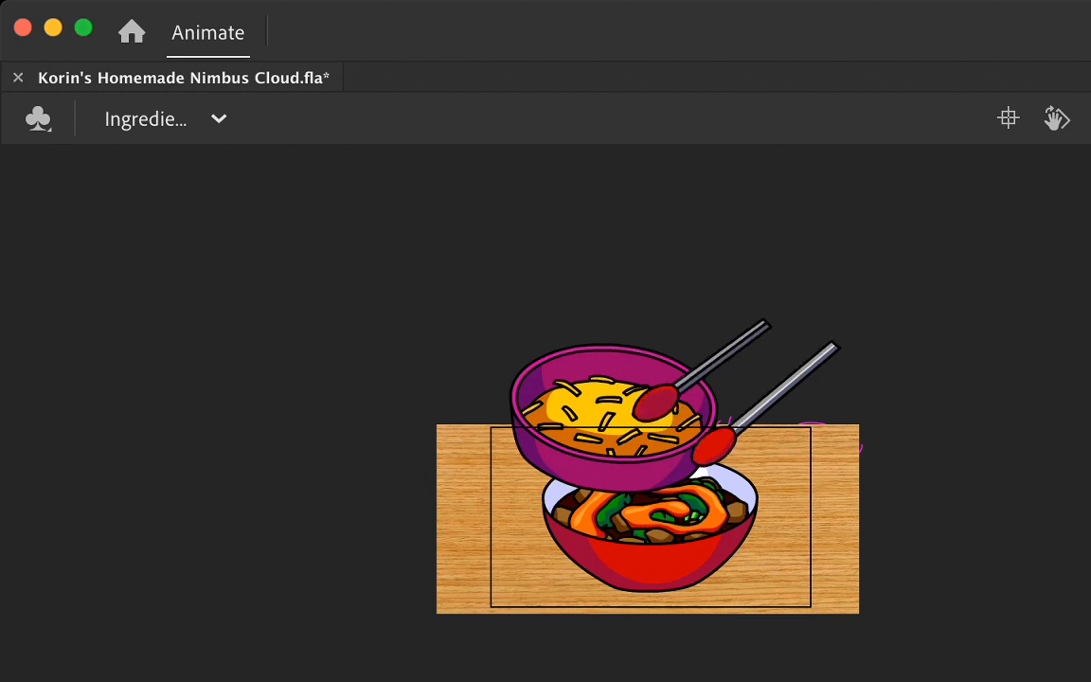
Step: Bring the front tong arm in beside the back arm over the cheese in the lowered bowl
left_click(781, 397)
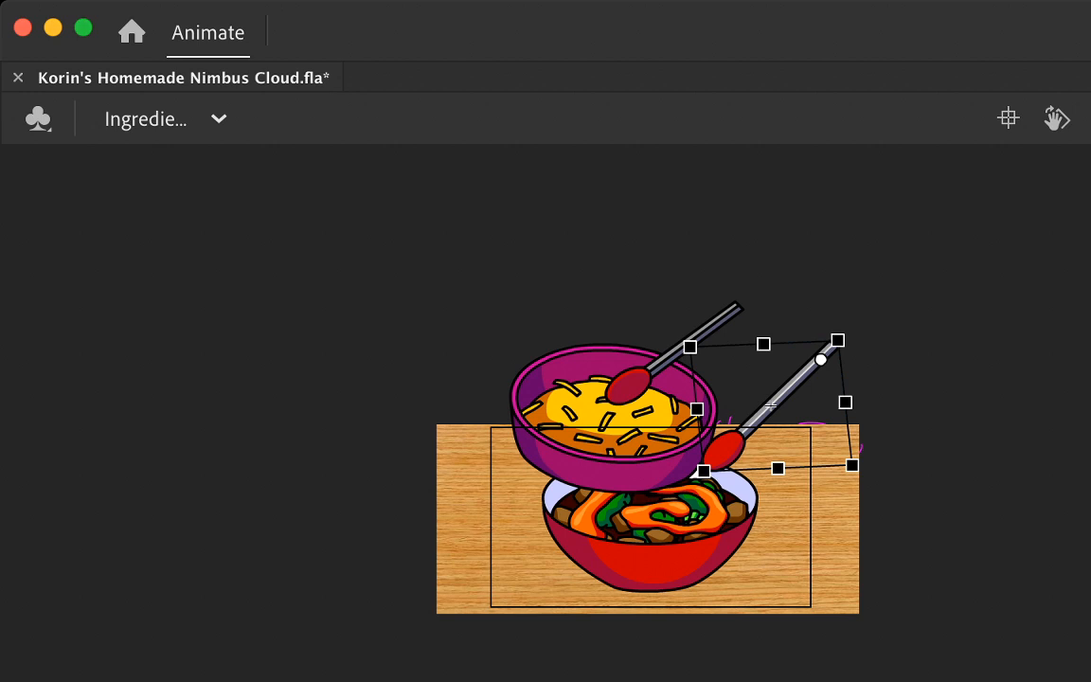
key(".")
key(".")
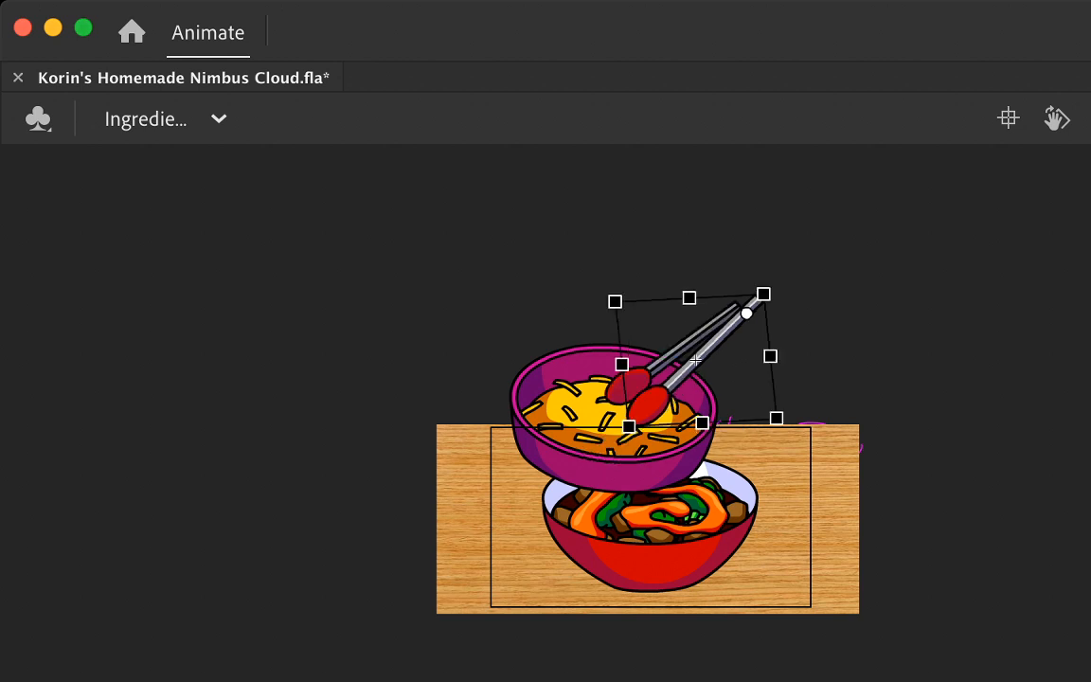
key(".")
key(".")
key(".")
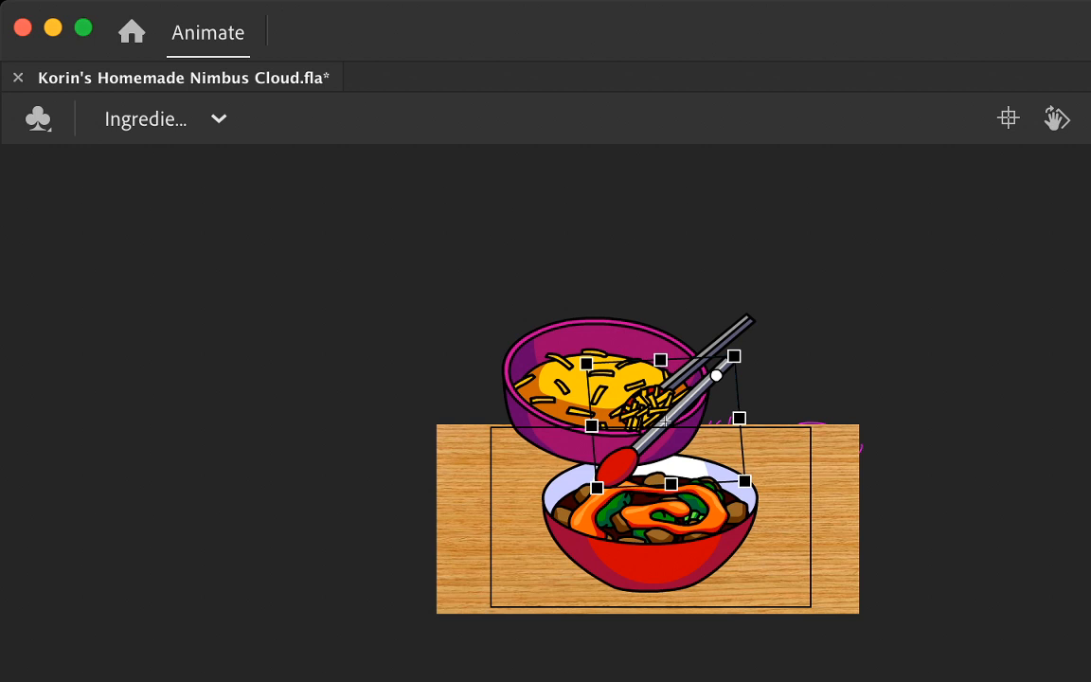
Step: Replay the animation repeatedly to check how the tongs reach into the bowl and grab the cheese
key("Return")
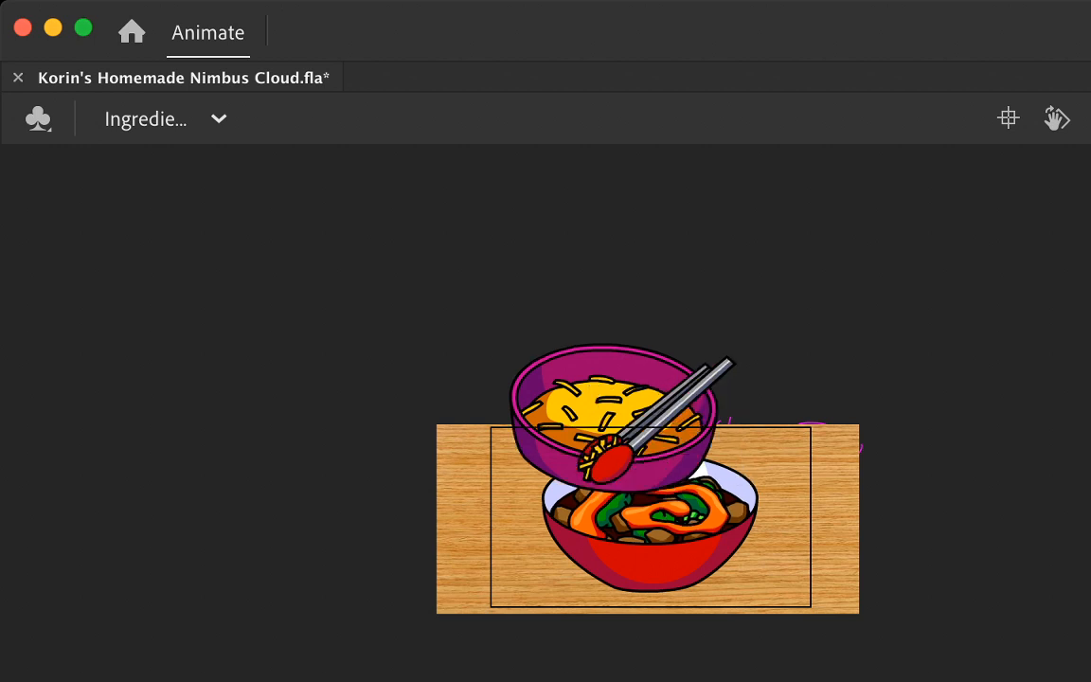
key("Return")
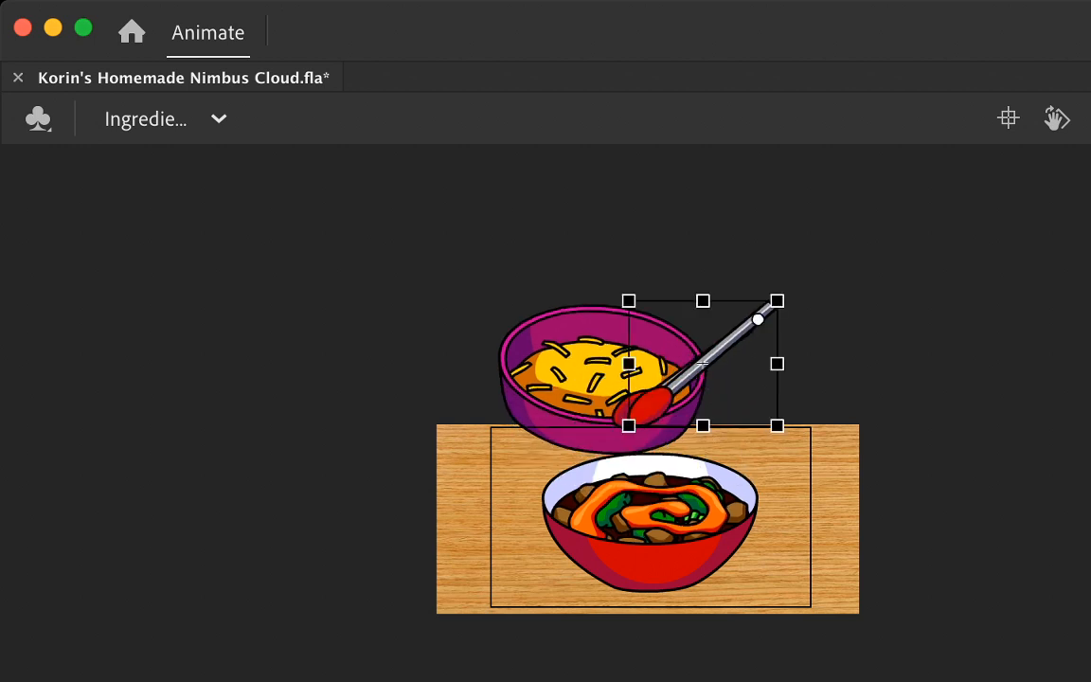
key(".")
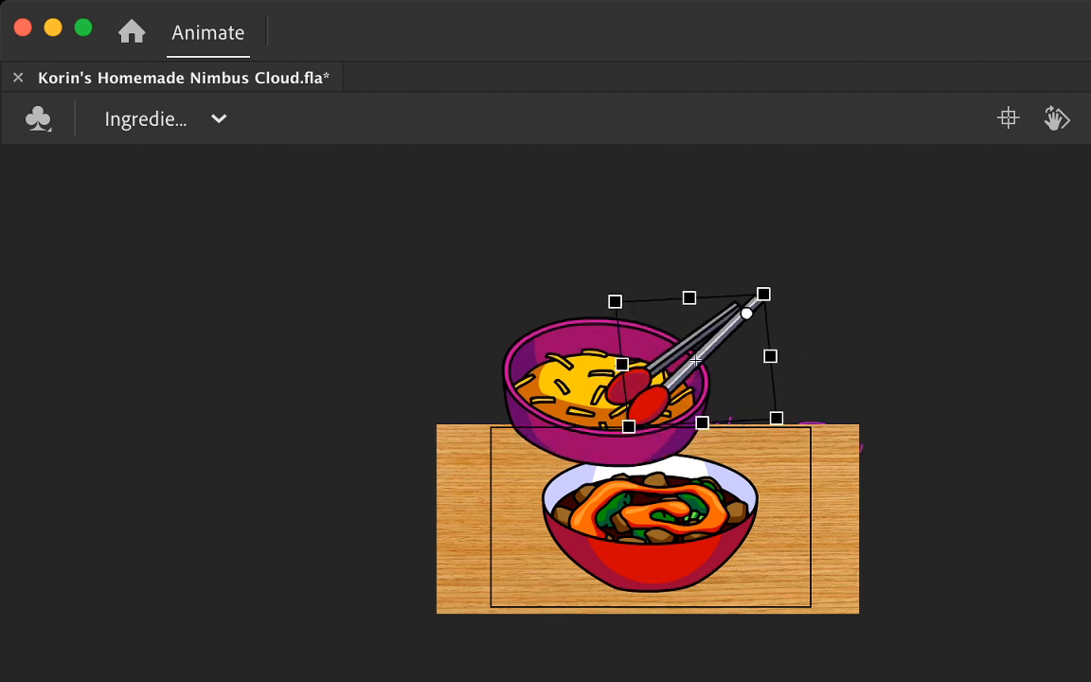
key("Return")
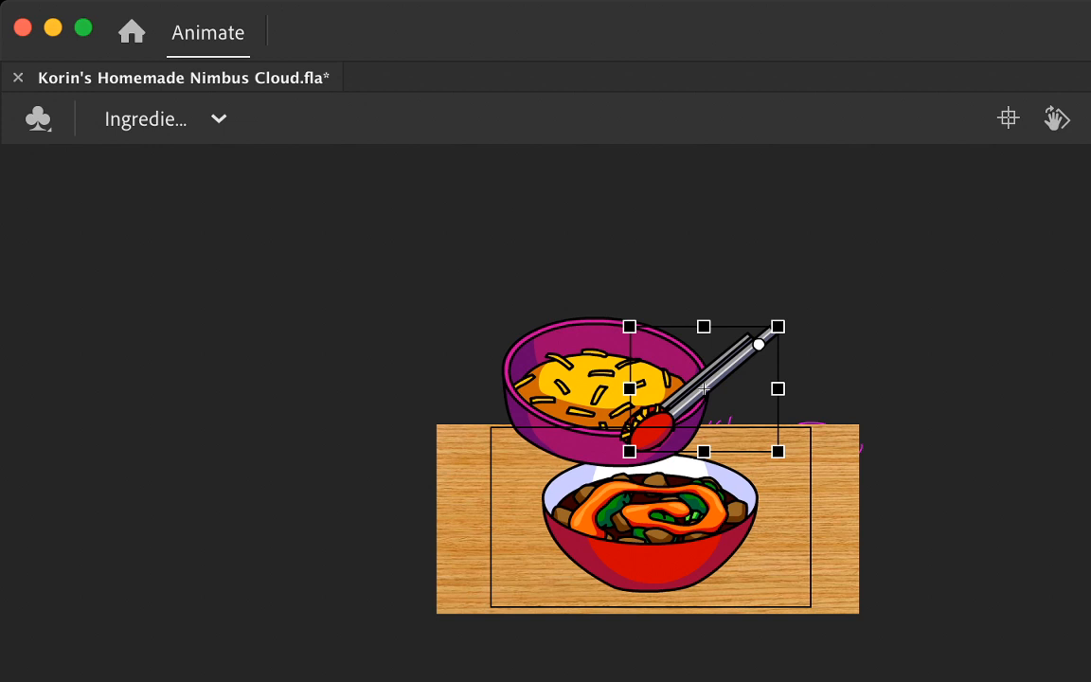
key("Return")
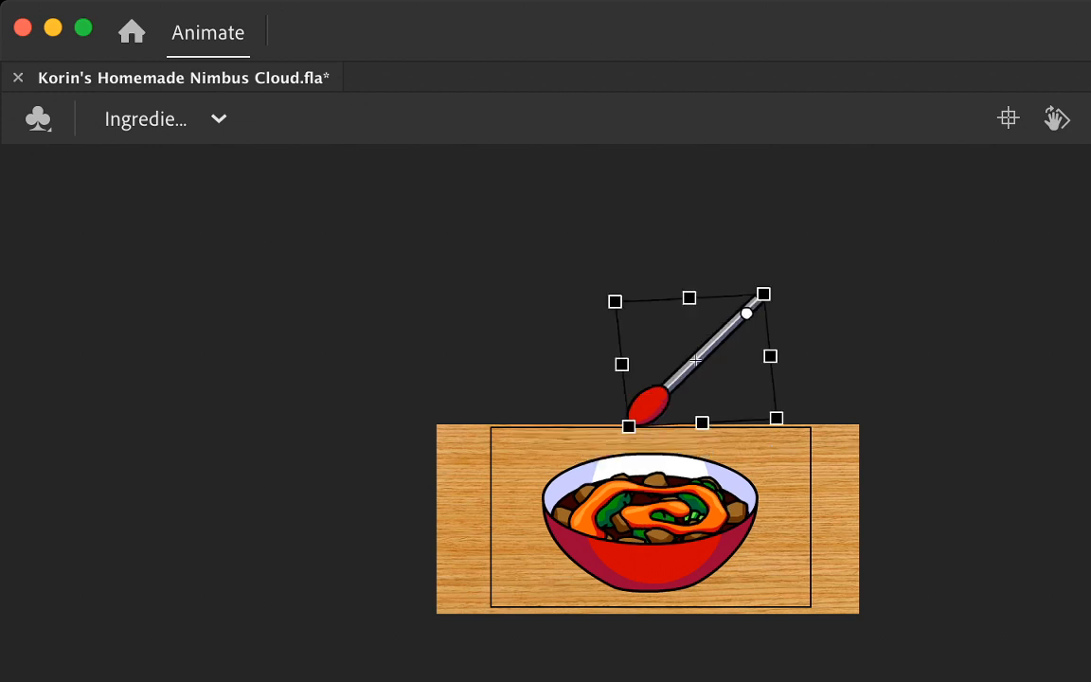
key("Return")
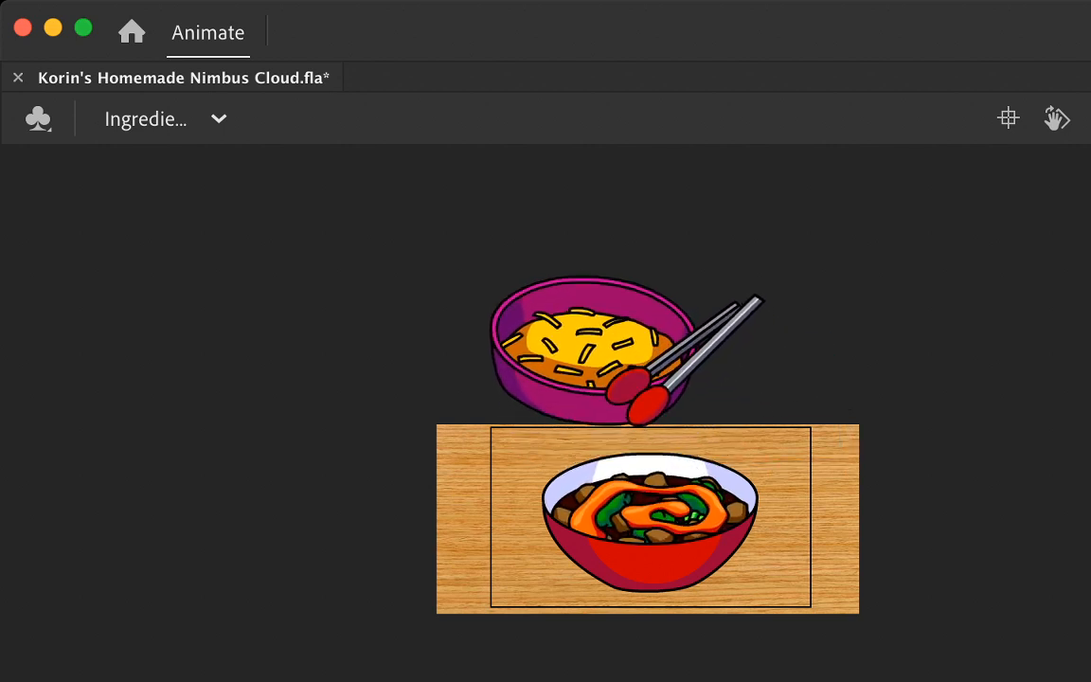
Step: Insert a keyframe for the bowl and both tong arms on the lowered-bowl frame and check the frames after it
key("F6")
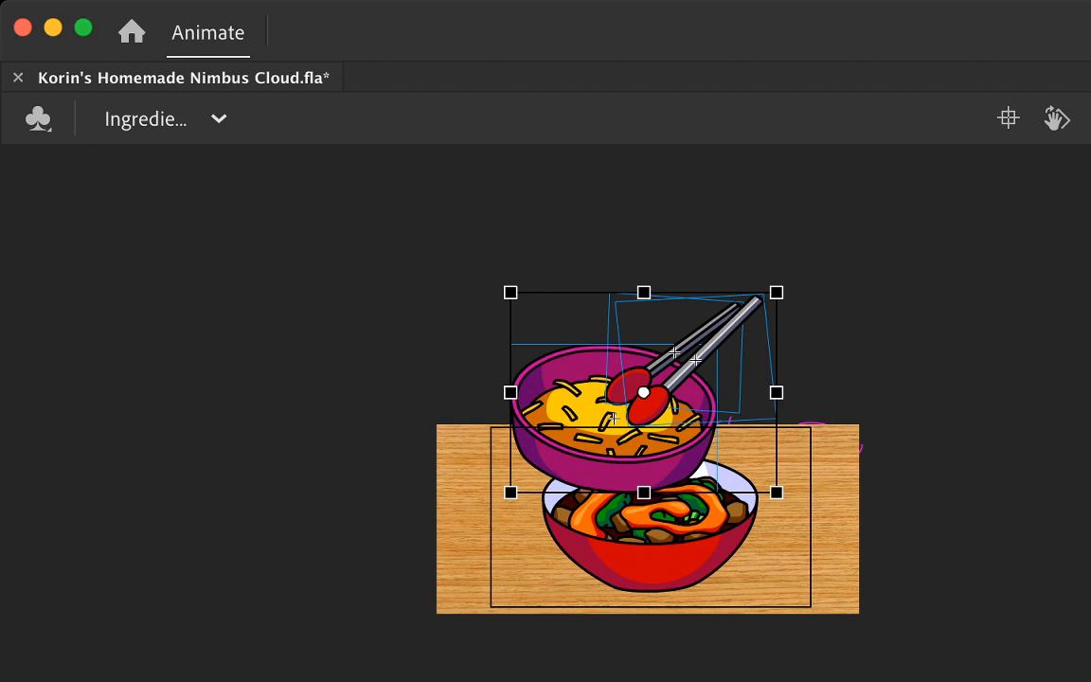
key("period")
key("period")
key("period")
key("period")
key("period")
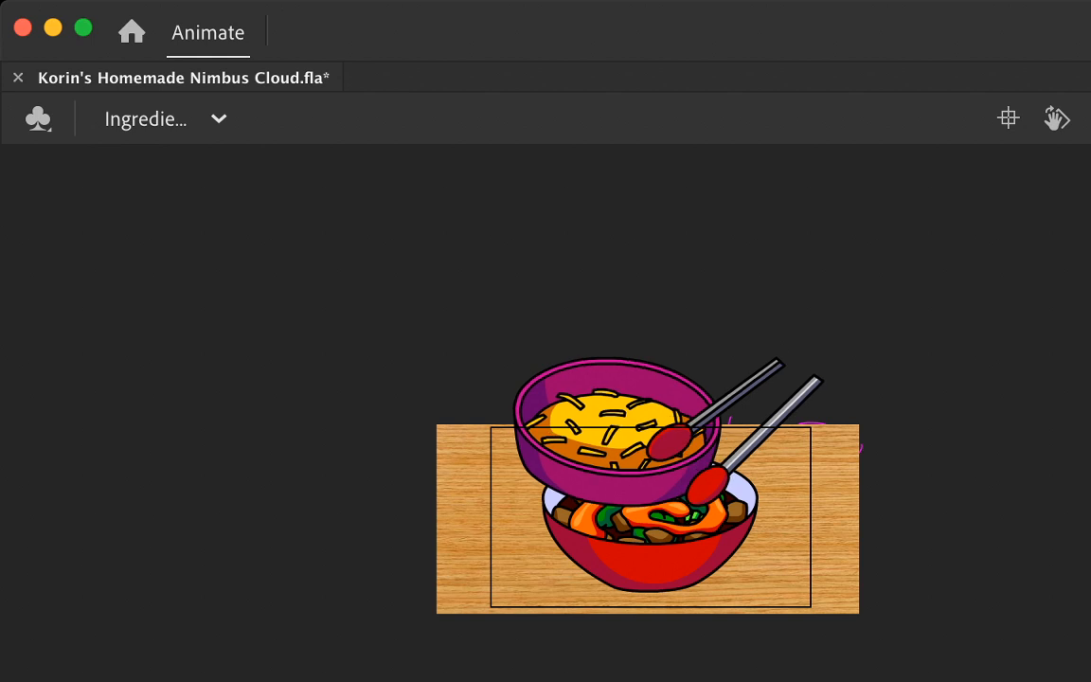
Step: Step back and forth around the cheese-grabbing frame to compare the bowl and tong arm positions between neighbouring frames
left_click(747, 422)
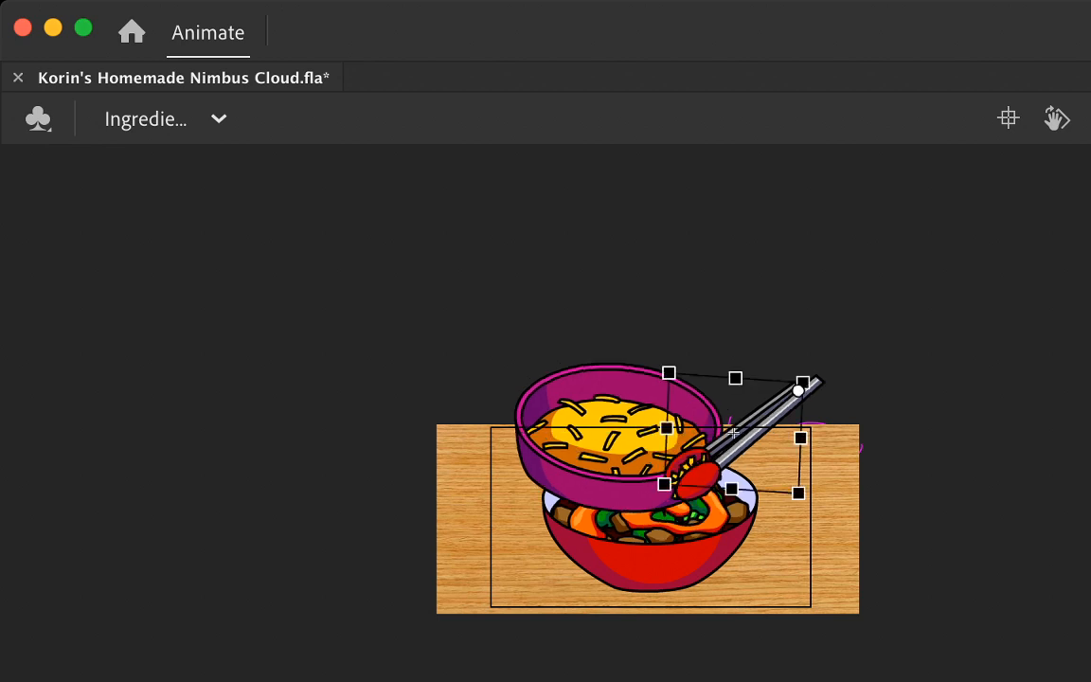
key("super+a")
key("period")
key("period")
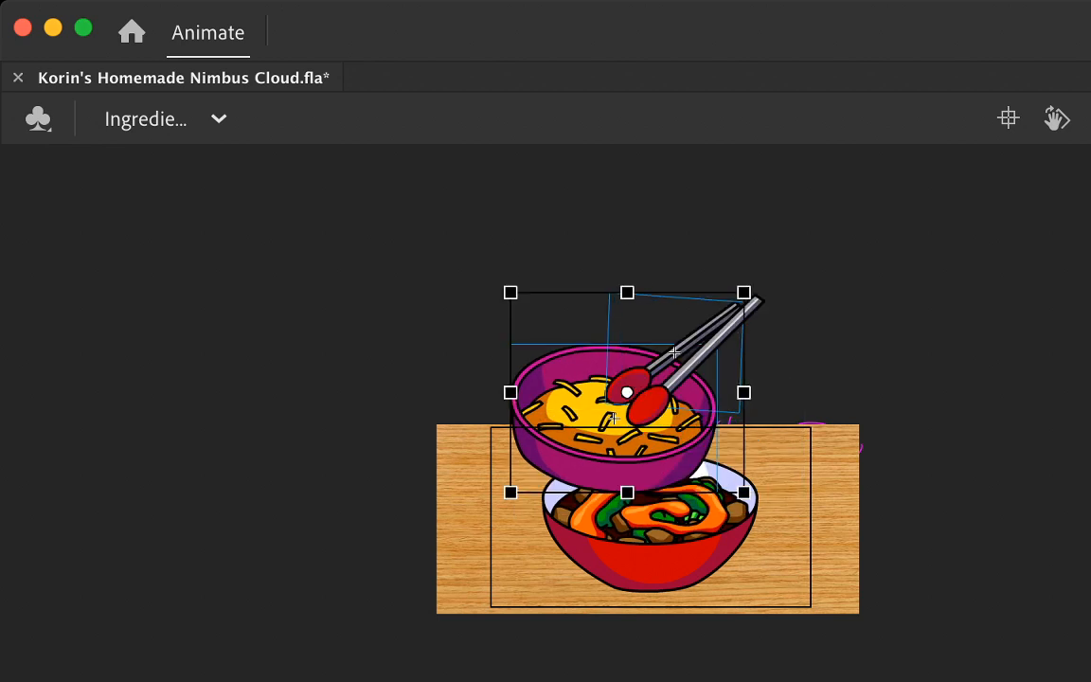
key("period")
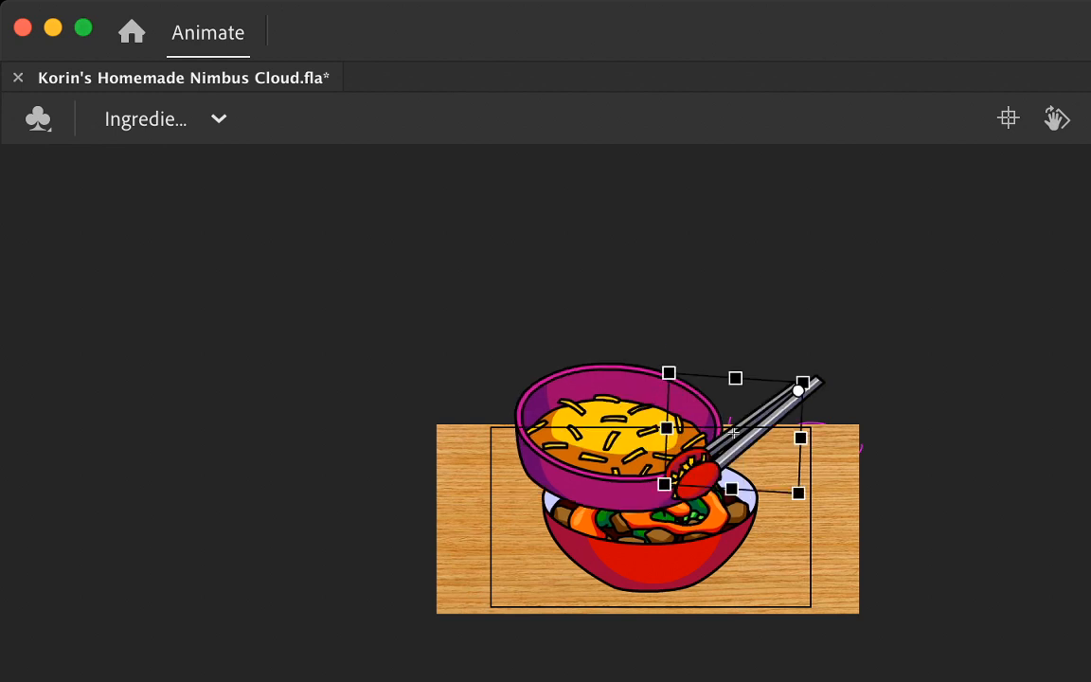
key("comma")
key("period")
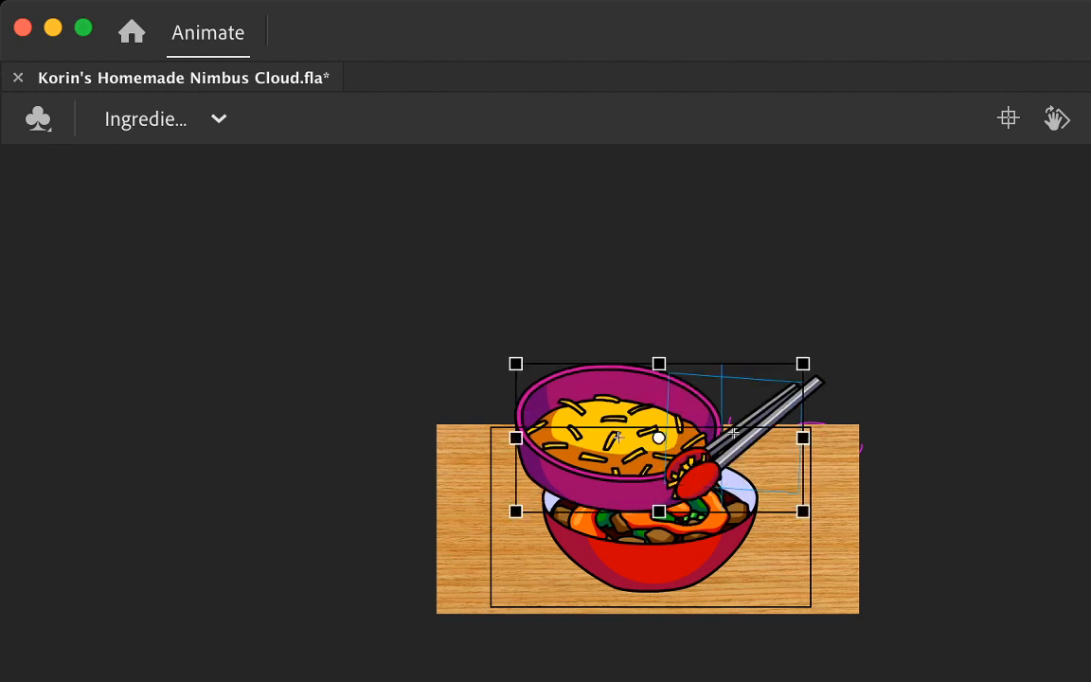
key("period")
key("period")
key("period")
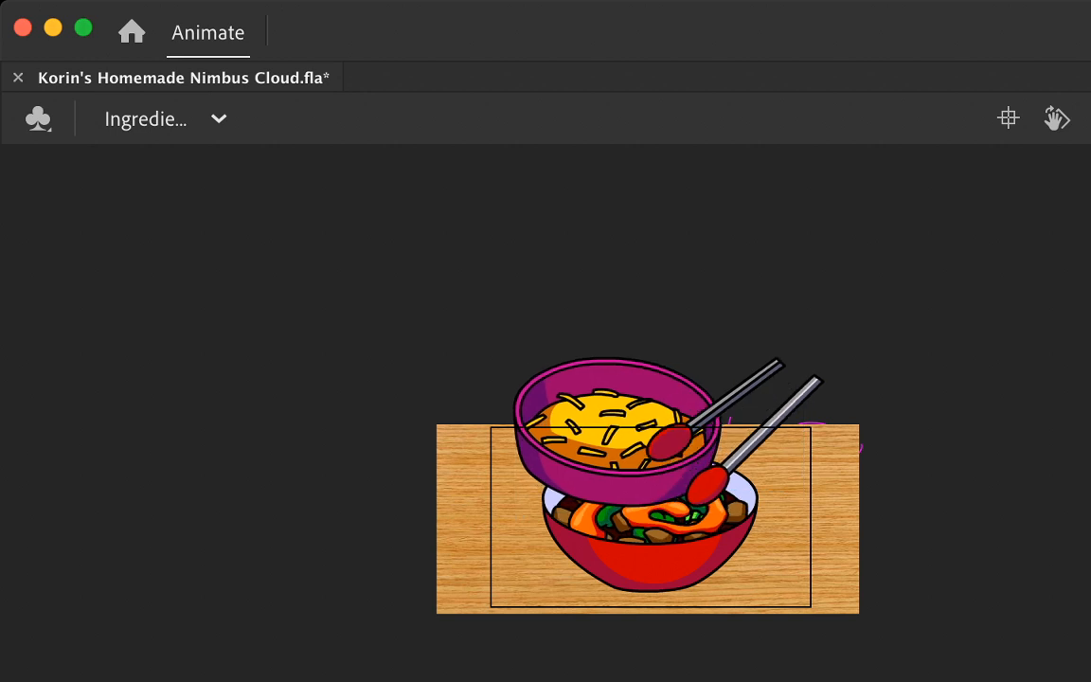
key("comma")
key("comma")
key("comma")
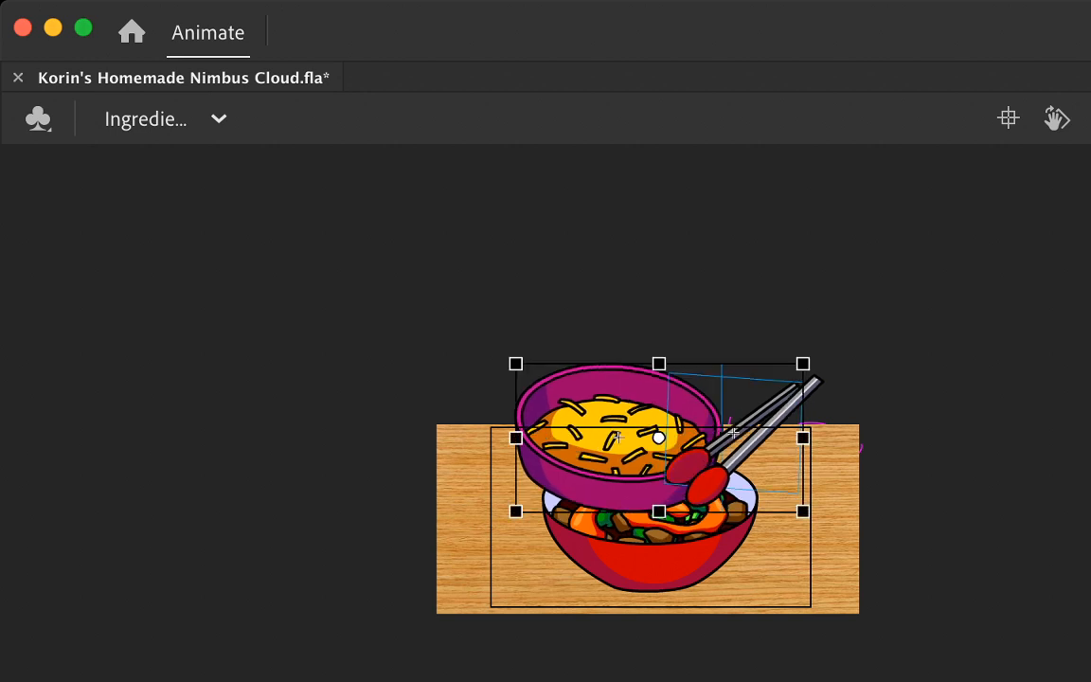
key("period")
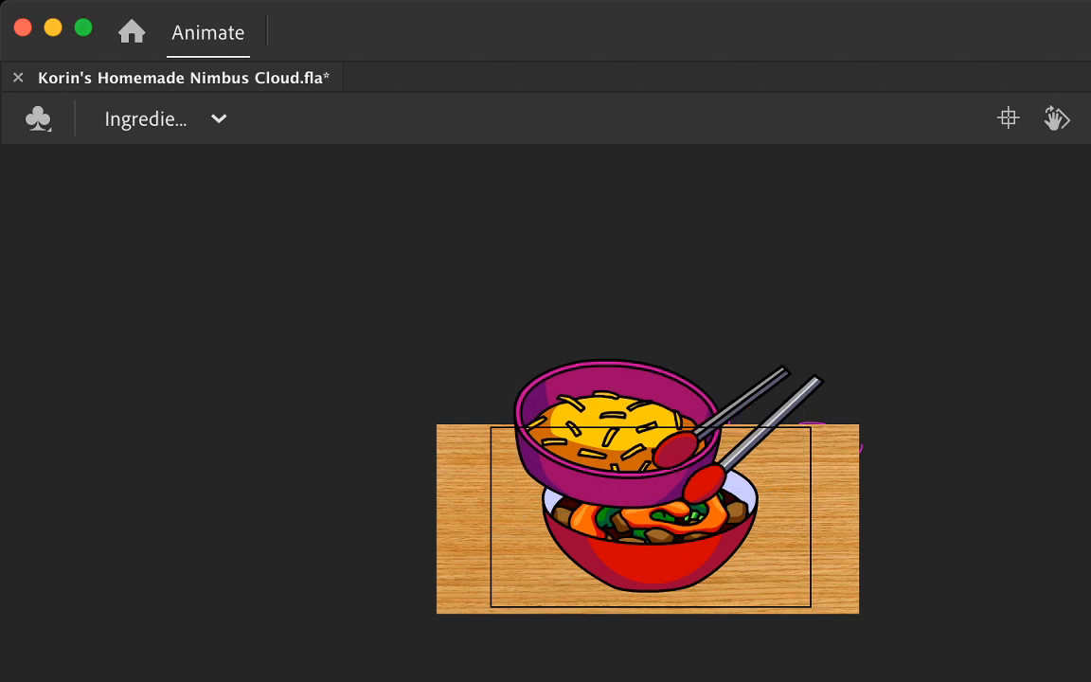
key("period")
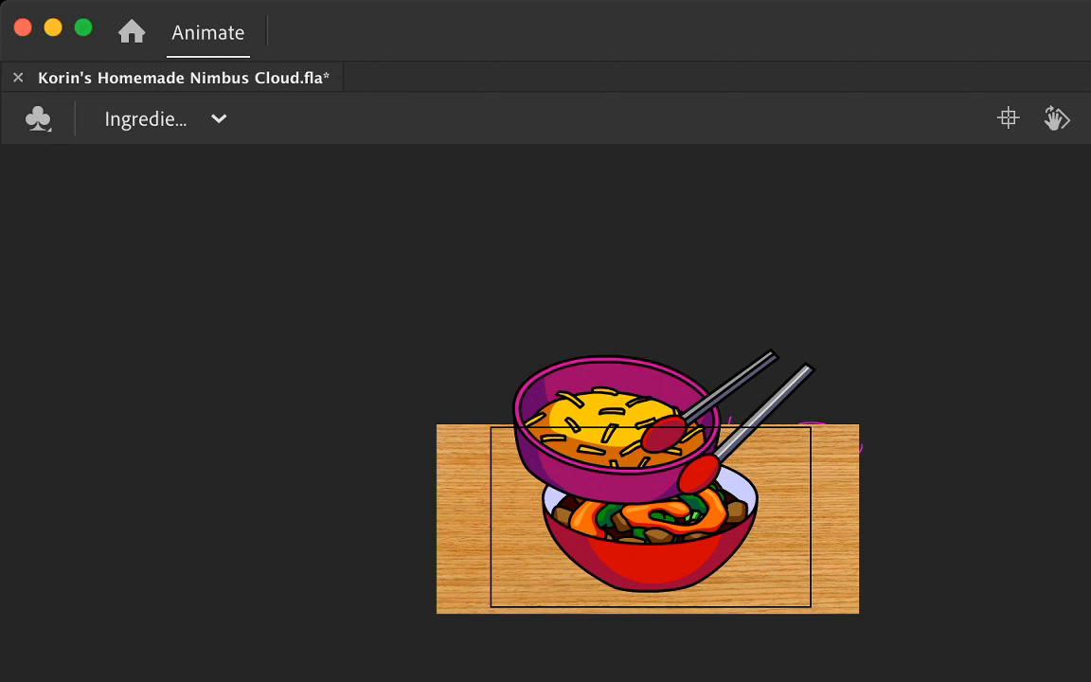
Step: Zoom in on the tongs at the lowered bowl's rim and replay to inspect how each arm closes around the cheese
left_click(615, 435)
left_click(688, 466, "shift")
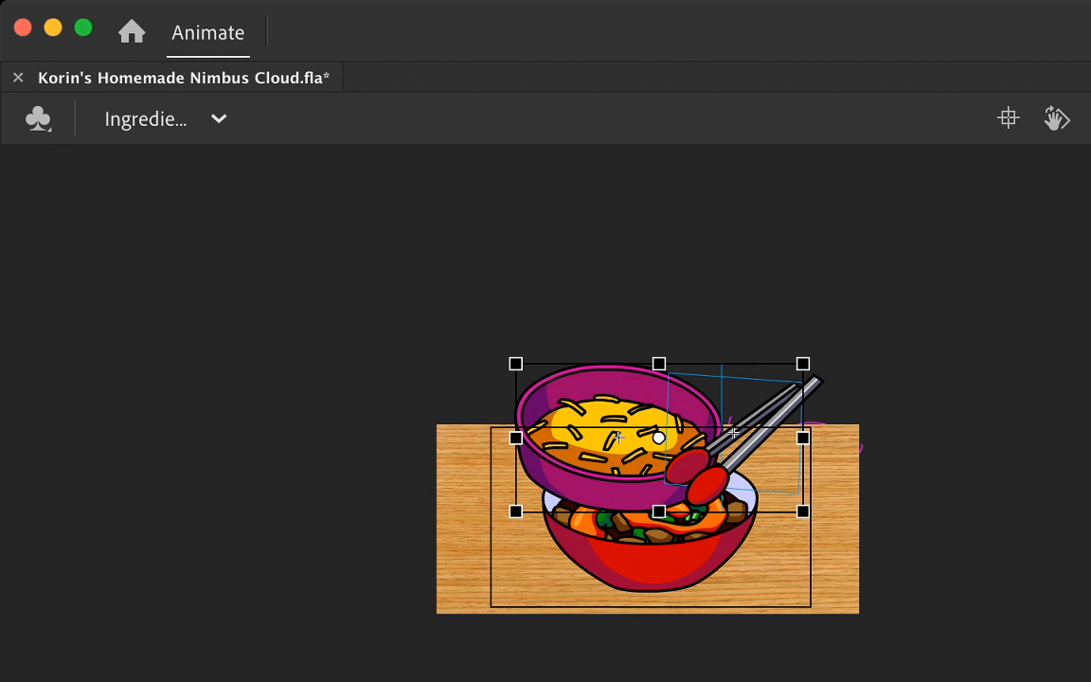
key("super+minus")
key("super+equal")
key("super+equal")
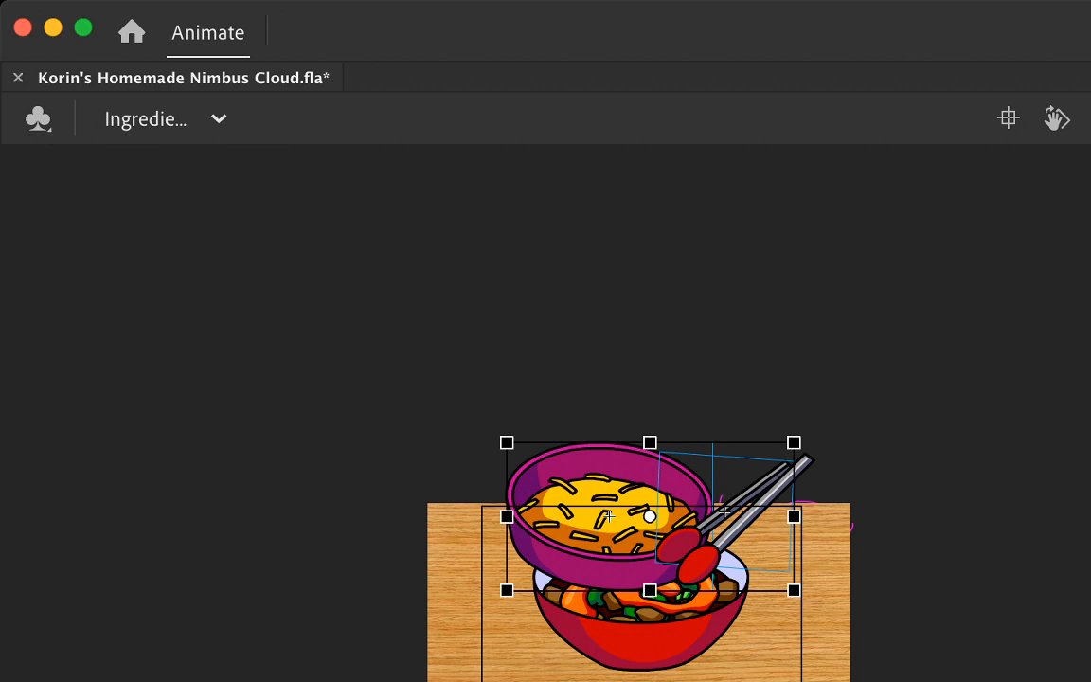
left_click(799, 500)
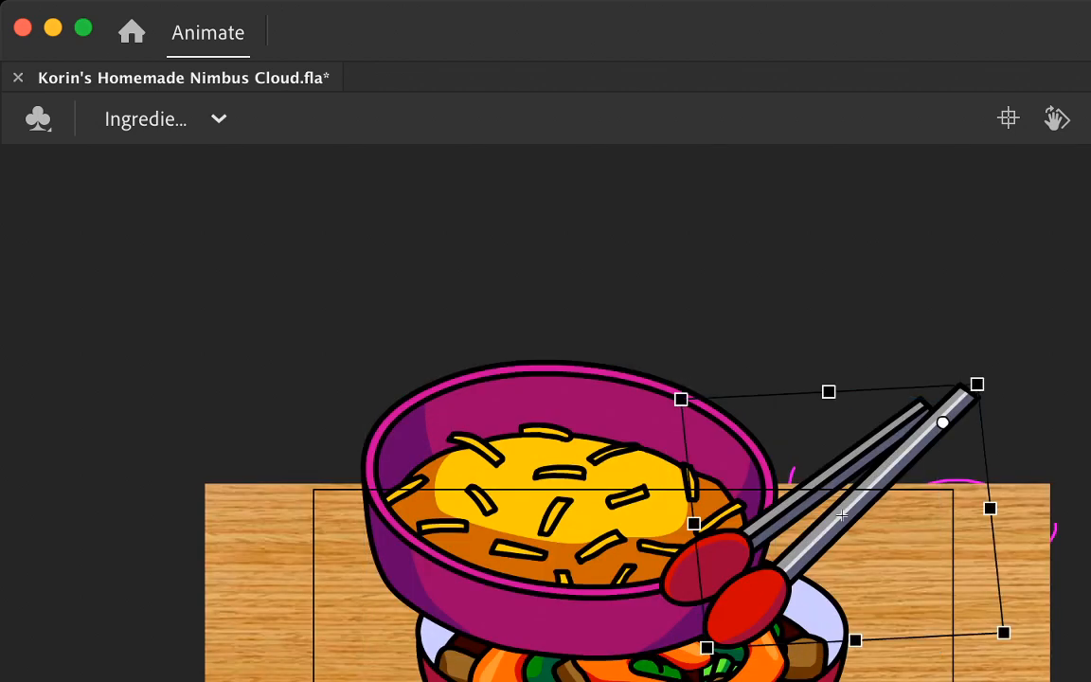
key("Return")
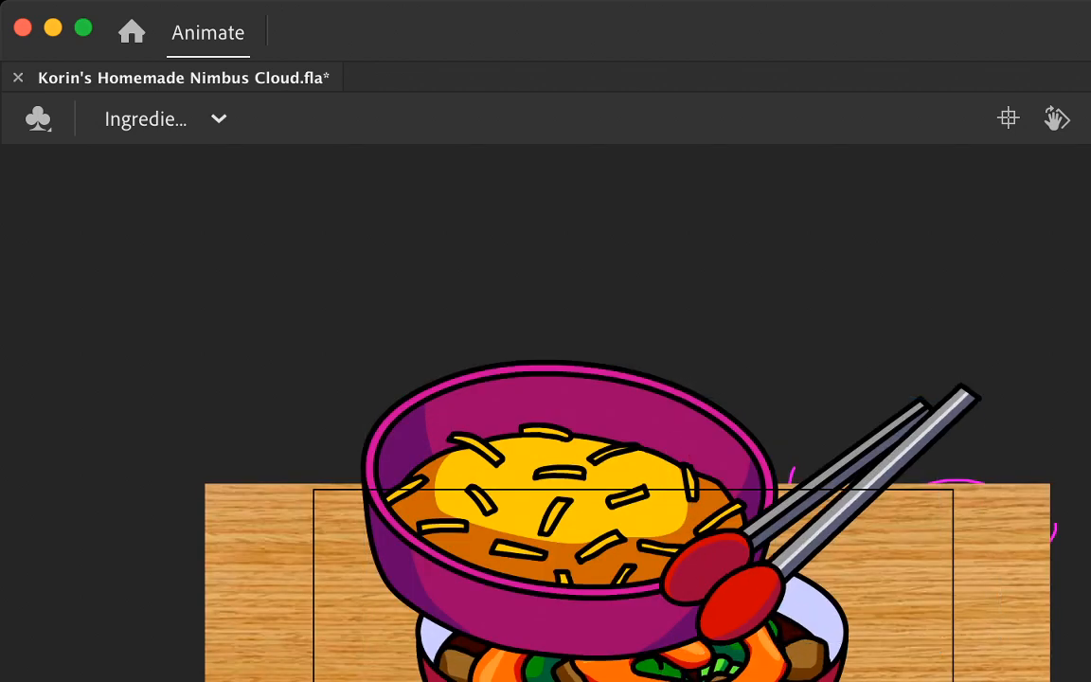
key("Return")
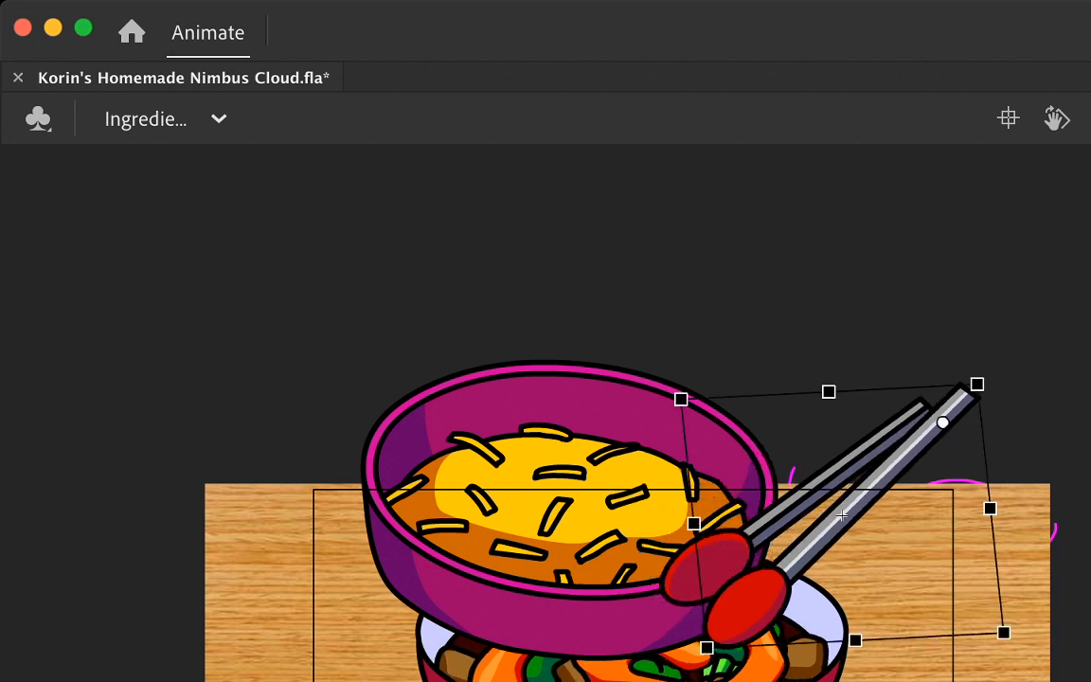
left_click(800, 500)
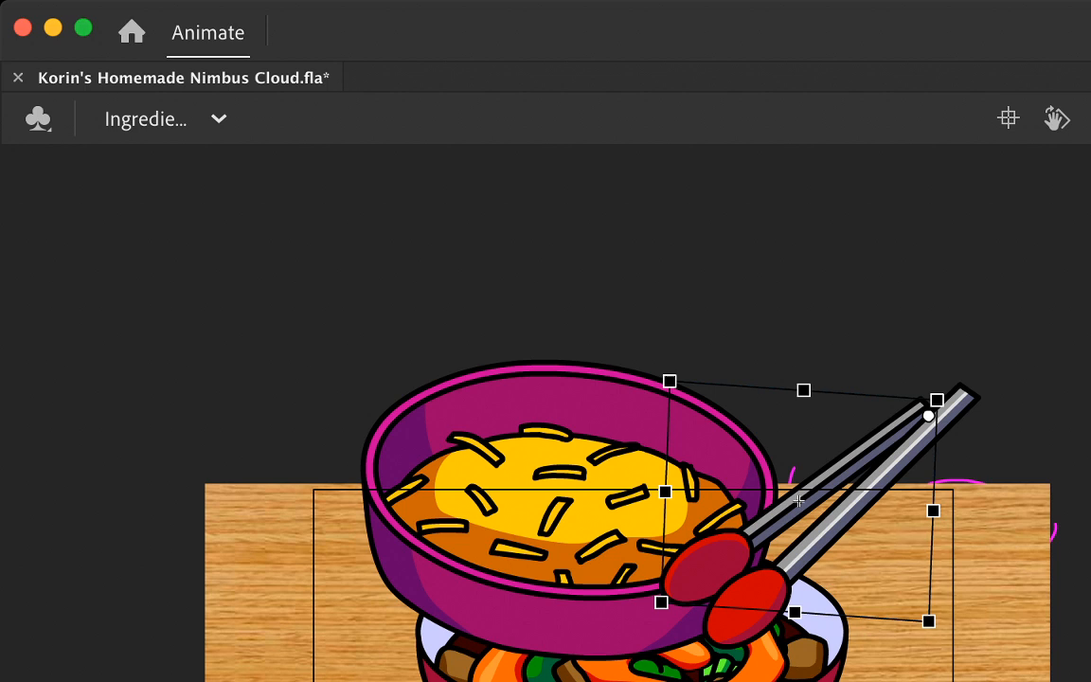
key("Return")
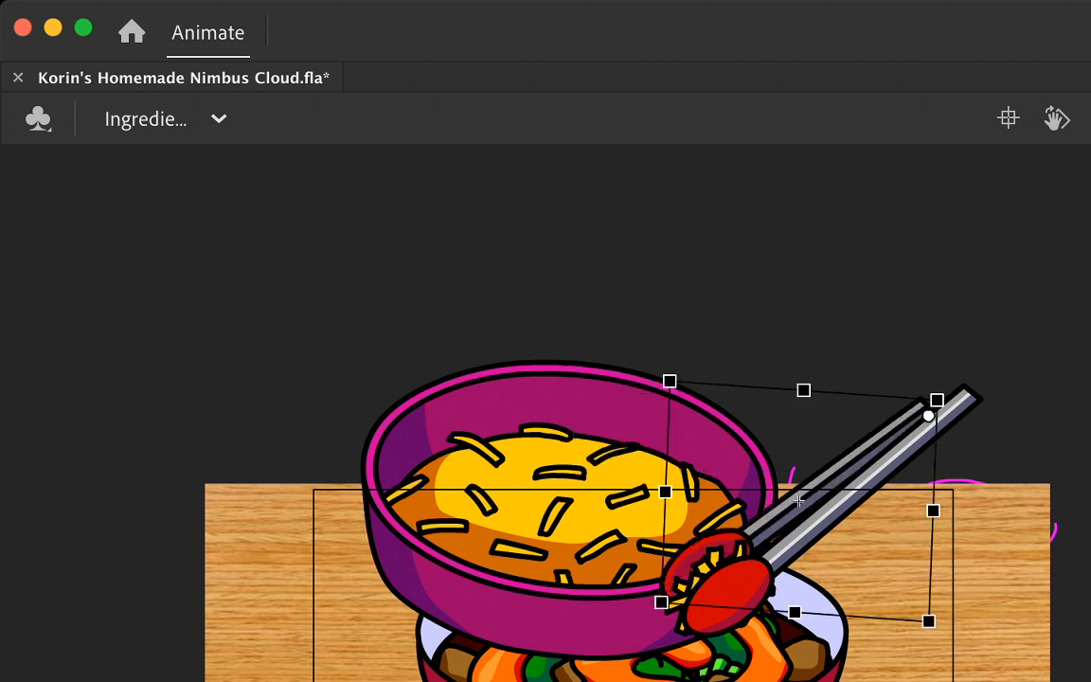
key("super+equal")
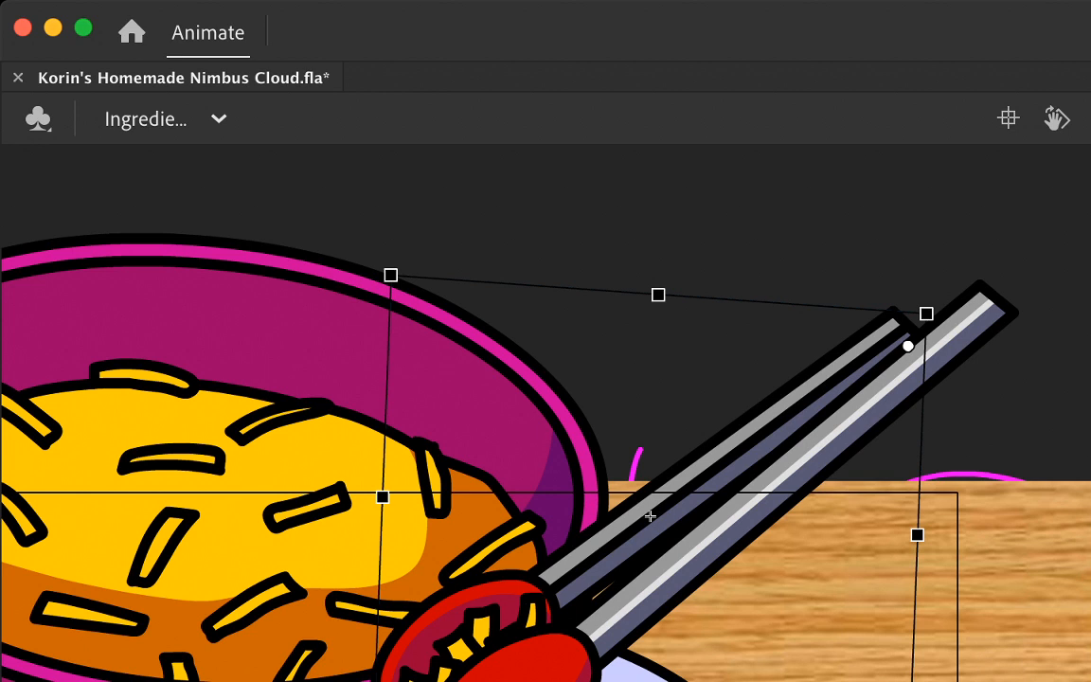
Step: Try to tilt the rear tong arm closer to the front arm at the bowl's rim
left_click_drag(650, 516, 658, 526)
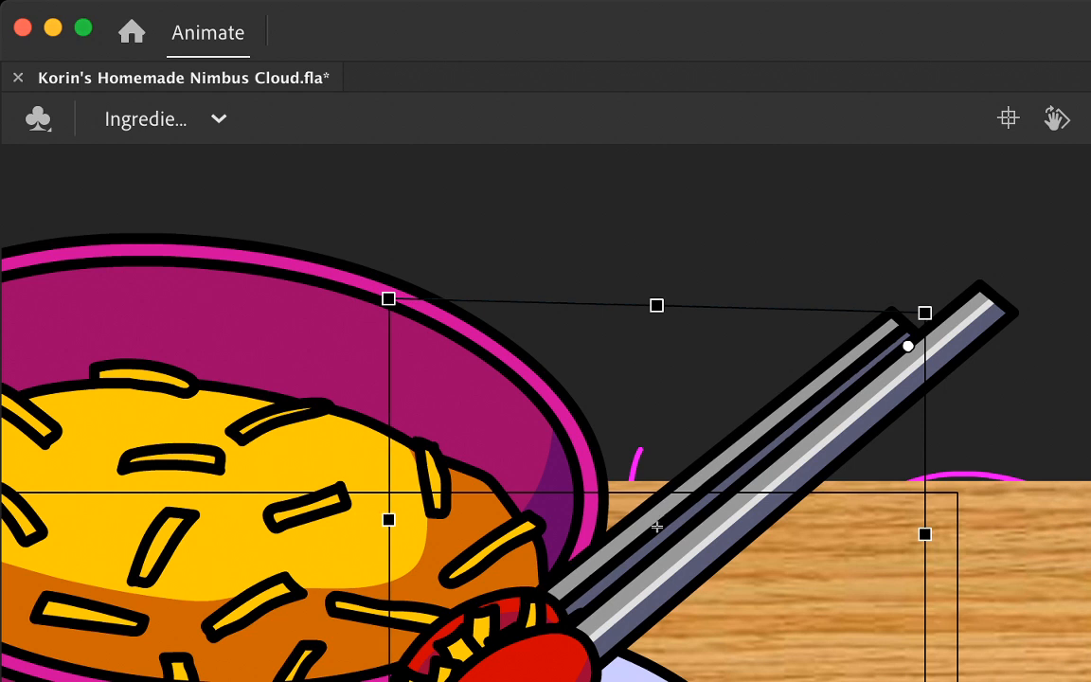
key("super+z")
key("super+z")
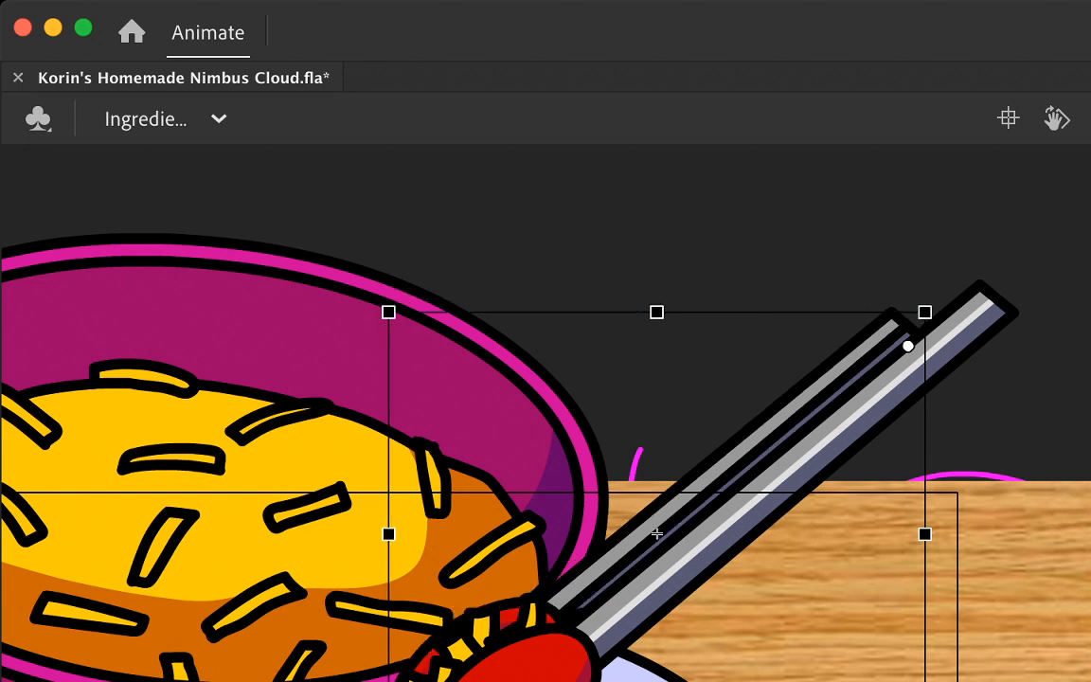
Step: Replay the cheese grab close up and at full view to check how the tong arms close at the bowl's rim
key("Return")
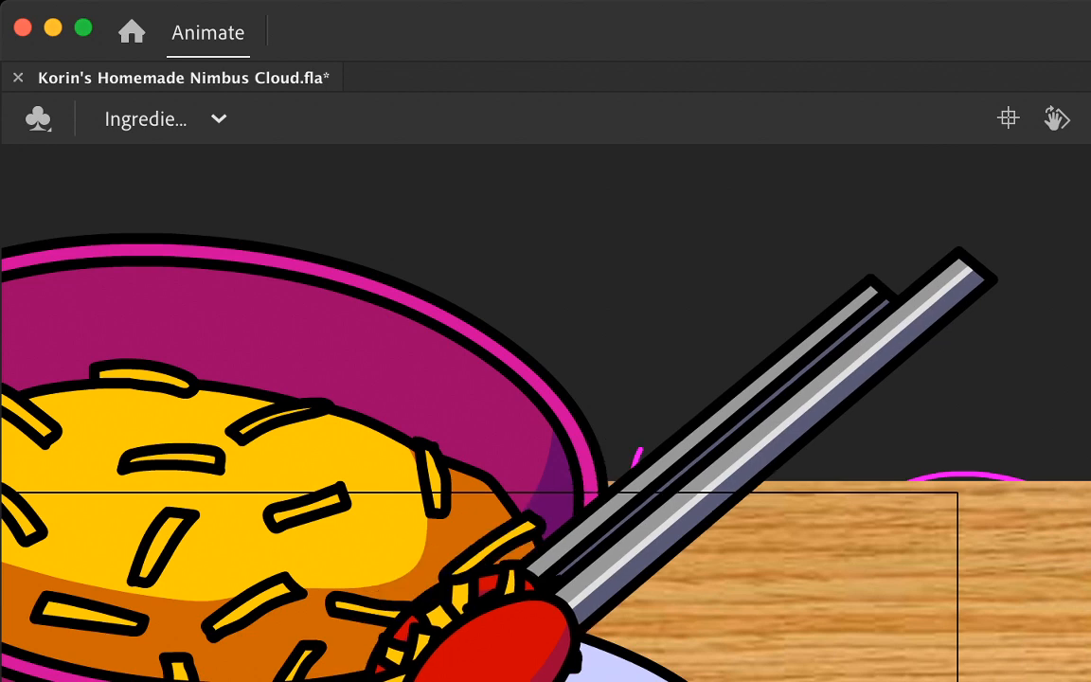
key("Return")
key("Return")
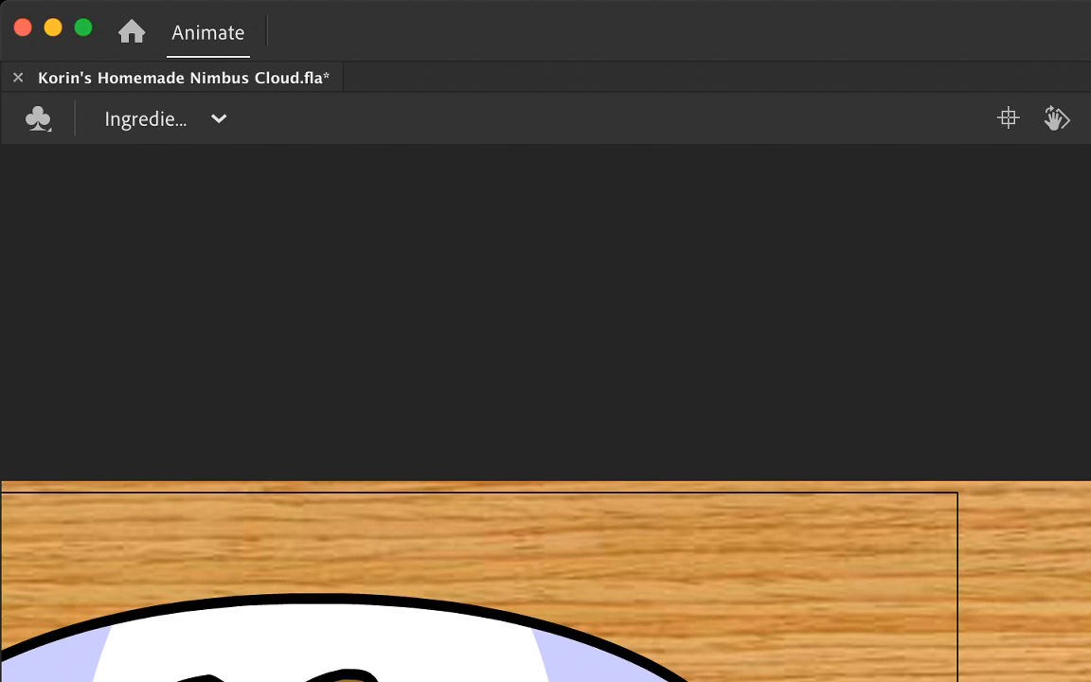
key("Return")
key("Return")
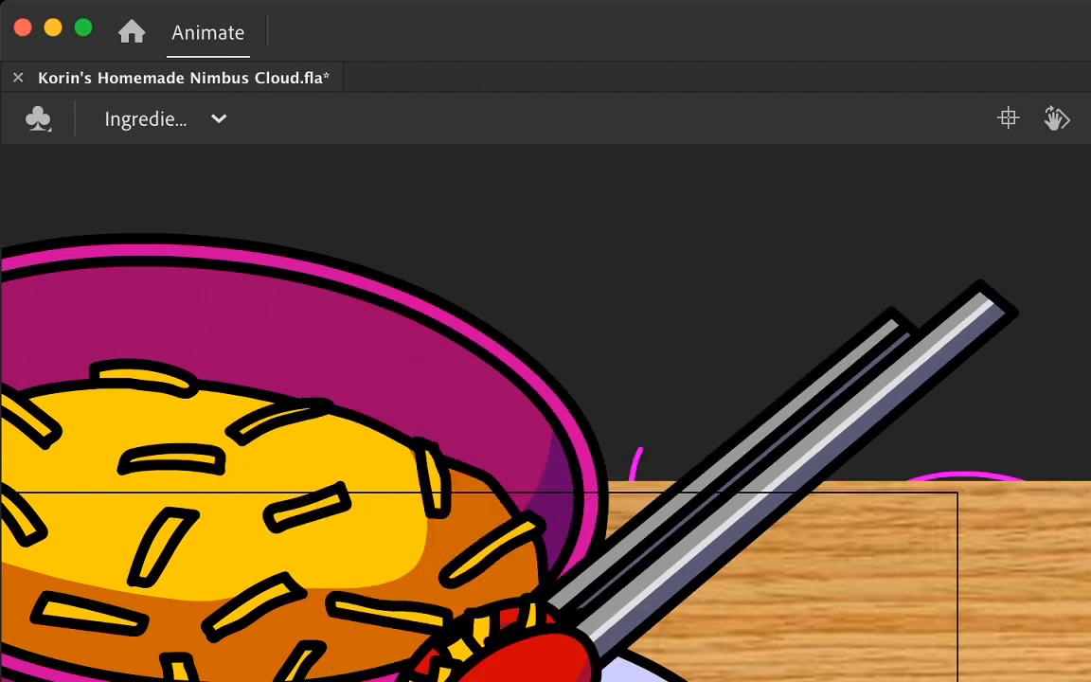
key("super+minus")
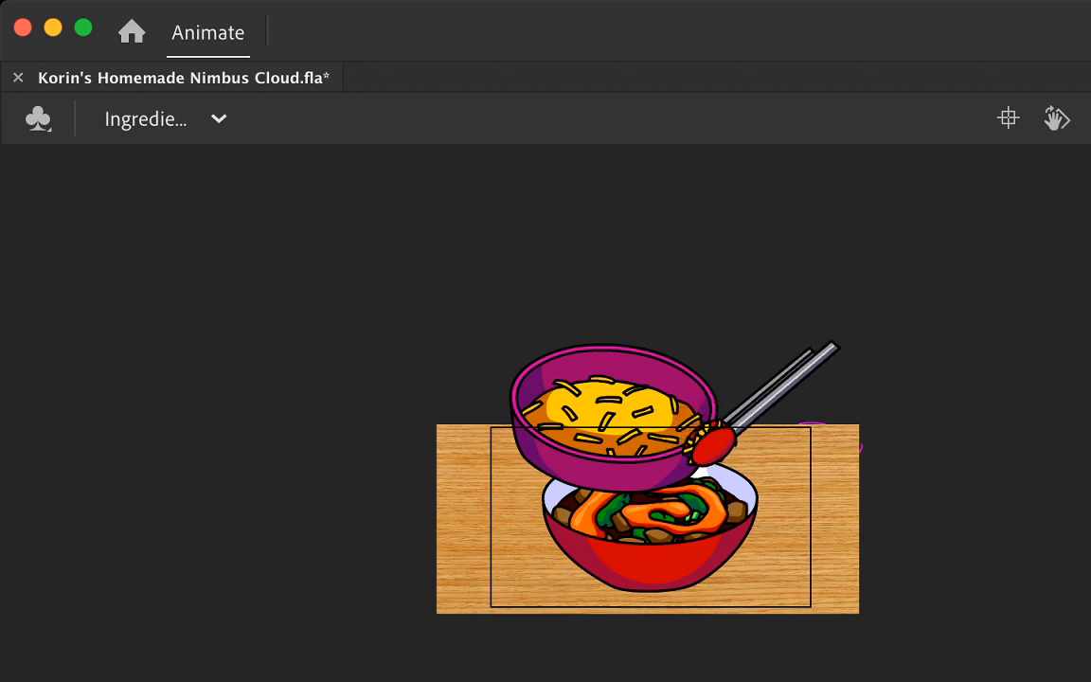
key("Return")
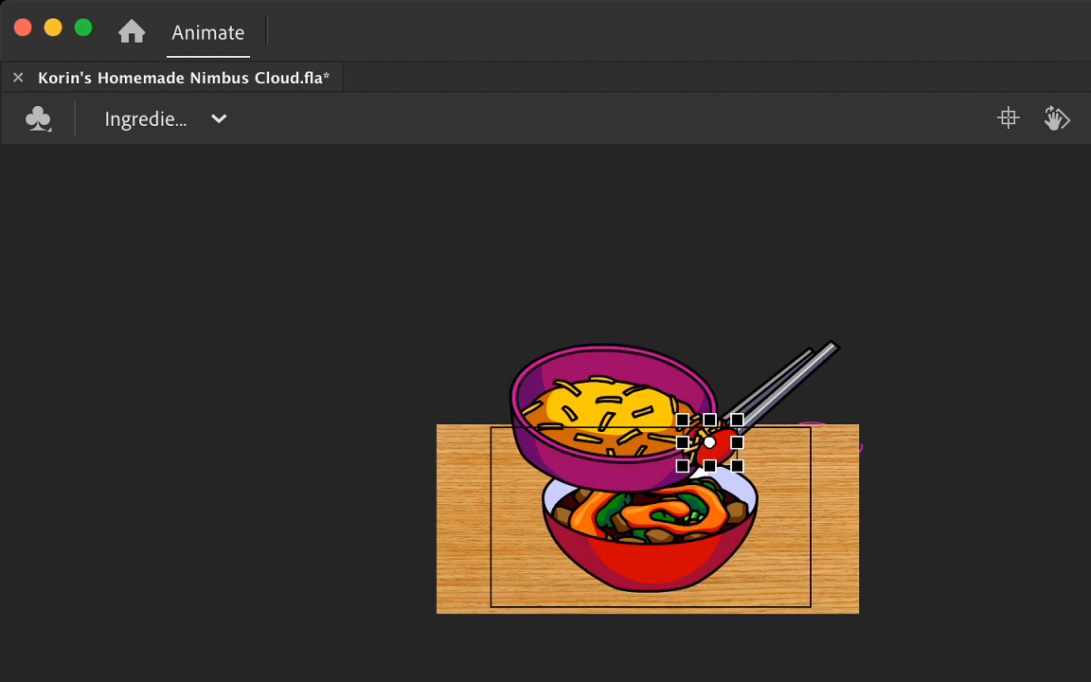
key("Return")
key(".")
key("Return")
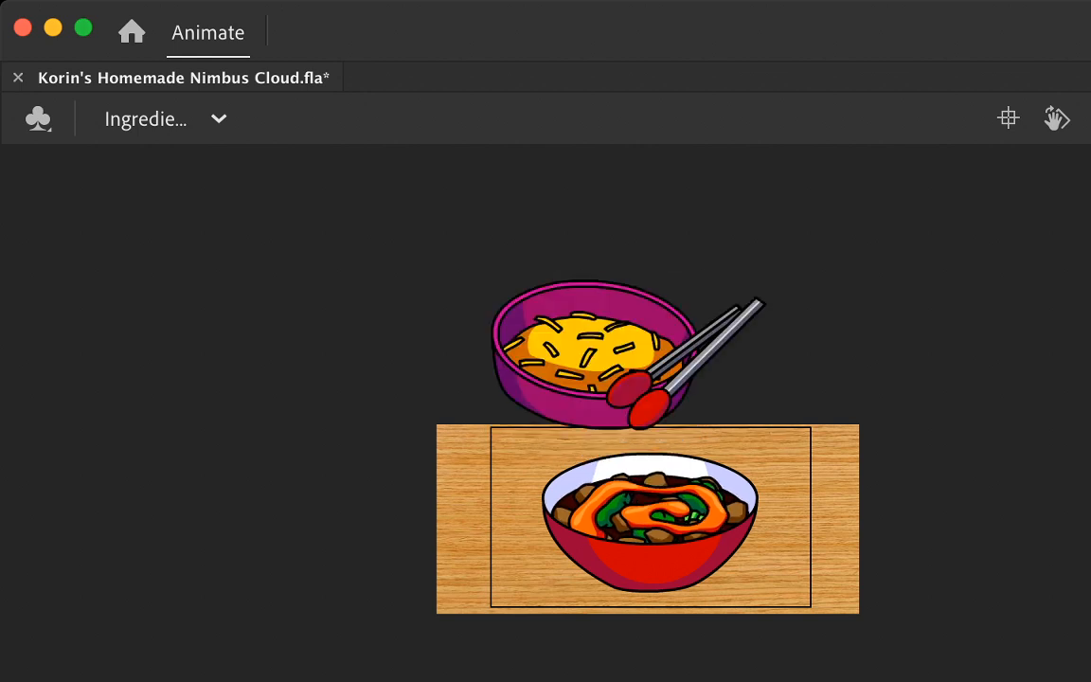
Step: Paste the cheese clump in place between the tongs, check the playback, and open the clump's artwork for editing
key("super+shift+v")
key("Return")
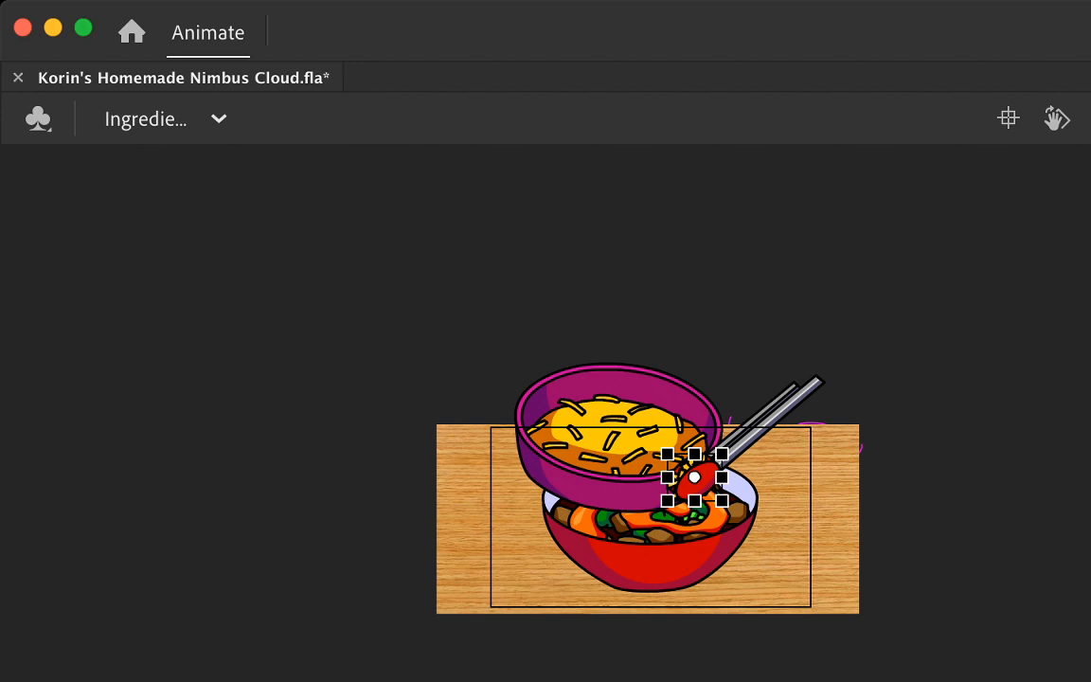
key("super+=")
key("super+=")
key("super+=")
scroll(545, 413, "down", 2)
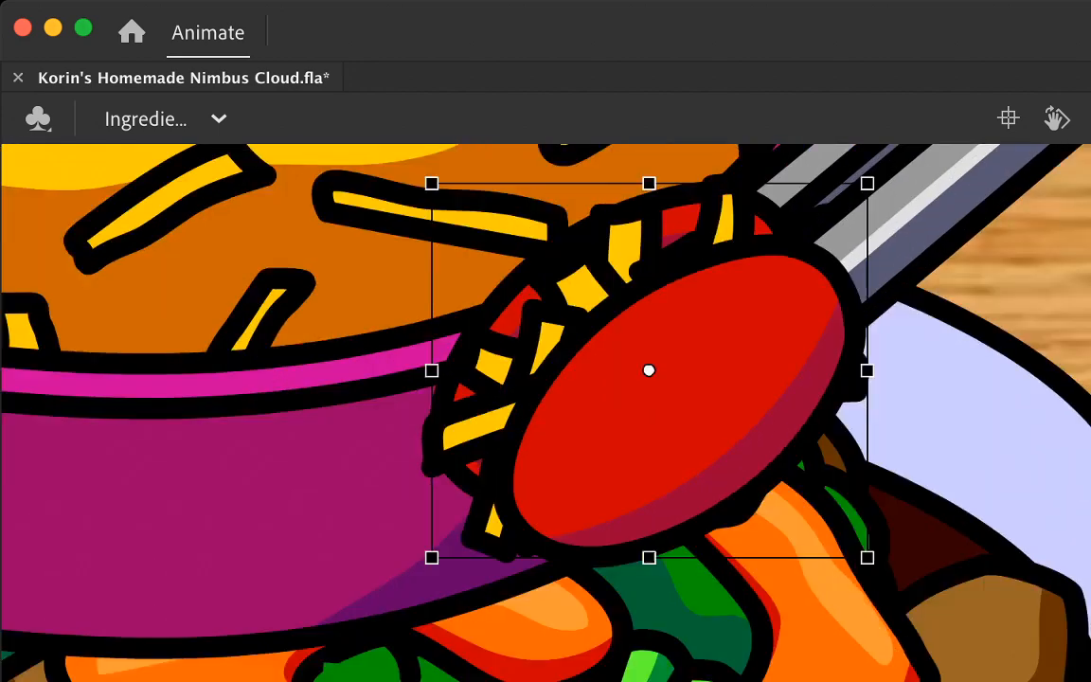
scroll(546, 413, "left", 1)
scroll(545, 413, "down", 1)
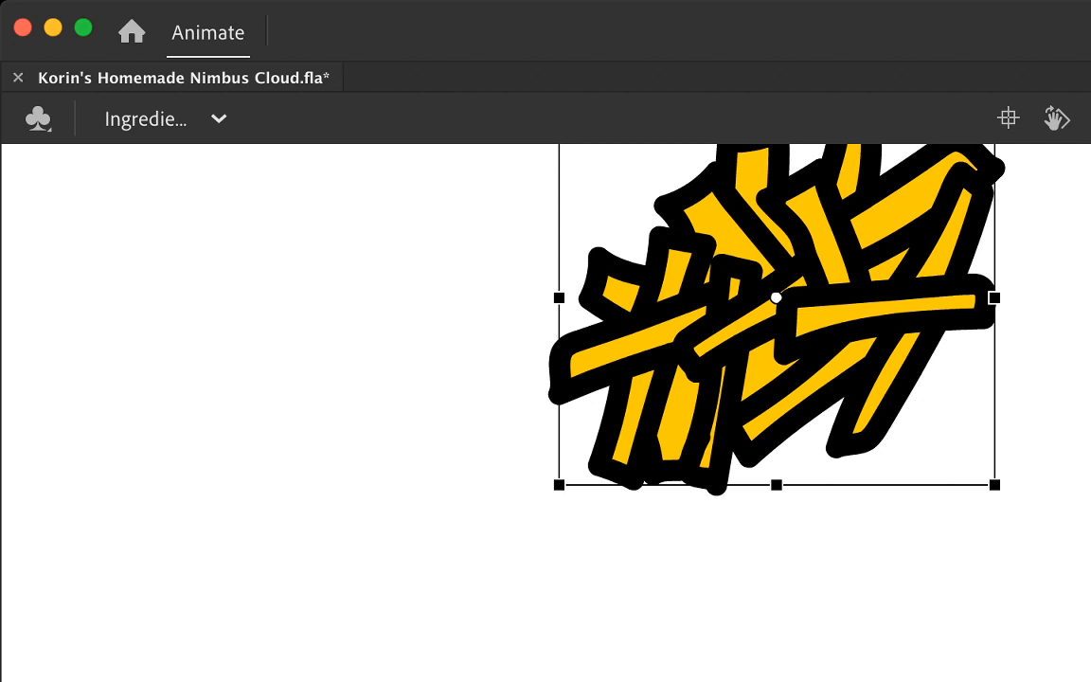
Step: Clear the cheese clump from the new drawing frame and show the previous drawing as a blue onion skin
key("Delete")
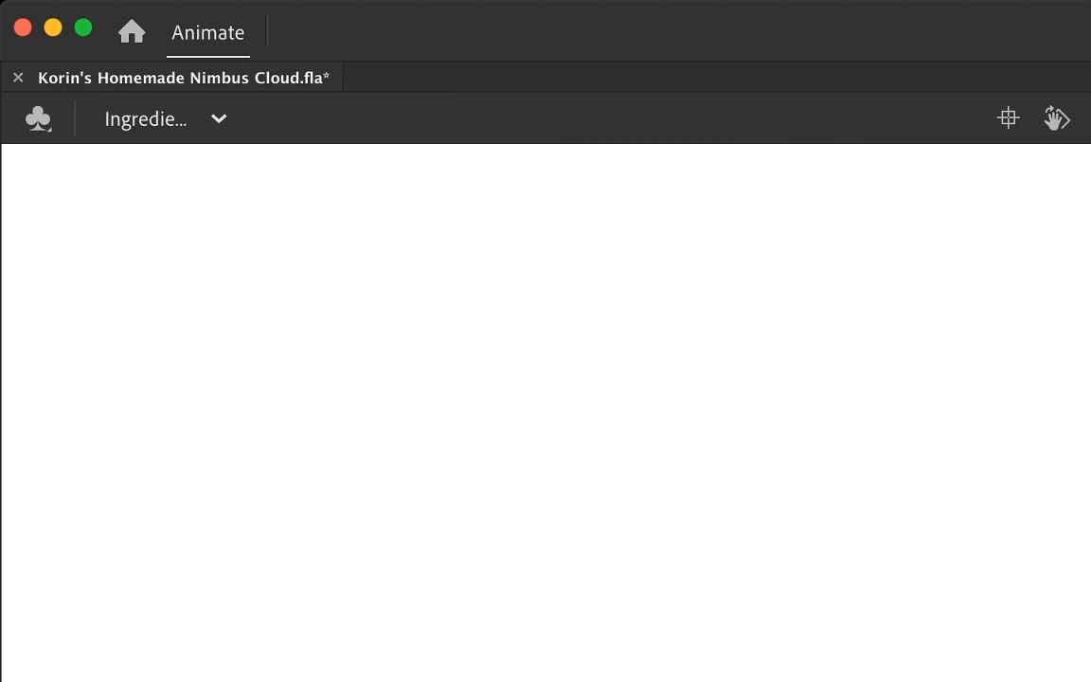
key("super+z")
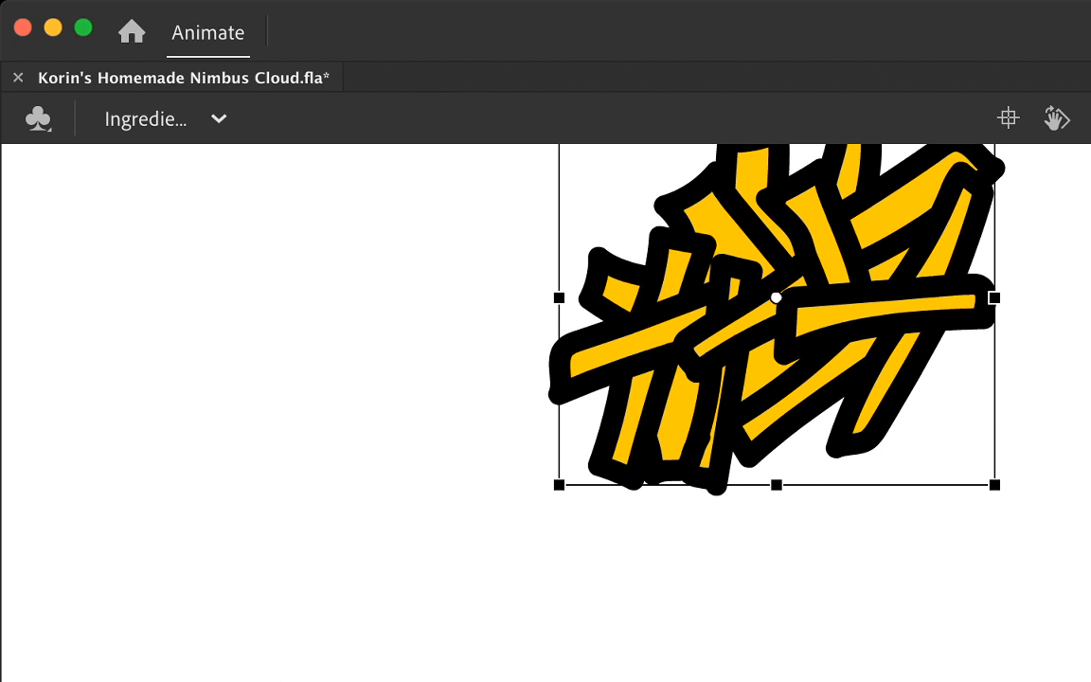
key("Delete")
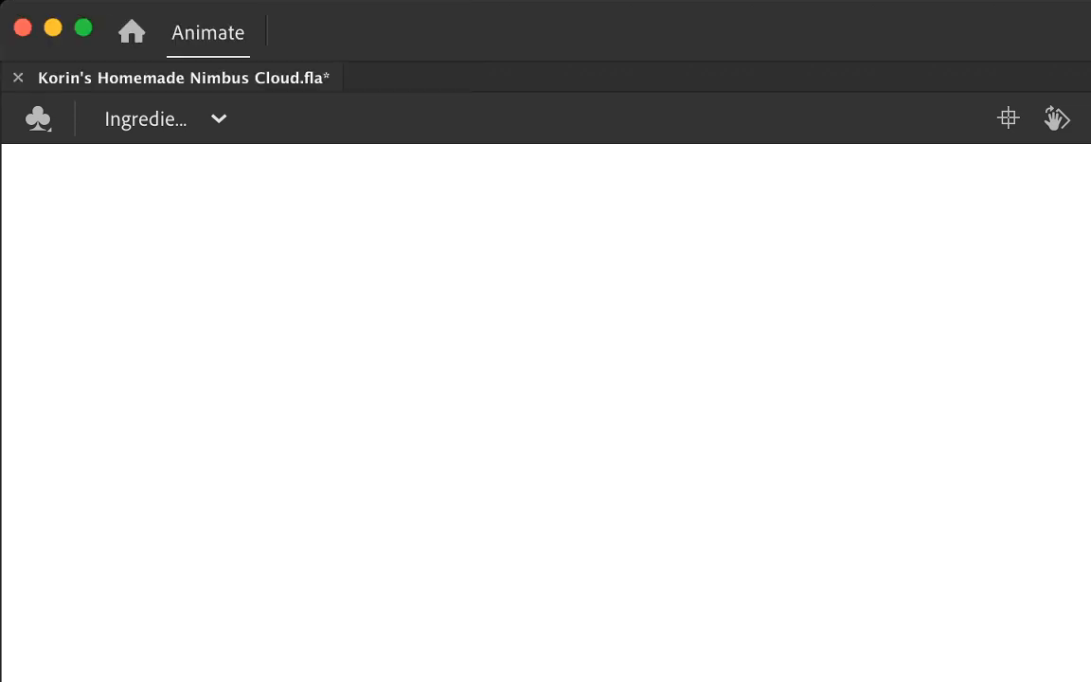
key("super+z")
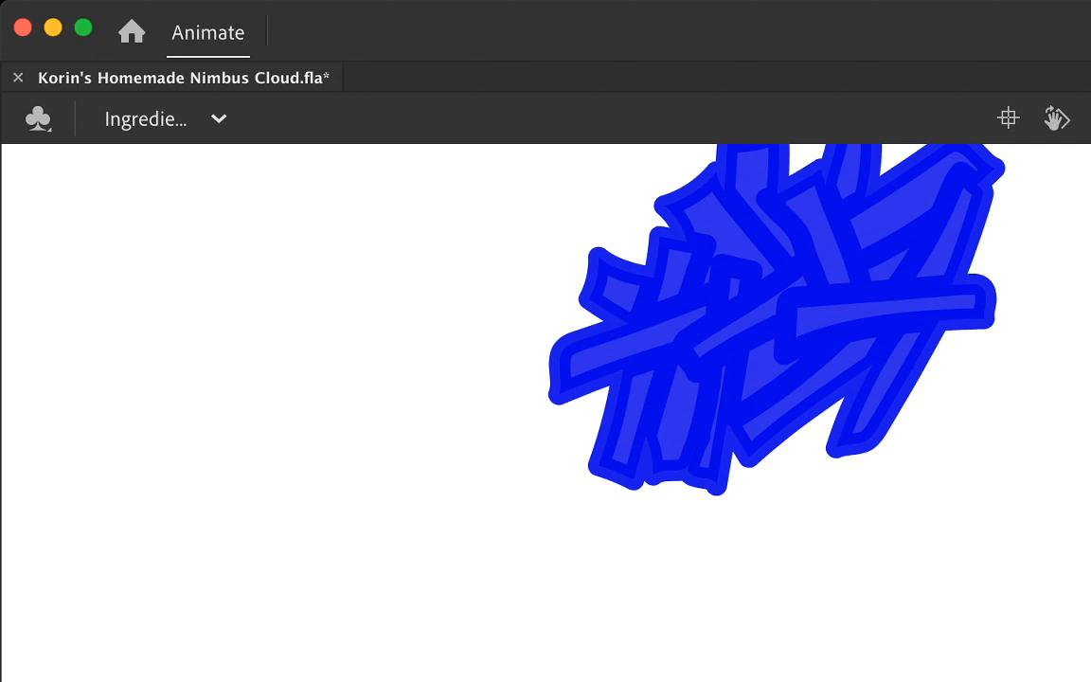
left_click_drag(532, 403, 764, 412)
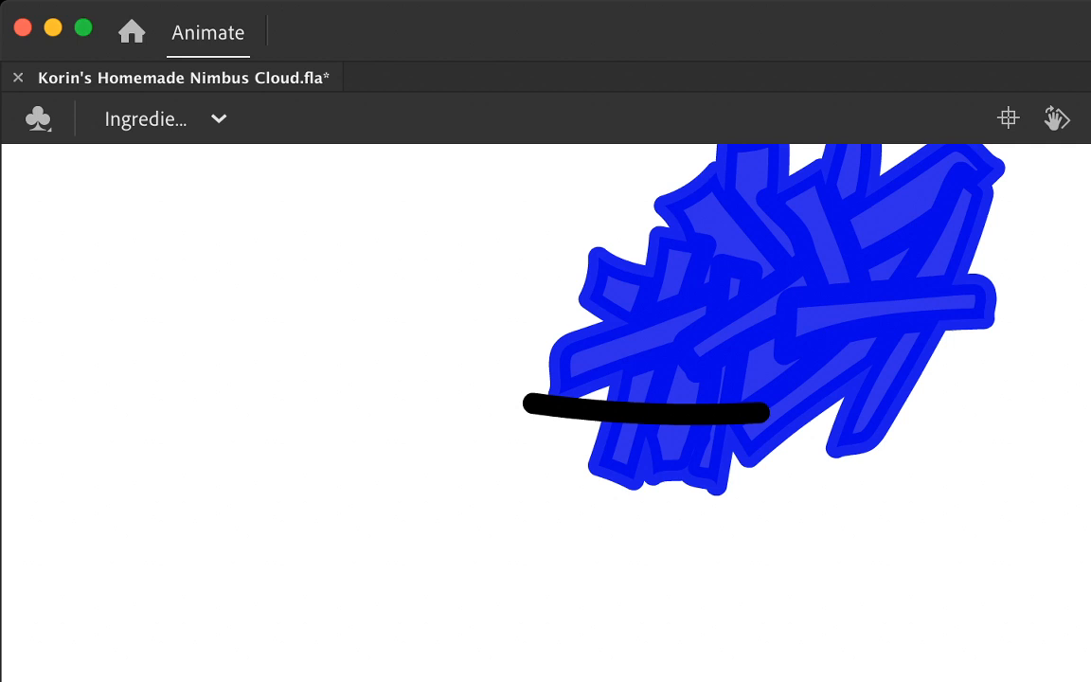
mouse_move(537, 397)
left_mouse_down()
mouse_move(539, 434)
mouse_move(726, 445)
mouse_move(750, 391)
left_mouse_up()
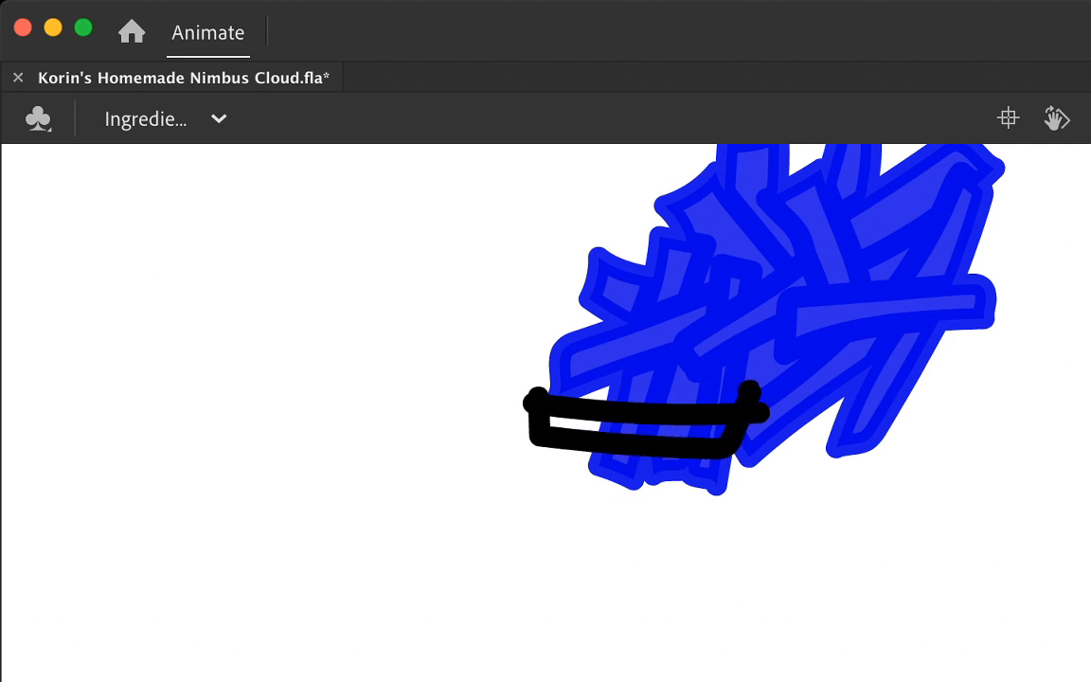
mouse_move(813, 406)
left_mouse_down()
mouse_move(998, 298)
mouse_move(1028, 312)
mouse_move(961, 365)
mouse_move(826, 438)
mouse_move(816, 398)
mouse_move(805, 404)
left_mouse_up()
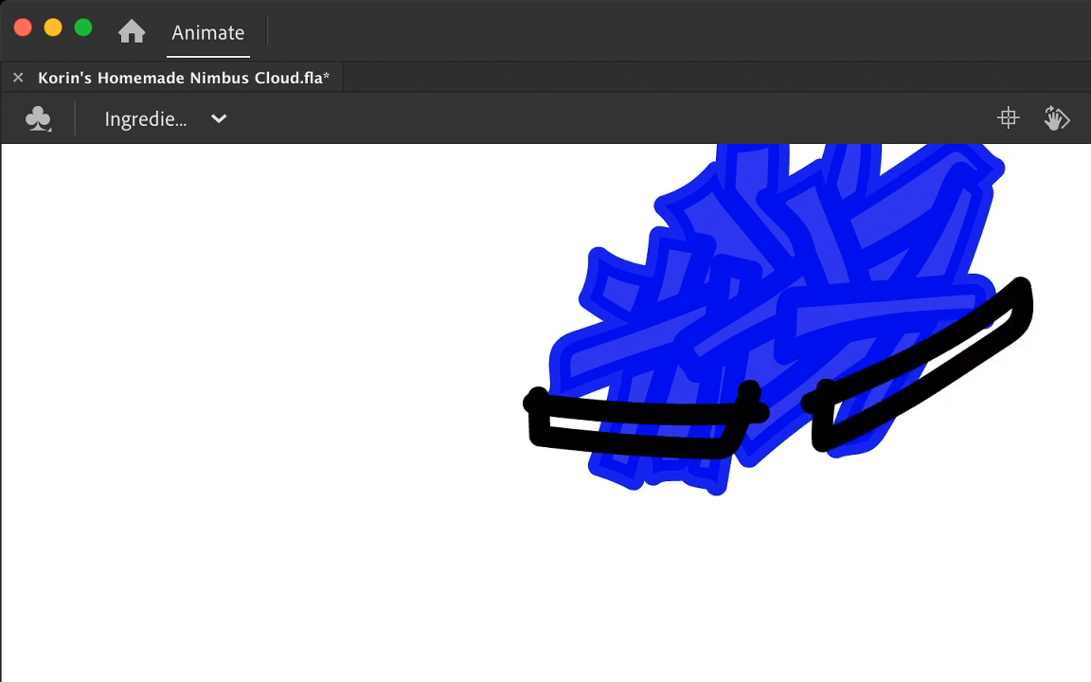
left_click_drag(691, 372, 870, 347)
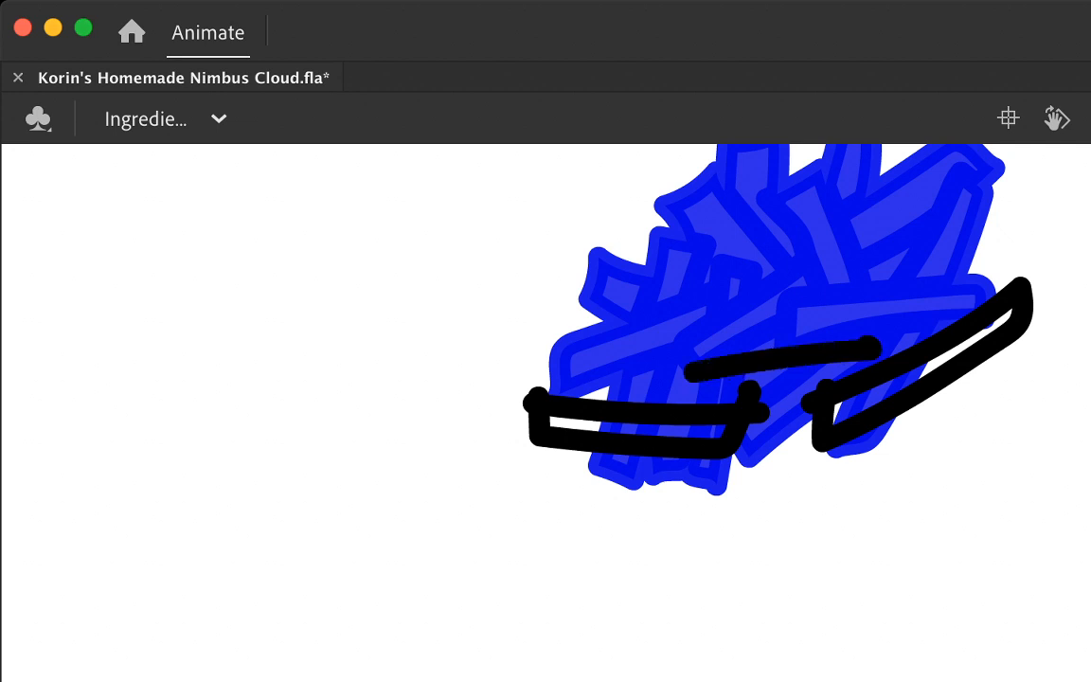
key("super+z")
key("super+z")
key("super+z")
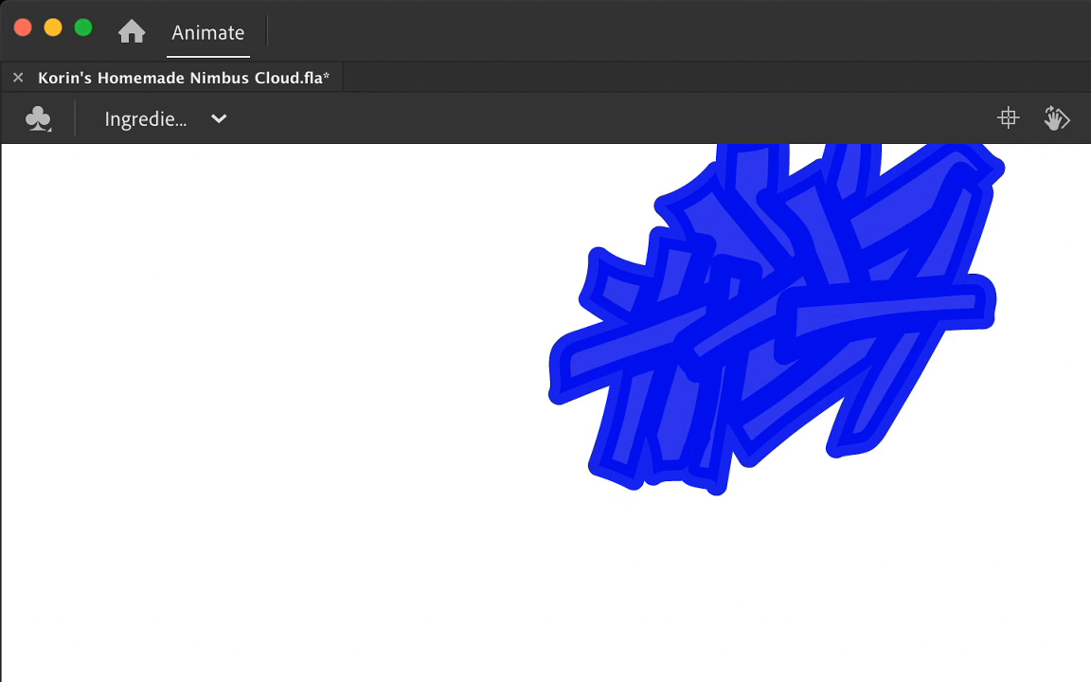
Step: Outline two loose cheese strands at the clump's lower right edge and delete the overlapping stroke end on the lower strand
mouse_move(801, 407)
left_mouse_down()
mouse_move(974, 390)
mouse_move(995, 364)
mouse_move(896, 356)
mouse_move(807, 379)
left_mouse_up()
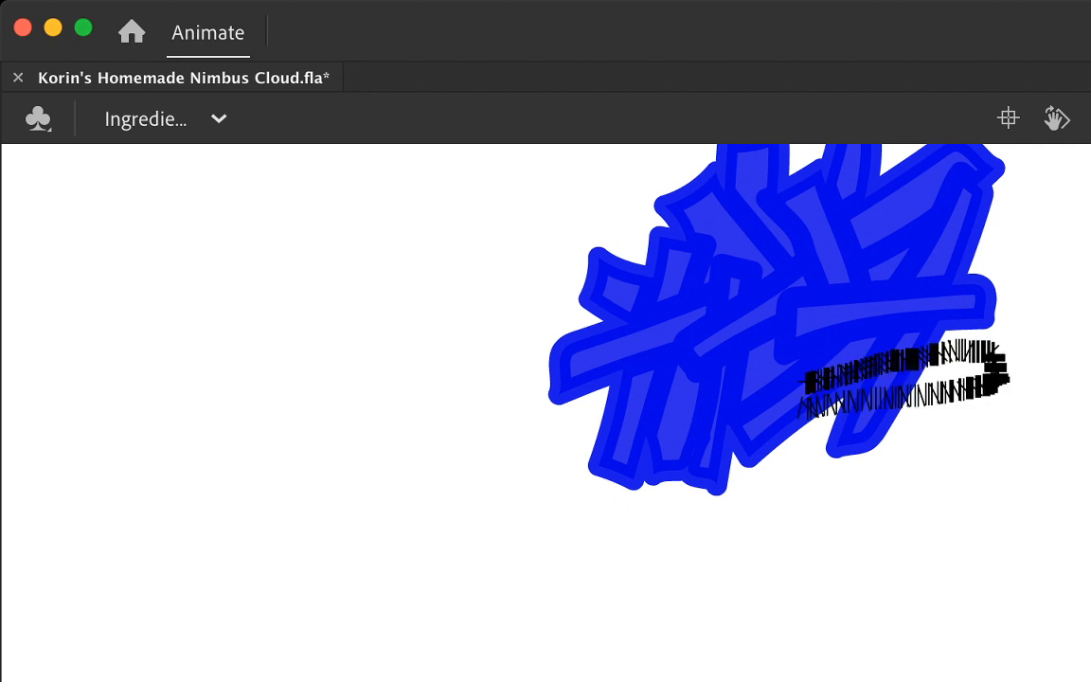
mouse_move(914, 425)
left_mouse_down()
mouse_move(797, 487)
mouse_move(838, 512)
mouse_move(962, 445)
mouse_move(961, 431)
left_mouse_up()
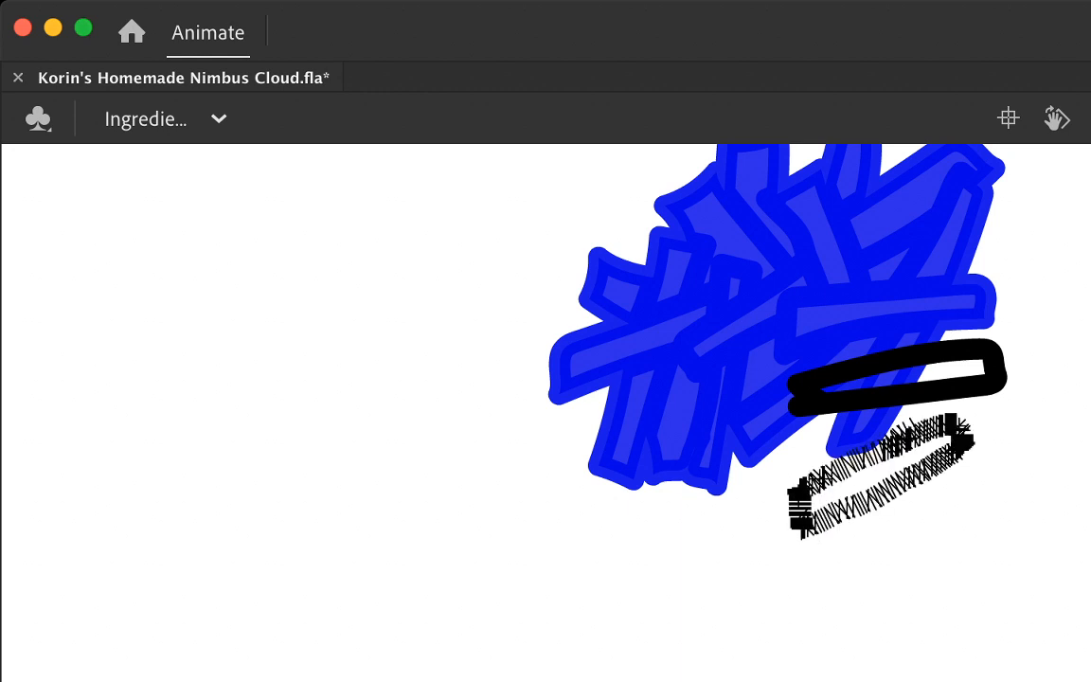
left_click(932, 430)
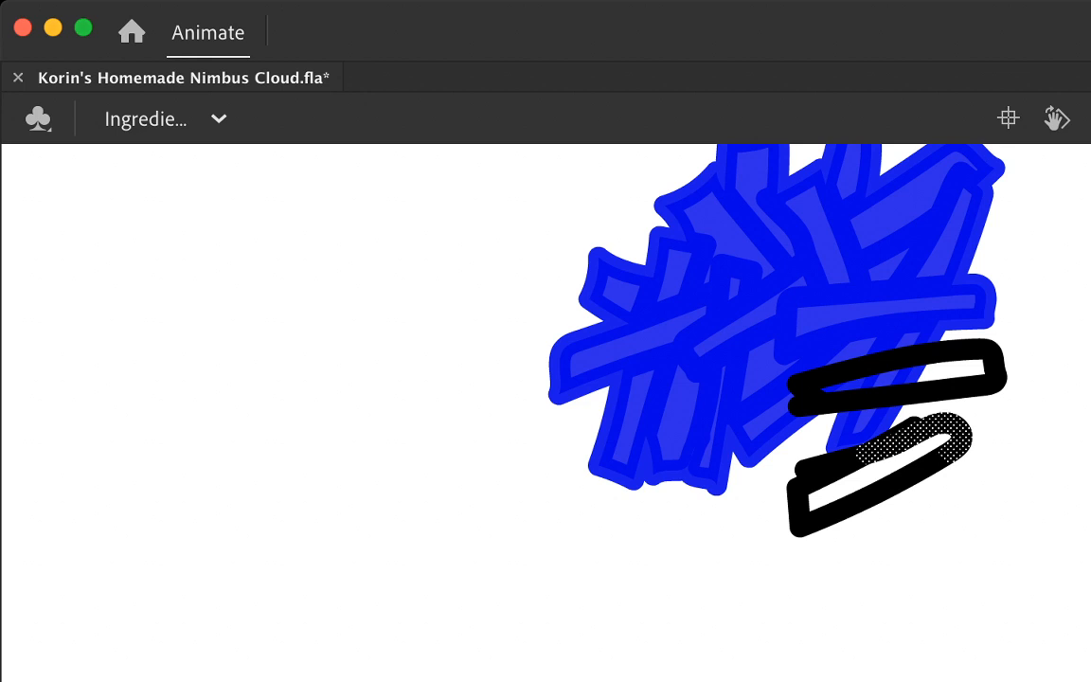
left_click(830, 473, "shift")
key("Delete")
key("super+z")
key("super+z")
left_click(905, 435, "shift")
key("super+z")
left_click(915, 424, "shift")
key("Delete")
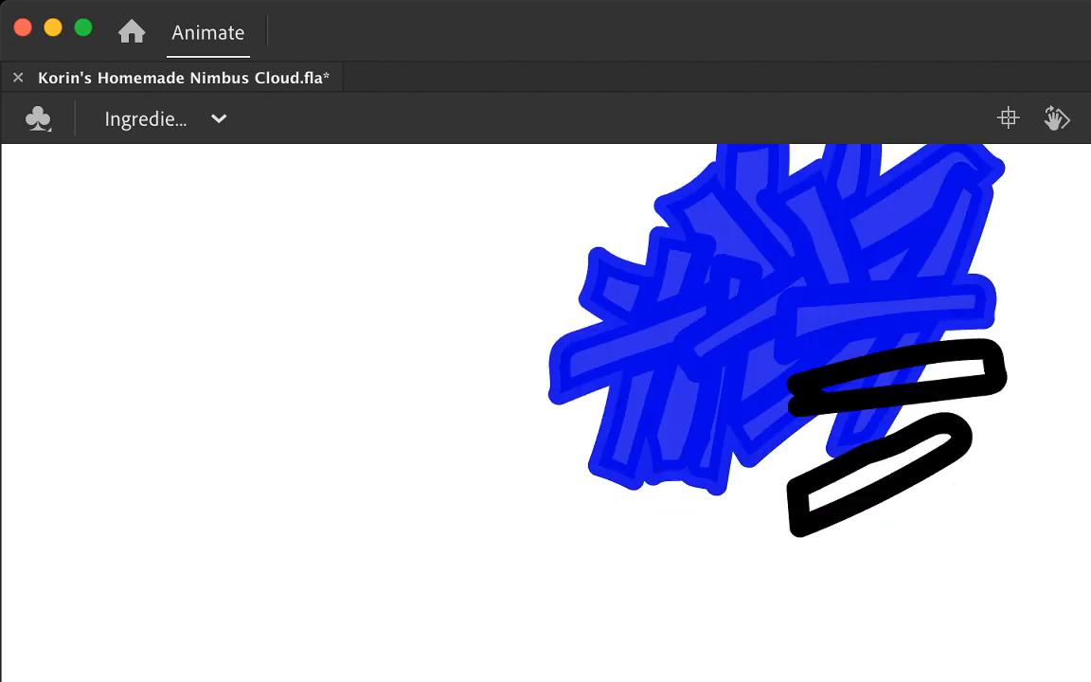
Step: Outline two more cheese strands below the clump, redrawing the left one closer to it, and add a short stroke beneath the strands
mouse_move(739, 488)
left_mouse_down()
mouse_move(609, 624)
mouse_move(677, 612)
mouse_move(758, 519)
left_mouse_up()
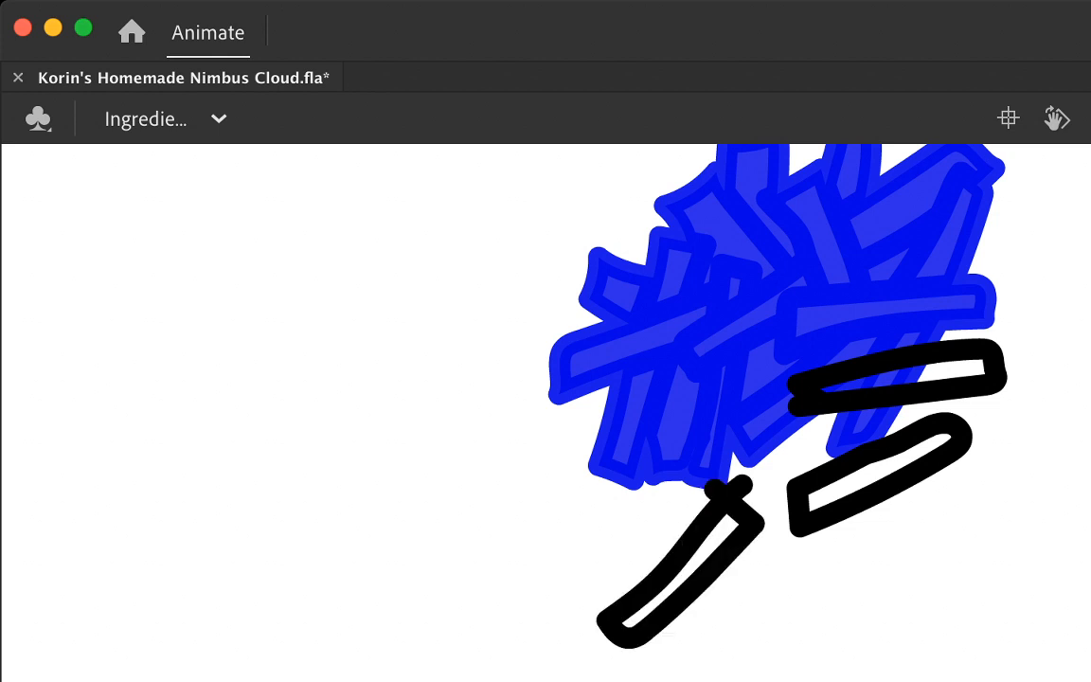
mouse_move(652, 493)
left_mouse_down()
mouse_move(460, 611)
mouse_move(549, 592)
mouse_move(654, 538)
left_mouse_up()
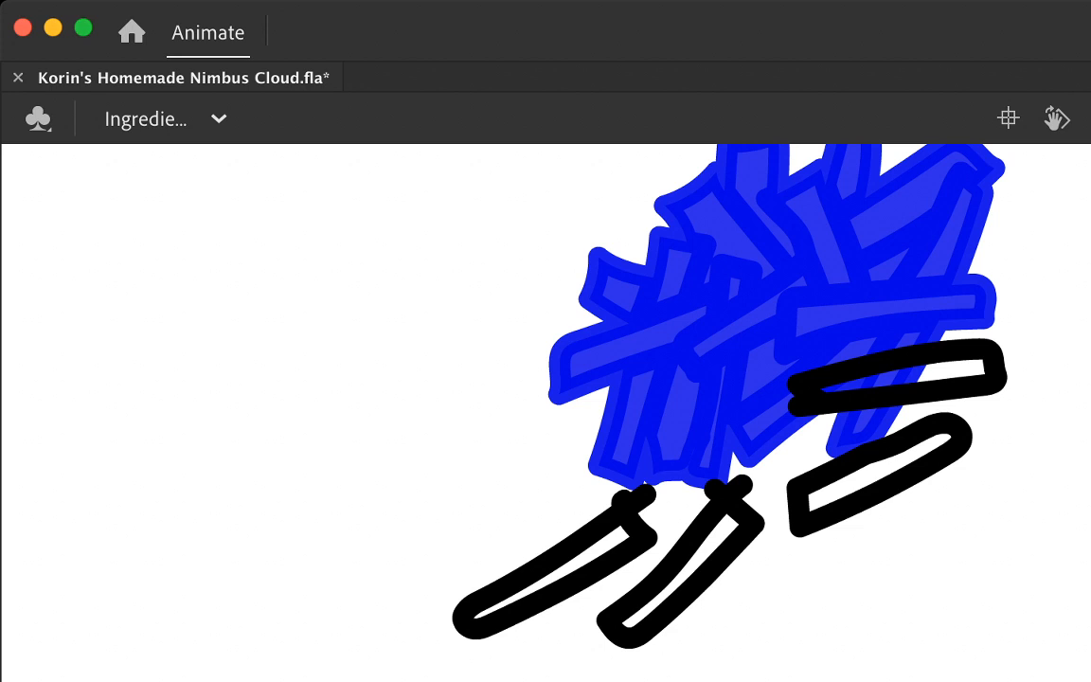
key("super+z")
mouse_move(703, 429)
left_mouse_down()
mouse_move(540, 505)
mouse_move(703, 428)
left_mouse_up()
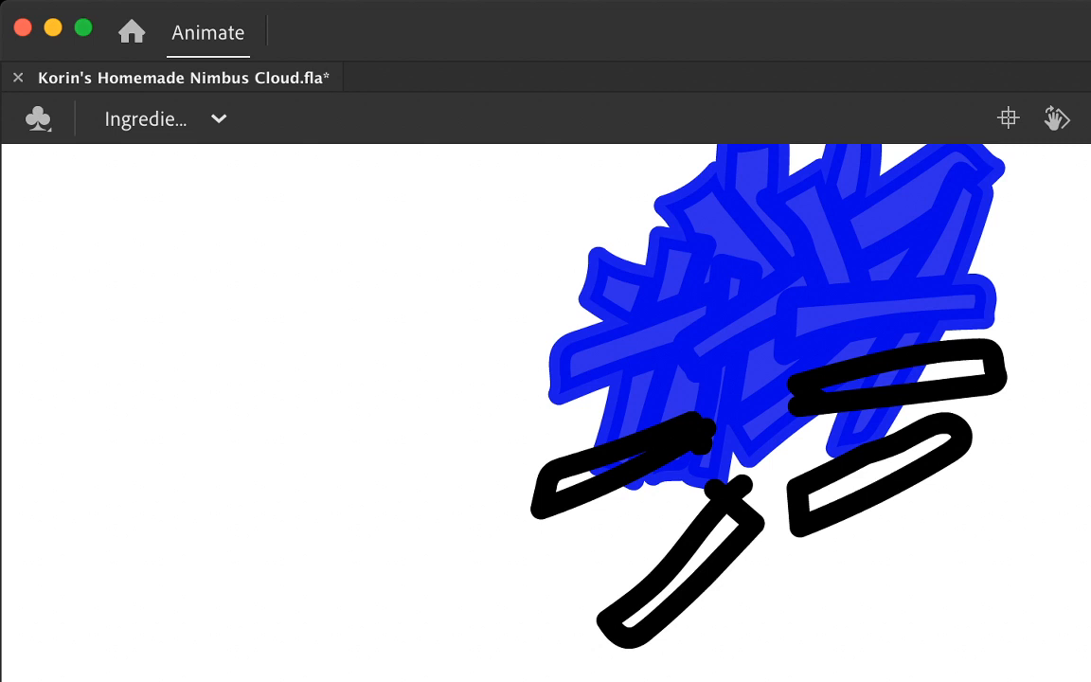
left_click_drag(757, 555, 900, 540)
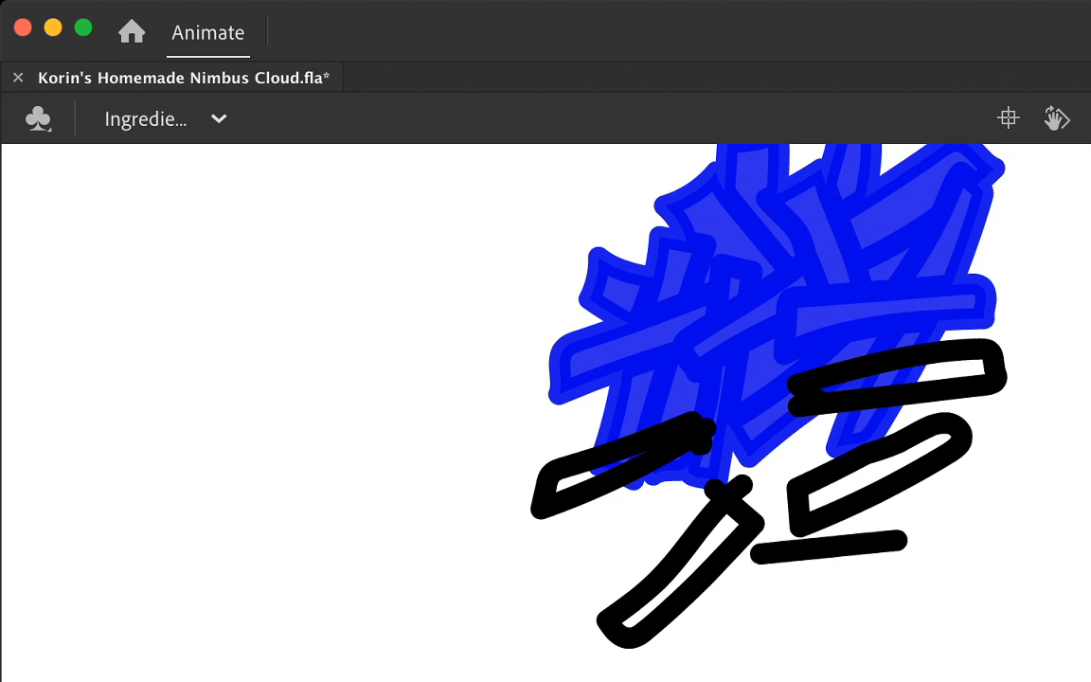
Step: Outline a slanted cheese strand across the clump's right side and move its loose end point to close the outline
scroll(767, 412, "up", 3)
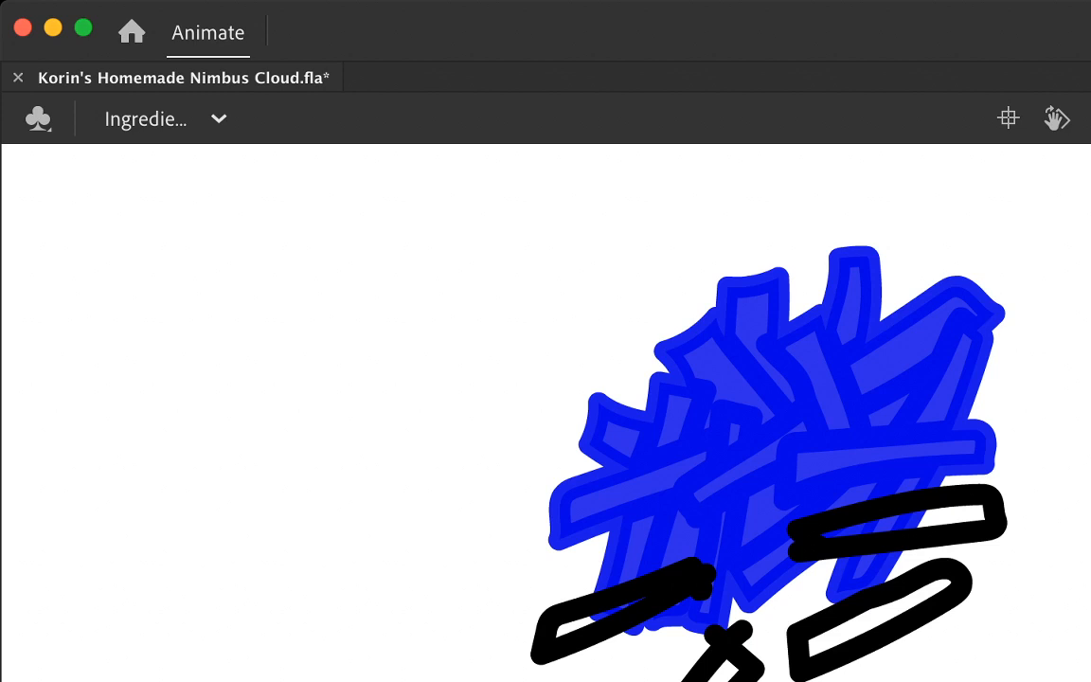
mouse_move(885, 483)
left_mouse_down()
mouse_move(1027, 379)
mouse_move(1035, 369)
mouse_move(1019, 346)
mouse_move(832, 466)
left_mouse_up()
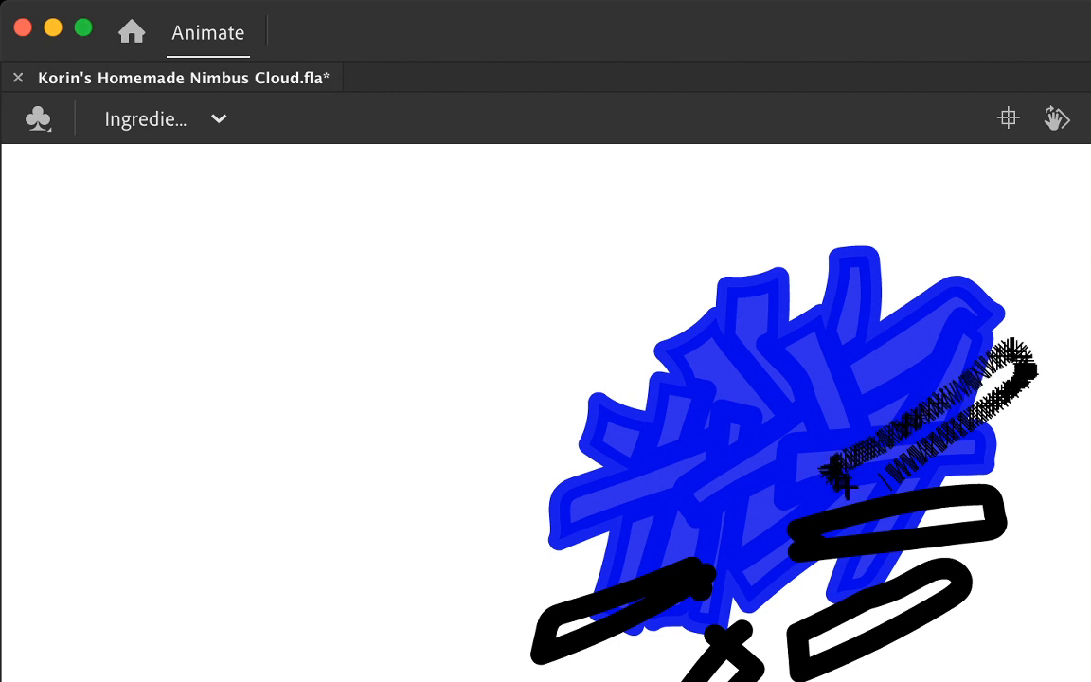
left_click(882, 478)
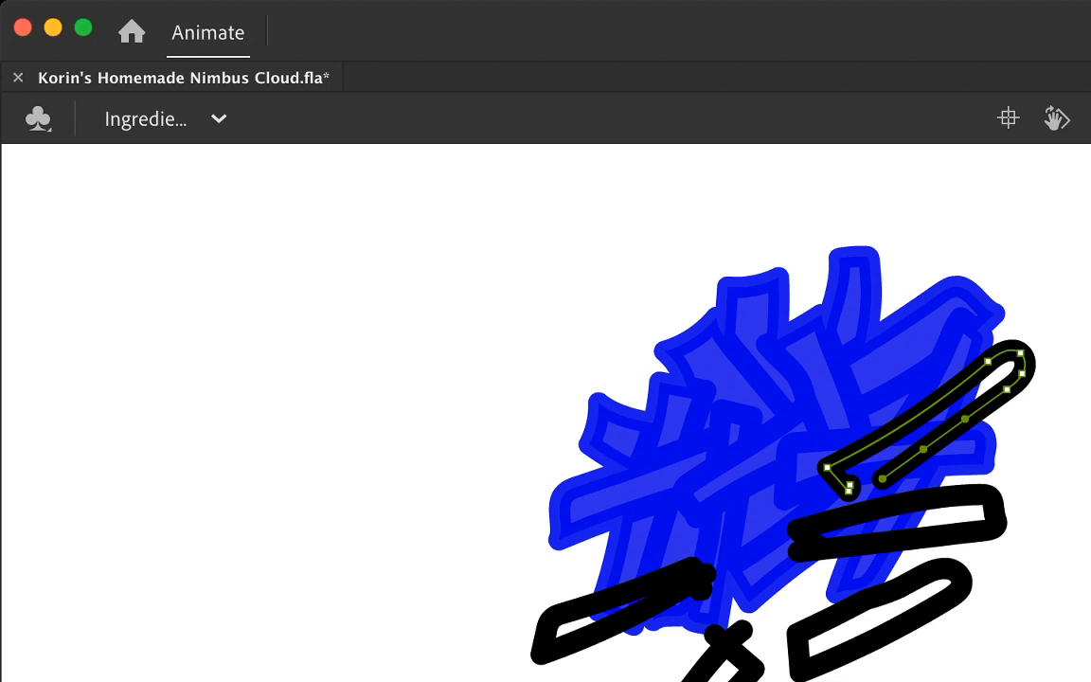
left_click(849, 485)
key("Delete")
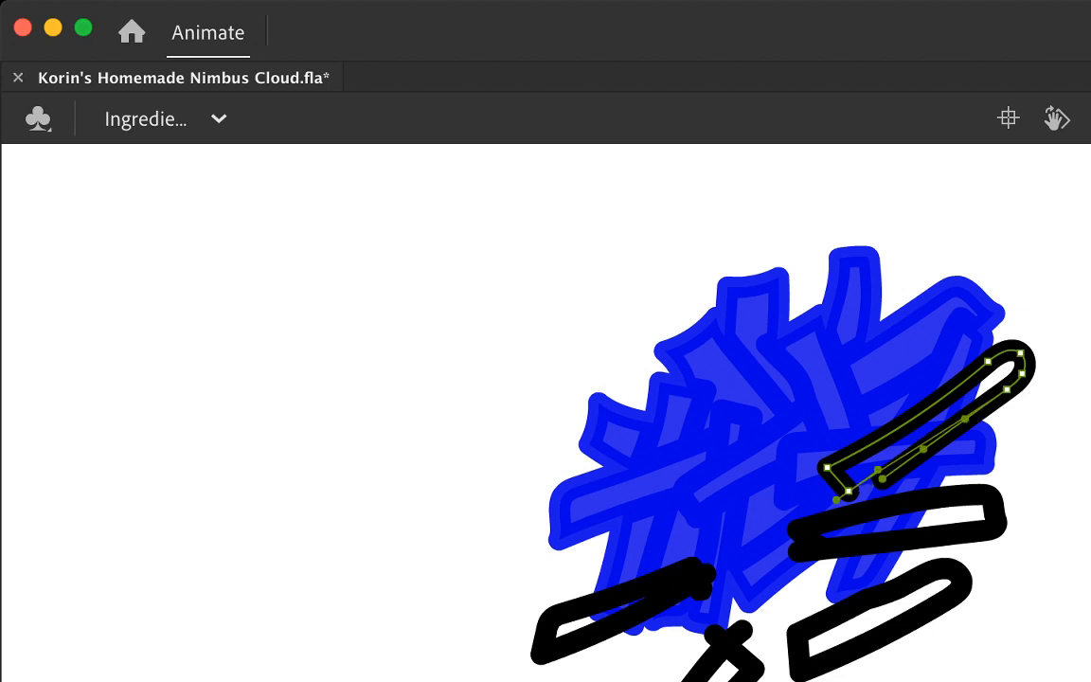
left_click_drag(883, 478, 837, 499)
key("Delete")
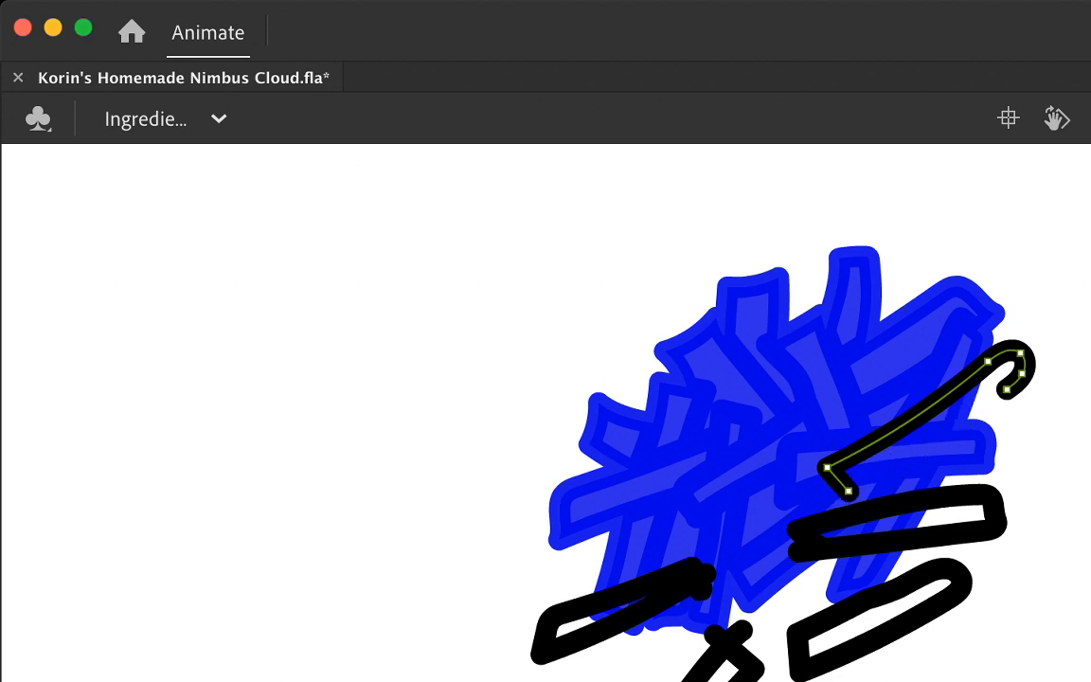
key("Escape")
key("super+z")
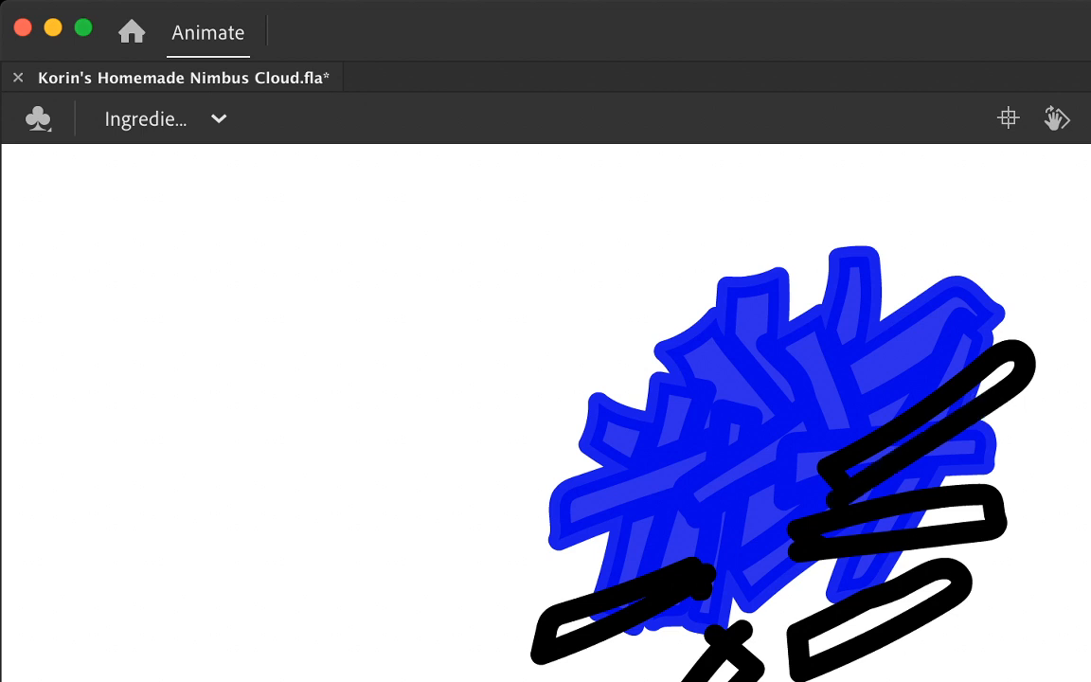
left_click_drag(836, 499, 845, 489)
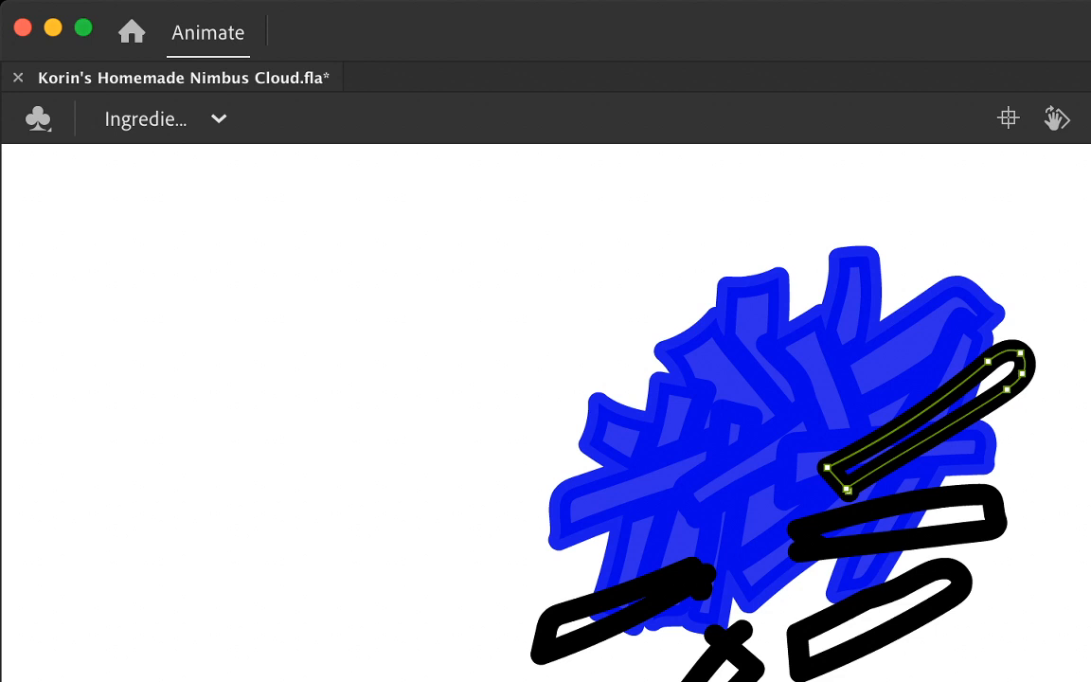
key("Delete")
key("super+z")
key("Escape")
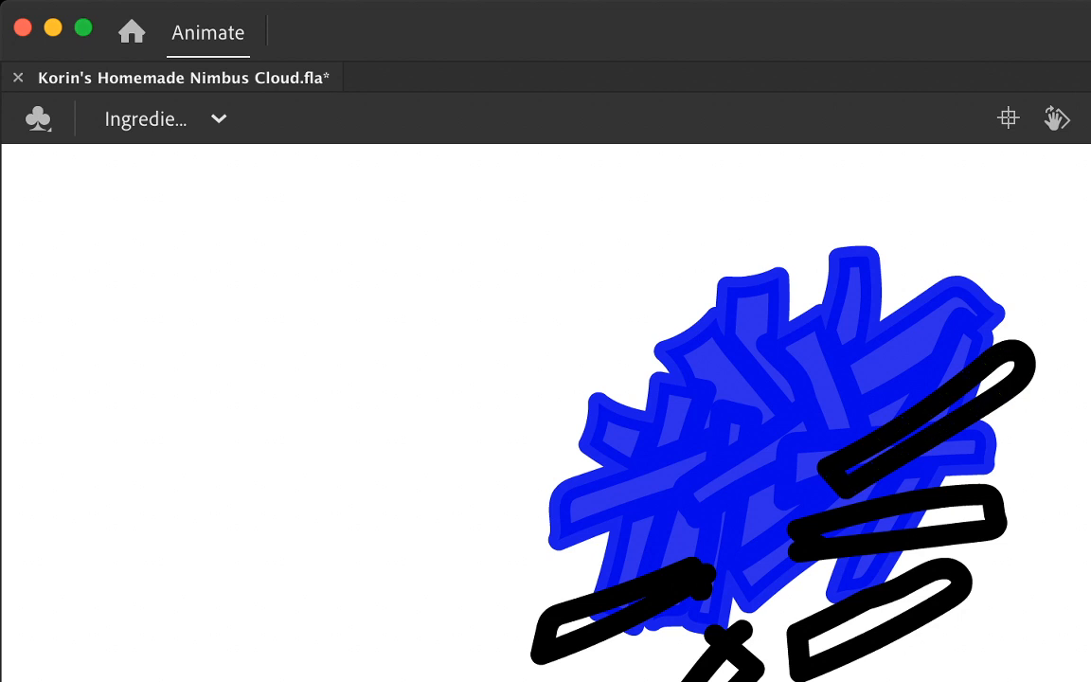
Step: Delete the overlapping stroke ends on the lower left strand and on the small strand beneath the clump
left_click(735, 637)
left_click(714, 635, "shift")
left_click(701, 583, "shift")
key("Delete")
Step: Outline two roughly horizontal cheese strands across the middle of the clump and delete their overshooting stroke ends
mouse_move(819, 489)
left_mouse_down()
mouse_move(639, 511)
mouse_move(691, 526)
mouse_move(768, 523)
mouse_move(806, 512)
mouse_move(794, 474)
left_mouse_up()
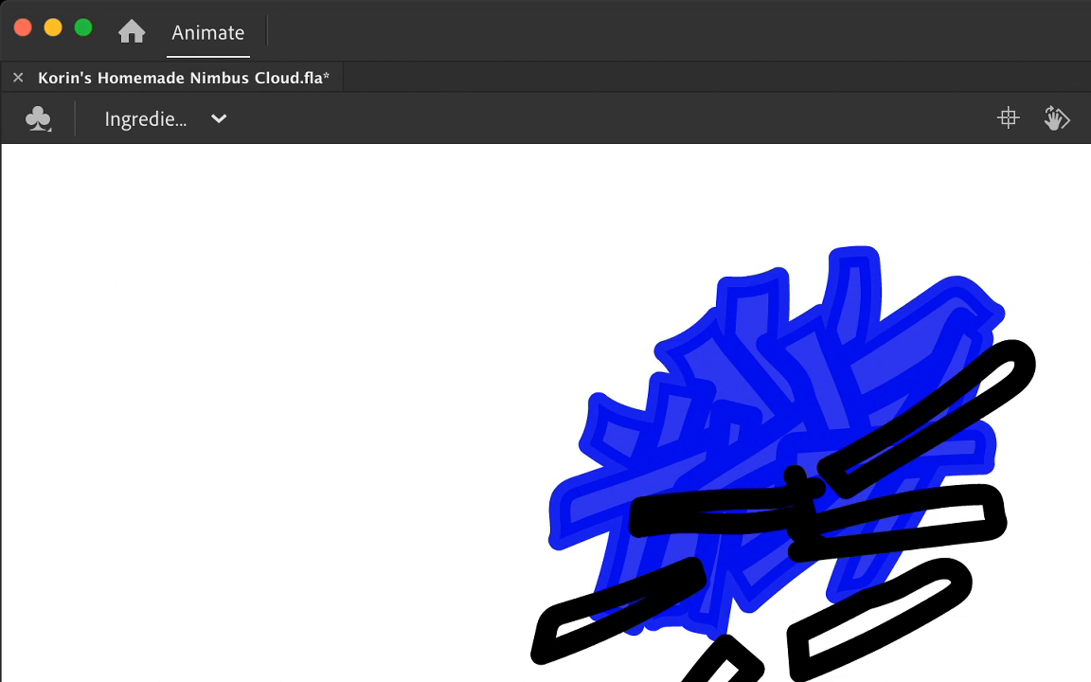
left_click(798, 483)
key("Delete")
mouse_move(857, 390)
left_mouse_down()
mouse_move(687, 396)
mouse_move(775, 431)
mouse_move(825, 367)
mouse_move(826, 346)
left_mouse_up()
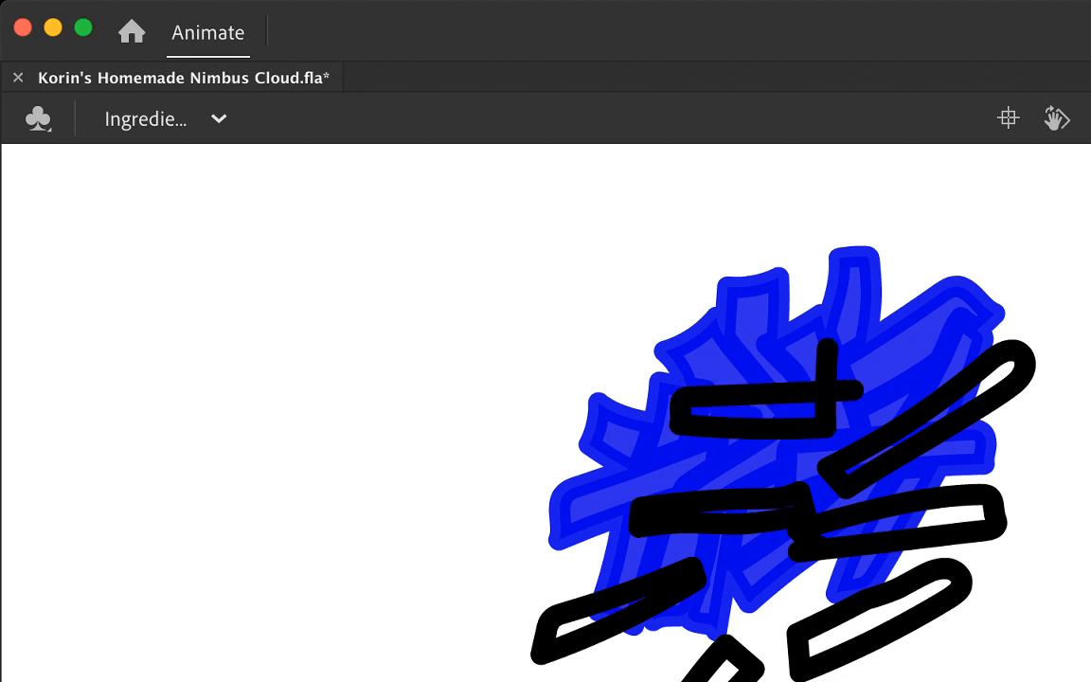
left_click(848, 391)
key("Delete")
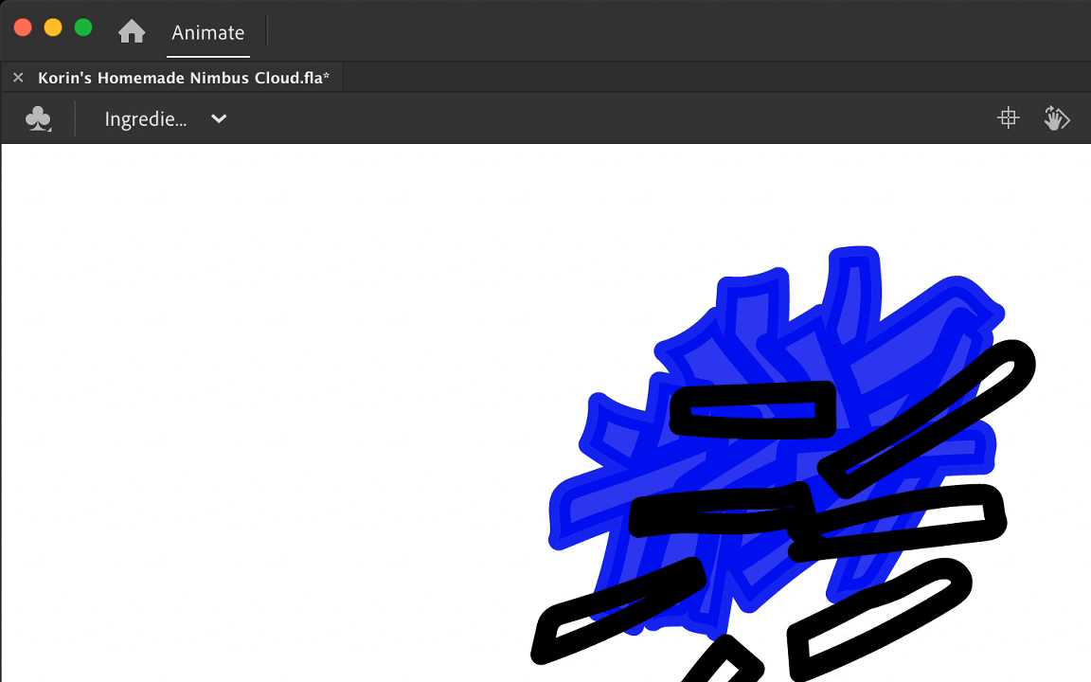
Step: Outline a steep cheese strand rising from the slanted strand on the clump's right side, redrawing the first attempt
mouse_move(848, 439)
left_mouse_down()
mouse_move(857, 381)
mouse_move(907, 342)
left_mouse_up()
key("super+z")
mouse_move(857, 445)
left_mouse_down()
mouse_move(905, 329)
mouse_move(933, 318)
mouse_move(851, 462)
left_mouse_up()
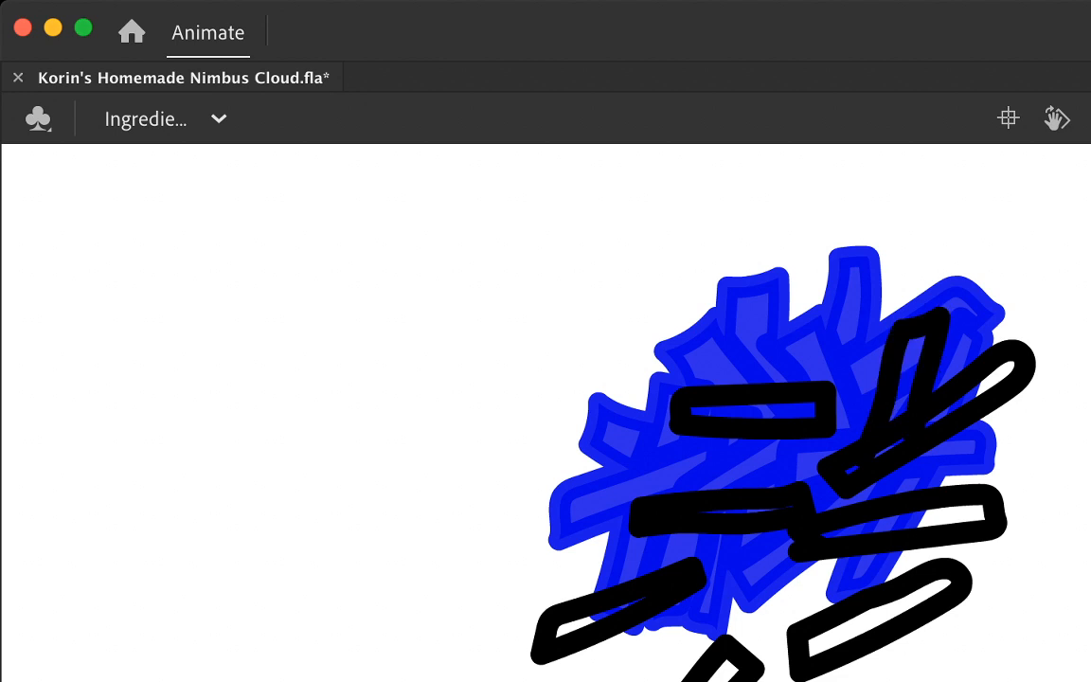
Step: Outline two slanted strands at the clump's left and lower centre, and delete the overlapping line pieces there and inside the right slanted strand
mouse_move(721, 438)
left_mouse_down()
mouse_move(567, 499)
mouse_move(576, 506)
mouse_move(734, 477)
mouse_move(671, 417)
mouse_move(692, 409)
left_mouse_up()
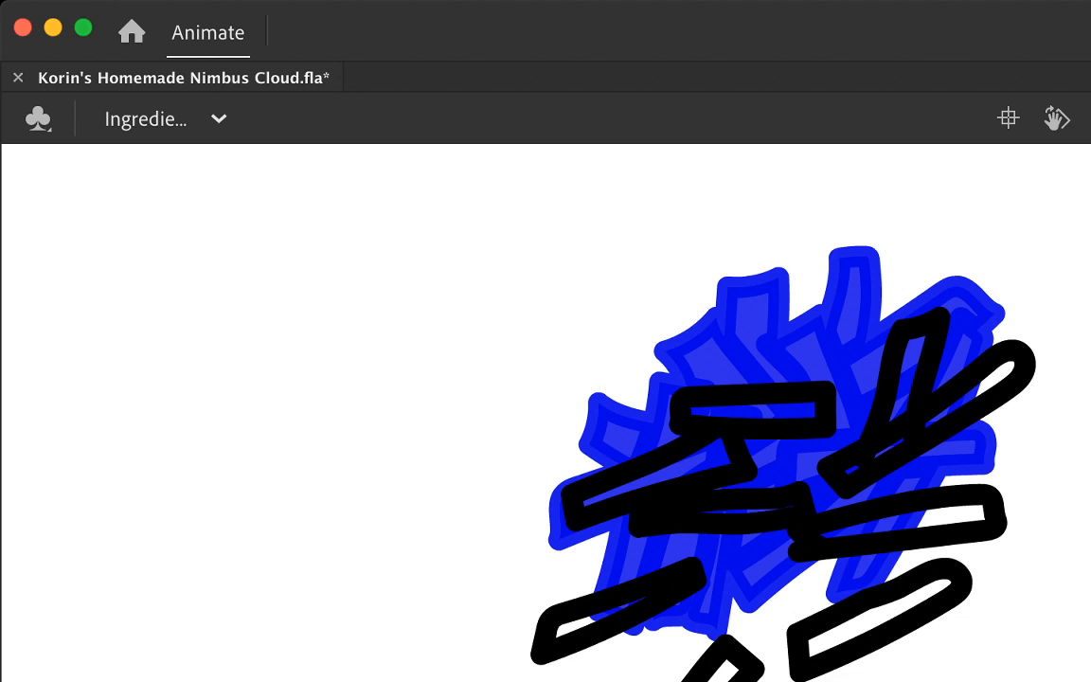
mouse_move(669, 544)
left_mouse_down()
mouse_move(819, 611)
mouse_move(801, 571)
mouse_move(635, 488)
mouse_move(591, 488)
left_mouse_up()
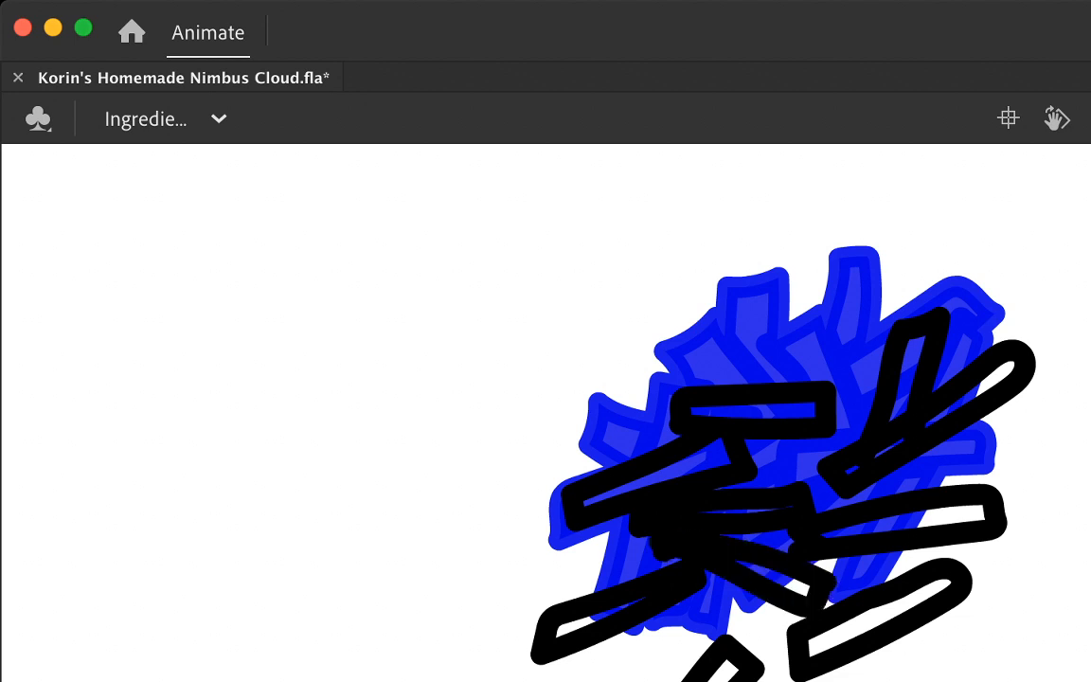
left_click(664, 546)
left_click(914, 427, "shift")
key("Delete")
Step: Outline a slanted strand along the clump's bottom edge and a steep strand crossing the lower right one
left_click_drag(629, 679, 728, 681)
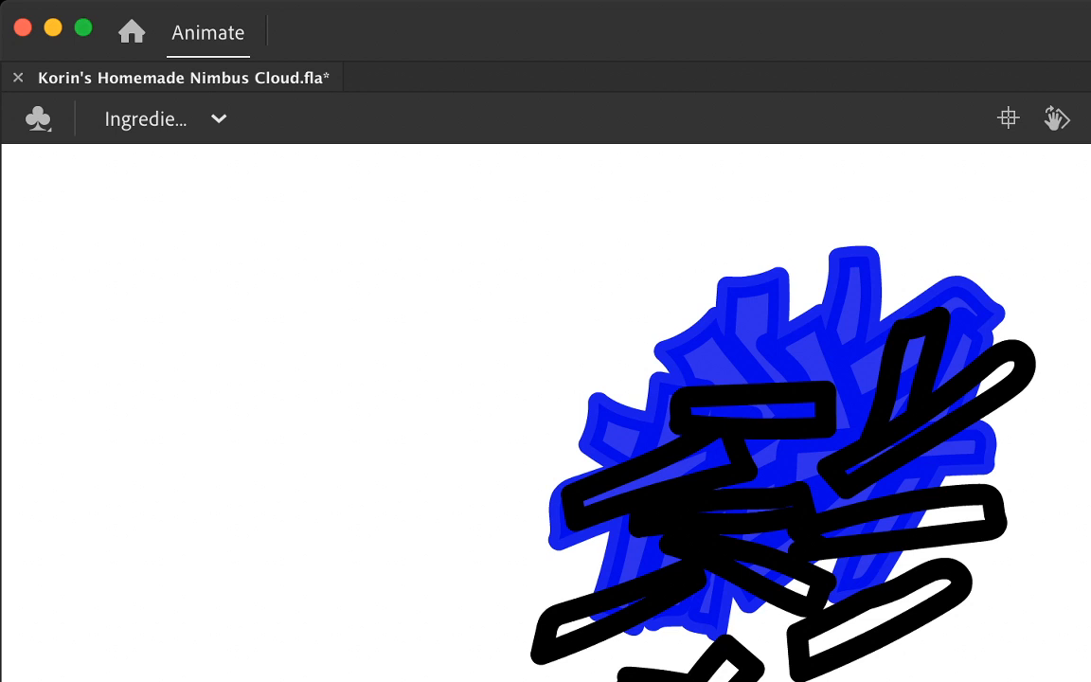
mouse_move(763, 603)
left_mouse_down()
mouse_move(646, 632)
mouse_move(629, 666)
mouse_move(805, 616)
mouse_move(720, 535)
left_mouse_up()
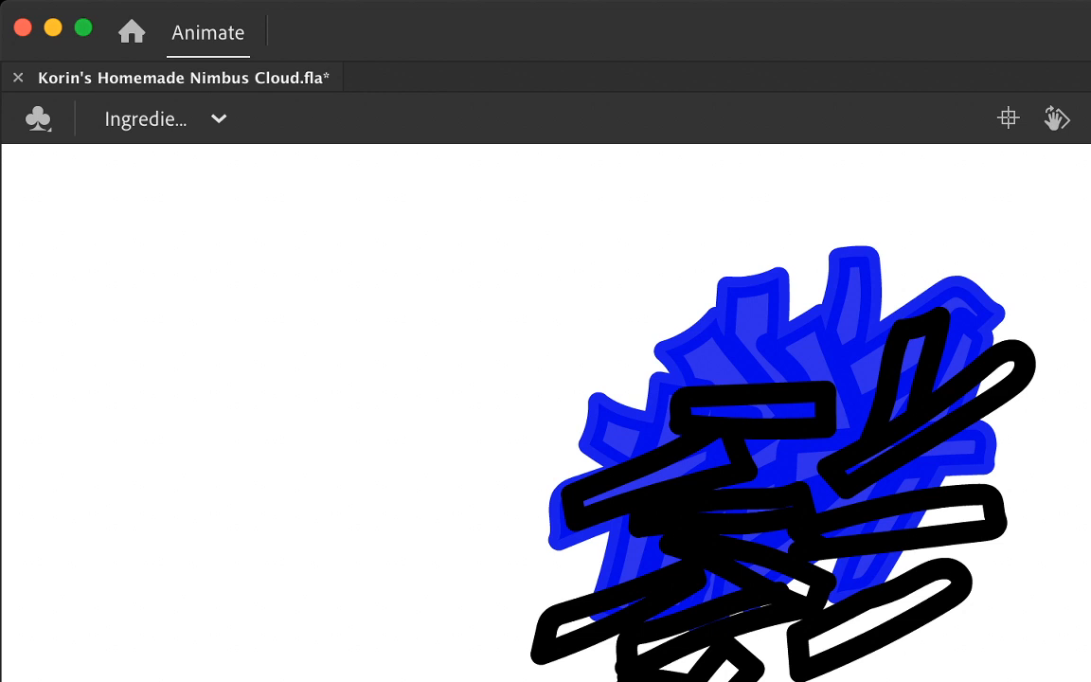
mouse_move(843, 576)
left_mouse_down()
mouse_move(914, 668)
mouse_move(942, 658)
mouse_move(890, 567)
mouse_move(767, 516)
left_mouse_up()
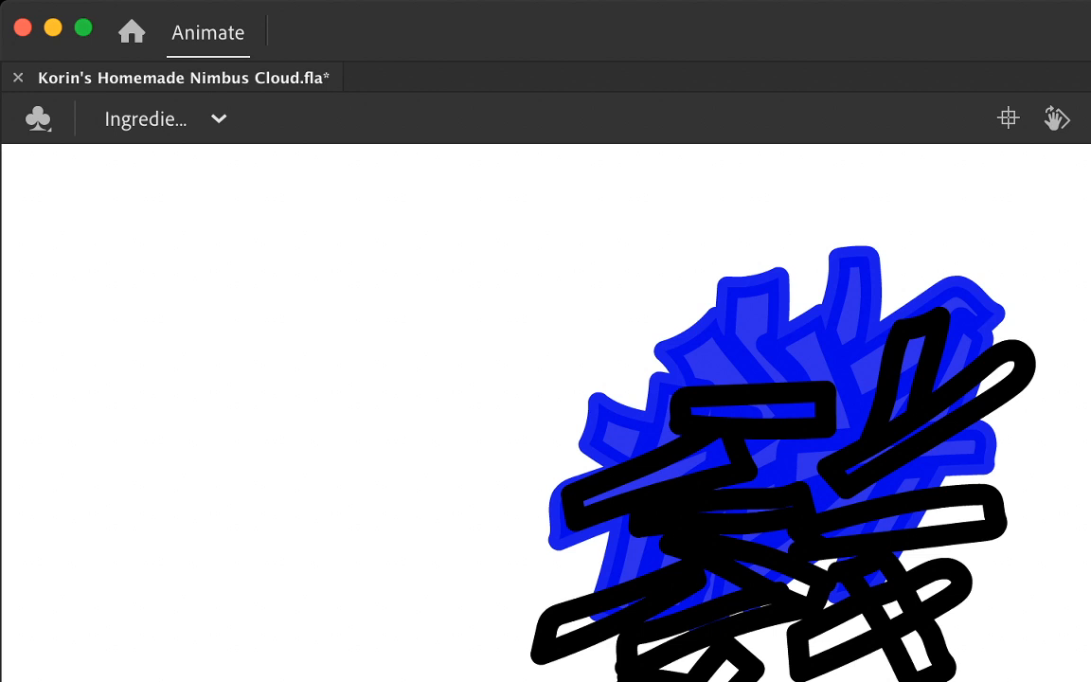
Step: Delete the crossing strand's stray stroke end and its line pieces inside the lower right strand
key("a")
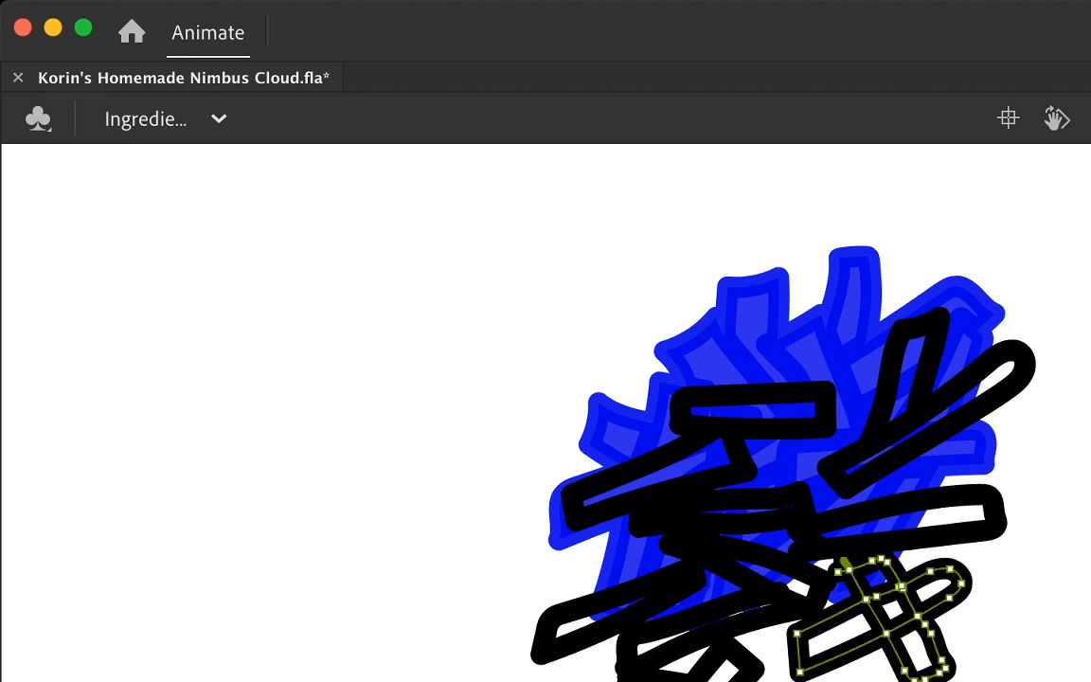
left_click(839, 572)
key("Delete")
key("v")
left_click(876, 618)
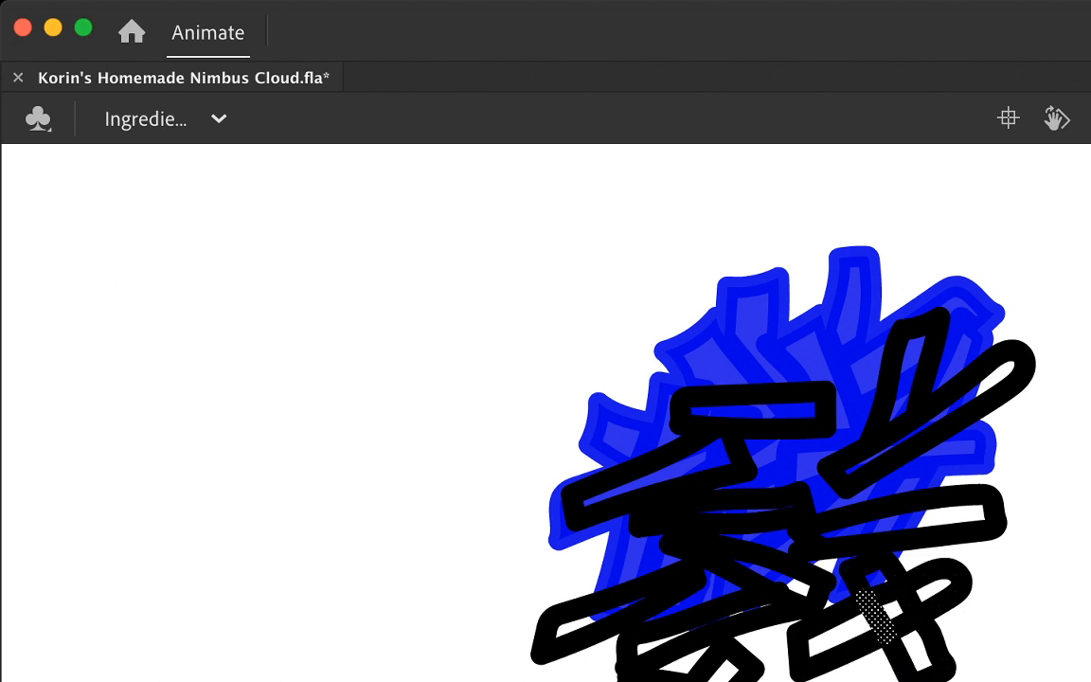
key("Delete")
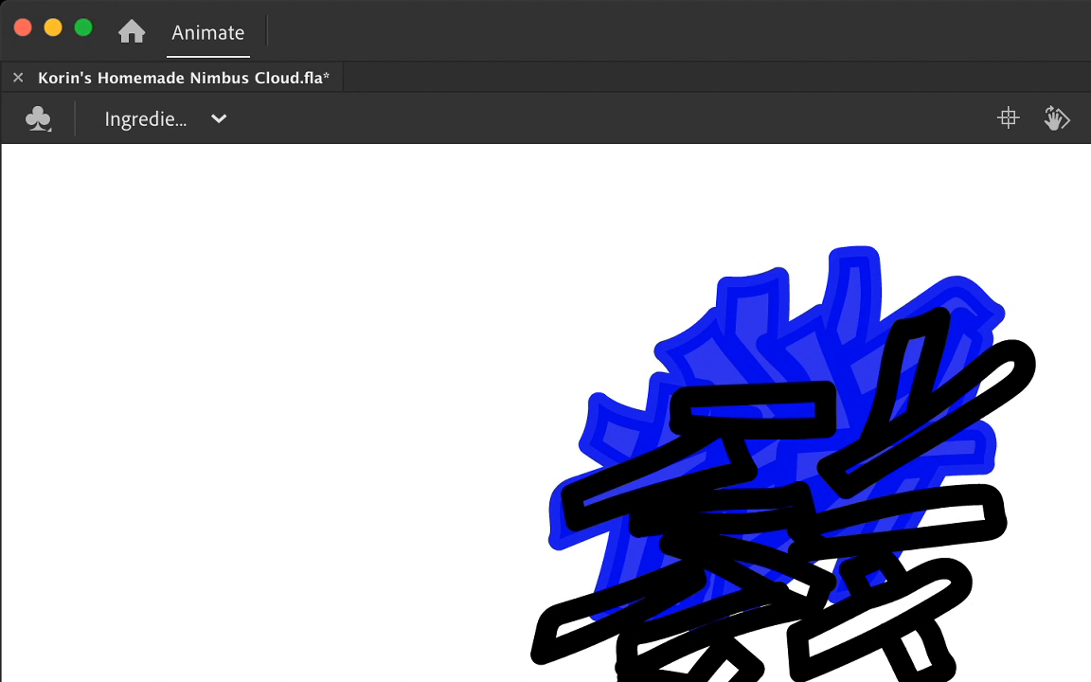
Step: Fill the closed cheese strands with yellow-orange, including both visible parts of the crossing strand at the lower right
left_click(723, 674)
left_click(653, 648)
left_click(581, 625)
left_click(782, 578)
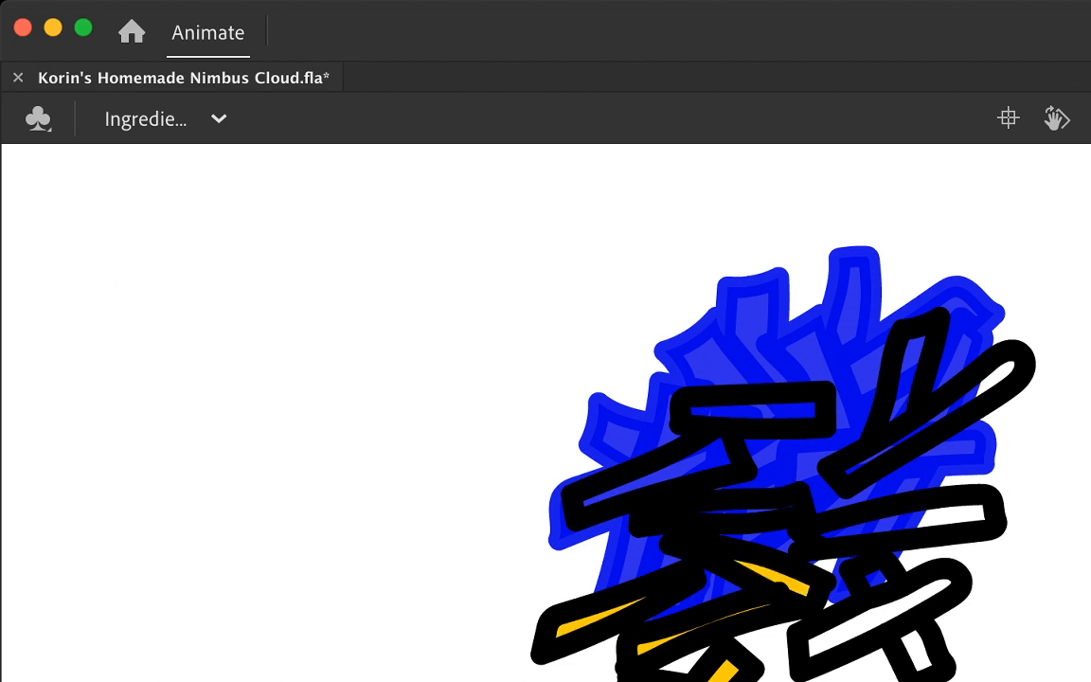
left_click(750, 512)
left_click(689, 465)
left_click(762, 411)
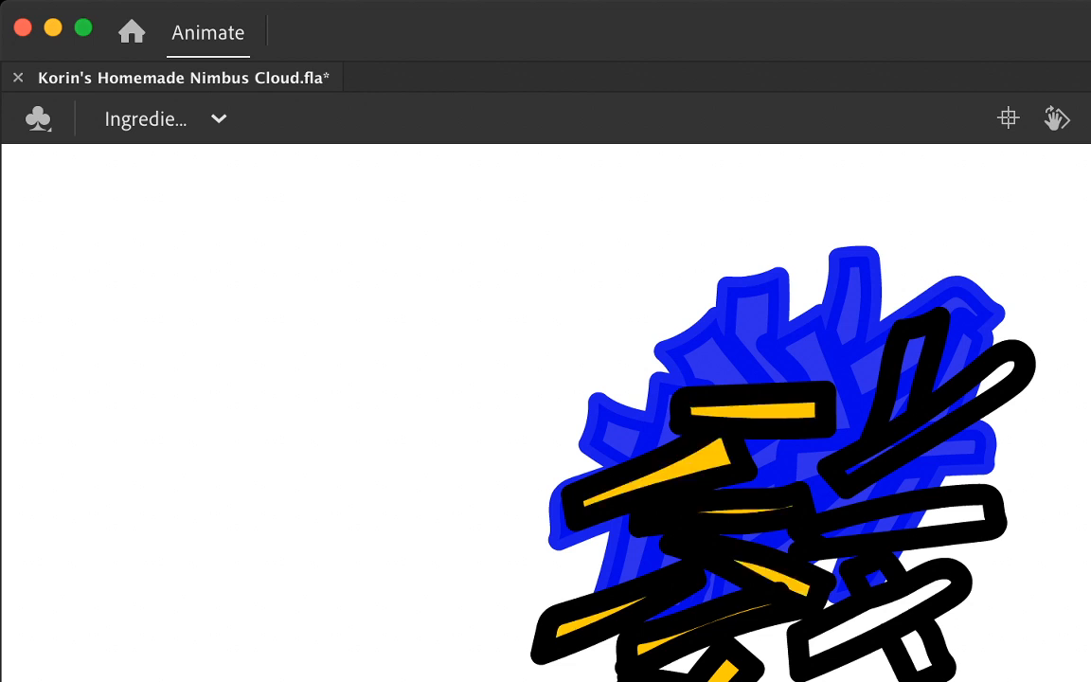
left_click(908, 375)
left_click(928, 417)
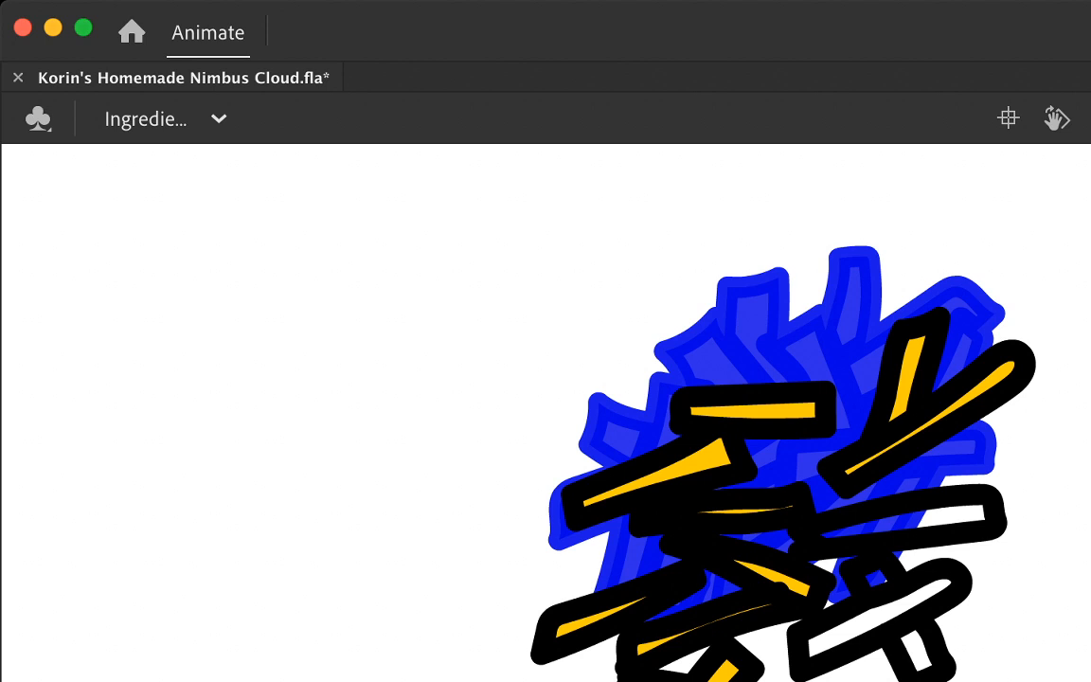
left_click(875, 579)
left_click(879, 614)
left_click(917, 652)
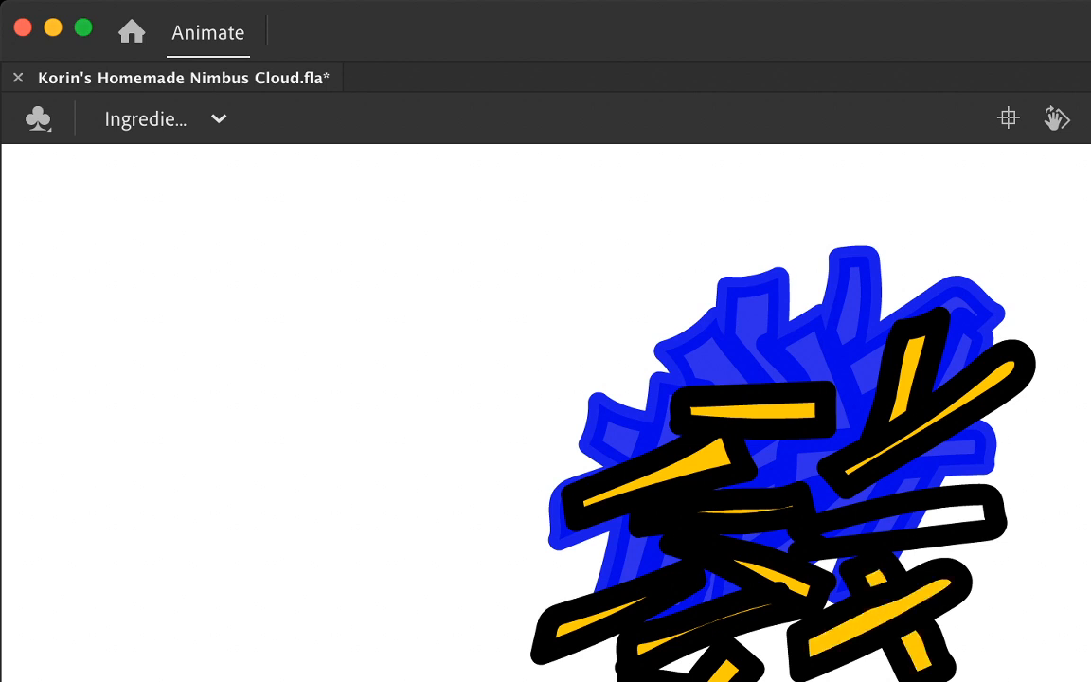
Step: Close the gap at the left end of the right-hand horizontal strand's outline and fill that strand with yellow-orange
left_click(898, 505)
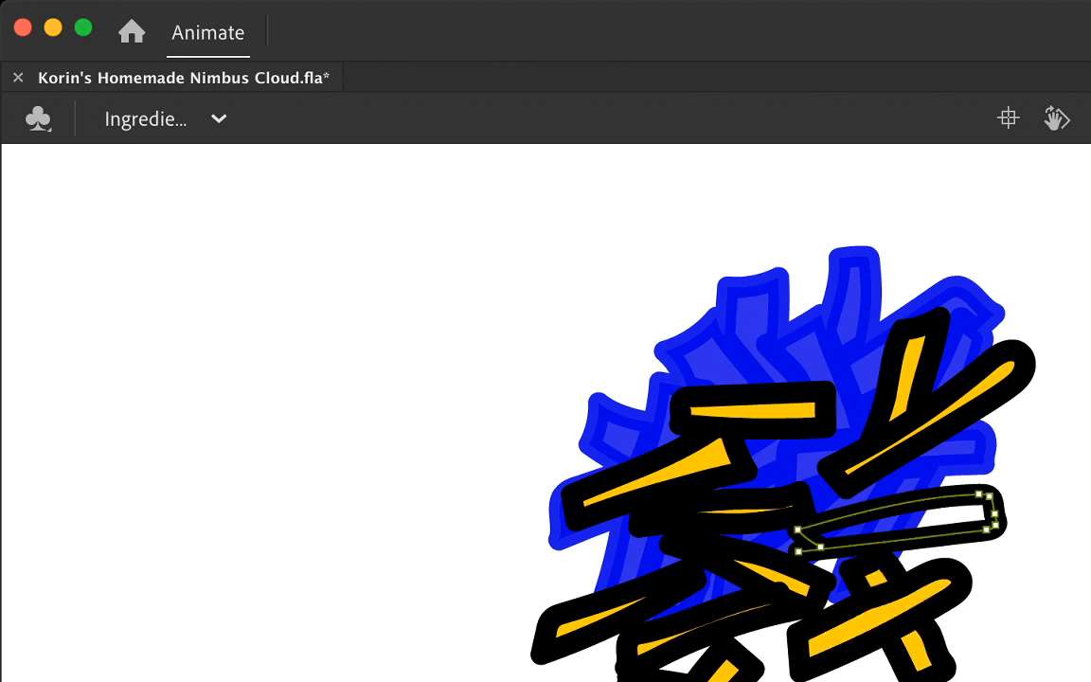
left_click_drag(820, 547, 801, 552)
key("Delete")
key("k")
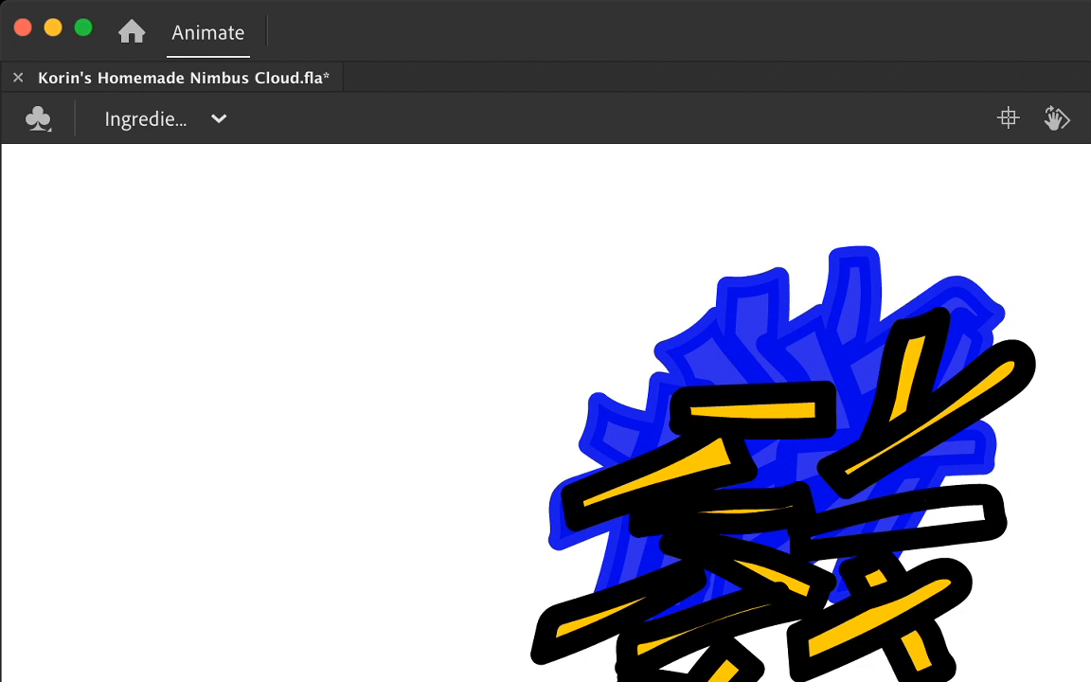
left_click(933, 521)
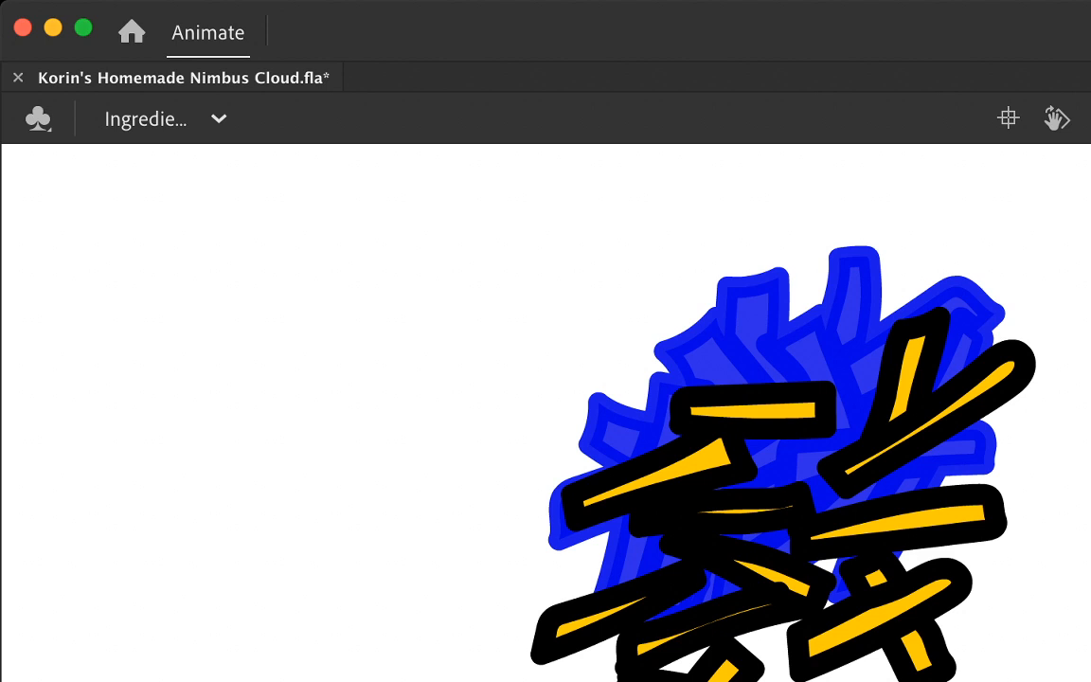
scroll(545, 413, "up", 3)
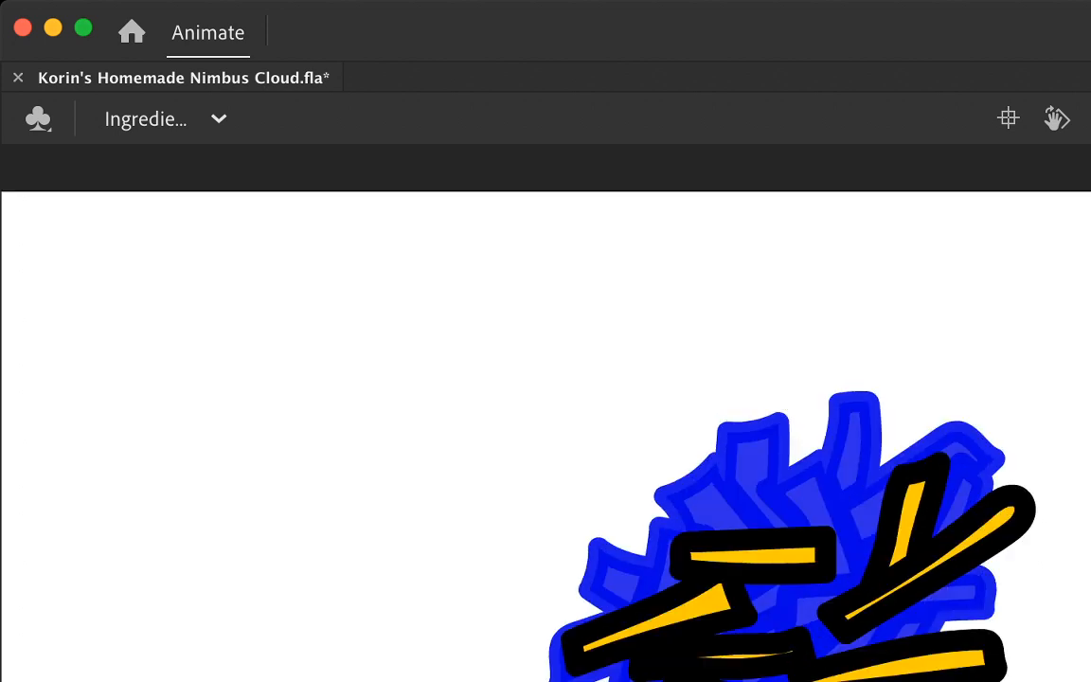
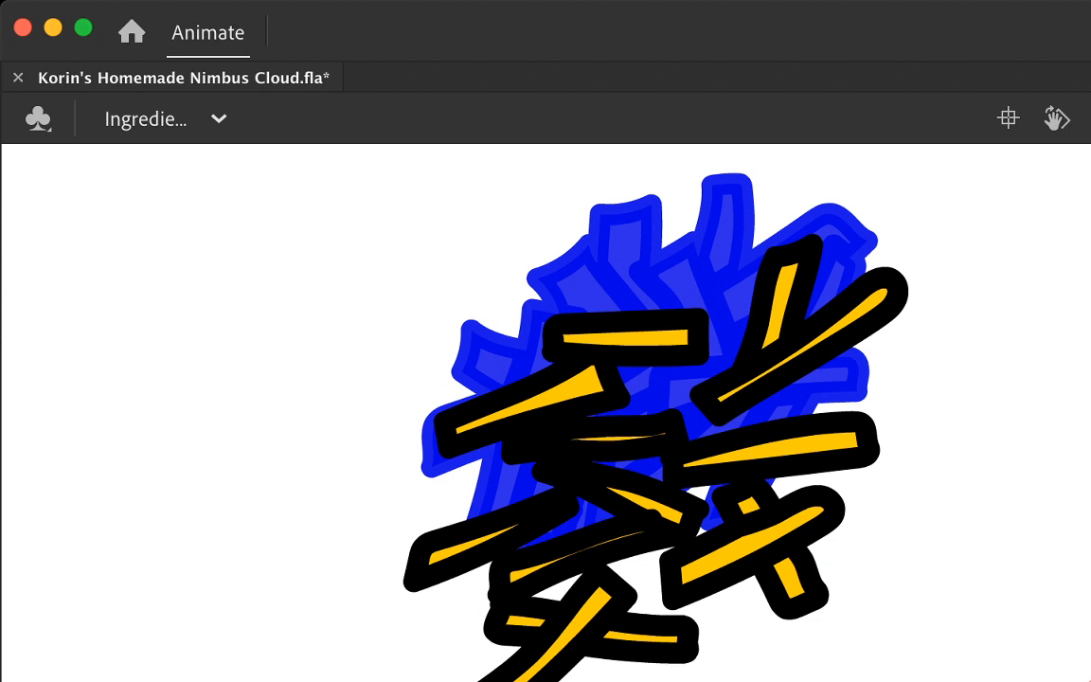
Step: Convert all the filled cheese strands into a symbol named Cheese Falling and open it for editing
key("super+a")
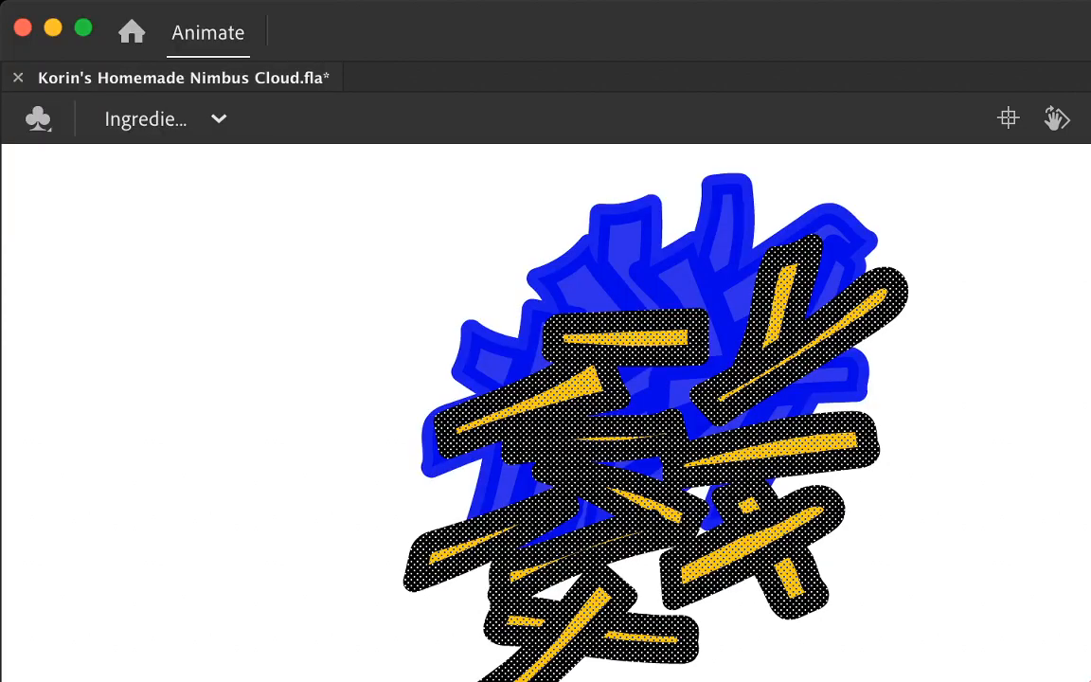
scroll(663, 426, "left", 5)
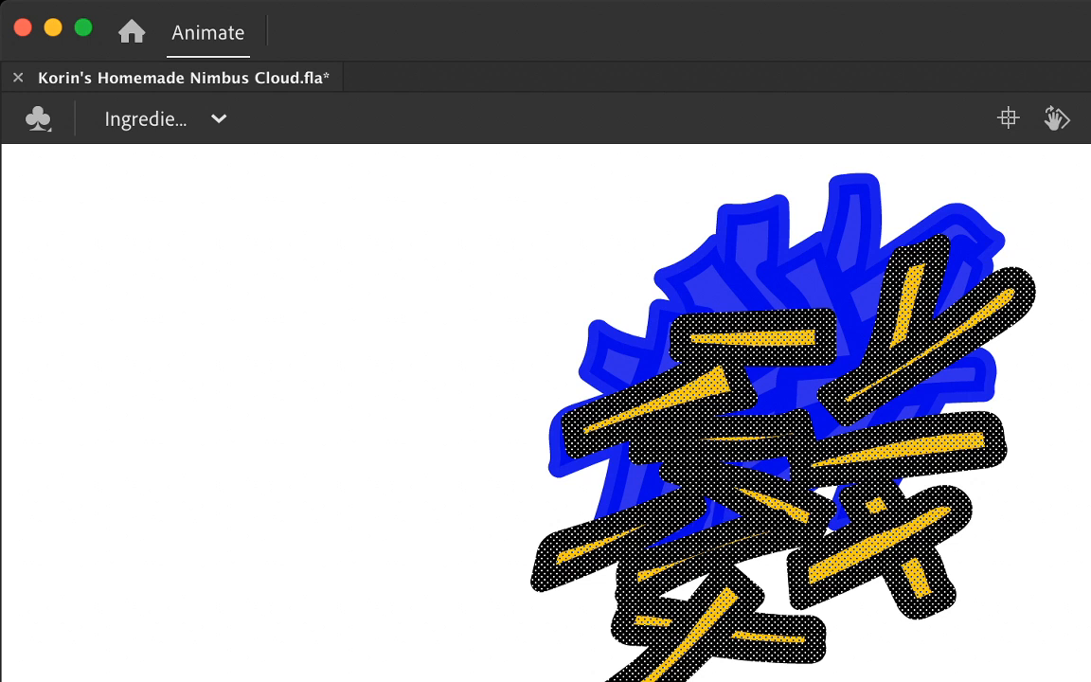
key("F8")
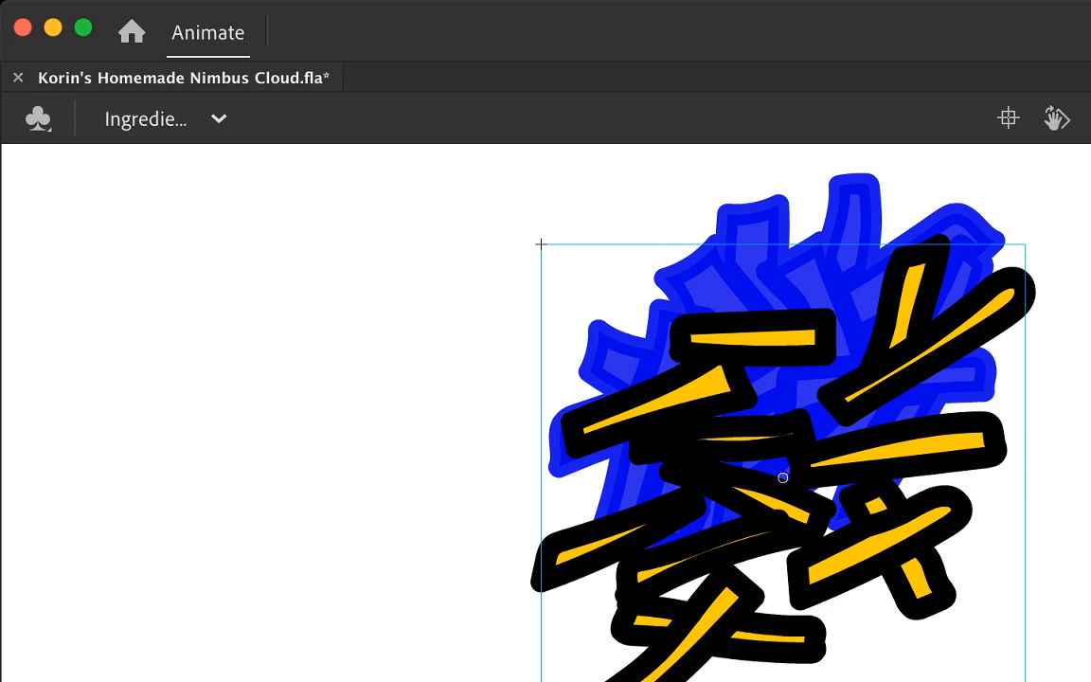
double_click(772, 483)
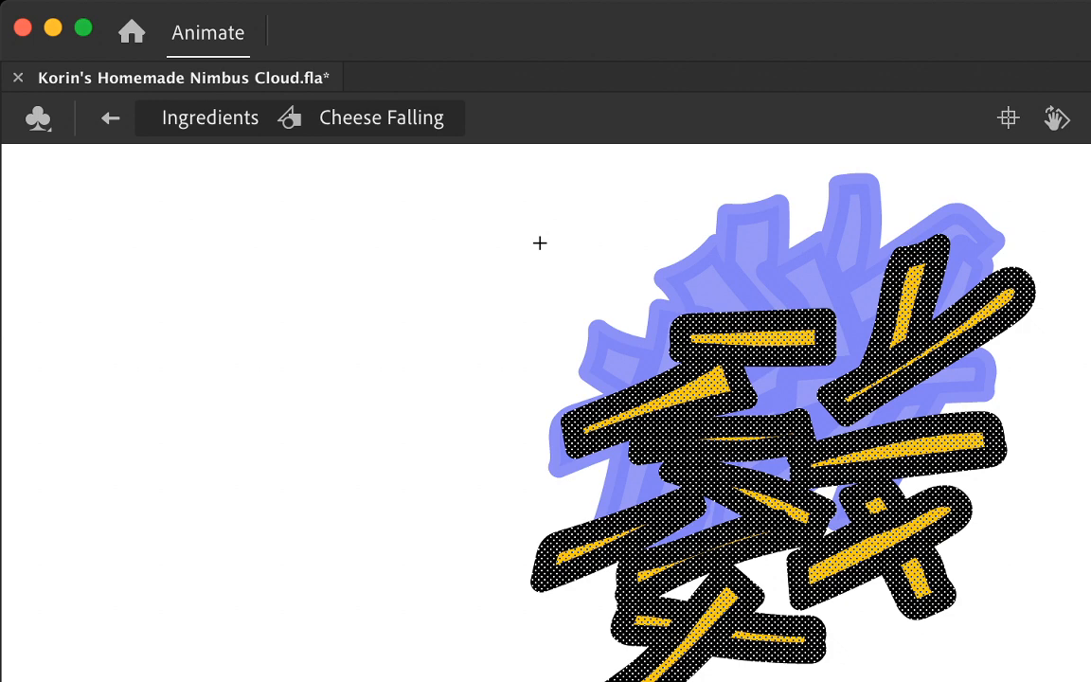
Step: Insert a blank keyframe after the first strand drawing inside the Cheese Falling symbol
left_click(540, 243)
key("super+a")
key("F7")
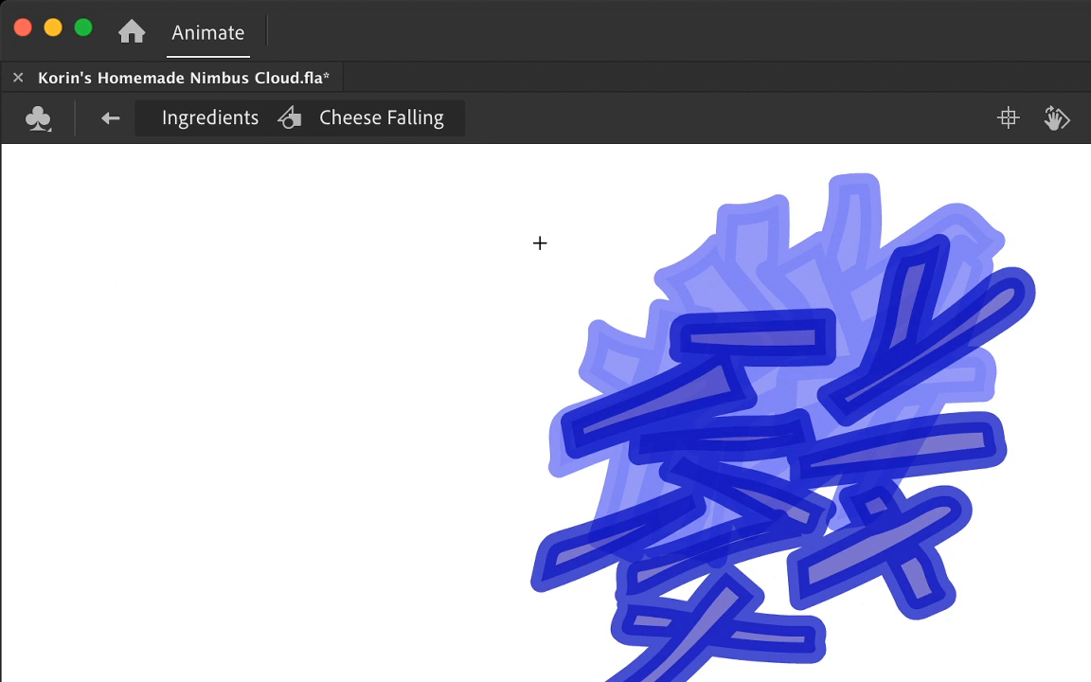
Step: Outline separate near-horizontal cheese strands below the clump, one at the lower left, one at the lower right and one beneath them
mouse_move(858, 673)
left_mouse_down()
mouse_move(1033, 613)
mouse_move(950, 584)
mouse_move(917, 601)
left_mouse_up()
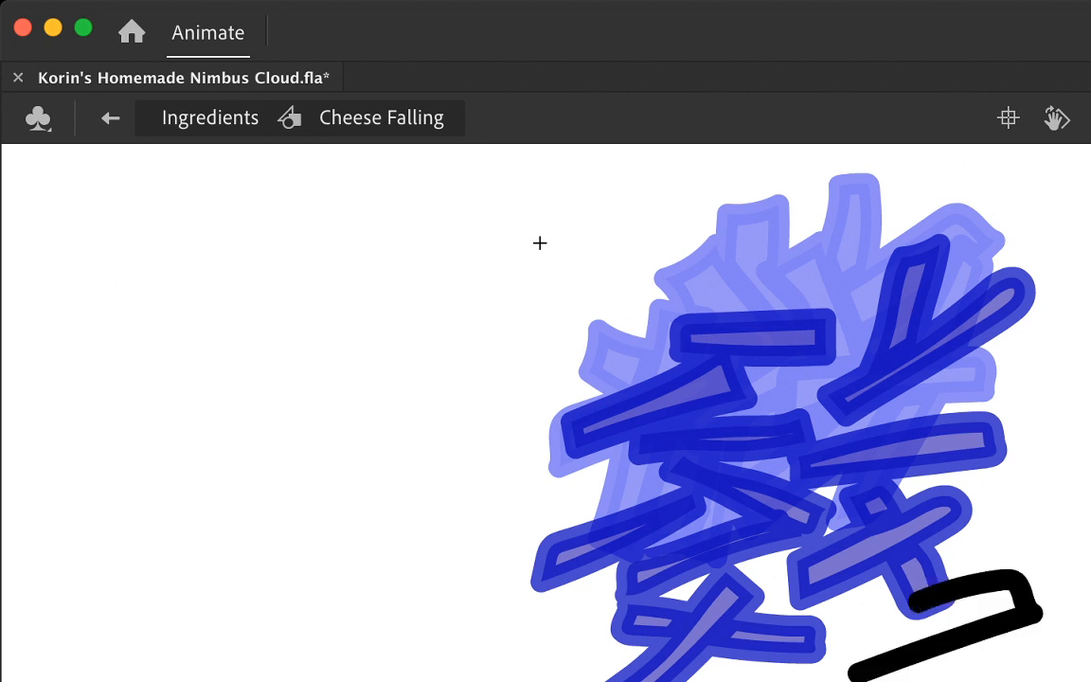
key("super+z")
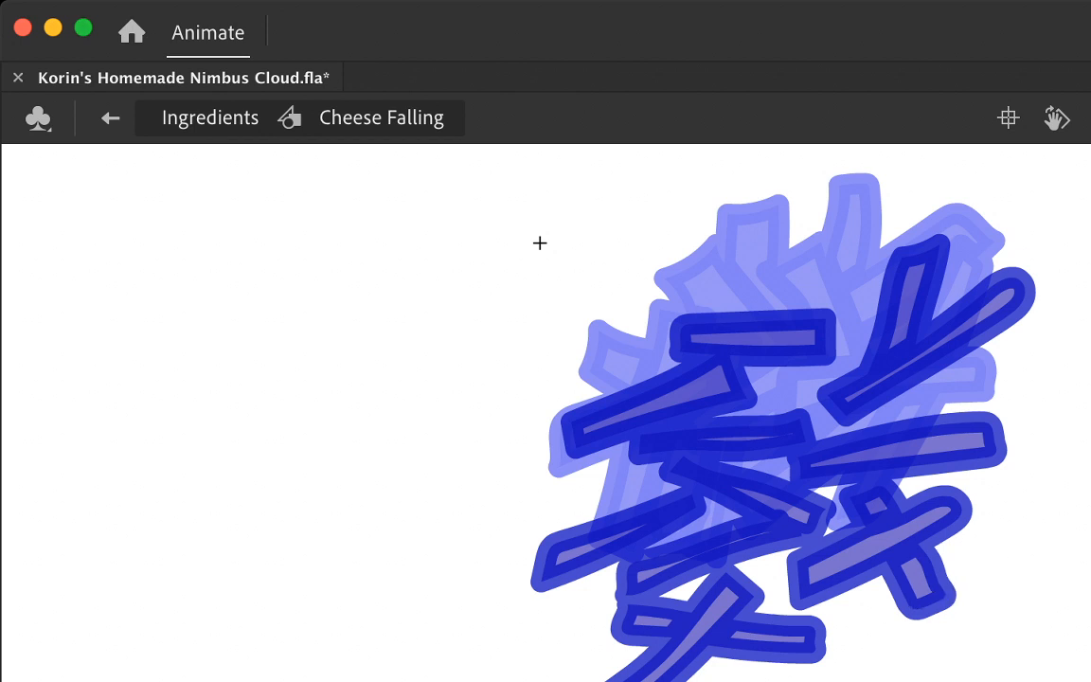
mouse_move(813, 644)
left_mouse_down()
mouse_move(999, 663)
mouse_move(1011, 636)
mouse_move(840, 622)
mouse_move(810, 640)
left_mouse_up()
mouse_move(778, 571)
left_mouse_down()
mouse_move(559, 606)
mouse_move(700, 629)
mouse_move(741, 621)
left_mouse_up()
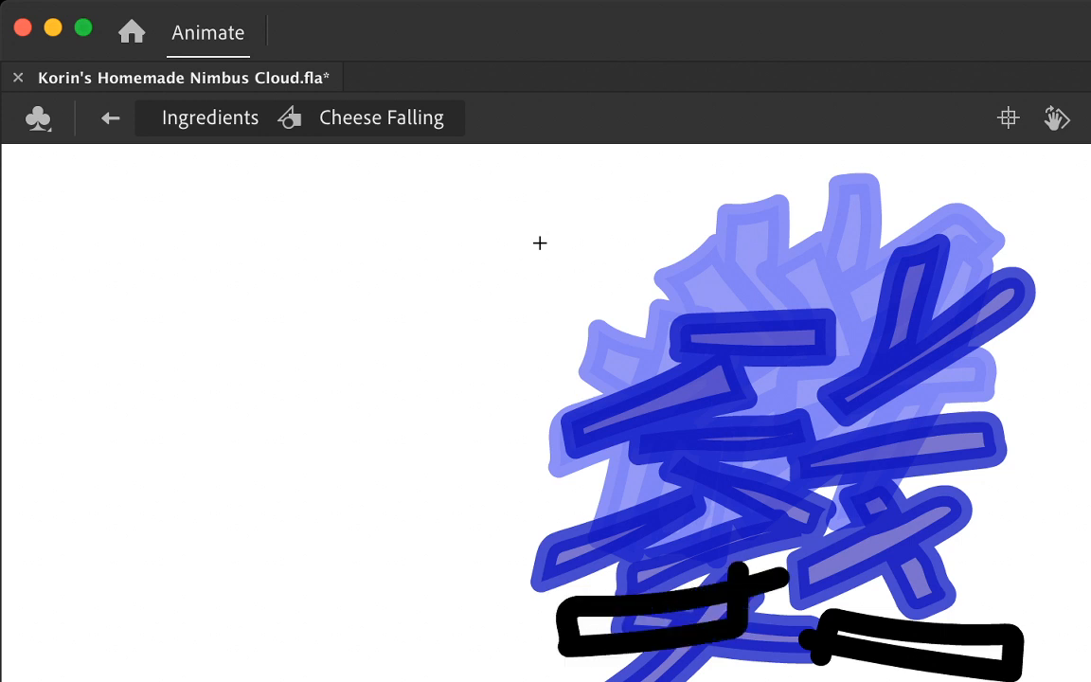
left_click_drag(644, 677, 680, 681)
left_click_drag(576, 680, 660, 680)
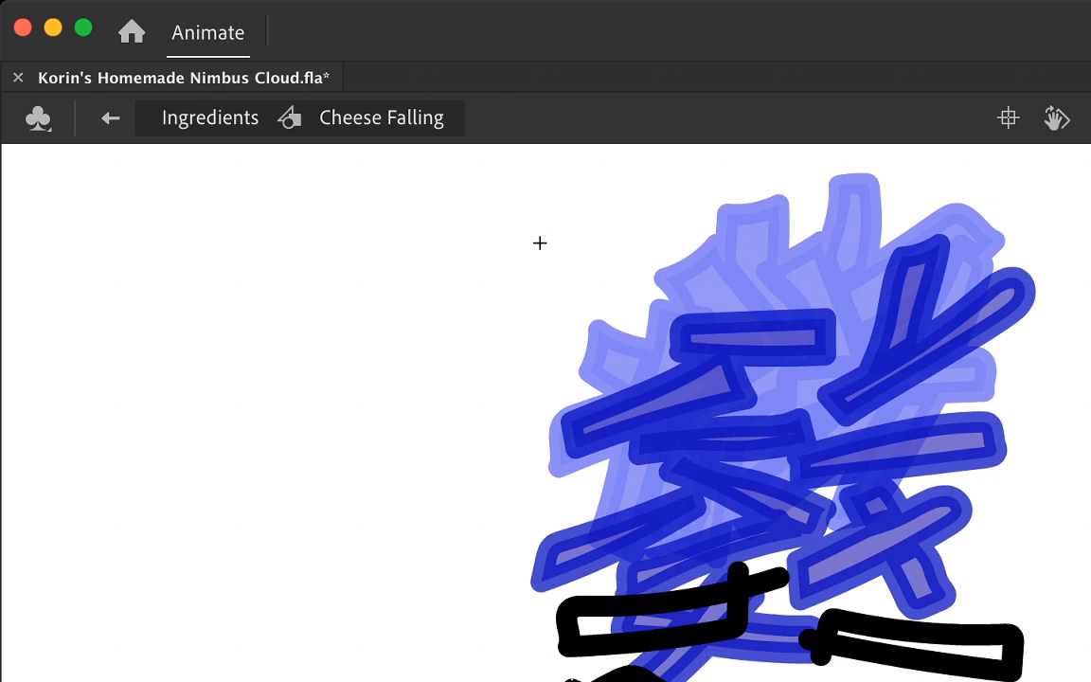
Step: Remove the stray stroke ends from the outlines of the lower left and lower right strands
left_click_drag(572, 679, 574, 681)
left_click_drag(737, 589, 785, 574)
left_click_drag(821, 657, 808, 639)
Step: Outline a steep strand in the middle of the cheese, surrounded by slanted strands at its left, right and upper right
mouse_move(776, 570)
left_mouse_down()
mouse_move(881, 522)
mouse_move(947, 515)
left_mouse_up()
key("super+z")
mouse_move(805, 595)
left_mouse_down()
mouse_move(906, 445)
mouse_move(805, 517)
mouse_move(796, 570)
mouse_move(895, 484)
mouse_move(846, 457)
mouse_move(796, 585)
left_mouse_up()
key("super+z")
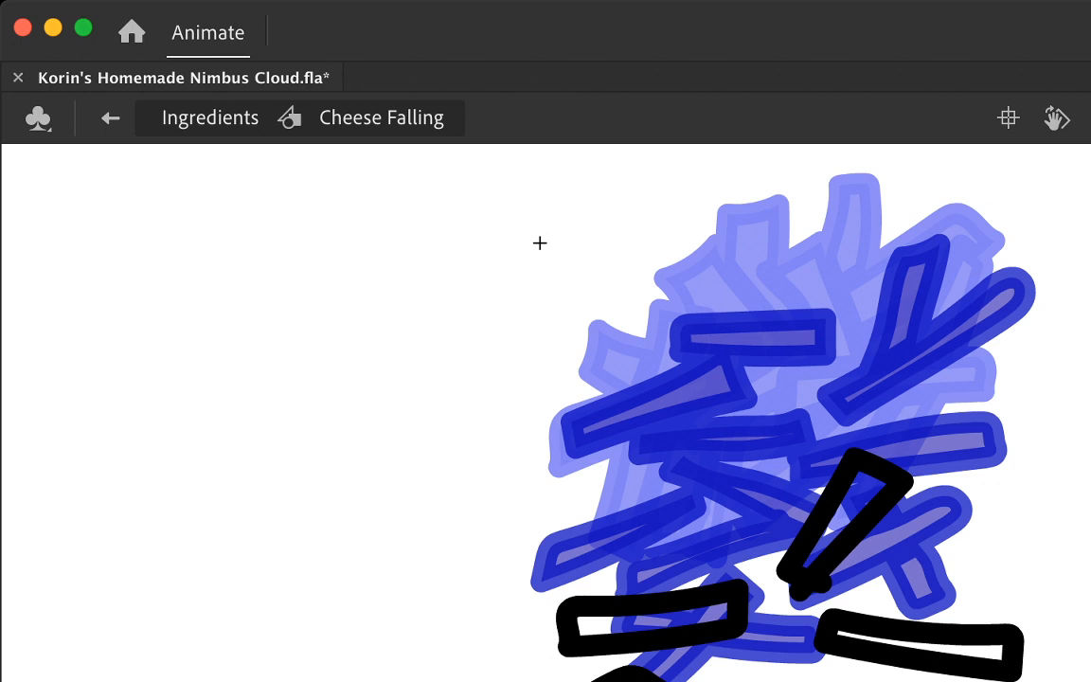
mouse_move(777, 507)
left_mouse_down()
mouse_move(711, 475)
mouse_move(565, 458)
mouse_move(741, 516)
left_mouse_up()
mouse_move(898, 540)
left_mouse_down()
mouse_move(962, 546)
mouse_move(1061, 523)
mouse_move(973, 507)
mouse_move(905, 519)
left_mouse_up()
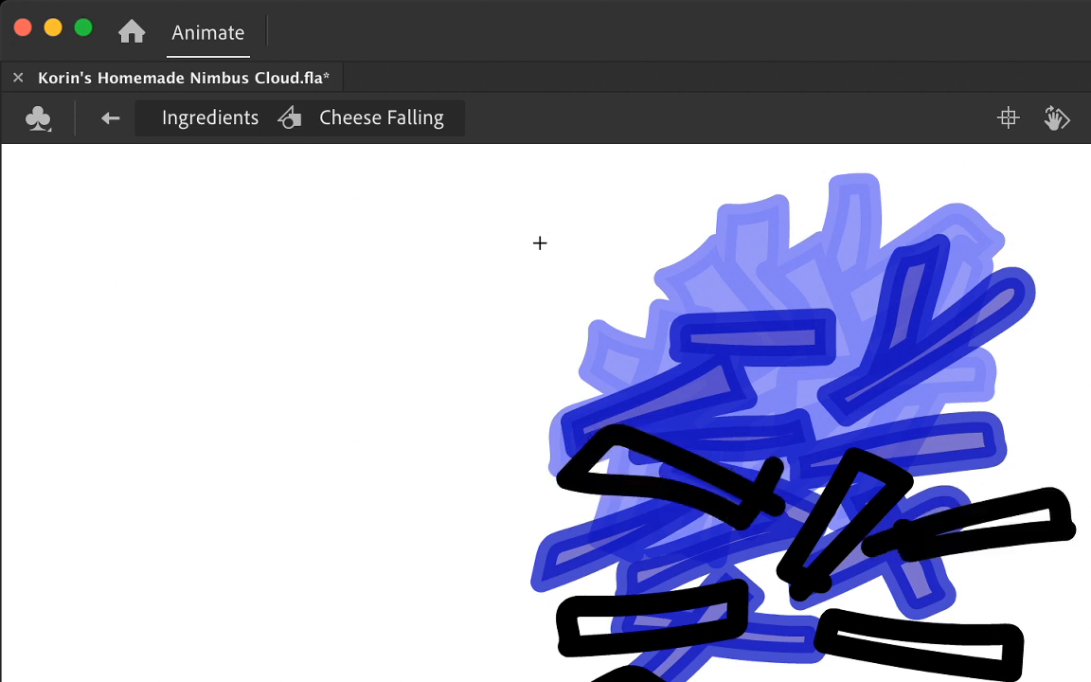
mouse_move(819, 416)
left_mouse_down()
mouse_move(957, 445)
mouse_move(990, 440)
mouse_move(895, 405)
mouse_move(822, 397)
left_mouse_up()
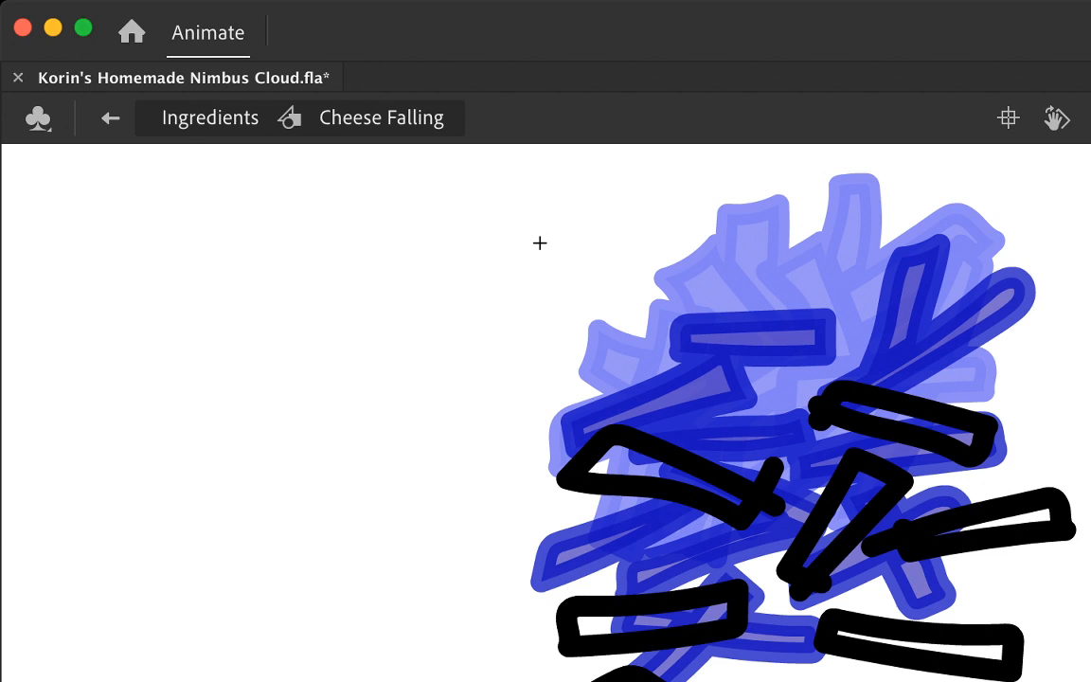
Step: Fill the six outlined cheese strands around and including the steep middle one with yellow-orange
left_click(652, 620)
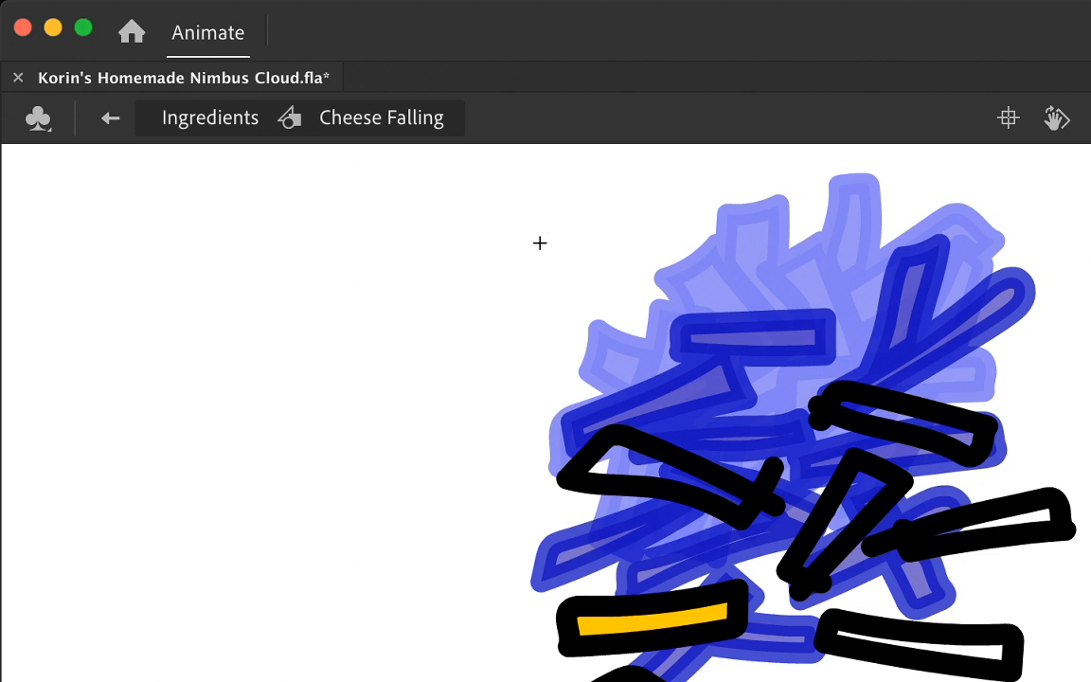
left_click(630, 462)
left_click(918, 423)
left_click(1027, 518)
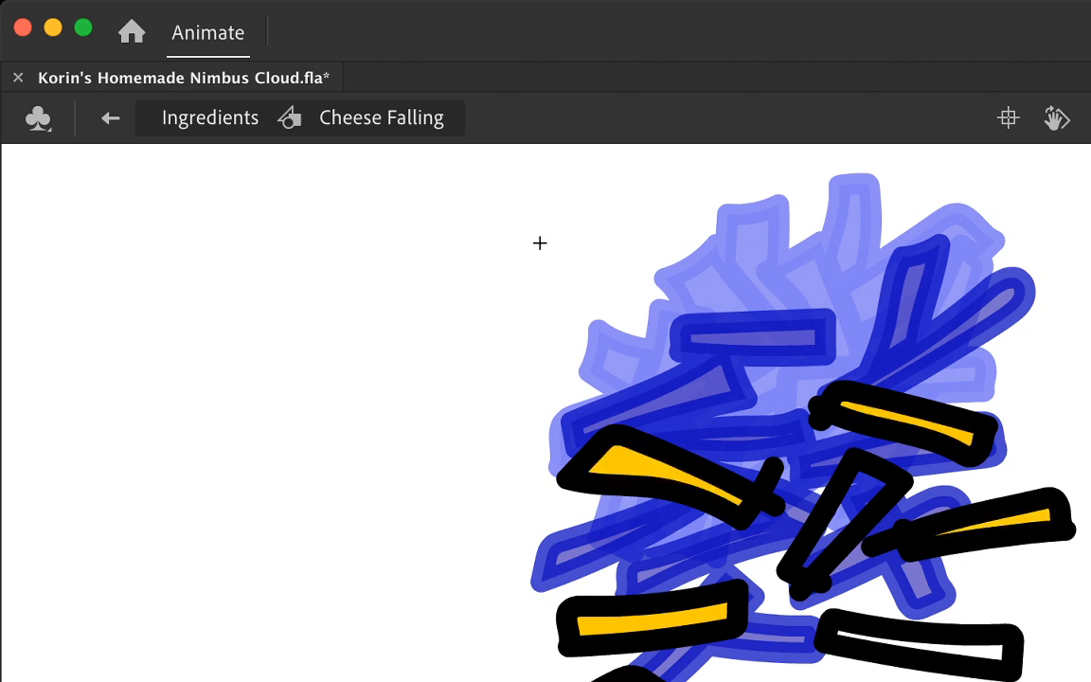
left_click(855, 497)
left_click(919, 646)
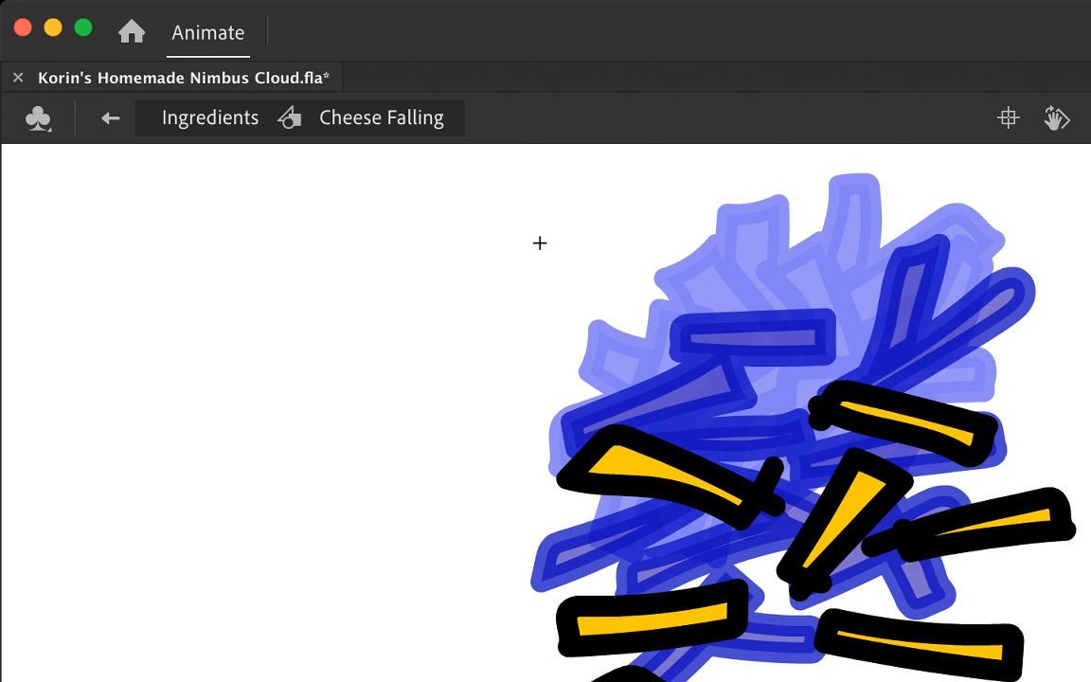
Step: Delete the stray stroke ends from the left, upper right, right and steep middle strands
left_click(768, 502)
left_click(772, 471, "shift")
left_click(820, 413, "shift")
left_click(890, 536, "shift")
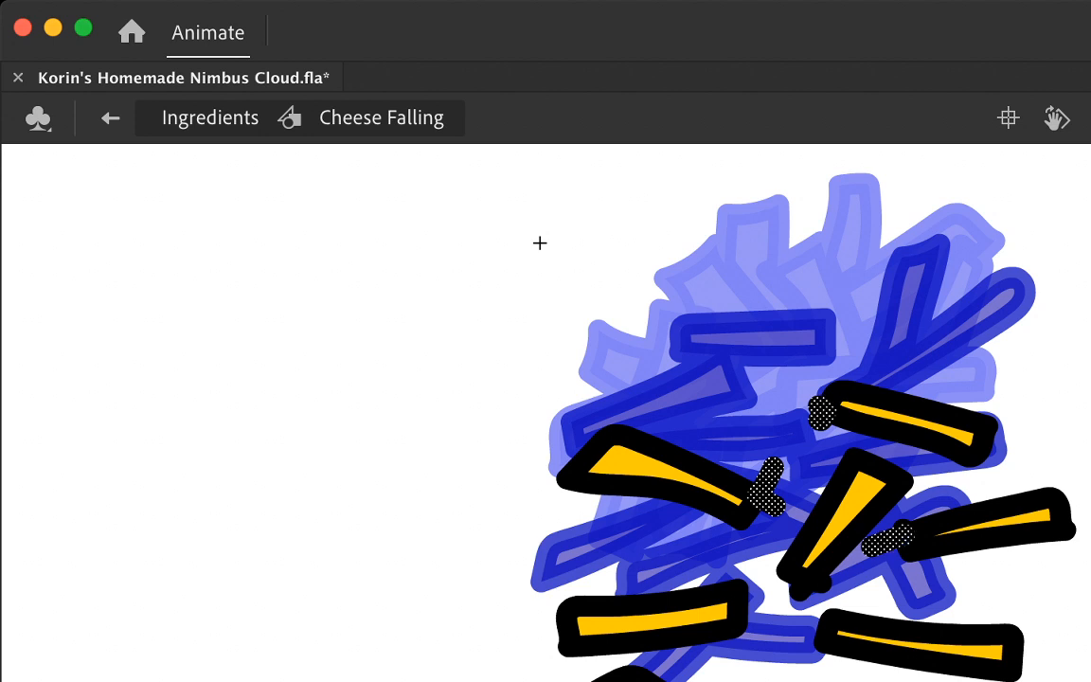
key("Delete")
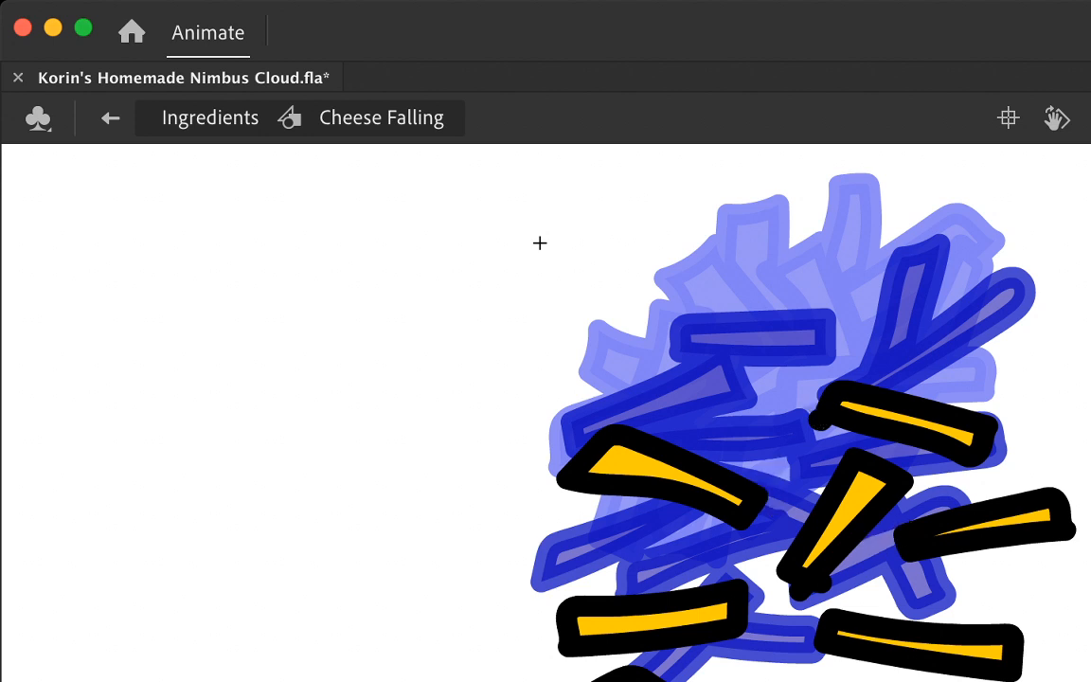
left_click(805, 587)
key("Delete")
key("super+a")
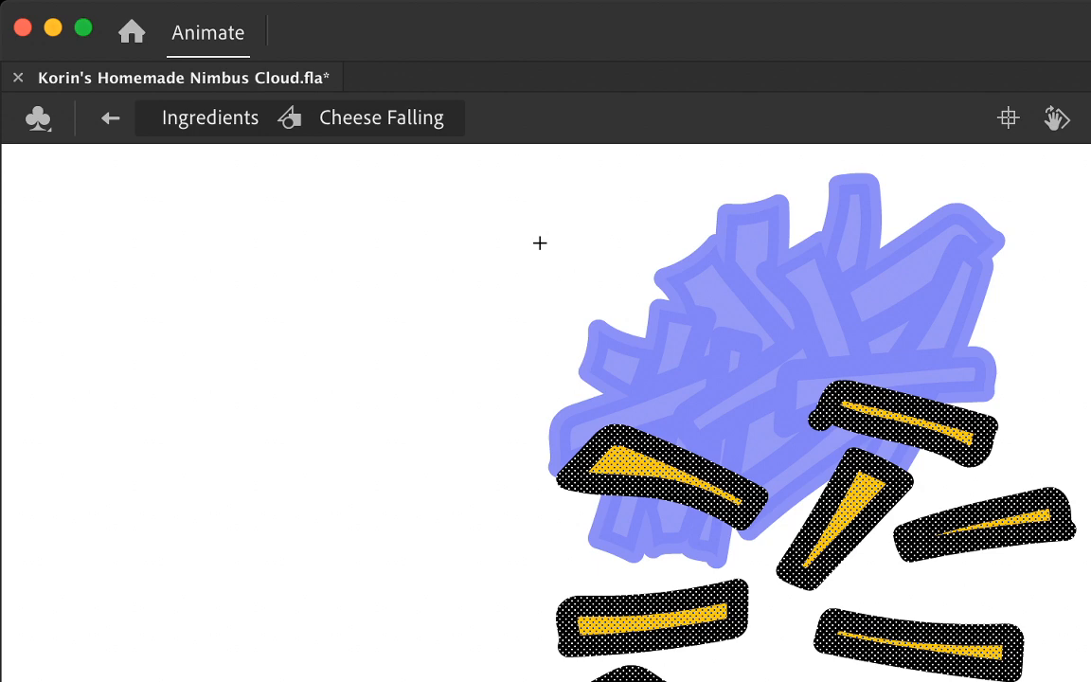
key("Delete")
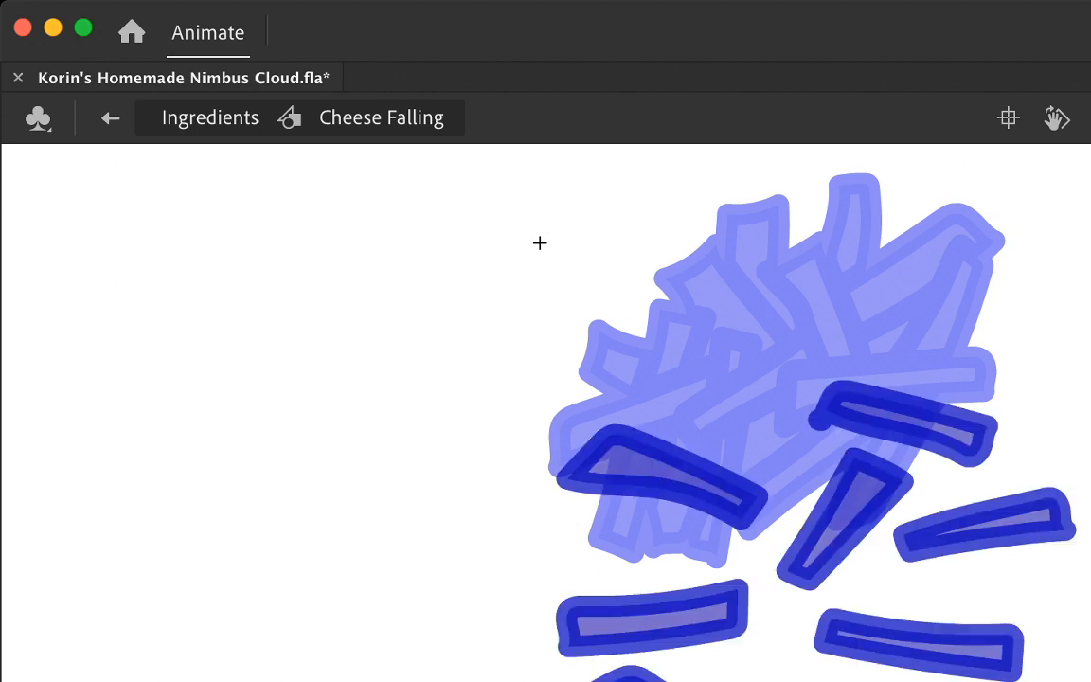
key("super+z")
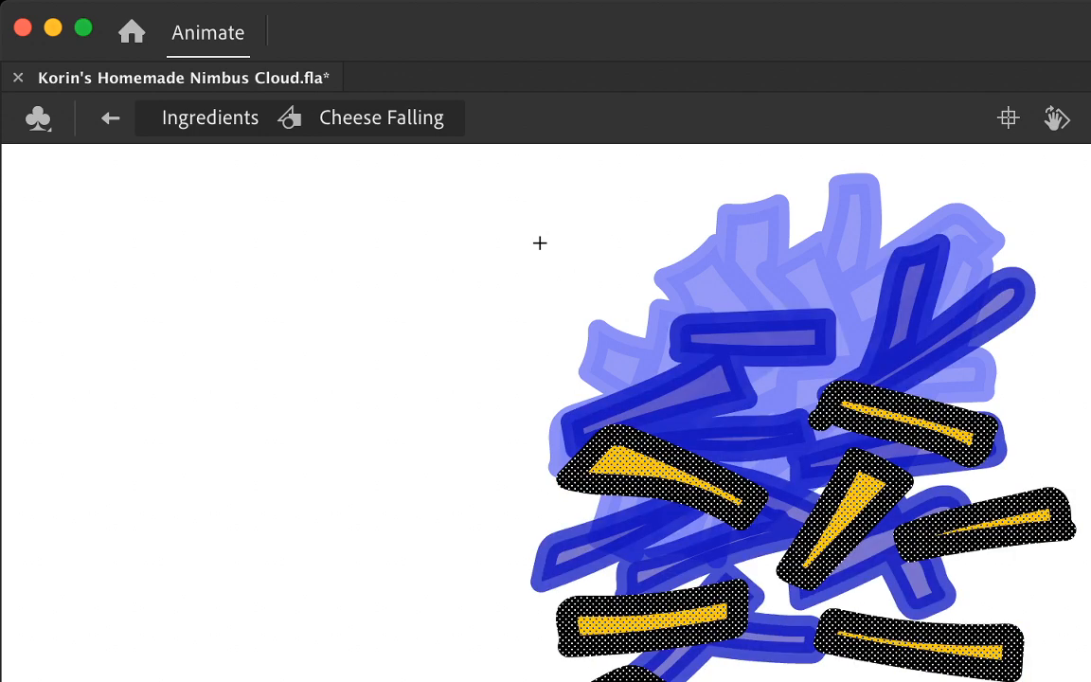
key("super+shift+a")
Step: On the next blank frame, outline two steep cheese strands below the previous frame's left and middle strands
key(".")
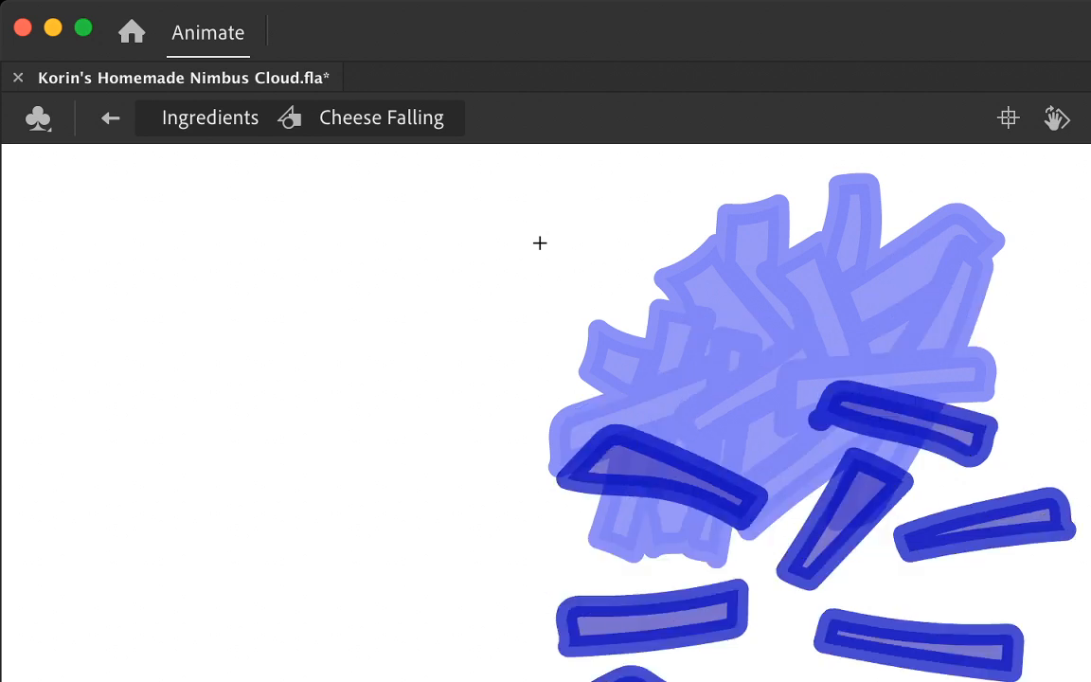
mouse_move(631, 526)
left_mouse_down()
mouse_move(692, 675)
mouse_move(617, 589)
mouse_move(608, 559)
mouse_move(689, 520)
left_mouse_up()
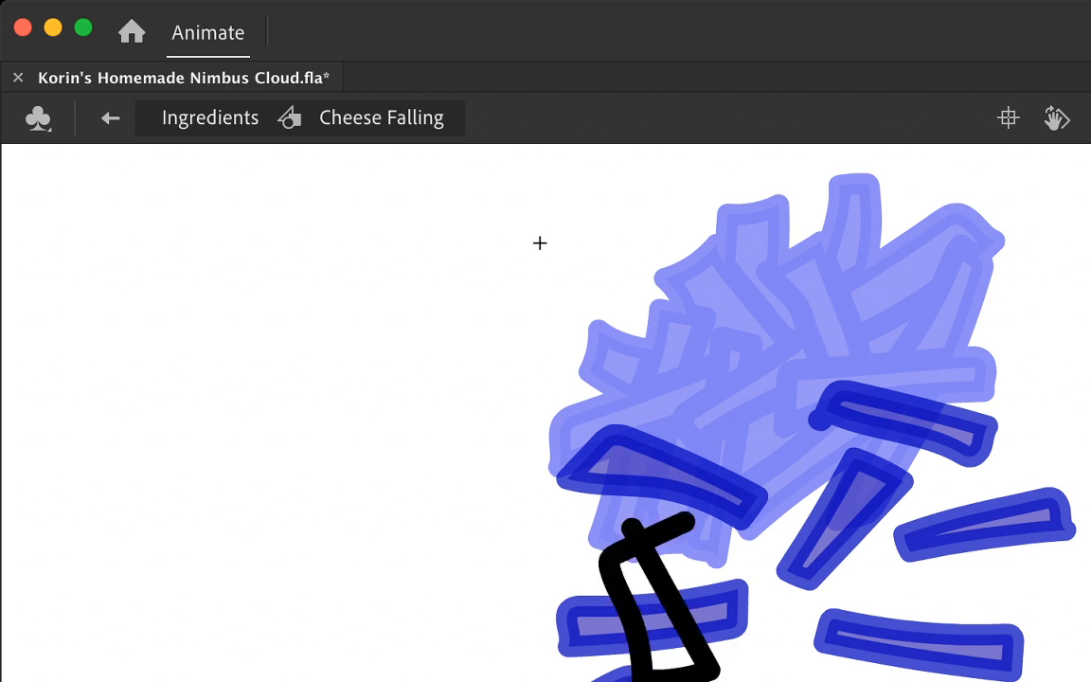
mouse_move(801, 595)
left_mouse_down()
mouse_move(754, 680)
mouse_move(840, 656)
mouse_move(860, 589)
mouse_move(839, 589)
mouse_move(790, 680)
mouse_move(840, 615)
mouse_move(800, 598)
left_mouse_up()
key("super+z")
Step: Outline a long slanted strand at the right, a steep strand at the lower right and another strand at the lower left
mouse_move(916, 578)
left_mouse_down()
mouse_move(945, 603)
mouse_move(1090, 630)
mouse_move(1034, 601)
mouse_move(938, 584)
left_mouse_up()
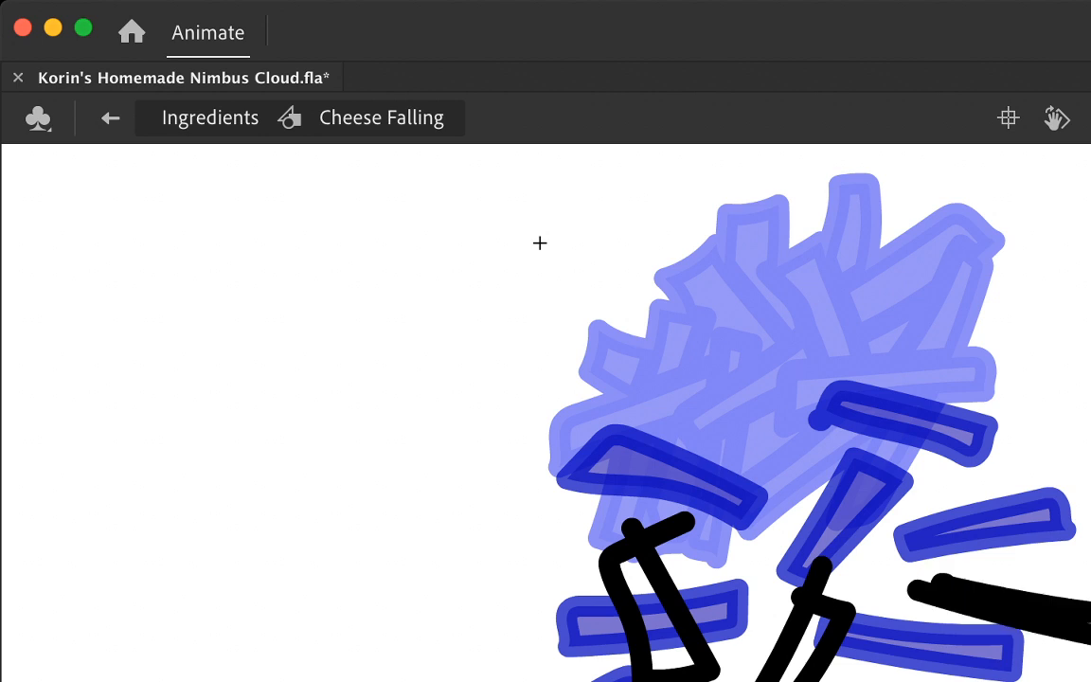
key("super+z")
mouse_move(909, 652)
left_mouse_down()
mouse_move(1090, 579)
mouse_move(933, 607)
mouse_move(1089, 569)
mouse_move(914, 637)
left_mouse_up()
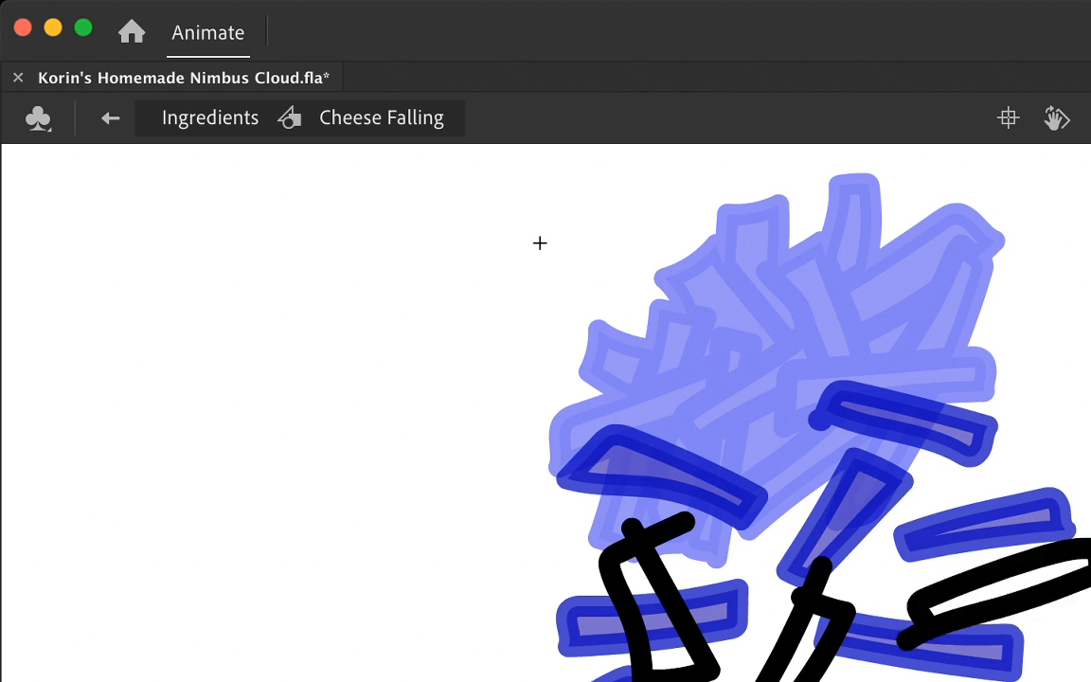
mouse_move(1061, 630)
left_mouse_down()
mouse_move(1013, 679)
mouse_move(1079, 670)
mouse_move(1041, 639)
left_mouse_up()
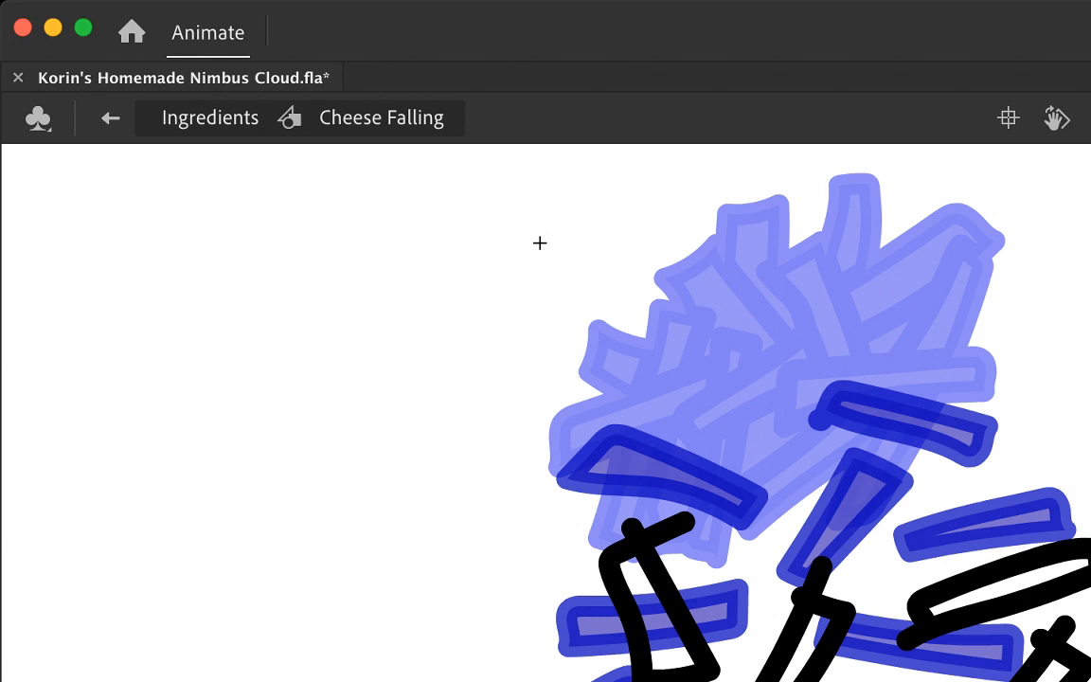
mouse_move(537, 678)
left_mouse_down()
mouse_move(561, 674)
mouse_move(535, 674)
left_mouse_up()
Step: Delete the stray stroke ends from the lower left strand, both steep strands and the strands at the right
left_click(553, 675)
key("Delete")
left_click(554, 674)
left_click(671, 530, "shift")
left_click(632, 528, "shift")
left_click(814, 579, "shift")
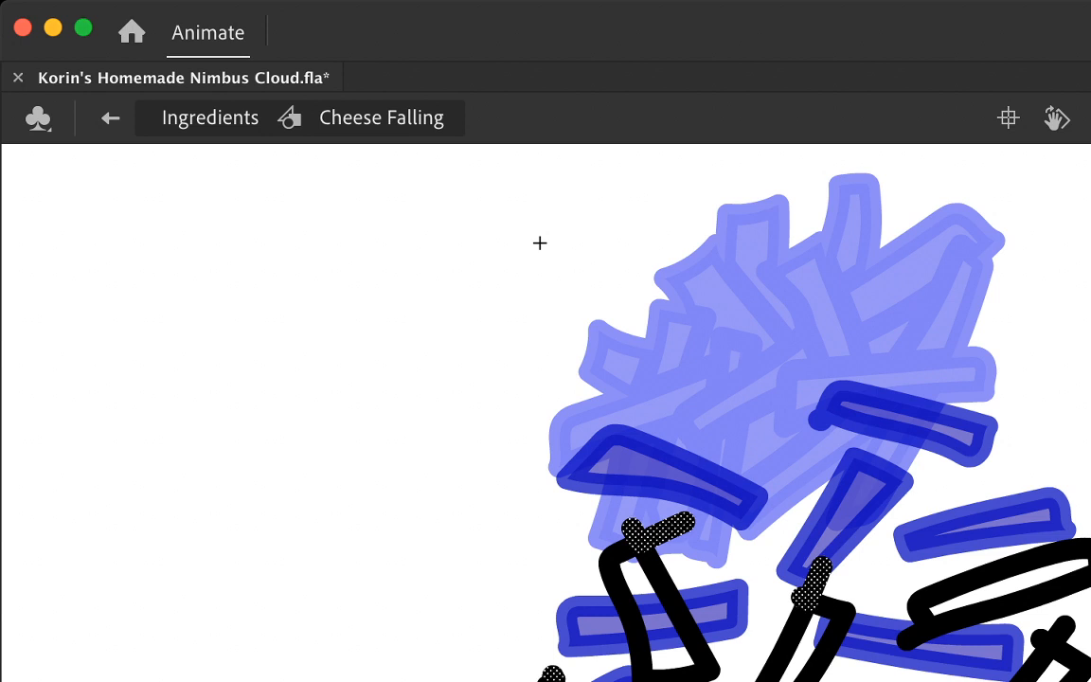
key("Delete")
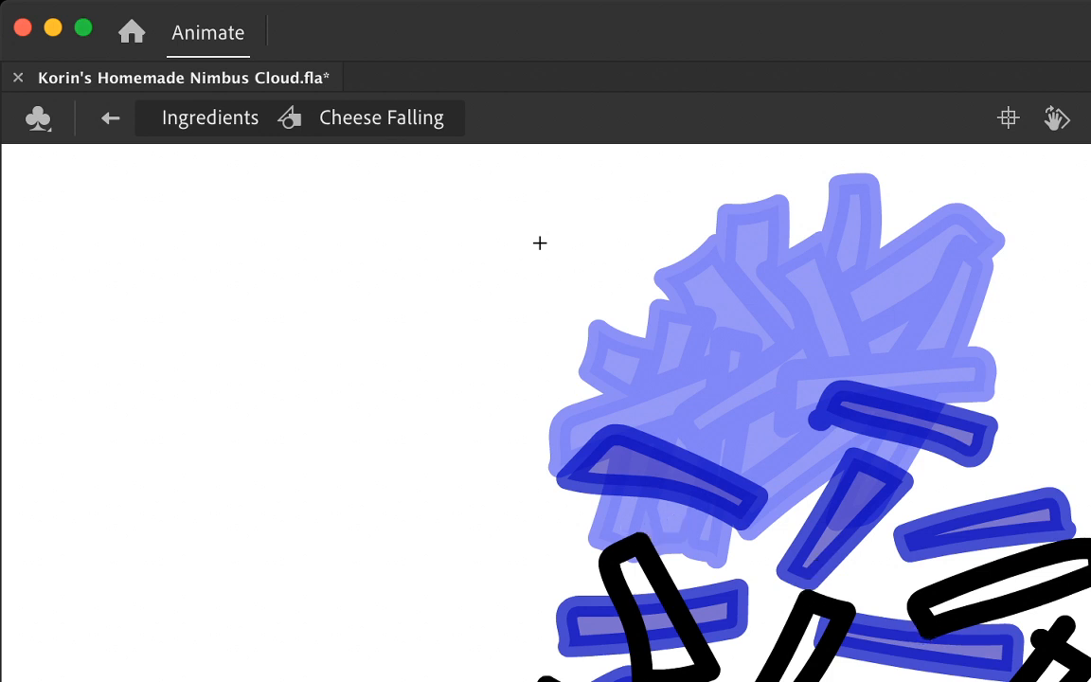
left_click(1063, 628)
left_click(1039, 640, "shift")
key("Delete")
Step: Outline more falling strands: a slanted one at the far left, one at the right edge, and near-horizontal ones at the lower right and centre
mouse_move(573, 625)
left_mouse_down()
mouse_move(383, 644)
mouse_move(539, 655)
left_mouse_up()
key("super+z")
mouse_move(580, 596)
left_mouse_down()
mouse_move(500, 627)
mouse_move(454, 668)
mouse_move(579, 627)
left_mouse_up()
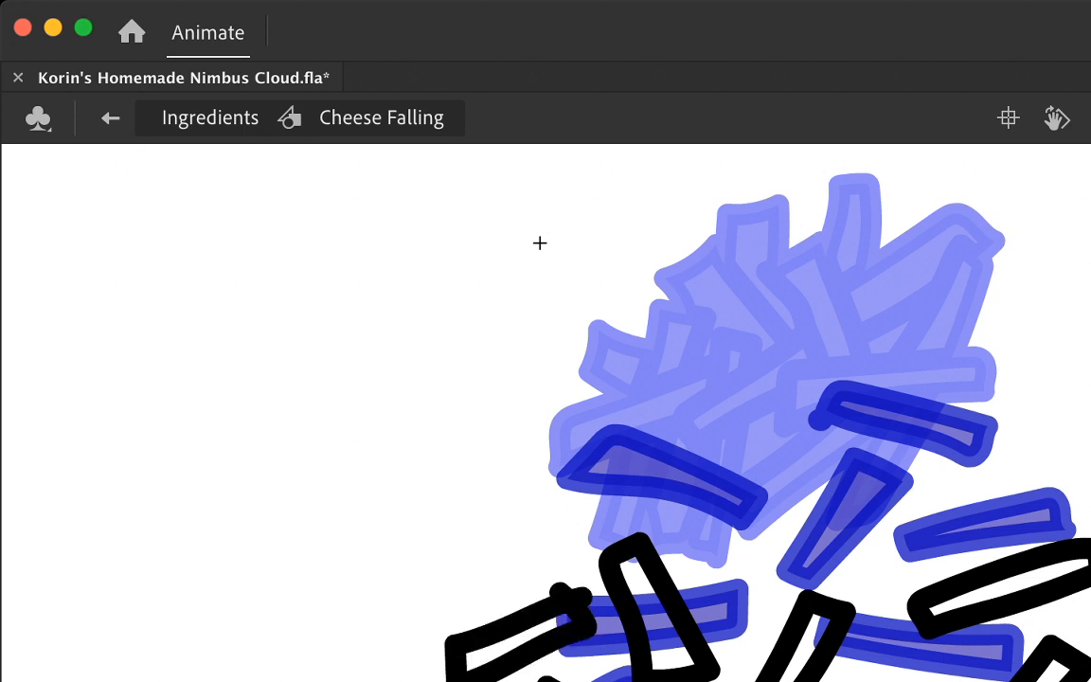
mouse_move(1089, 608)
left_mouse_down()
mouse_move(1078, 640)
mouse_move(1088, 648)
left_mouse_up()
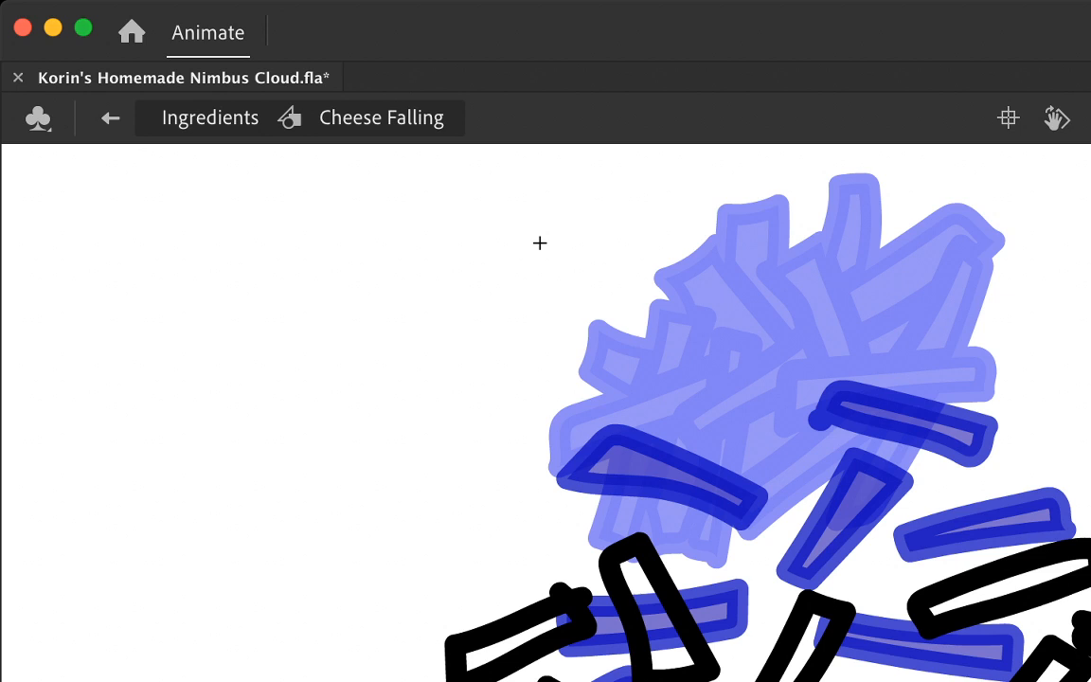
mouse_move(989, 669)
left_mouse_down()
mouse_move(832, 673)
mouse_move(963, 680)
mouse_move(974, 646)
left_mouse_up()
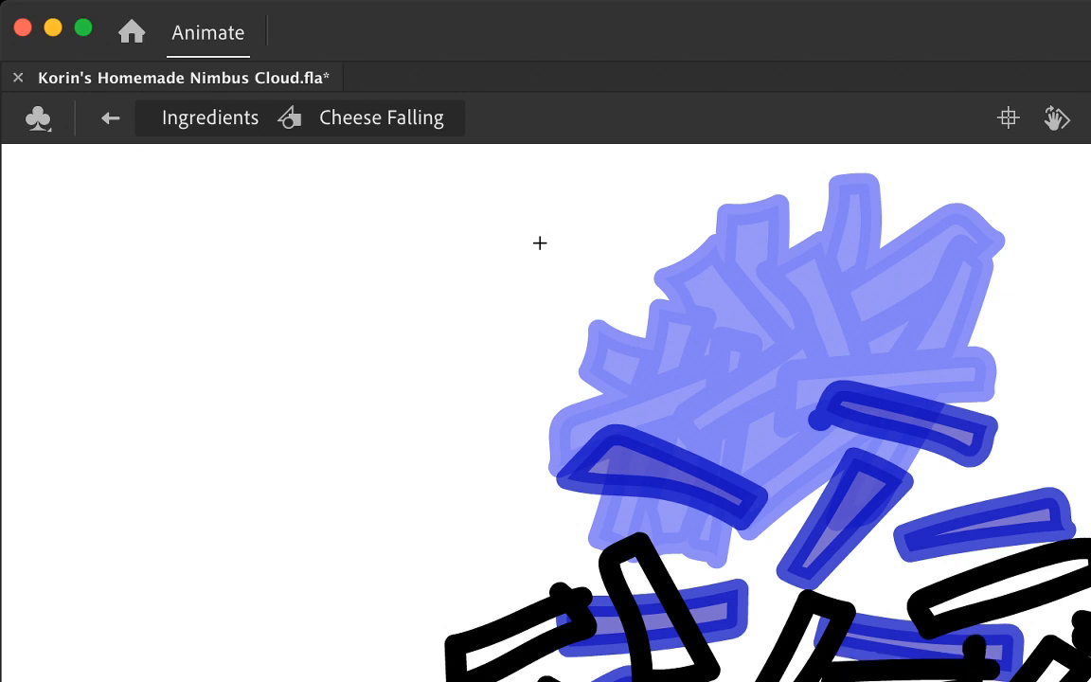
mouse_move(710, 579)
left_mouse_down()
mouse_move(895, 559)
mouse_move(889, 587)
mouse_move(720, 606)
left_mouse_up()
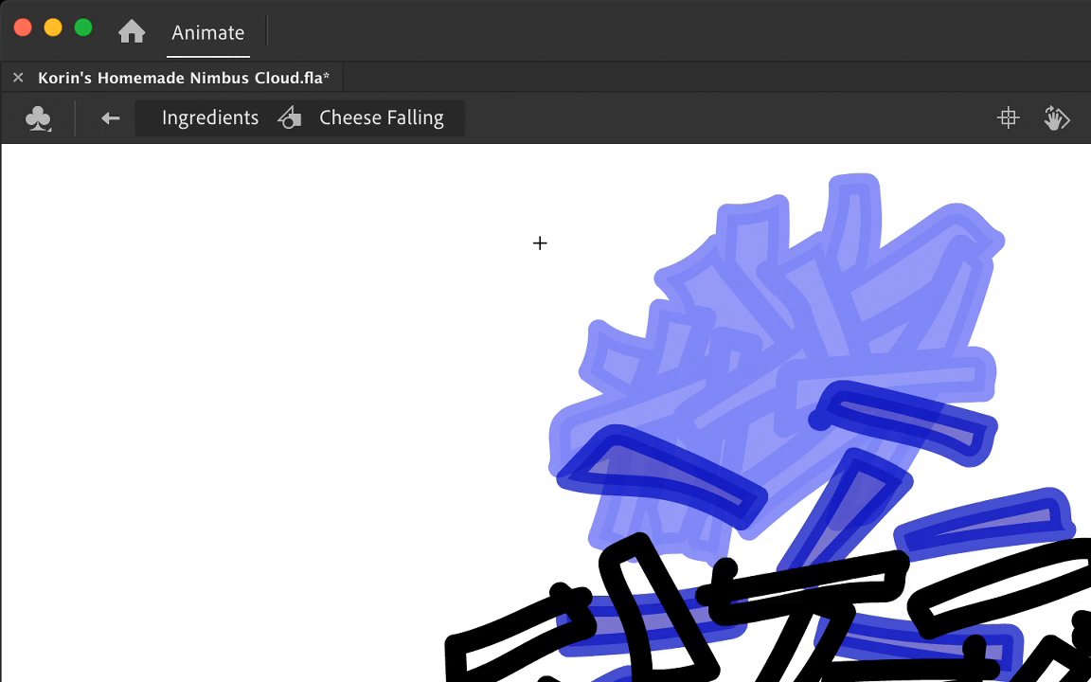
Step: Delete the two stray stroke ends at the left end of the central near-horizontal strand
left_click(726, 569)
left_click(706, 594, "shift")
key("Delete")
left_click(723, 571)
key("Delete")
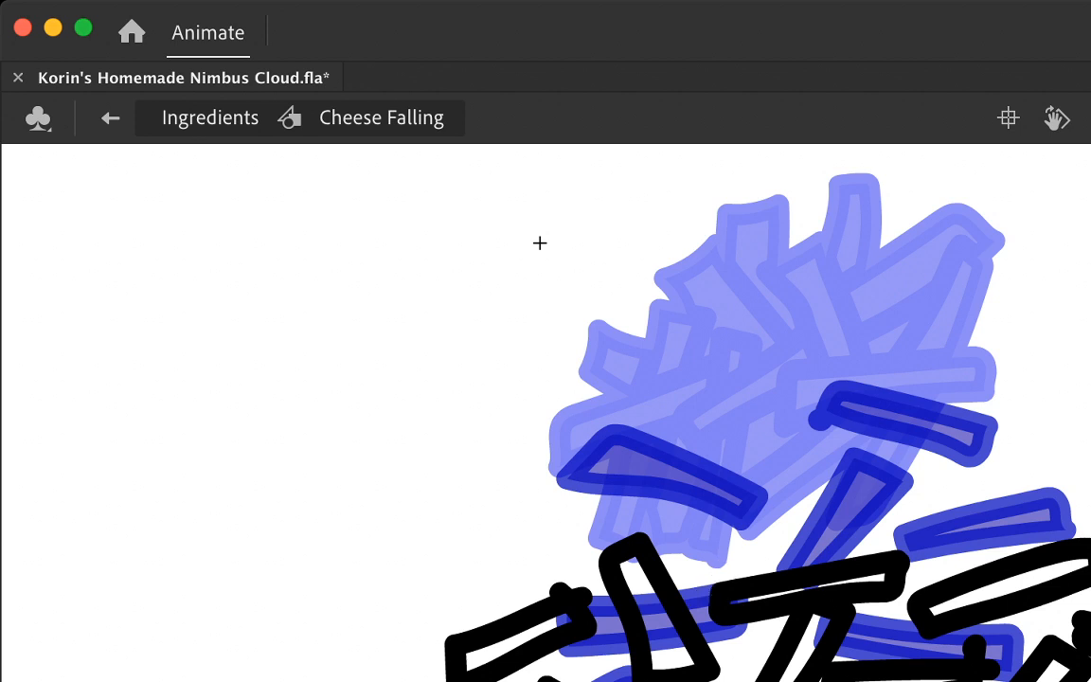
Step: Delete the stray stroke ends from the lower right horizontal strand, the right-edge strand and the far-left slanted strand
left_click(974, 651)
key("Delete")
left_click(1081, 618)
key("Delete")
left_click(973, 647)
key("Delete")
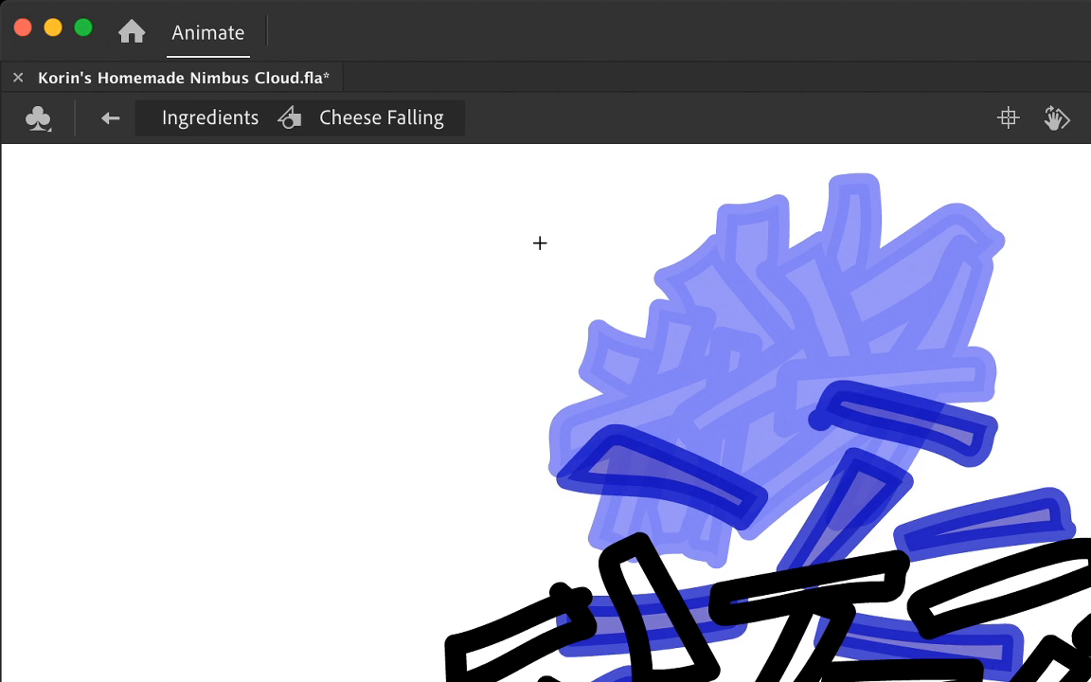
left_click(566, 595)
key("Delete")
Step: Outline another slanted cheese strand below the lowest strands of the current frame
scroll(540, 243, "down", 5)
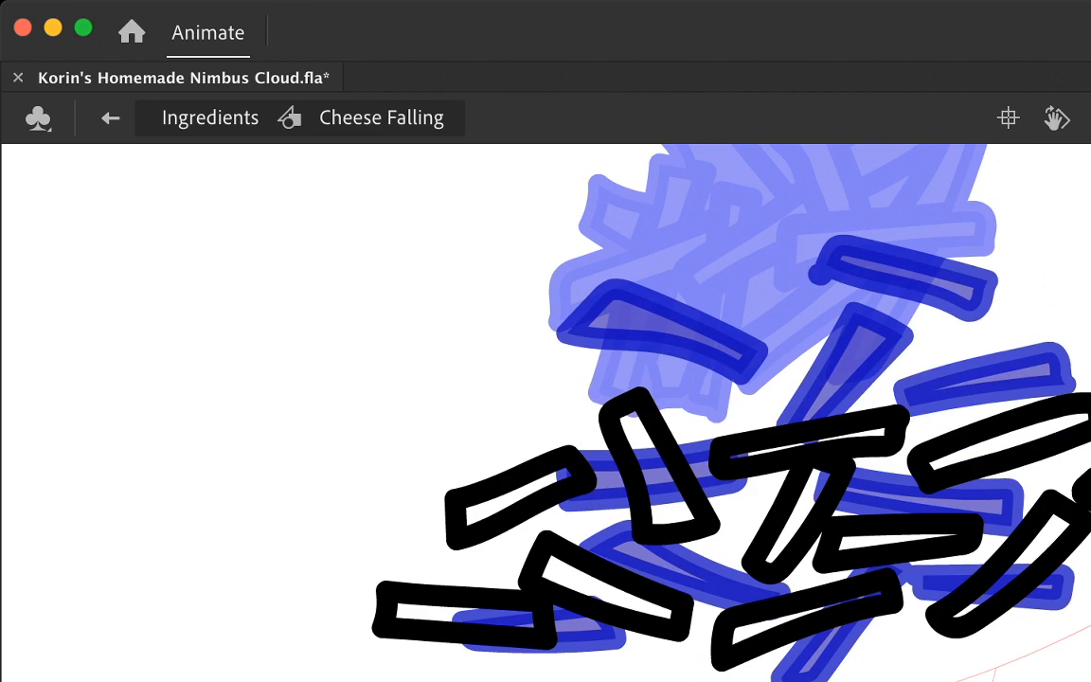
left_click_drag(687, 652, 570, 681)
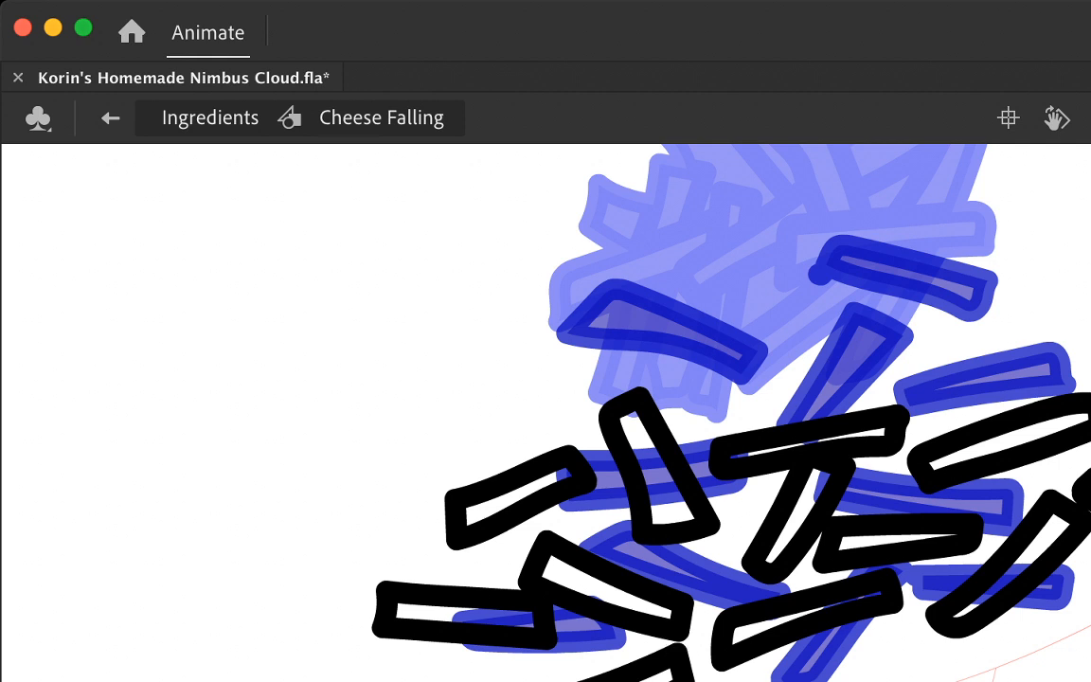
Step: Outline a near-horizontal strand below the slanted one at the lower right and delete the stray stroke ends where the two meet
mouse_move(901, 633)
left_mouse_down()
mouse_move(1071, 633)
mouse_move(1019, 663)
mouse_move(924, 664)
mouse_move(935, 618)
mouse_move(1065, 494)
left_mouse_up()
mouse_move(935, 627)
left_mouse_down()
mouse_move(930, 663)
mouse_move(943, 625)
mouse_move(1080, 517)
left_mouse_up()
left_click(908, 634)
key("Delete")
key("a")
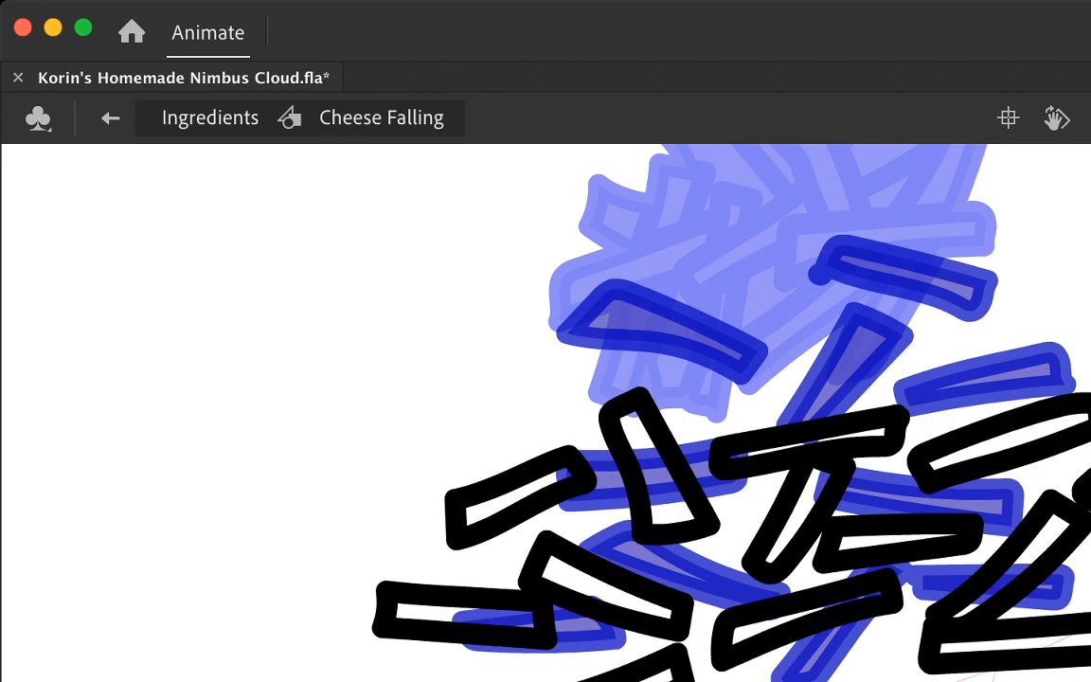
left_click(933, 629)
left_click(933, 626)
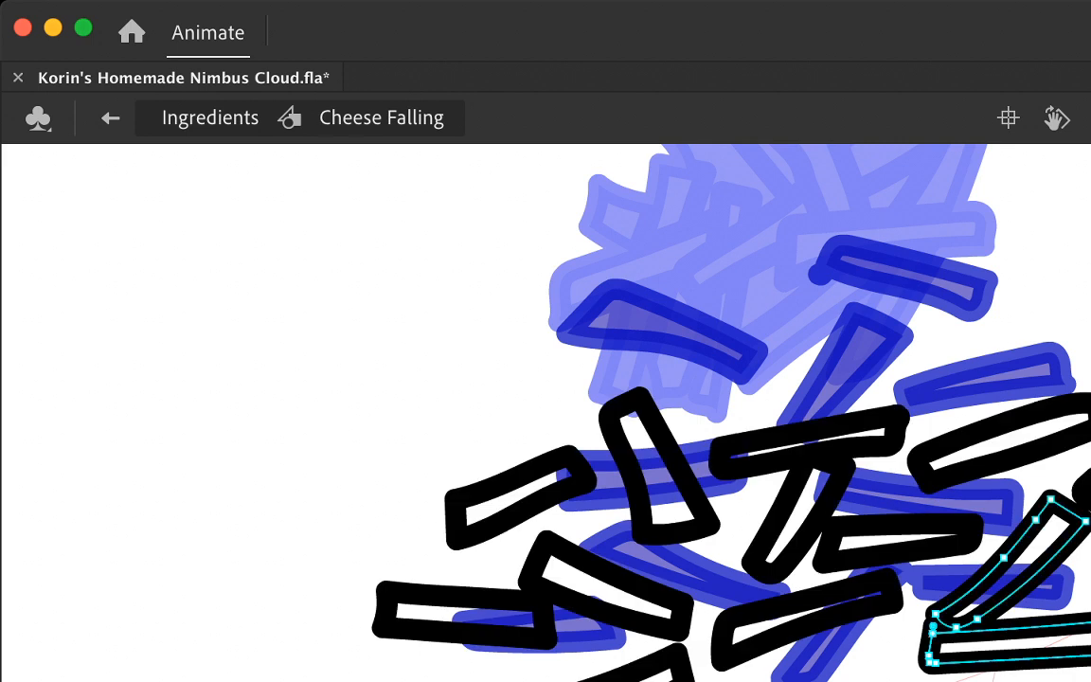
key("Delete")
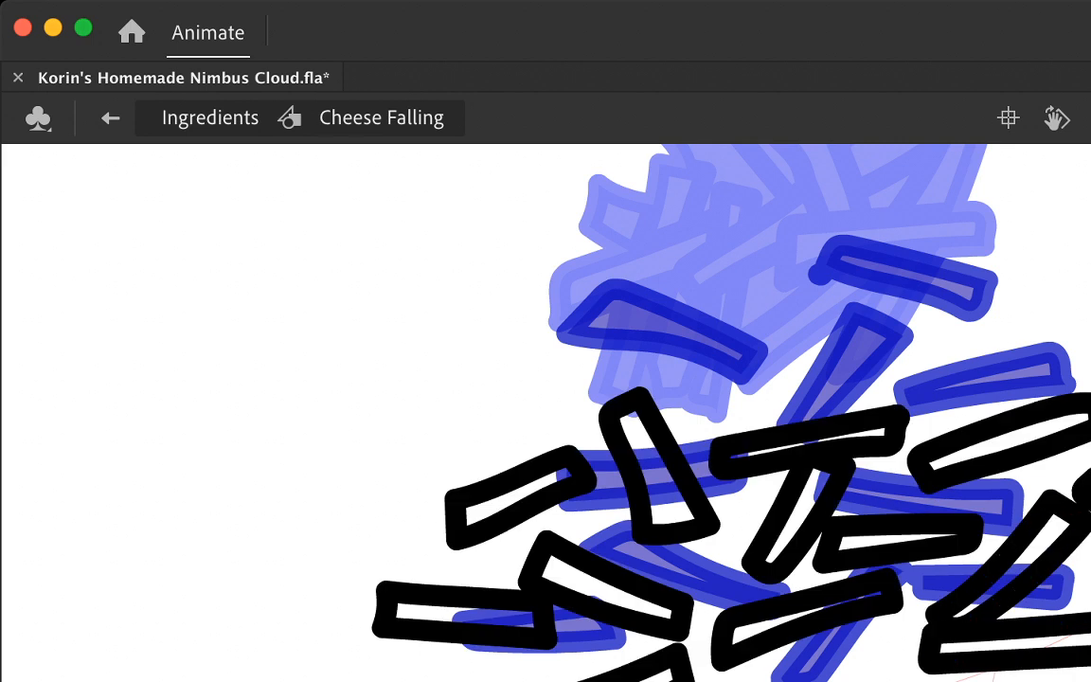
Step: Fill the outlined cheese strands of the current frame with the yellow-orange cheese colour
left_click(1034, 644)
left_click(1028, 556)
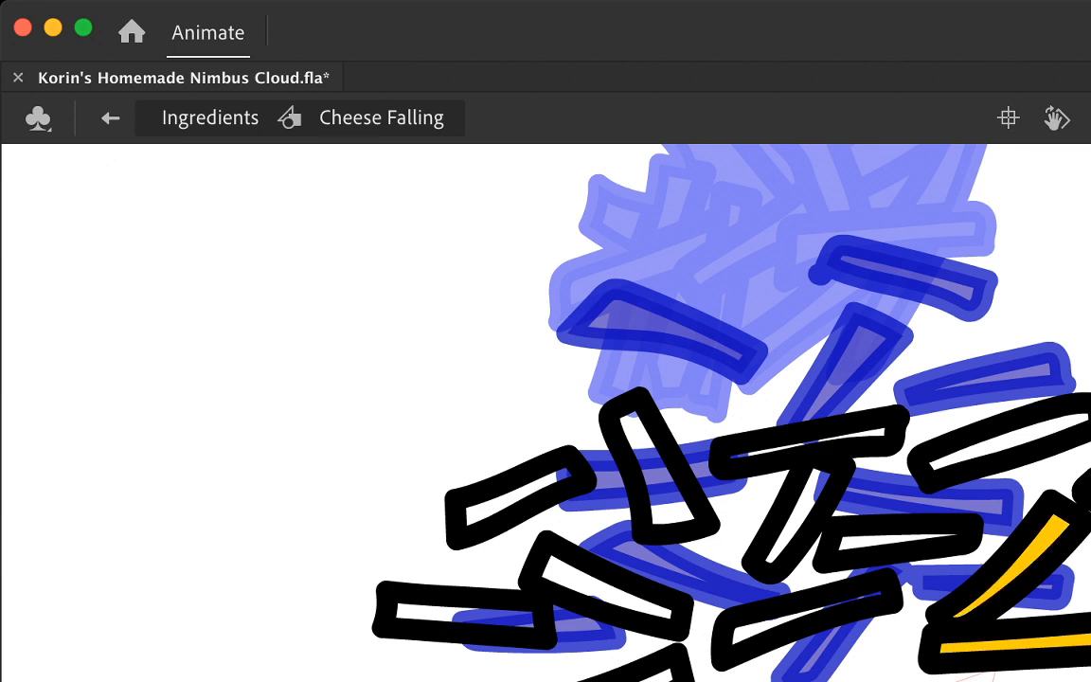
left_click(1004, 443)
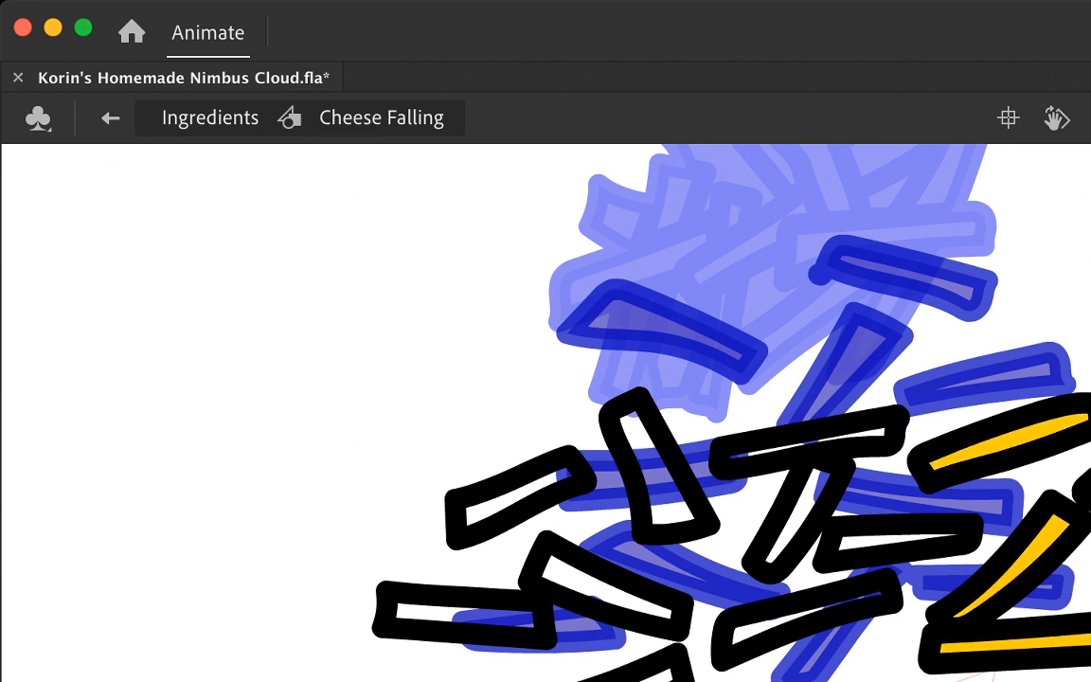
left_click(864, 436)
left_click(805, 502)
left_click(866, 541)
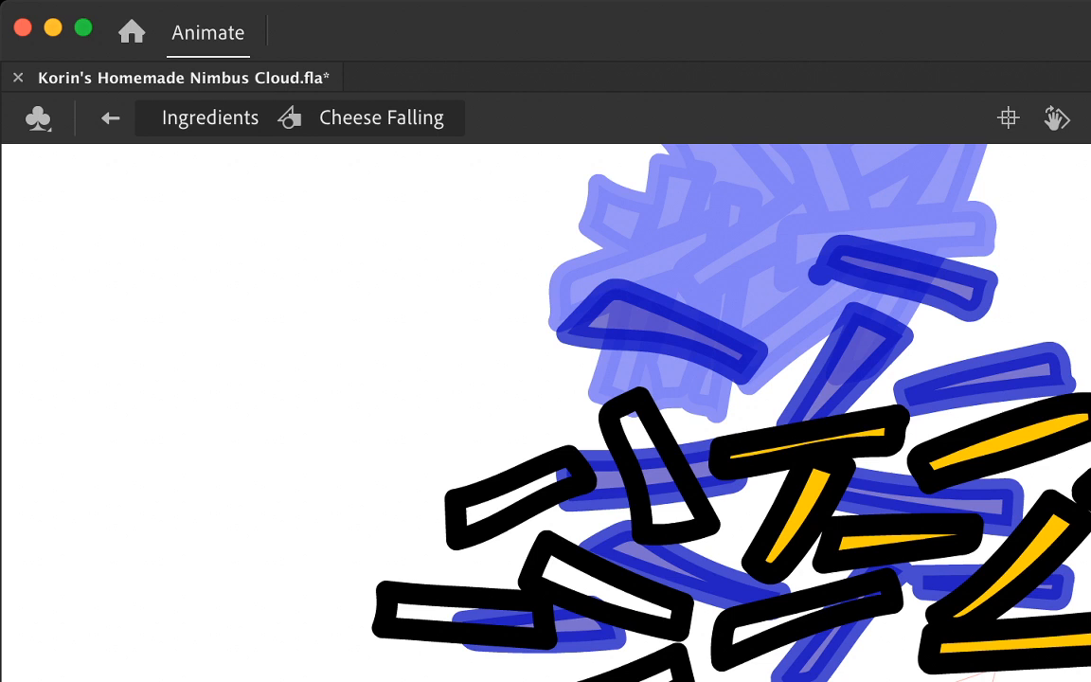
left_click(759, 629)
left_click(663, 674)
left_click(607, 583)
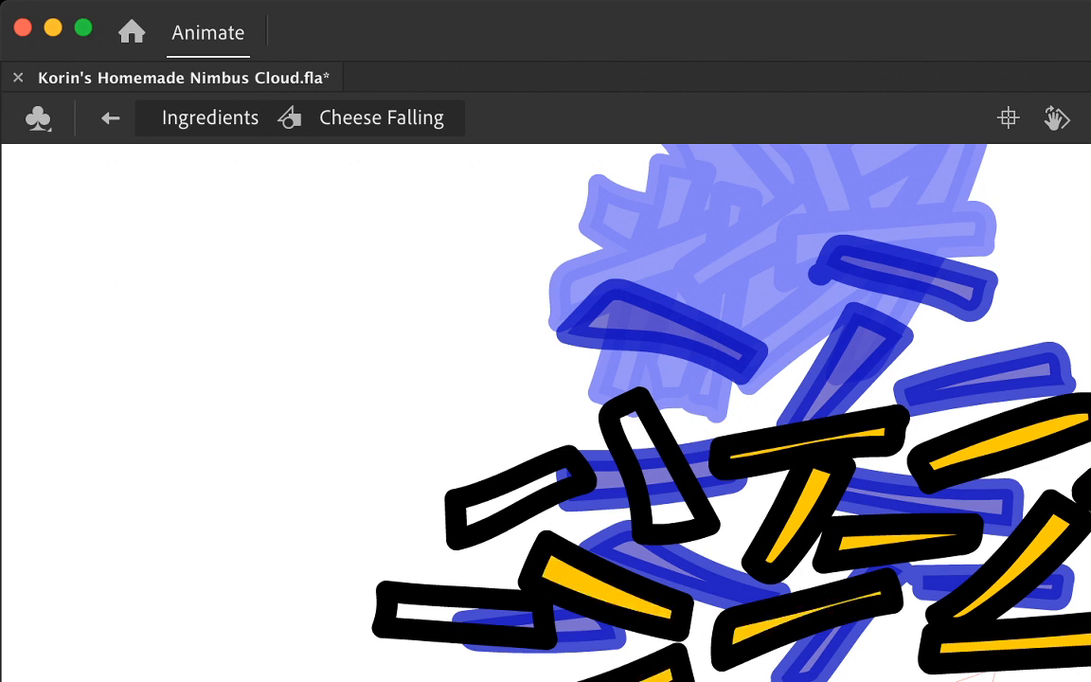
left_click(464, 611)
left_click(507, 492)
left_click(663, 474)
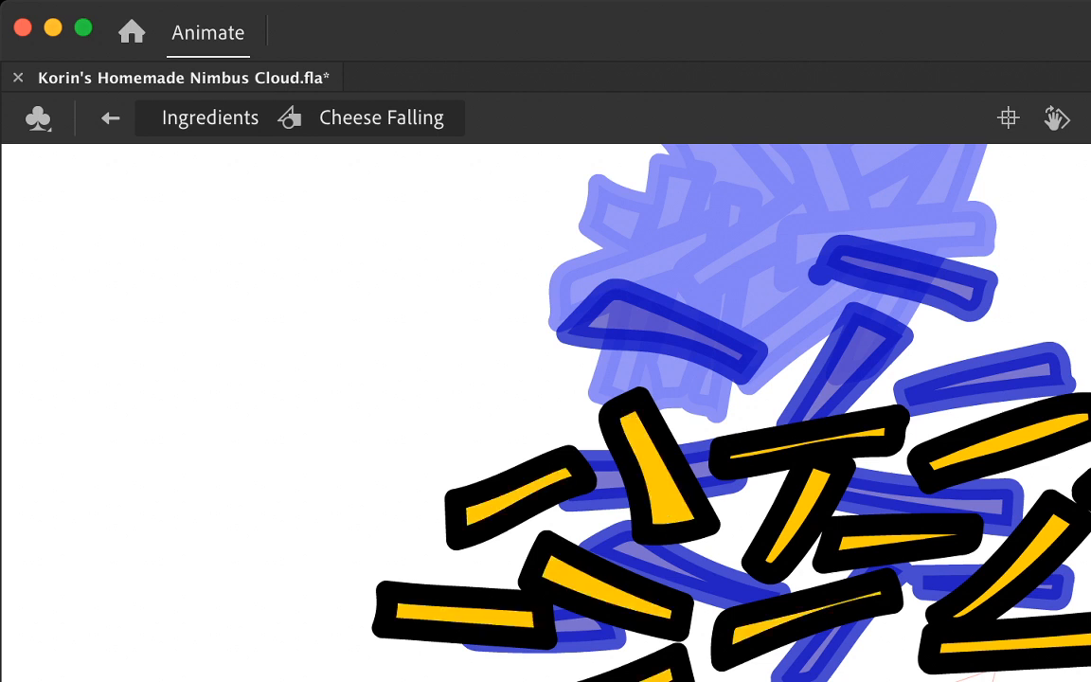
left_click(1022, 415)
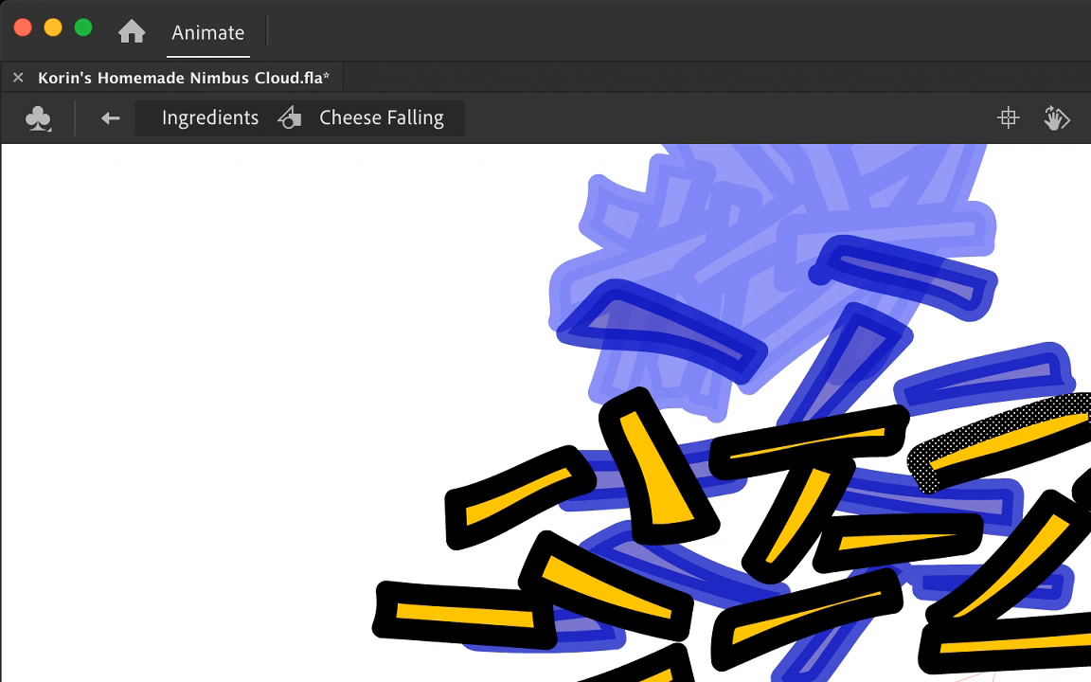
key("a")
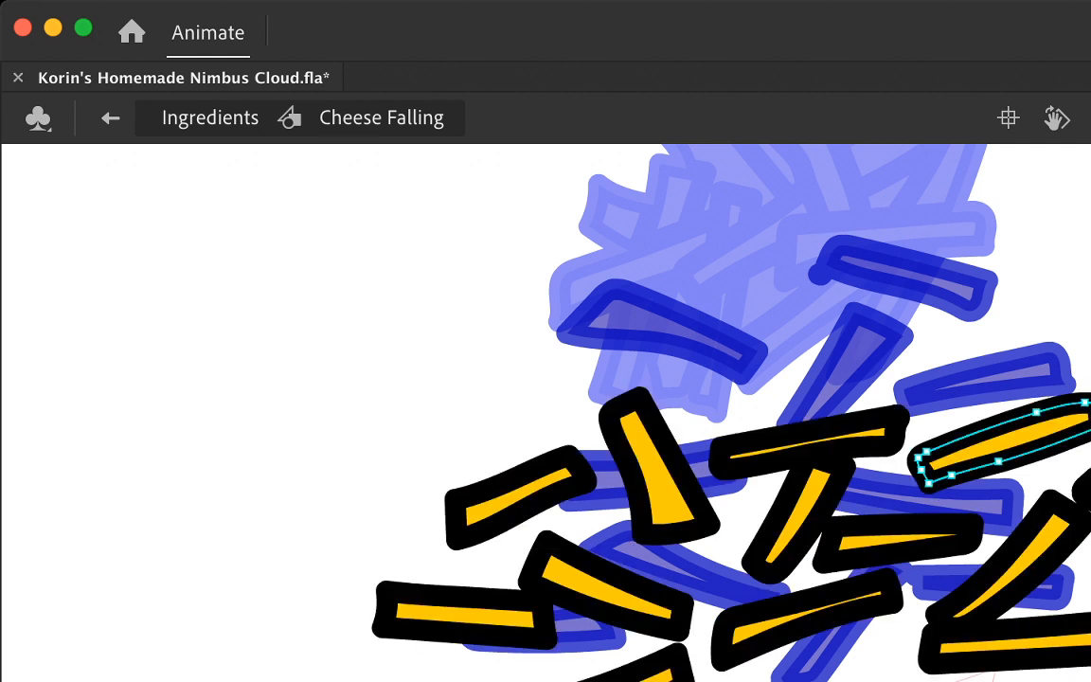
key("Escape")
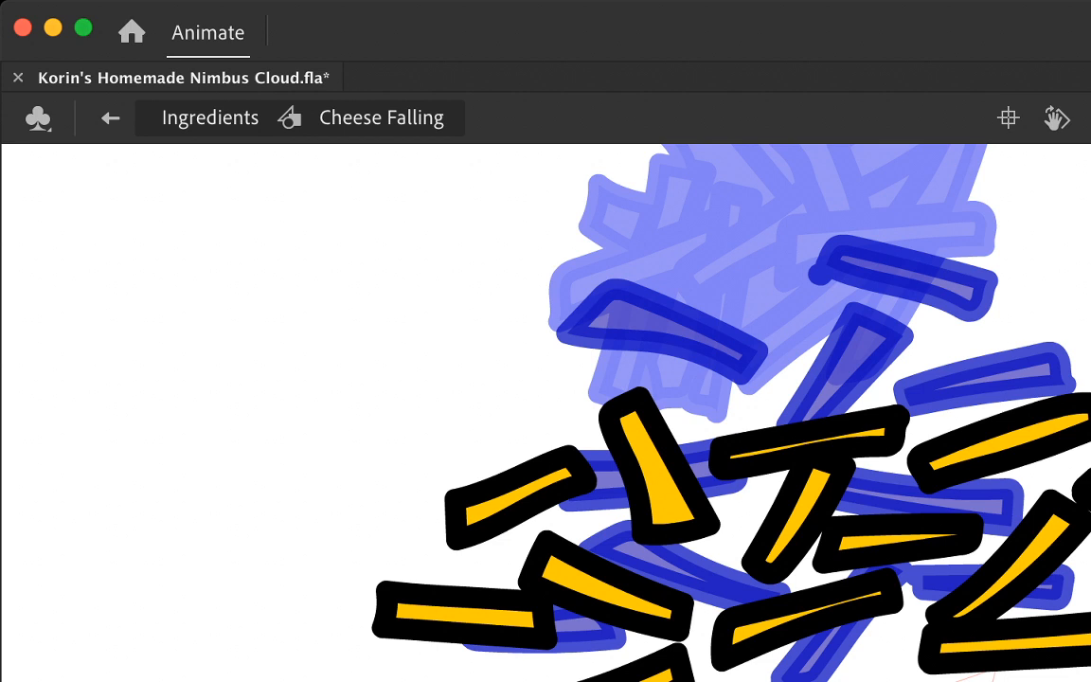
Step: Outline another near-horizontal strand below the lowest central strand and delete its stray stroke end
mouse_move(722, 679)
left_mouse_down()
mouse_move(909, 681)
mouse_move(728, 680)
mouse_move(742, 669)
left_mouse_up()
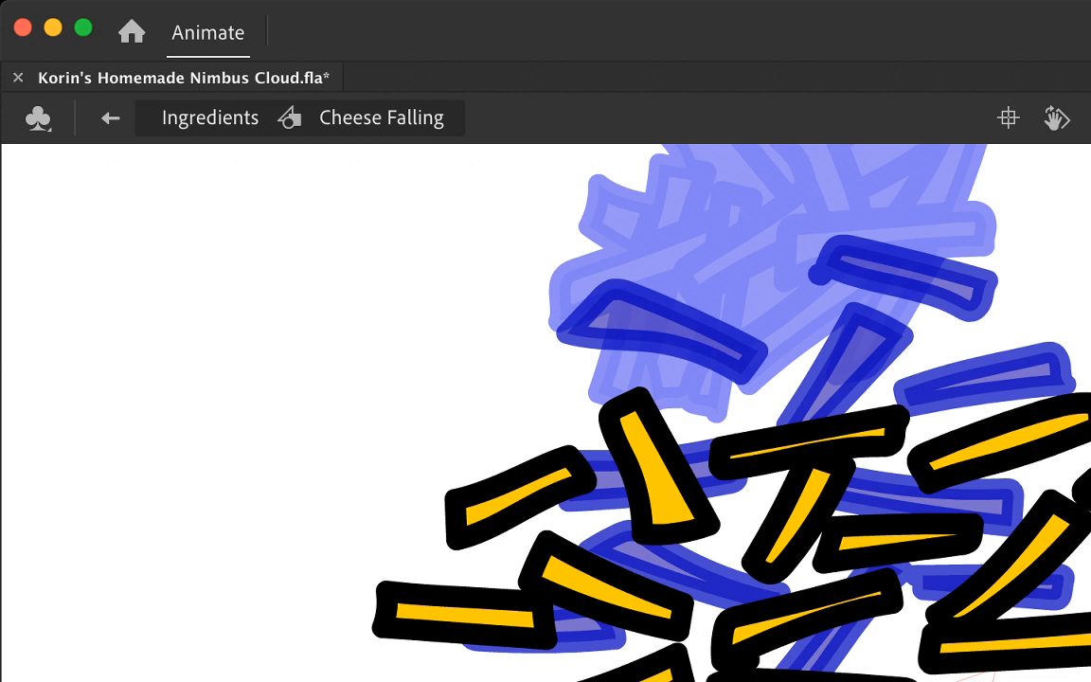
left_click(740, 666)
key("Delete")
key("F6")
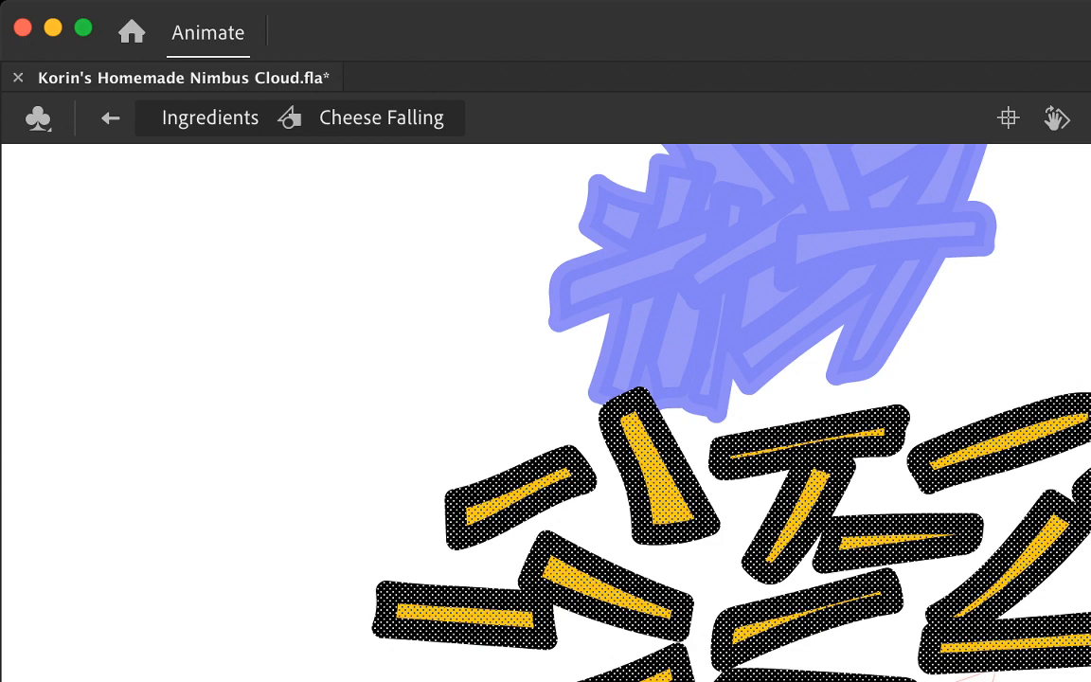
key("Escape")
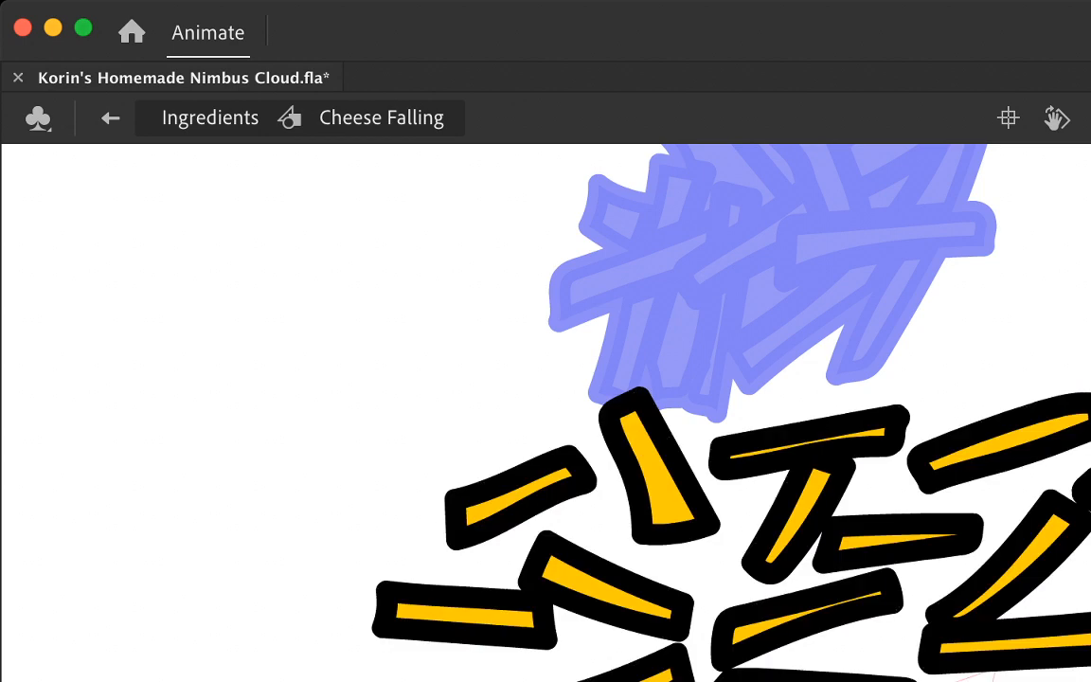
key("super+a")
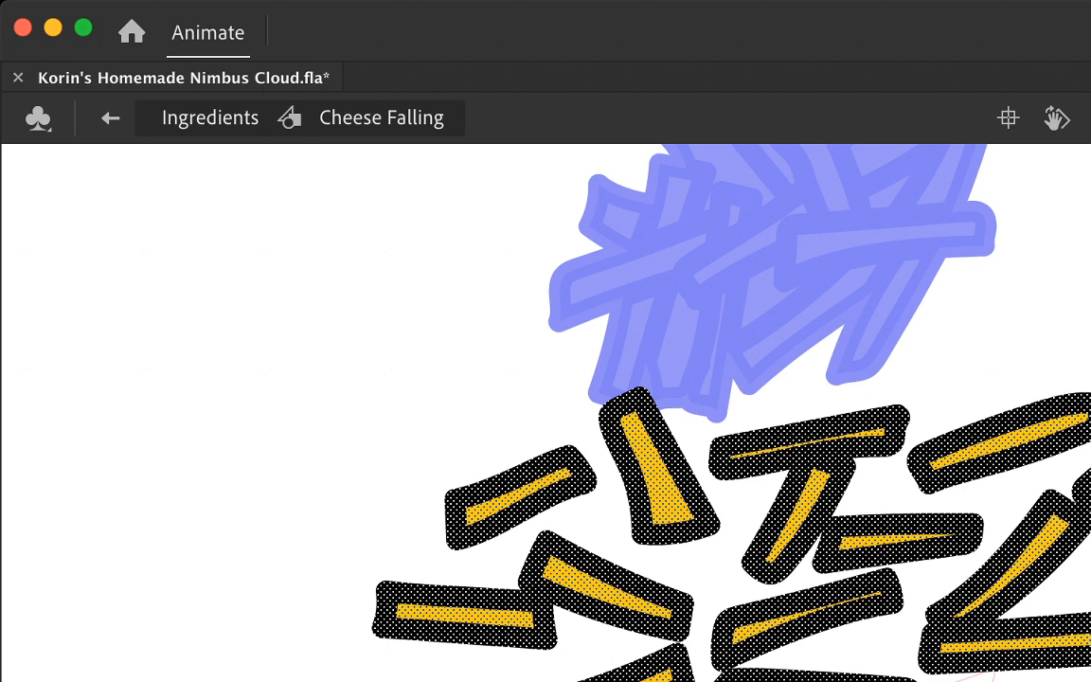
key("super+z")
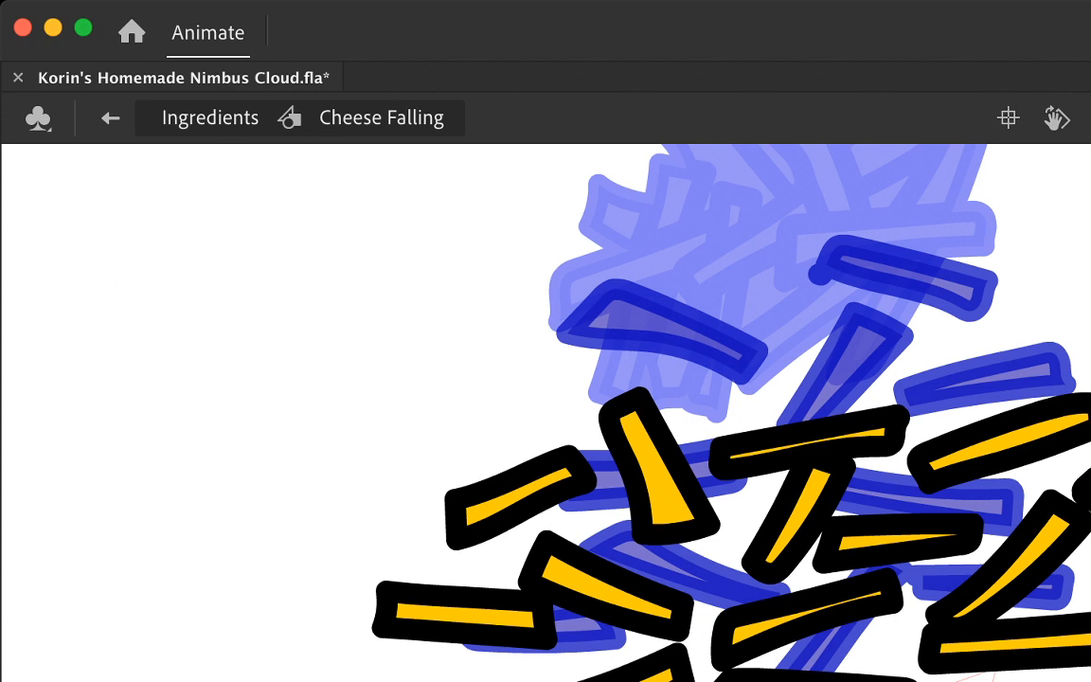
Step: Return to the Ingredients scene and step through and play the falling-cheese frames to check the motion
key("super+e")
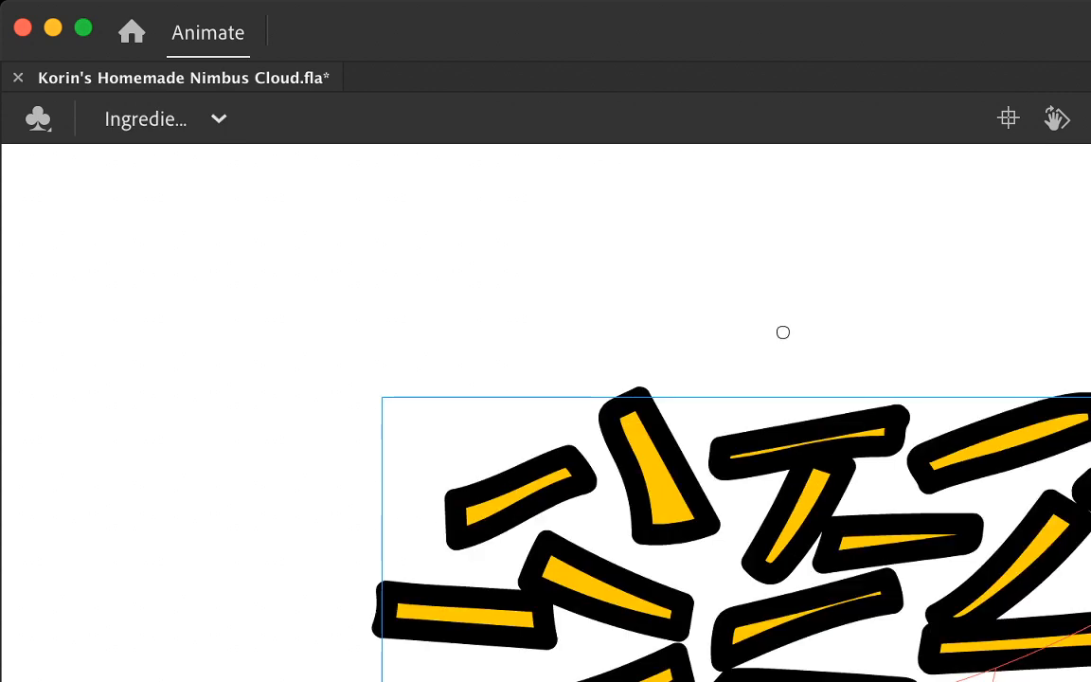
key("comma")
key("comma")
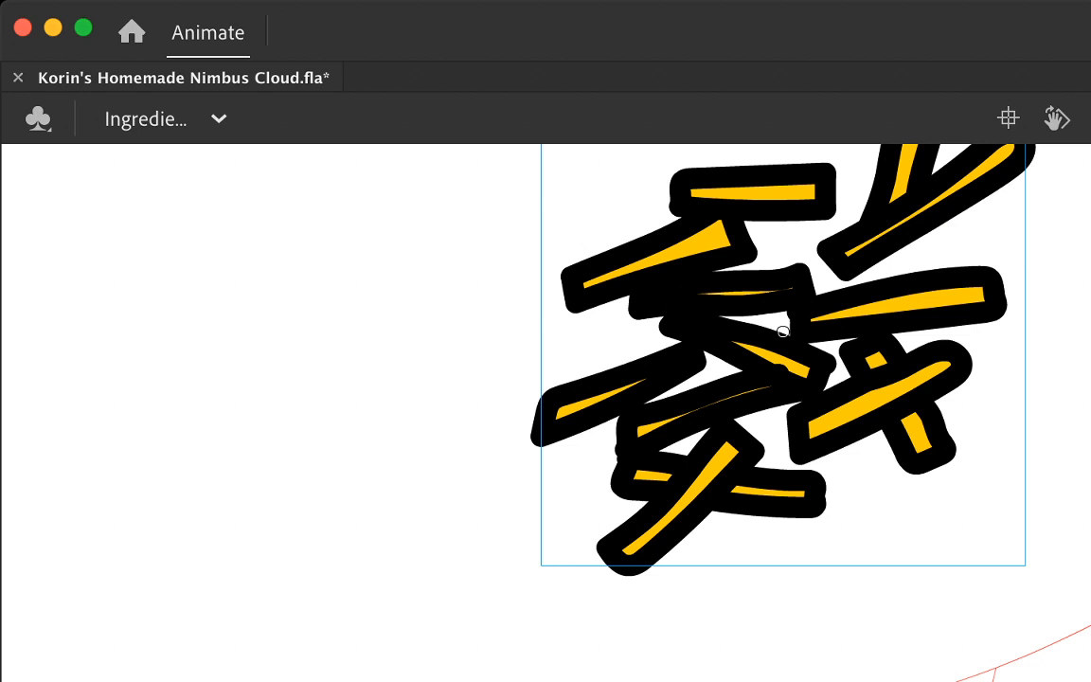
key("comma")
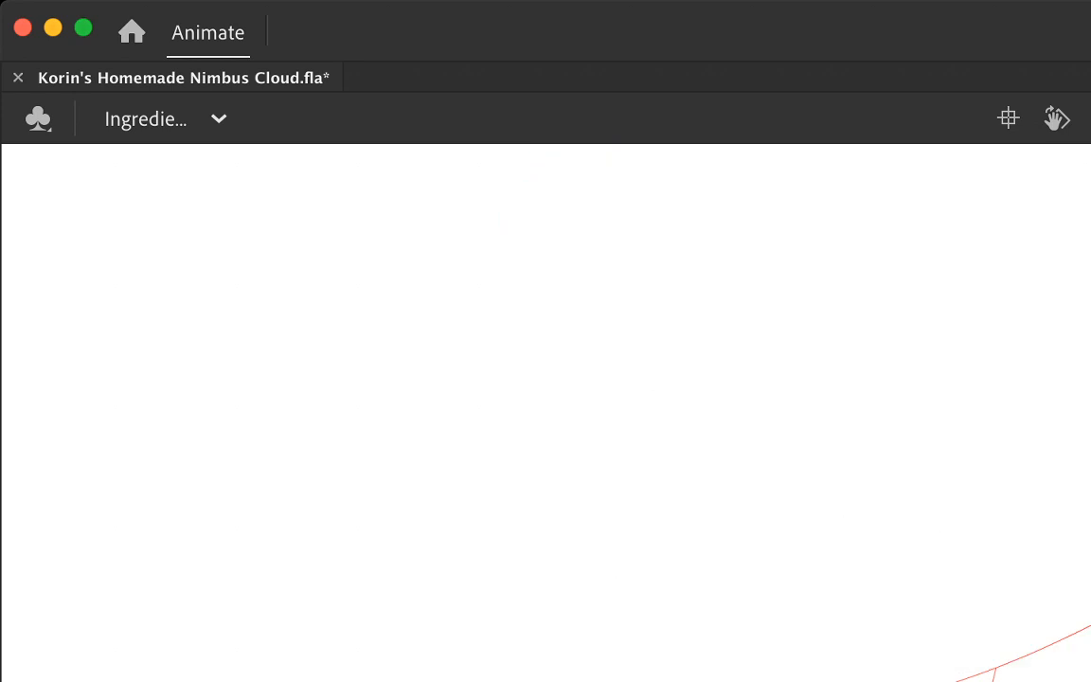
key("period")
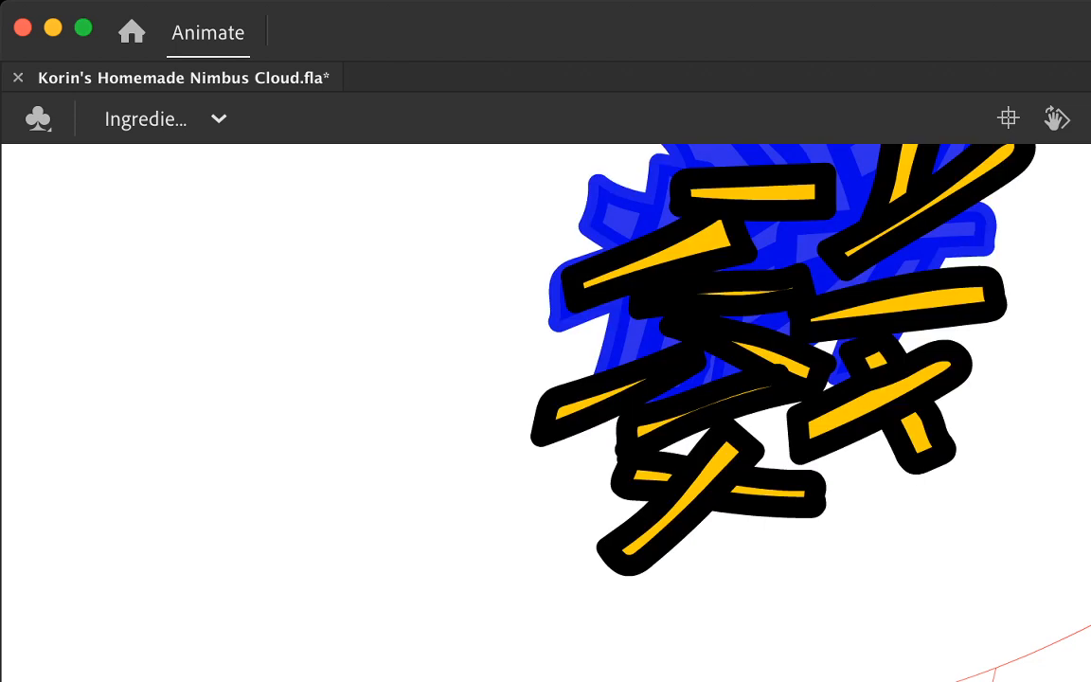
left_click(782, 332)
key("comma")
key("comma")
key("period")
key("Return")
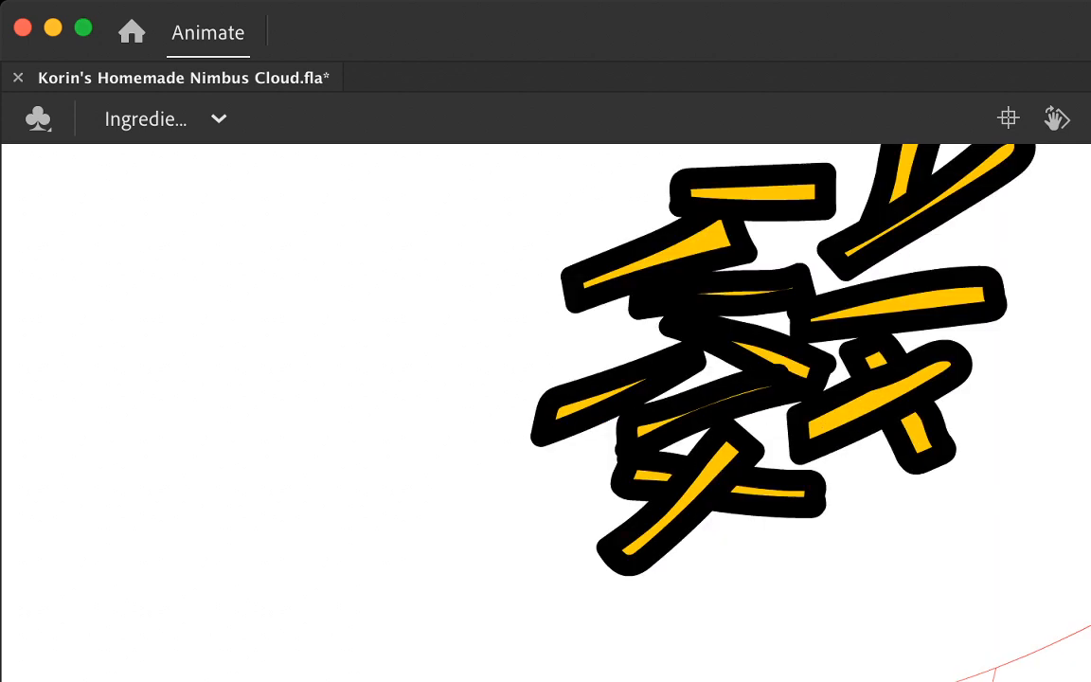
key("super+a")
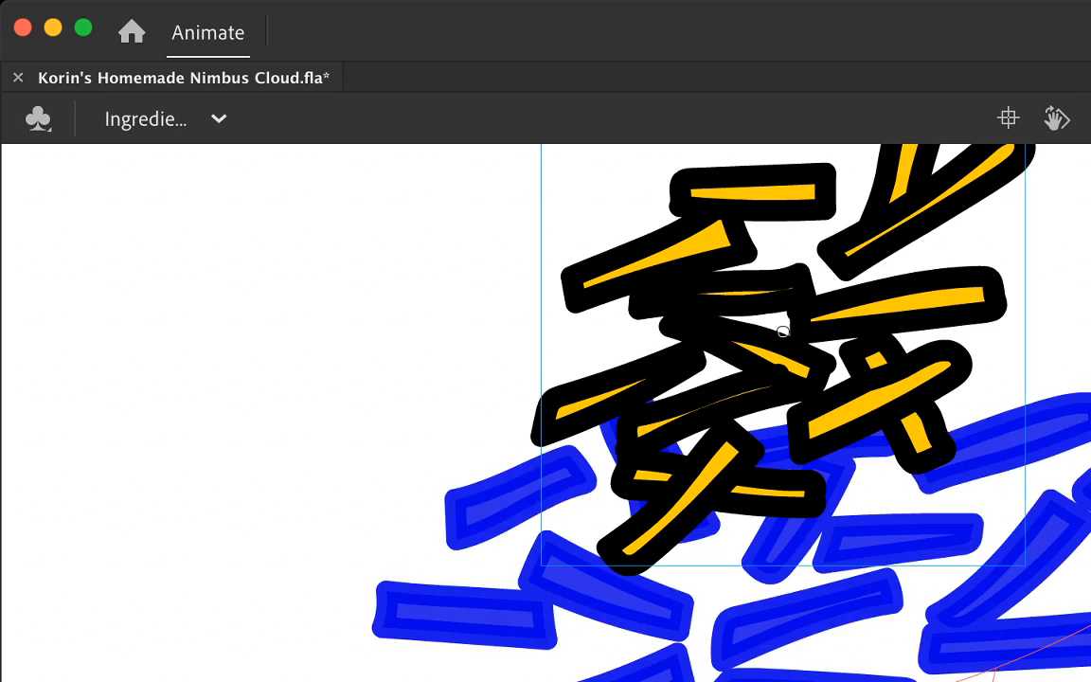
key("Delete")
key("comma")
key("comma")
key("comma")
key("comma")
key("comma")
key("comma")
key("period")
key("period")
key("period")
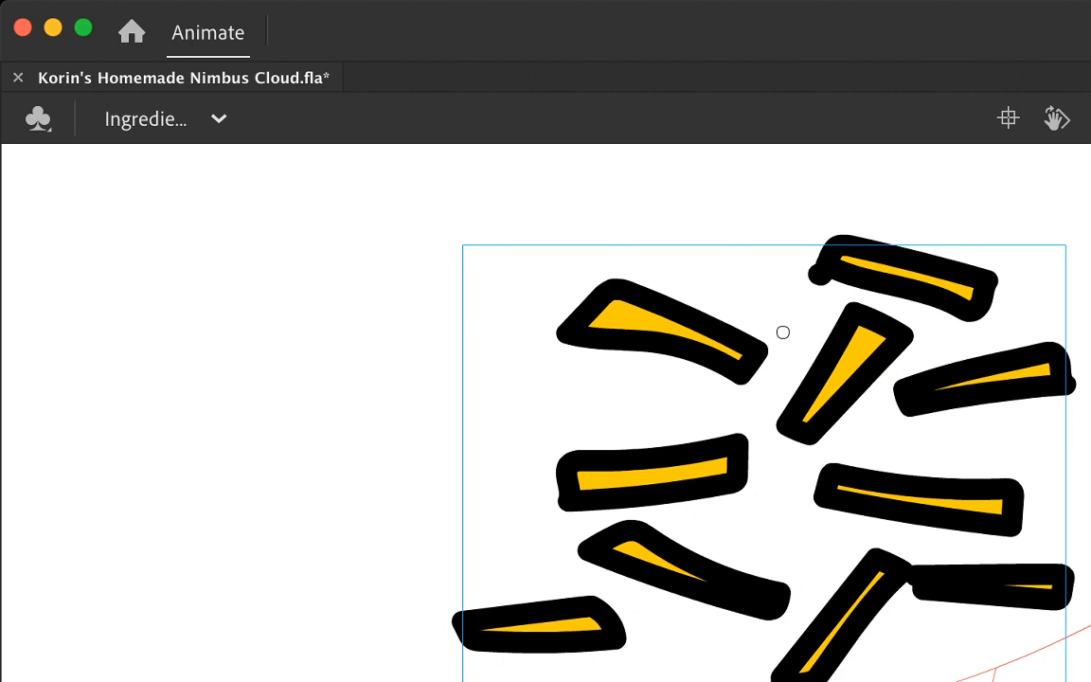
Step: Reopen Cheese Falling on the frame with sparsely scattered strands, without onion skinning, and outline three extra strands crossing the existing ones
double_click(782, 332)
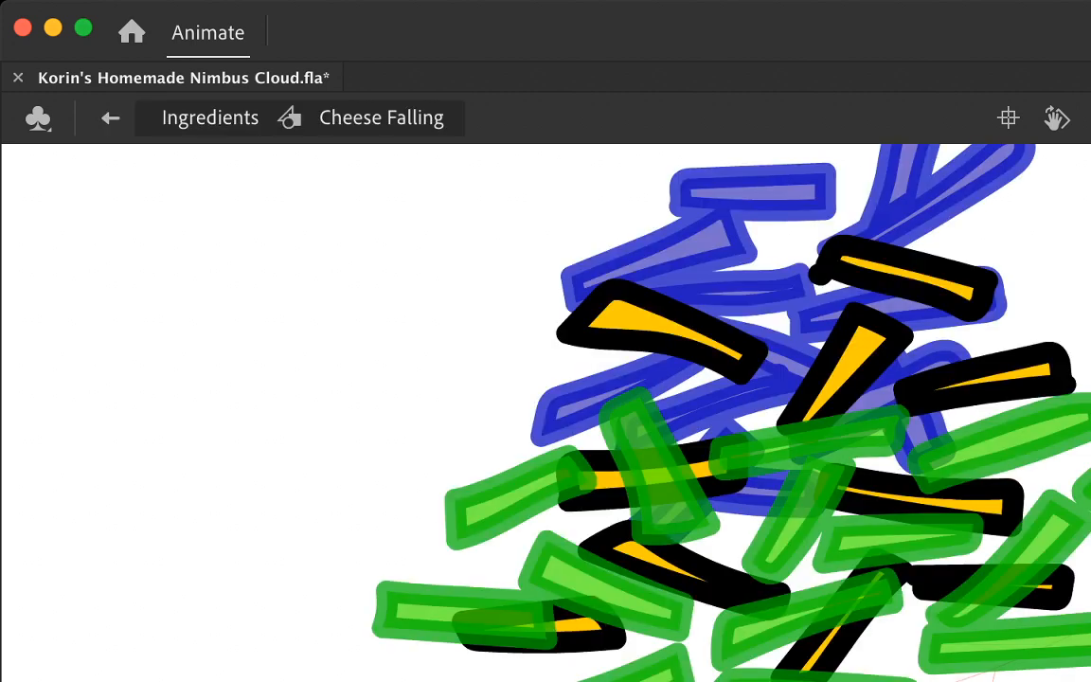
key("alt+shift+o")
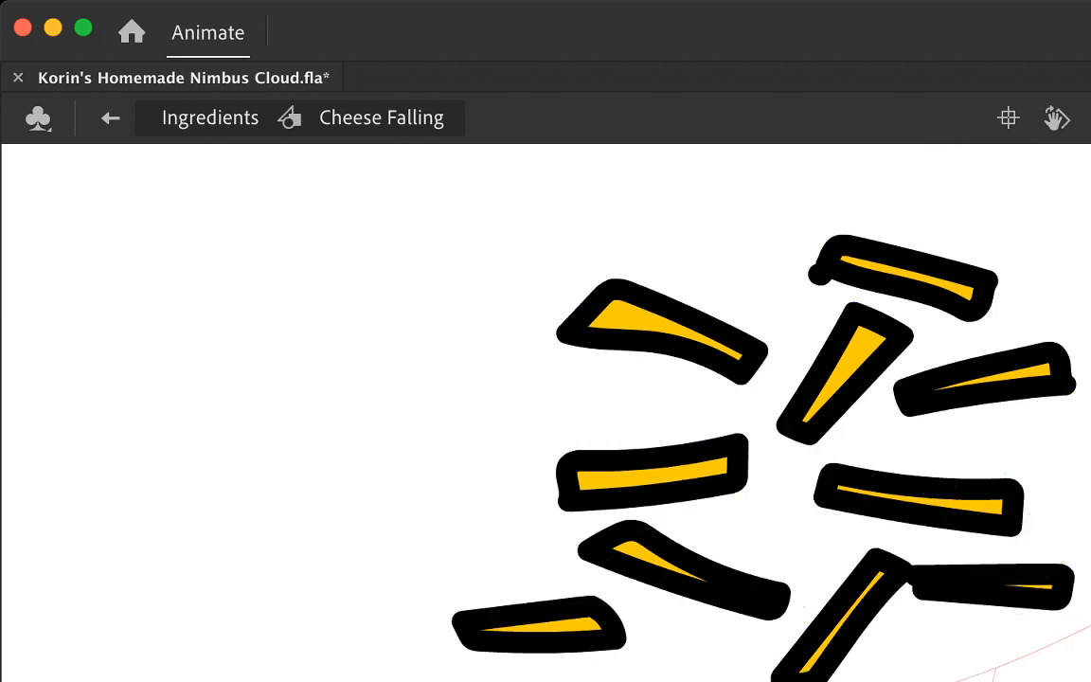
mouse_move(670, 384)
left_mouse_down()
mouse_move(791, 450)
mouse_move(767, 514)
mouse_move(665, 443)
mouse_move(647, 424)
mouse_move(652, 413)
mouse_move(703, 400)
mouse_move(803, 494)
mouse_move(731, 498)
mouse_move(658, 421)
left_mouse_up()
key("super+z")
mouse_move(705, 565)
left_mouse_down()
mouse_move(792, 540)
mouse_move(825, 577)
mouse_move(618, 611)
mouse_move(627, 589)
mouse_move(705, 566)
left_mouse_up()
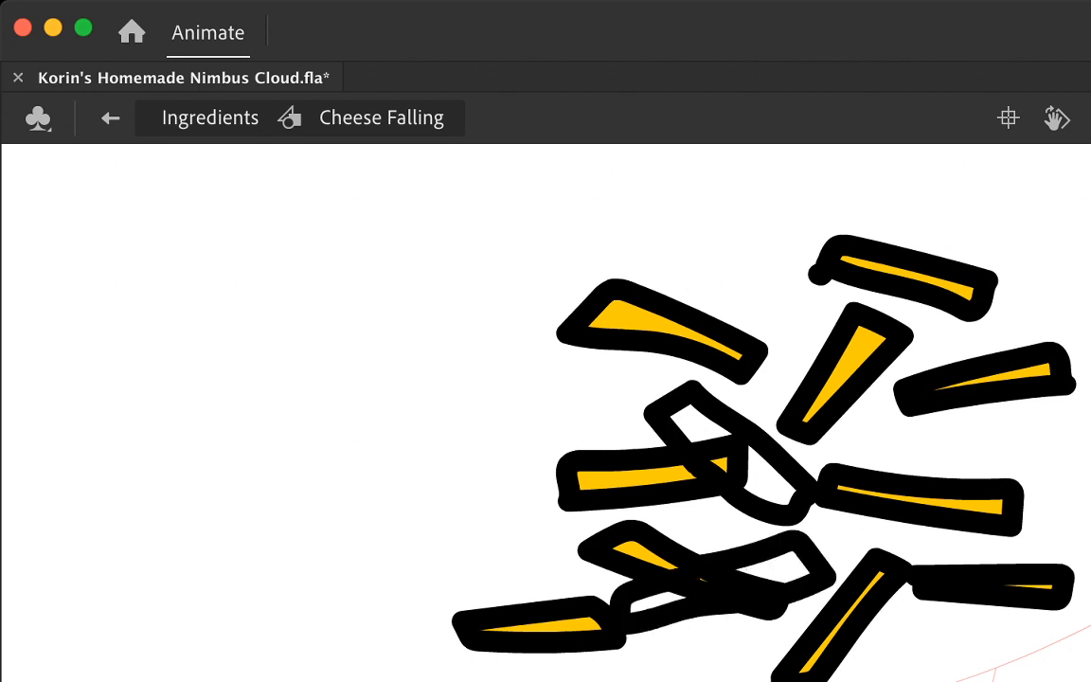
mouse_move(1022, 377)
left_mouse_down()
mouse_move(917, 479)
mouse_move(1025, 409)
mouse_move(1045, 377)
left_mouse_up()
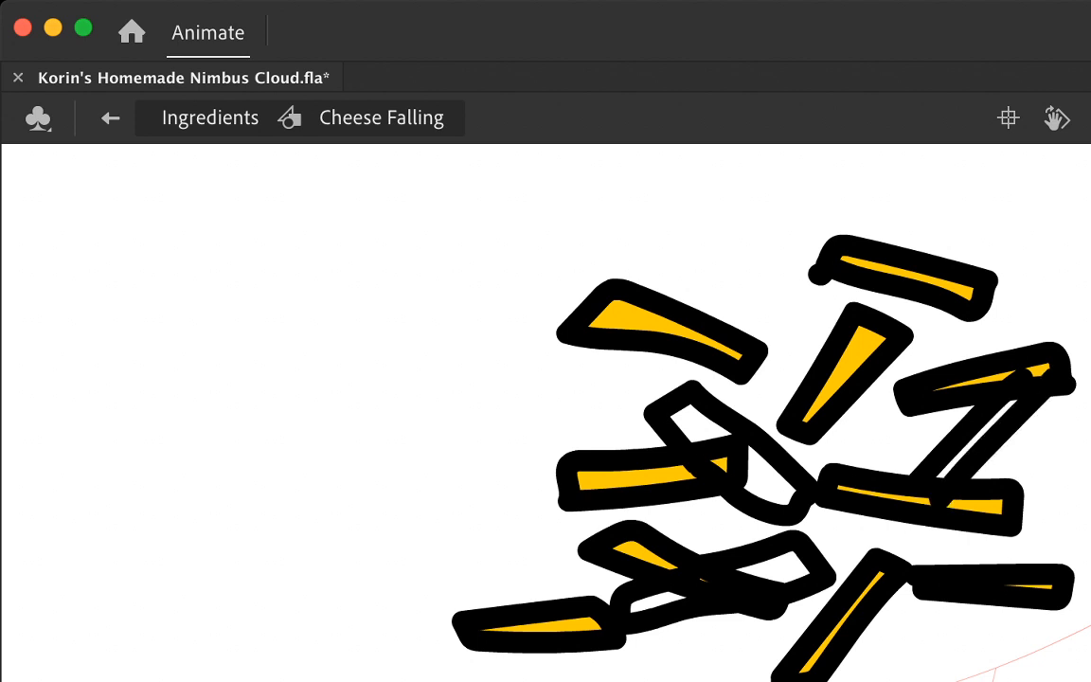
Step: Delete the stroke segments overlapping the existing strands at the centre and lower centre, and fill the central diagonal strand's visible parts yellow-orange
left_click(709, 475)
key("Delete")
left_click(695, 464)
key("Delete")
left_click(680, 577)
key("Delete")
left_click(694, 425)
left_click(768, 482)
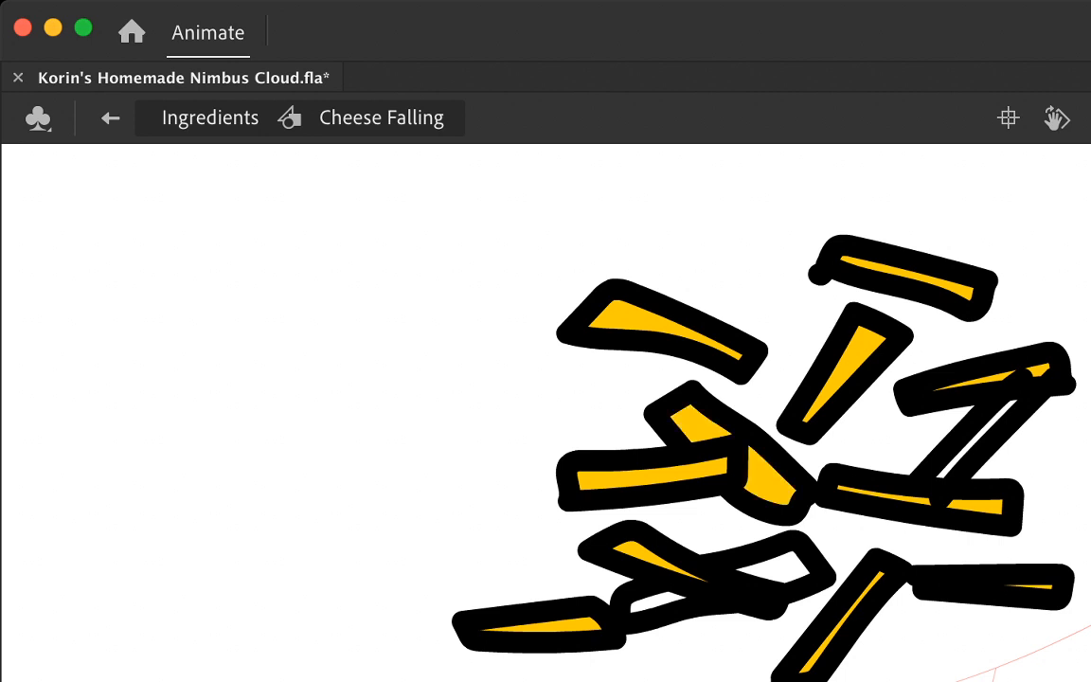
Step: Fill both ends of the lower central crossing strand yellow-orange and delete the leftover stroke segment at its crossing
left_click(658, 602)
left_click(699, 569)
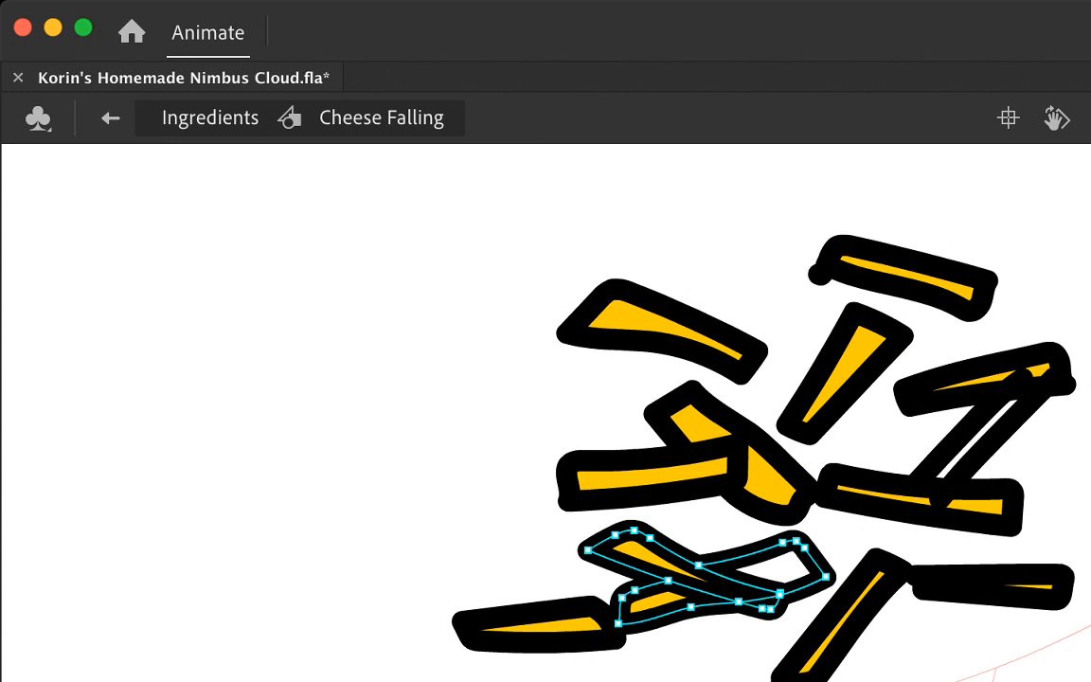
key("v")
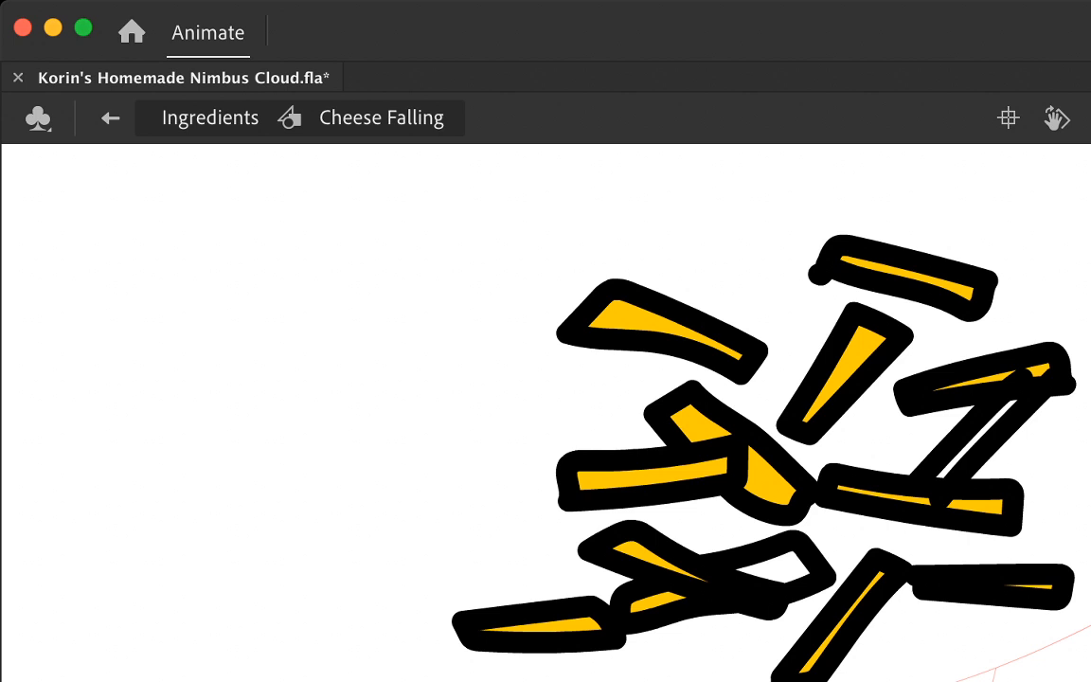
left_click(699, 567)
mouse_move(699, 567)
left_mouse_down()
mouse_move(702, 548)
mouse_move(693, 569)
left_mouse_up()
key("Delete")
left_click(784, 568)
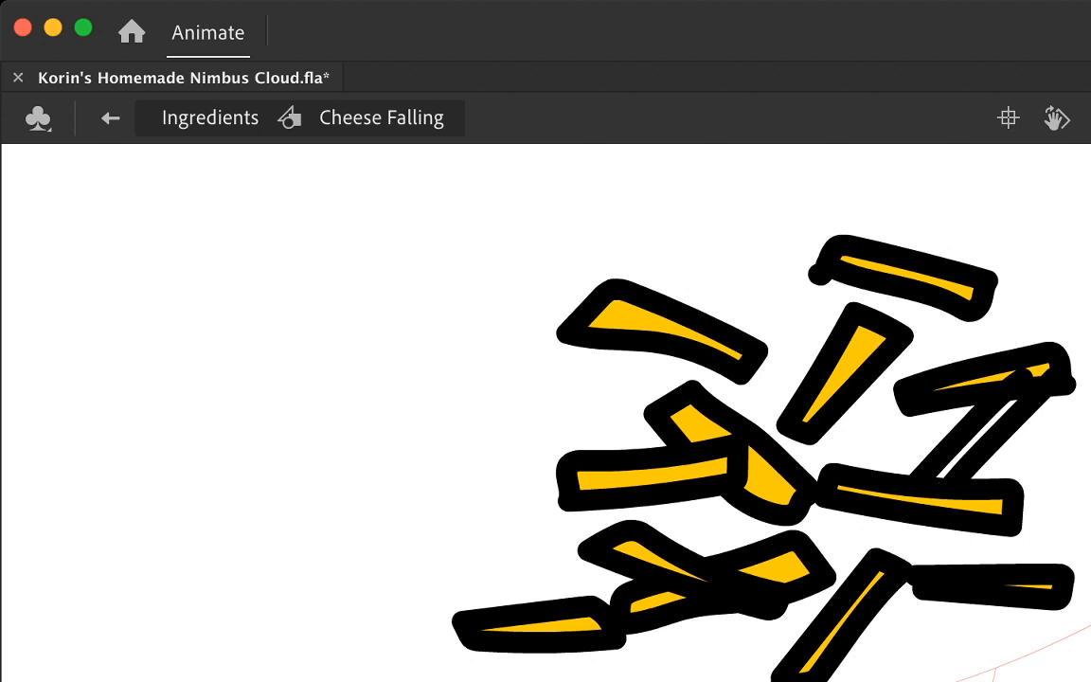
Step: Trim the diagonal strand between the two right-hand strands, widen its lower end by moving its anchor point, and fill it yellow-orange
left_click(1019, 379)
key("Delete")
left_click(978, 418)
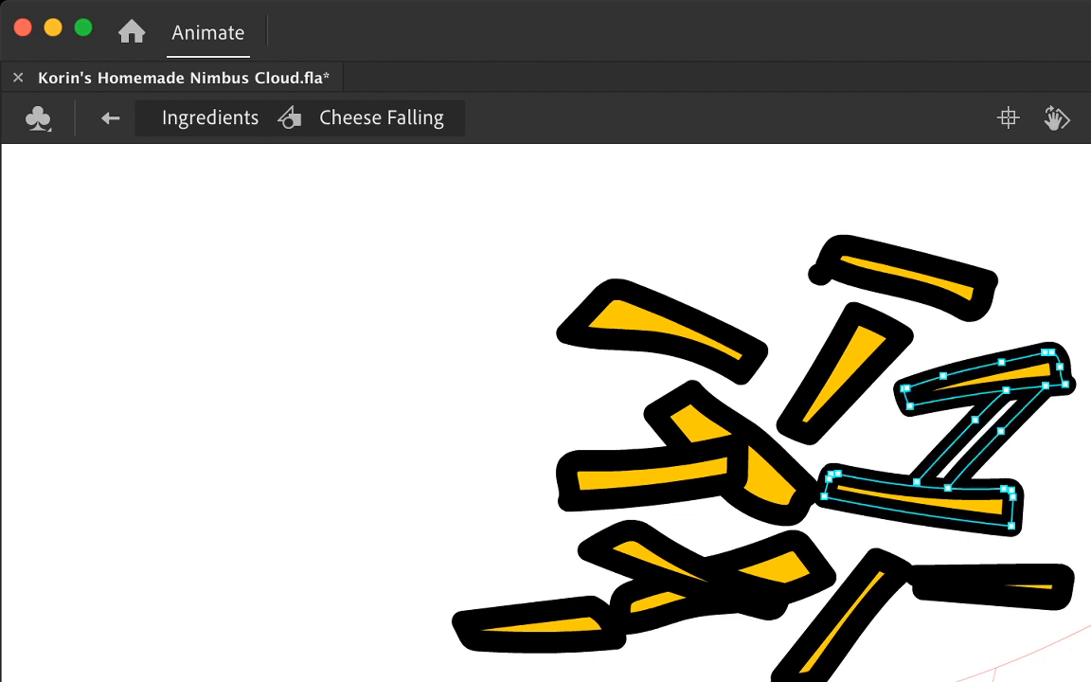
left_click_drag(917, 482, 908, 495)
key("v")
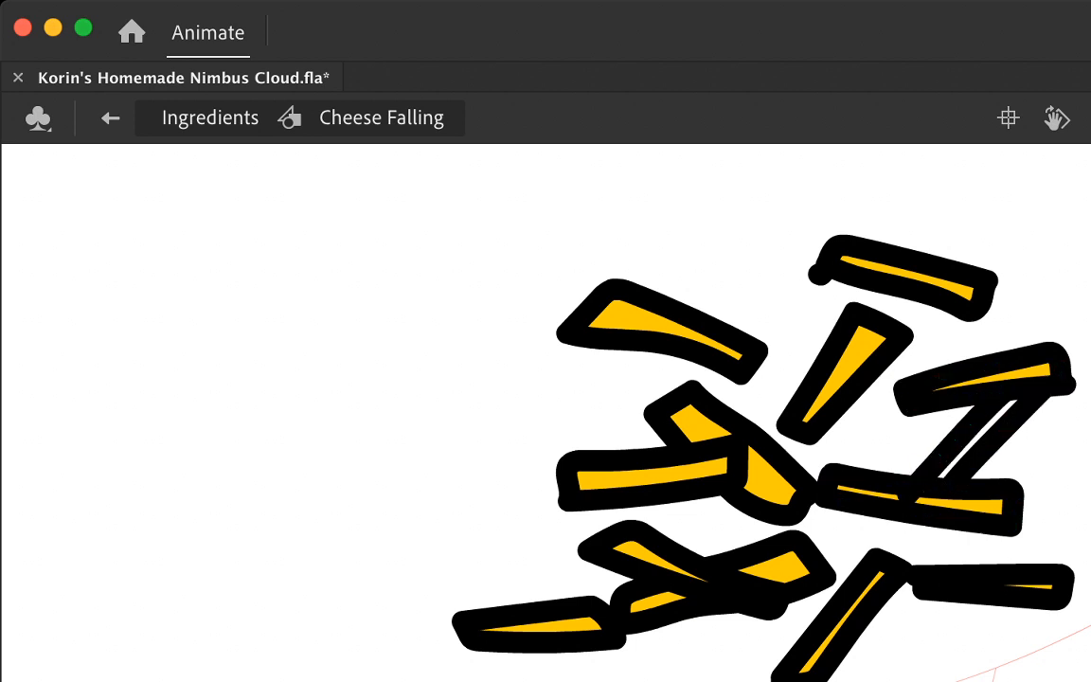
left_click(976, 439)
left_click(910, 492)
key("Delete")
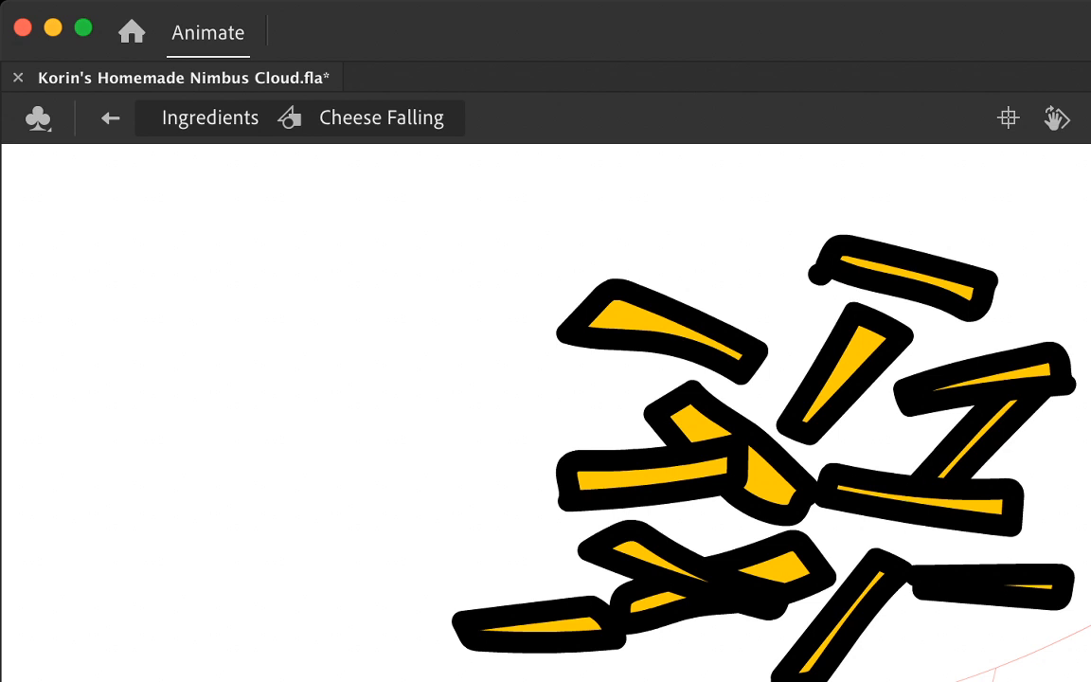
Step: Outline two more strands beneath the cluster, at the lower centre and lower right, and delete the right one's stray stroke ends
mouse_move(633, 649)
left_mouse_down()
mouse_move(782, 671)
mouse_move(602, 675)
mouse_move(678, 632)
left_mouse_up()
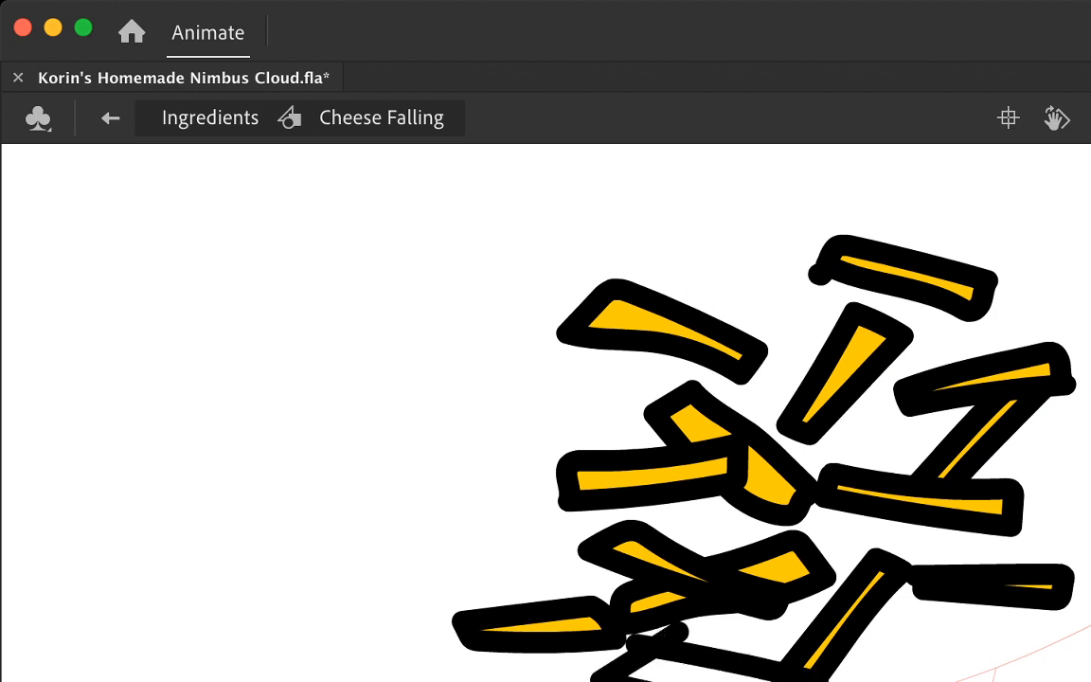
mouse_move(891, 596)
left_mouse_down()
mouse_move(906, 679)
mouse_move(940, 615)
mouse_move(868, 626)
left_mouse_up()
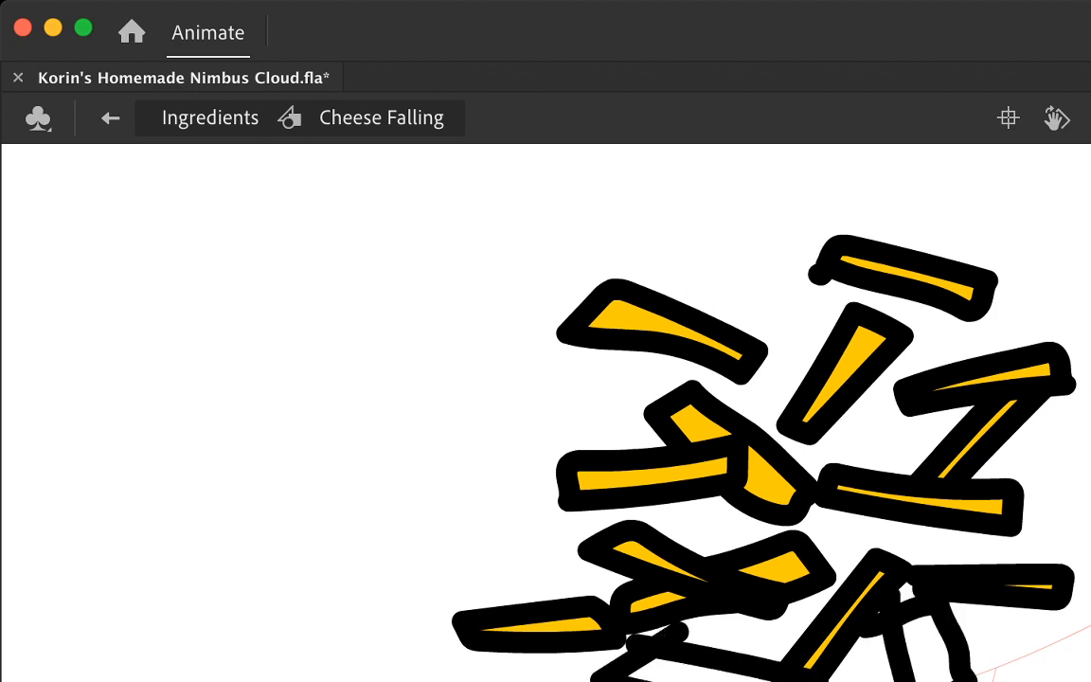
left_click(871, 625)
left_click(891, 597, "shift")
key("Delete")
Step: Fill both new lower strands yellow-orange and delete the leftover stroke segment above the lower central one
left_click(693, 674)
left_click(928, 653)
left_click(668, 638)
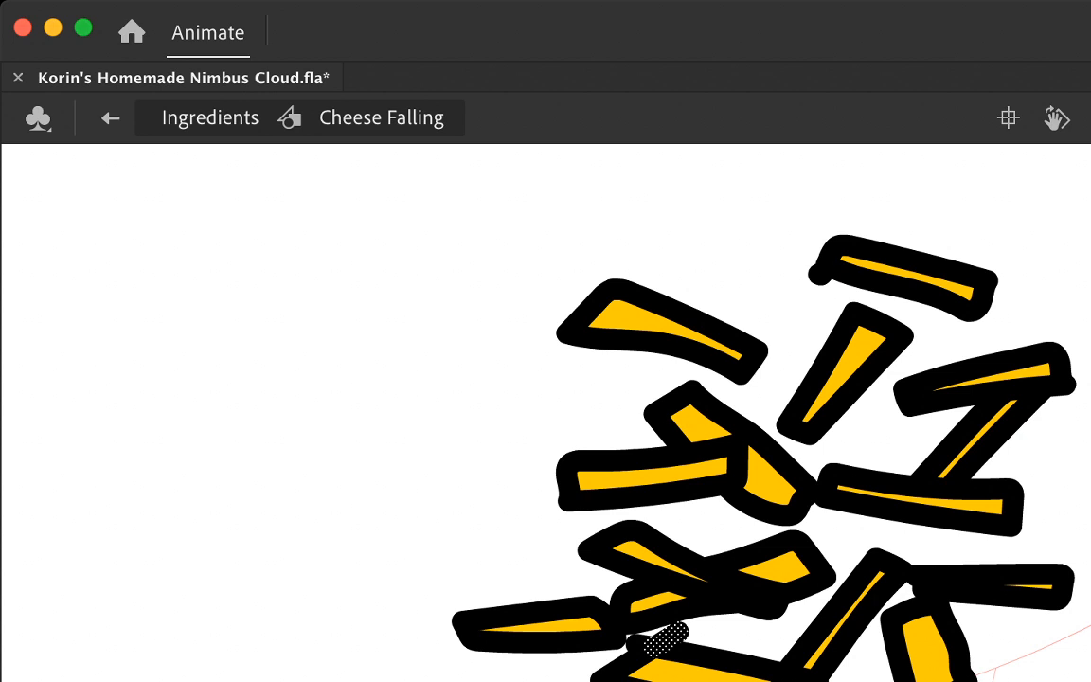
key("Delete")
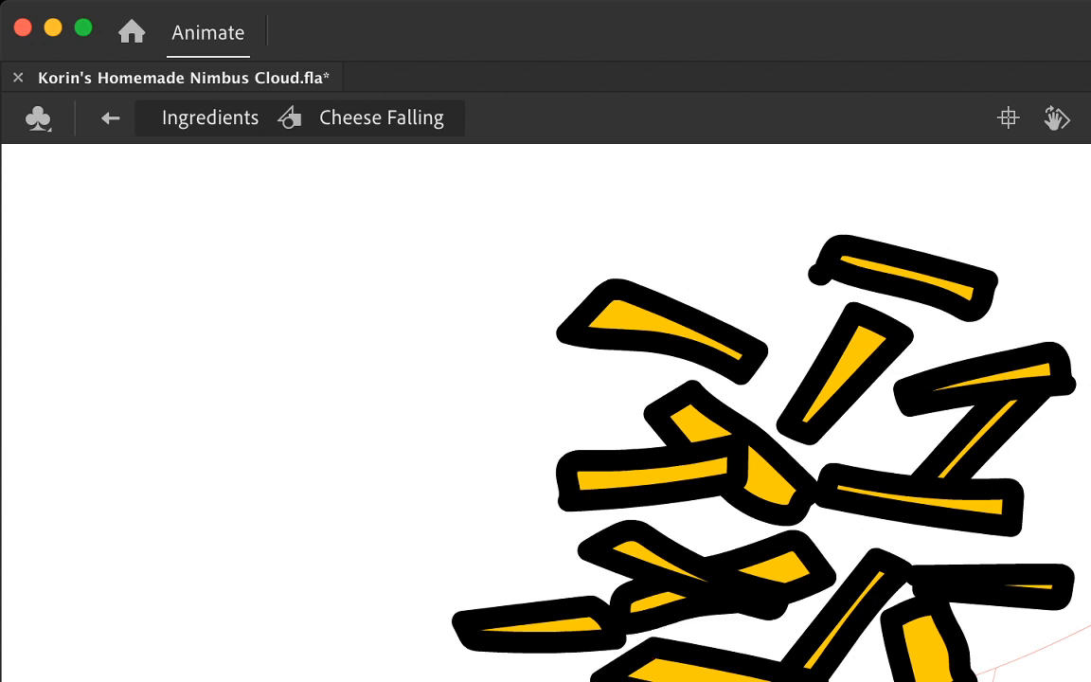
Step: Outline a diagonal strand on the right side of the cluster, trim its overlapping stroke ends and fill it yellow-orange
mouse_move(1027, 486)
left_mouse_down()
mouse_move(1071, 545)
mouse_move(1090, 599)
mouse_move(1087, 540)
mouse_move(1056, 476)
left_mouse_up()
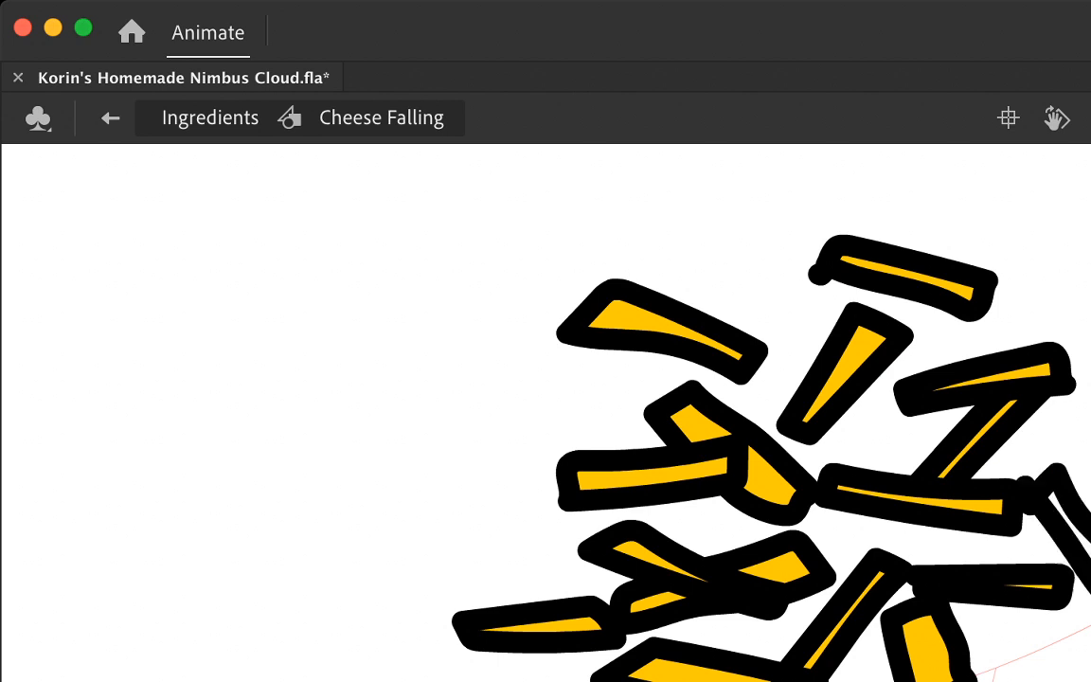
left_click(1046, 512)
left_click(1029, 492)
key("Delete")
left_click(1082, 536)
left_click(957, 648)
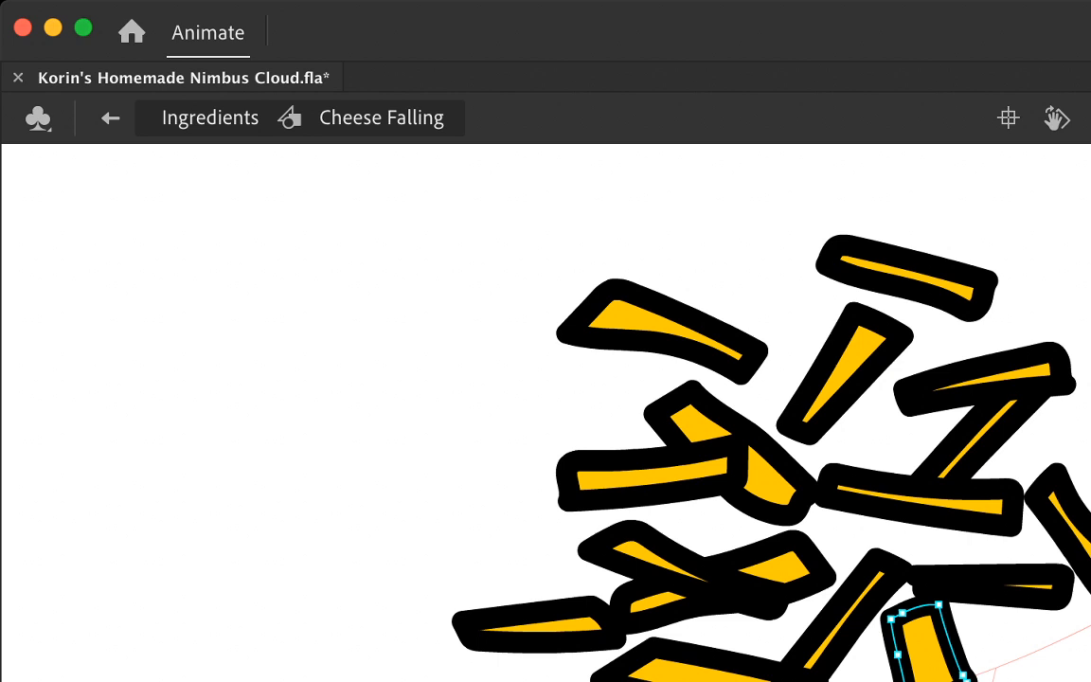
key("Escape")
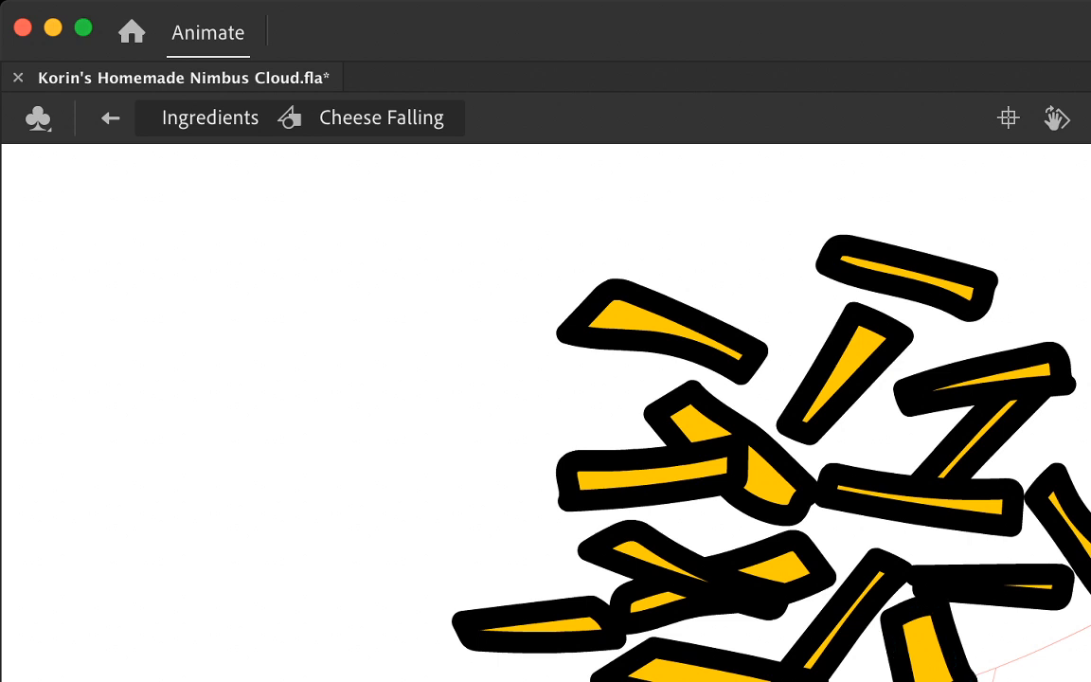
Step: Leave the Cheese Falling symbol and start an empty drawing frame with the previous strands onion-skinned in blue
key("Return")
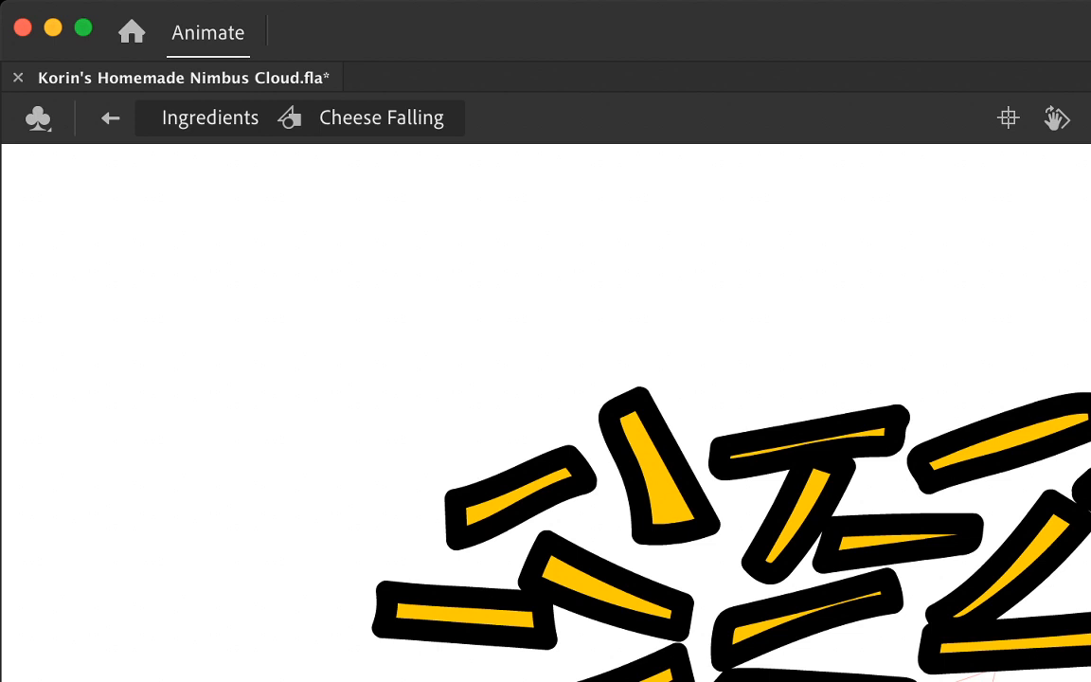
double_click(783, 332)
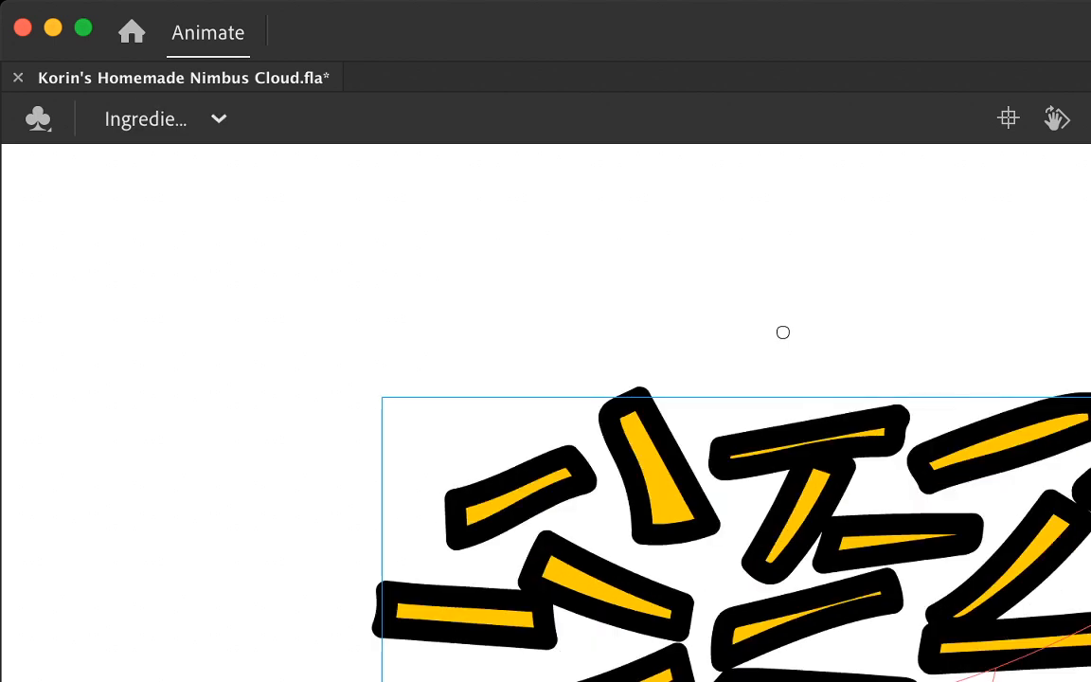
key("Delete")
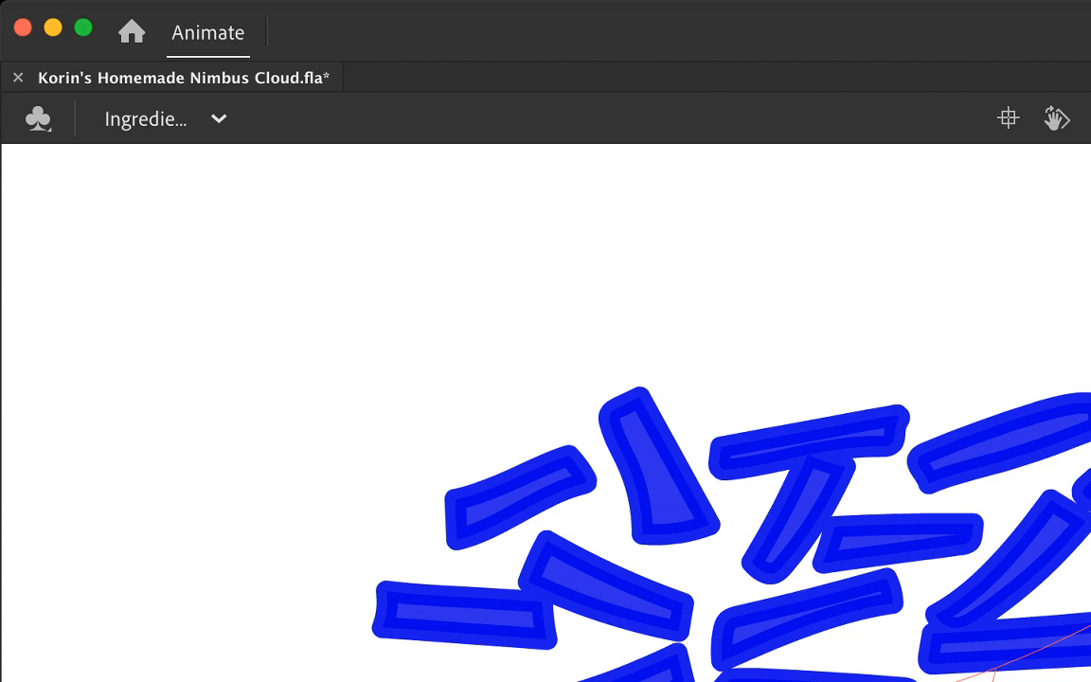
Step: Outline five loose strands at varied angles over the onion-skinned ones, undoing the extra stroke across the upper centre
mouse_move(559, 479)
left_mouse_down()
mouse_move(707, 580)
mouse_move(628, 475)
mouse_move(557, 497)
mouse_move(561, 508)
left_mouse_up()
mouse_move(726, 601)
left_mouse_down()
mouse_move(889, 505)
mouse_move(795, 608)
left_mouse_up()
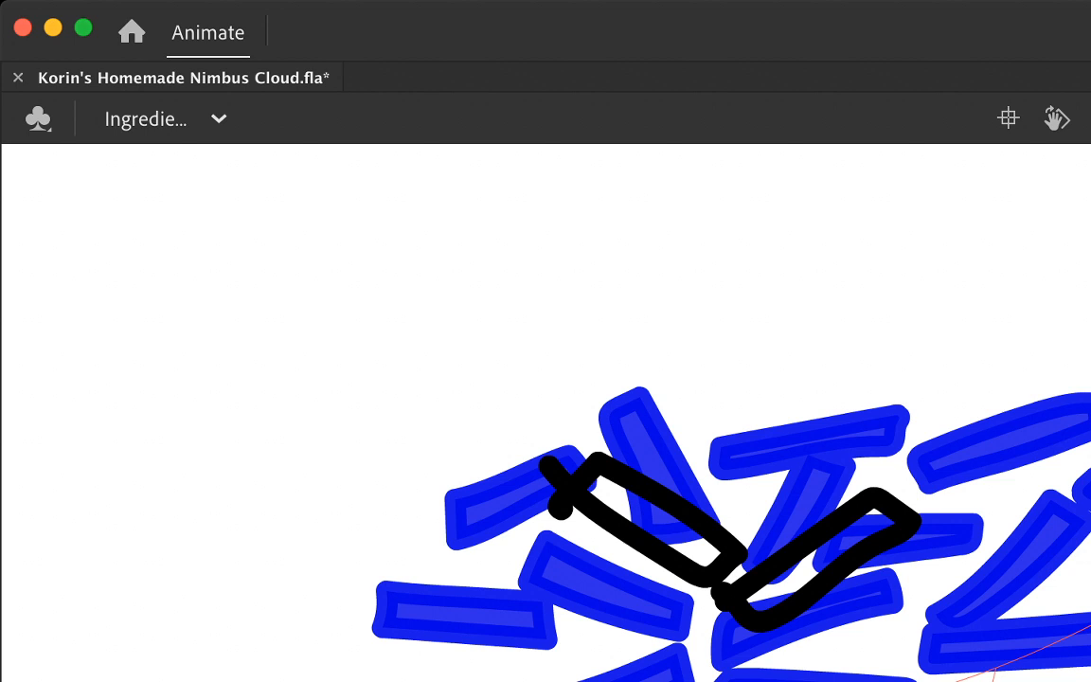
mouse_move(686, 595)
left_mouse_down()
mouse_move(510, 627)
mouse_move(509, 664)
mouse_move(696, 647)
mouse_move(689, 597)
left_mouse_up()
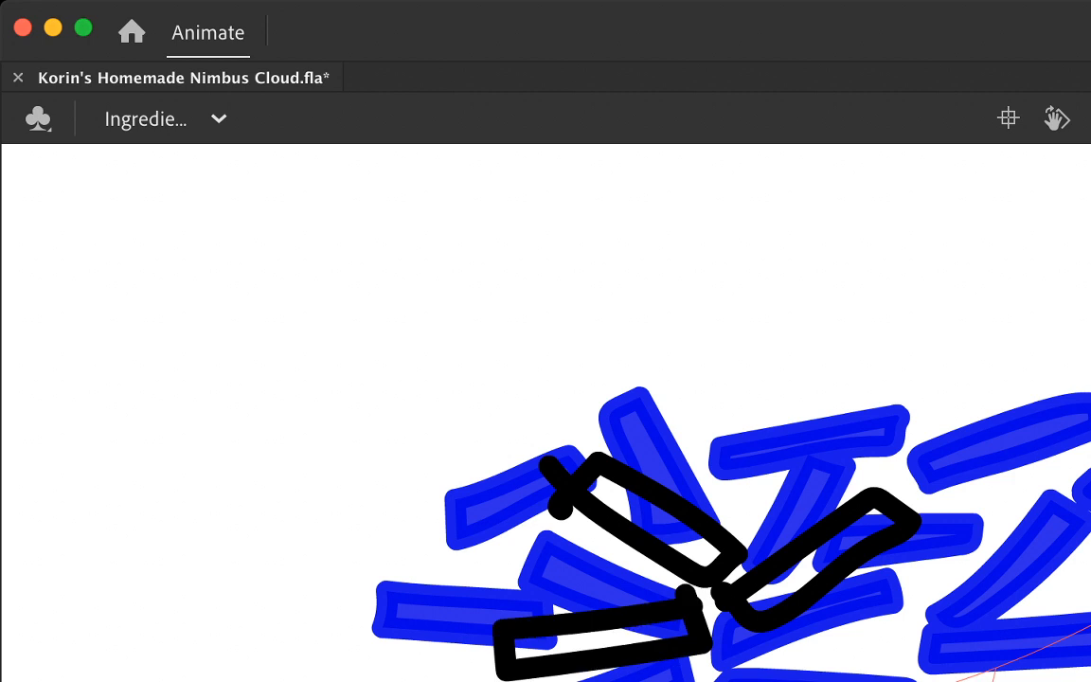
mouse_move(801, 624)
left_mouse_down()
mouse_move(991, 608)
mouse_move(876, 645)
mouse_move(796, 650)
left_mouse_up()
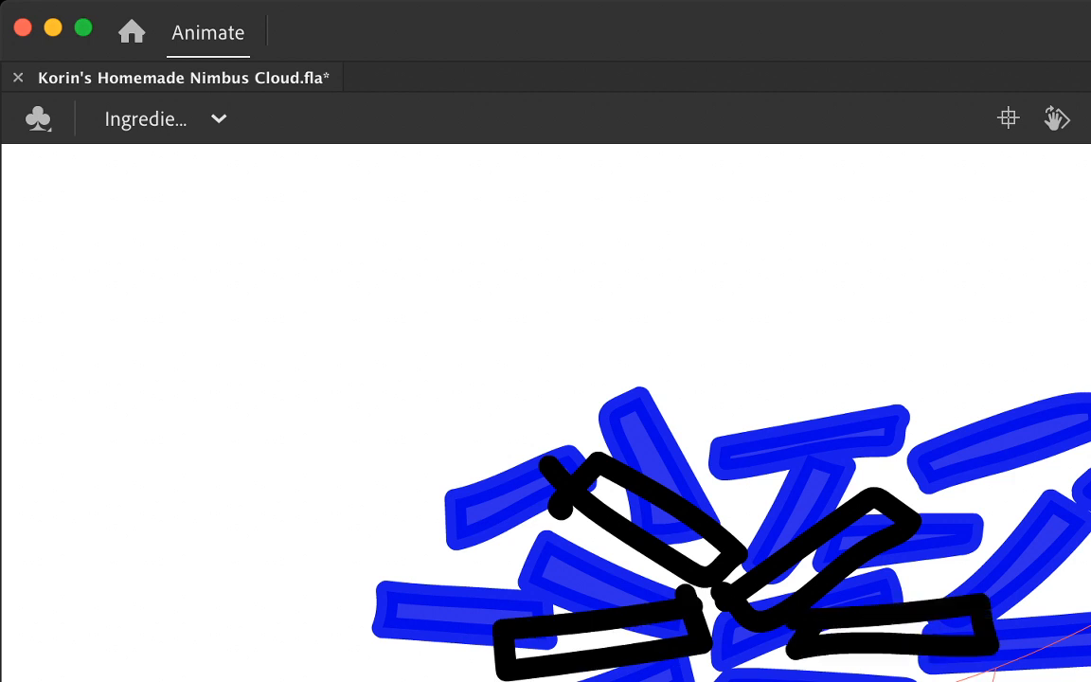
mouse_move(933, 531)
left_mouse_down()
mouse_move(1053, 605)
mouse_move(1075, 590)
mouse_move(950, 500)
mouse_move(925, 557)
left_mouse_up()
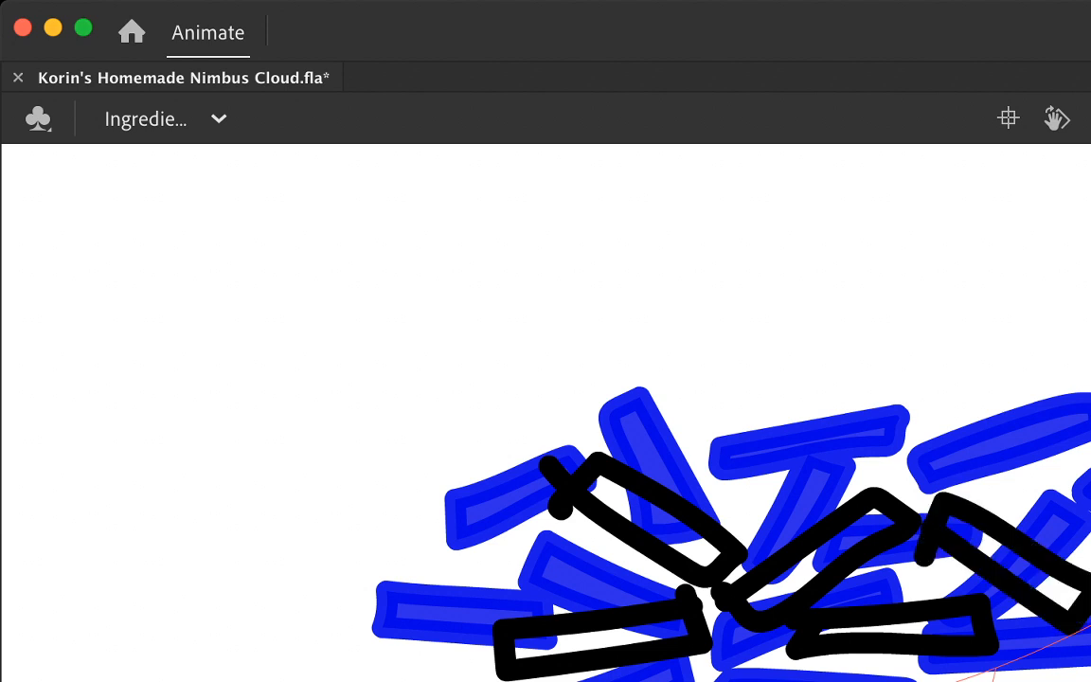
left_click_drag(699, 488, 898, 488)
key("super+z")
Step: Delete the overshooting stroke ends of the upper-left diagonal, lower-left and central rising strands, keeping the central strand's curved end
left_click(689, 602)
left_click(568, 496, "shift")
left_click(548, 469, "shift")
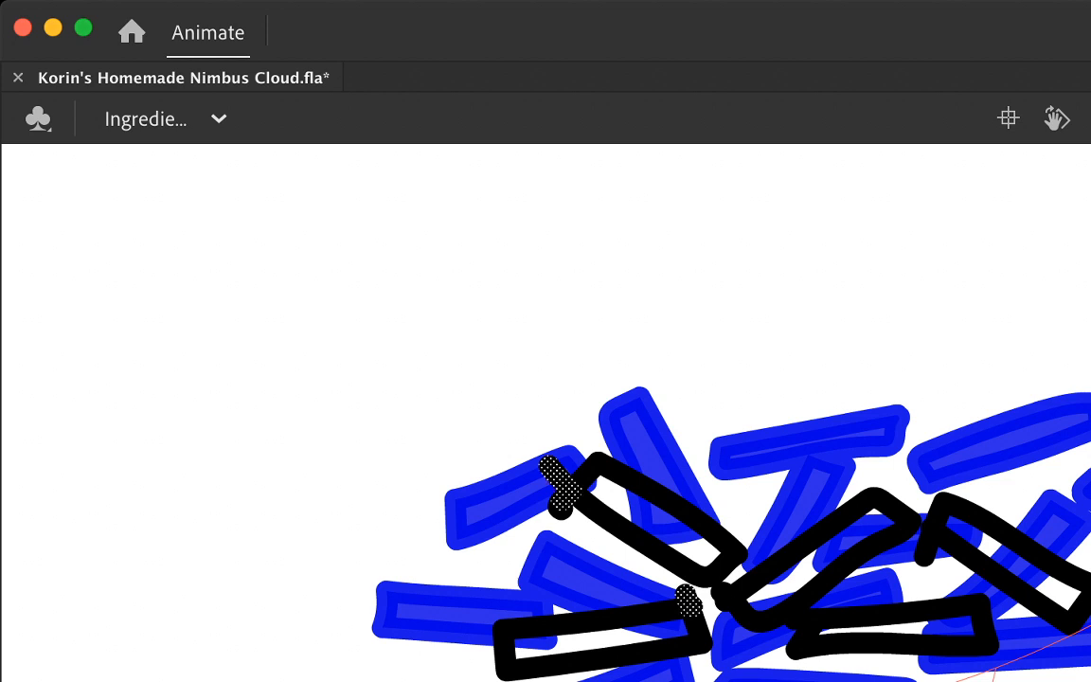
left_click(726, 599, "shift")
left_click(755, 616)
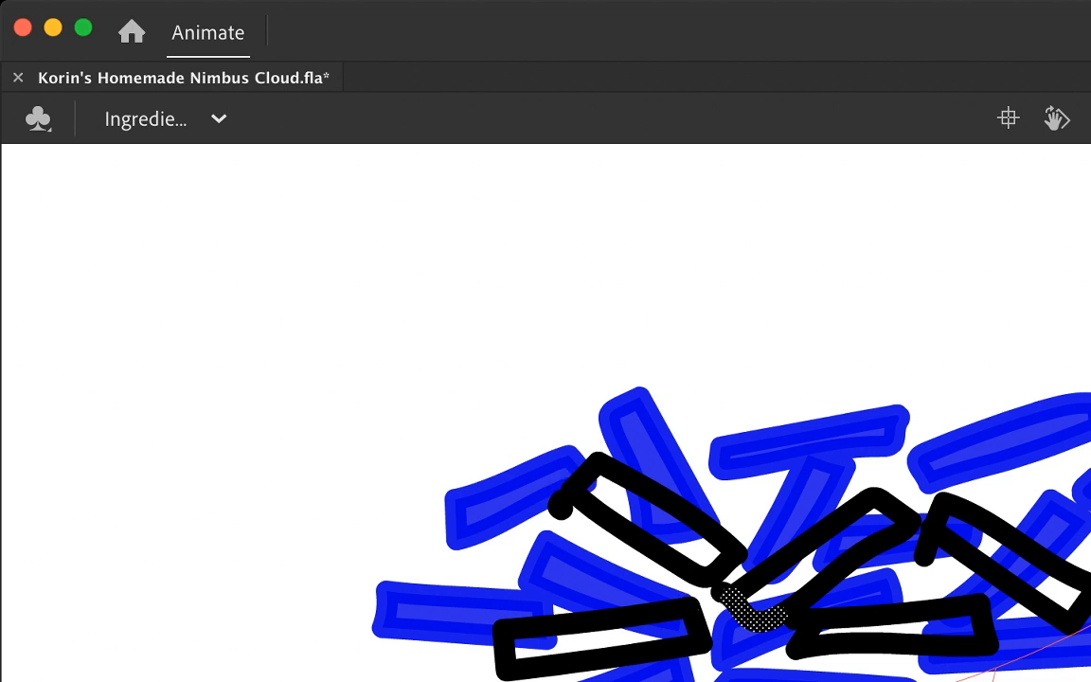
key("Delete")
key("super+z")
left_click(726, 595)
key("Delete")
Step: Delete the stray stroke ends on the lower right-centre and right diagonal strands and the remaining one on the upper-left diagonal
left_click(807, 634)
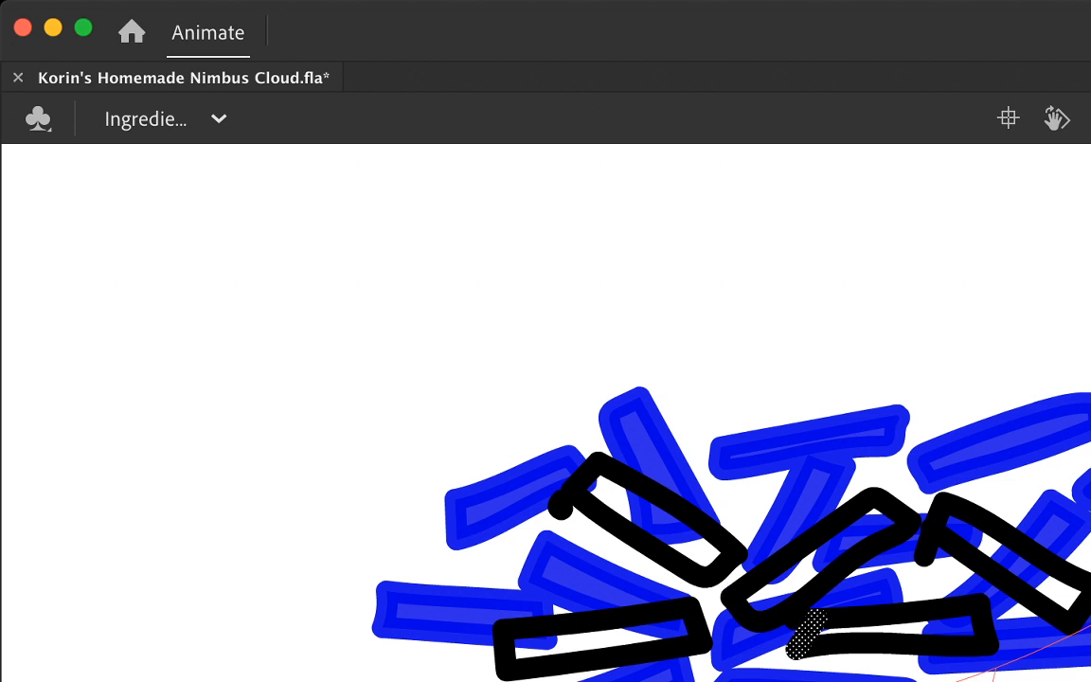
key("Delete")
left_click(926, 545)
key("Delete")
left_click(561, 505)
key("Delete")
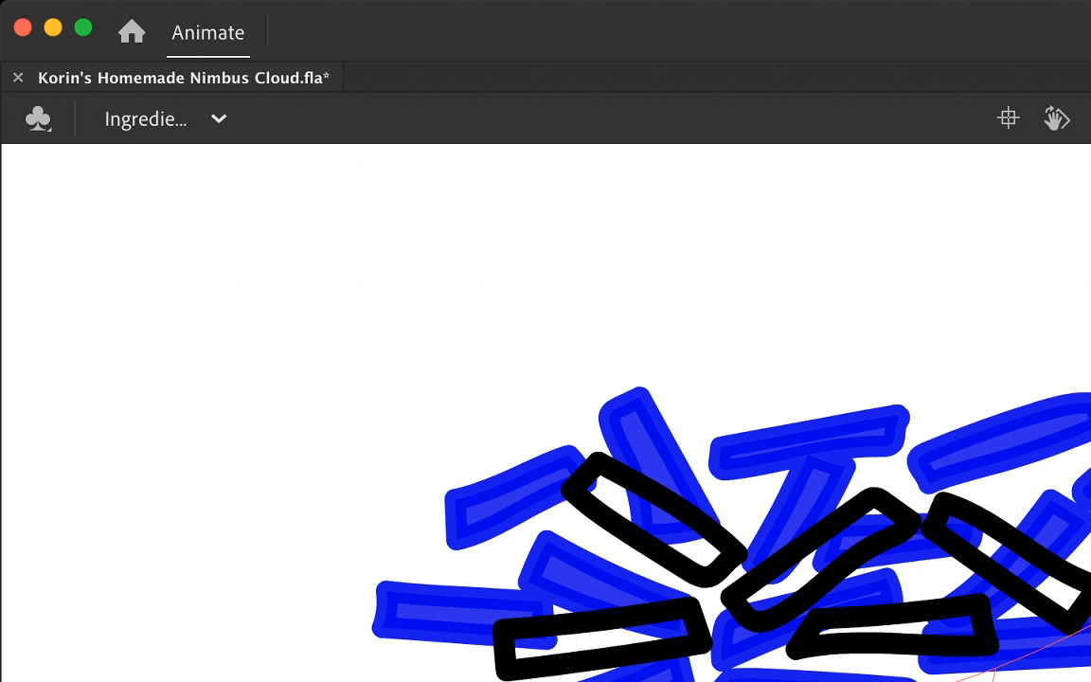
Step: Outline three more strands: one at the lower right, one at the lower left and one rising along the cluster's left side
left_click(587, 473)
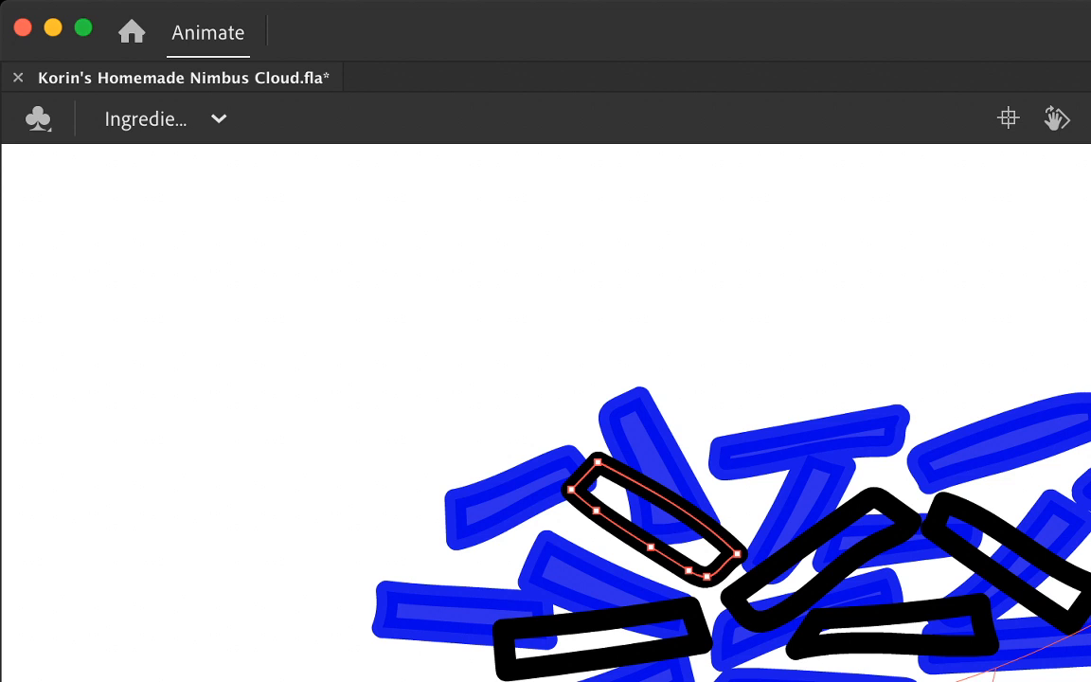
key("v")
left_click_drag(901, 678, 1090, 668)
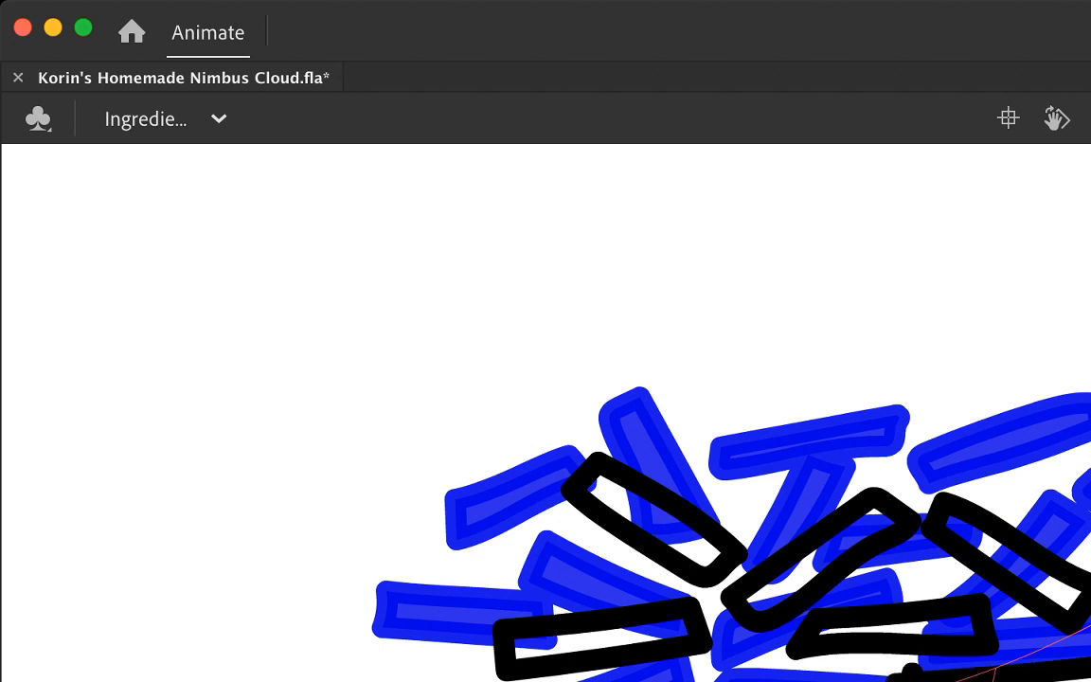
left_click_drag(374, 680, 413, 681)
mouse_move(582, 542)
left_mouse_down()
mouse_move(367, 595)
mouse_move(356, 603)
mouse_move(358, 635)
mouse_move(568, 578)
mouse_move(577, 547)
left_mouse_up()
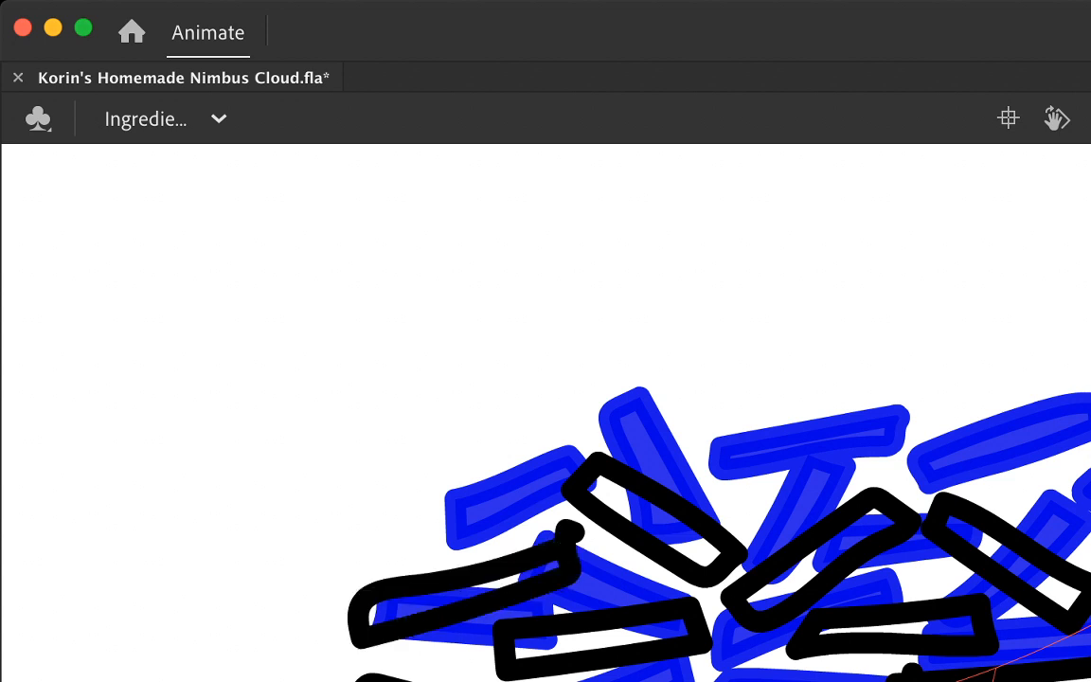
Step: Delete the overshooting stroke ends on the rising left-side strand and the lower-right strand
key("super+z")
left_click(565, 533)
key("Delete")
left_click(905, 678)
key("BackSpace")
left_click(911, 673)
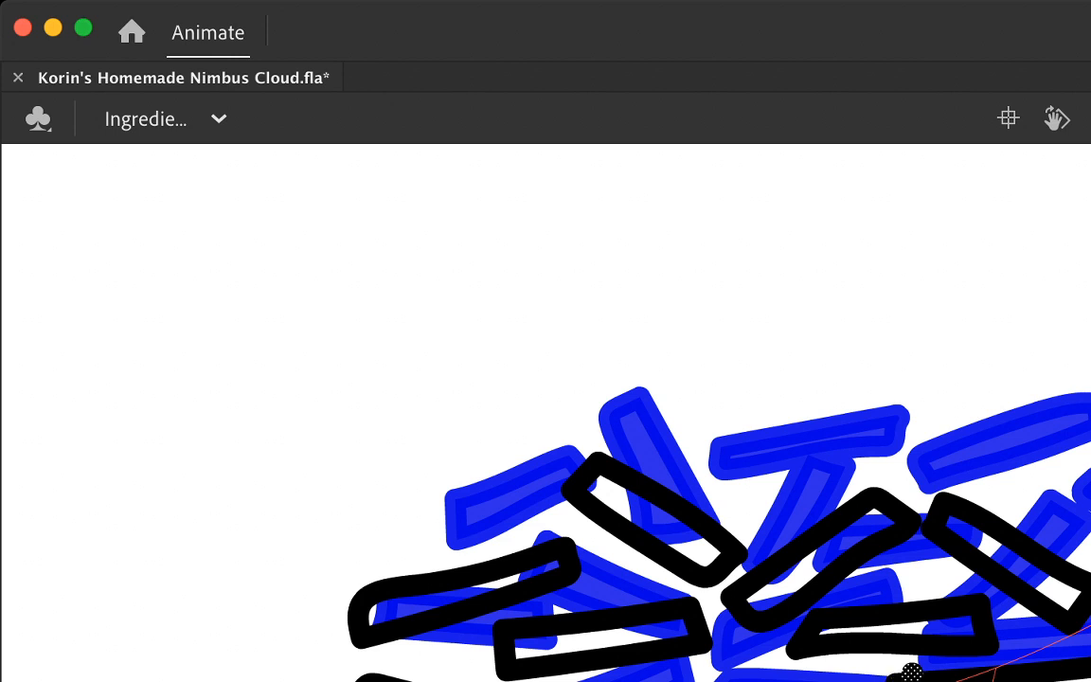
key("BackSpace")
left_click(996, 675)
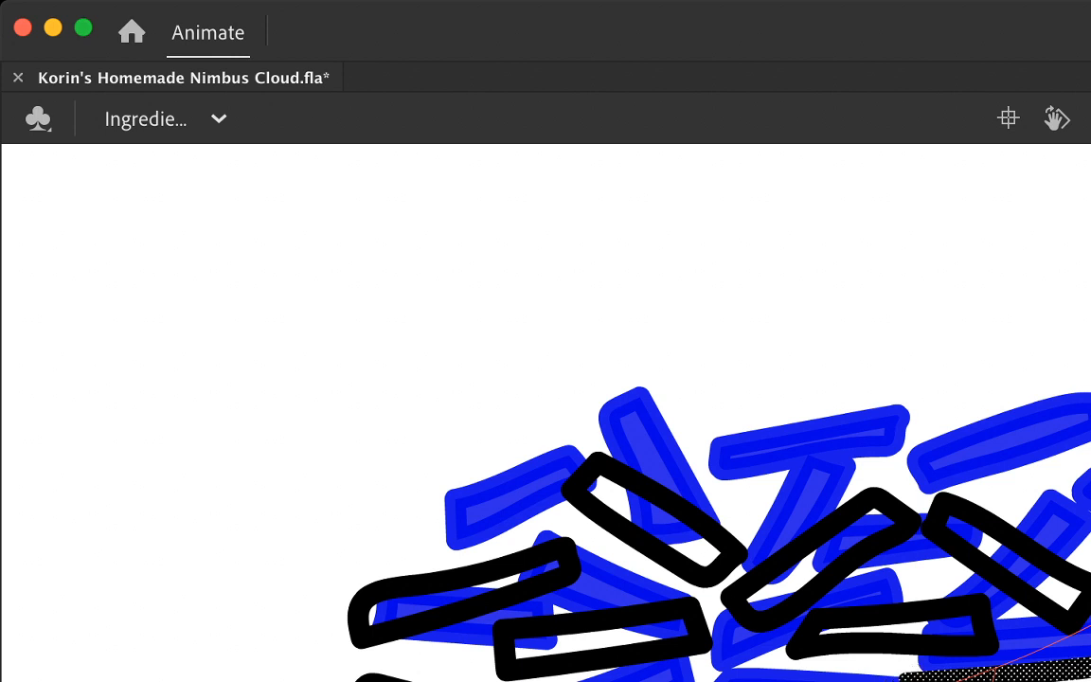
key("Escape")
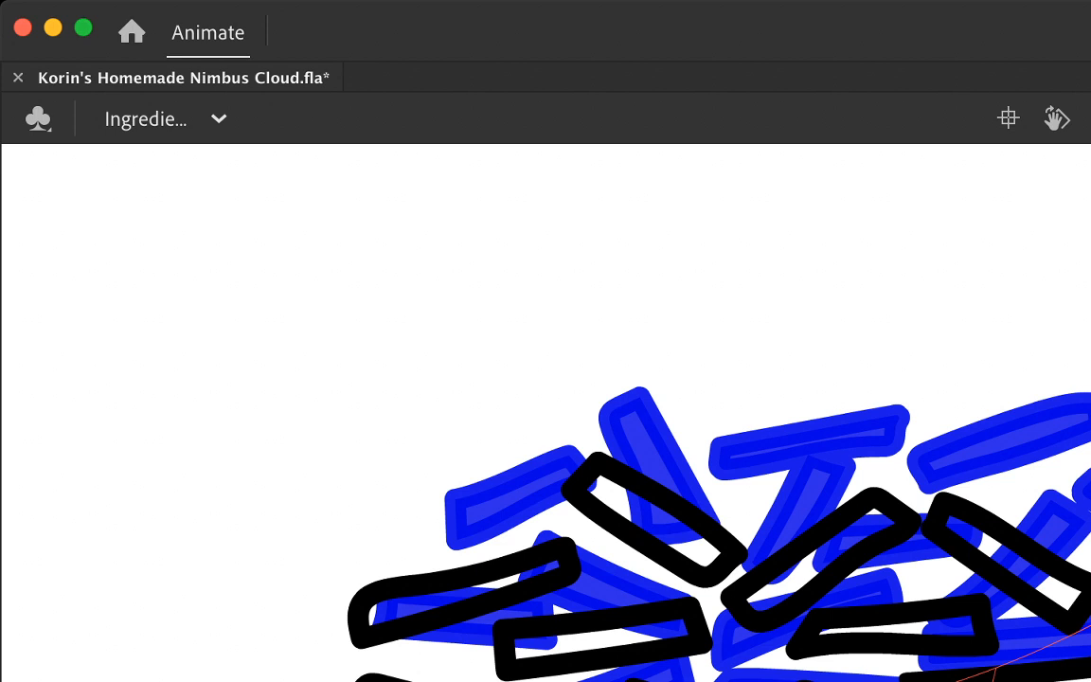
Step: Outline a nearly horizontal strand at the upper centre of the cluster and delete its crossing stroke ends
mouse_move(694, 464)
left_mouse_down()
mouse_move(903, 472)
mouse_move(926, 460)
mouse_move(724, 436)
mouse_move(710, 485)
left_mouse_up()
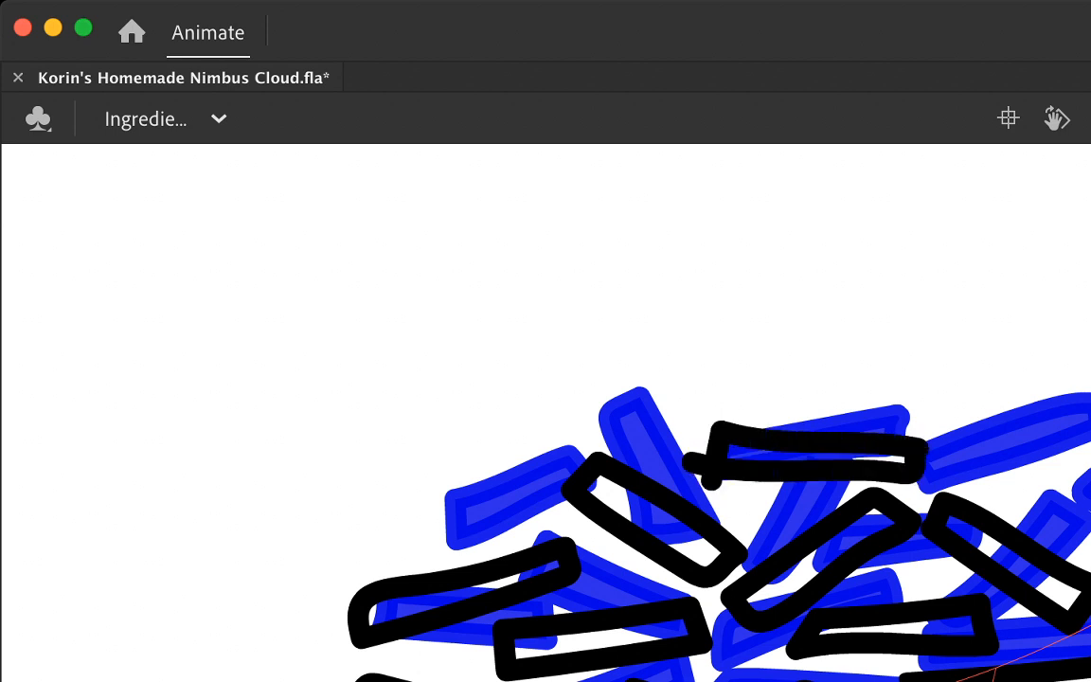
left_click(712, 482)
left_click(693, 463, "shift")
key("Delete")
Step: Outline a strand at the cluster's upper right, trim its stray stroke end and add another strand just below it
mouse_move(1089, 461)
left_mouse_down()
mouse_move(1019, 470)
mouse_move(1020, 514)
left_mouse_up()
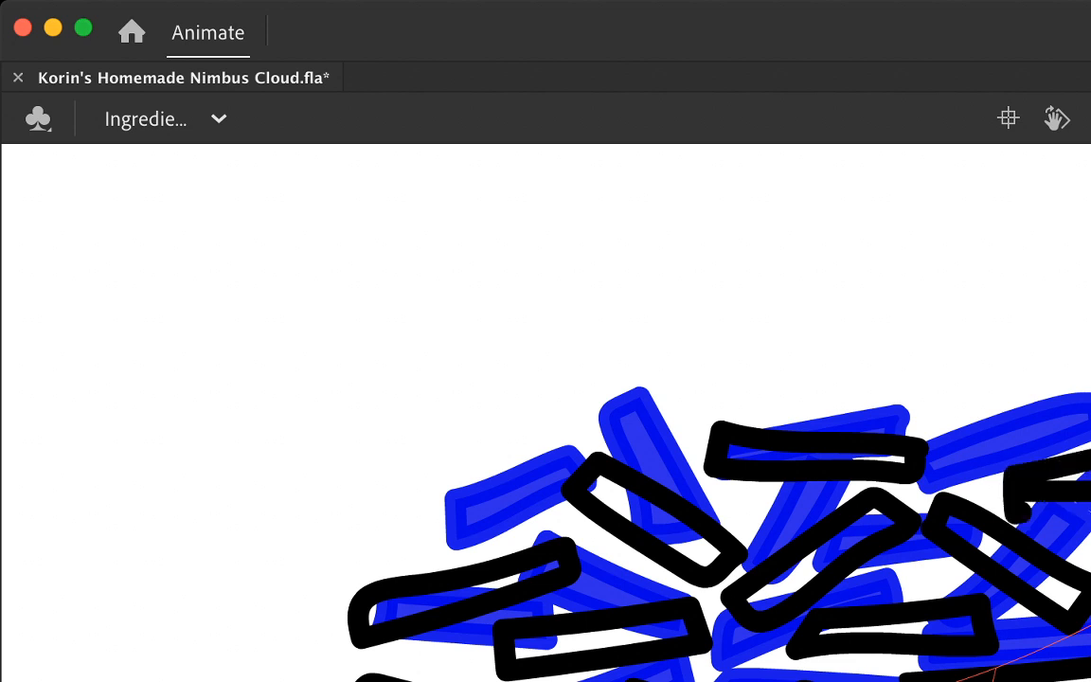
left_click(1013, 500)
key("Delete")
left_click(1018, 513)
key("Delete")
left_click_drag(1090, 497, 1090, 617)
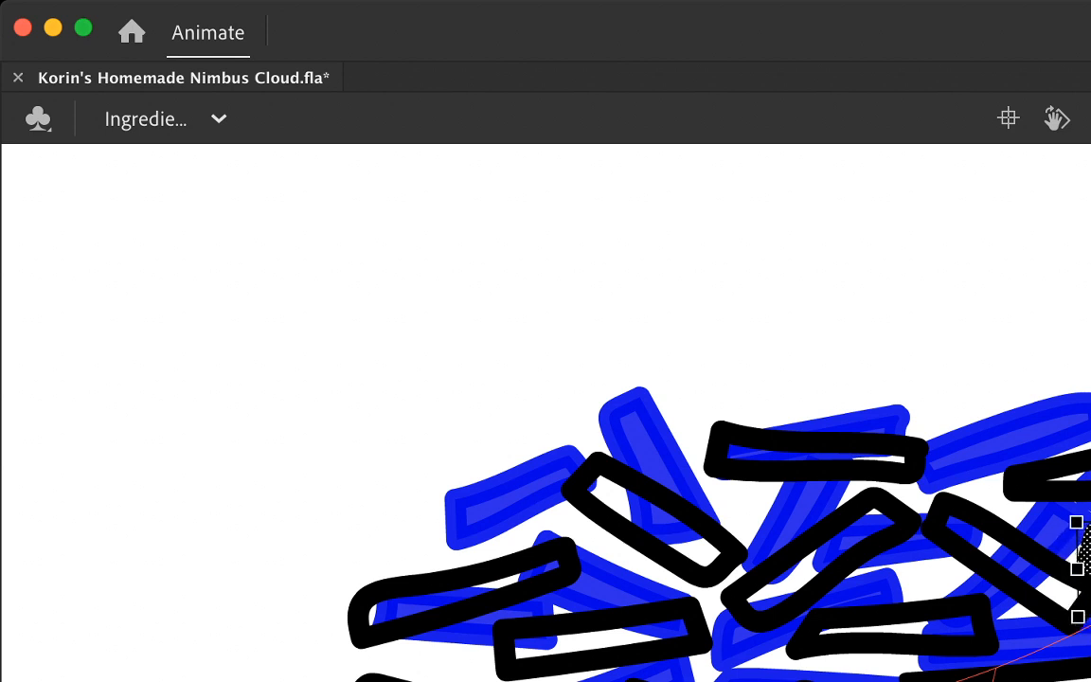
key("Escape")
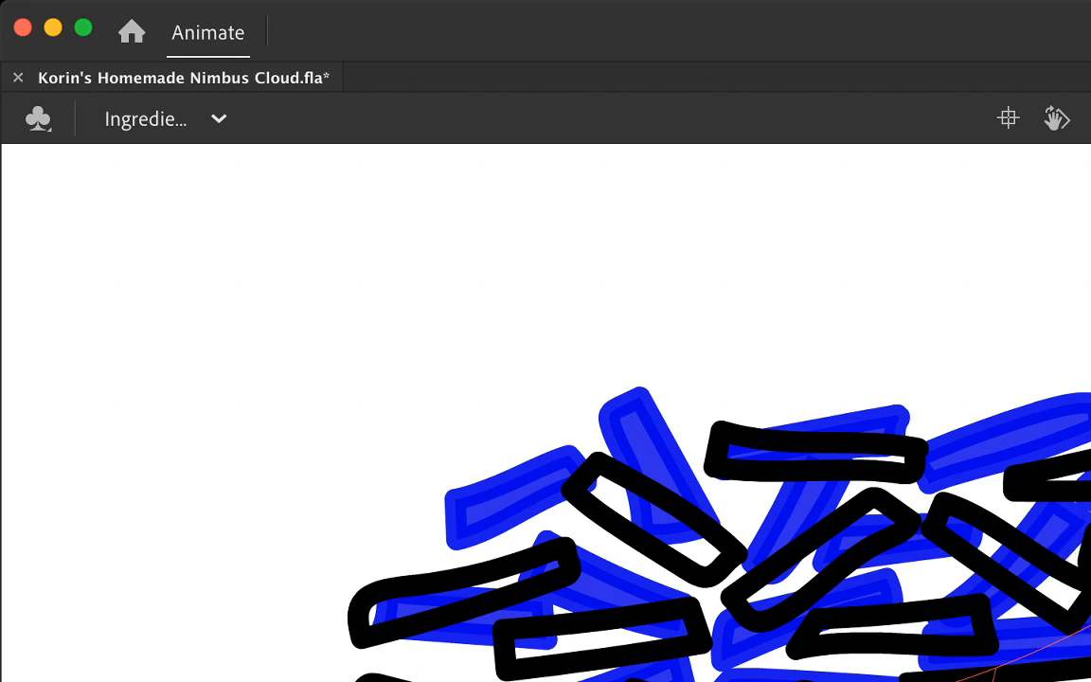
Step: Outline a rising strand at the upper left, redrawing the first attempt, and delete the stray stroke ends at its lower tip
left_click_drag(472, 539, 589, 433)
key("super+z")
mouse_move(396, 536)
left_mouse_down()
mouse_move(548, 479)
mouse_move(587, 438)
mouse_move(402, 528)
mouse_move(428, 547)
left_mouse_up()
left_click(415, 540)
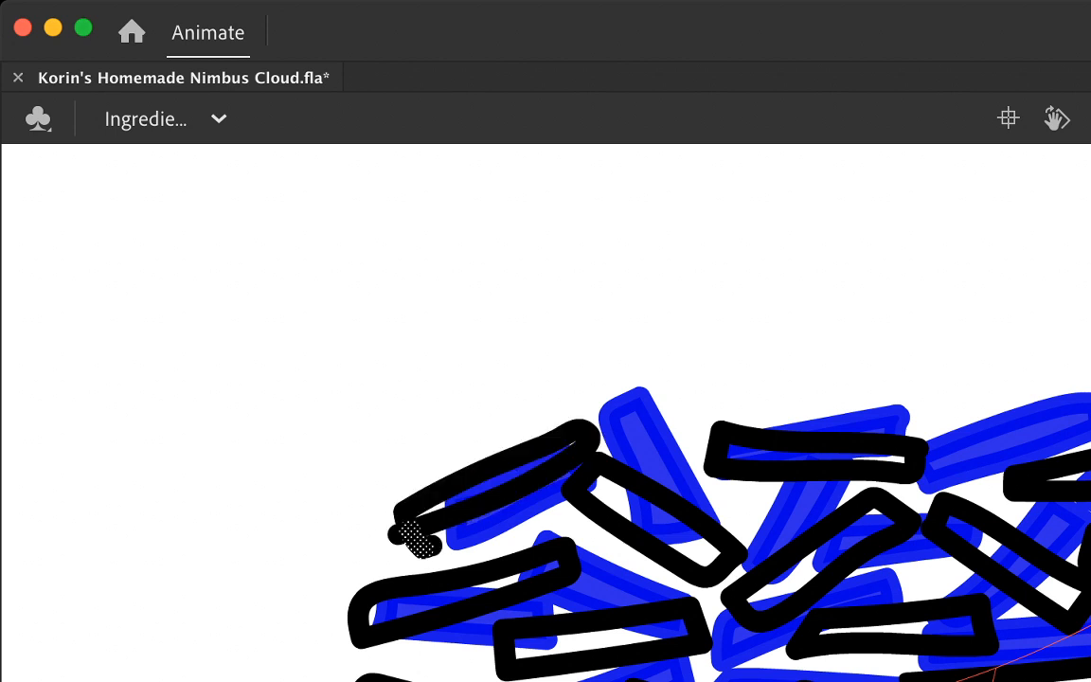
key("Delete")
left_click(429, 546)
key("Delete")
left_click(398, 534)
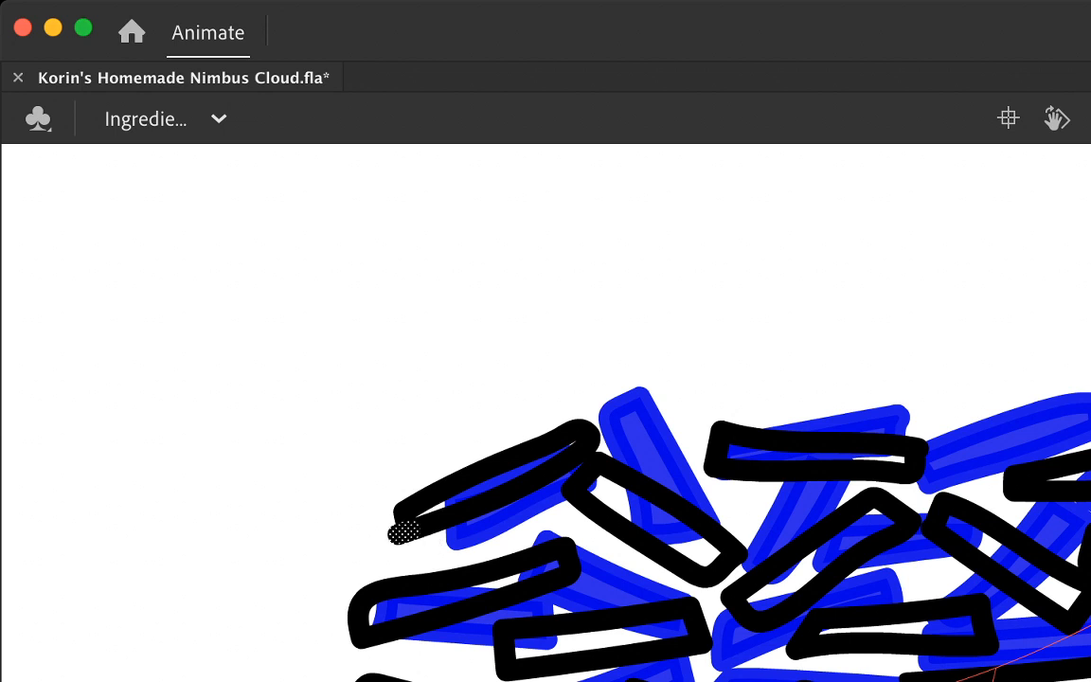
key("Delete")
Step: Fill the nine outlined strands from the upper-left one through the lower right-centre one with yellow-orange
left_click(499, 480)
left_click(426, 601)
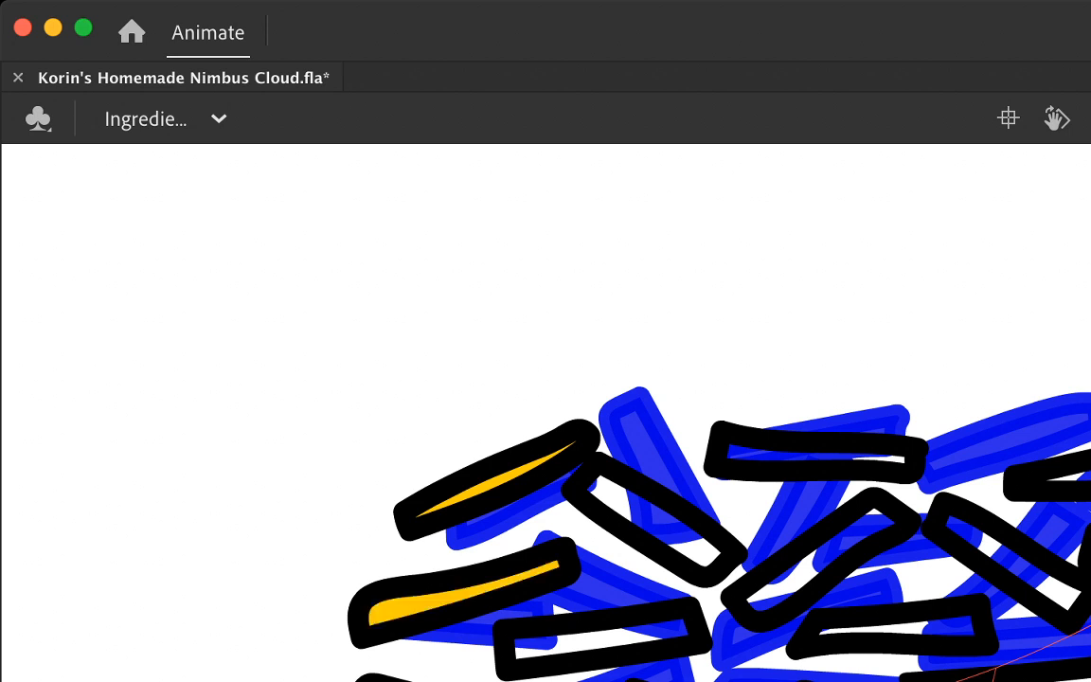
left_click(598, 639)
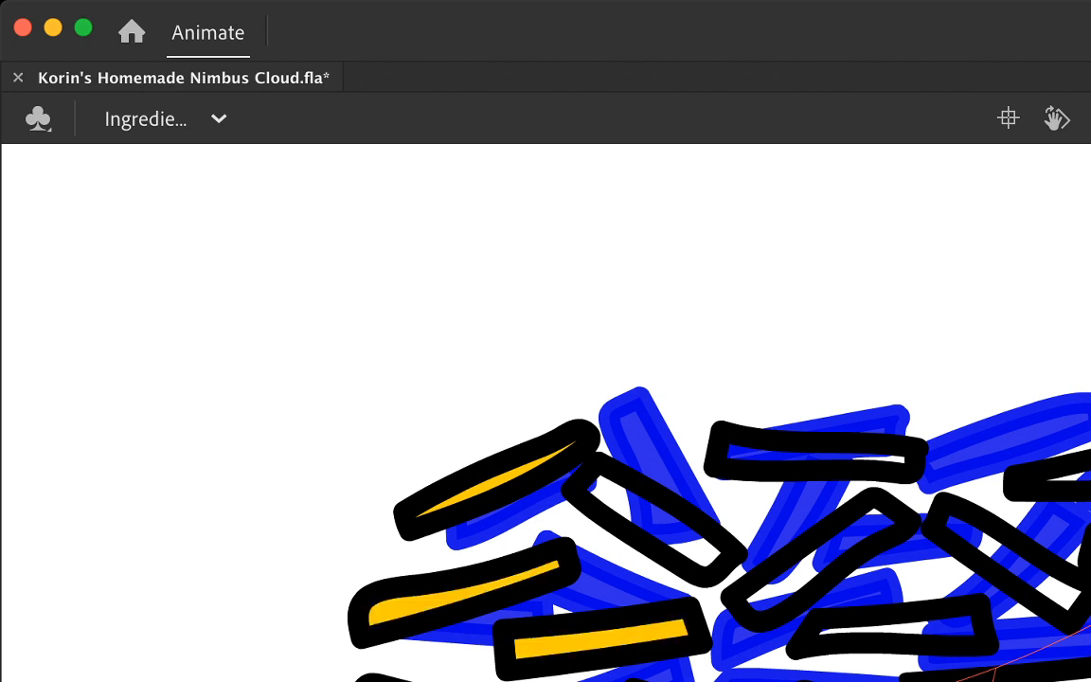
left_click(819, 558)
left_click(653, 517)
left_click(815, 456)
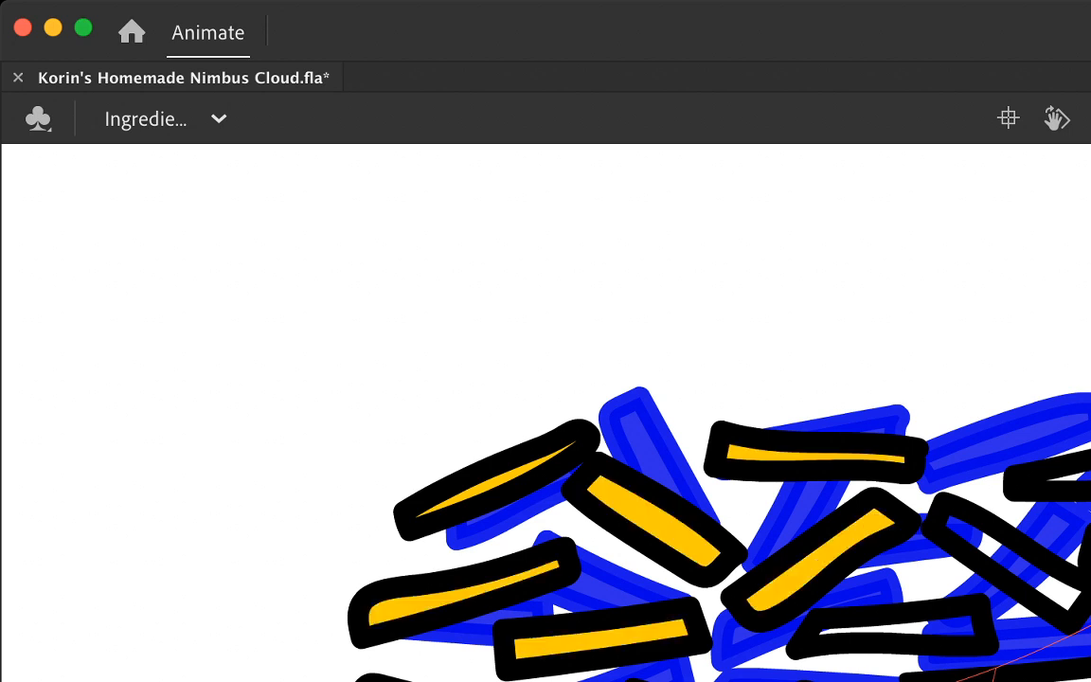
left_click(1008, 559)
left_click(1051, 475)
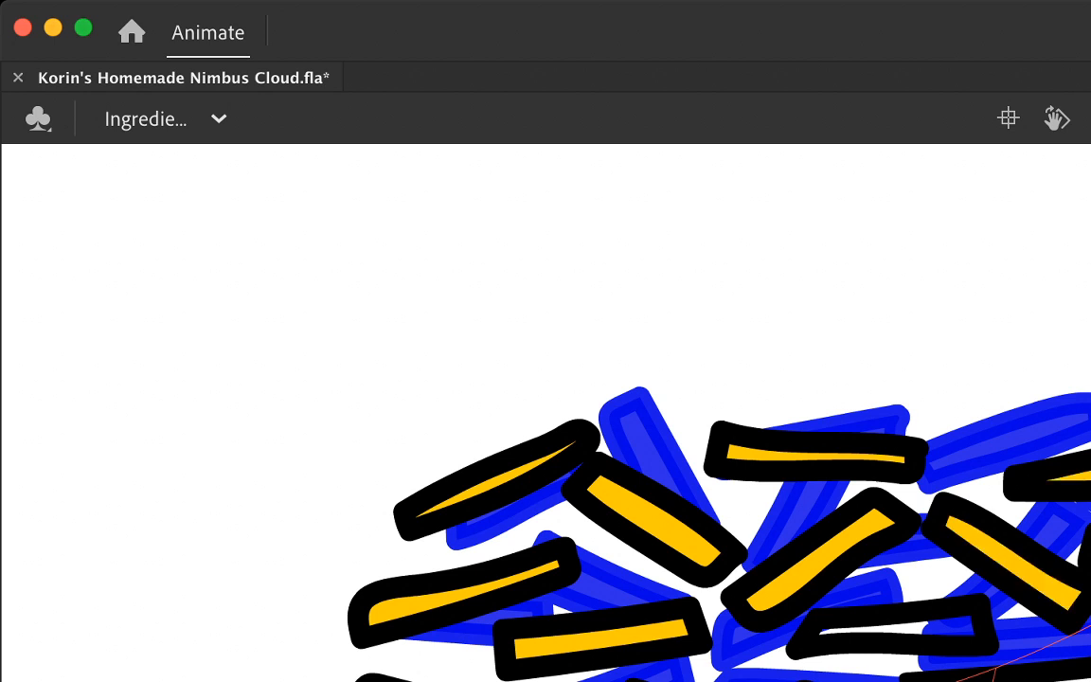
left_click(895, 630)
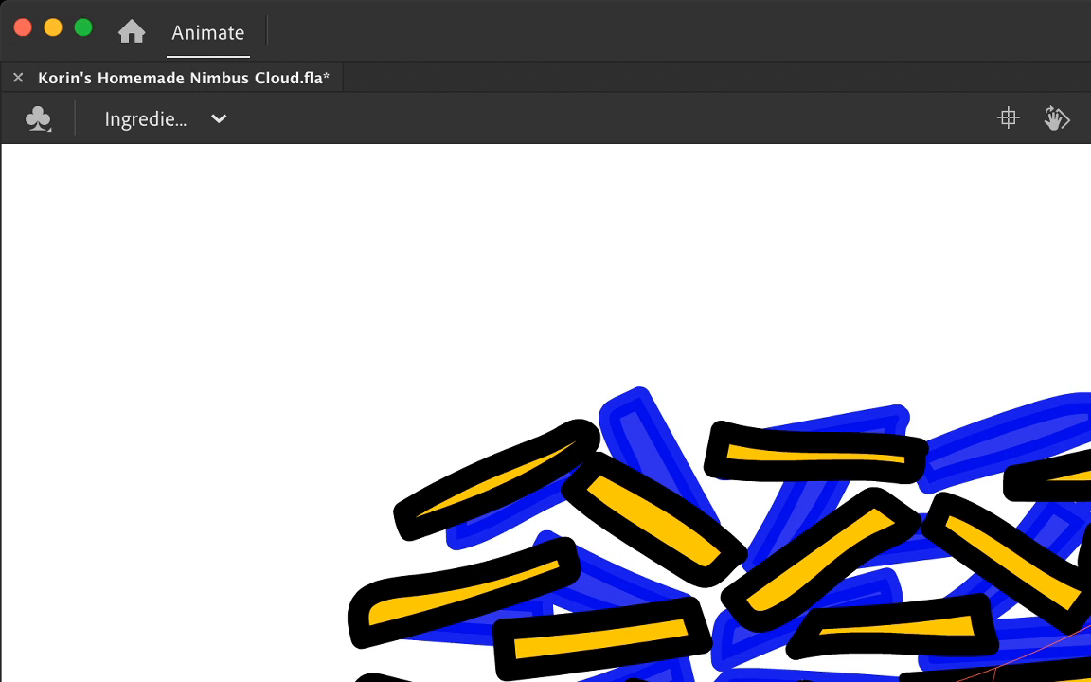
Step: Shift the gently rising strand at the cluster's middle left a short distance left with Free Transform, away from its neighbour
key("q")
left_click_drag(959, 679, 968, 681)
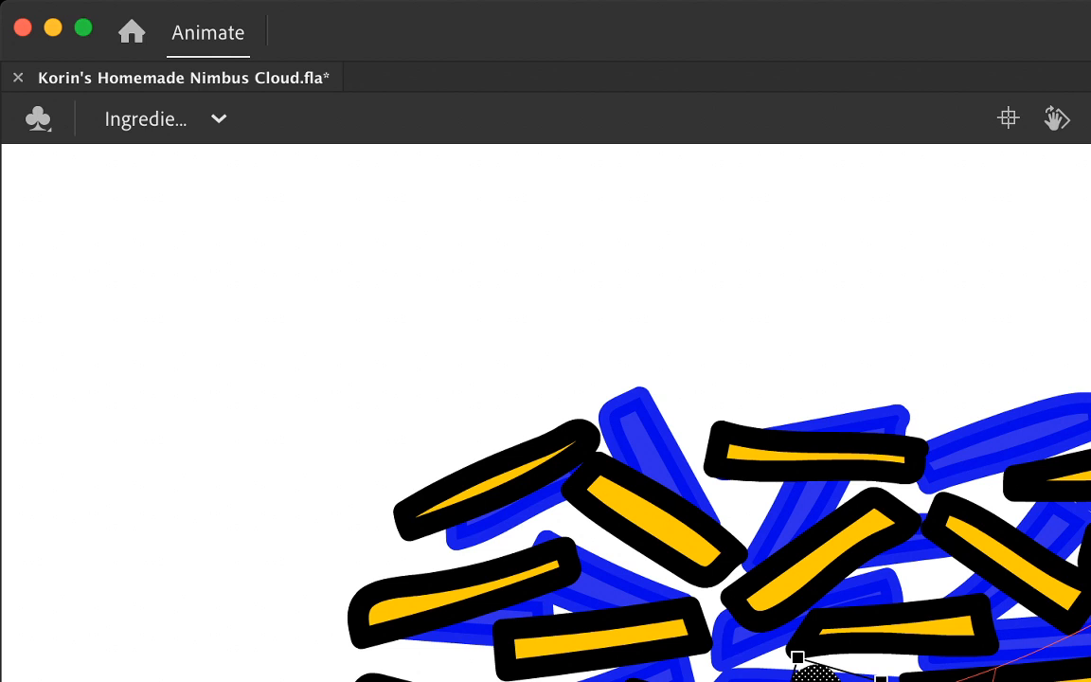
double_click(426, 599)
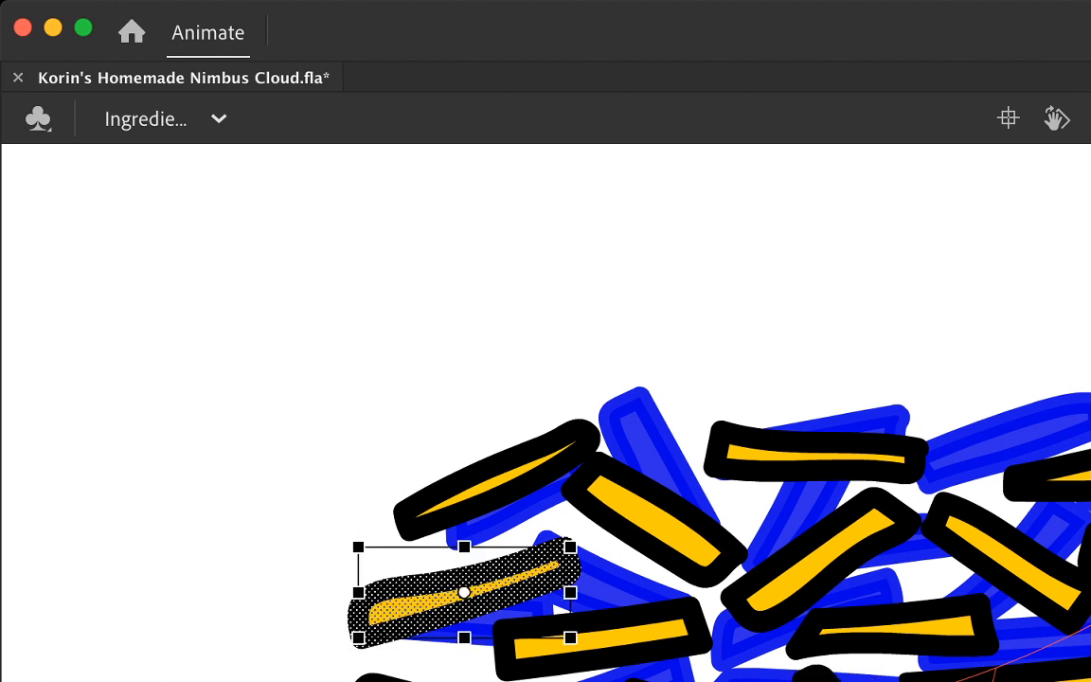
key("shift+Left")
key("Left")
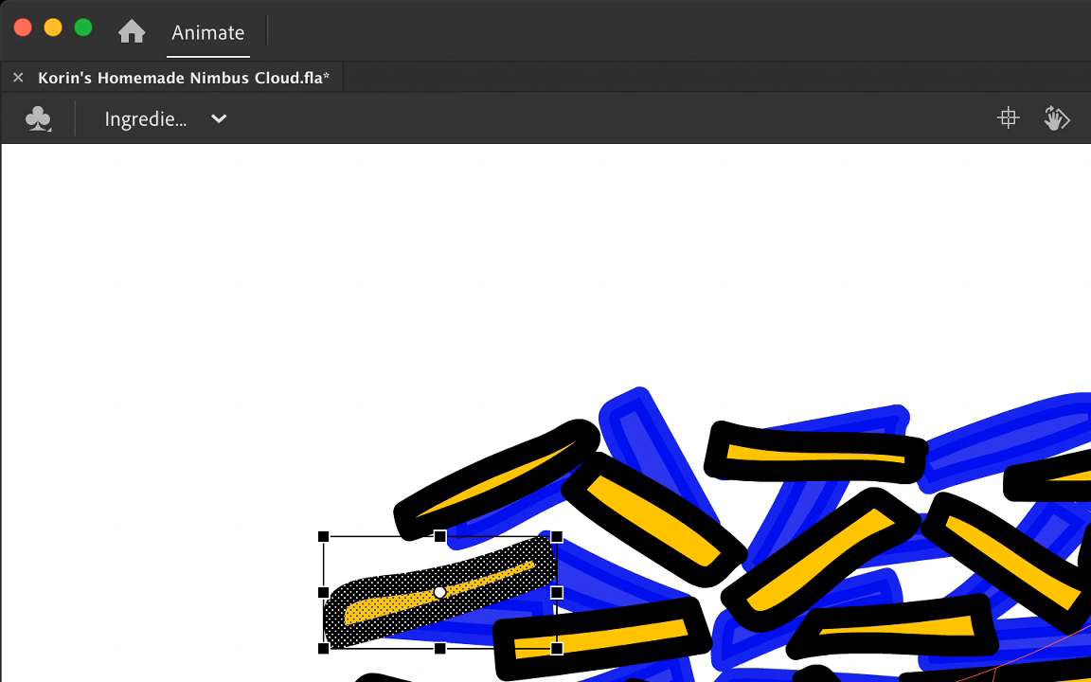
left_click(370, 516)
double_click(441, 615)
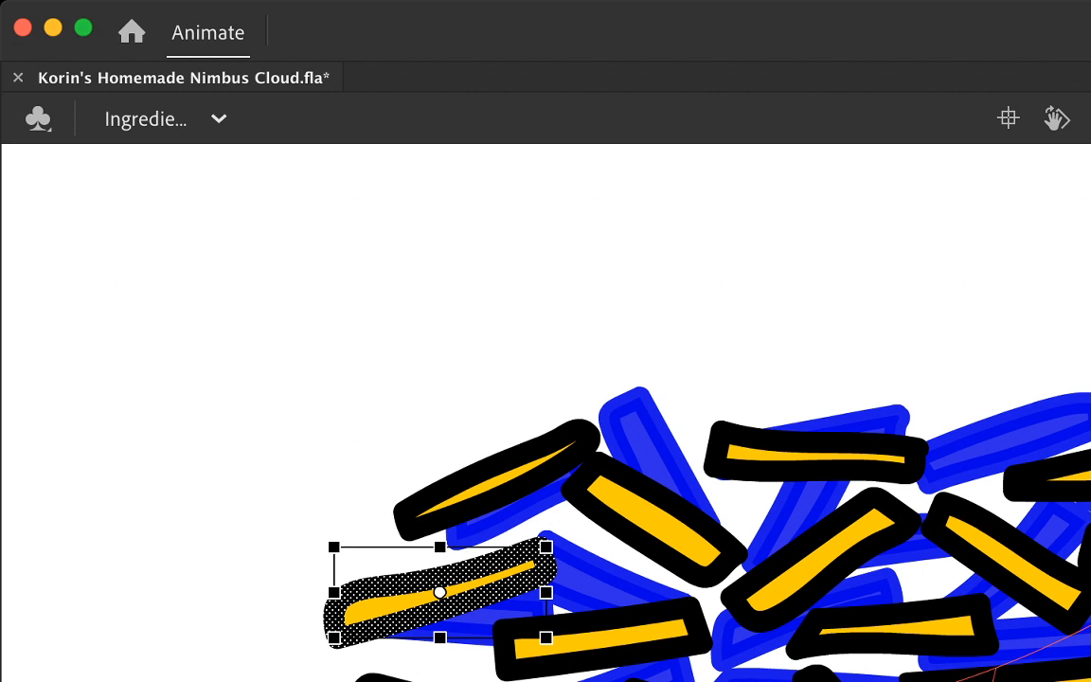
key("Escape")
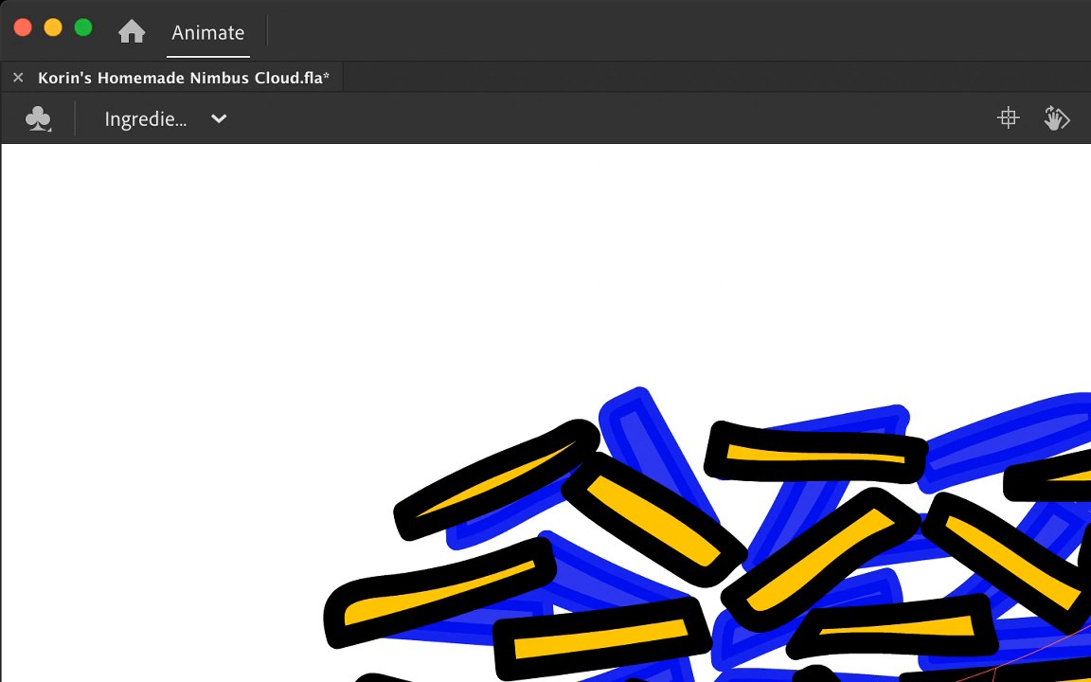
Step: Convert all the strands of the frame into a graphic symbol named Cheese and open it for editing
key("super+a")
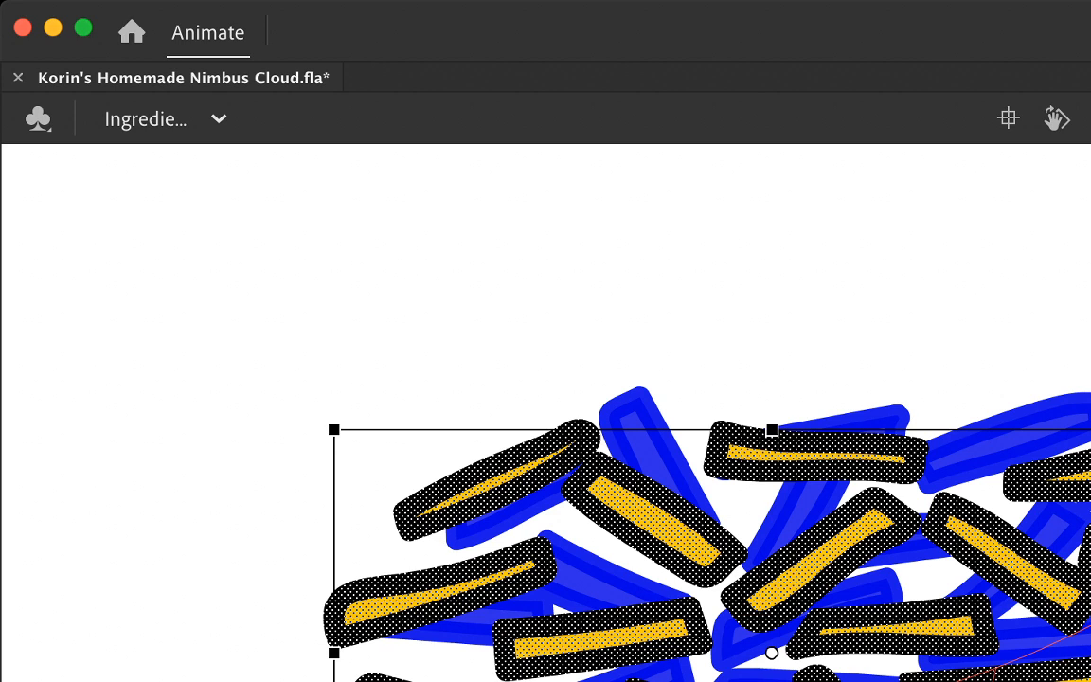
key("super+g")
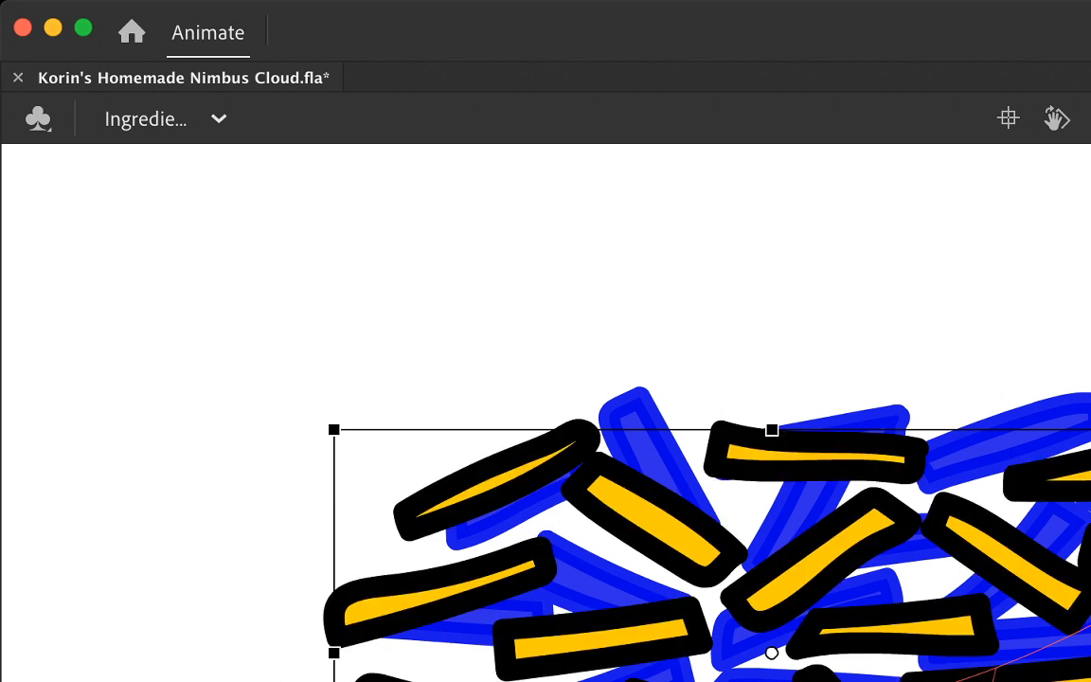
double_click(815, 565)
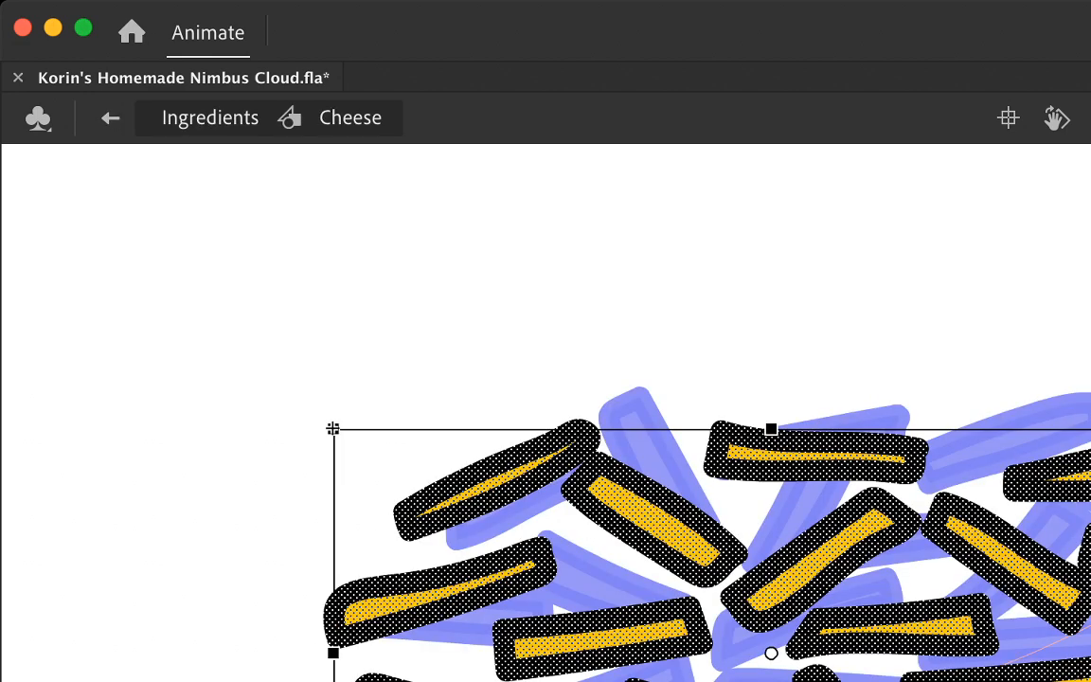
left_click(333, 428)
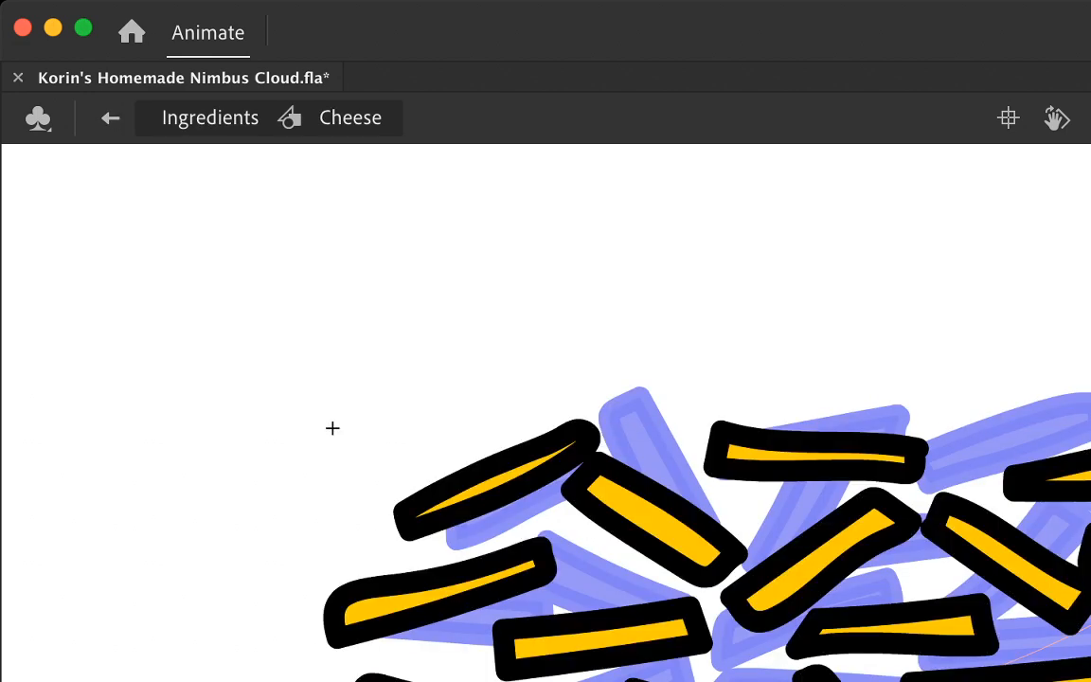
key("super+a")
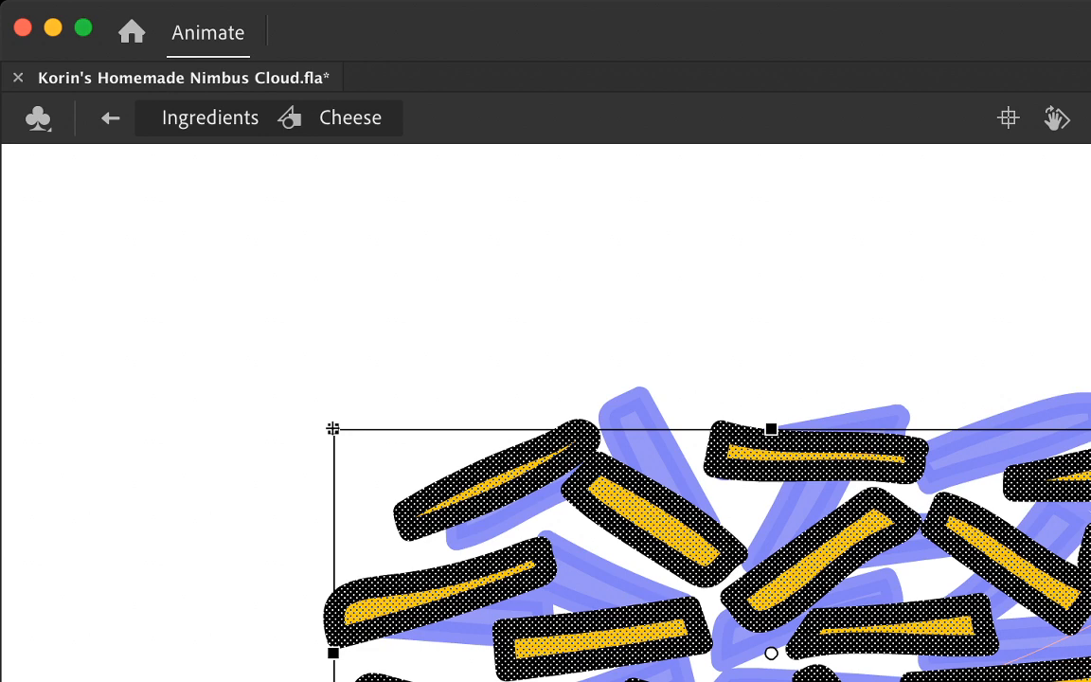
key("BackSpace")
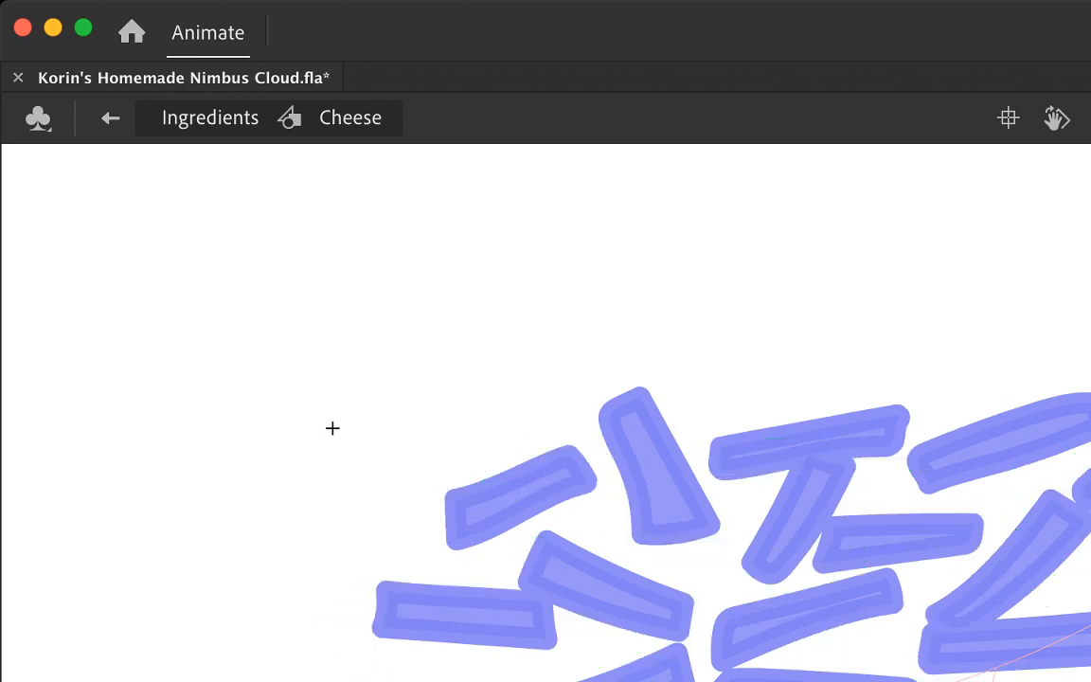
key("super+z")
key("super+a")
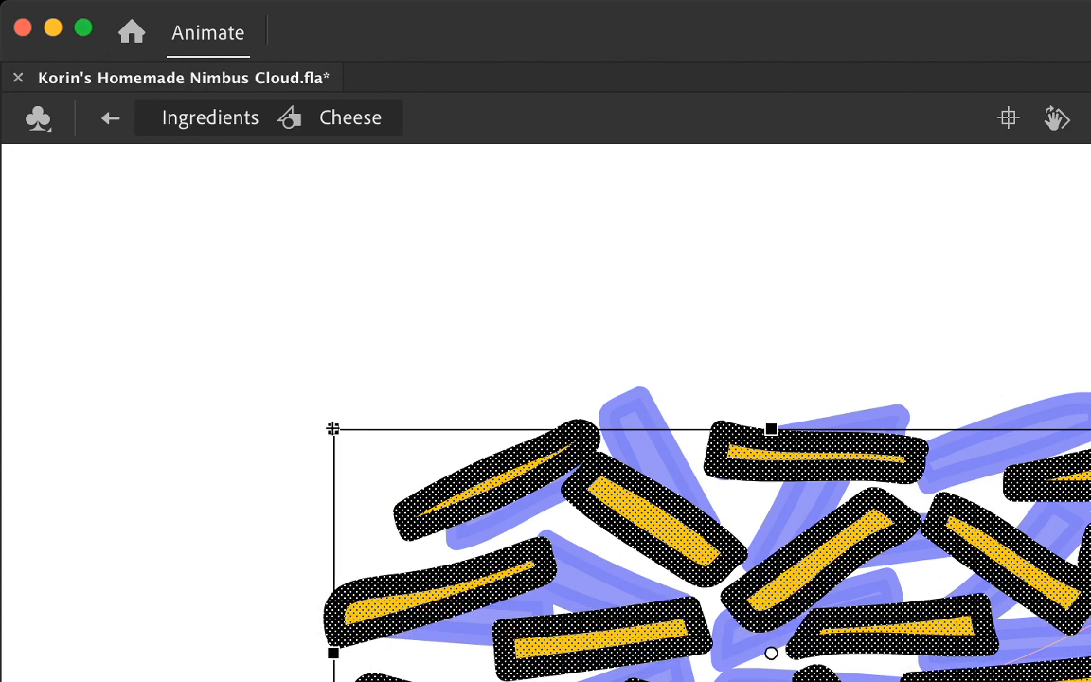
Step: Nudge the gently rising strand at the cluster's middle left slightly down and to the right with the Selection tool
key("v")
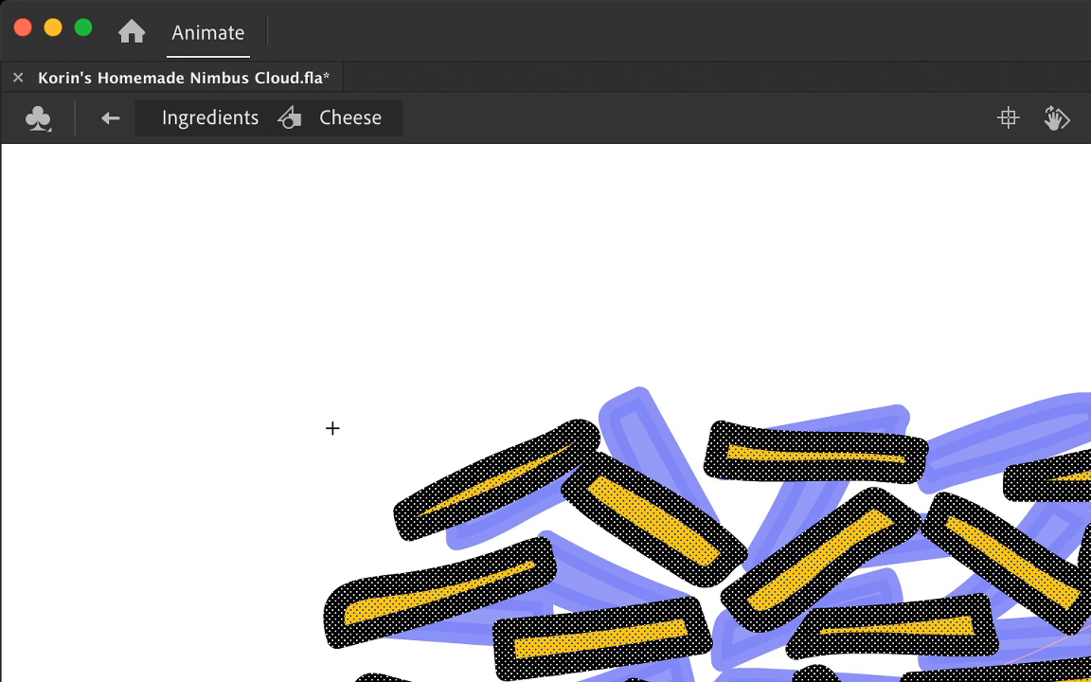
key("Escape")
double_click(393, 605)
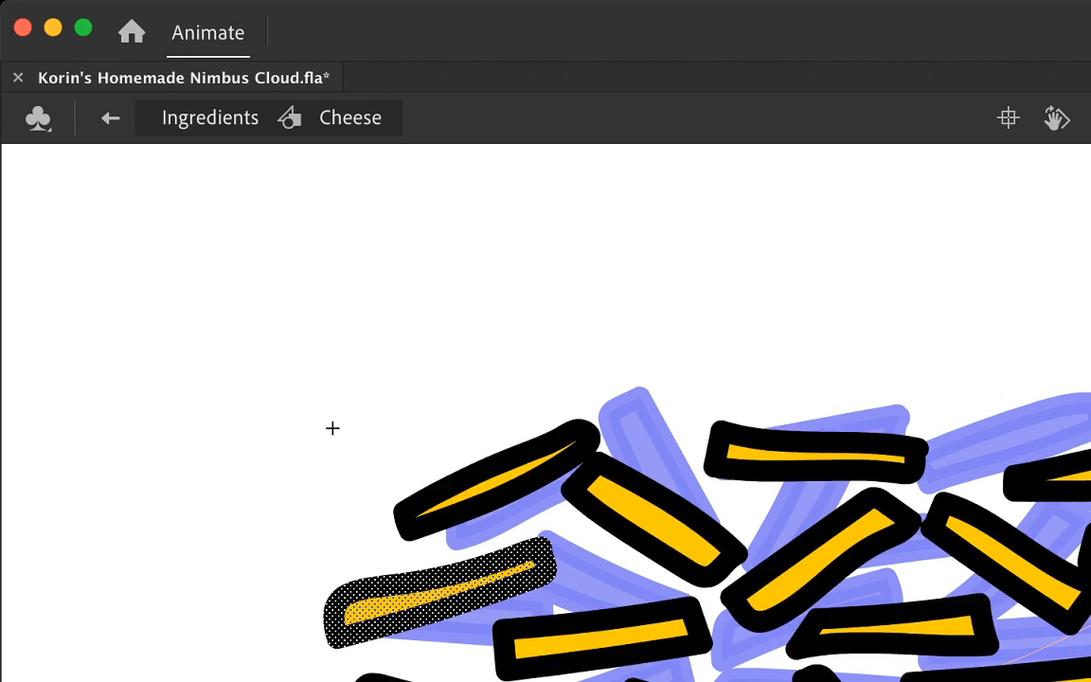
key("Down")
key("Down")
key("Right")
key("Right")
key("Right")
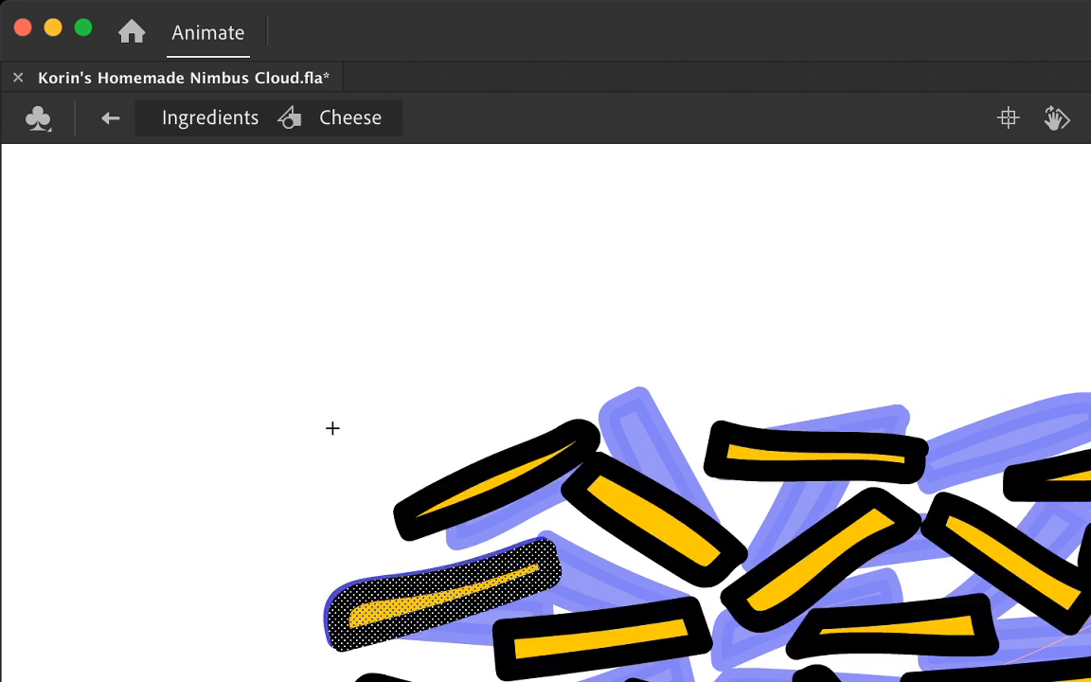
Step: Nudge the thick downward-sloping strand beside the upper-left one slightly down and to the left
left_click(621, 532)
double_click(654, 522)
key("Down")
key("Down")
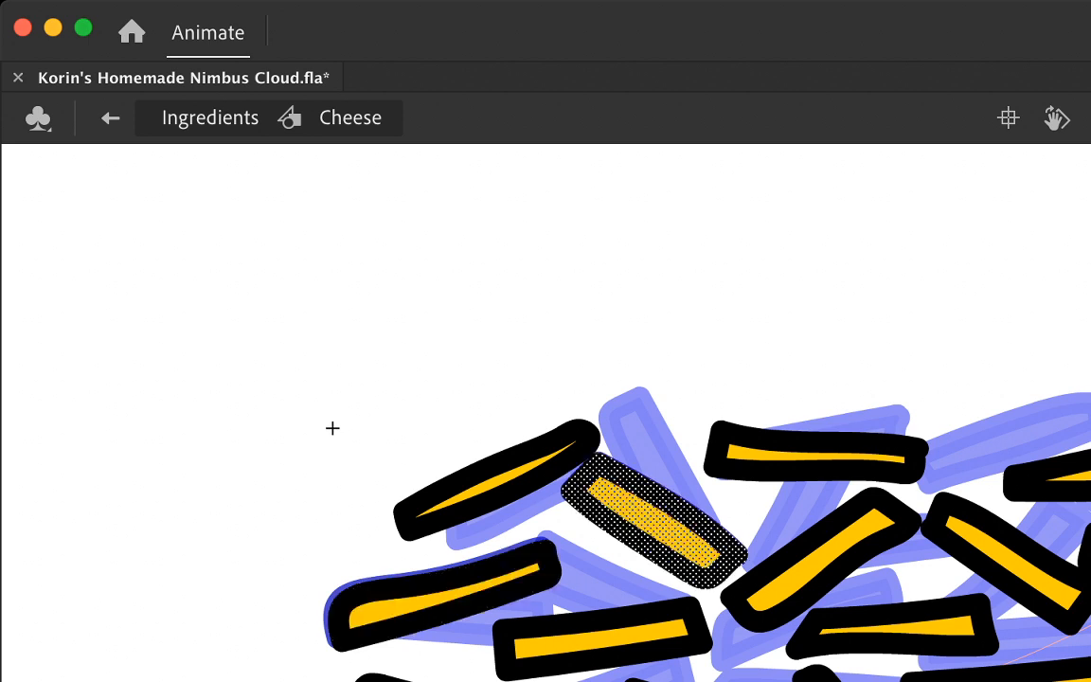
key("Left")
Step: Try nudging the rising upper-left strand slightly down
double_click(497, 483)
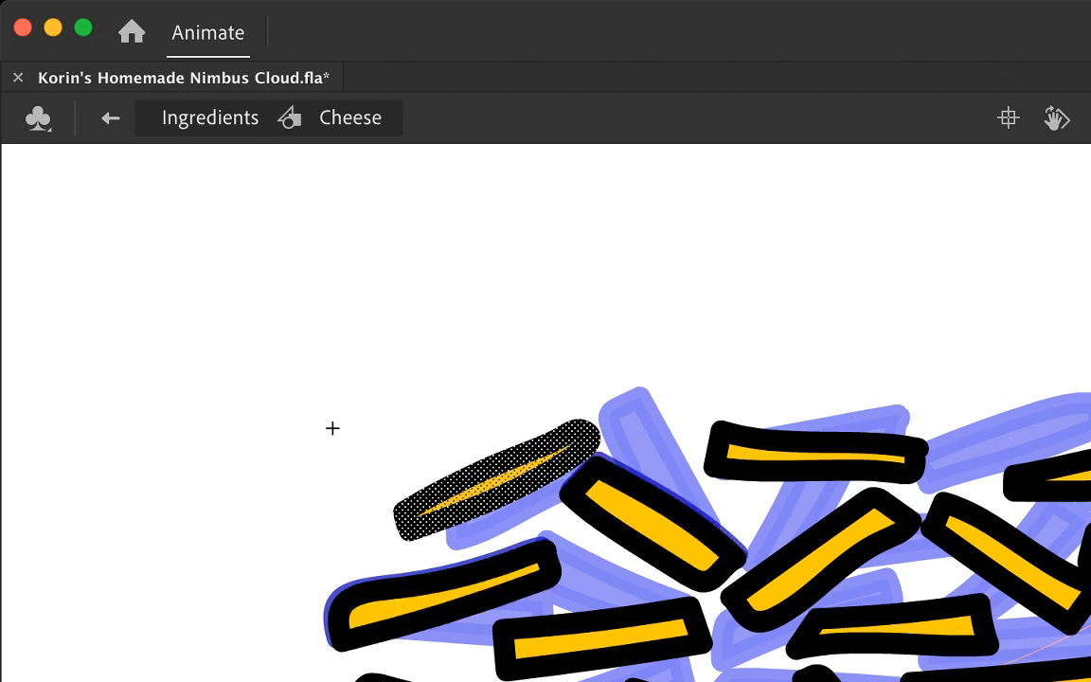
key("Down")
key("Down")
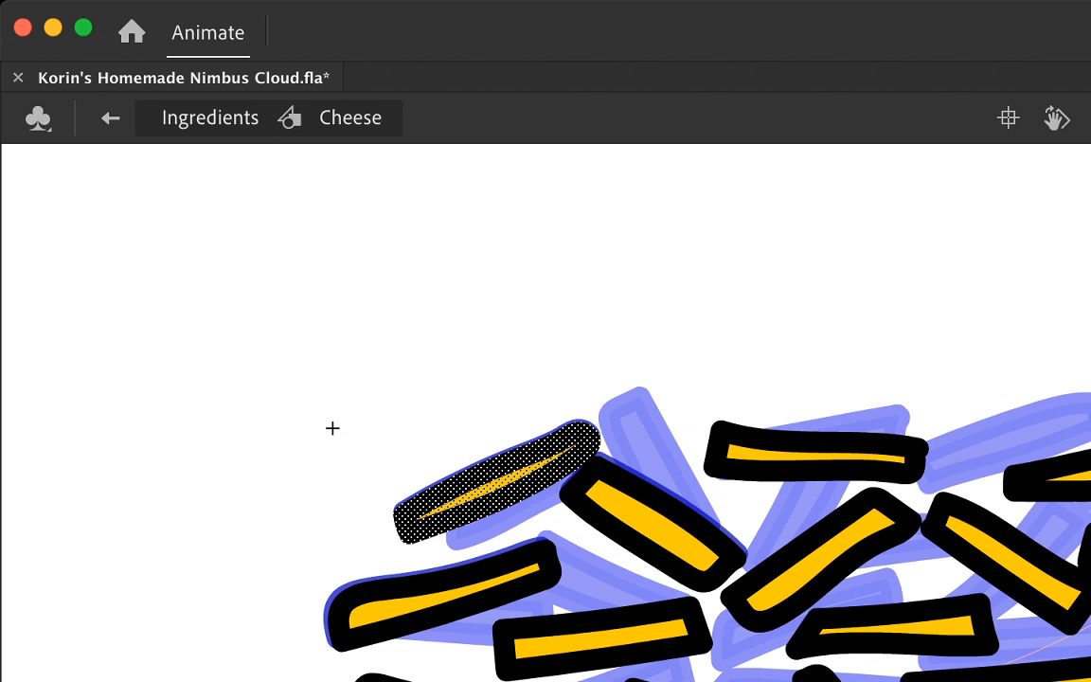
Step: Nudge the nearly horizontal strand at the top of the cluster slightly down and the rising upper-left strand slightly up
double_click(813, 456)
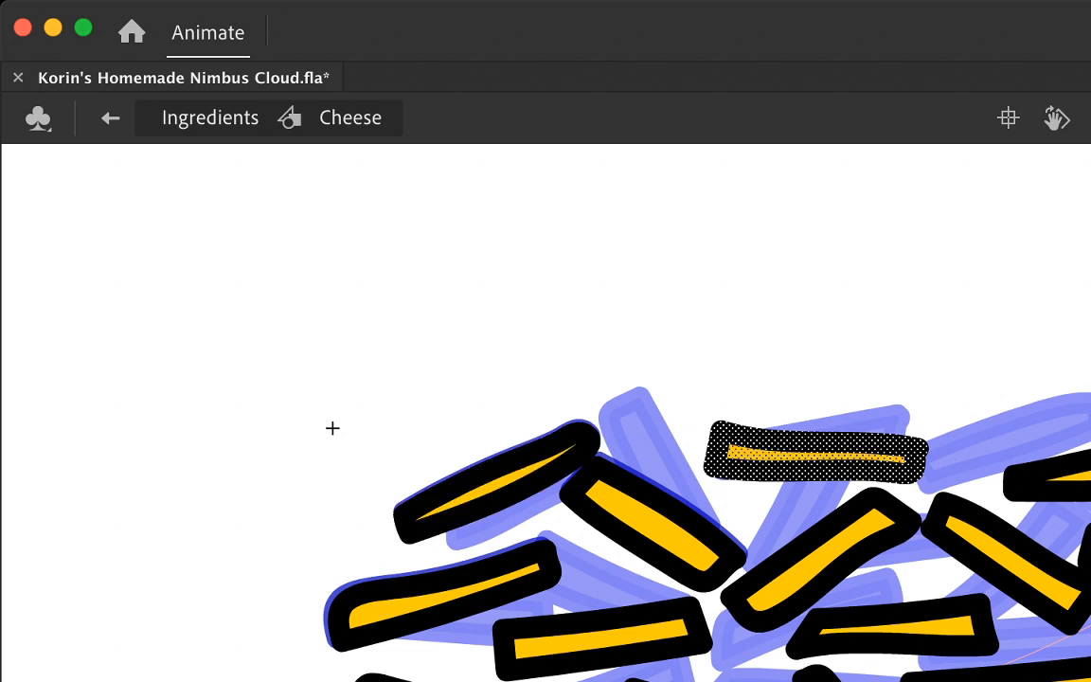
key("Down")
key("Down")
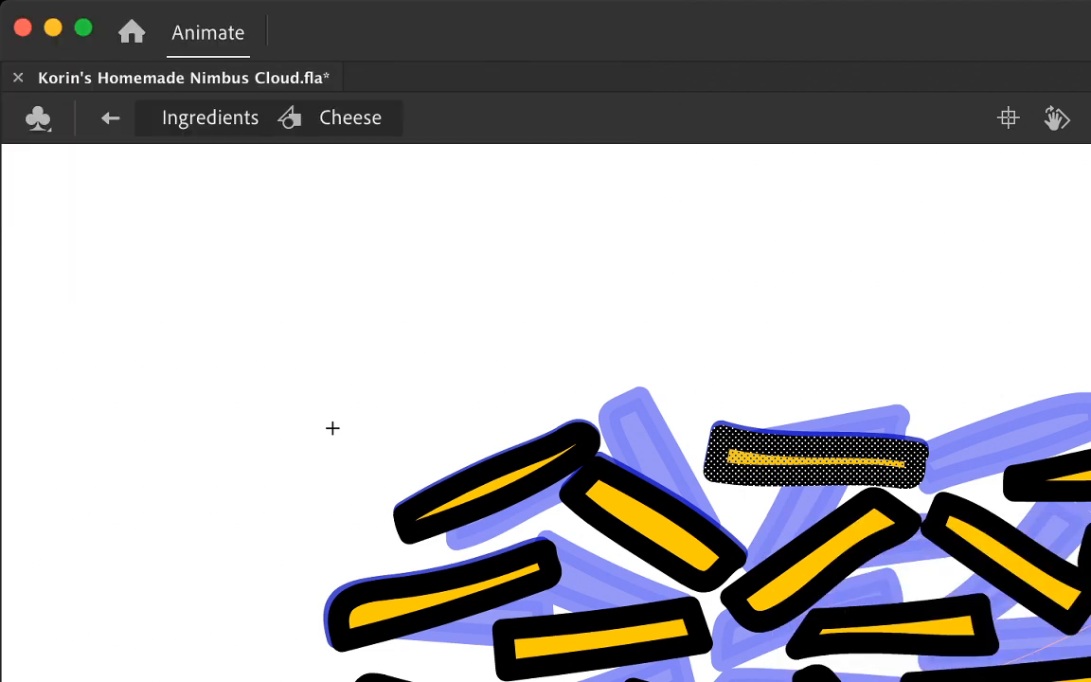
double_click(497, 483)
key("Up")
key("Up")
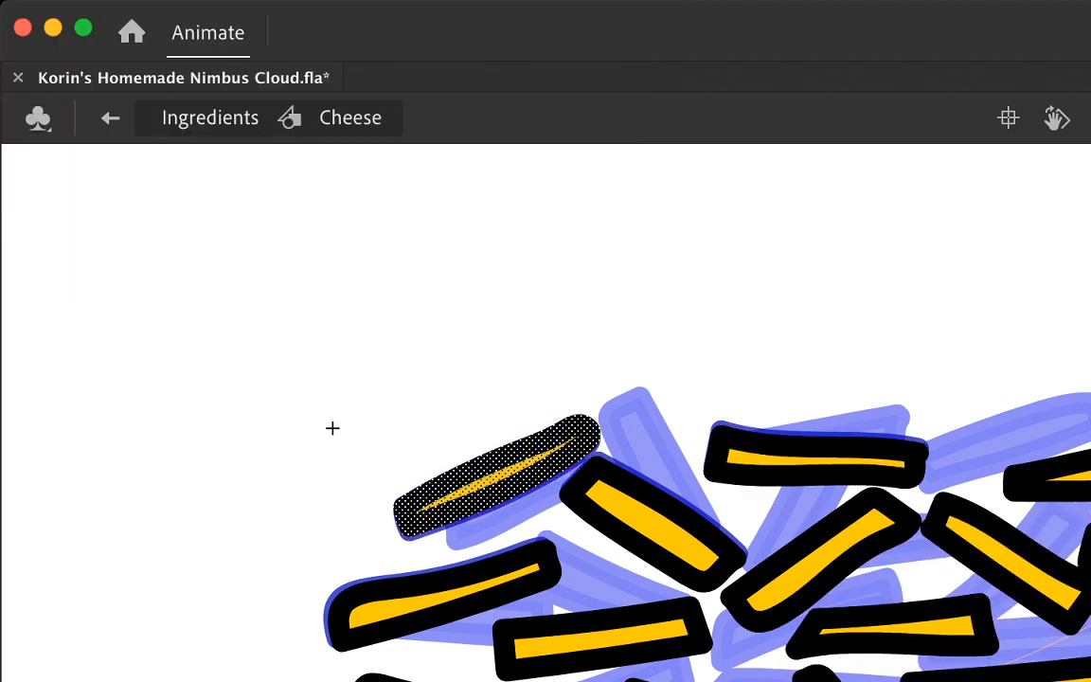
Step: Nudge the steep rising strand in the centre slightly up and left, and the downward-sloping strand to its right slightly down
double_click(821, 561)
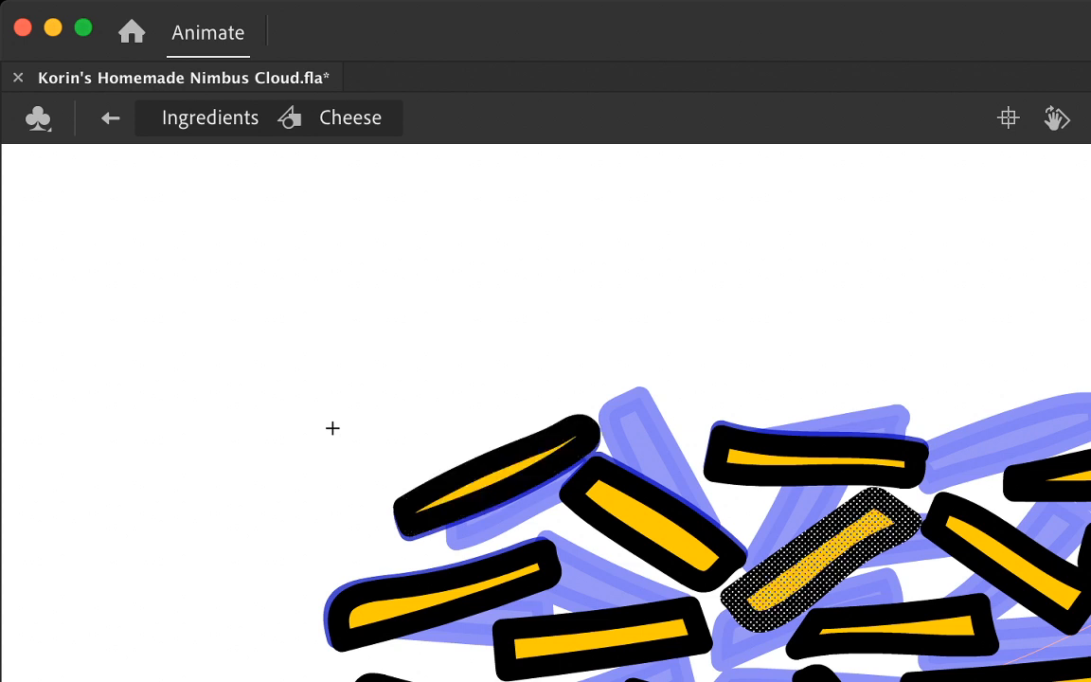
key("Up")
key("Left")
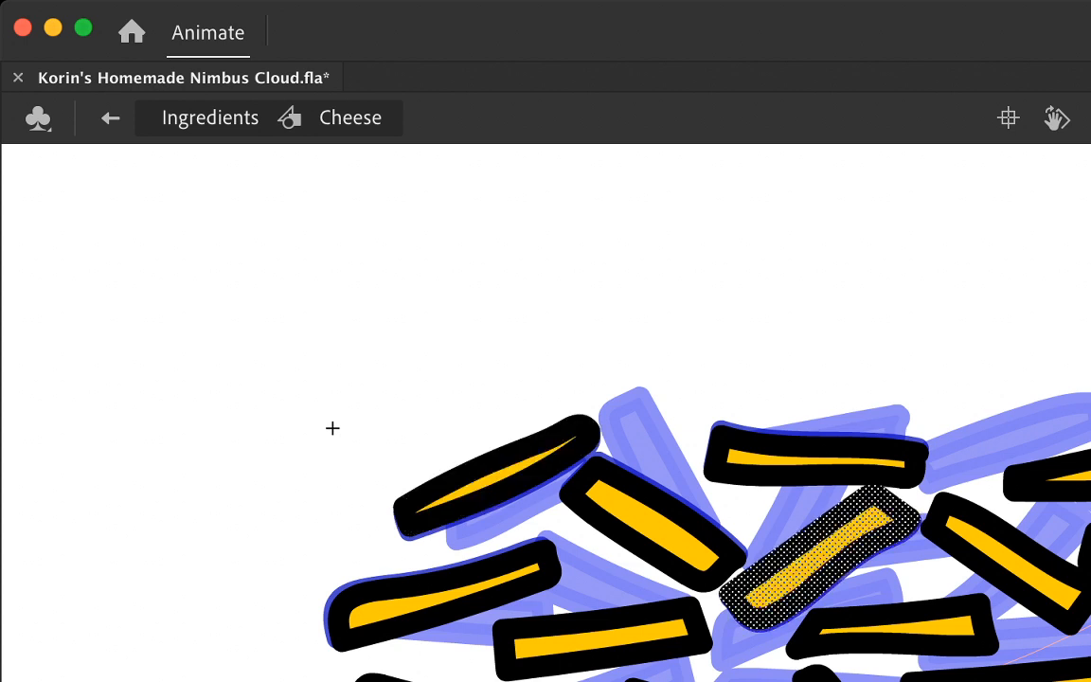
double_click(1011, 563)
key("Down")
key("Down")
key("Down")
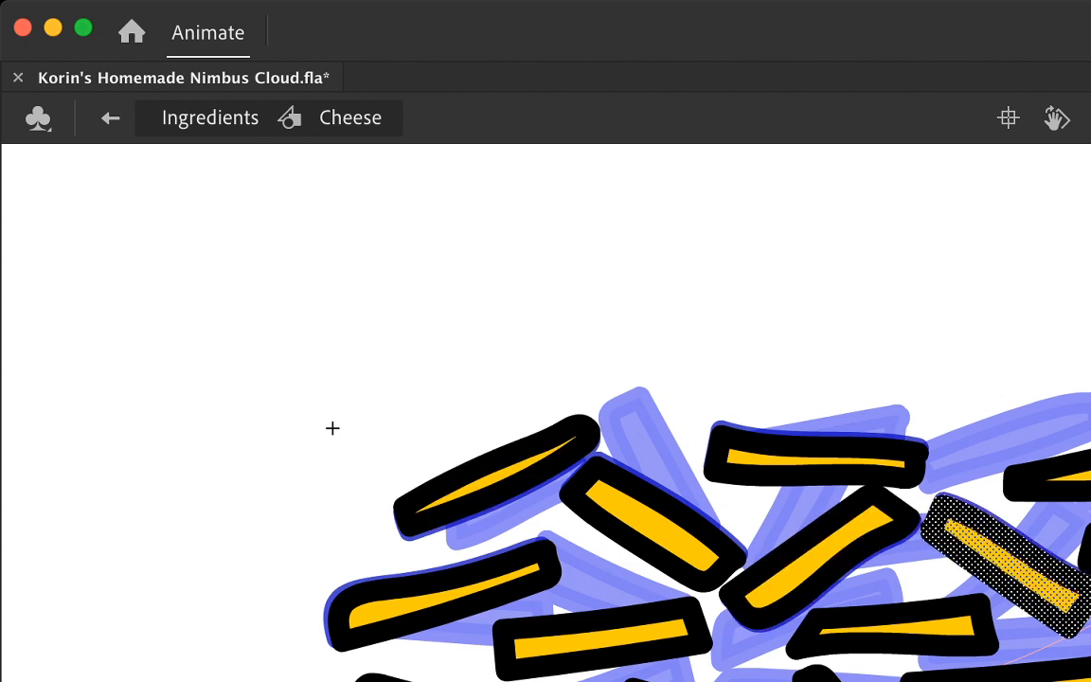
Step: Nudge the strand beyond the downward-sloping one slightly up and right, and the strand above it slightly up and left
double_click(1087, 549)
key("Right")
key("Up")
key("Up")
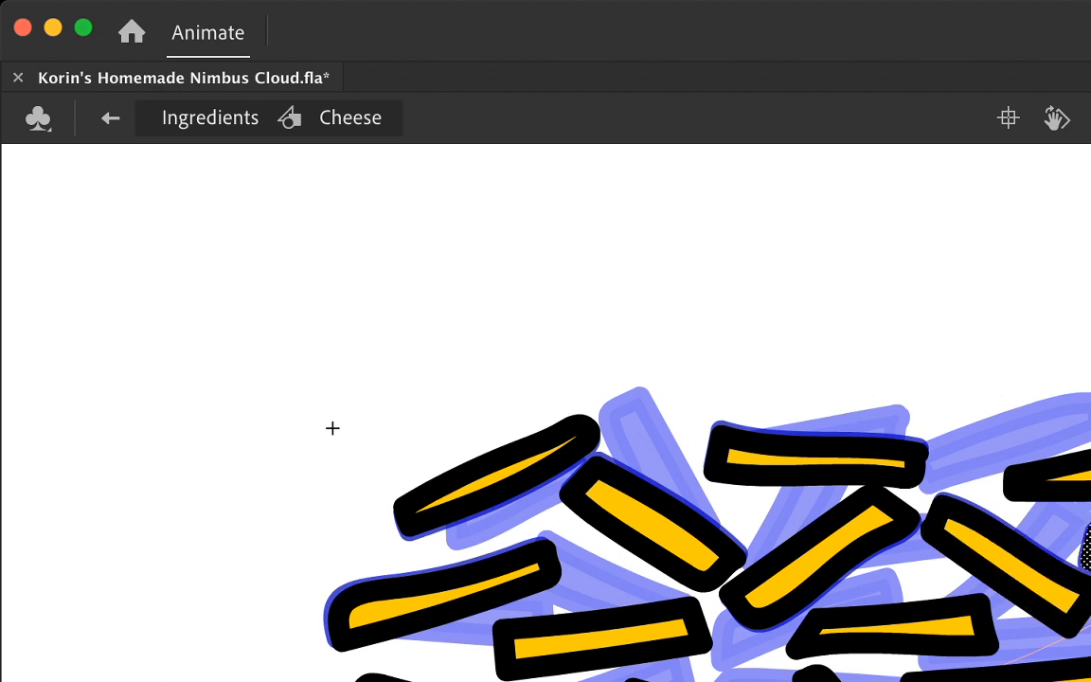
double_click(1062, 477)
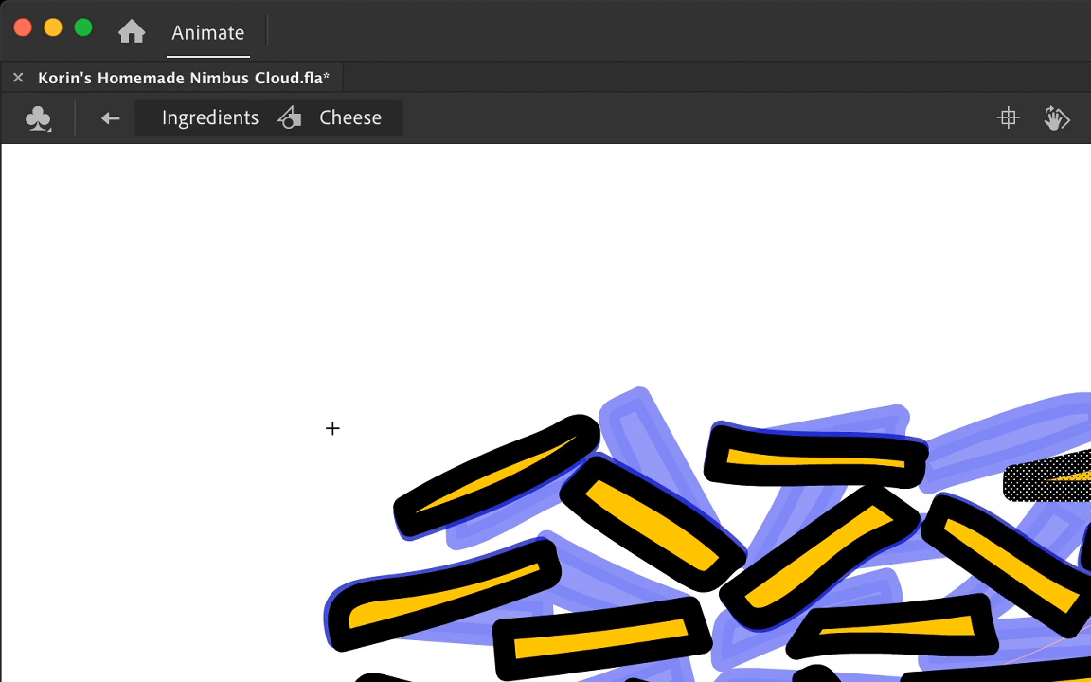
key("Up")
key("Up")
key("Up")
key("Up")
key("Left")
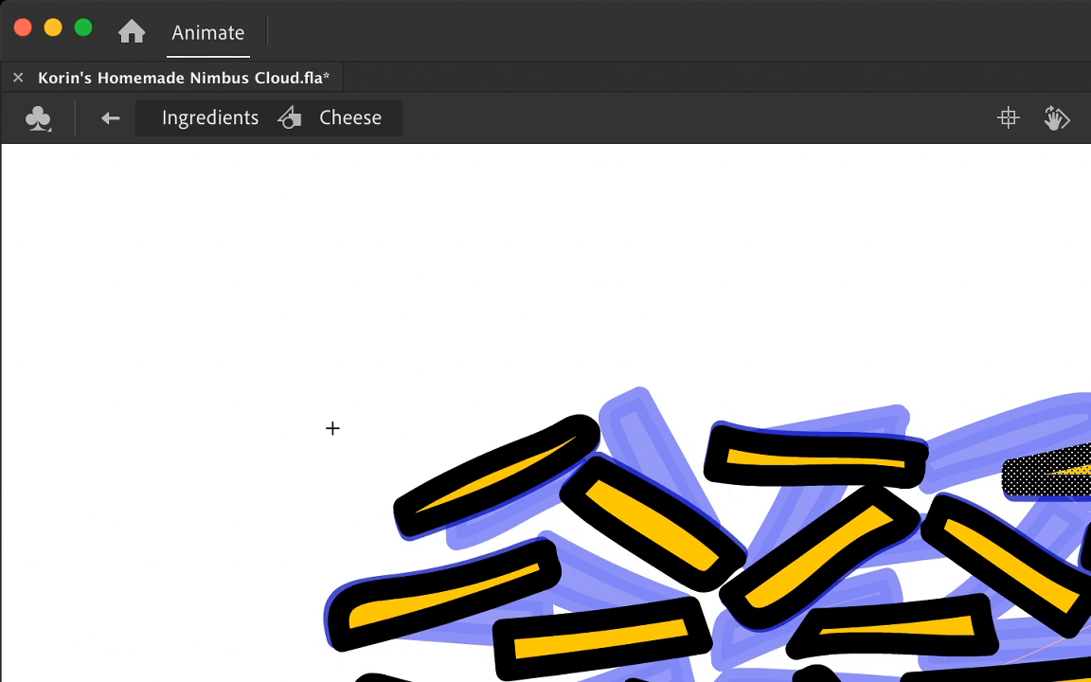
key("Up")
Step: Nudge the long strand below the downward-sloping one slightly down, and the round-ended strand to its left slightly right and up
double_click(1033, 672)
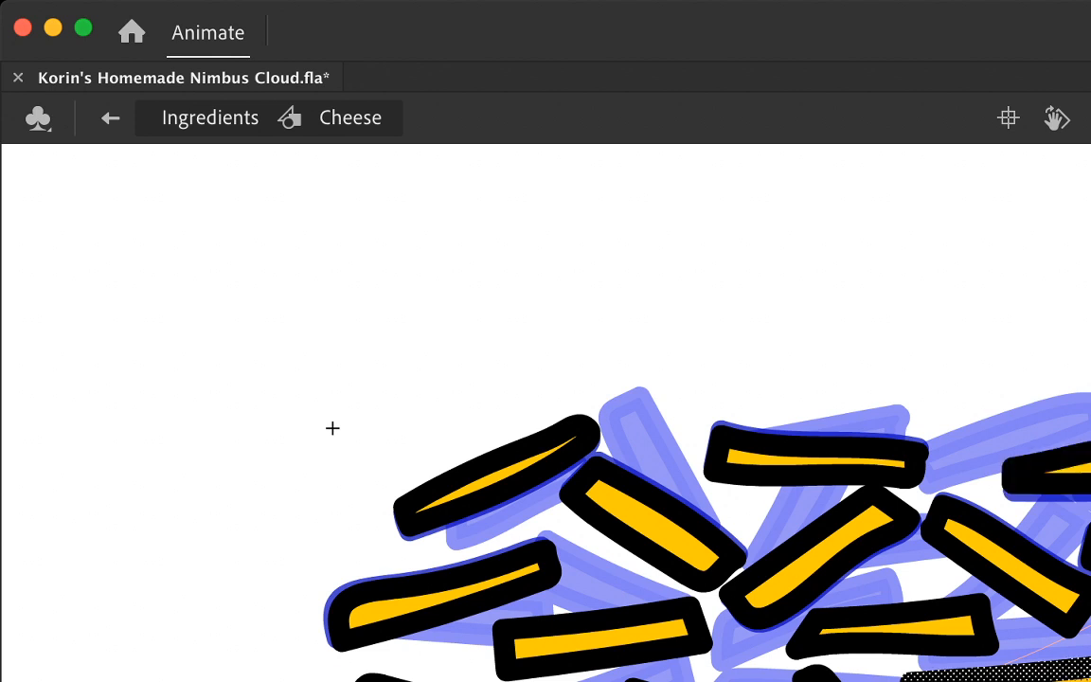
key("Down")
key("Down")
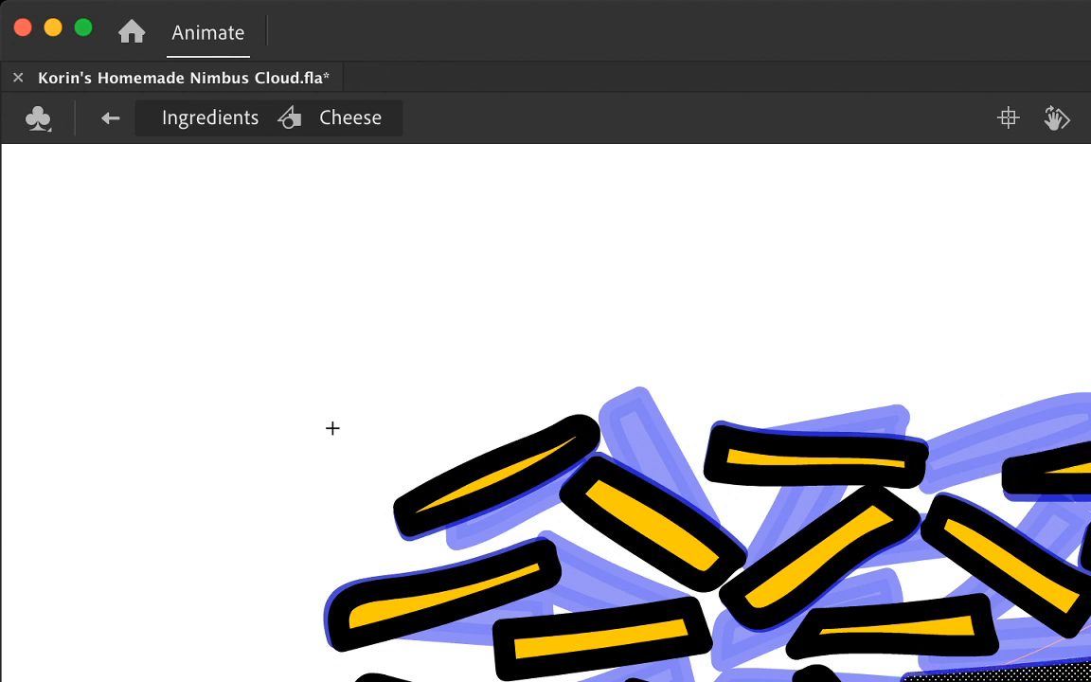
double_click(821, 676)
key("Right")
key("Right")
key("Right")
key("Right")
key("Up")
key("Up")
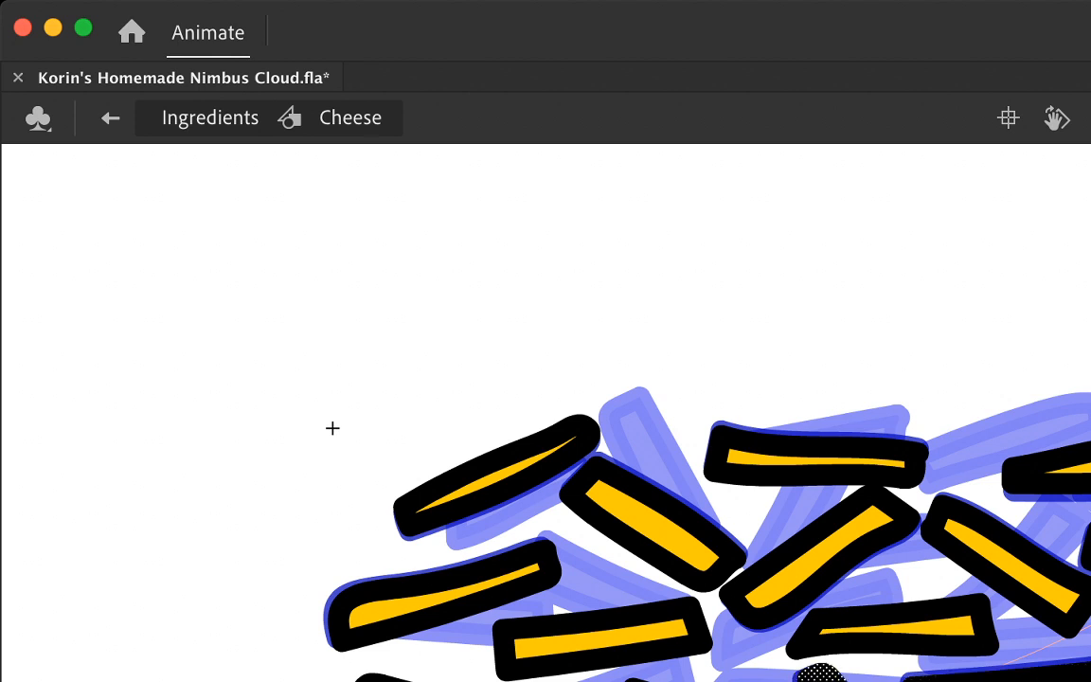
Step: Nudge the wedge-shaped strand beneath the steep central one slightly up and clear the selection
double_click(909, 627)
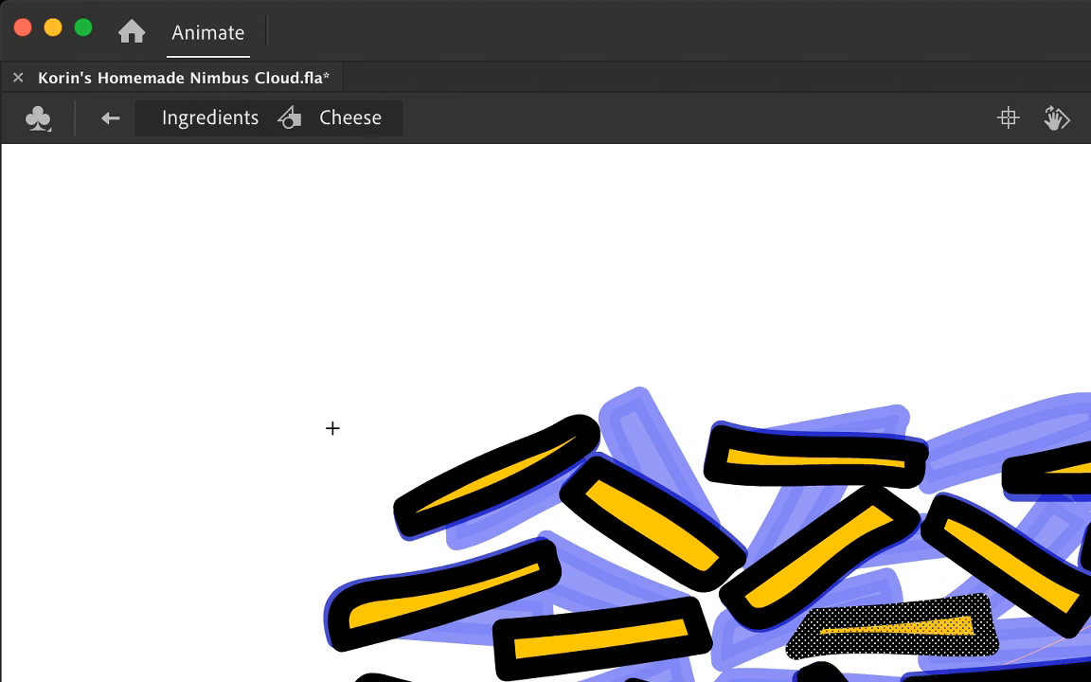
key("Up")
key("Up")
key("Up")
key("Up")
key("Up")
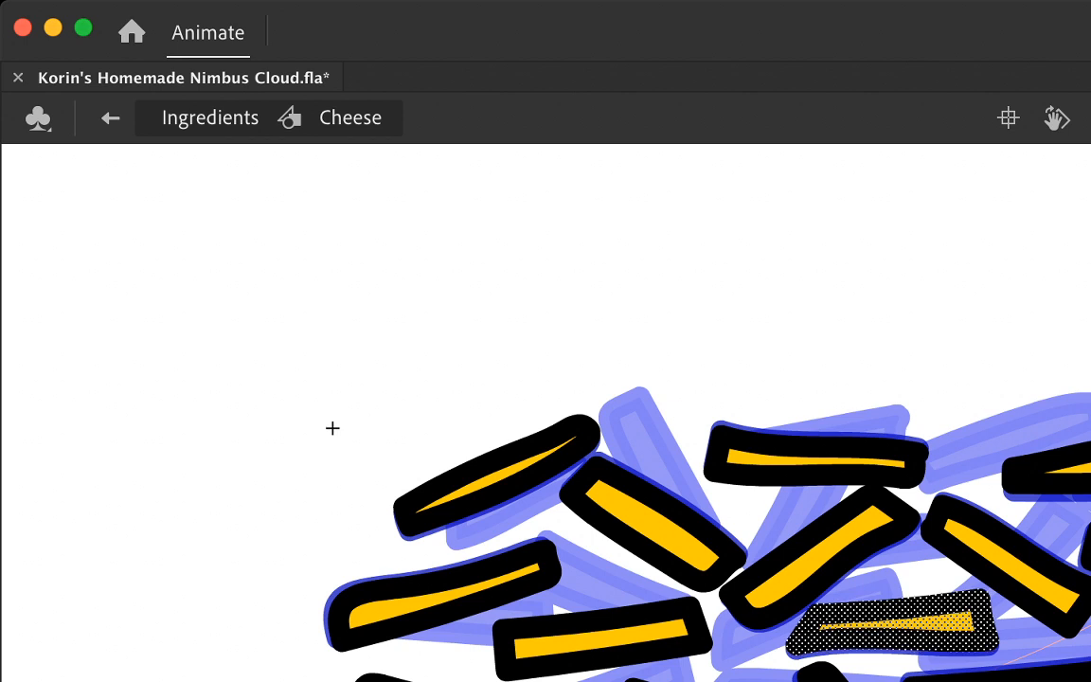
key("Escape")
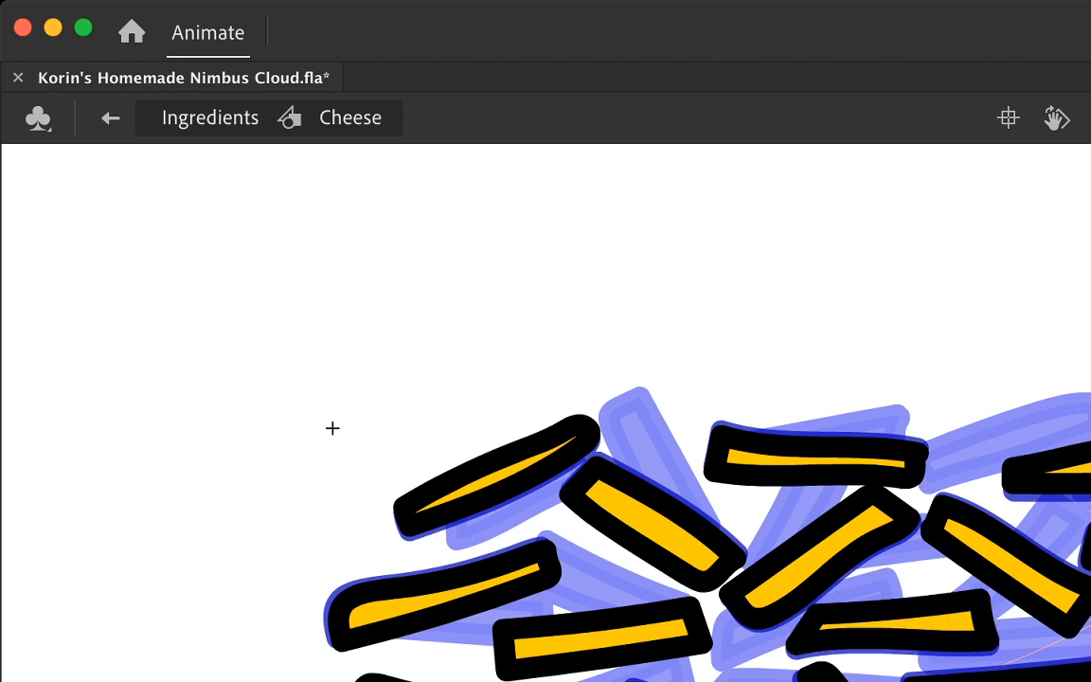
Step: Nudge the strand below the middle-left one slightly down, and the nearly horizontal strand to its upper right slightly down and left
left_click(384, 679)
key("Down")
key("Down")
key("Down")
double_click(602, 640)
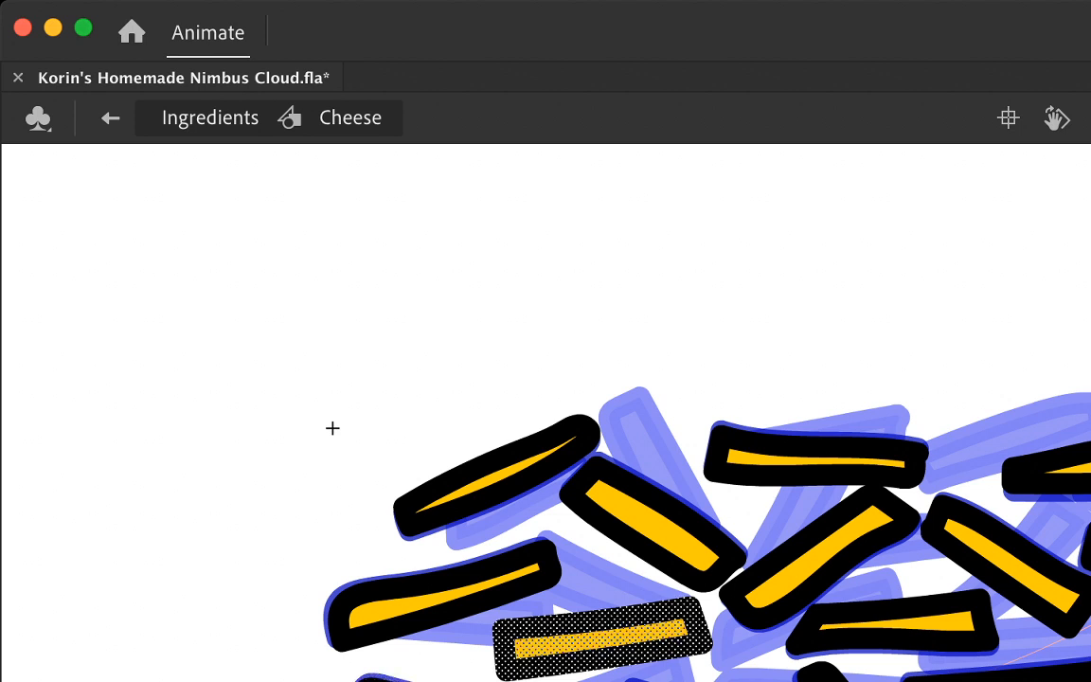
key("Down")
key("Down")
key("Down")
key("Left")
key("Left")
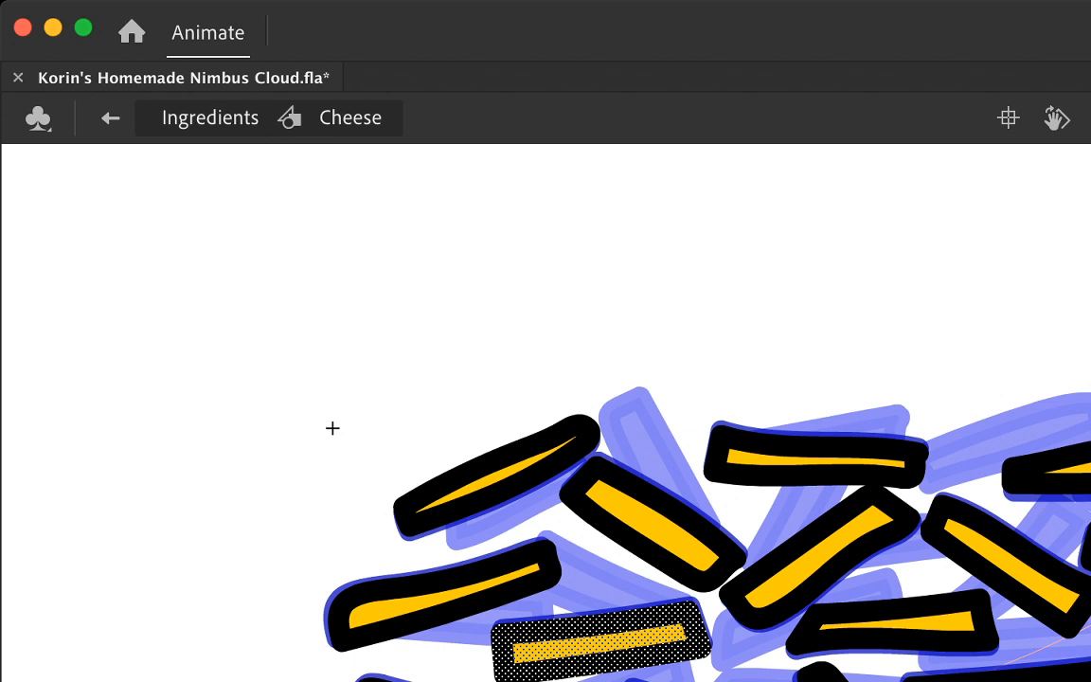
Step: Select all the cheese strands in both existing drawings, insert additional frames in the Cheese symbol, and play back the motion
key("super+a")
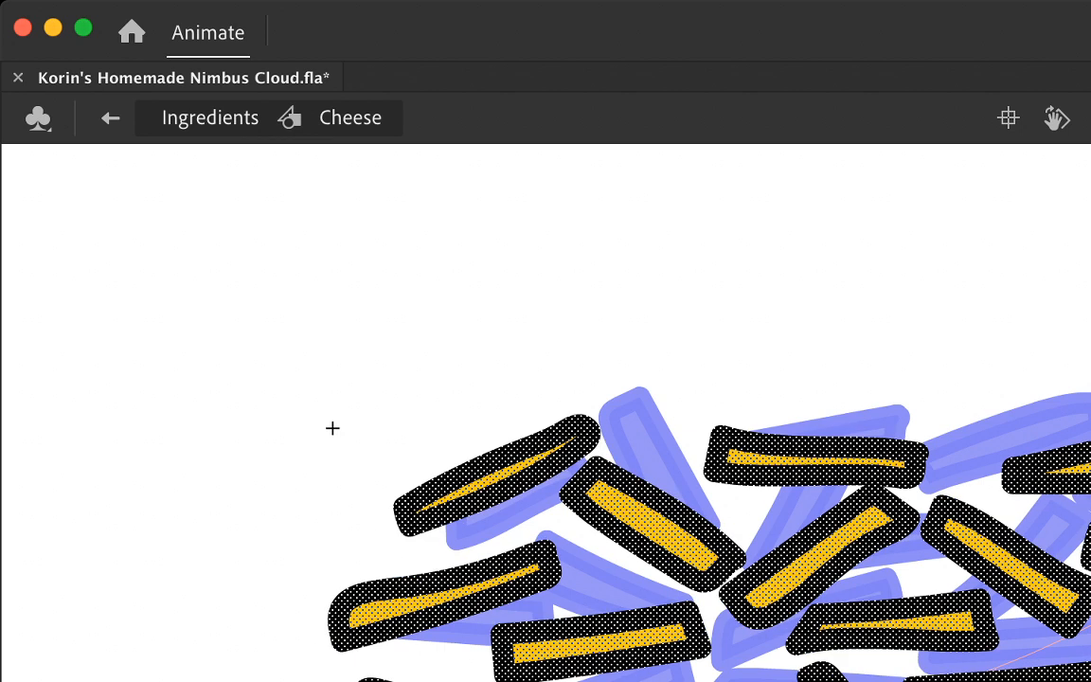
key("F5")
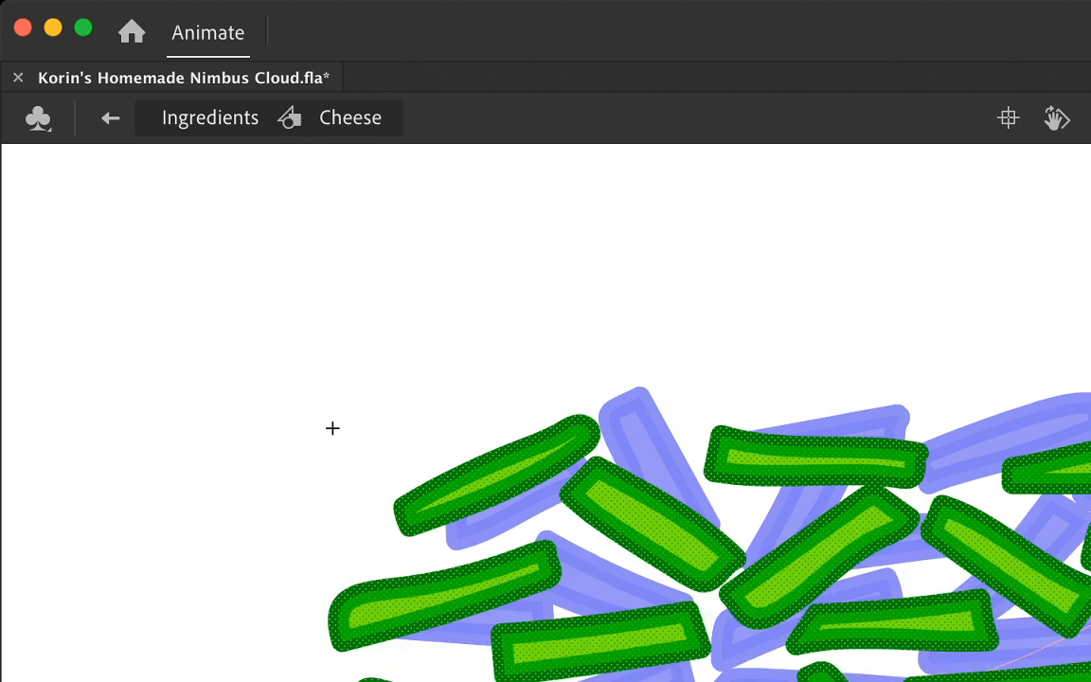
left_click(332, 428)
key("super+a")
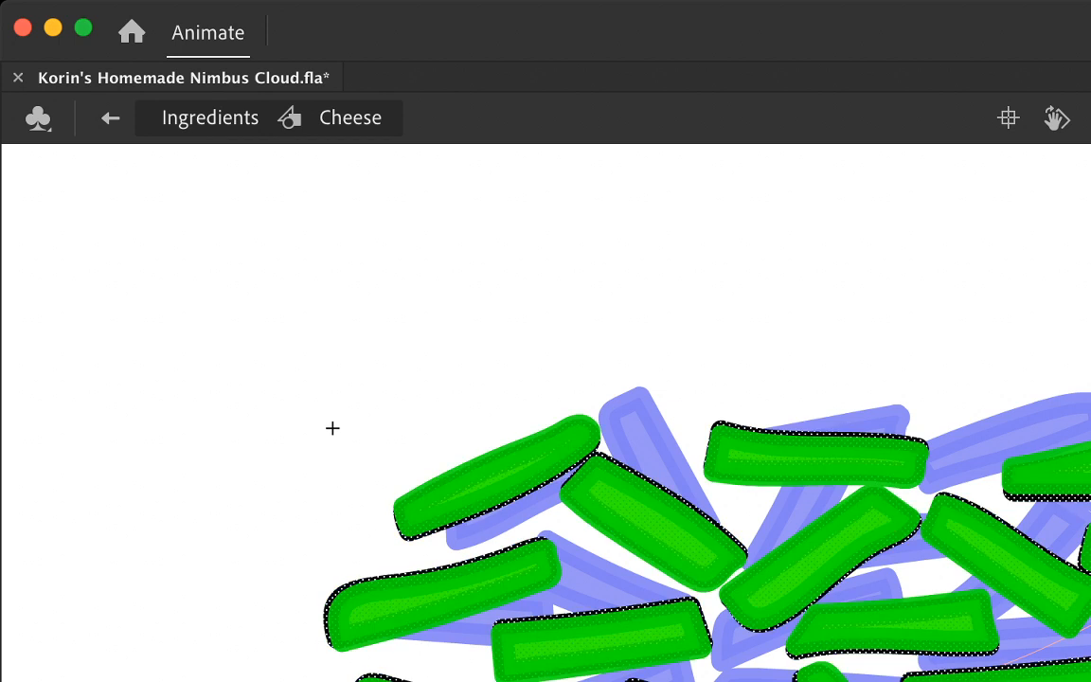
key("F5")
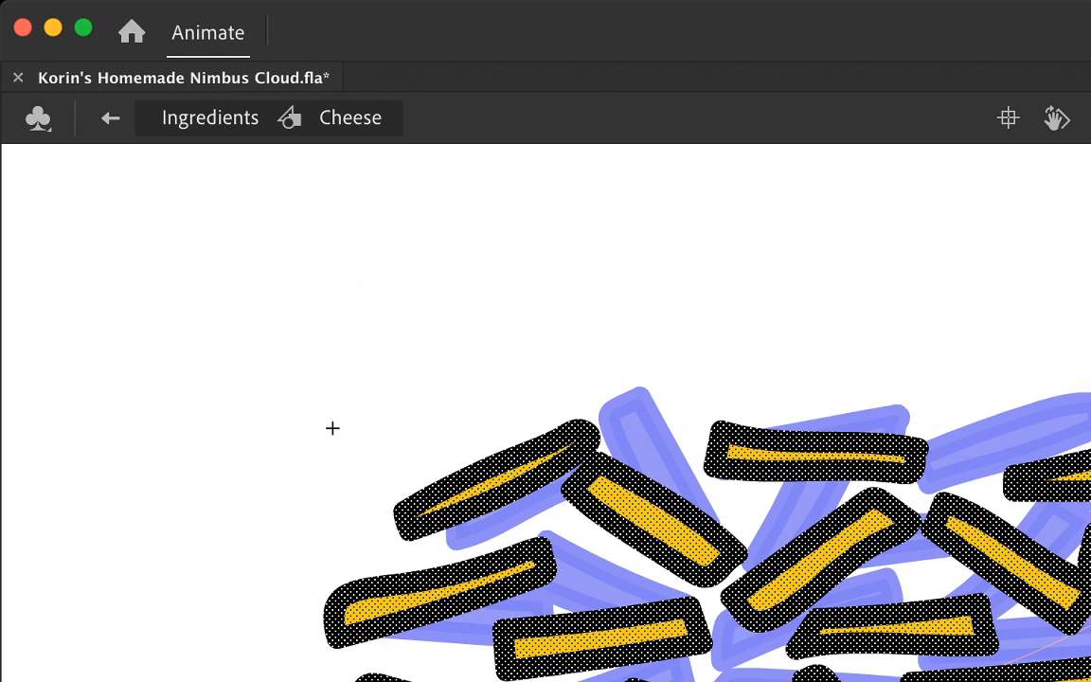
key("Return")
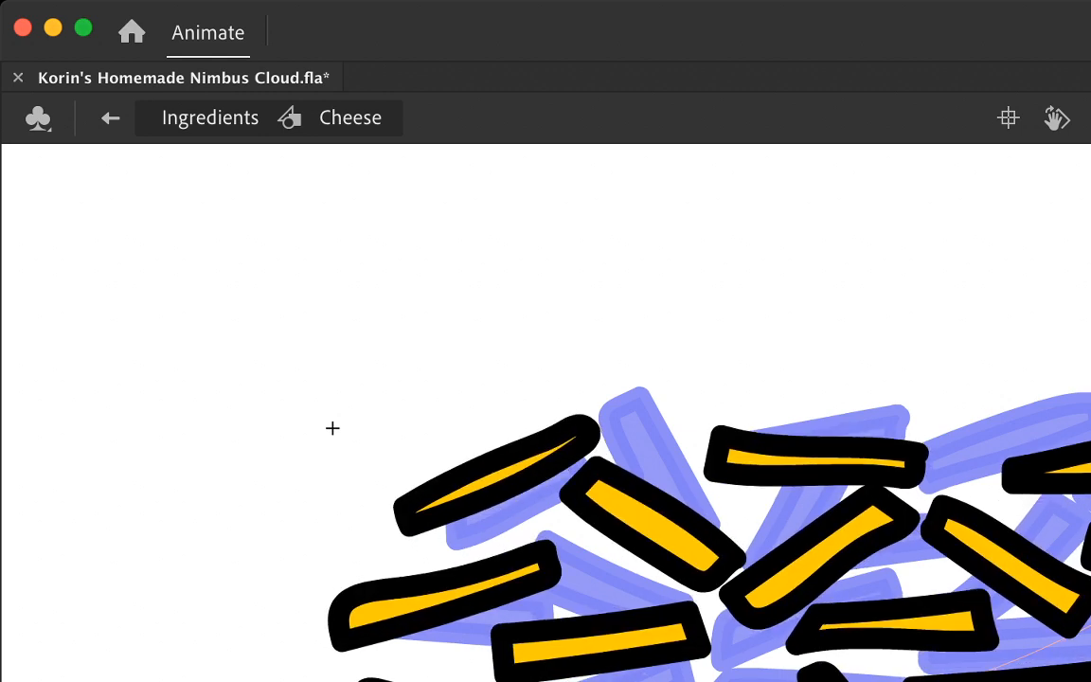
key("Return")
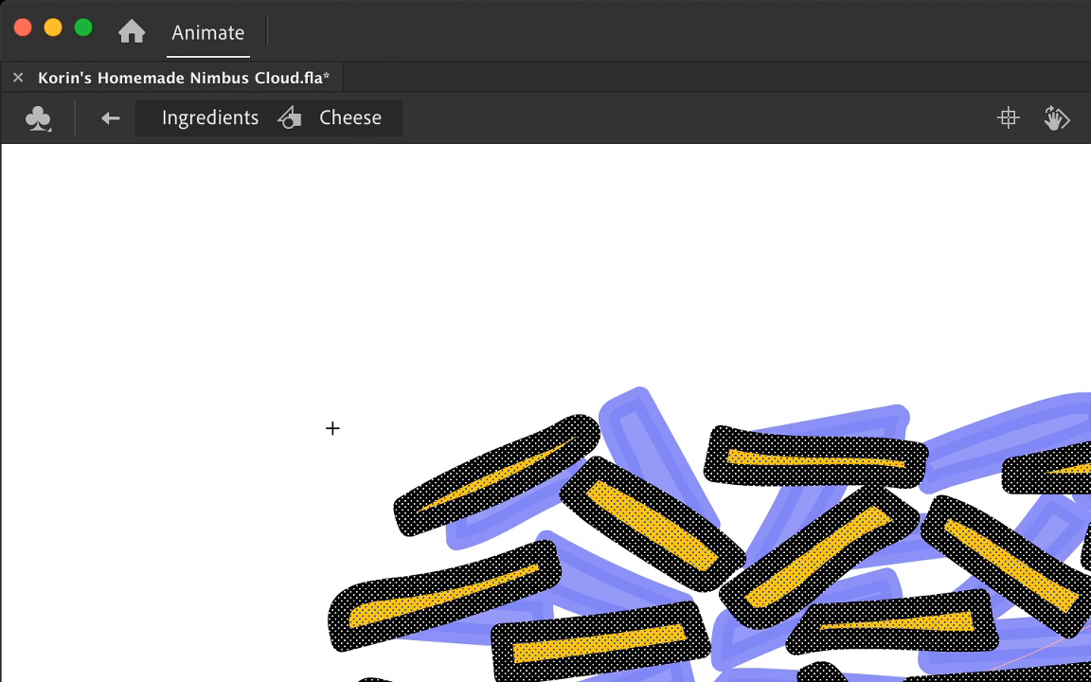
key("Return")
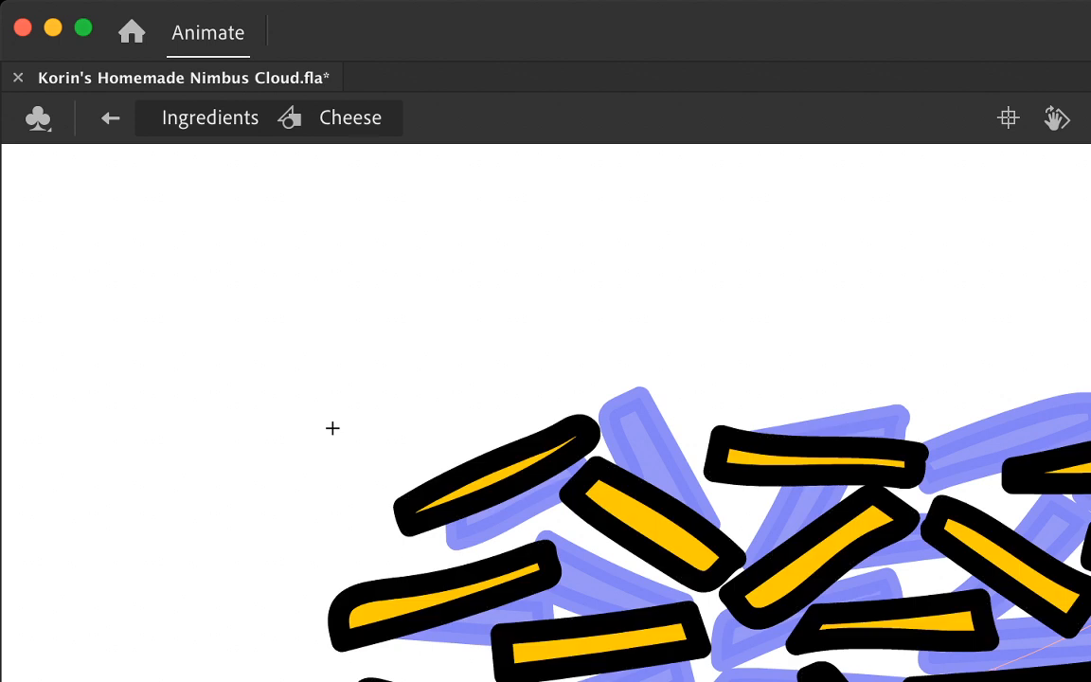
Step: Nudge the top-left strand slightly up and left, and the nearly horizontal top-middle strand slightly down and left
key("period")
key("period")
key("period")
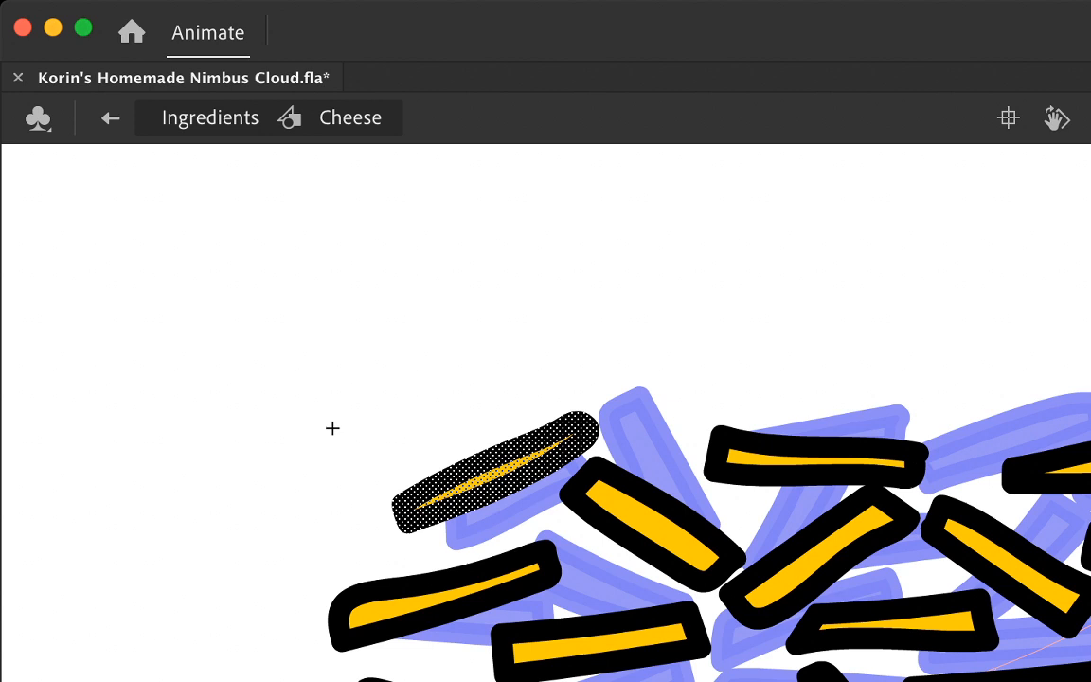
key("Down")
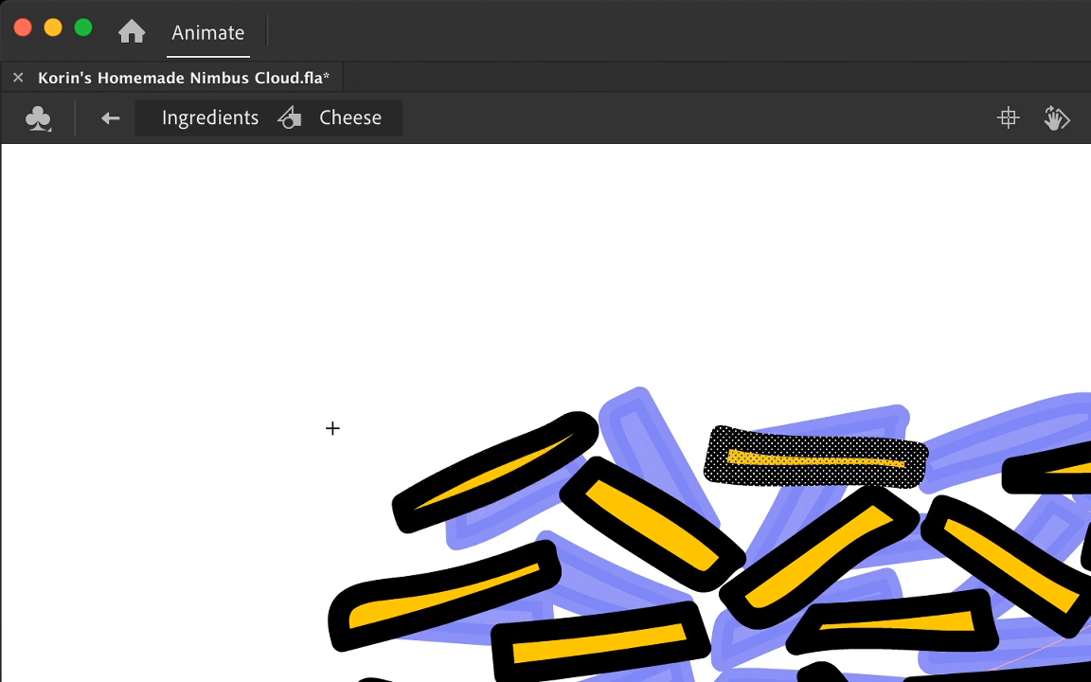
key("Down")
key("Down")
key("Left")
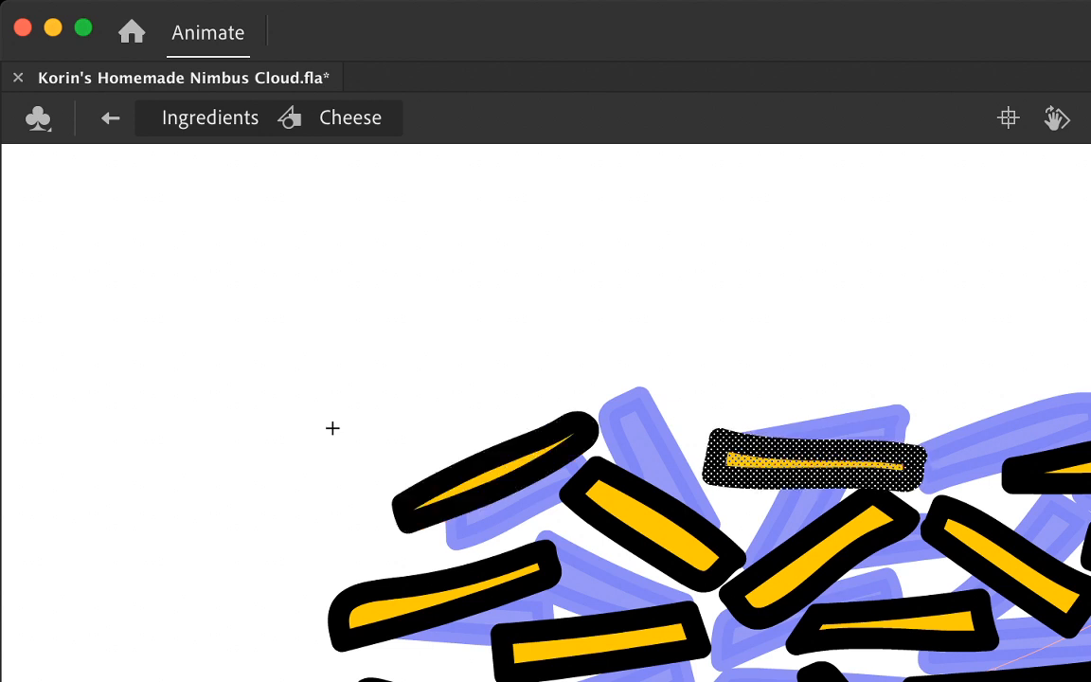
Step: Nudge the top-row strand at the right edge slightly up and left, clear the selection, and compare neighbouring frames
left_click(1054, 476)
key("Up")
key("Up")
key("Left")
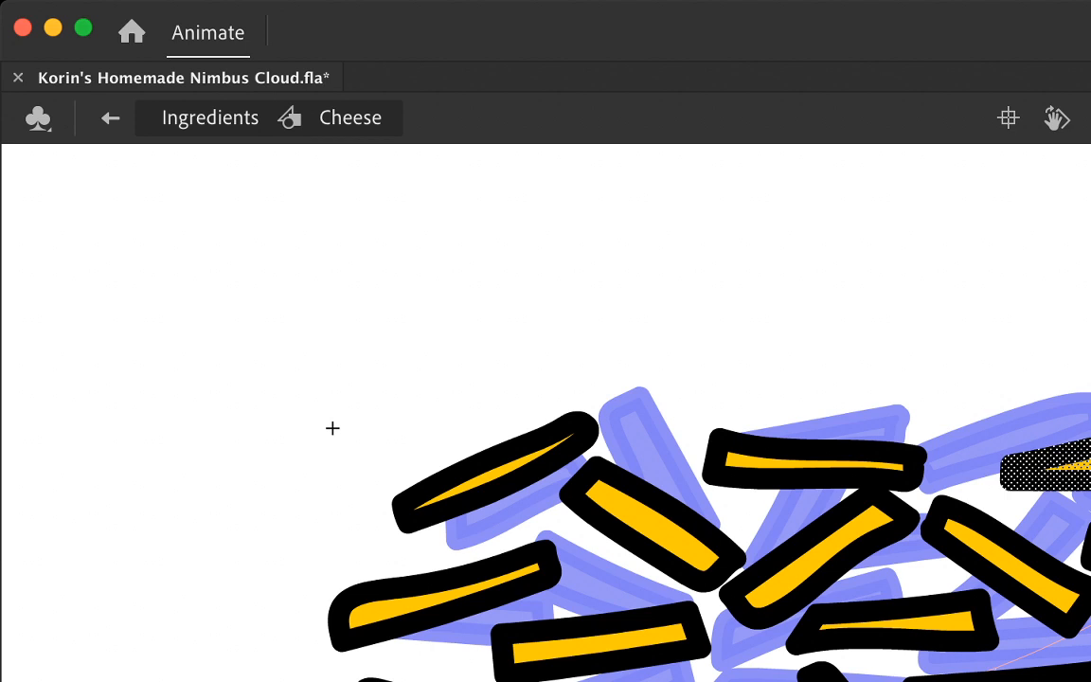
key("Escape")
key("comma")
key("comma")
key("period")
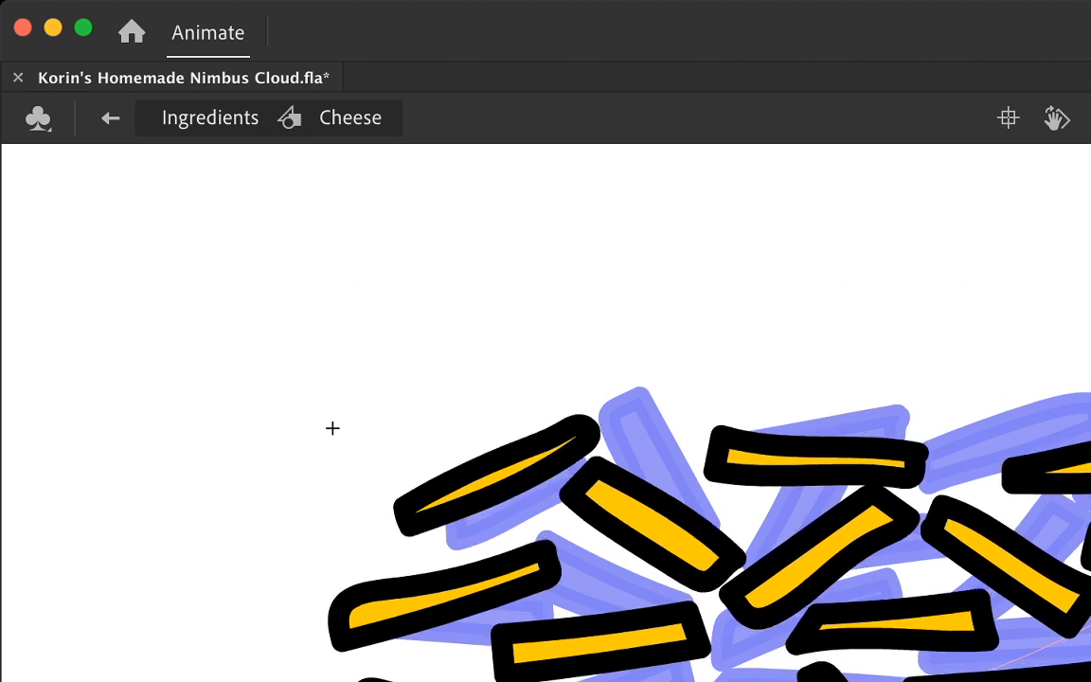
key("period")
key("period")
key("period")
Step: Nudge the downward-sloping strand beside the top-left one slightly down and left, and compare neighbouring frames
key("F6")
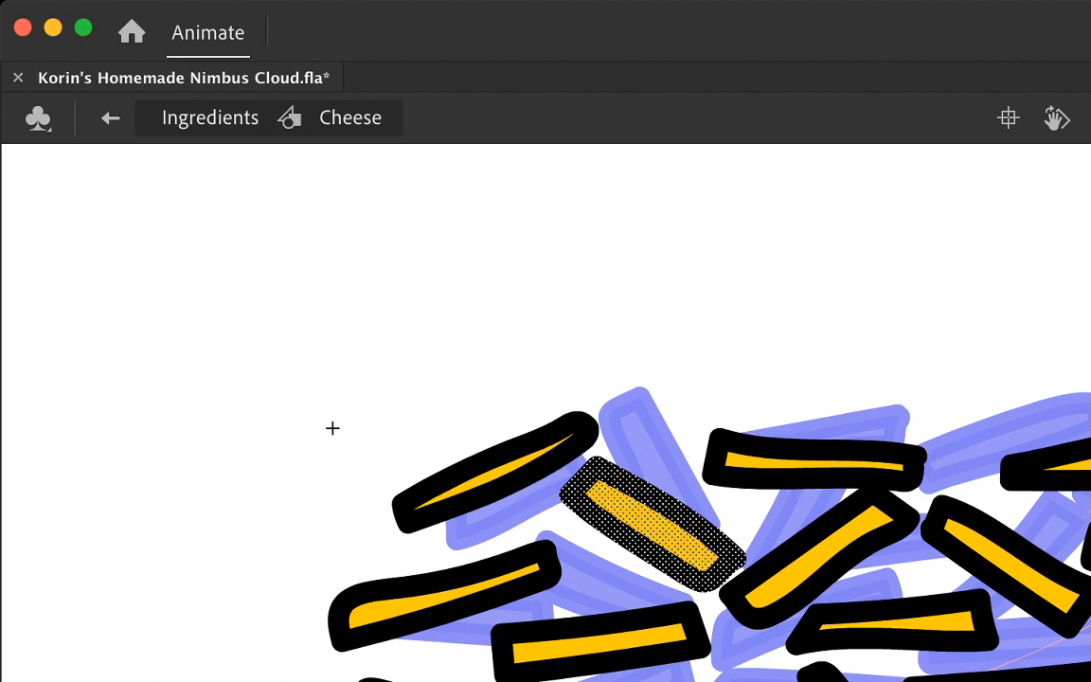
key("Down")
key("Down")
key("Left")
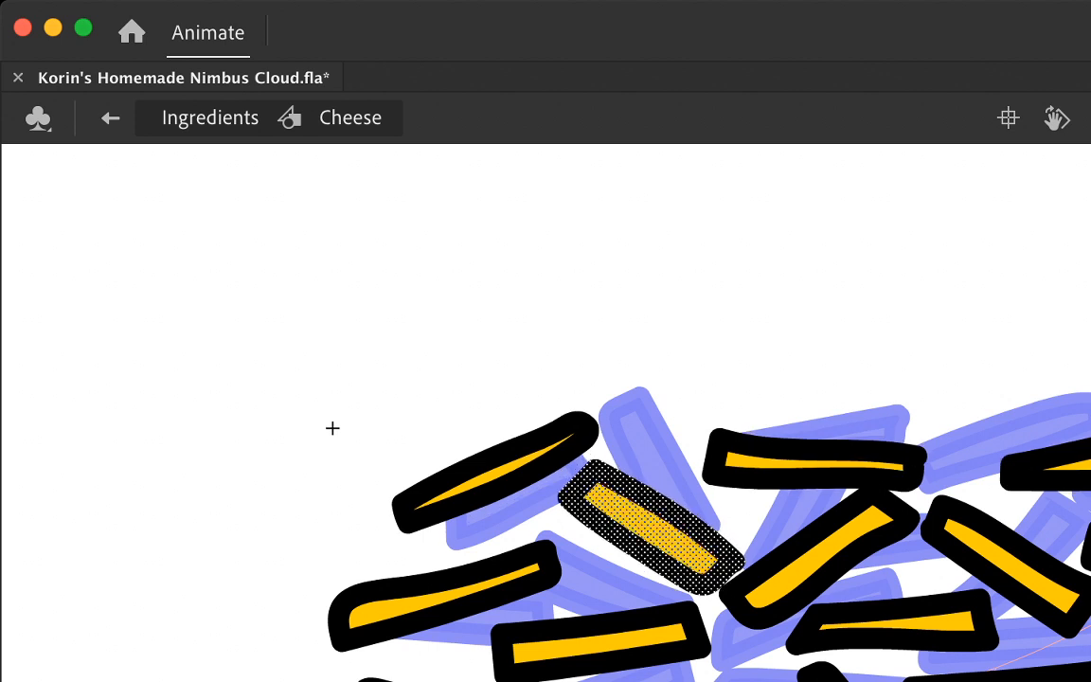
key("period")
key("period")
key("period")
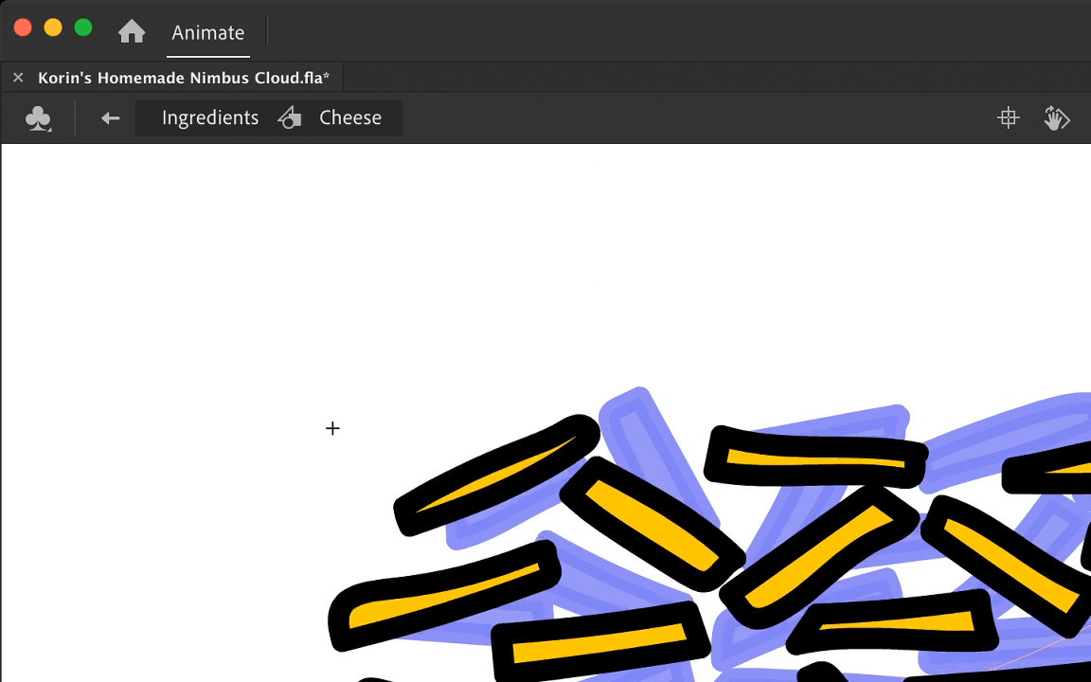
key("comma")
key("period")
key("period")
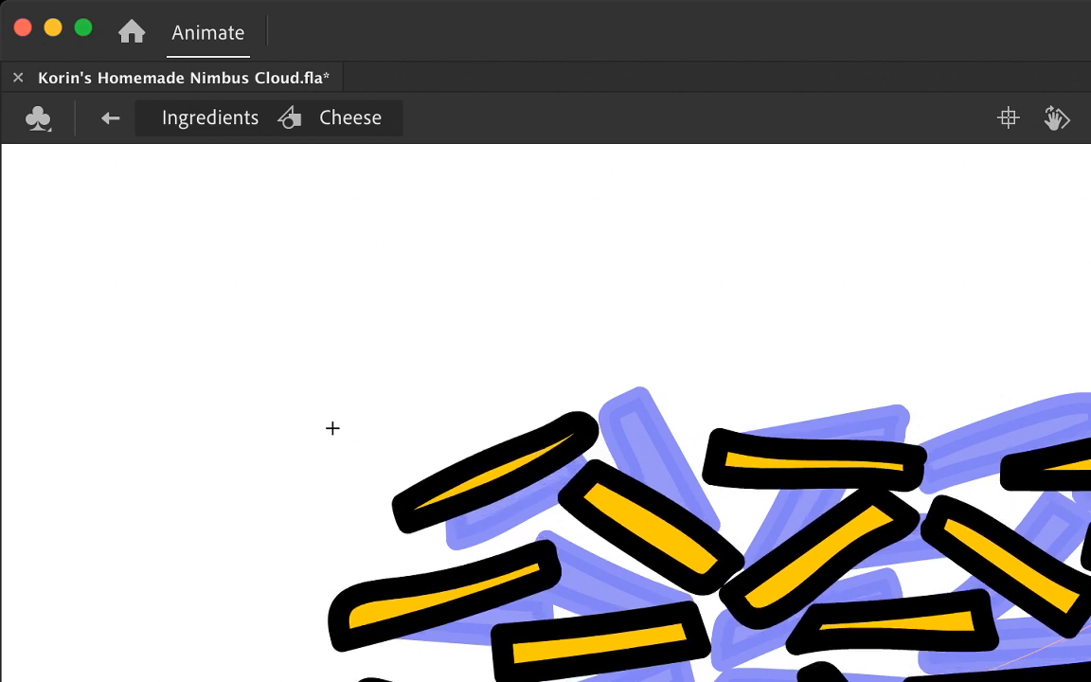
Step: Nudge the round-ended strand at the middle left slightly up and left, and check it against neighbouring frames
key("F6")
key("Up")
key("Up")
key("Left")
key("Left")
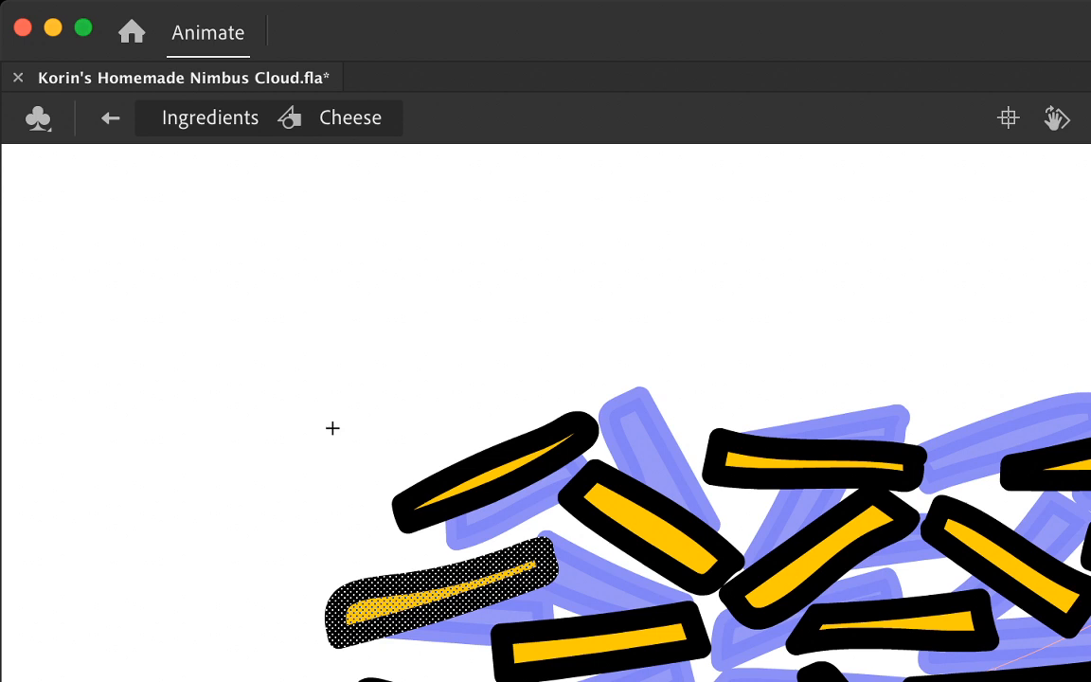
key("Up")
key("period")
key("period")
key("period")
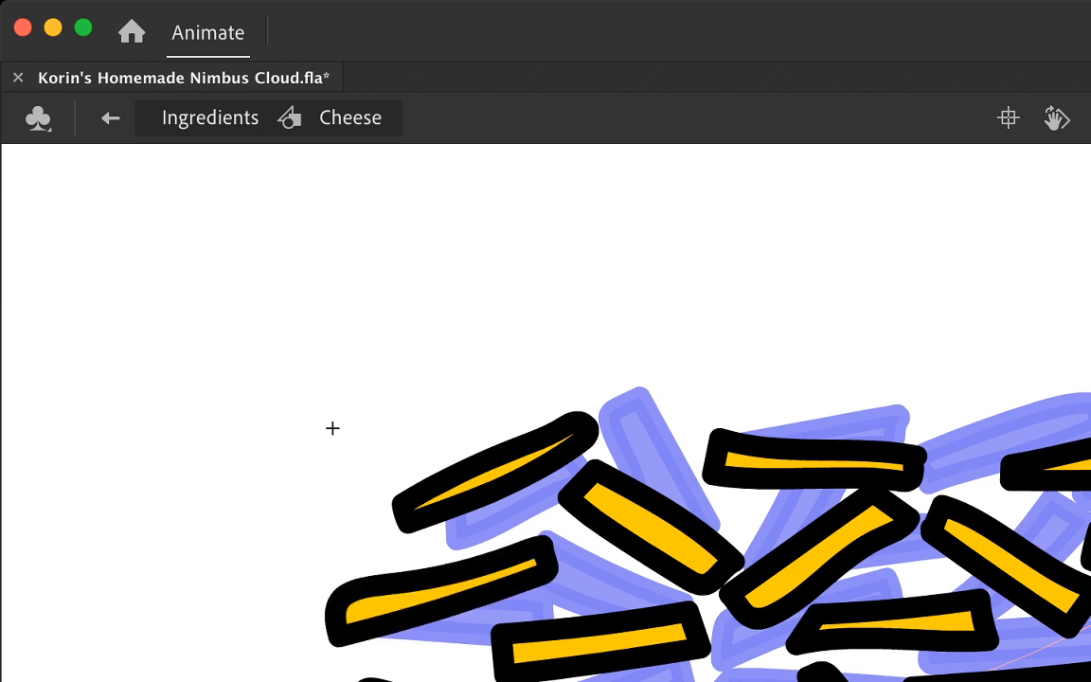
Step: Nudge the nearly horizontal strand beside the round-ended one slightly down and left
key("period")
key("period")
key("F6")
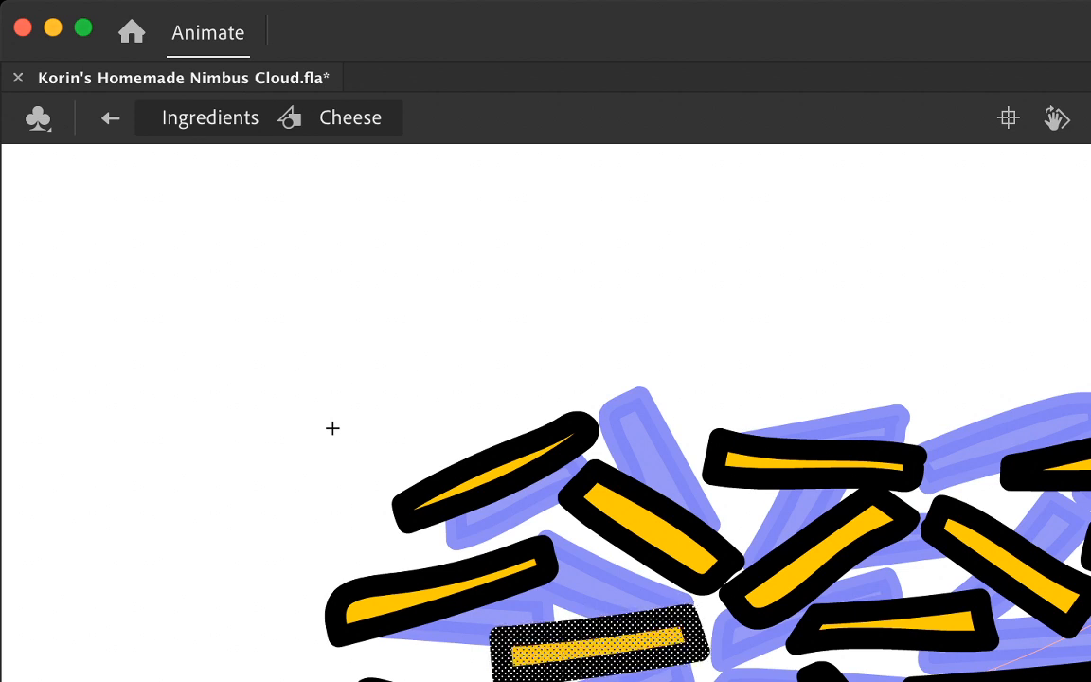
key("period")
key("period")
Step: Nudge the partly visible strand below the round-ended one slightly down and compare it with the neighbouring frame
key("period")
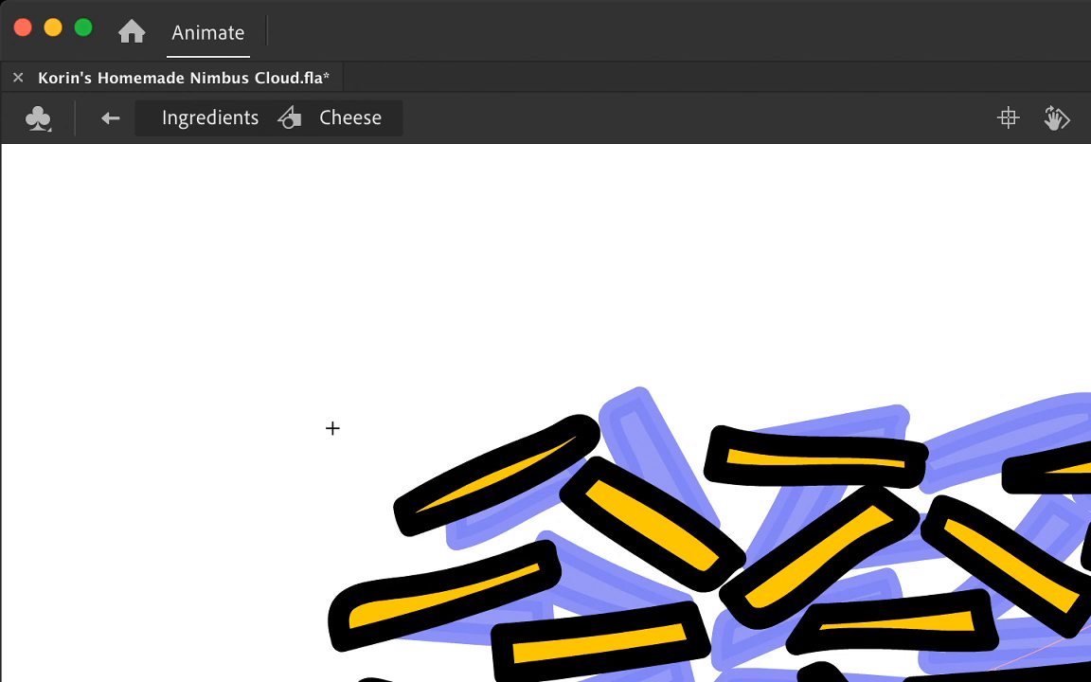
key("period")
key("period")
key("period")
key("period")
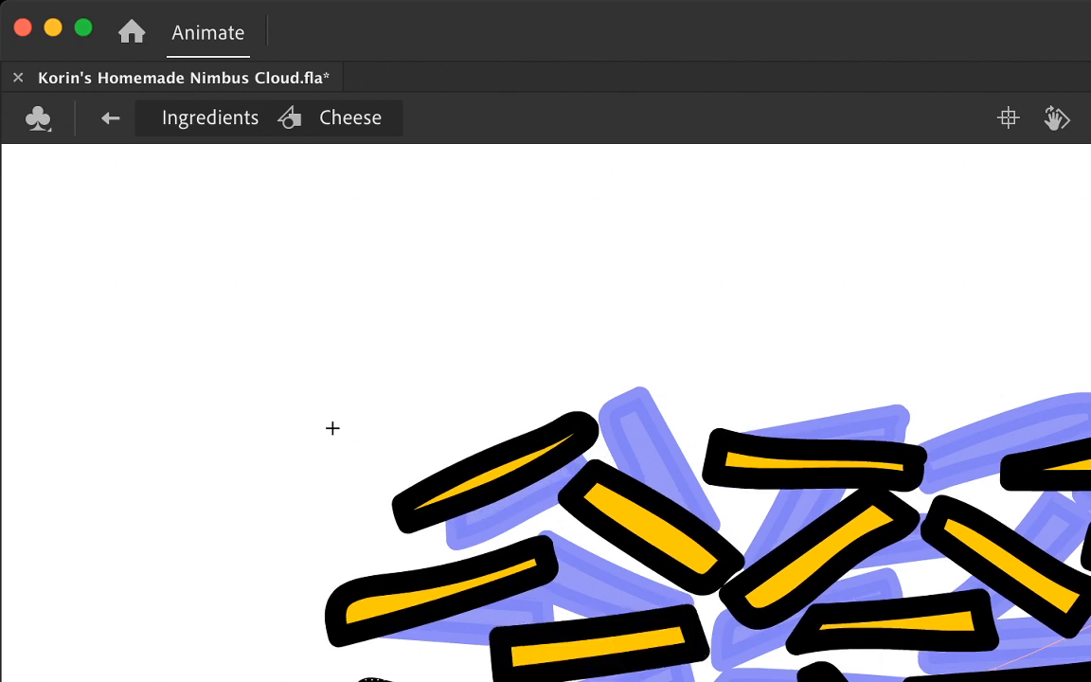
key("comma")
key("comma")
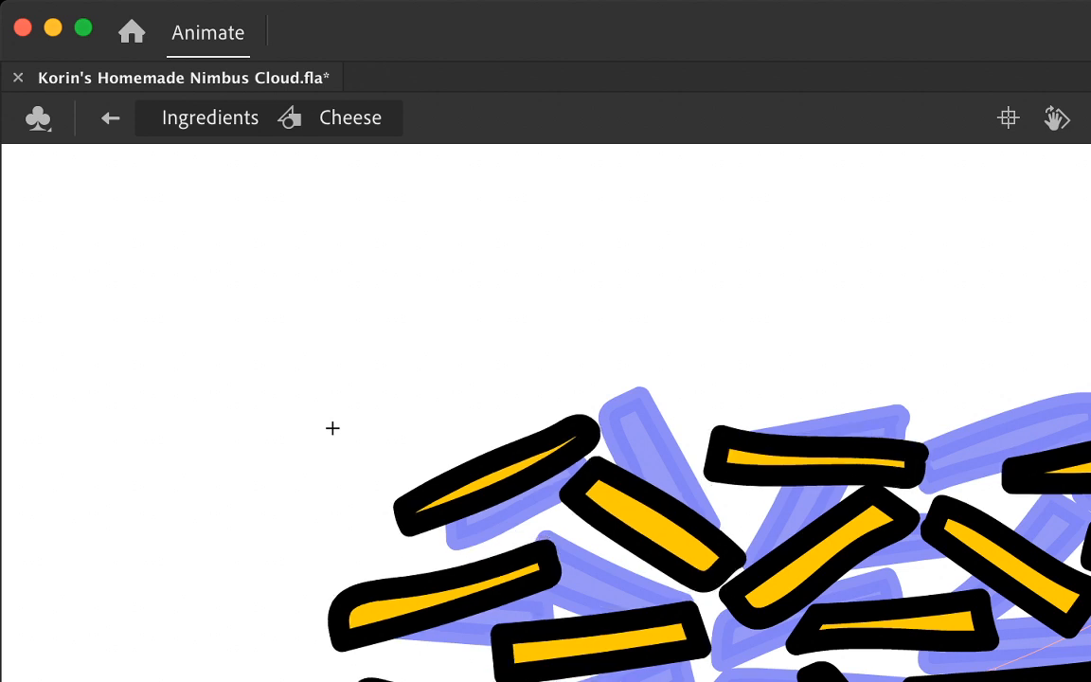
Step: Nudge the strand beneath the nearly horizontal one slightly up and flip between frames to compare the positions
key("period")
key("period")
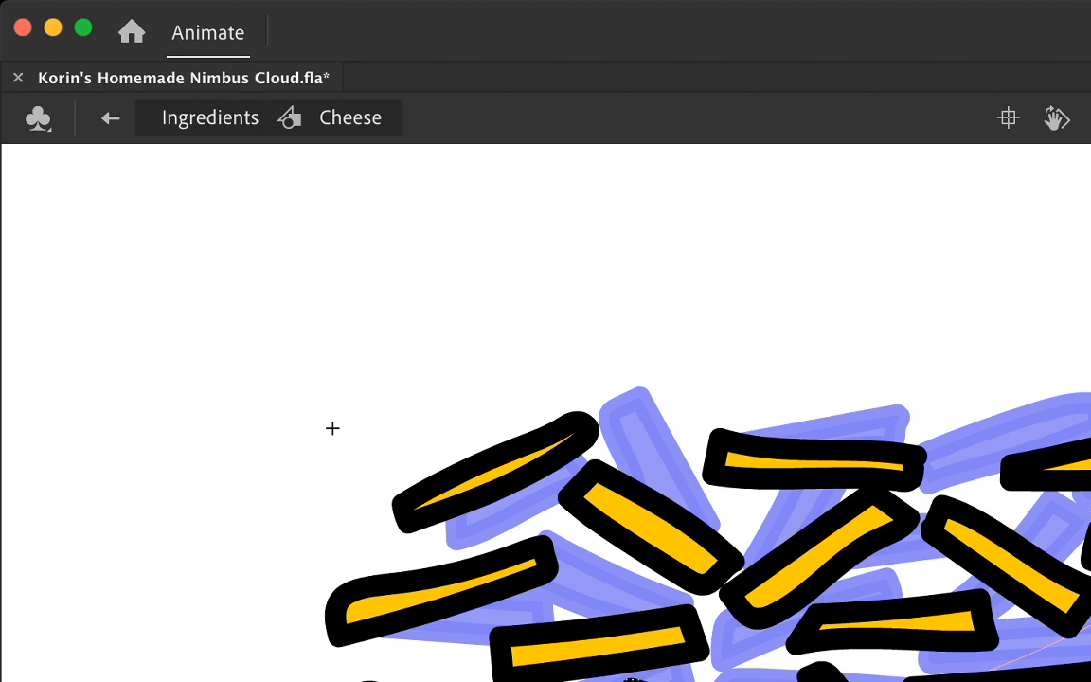
key("period")
key("comma")
key("comma")
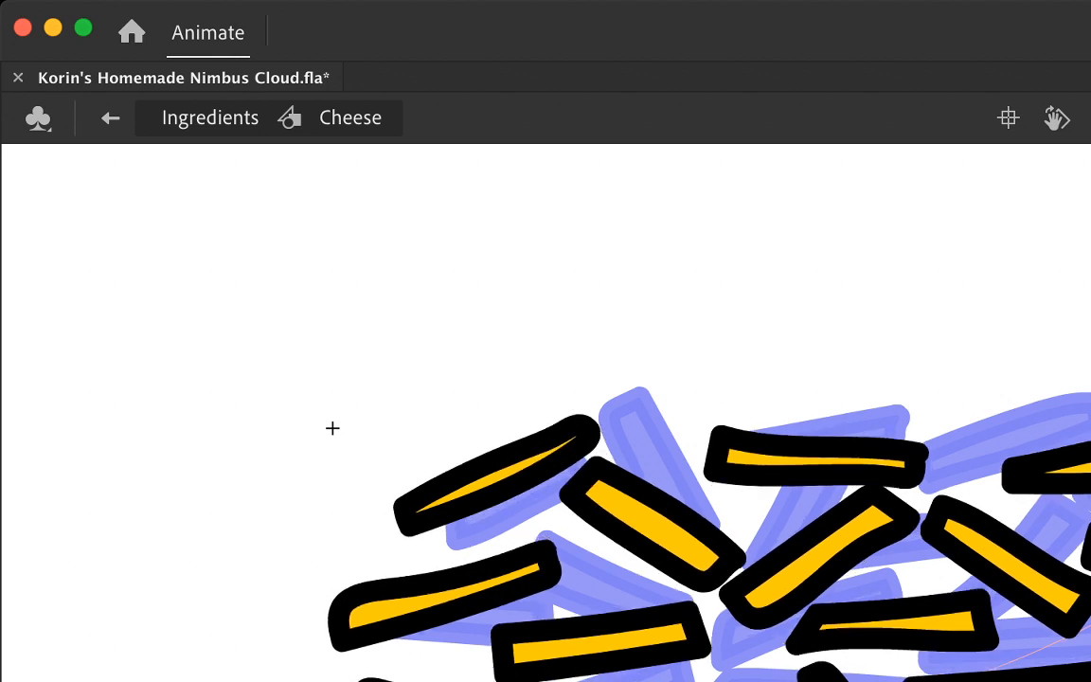
key("period")
key("period")
key("comma")
key("period")
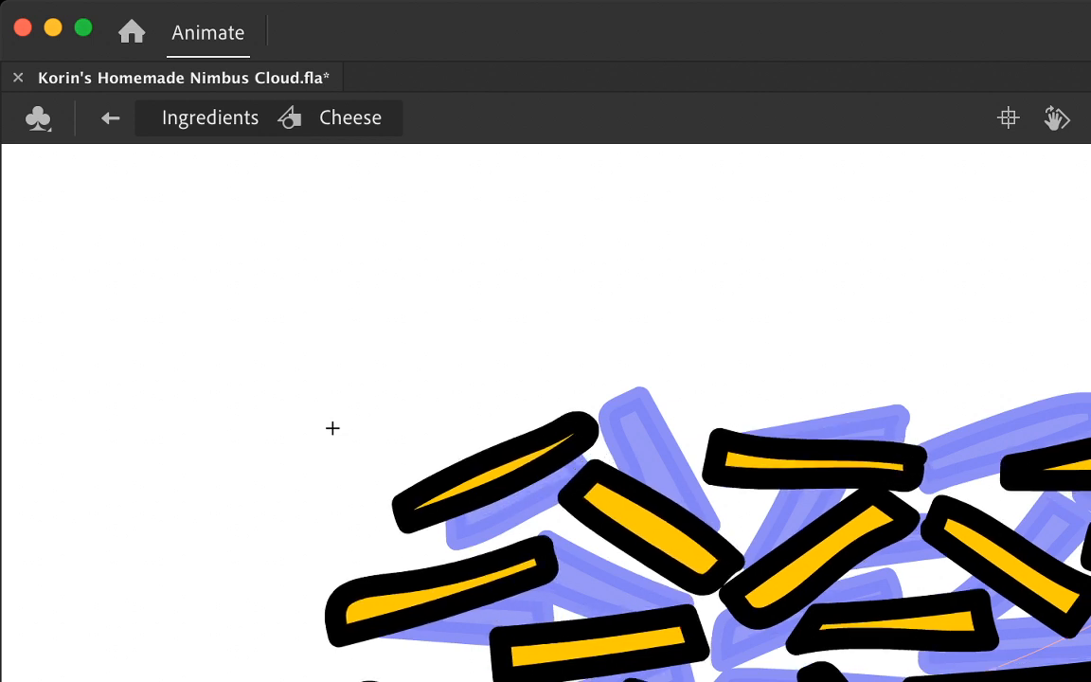
Step: Nudge the strand just below the wedge-shaped one slightly up and right, and the long strand to its right slightly down and right
double_click(823, 674)
key("period")
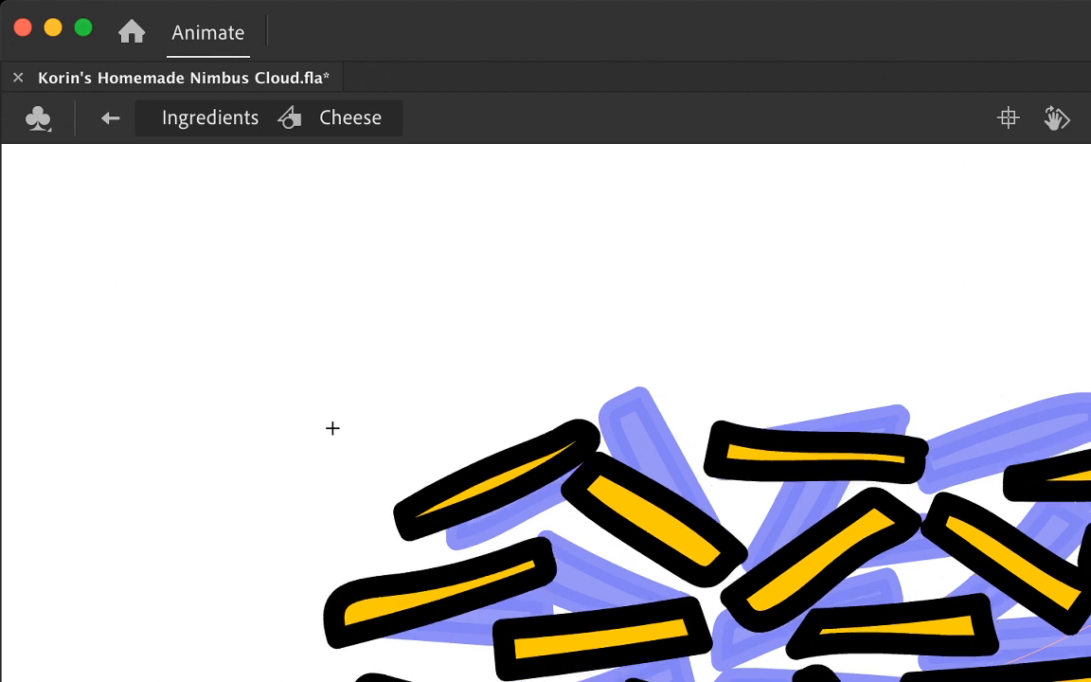
key("period")
key("period")
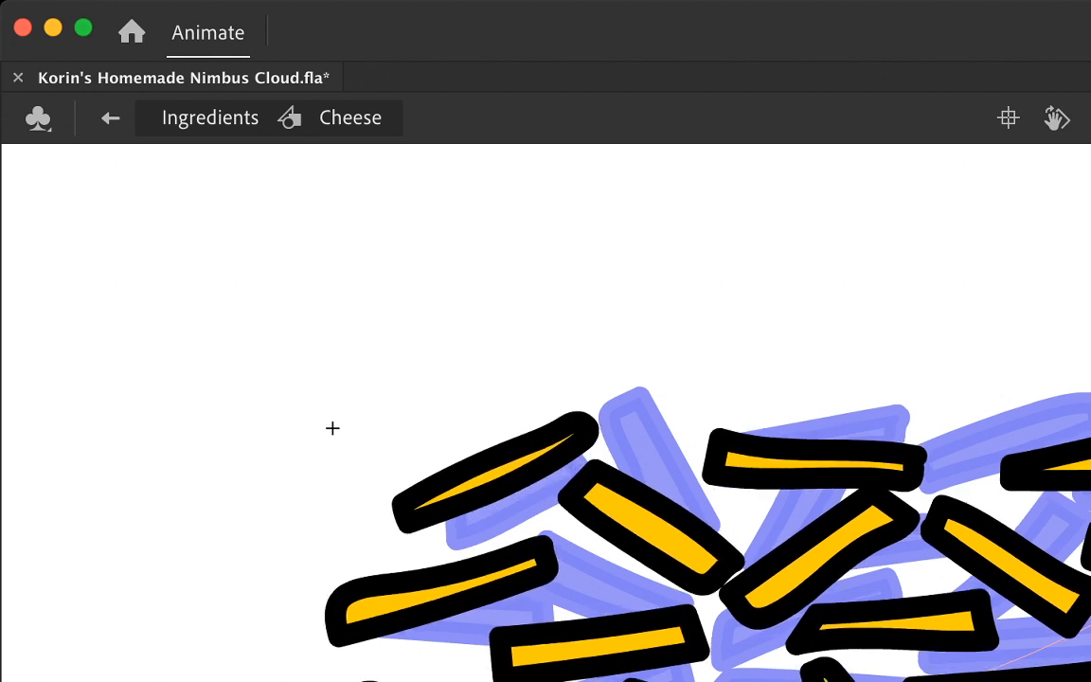
key("F6")
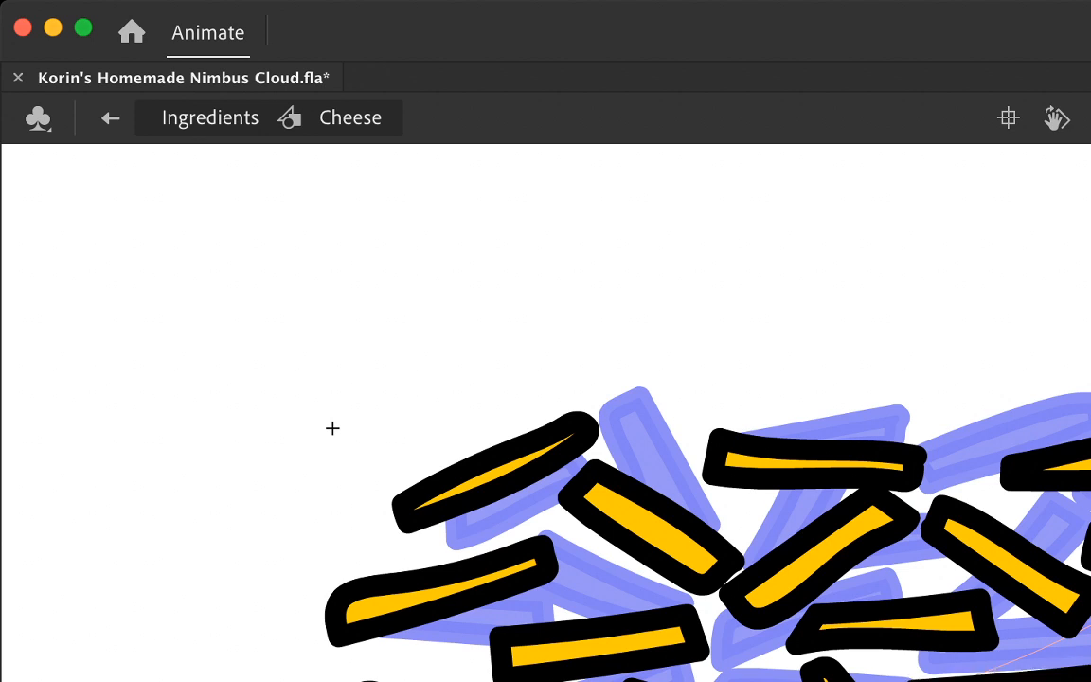
Step: Nudge the wedge-shaped strand beneath the steep central one slightly down and right
key("period")
key("period")
key("period")
key("F6")
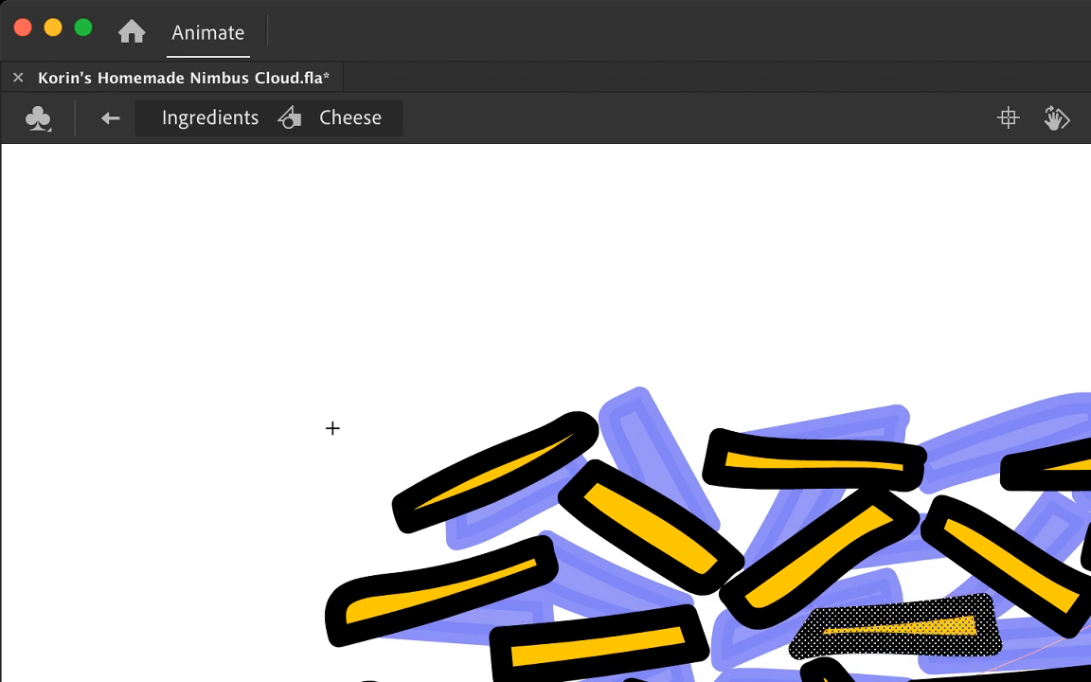
Step: Nudge the steep central strand slightly up and left, and compare it with neighbouring frames
key("period")
key("comma")
key("comma")
key("period")
key("period")
key("comma")
key("comma")
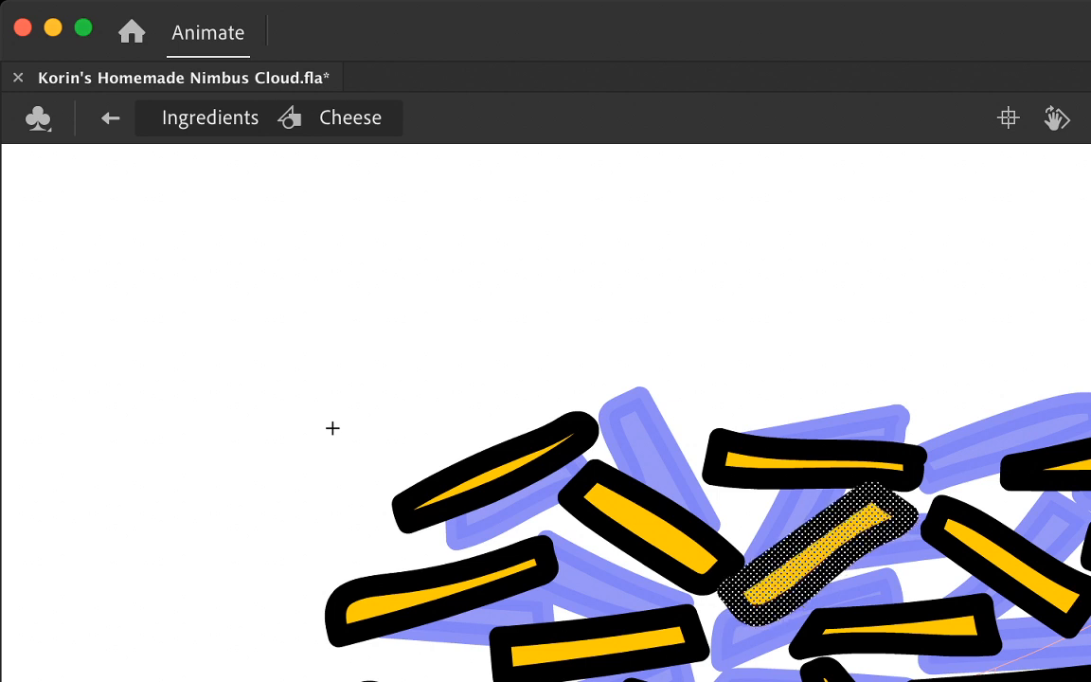
key("comma")
Step: Flip back and forth between neighbouring frames to examine how the strands shift
key("comma")
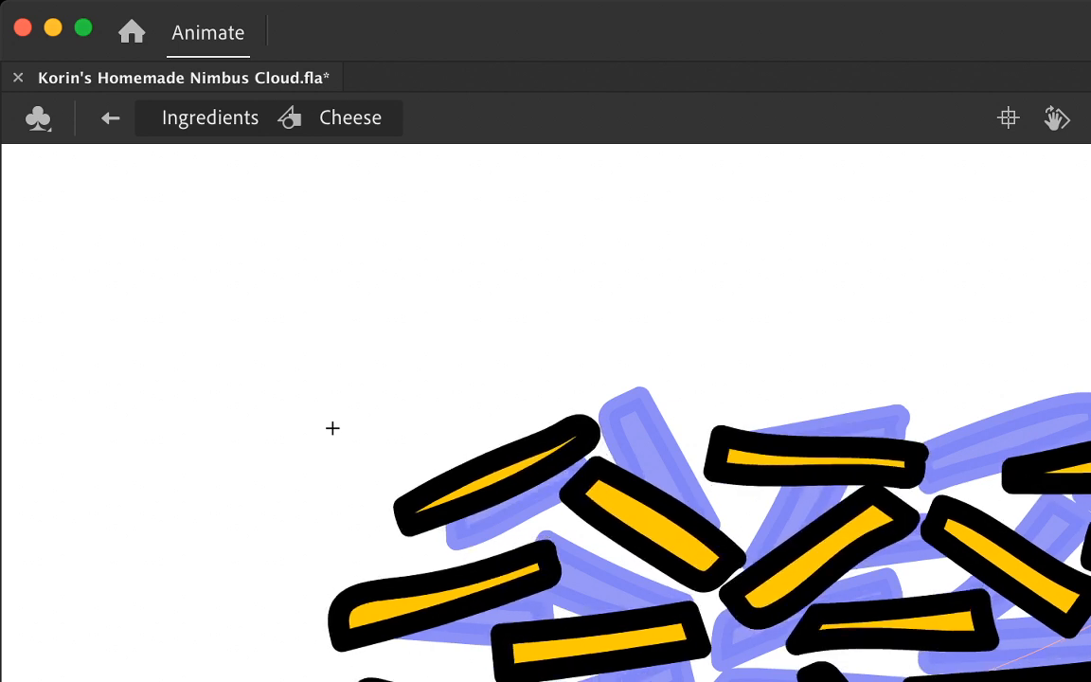
key("comma")
key("period")
key("period")
key("comma")
key("comma")
key("period")
key("period")
key("comma")
key("comma")
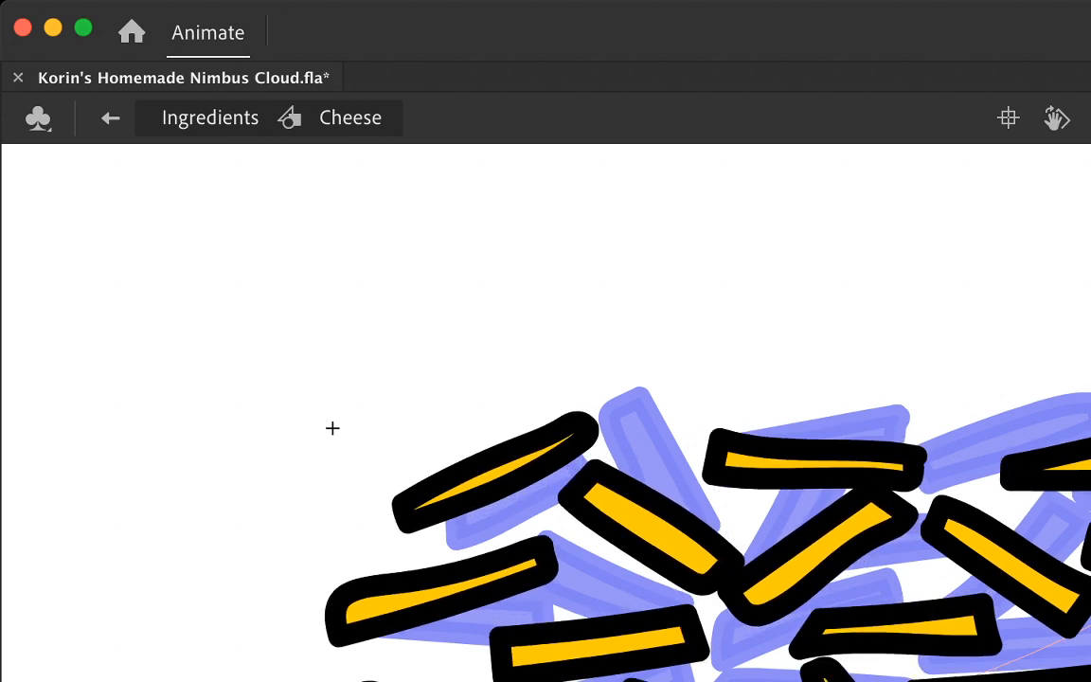
Step: Nudge the wedge-shaped strand below the steep central one slightly up and compare it with the neighbouring frame
double_click(947, 627)
key("Up")
key("Up")
key("Up")
key("Up")
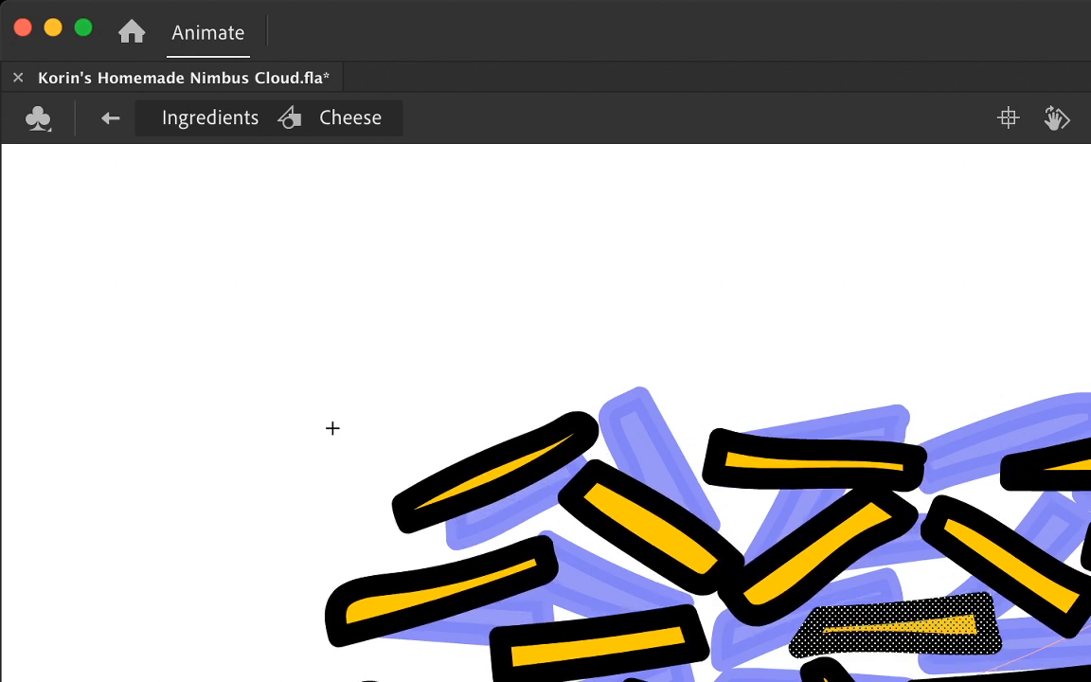
key("period")
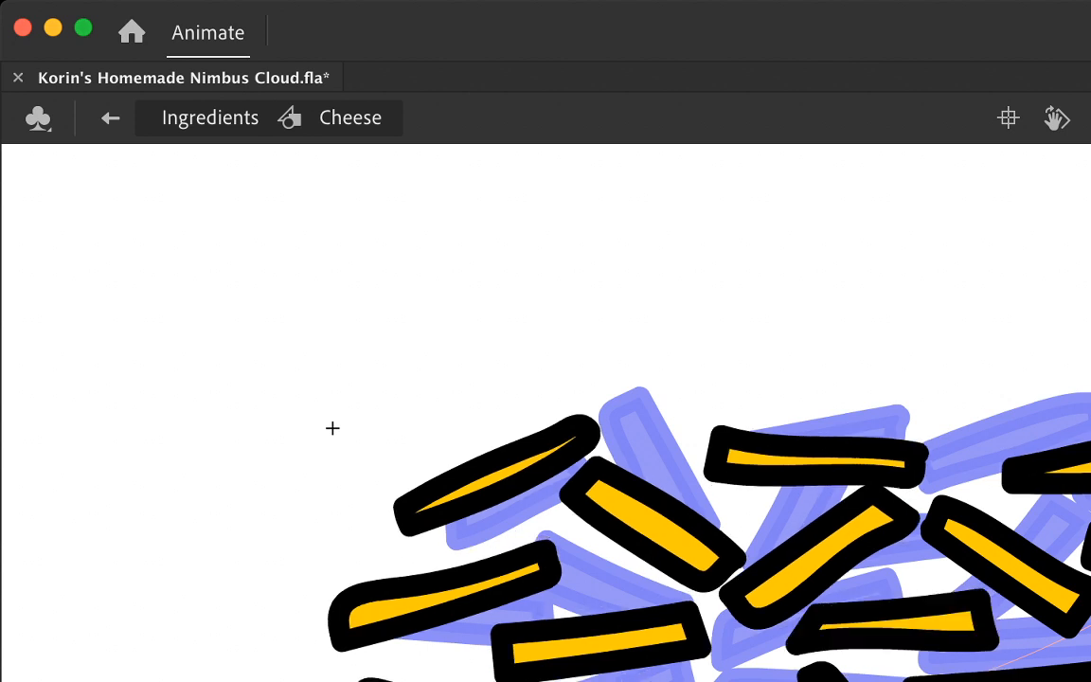
key("comma")
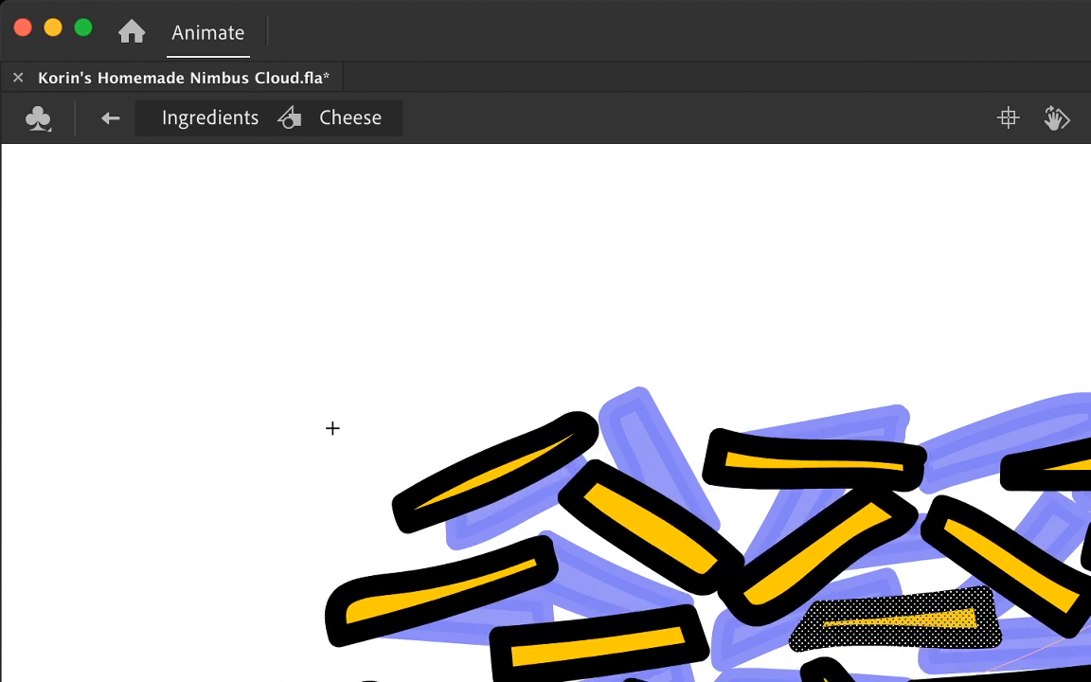
Step: Nudge the diagonal strand to the right of the steep central one slightly down and left, and compare it with the neighbouring frame
key("period")
key("period")
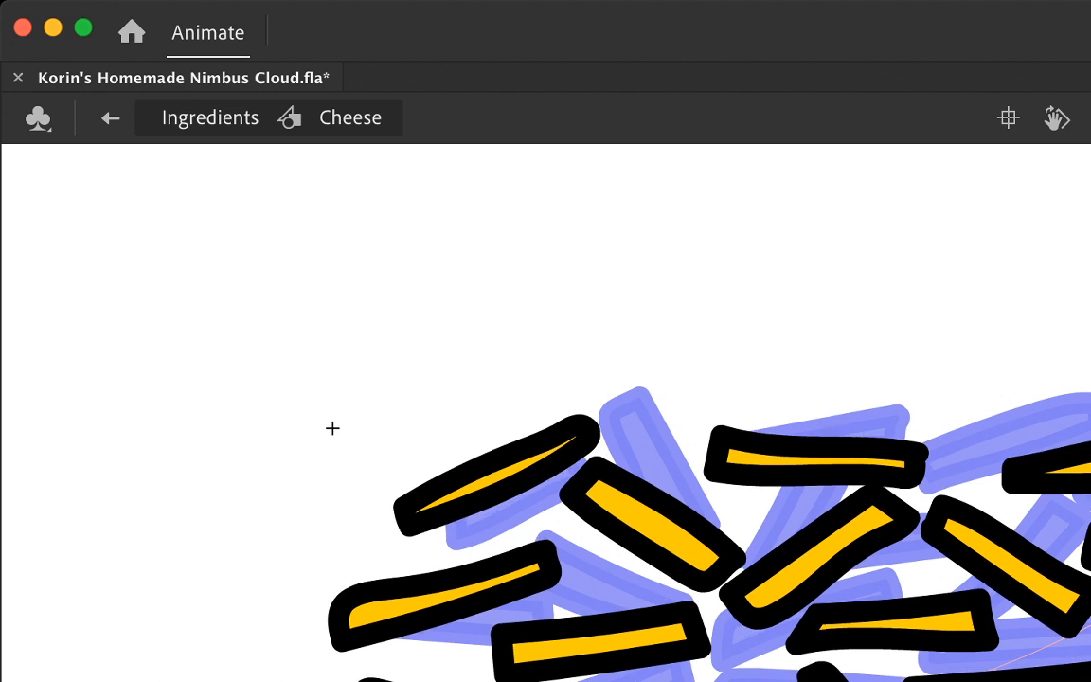
key("period")
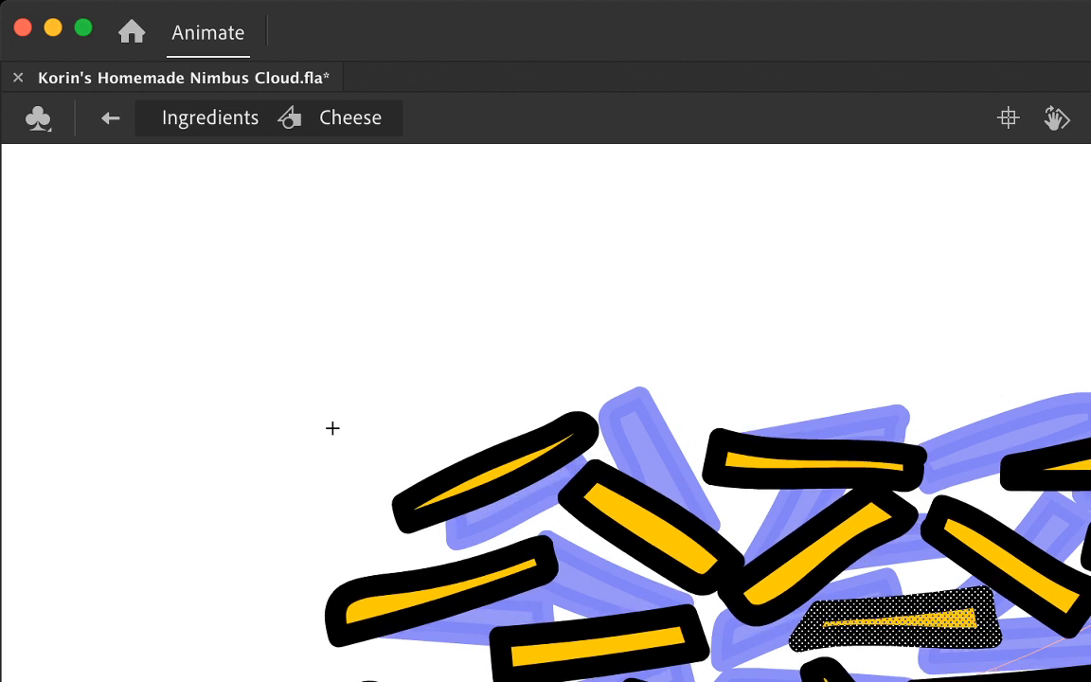
key("period")
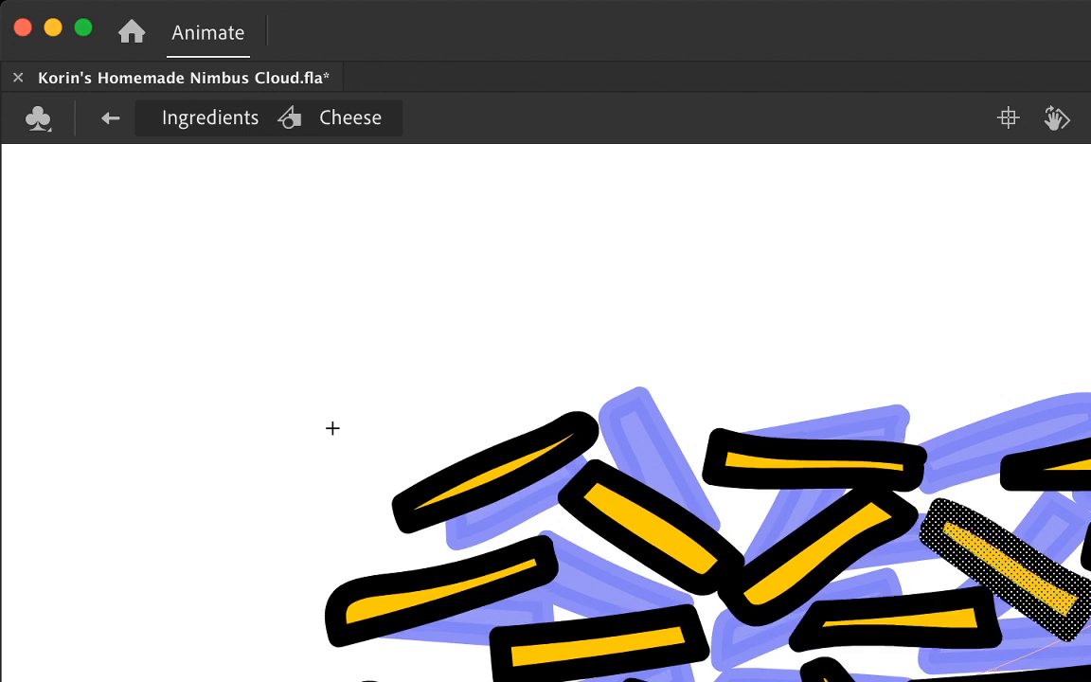
key("Down")
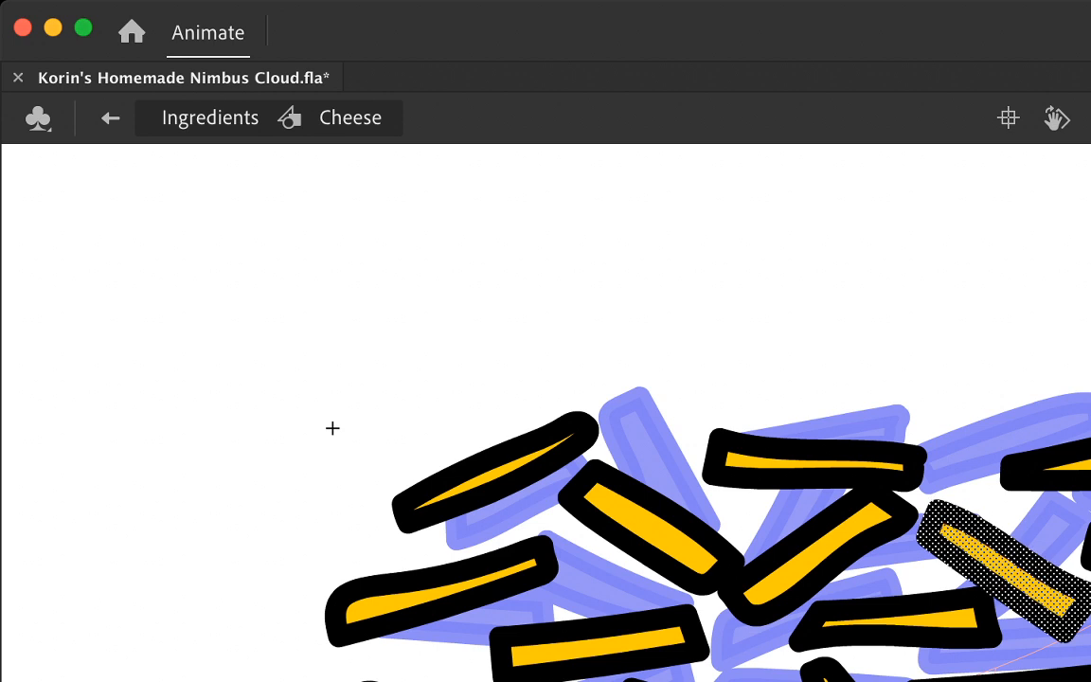
key("comma")
key("comma")
key("period")
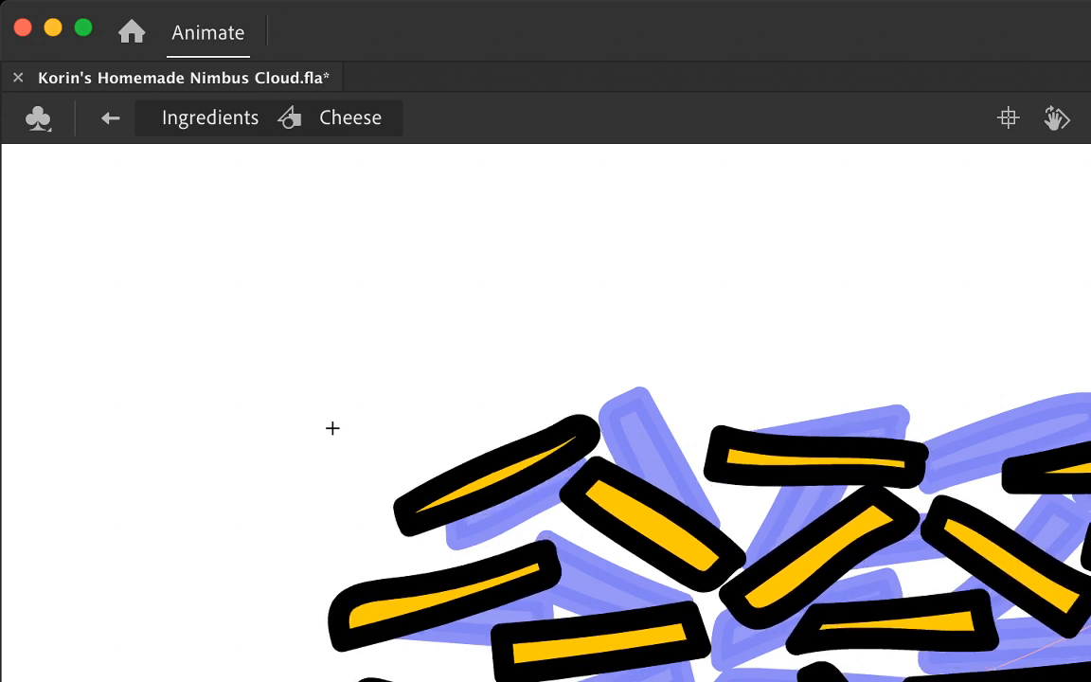
key("period")
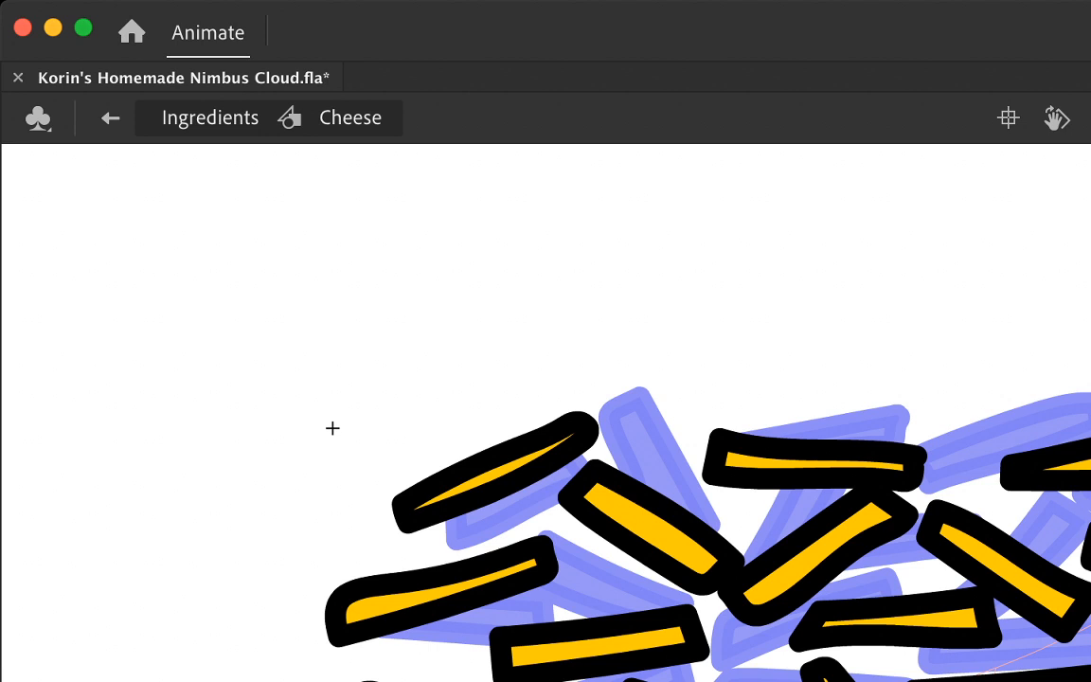
Step: Nudge the strand just beyond that diagonal strand slightly up and right, and compare it with neighbouring frames
left_click(1088, 547)
key("Up")
key("Up")
key("Right")
key("Up")
key("Up")
key("comma")
key("comma")
key("period")
key("period")
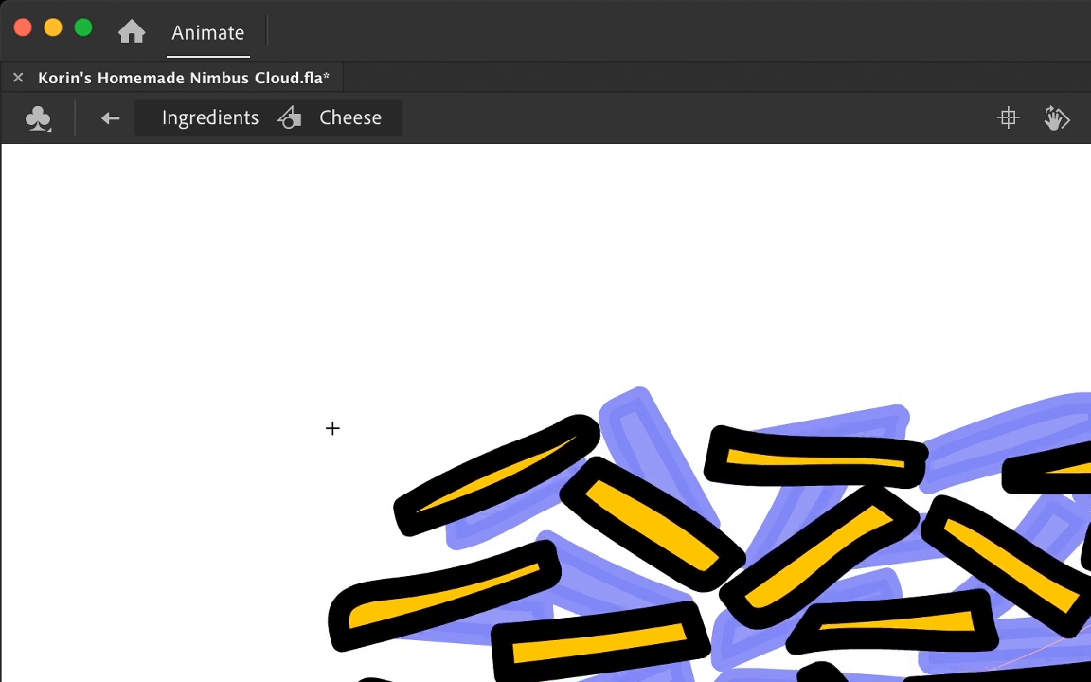
key("comma")
key("comma")
key("period")
key("period")
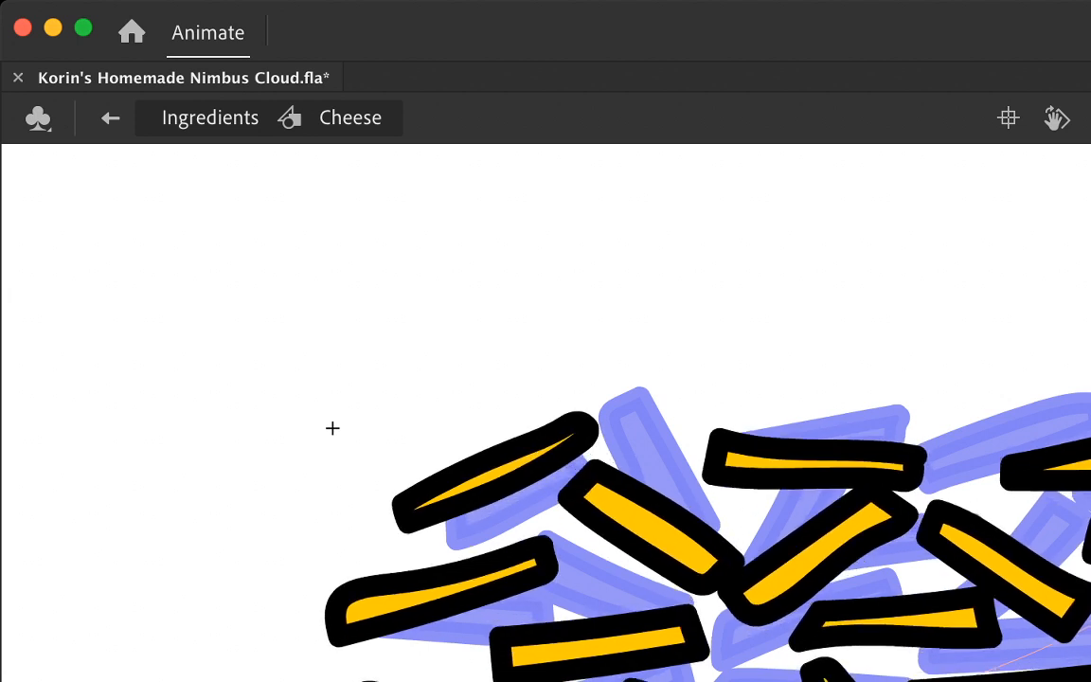
Step: Nudge the gently sloping strand at the pile's upper right slightly up and left
double_click(1078, 463)
key("Up")
key("Up")
key("Left")
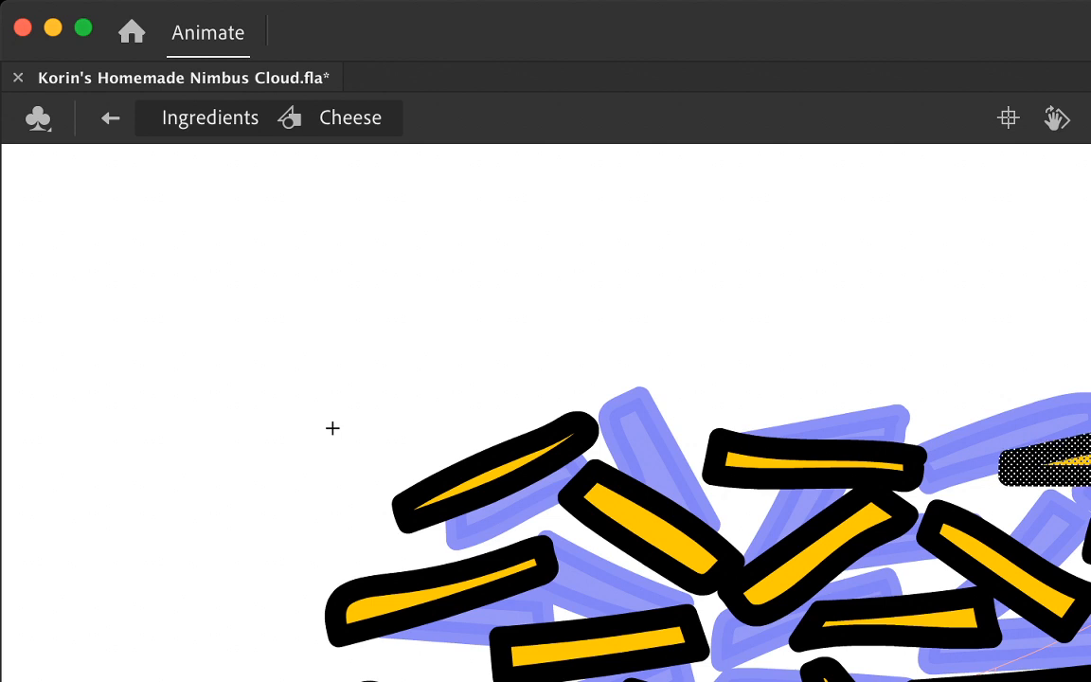
key("Escape")
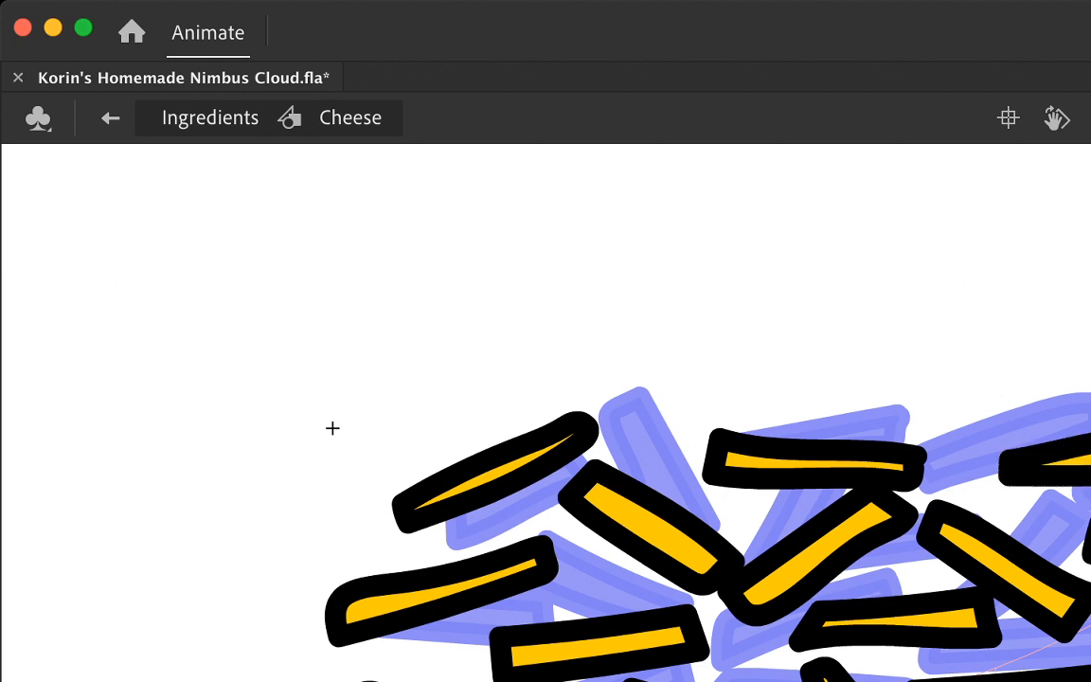
Step: Flip back and forth between the frames to examine the movement of the upper-right strands
key("comma")
key("comma")
key("period")
key("period")
key("comma")
key("period")
key("comma")
key("comma")
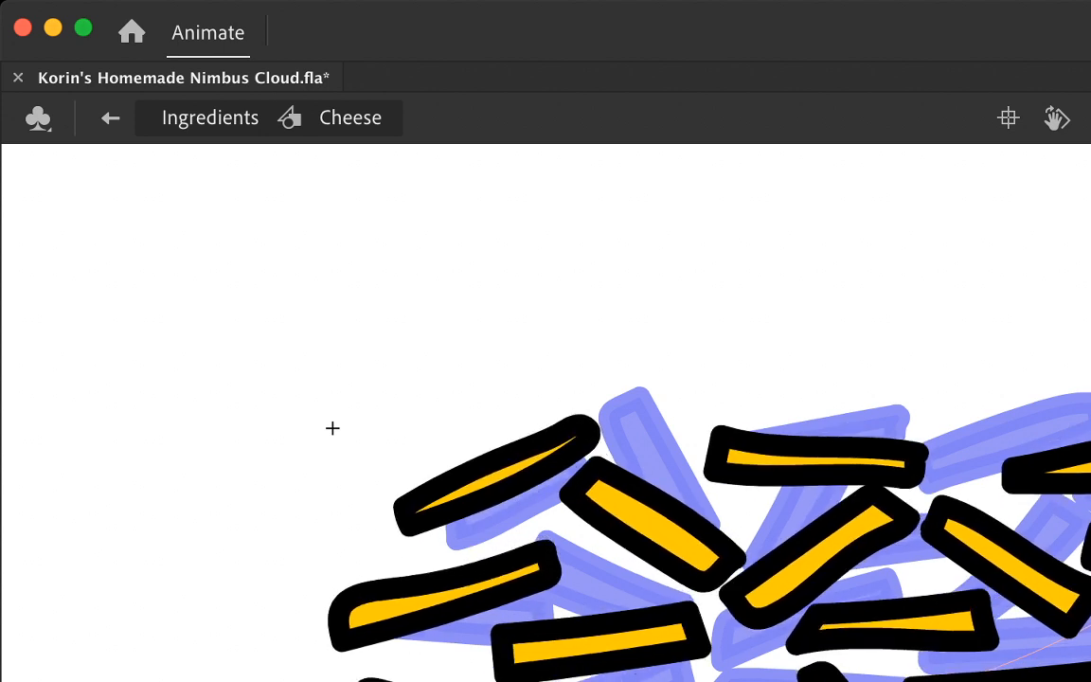
Step: Leave the Cheese symbol and play back the cheese animation in the scene
double_click(332, 428)
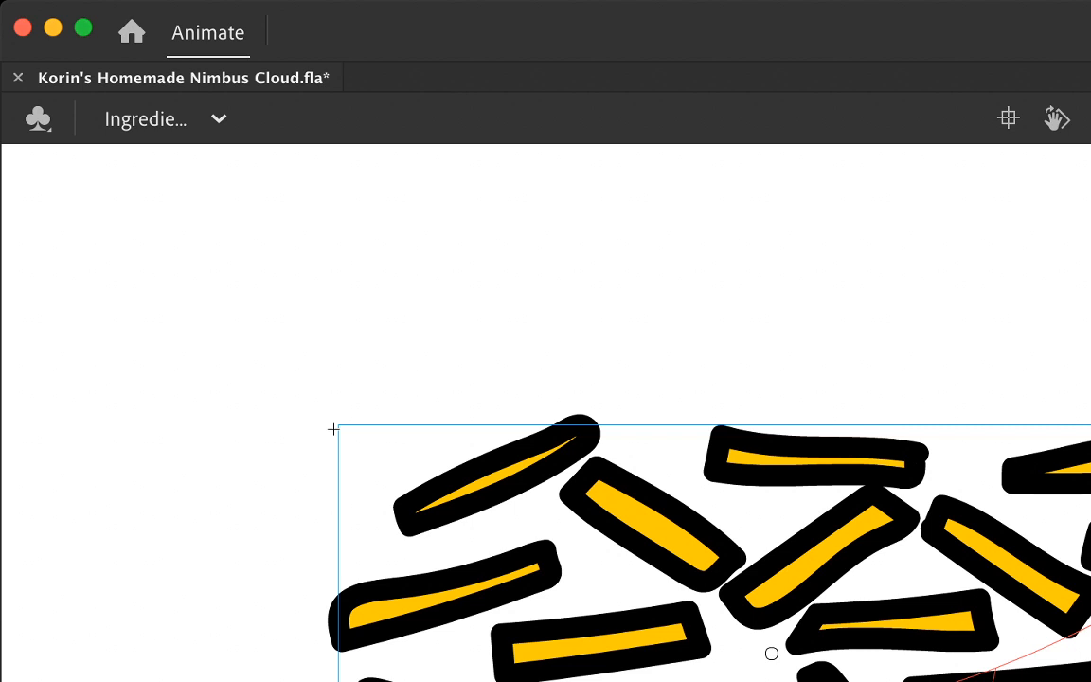
key("Return")
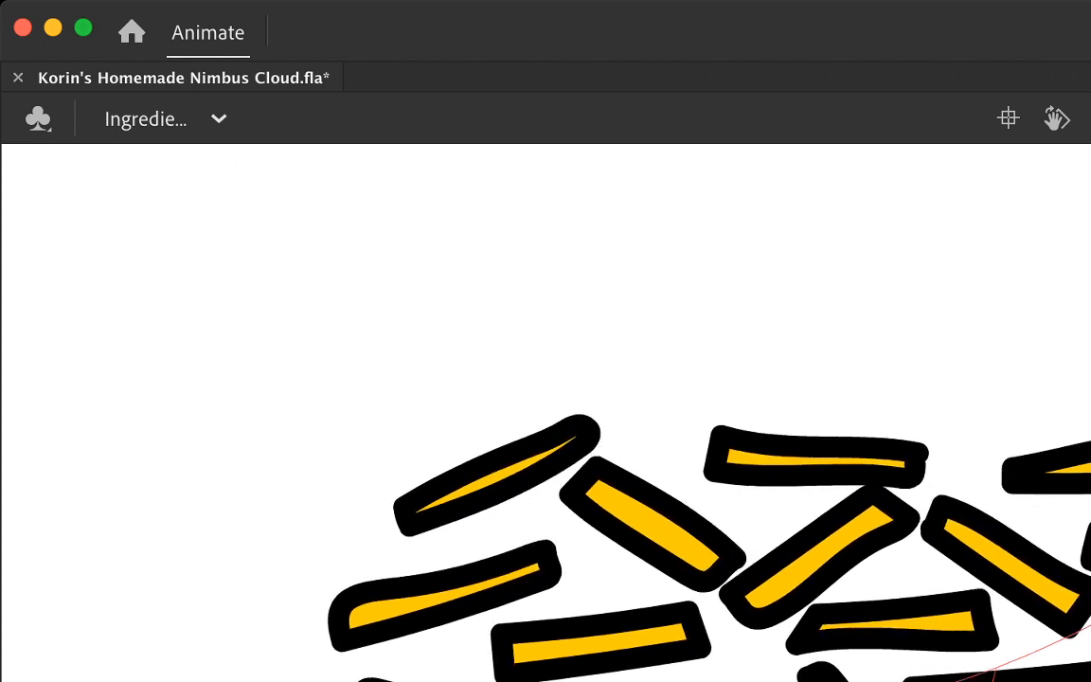
key("Return")
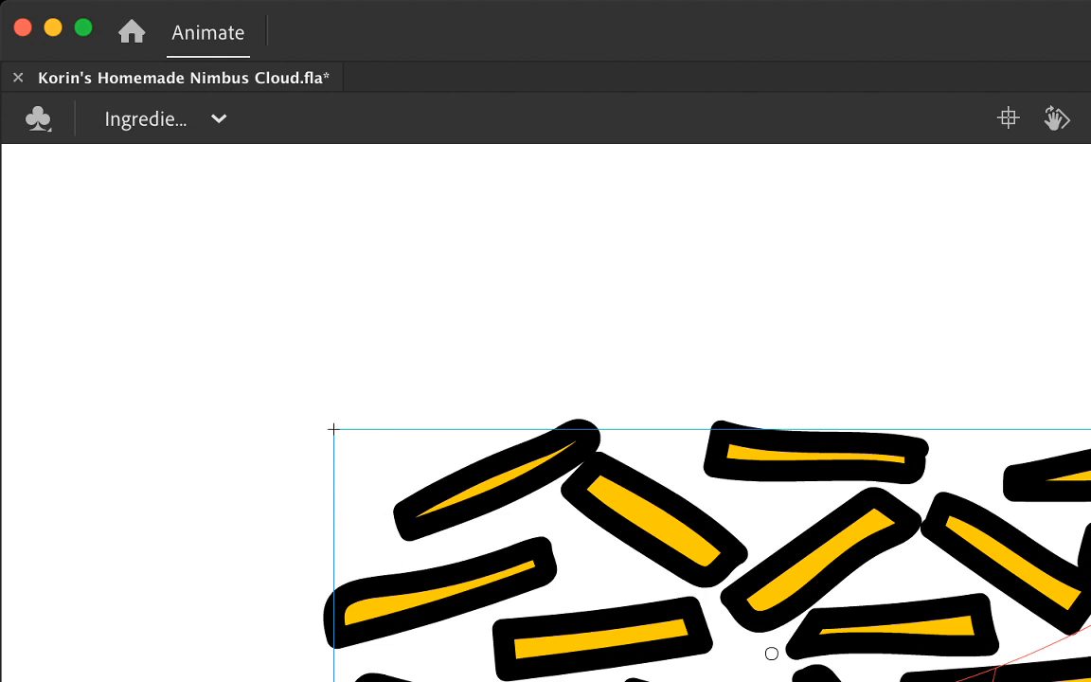
Step: Reopen the Cheese symbol and nudge the nearly flat rectangular strand beneath the thick diagonal one slightly up on the middle frame
double_click(891, 629)
double_click(602, 640)
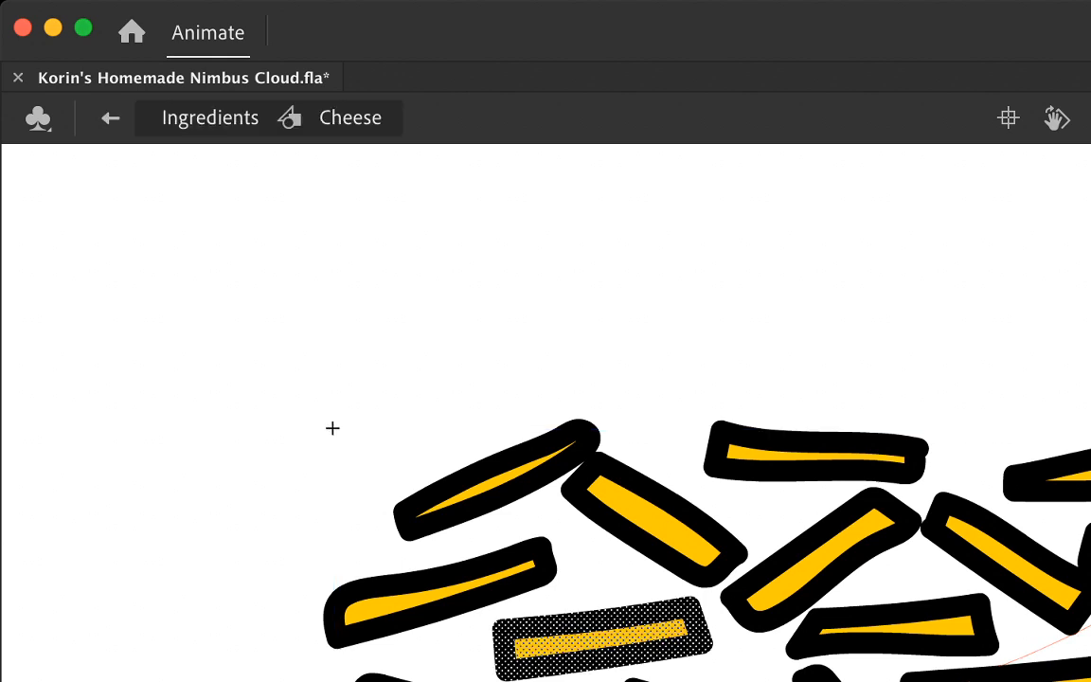
key("super+a")
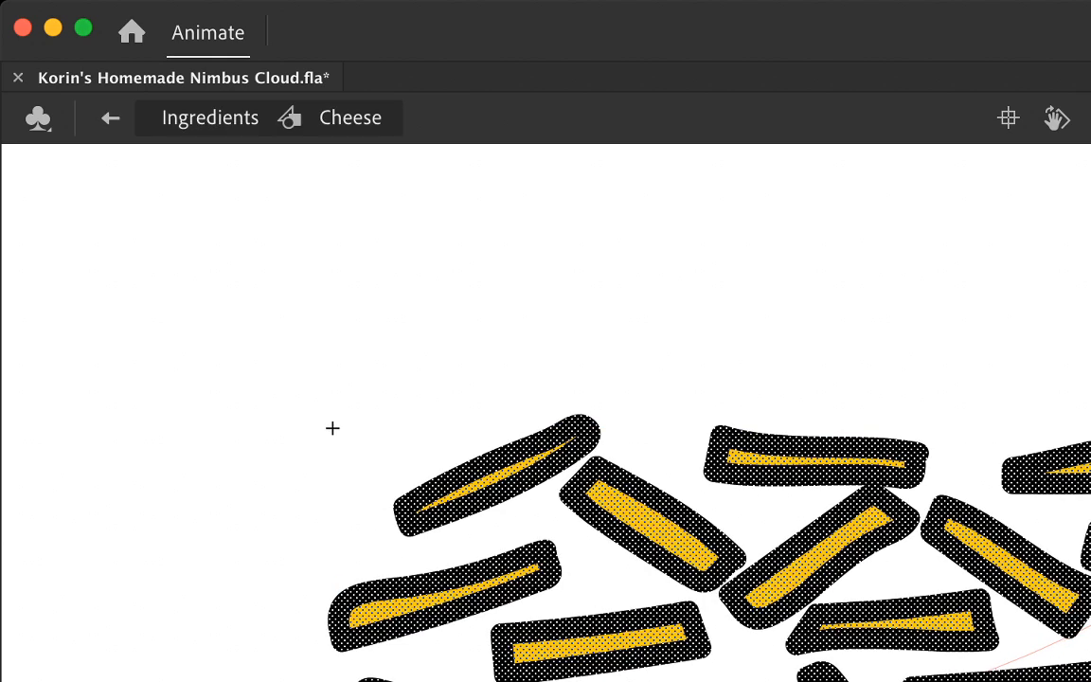
key("Escape")
double_click(600, 644)
key("Up")
key("Up")
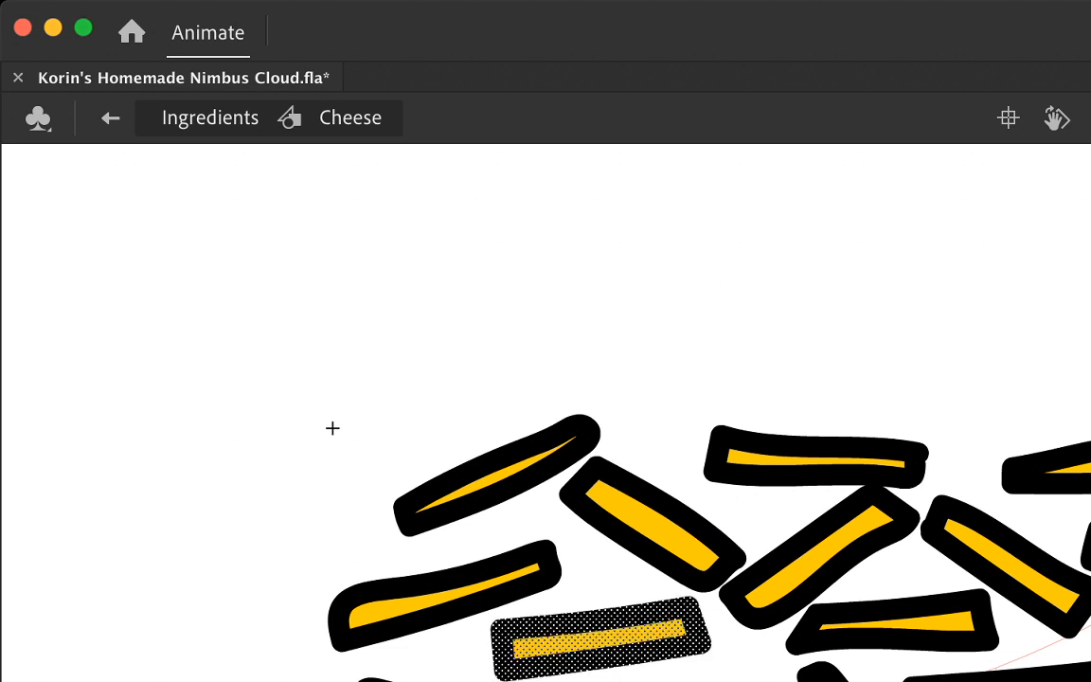
key("Up")
key("Up")
key("Escape")
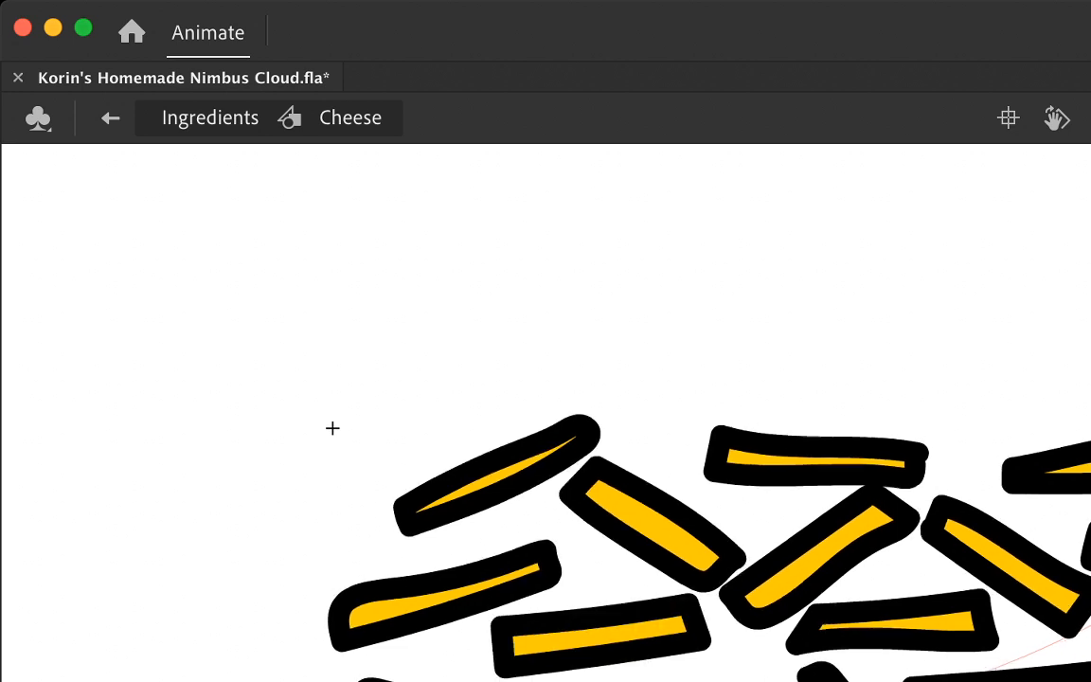
Step: Nudge the same rectangular strand up on the following frame and compare it with the neighbouring frames
key("super+a")
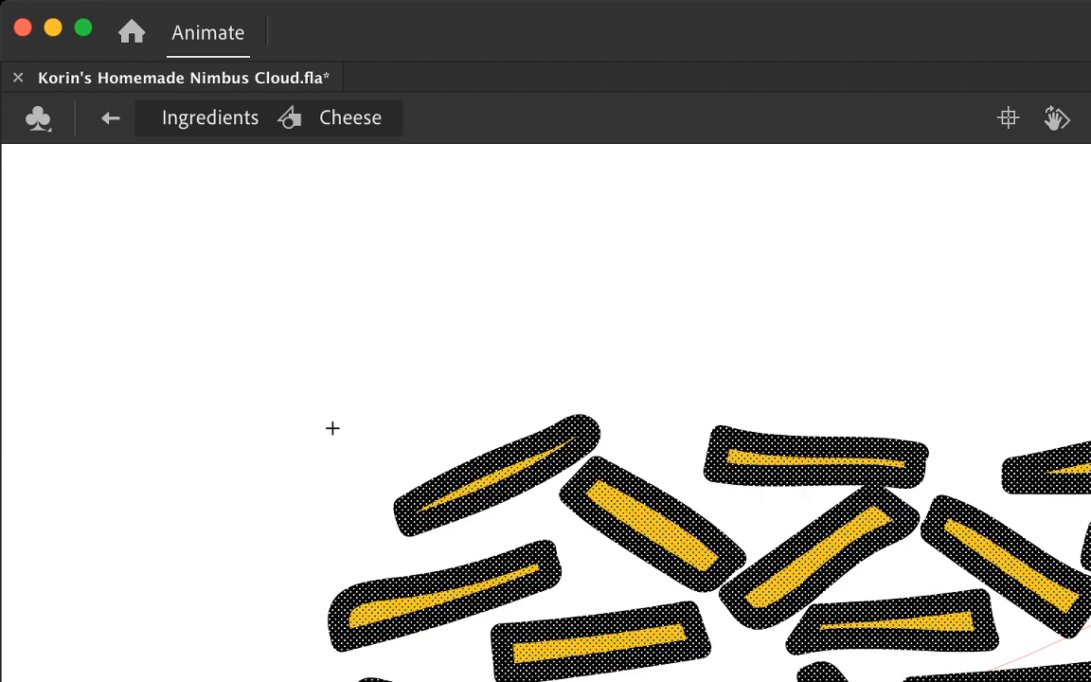
key("period")
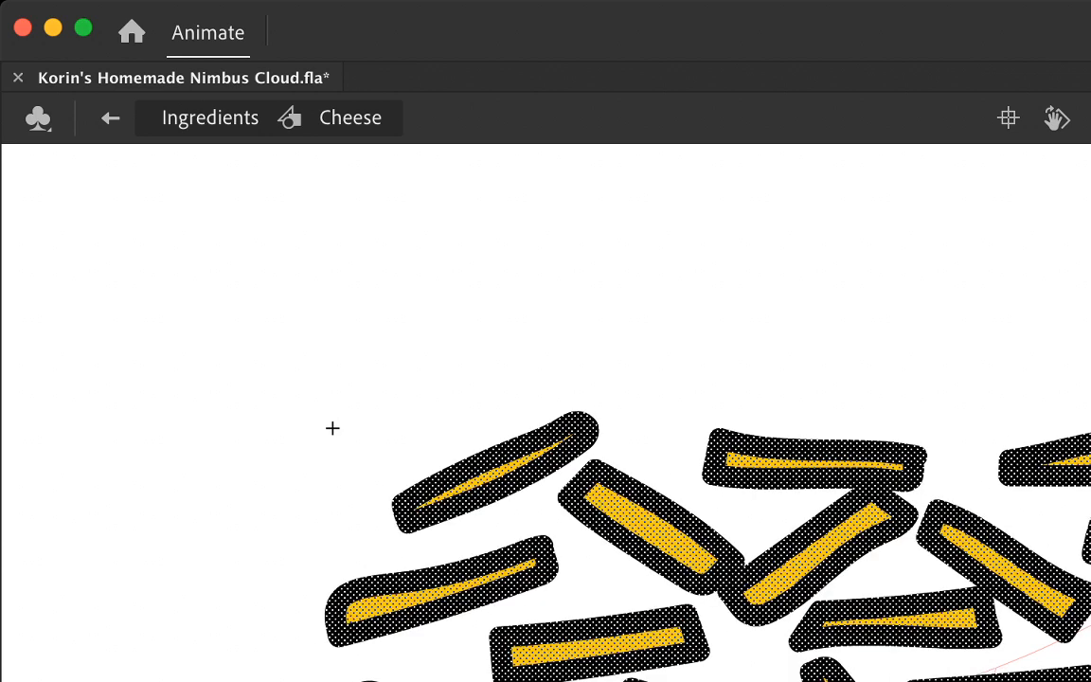
key("super+shift+a")
double_click(598, 647)
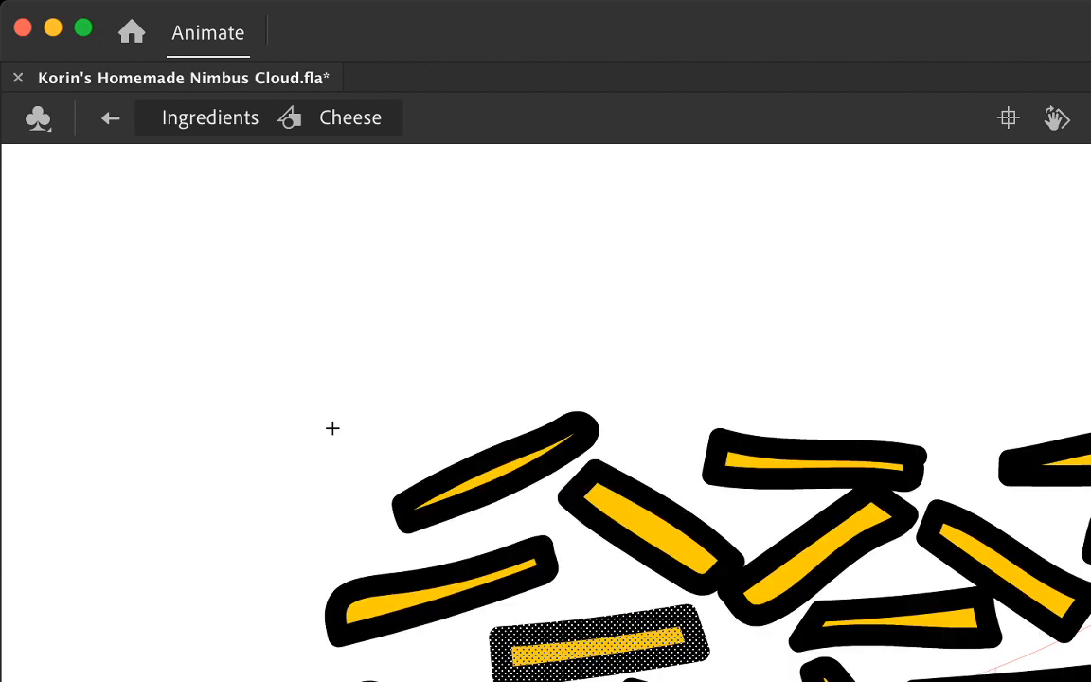
key("Up")
key("Up")
key("Up")
key("Up")
key("Up")
key("Up")
key("Up")
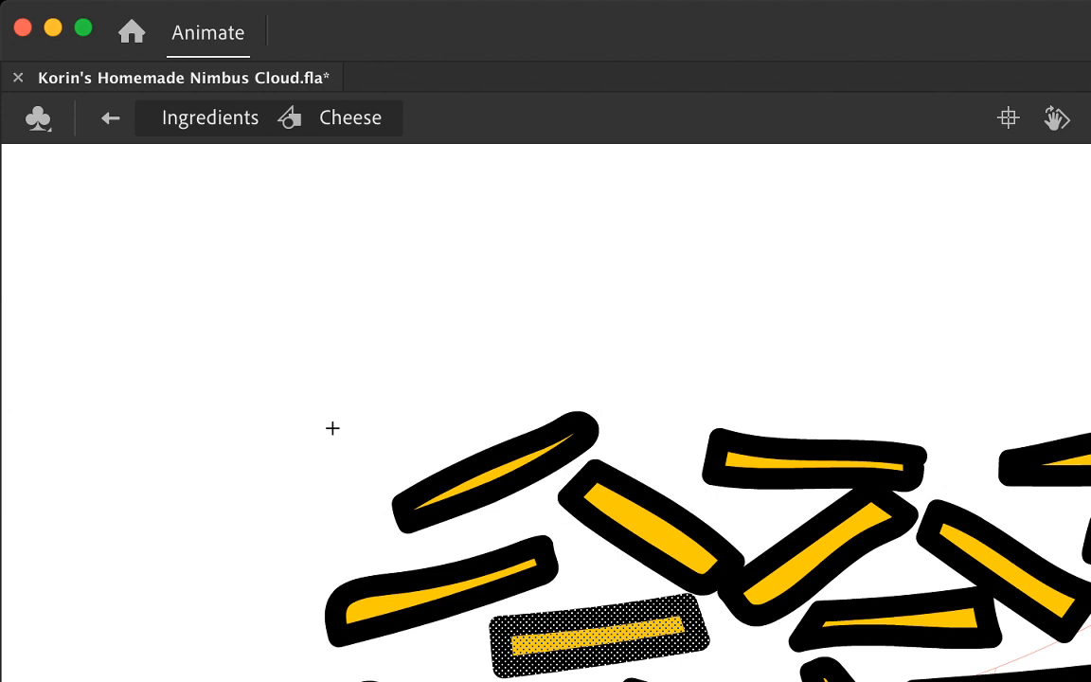
key("super+shift+a")
key("comma")
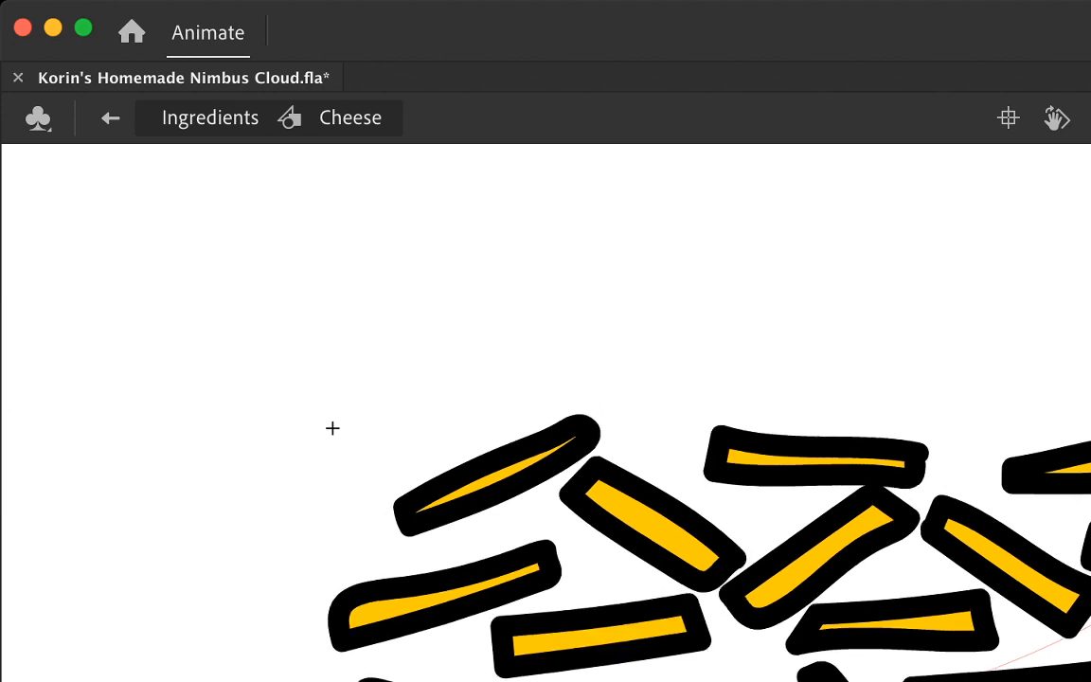
key("comma")
key("period")
key("comma")
key("period")
key("comma")
Step: Move the rectangular strand further up and slightly left on the last frame, and check it against the earlier frames
double_click(599, 636)
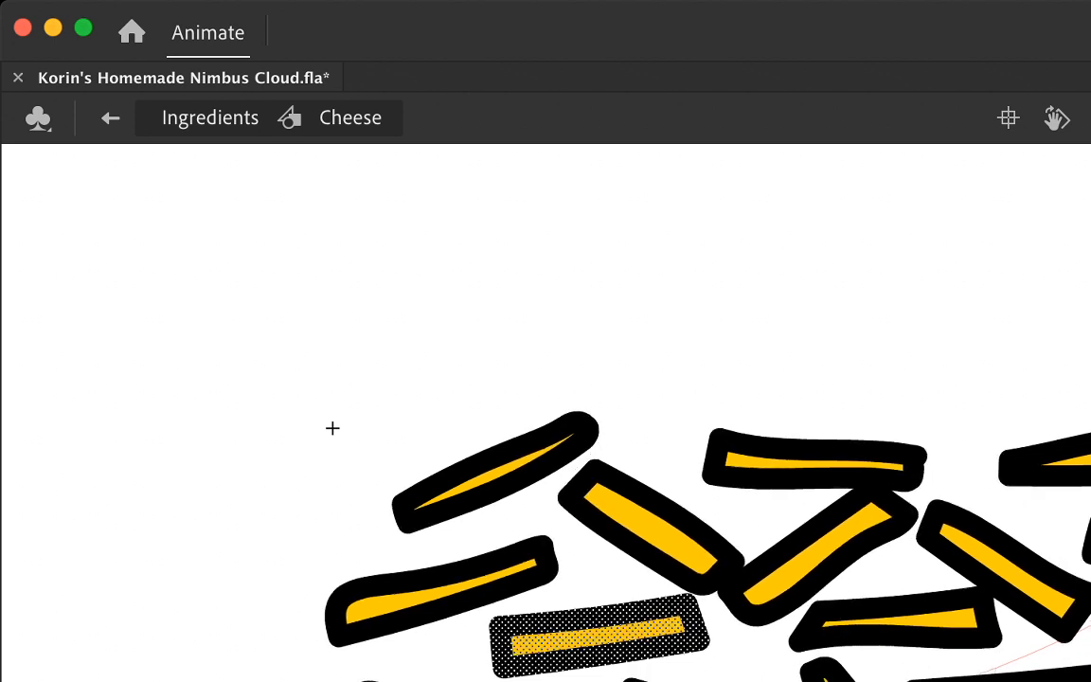
key("Up")
key("Up")
key("Up")
key("Left")
key("Up")
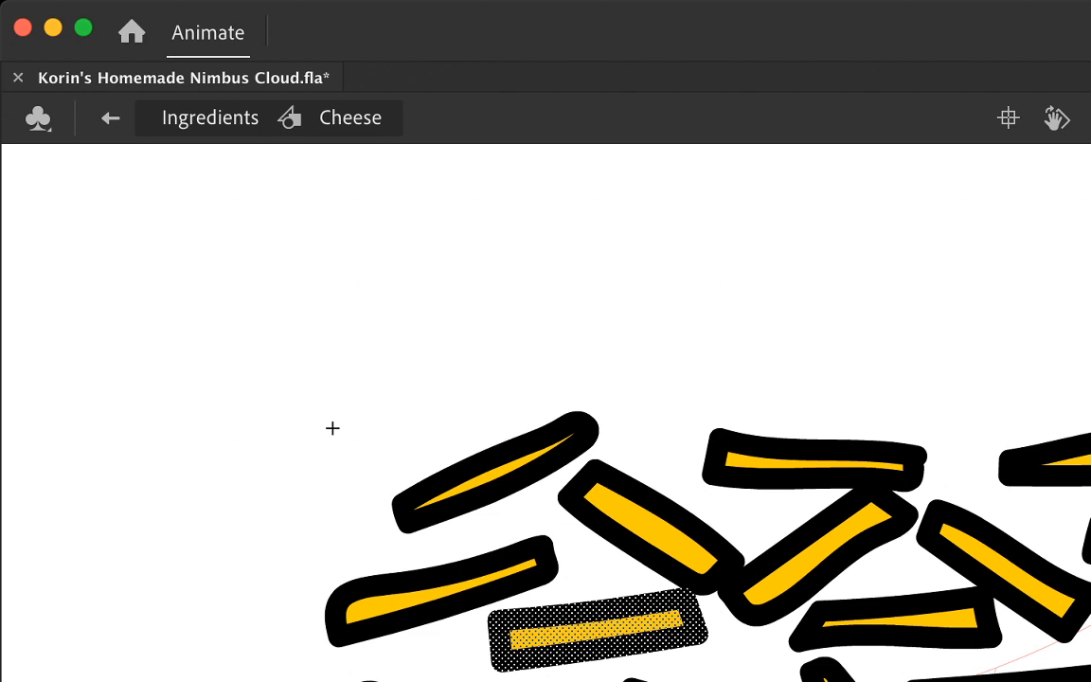
key("period")
key("period")
key("comma")
key("comma")
key("period")
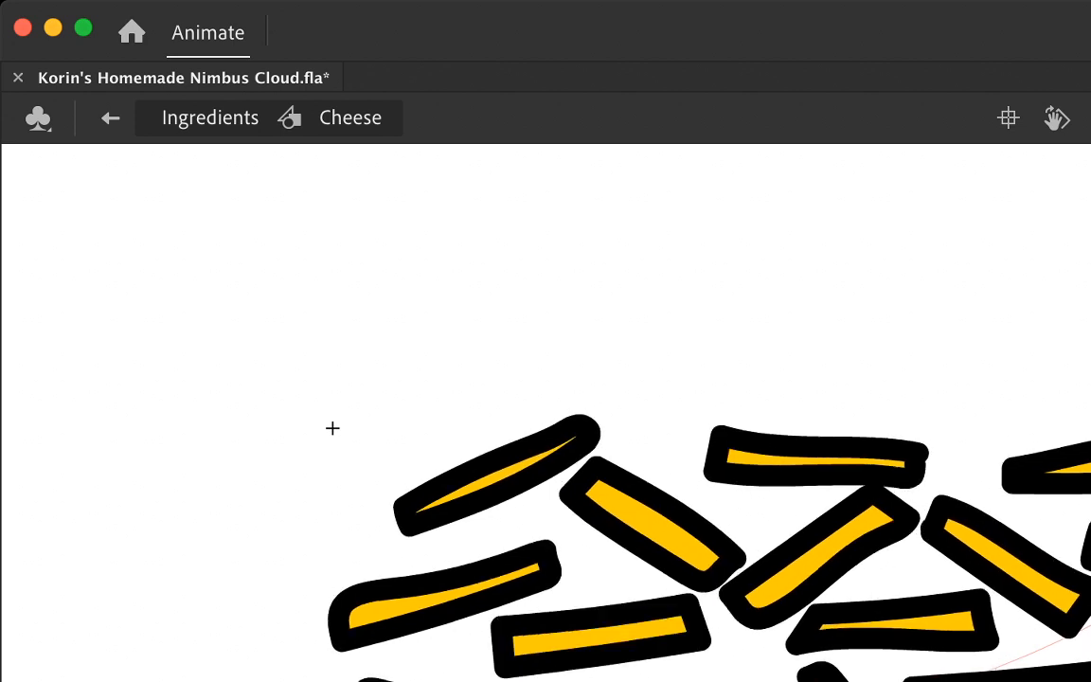
key("comma")
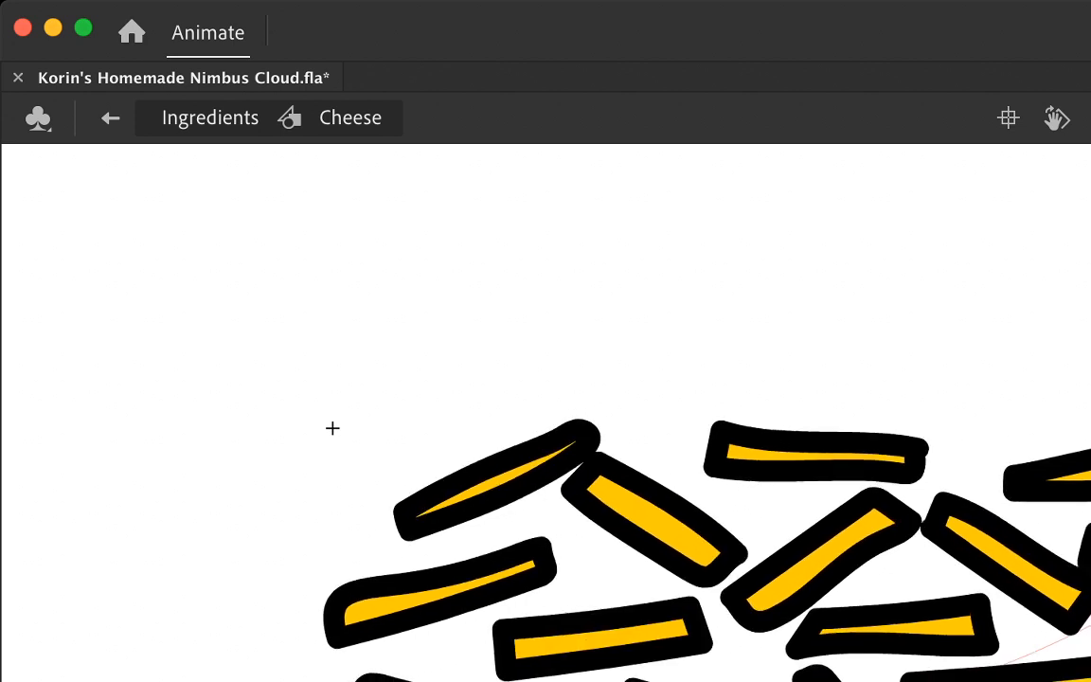
Step: Leave the Cheese symbol and step through the scene's frames to examine the tongs dropping cheese onto the plate
key("ctrl+e")
key("comma")
key("period")
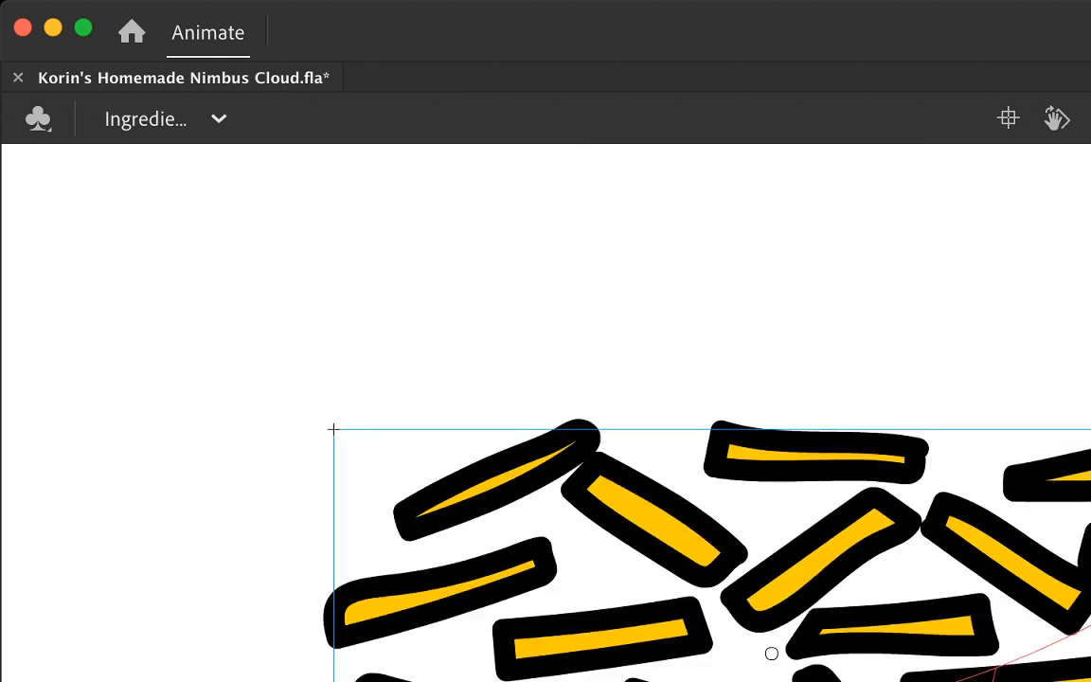
key("period")
key("period")
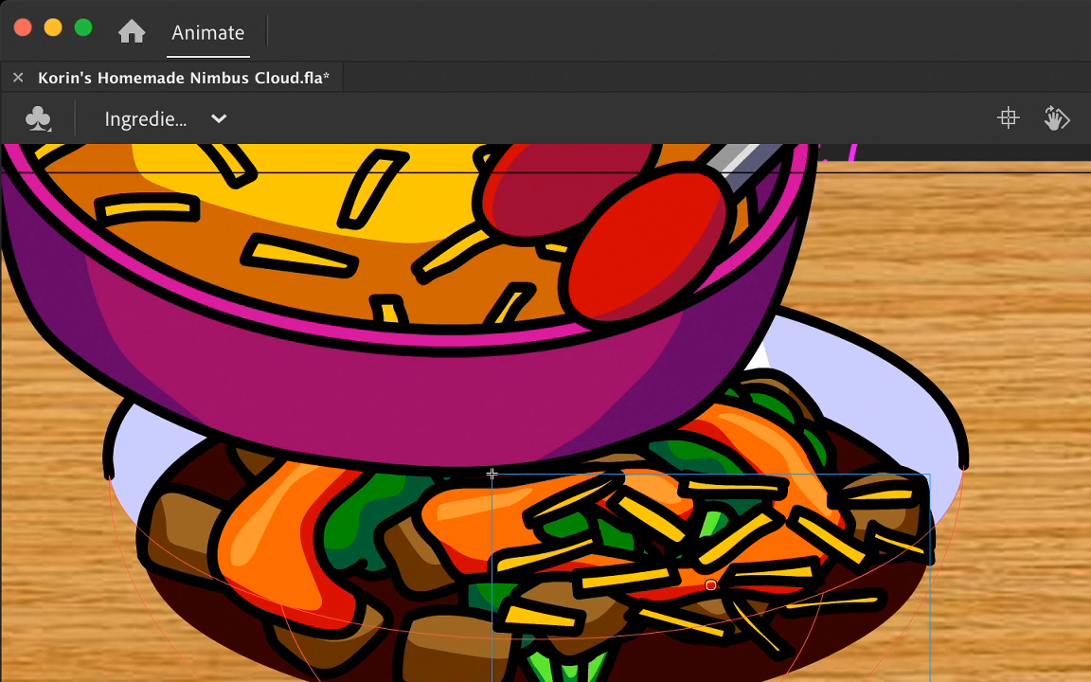
key("comma")
key("comma")
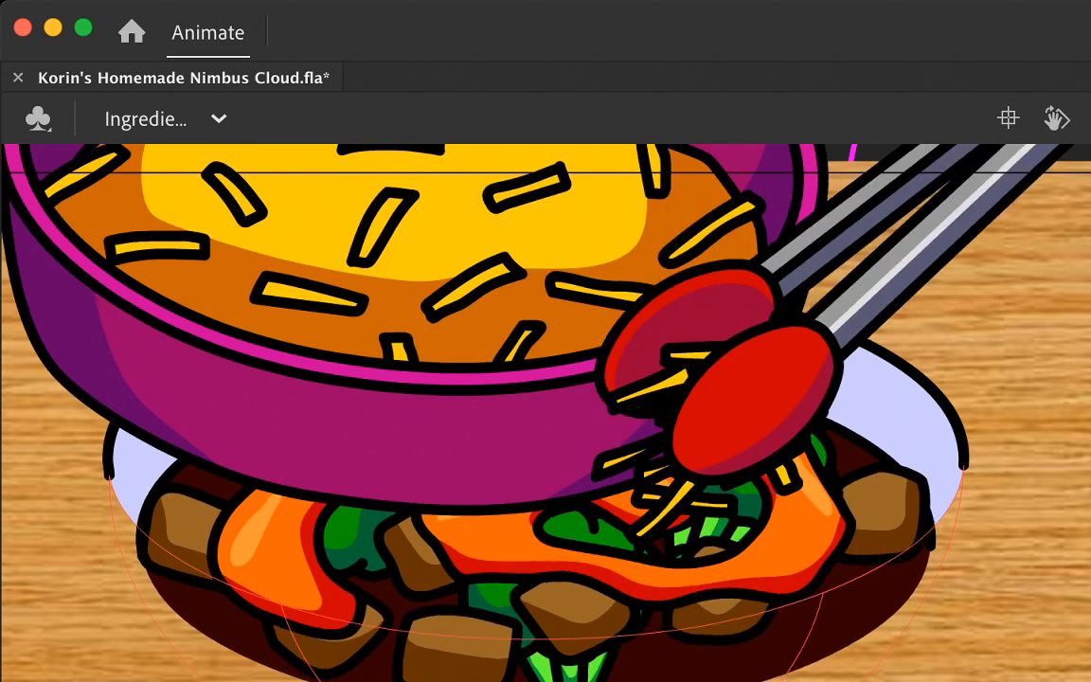
key("period")
key("period")
key("period")
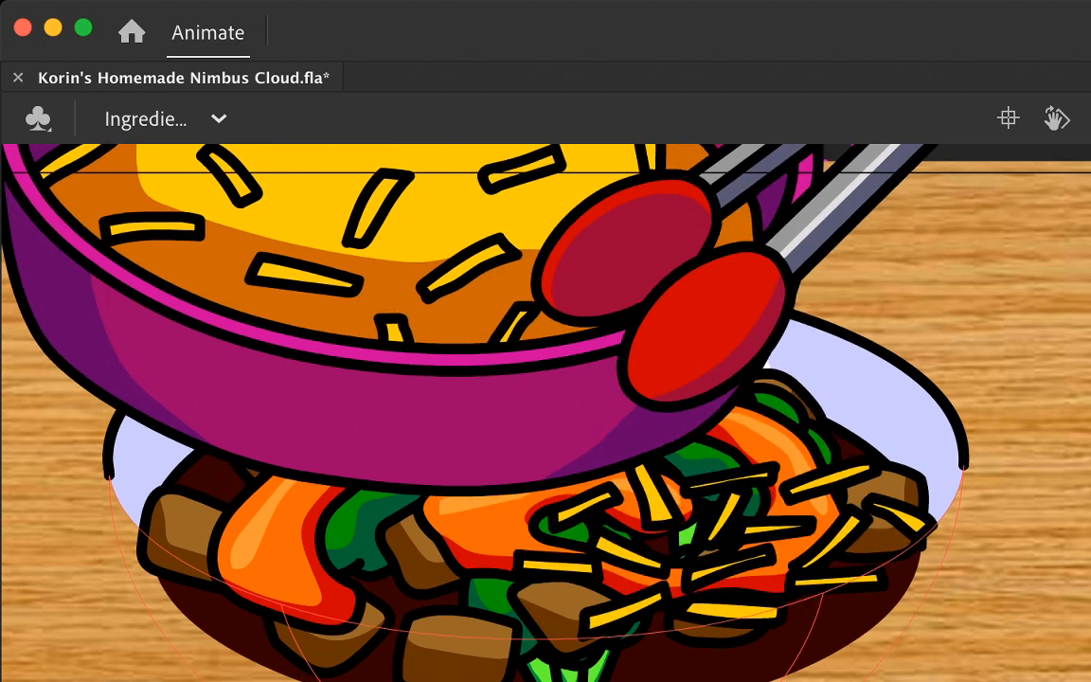
Step: Copy the first dropped cheese pile into the frame showing the second pile, keeping its position on the plate
key("period")
key("period")
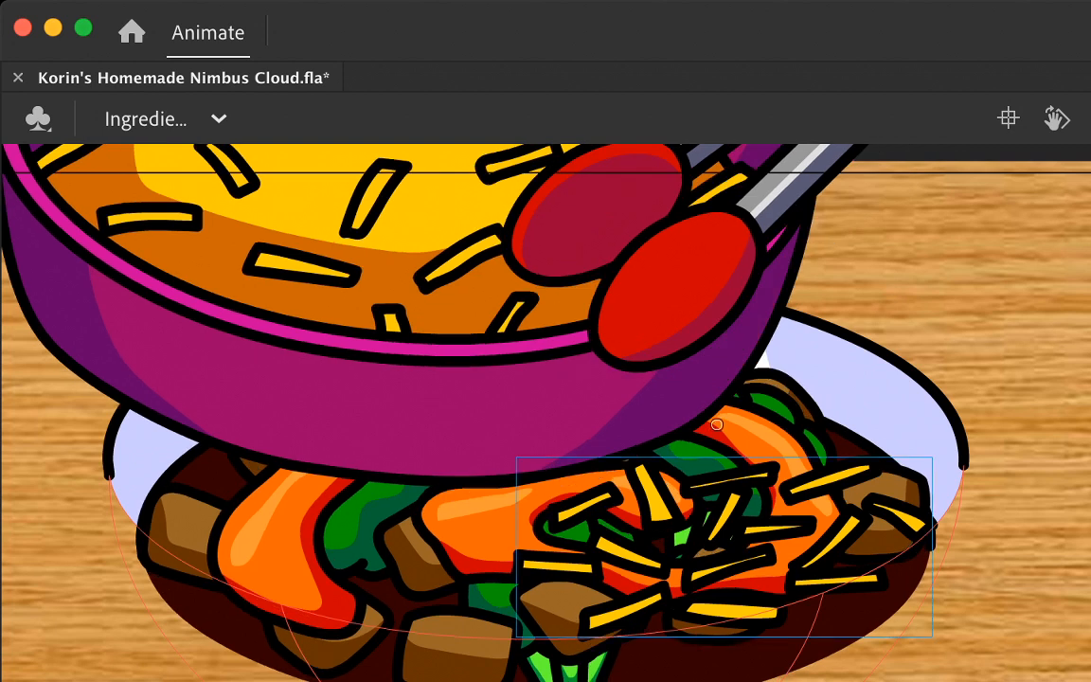
key("comma")
key("comma")
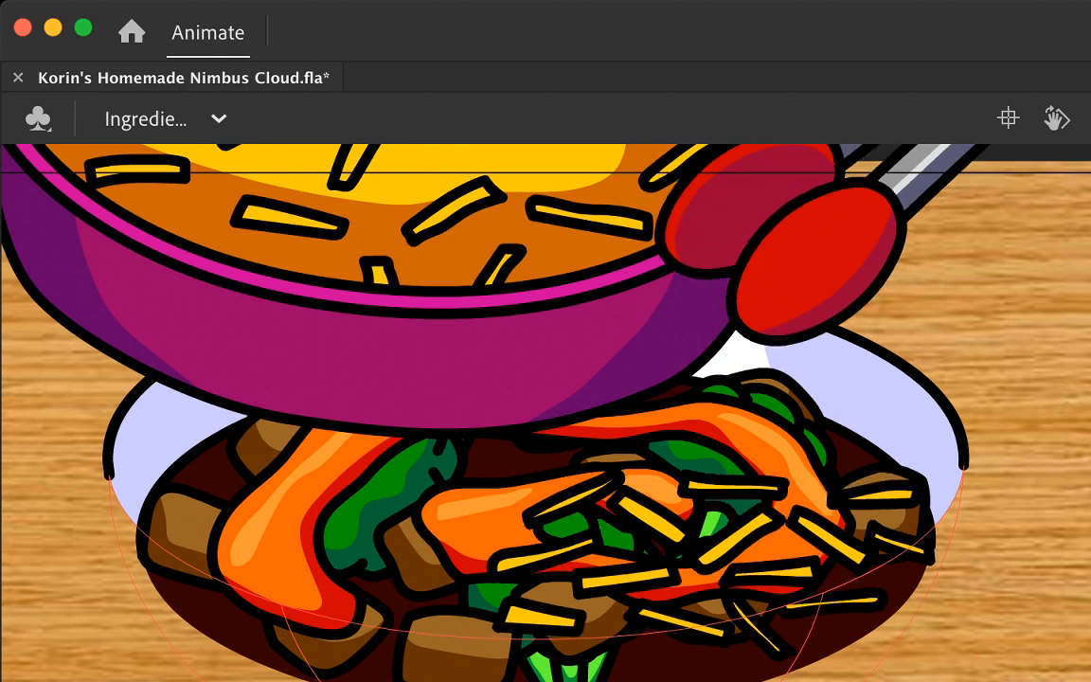
key("period")
key("period")
key("period")
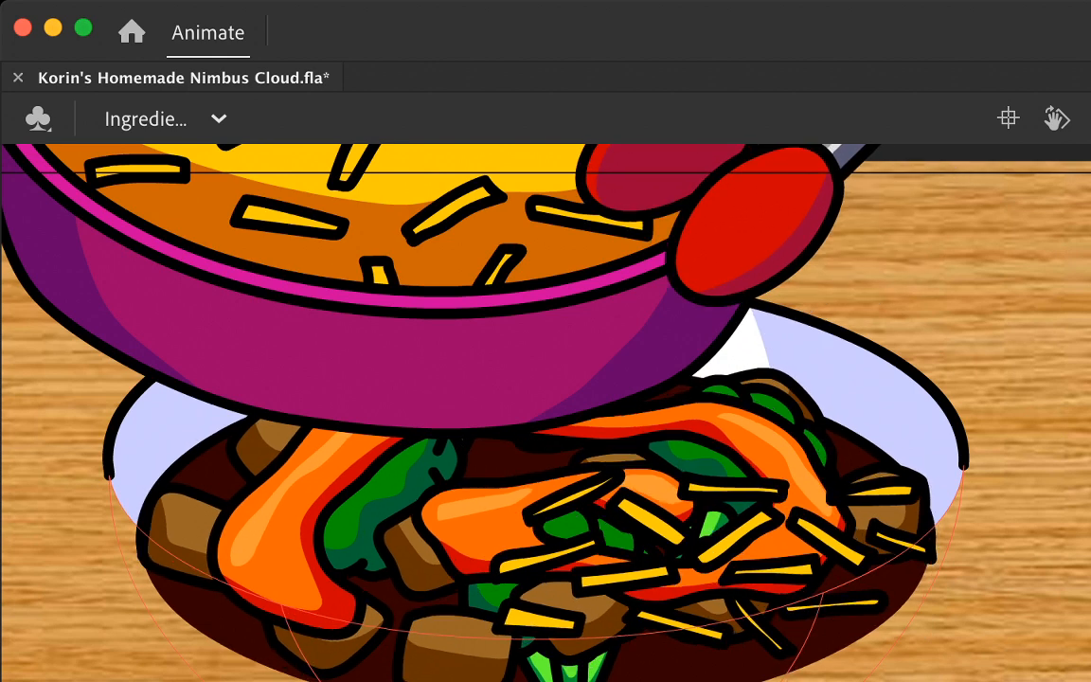
key("period")
key("period")
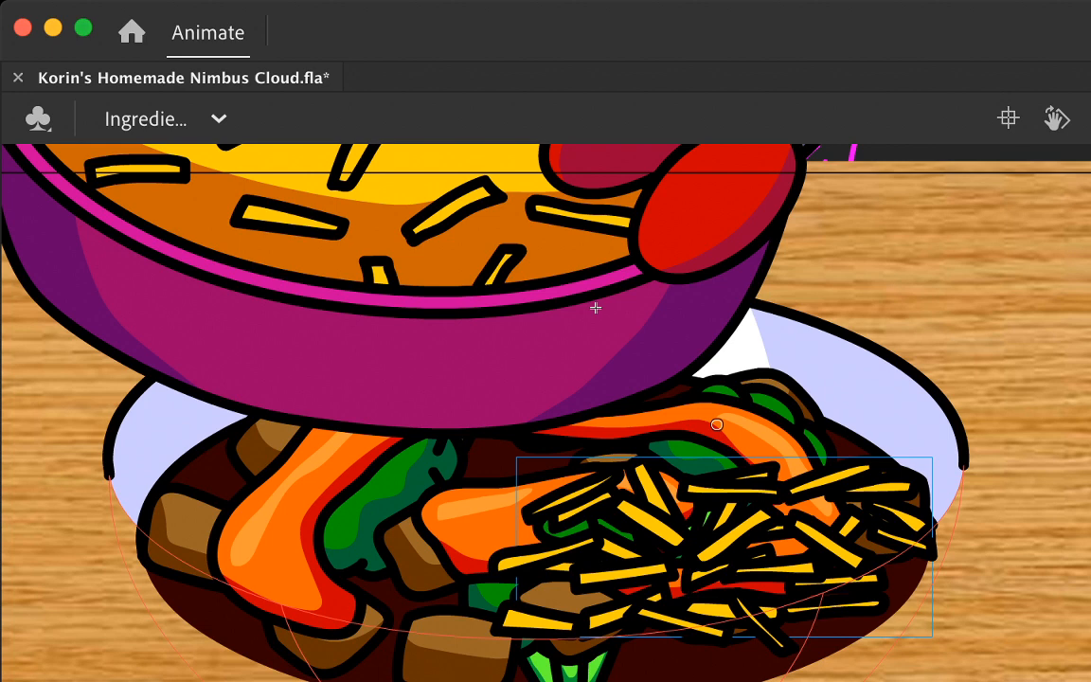
Step: Position the second scattered cheese pile across its falling frames, shifting it down and slightly left onto the food, and play back the drop
key("comma")
left_click_drag(717, 425, 760, 290)
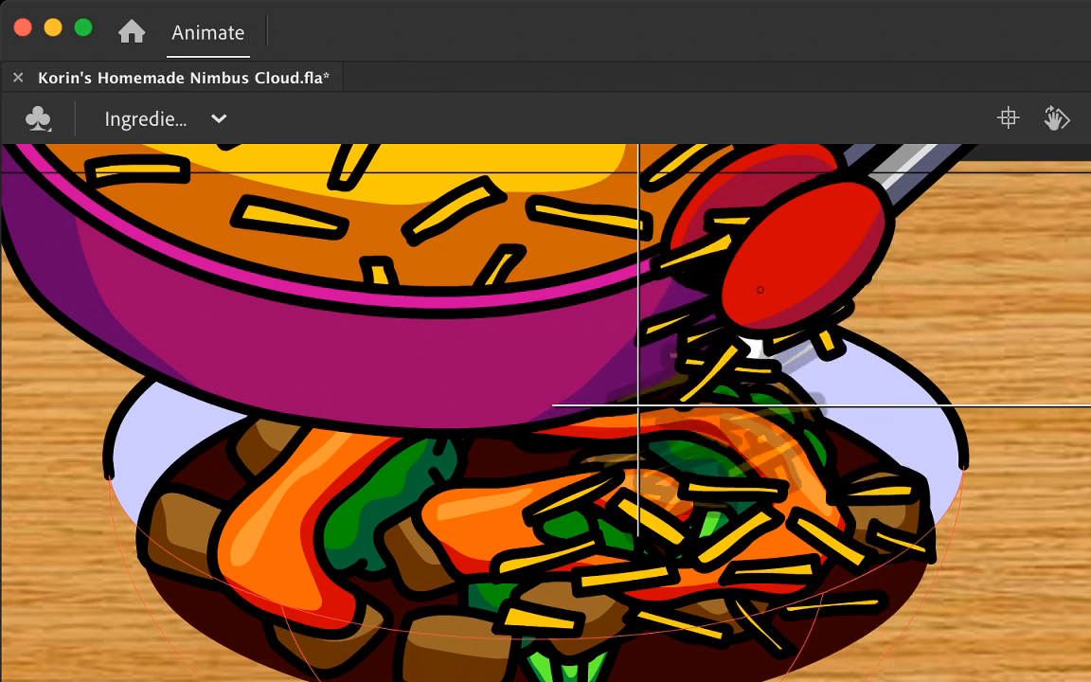
key("Return")
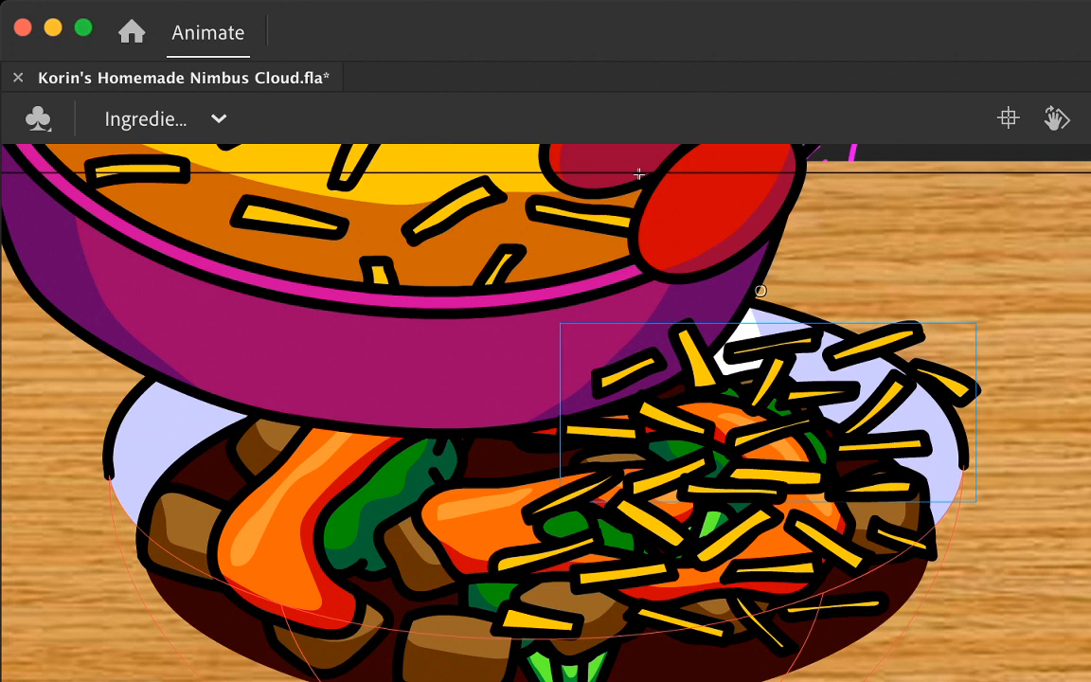
left_click_drag(878, 410, 826, 487)
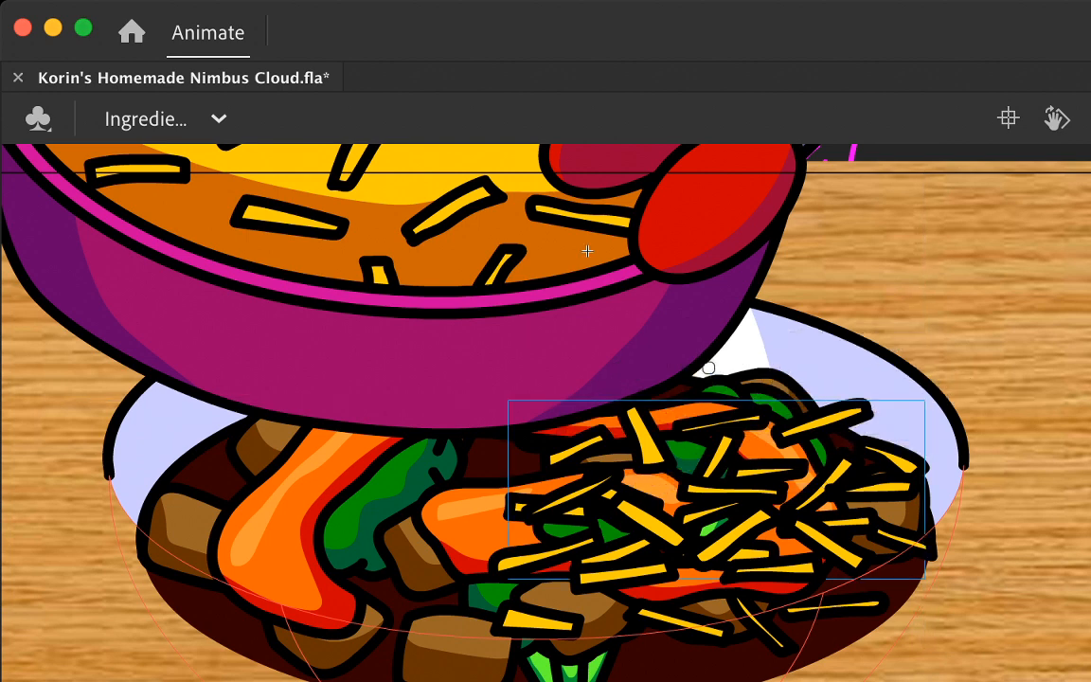
key("Return")
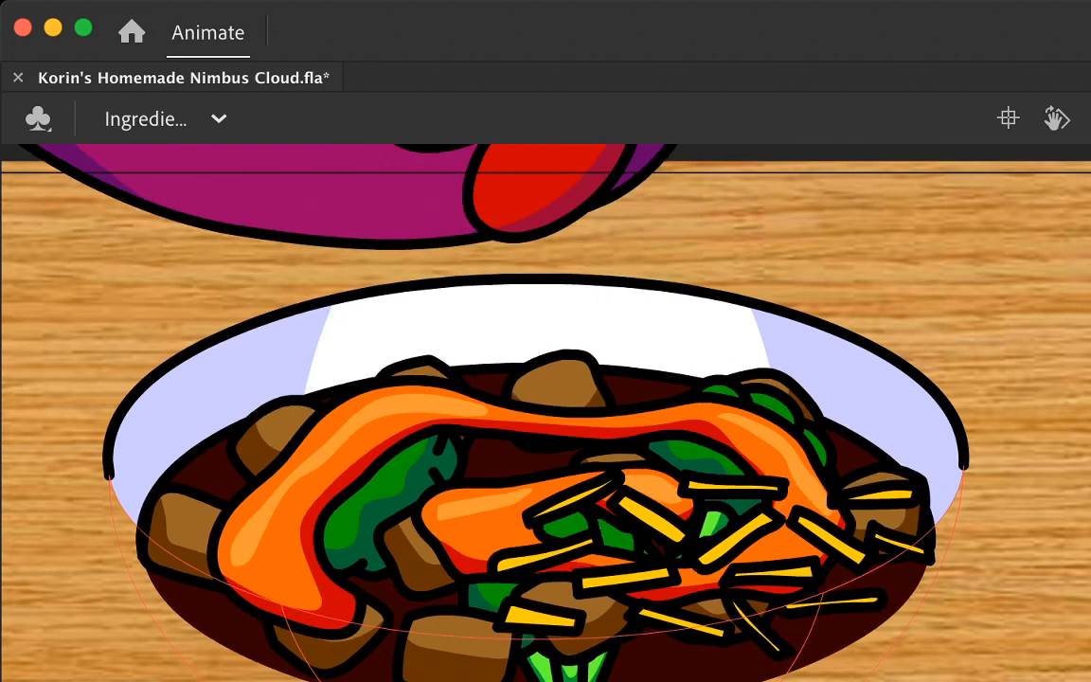
Step: Paste the falling cheese clump in place for the next drop, move it up and left between the tongs, and play it back
key("super+shift+v")
scroll(545, 413, "up", 3)
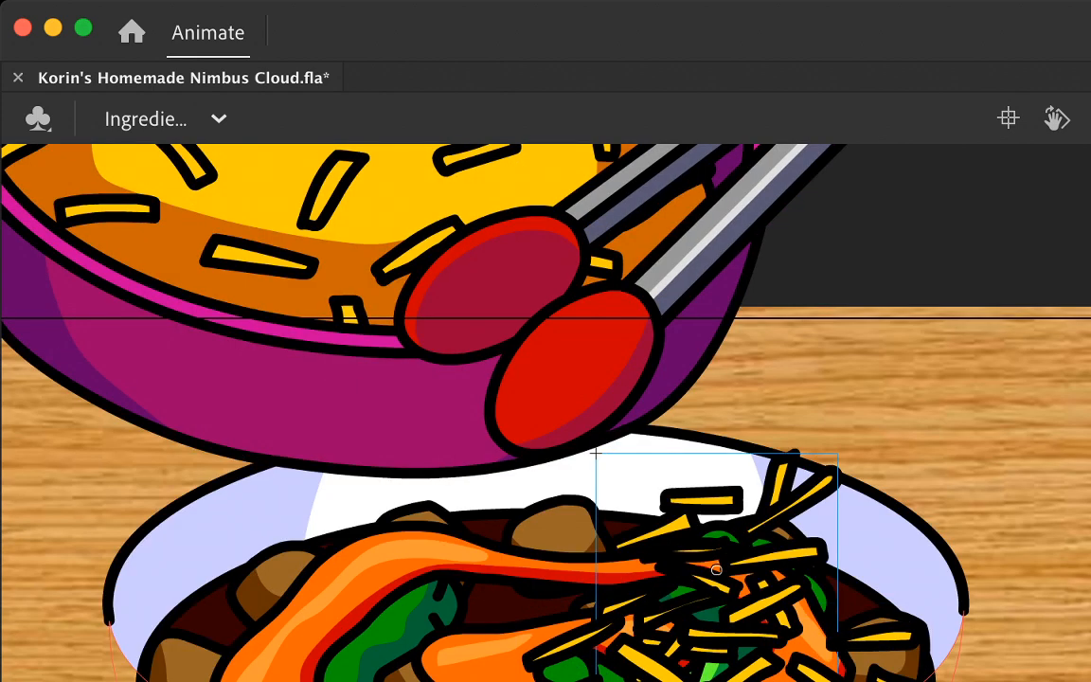
left_click_drag(759, 499, 622, 394)
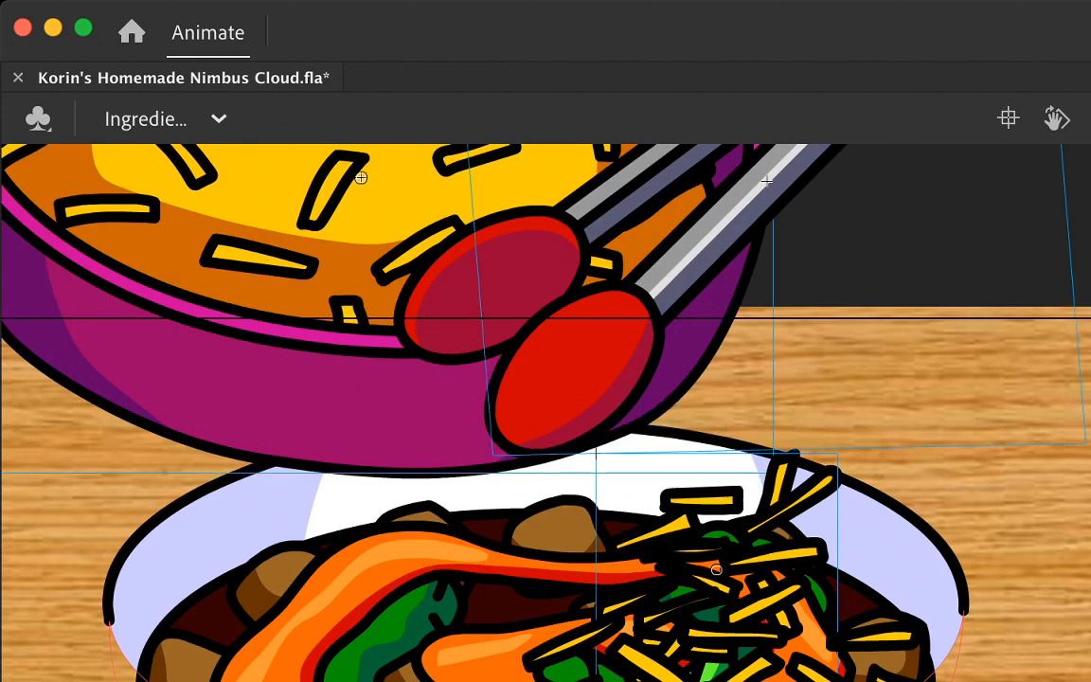
key("Escape")
left_click_drag(835, 459, 618, 240)
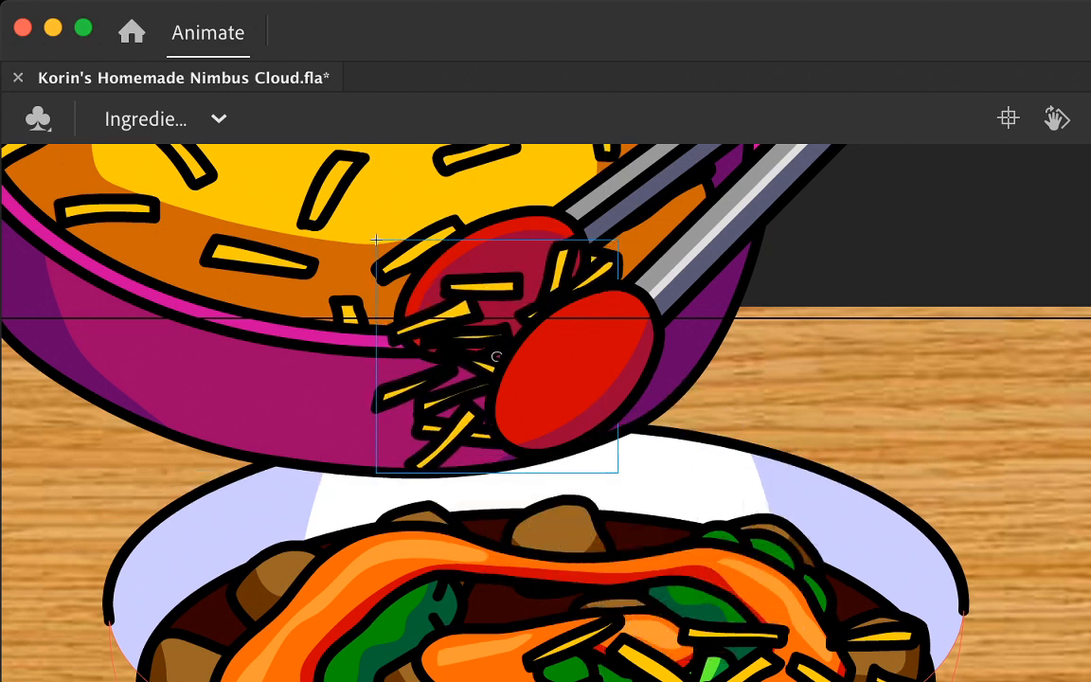
key("Return")
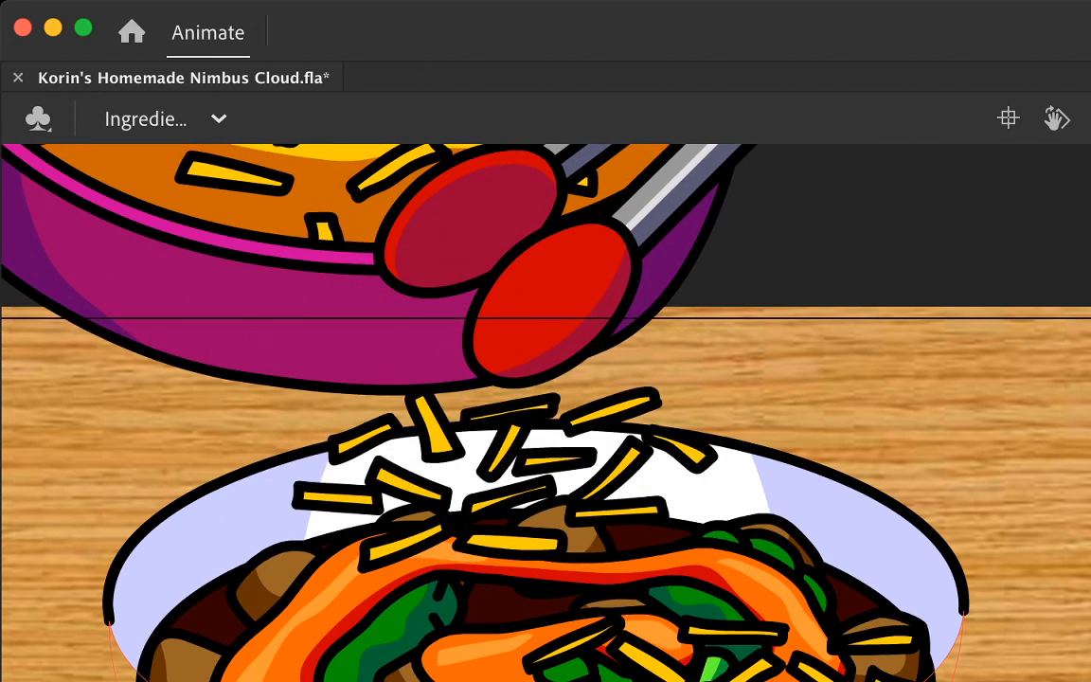
Step: Lower the spread-out cheese pile straight down onto the food near the plate's back rim, and check the drop against the tongs' frames
left_click_drag(555, 461, 559, 551)
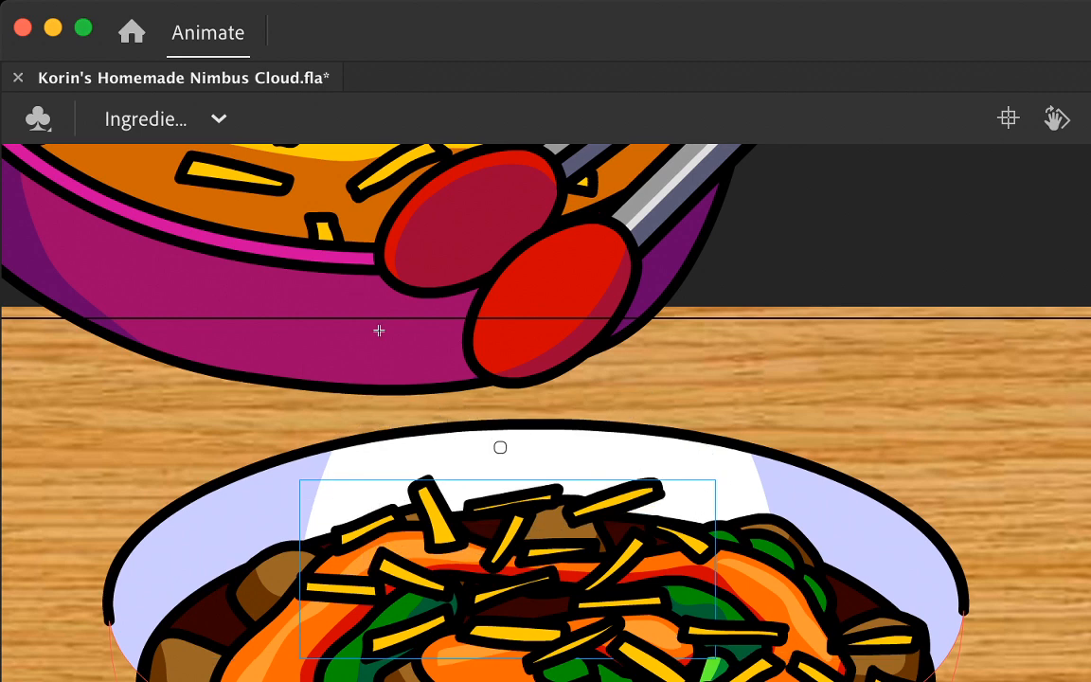
key("Return")
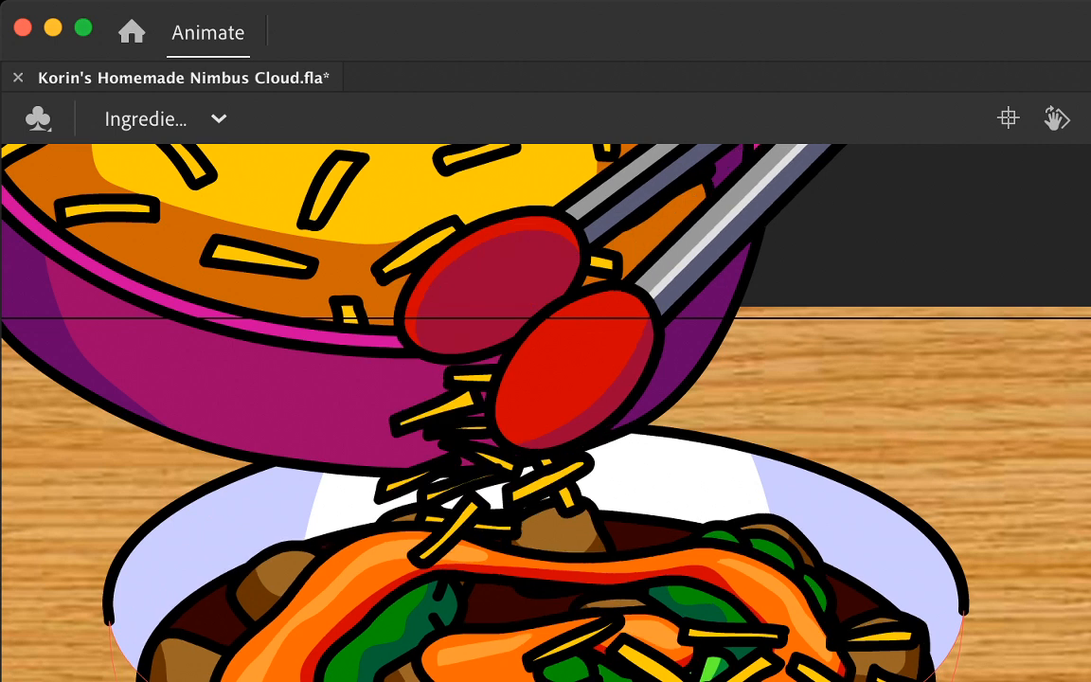
key("Return")
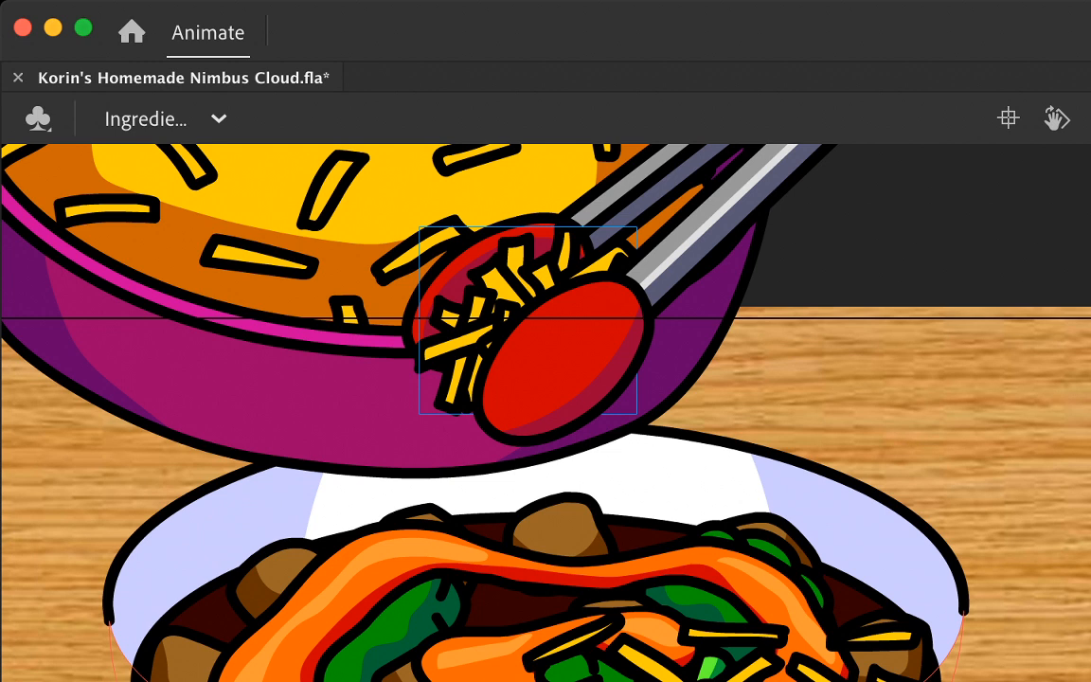
key(".")
key(".")
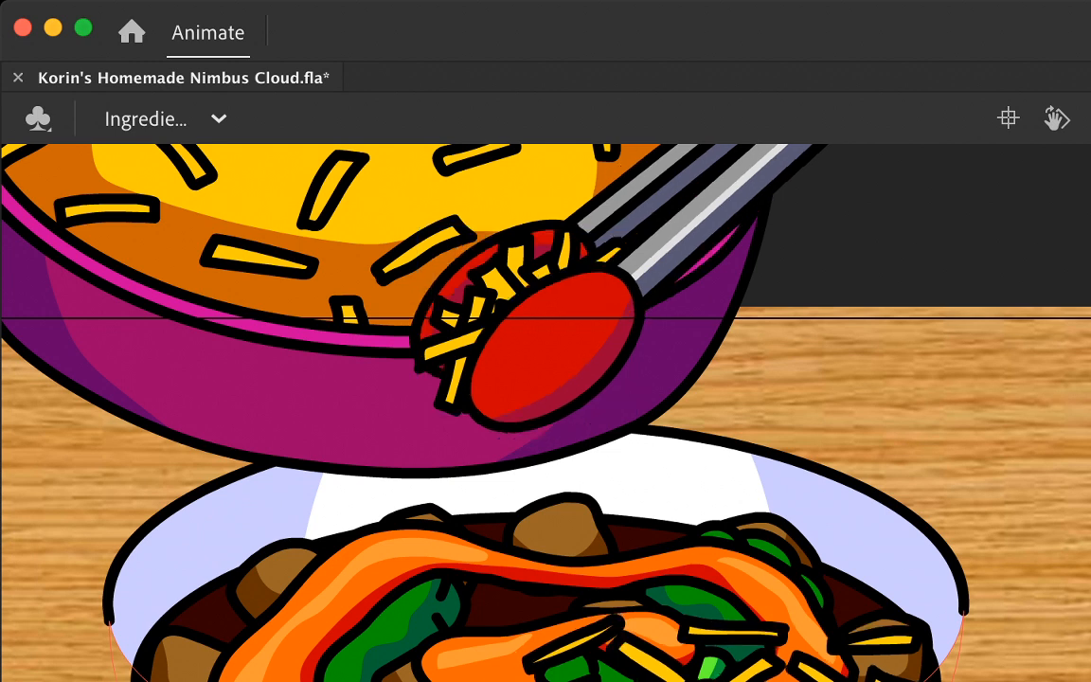
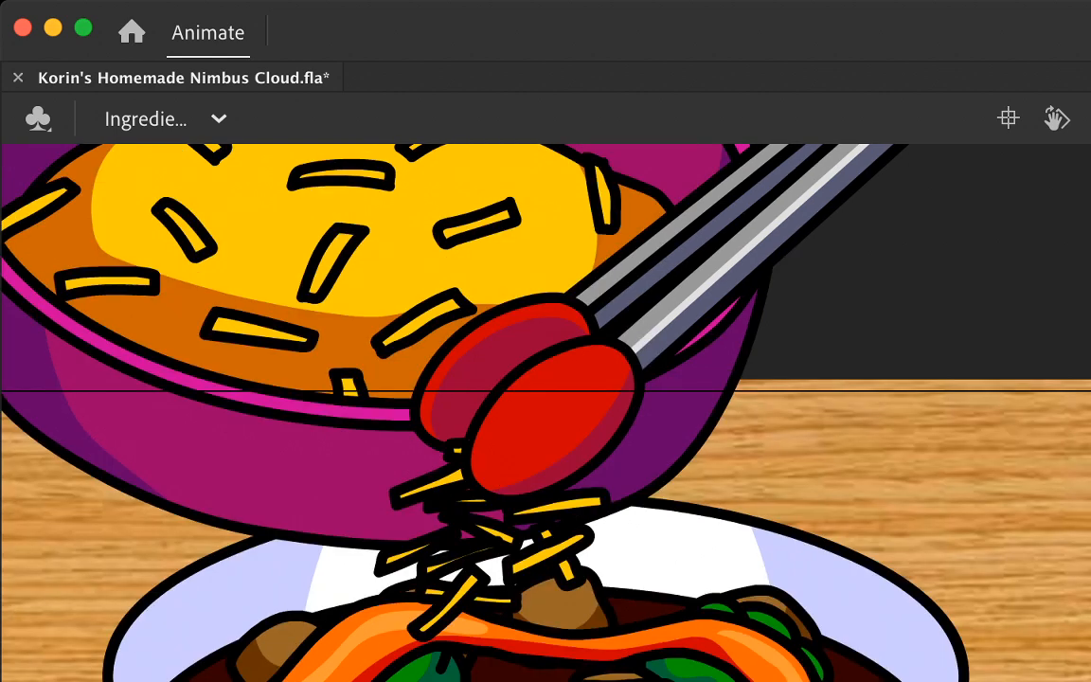
Step: Shift the closed tongs and the cheese clump they hold slightly left in the frame before the drop, and play it back
left_click(750, 237)
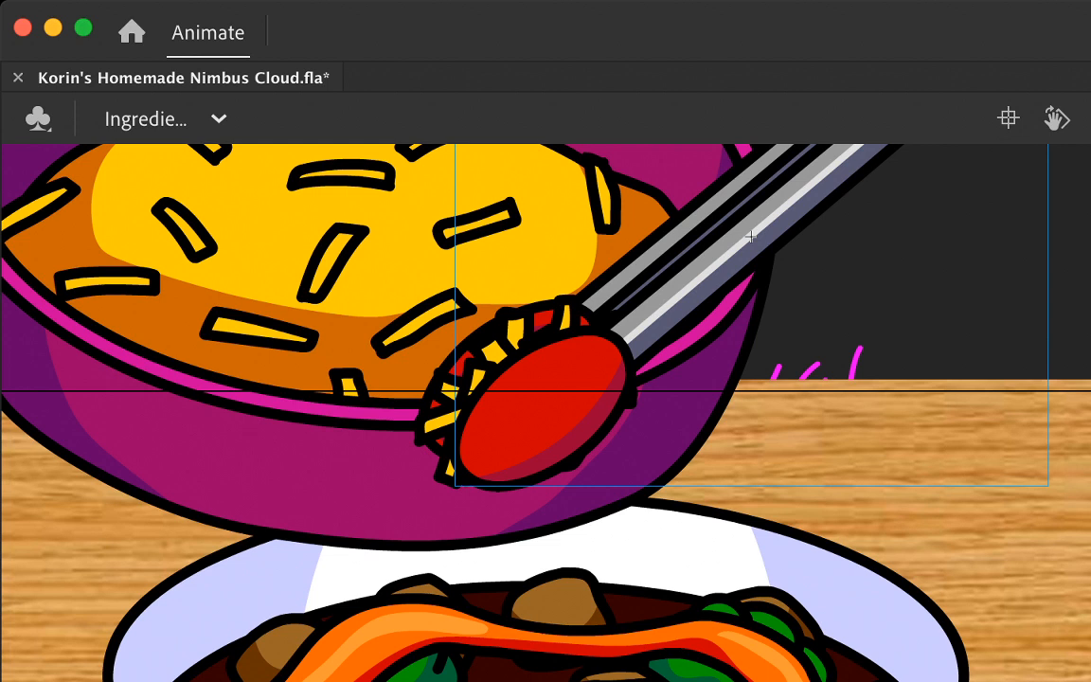
left_click(458, 379)
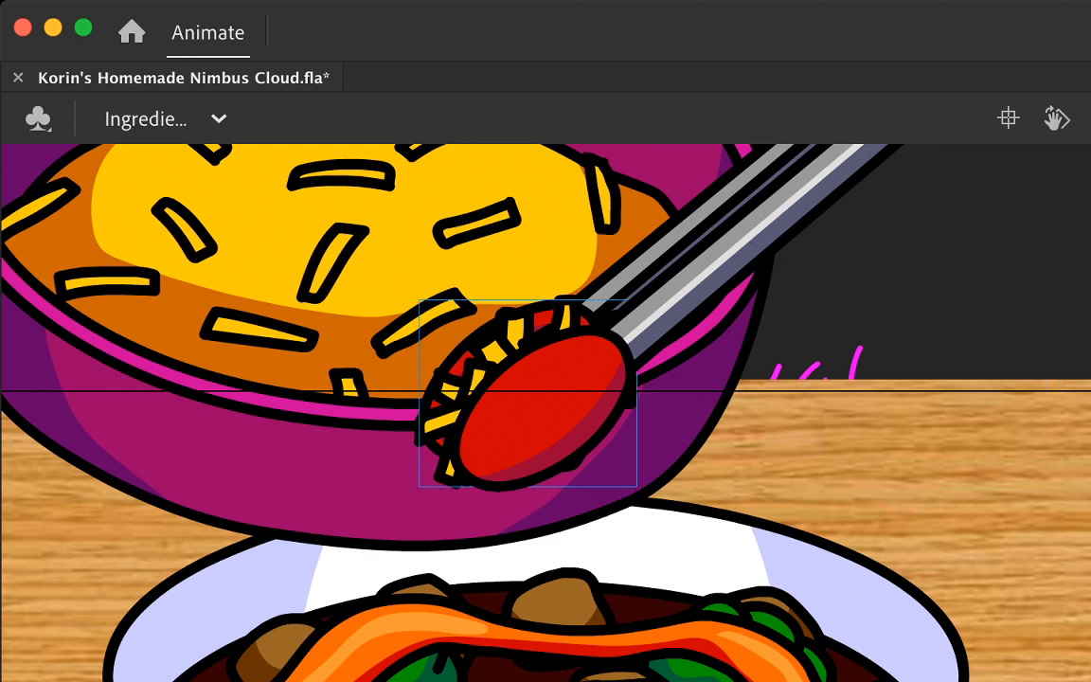
left_click(749, 237, "shift")
left_click_drag(749, 237, 750, 234)
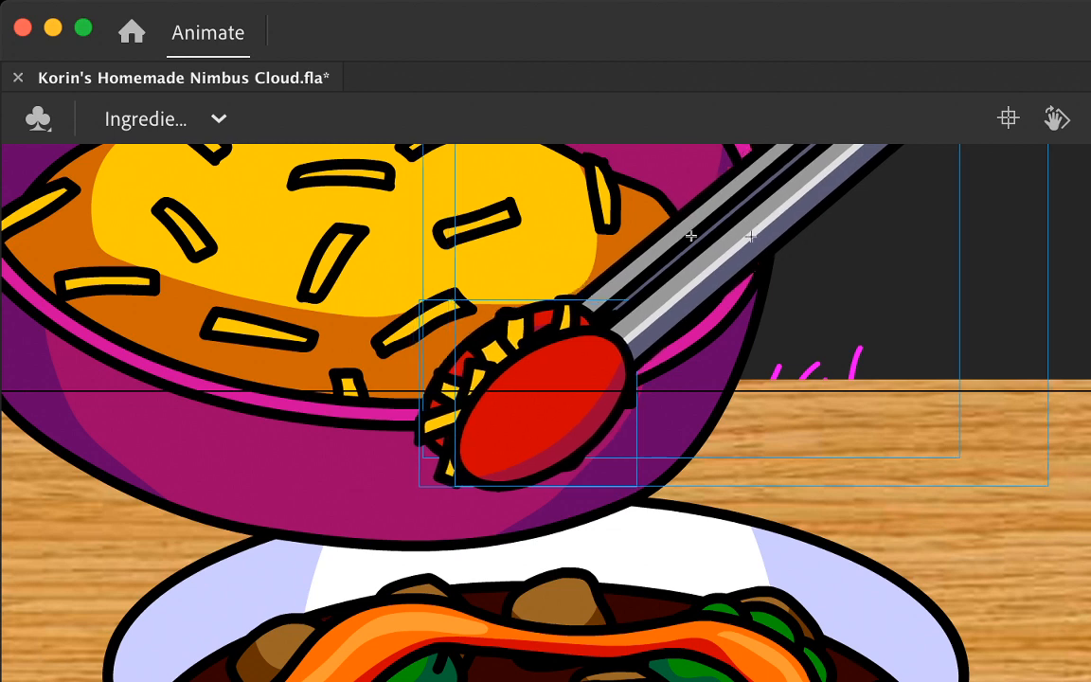
key("super+minus")
key("Left")
key("Left")
key("Left")
key("Left")
key("Left")
key("Left")
key("Left")
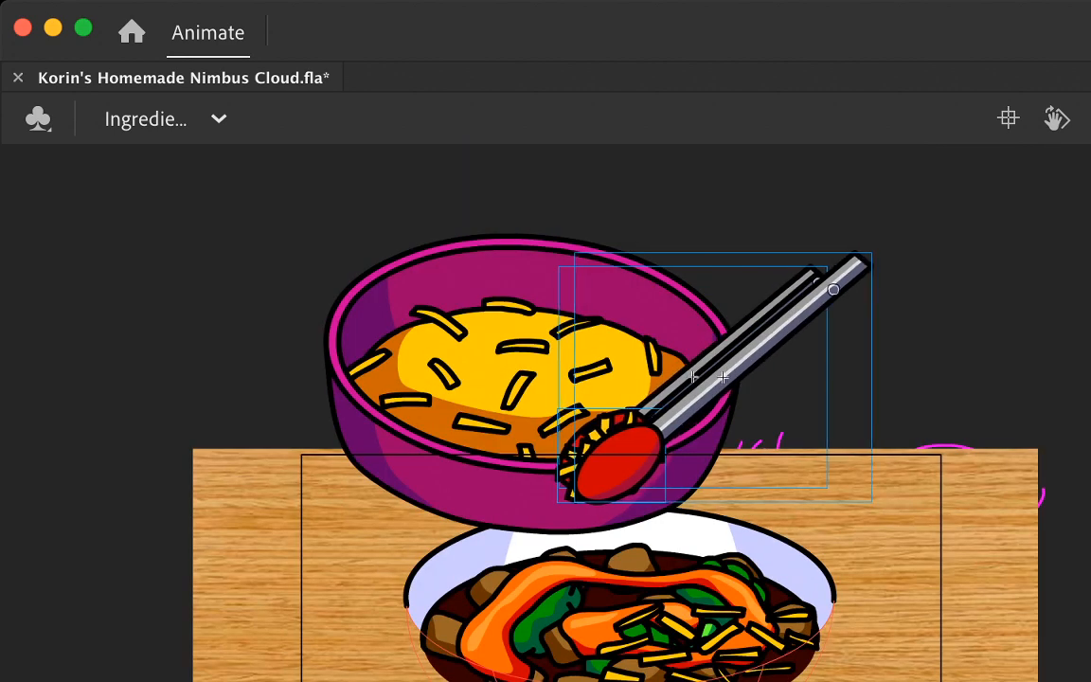
key("Left")
key("Left")
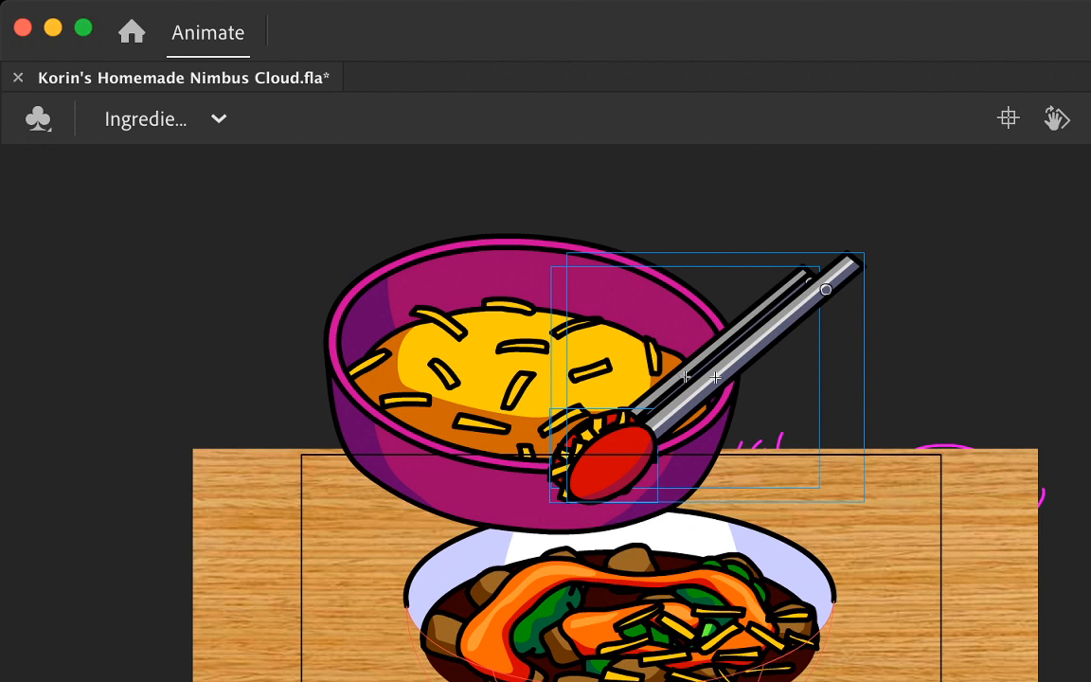
key("Return")
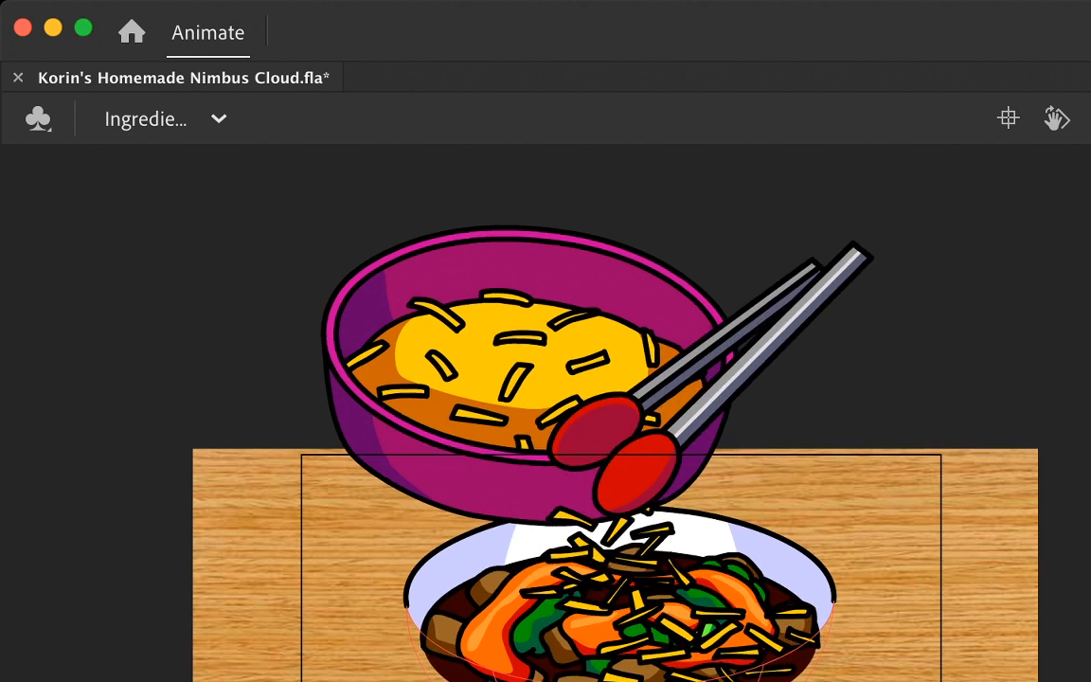
Step: Shift both halves of the open tongs slightly left in the frame where the cheese has dropped, and play it back
left_click(766, 356)
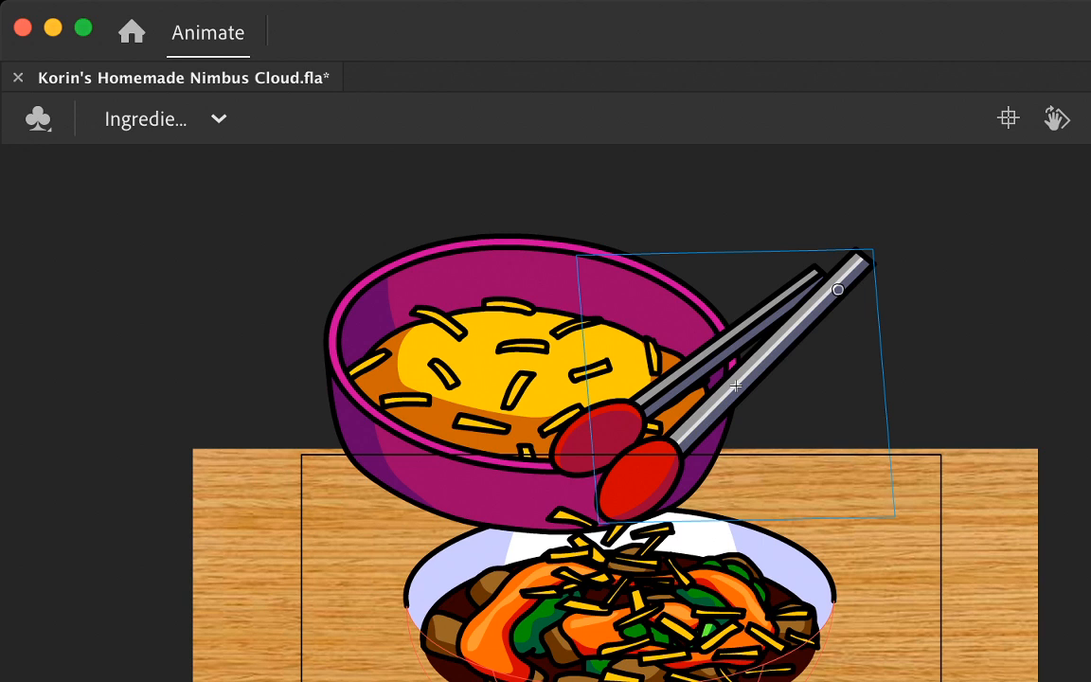
left_click(706, 357, "shift")
key("Left")
key("Left")
key("Left")
key("Left")
key("Left")
key("Left")
key("Left")
key("Left")
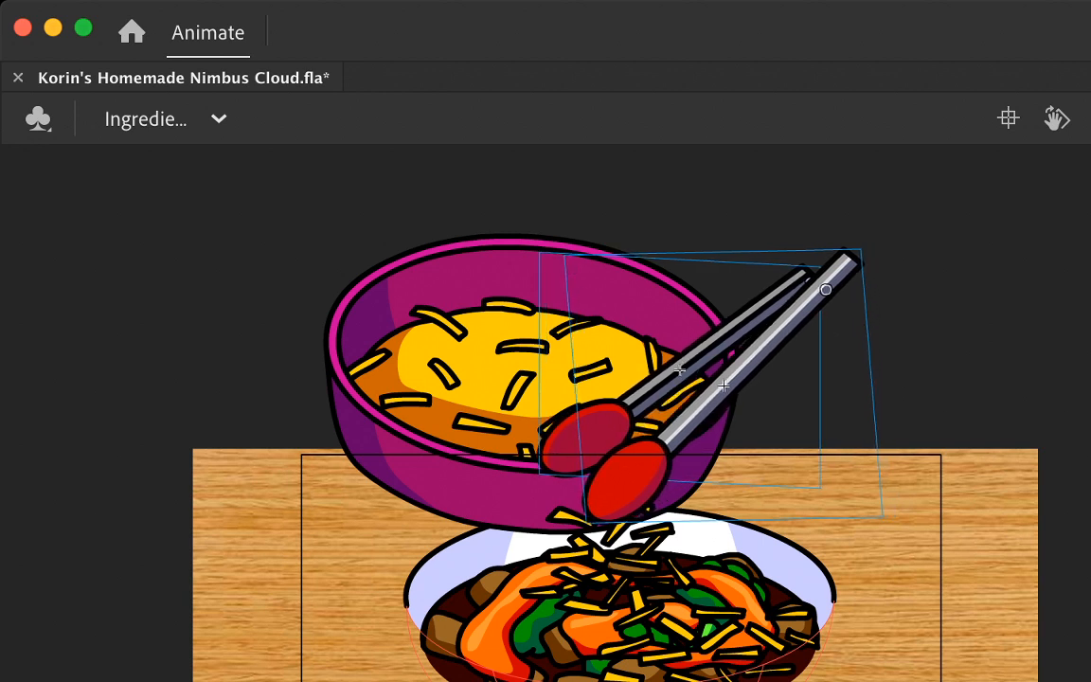
key("Return")
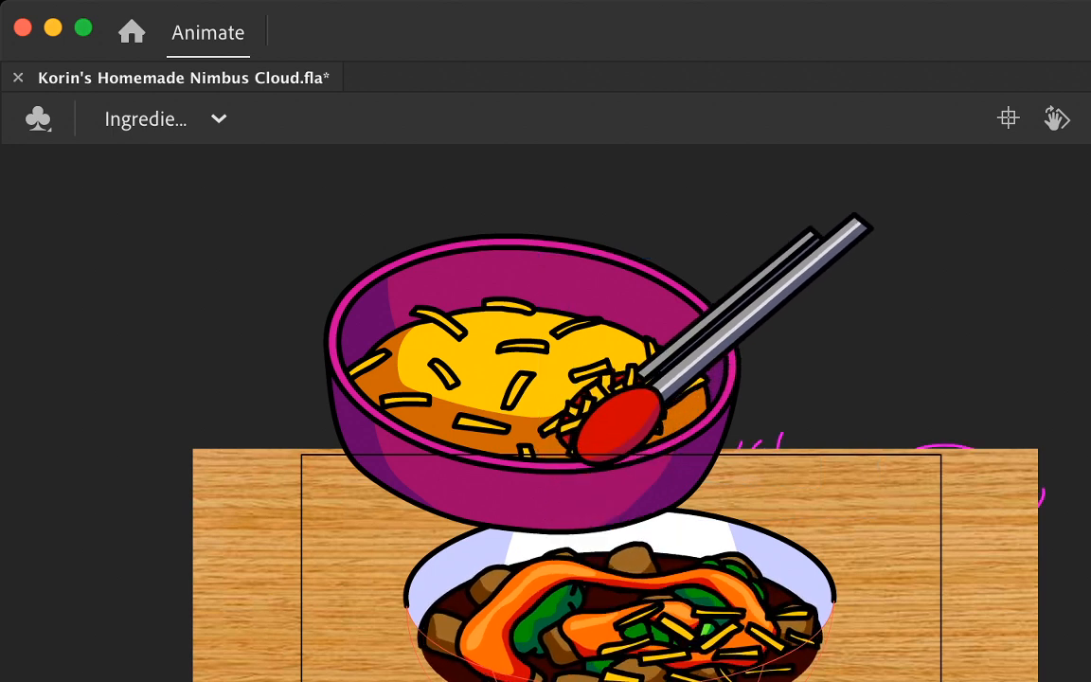
Step: Step back and forth through the cheese drops to examine the tongs' position against the falling cheese in each one
key("Return")
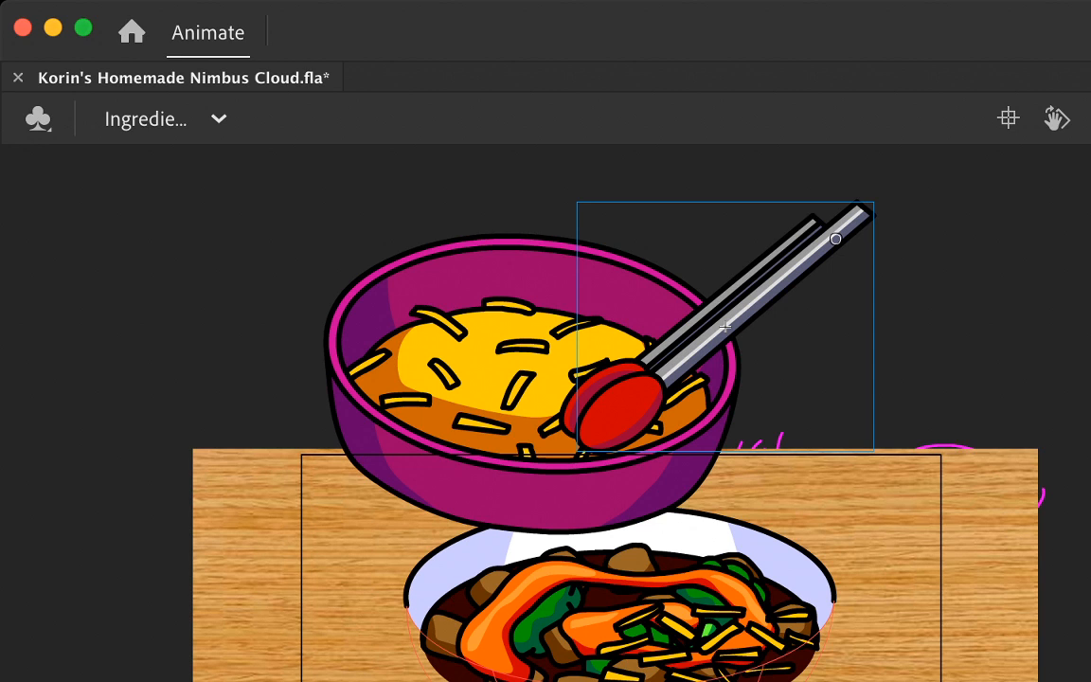
key("period")
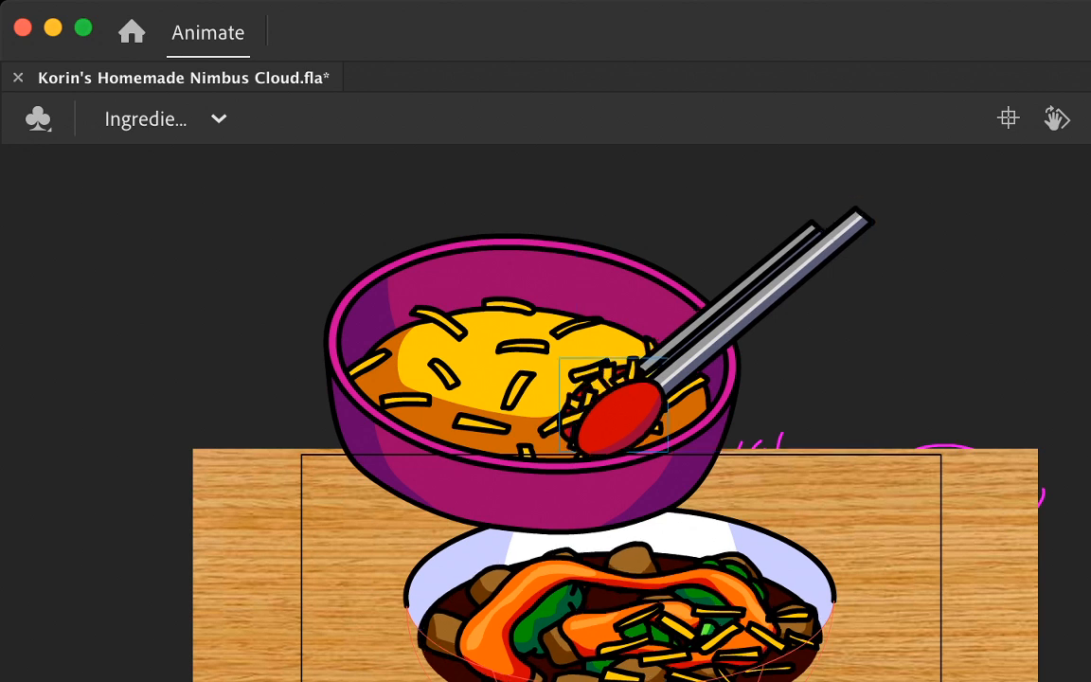
key("period")
key("period")
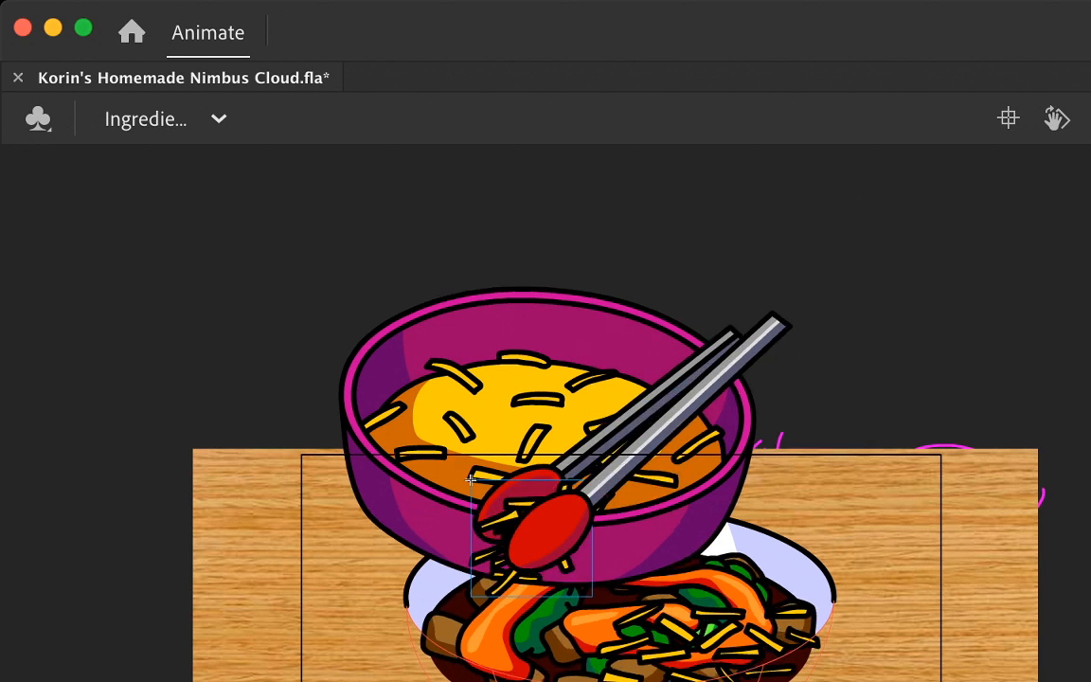
key("comma")
key("comma")
key("period")
key("period")
key("period")
key("period")
key("period")
key("period")
key("period")
key("period")
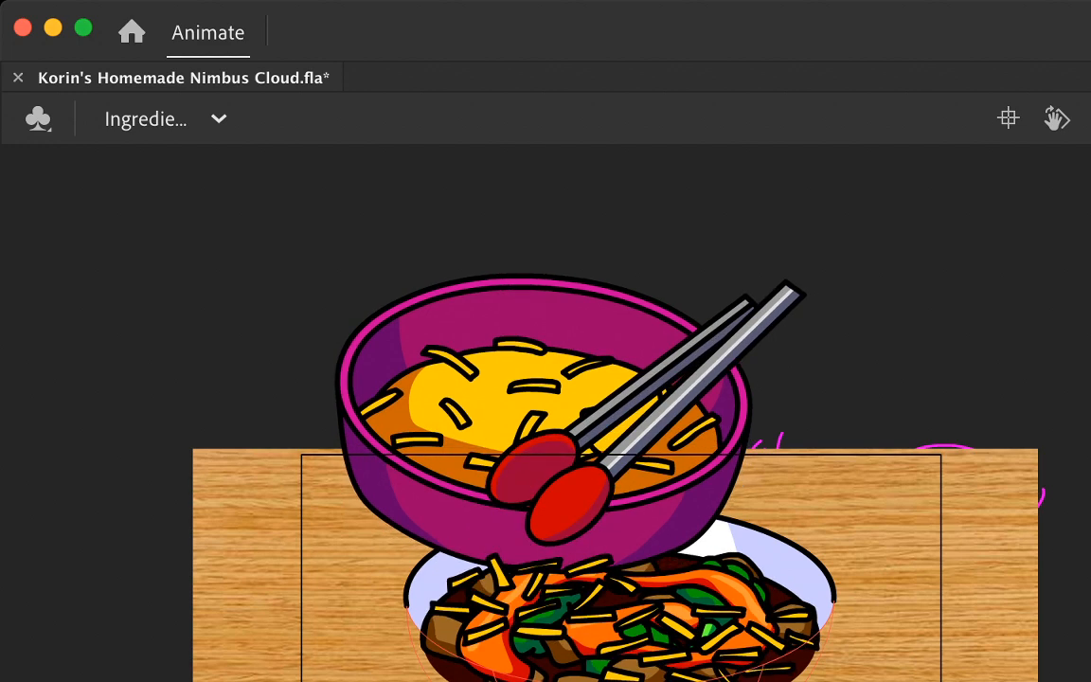
key("comma")
key("comma")
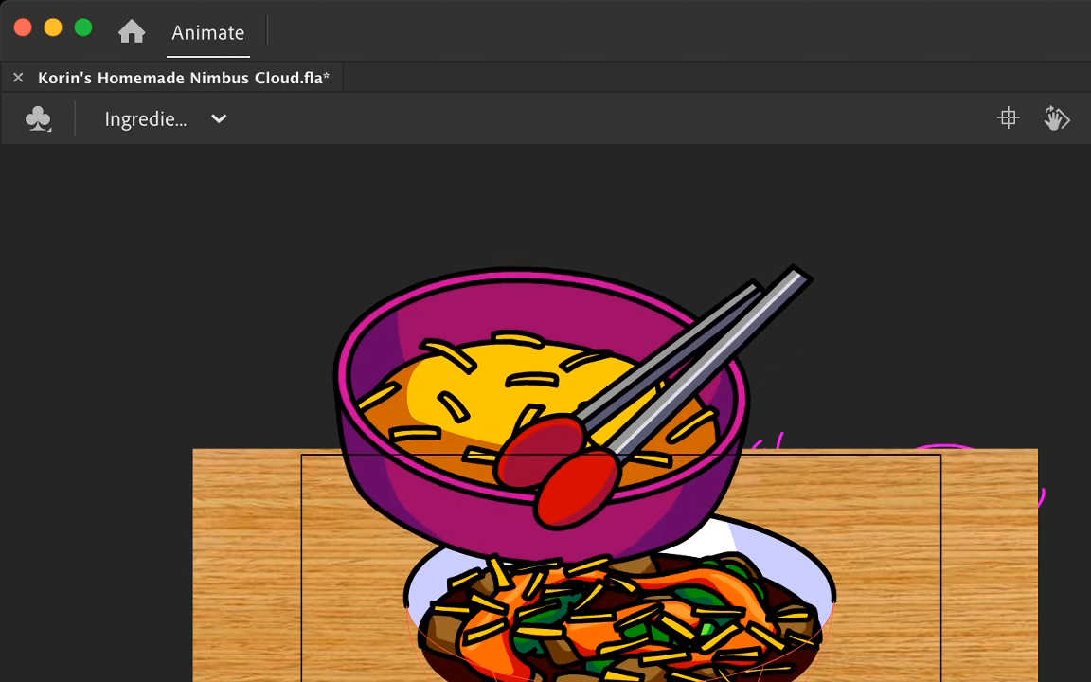
key("comma")
key("comma")
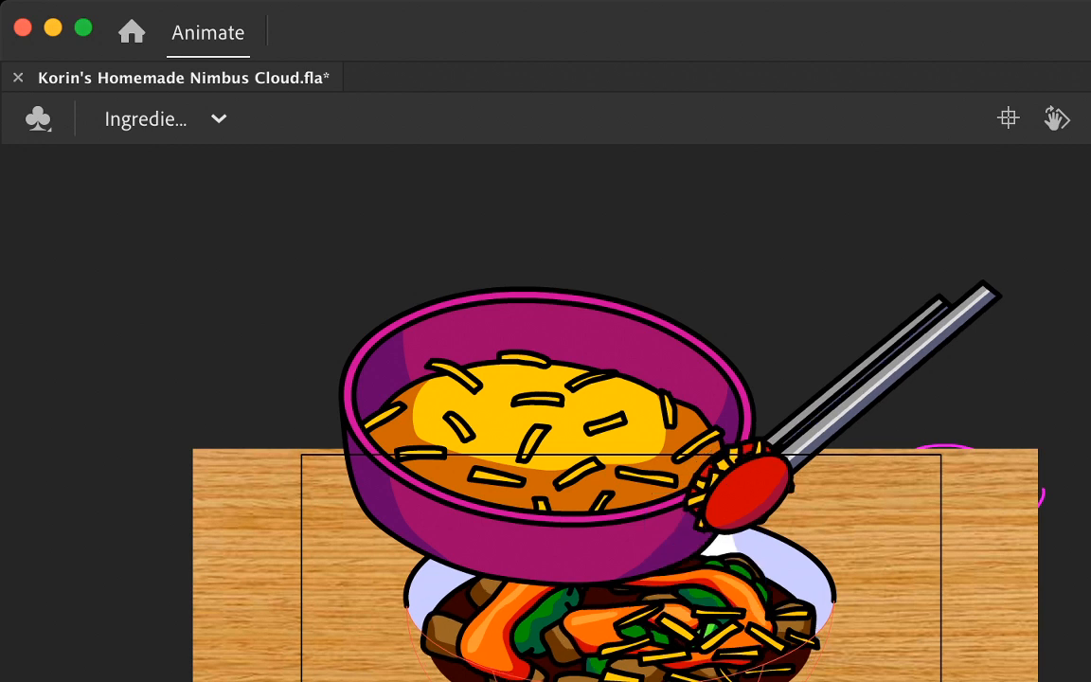
key("period")
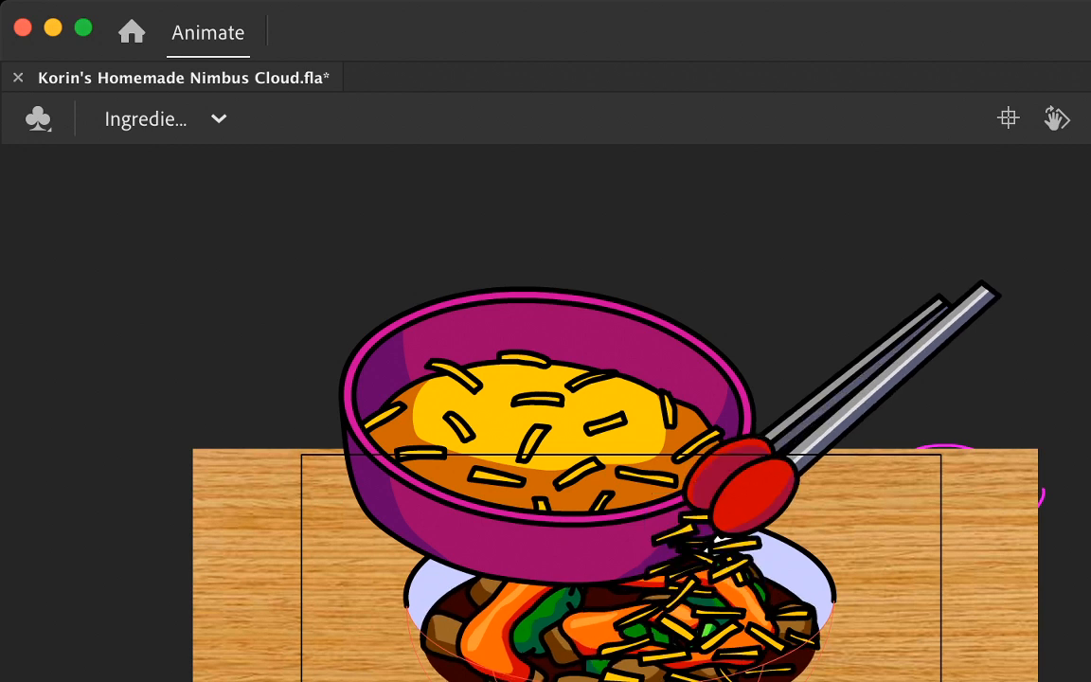
key("comma")
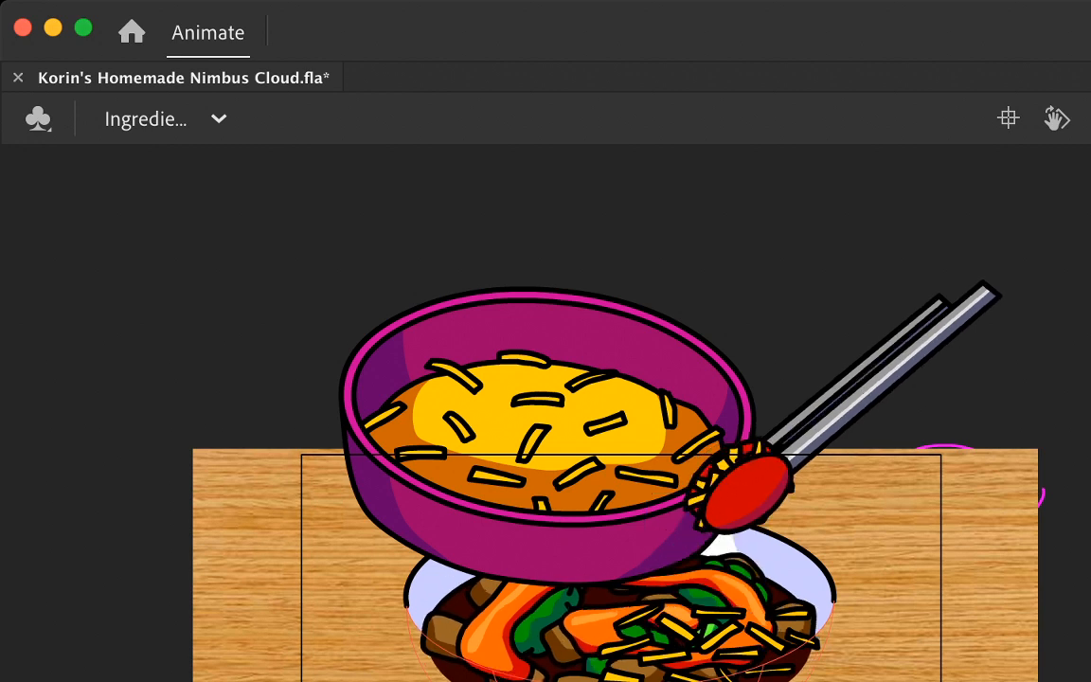
key("period")
key("comma")
Step: Nudge the closed tongs and their cheese clump slightly left in the frame just before the drop beside the bowl's right edge
left_click(850, 407)
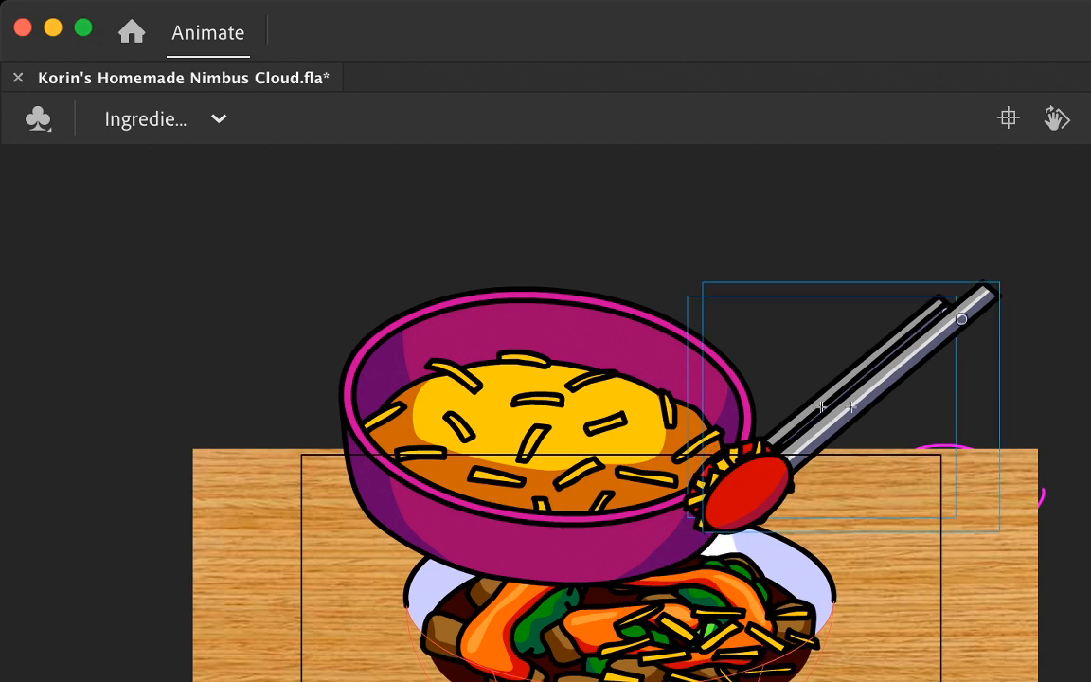
left_click(727, 463, "shift")
key("Left")
key("Left")
key("Left")
key("Left")
key("Left")
key("Left")
key("Left")
key("Left")
key("Left")
key("Left")
key("Left")
key("Left")
key("Left")
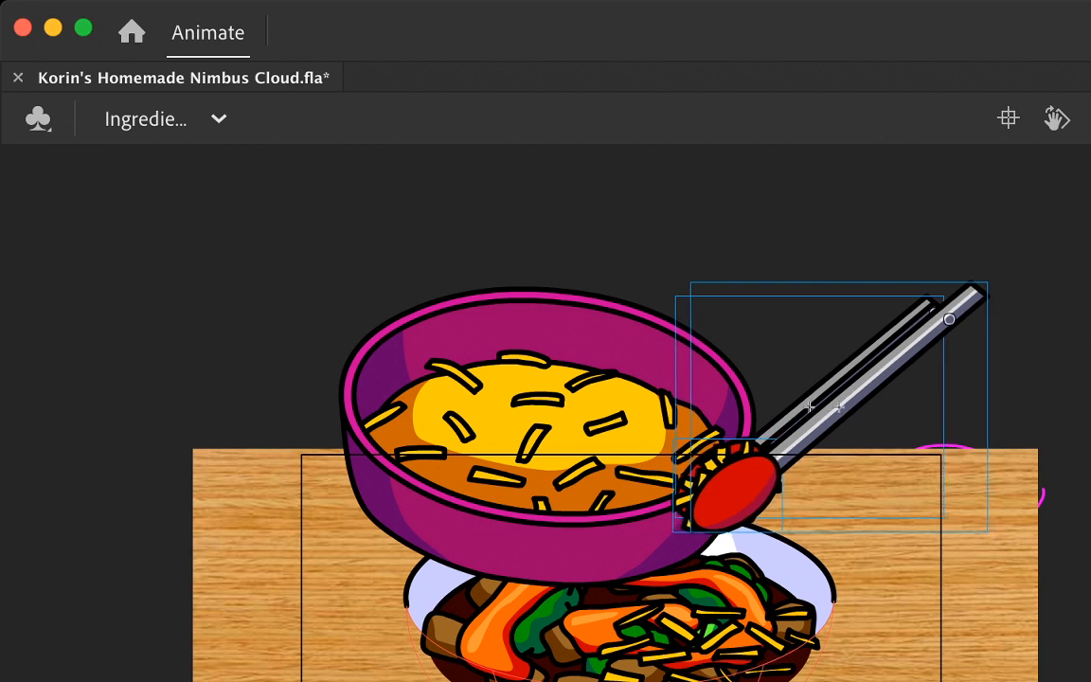
Step: Nudge both halves of the fully open tongs slightly left in that drop's release frame, and play back the motion
key("period")
key("period")
key("period")
key("comma")
key("comma")
key("comma")
key("period")
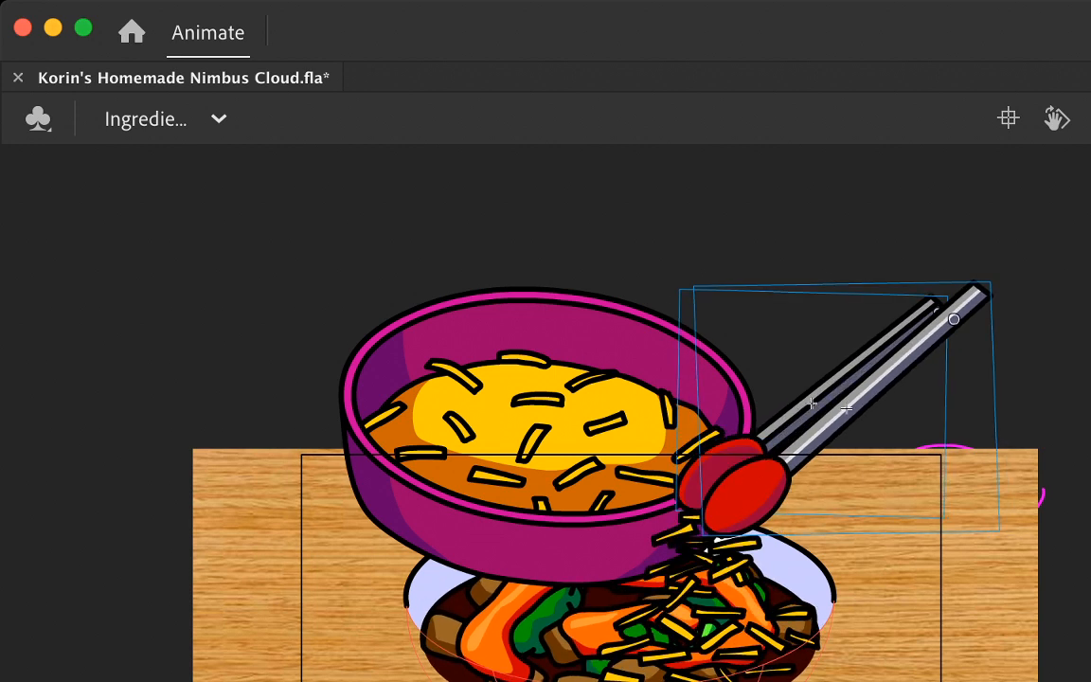
key("period")
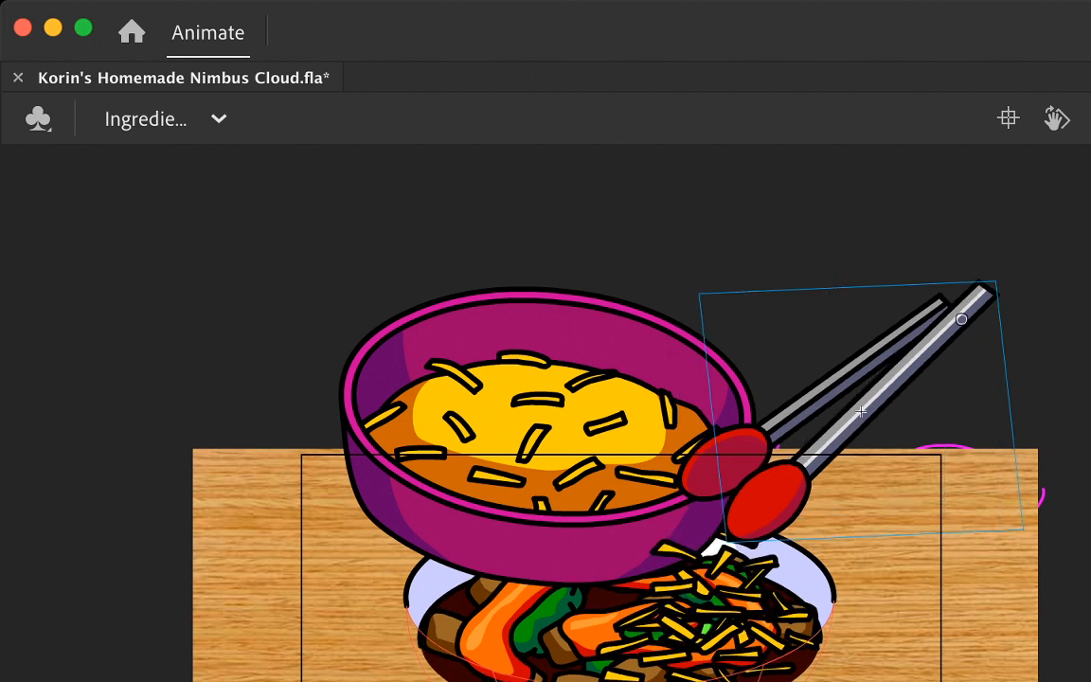
left_click(728, 461, "shift")
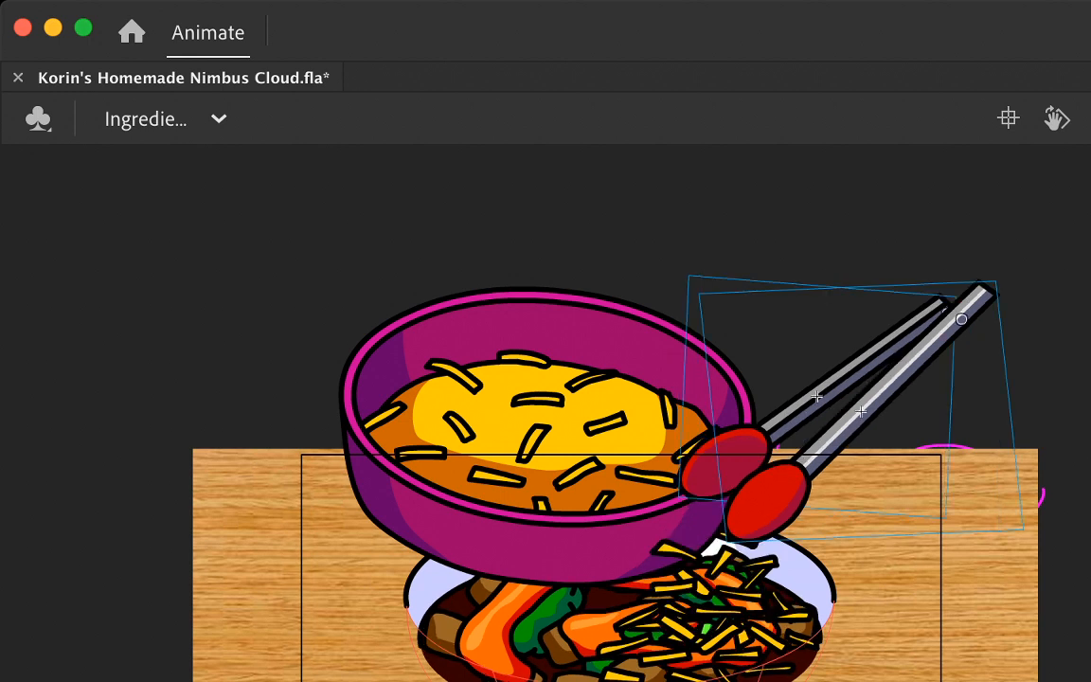
key("Left")
key("Left")
key("Left")
key("Left")
key("Left")
key("Left")
key("Left")
key("Left")
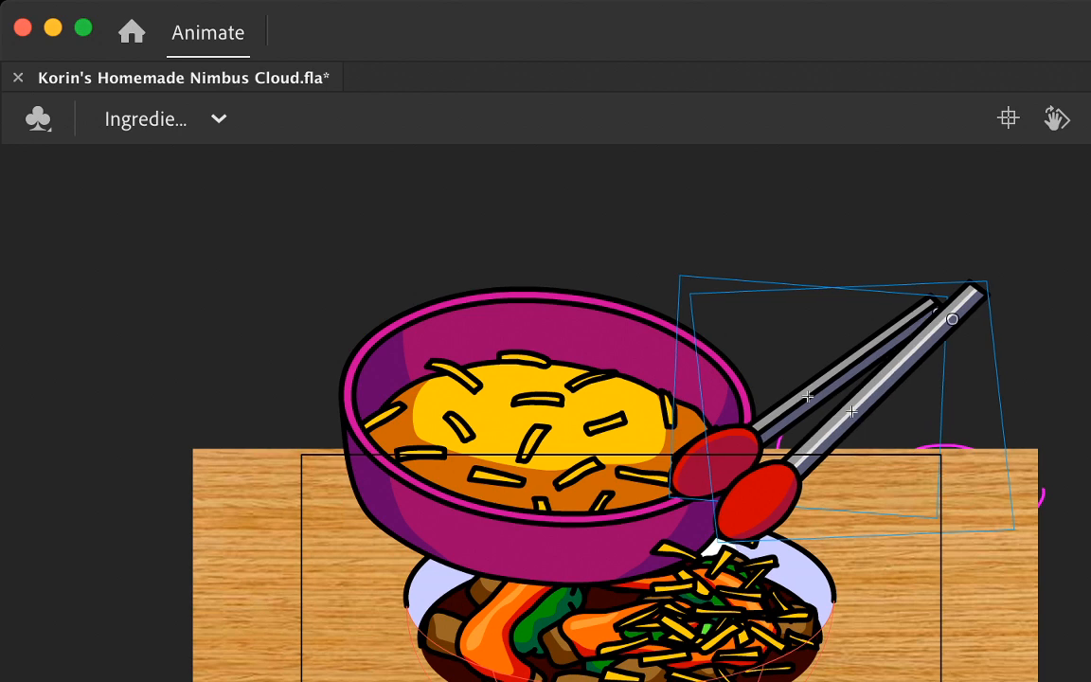
key("Return")
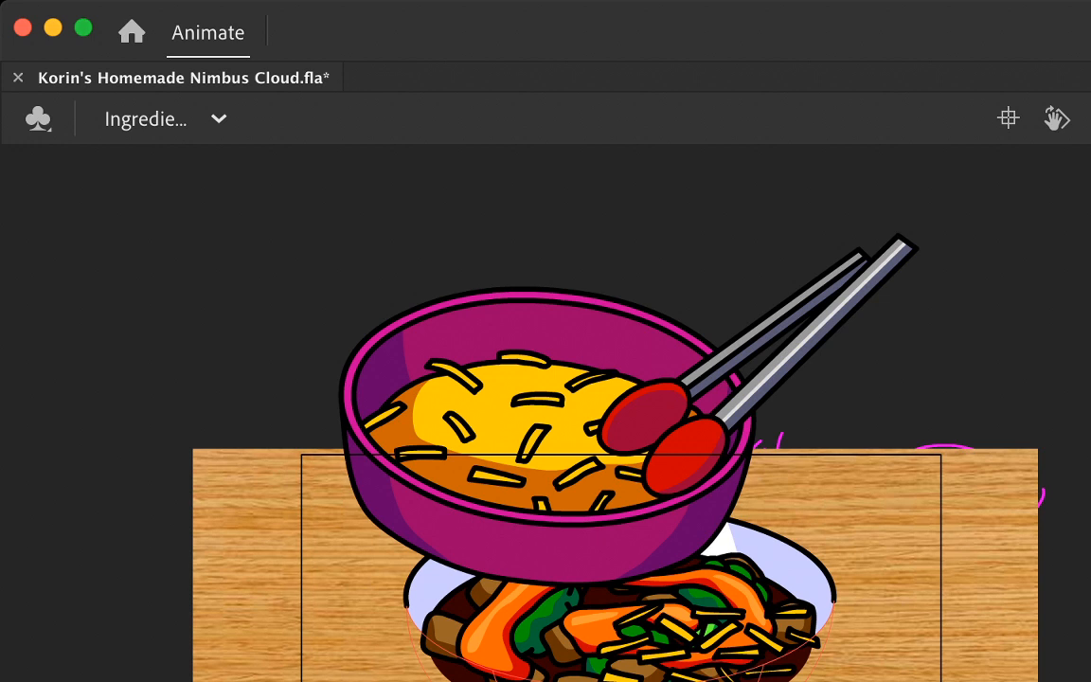
Step: With onion skinning on, paste a copy of the landed cheese pile and move it right, over the falling cheese's landing spot
left_click(706, 644)
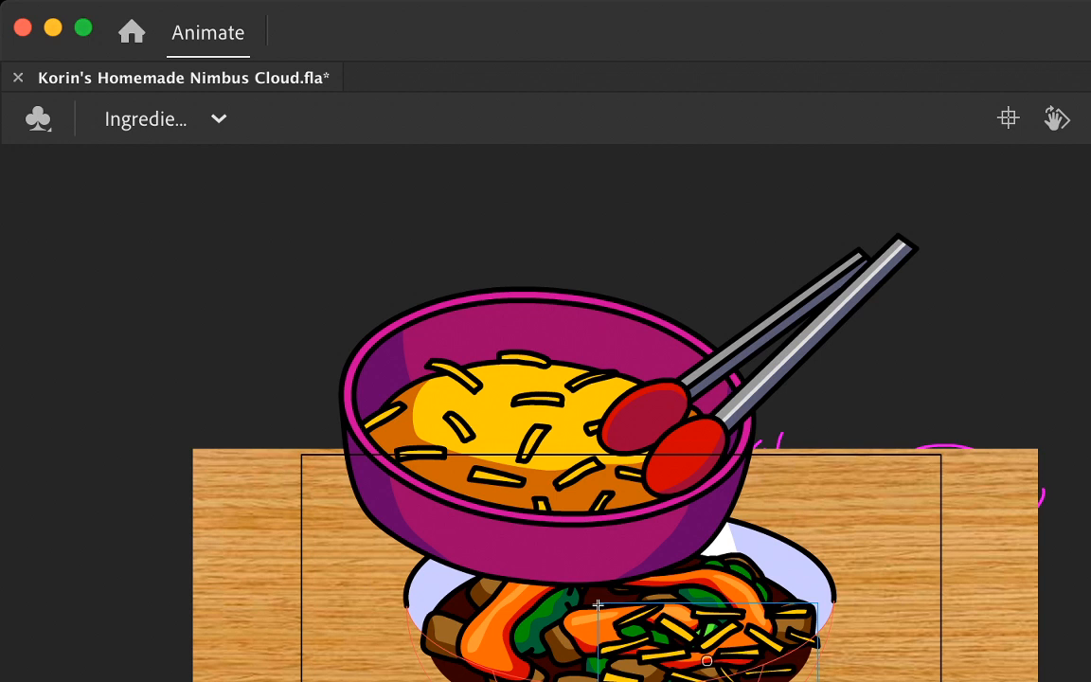
key(".")
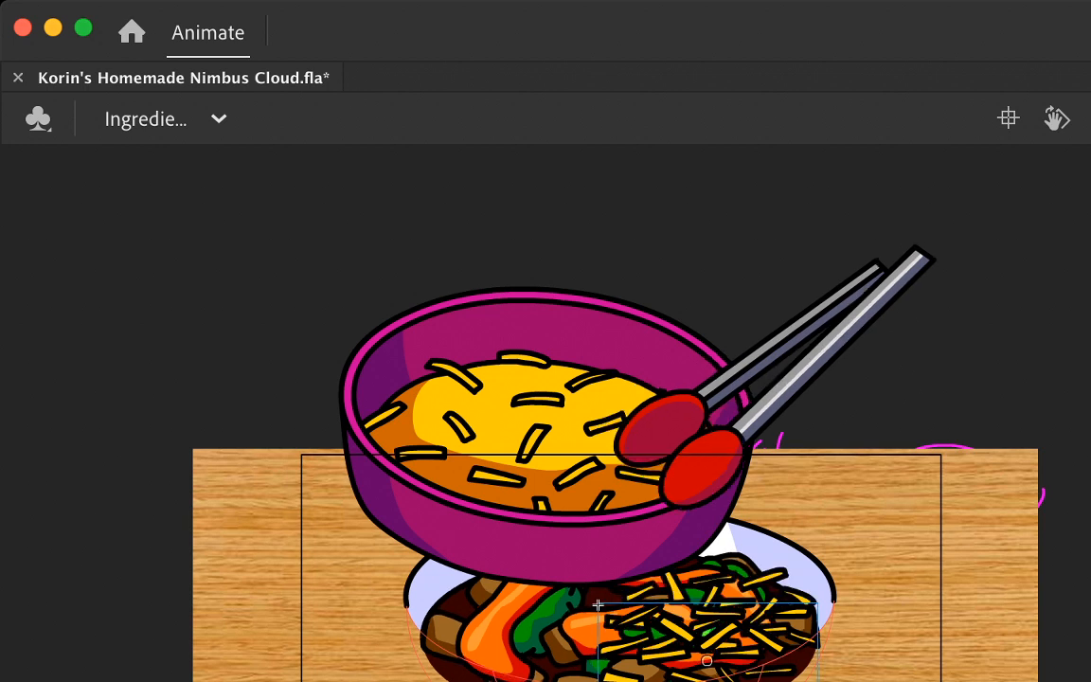
key(".")
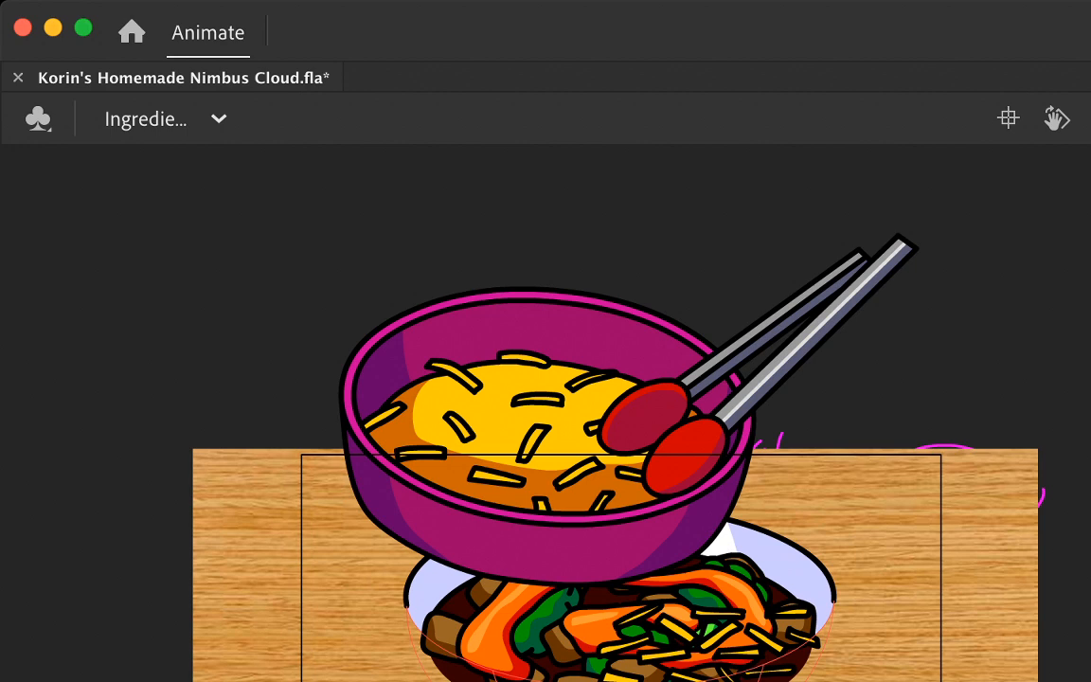
key("super+=")
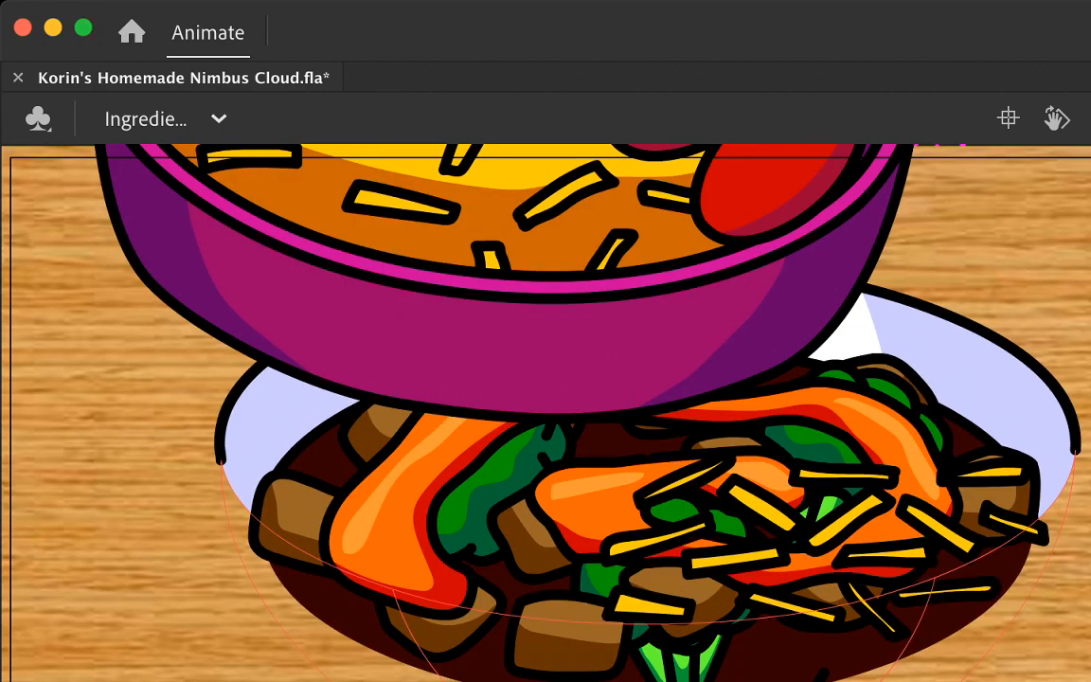
key("alt+shift+o")
key("super+v")
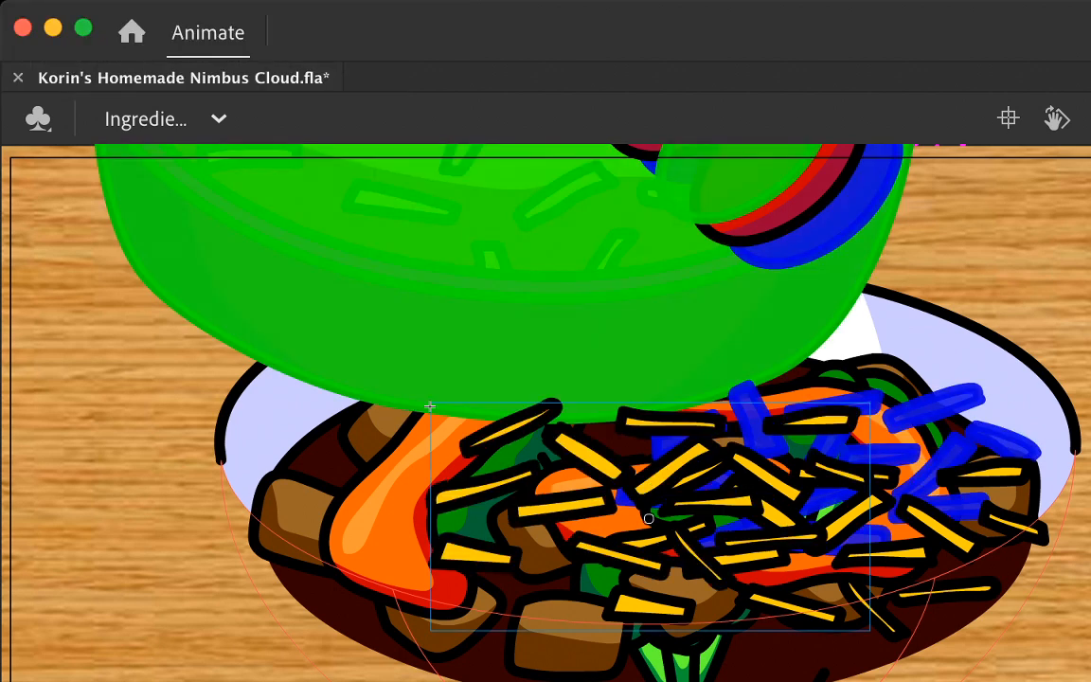
left_click_drag(682, 505, 821, 503)
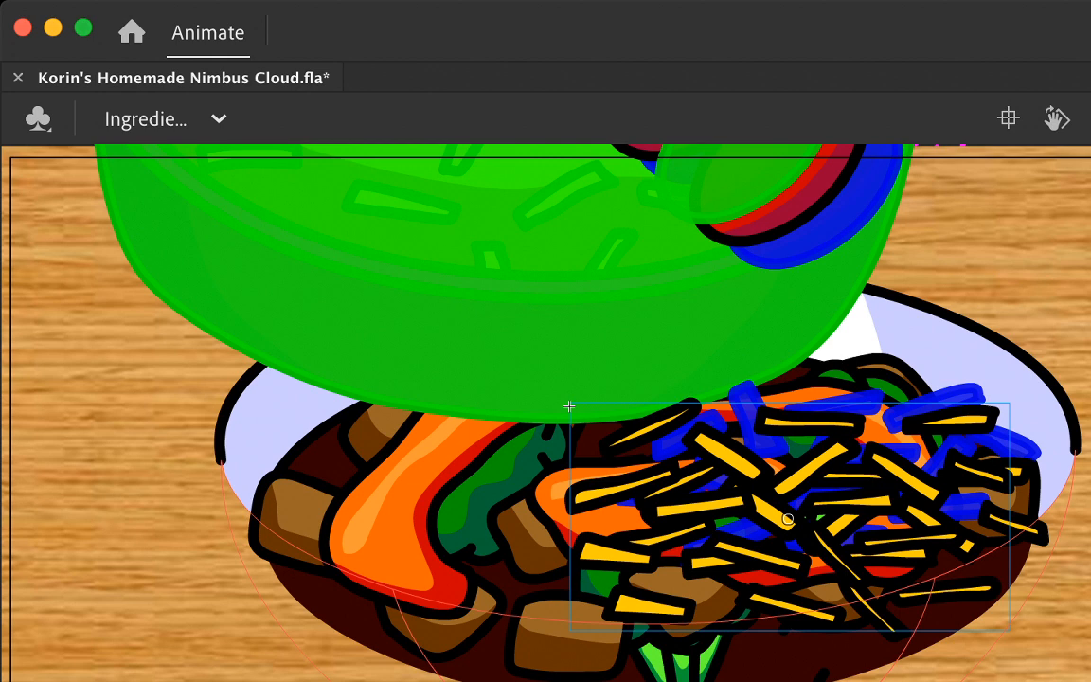
Step: Add another copy of the landed cheese pile over the left side of the food for the next drop, guided by onion skinning
key(".")
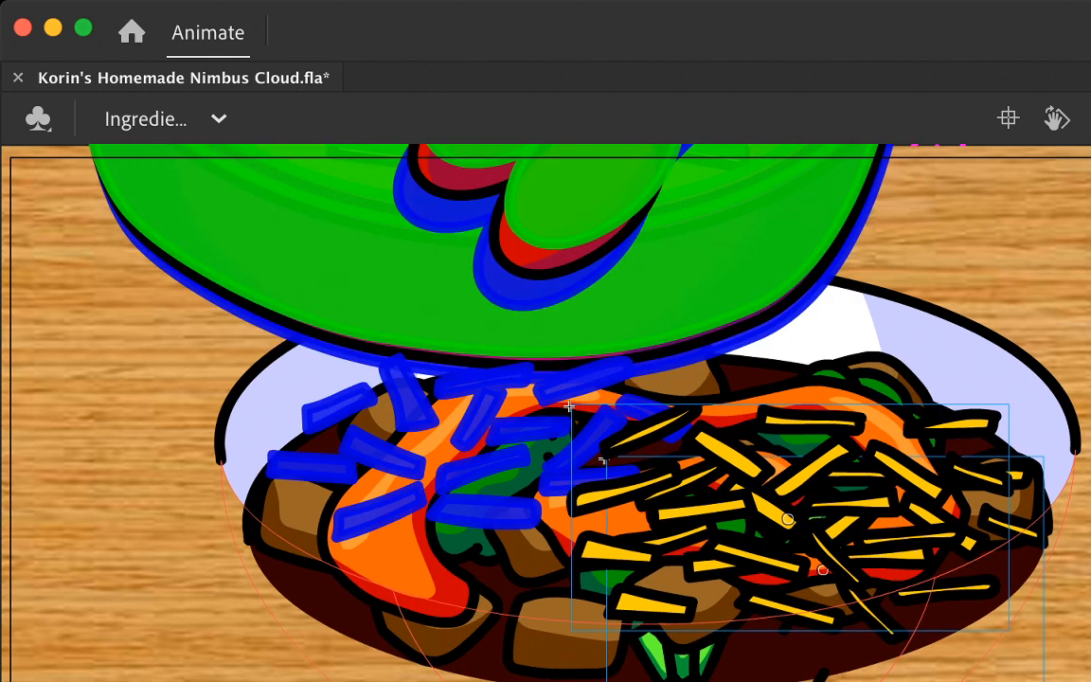
key(".")
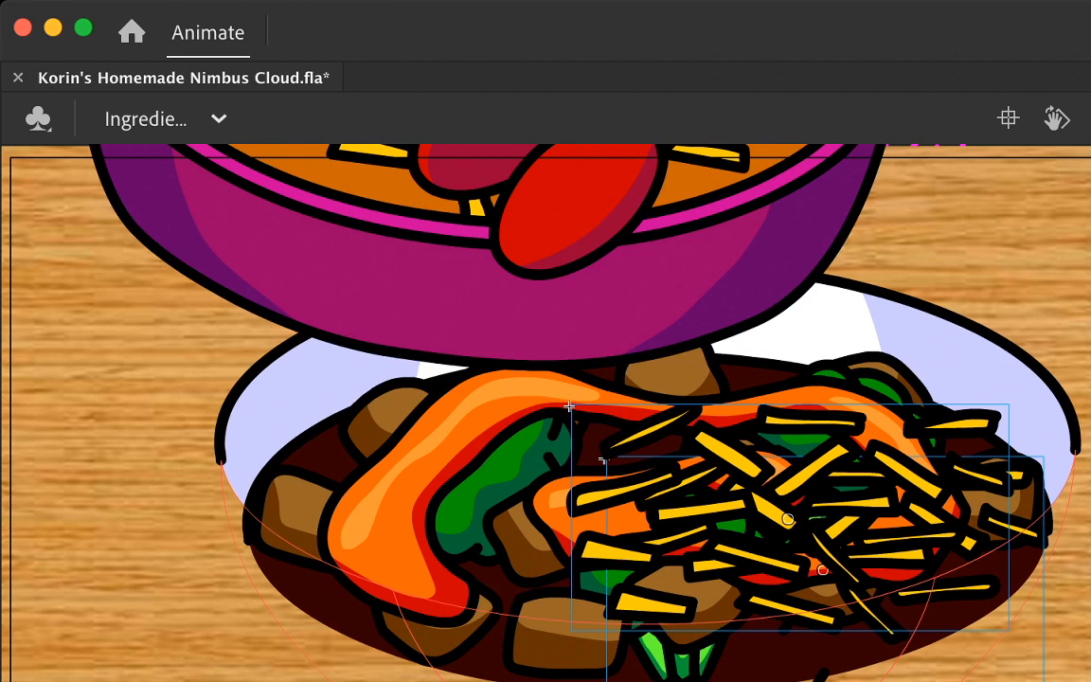
key("alt+shift+o")
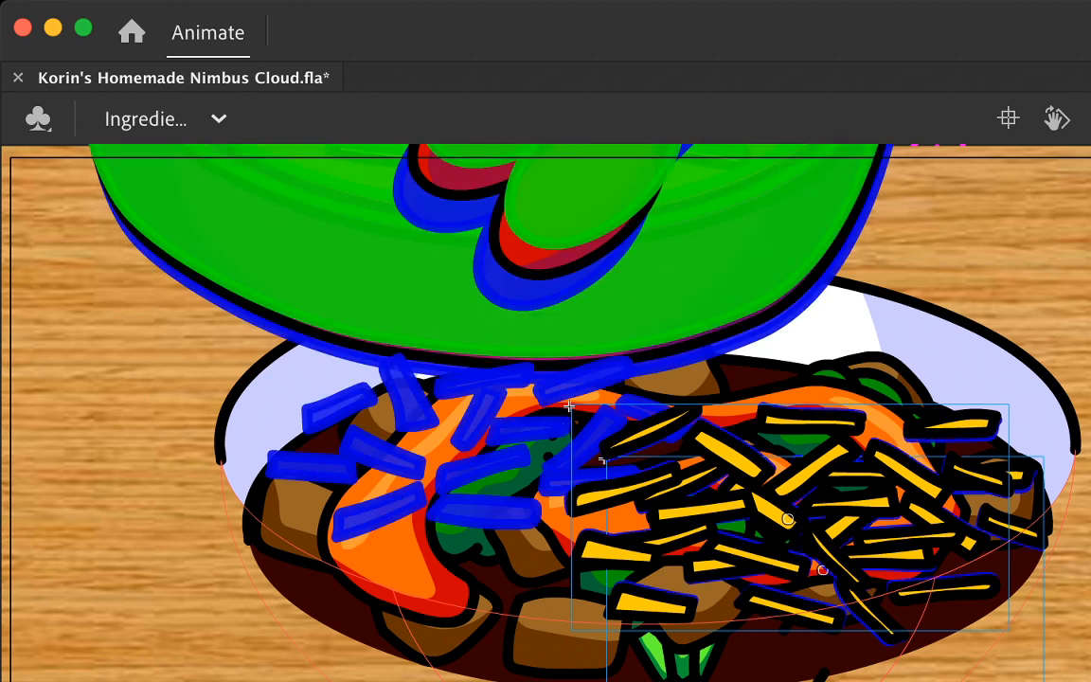
left_click_drag(788, 519, 486, 535)
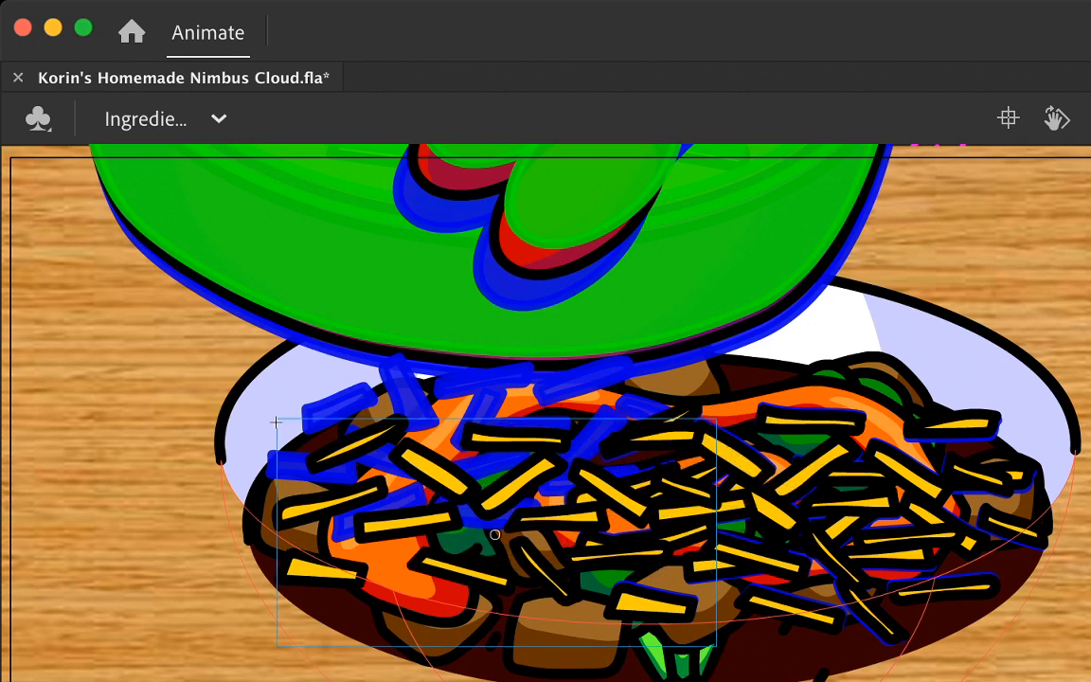
key(".")
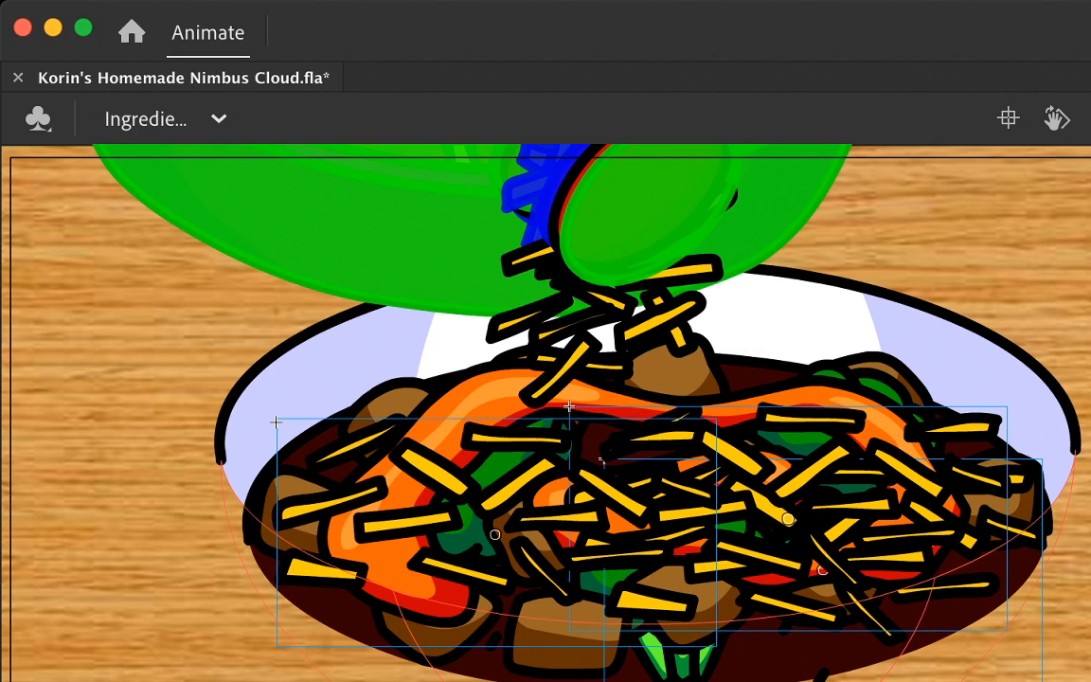
Step: Insert a keyframe with another copy of the landed cheese pile, placed over the upper middle of the food where the clump falls
key(".")
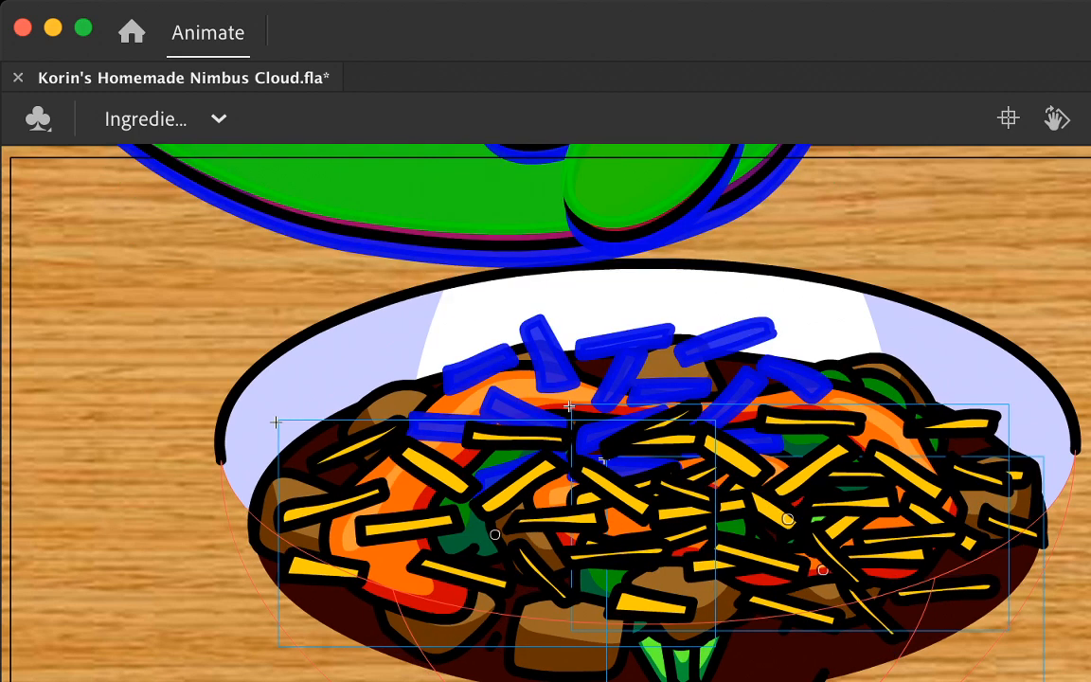
key("F6")
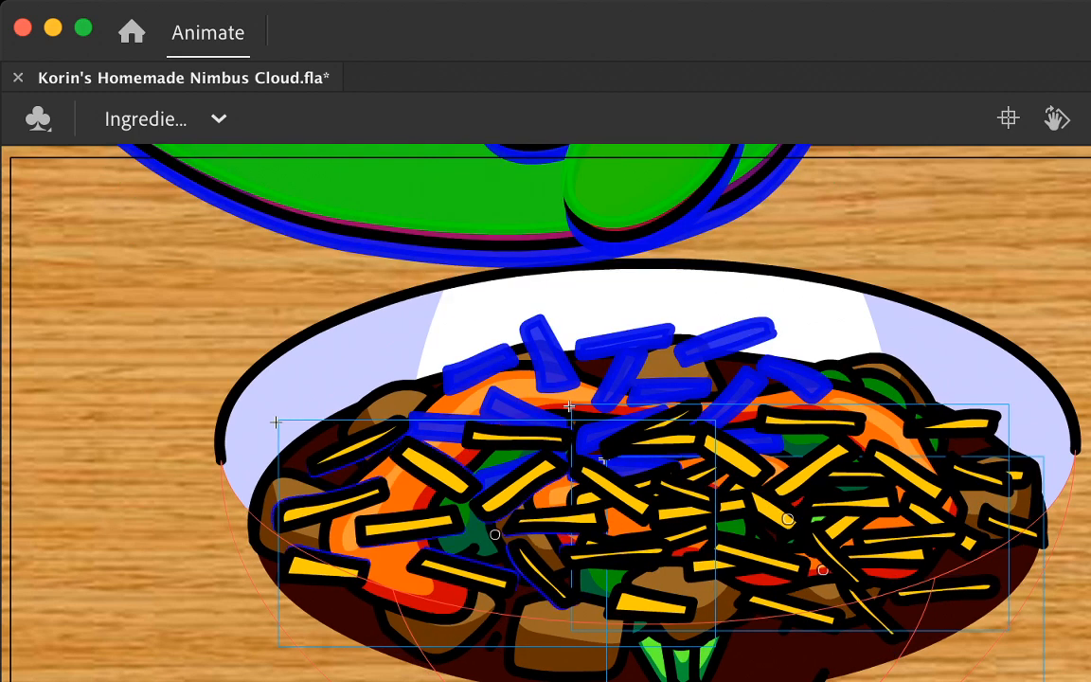
scroll(545, 412, "up", 3)
key("super+v")
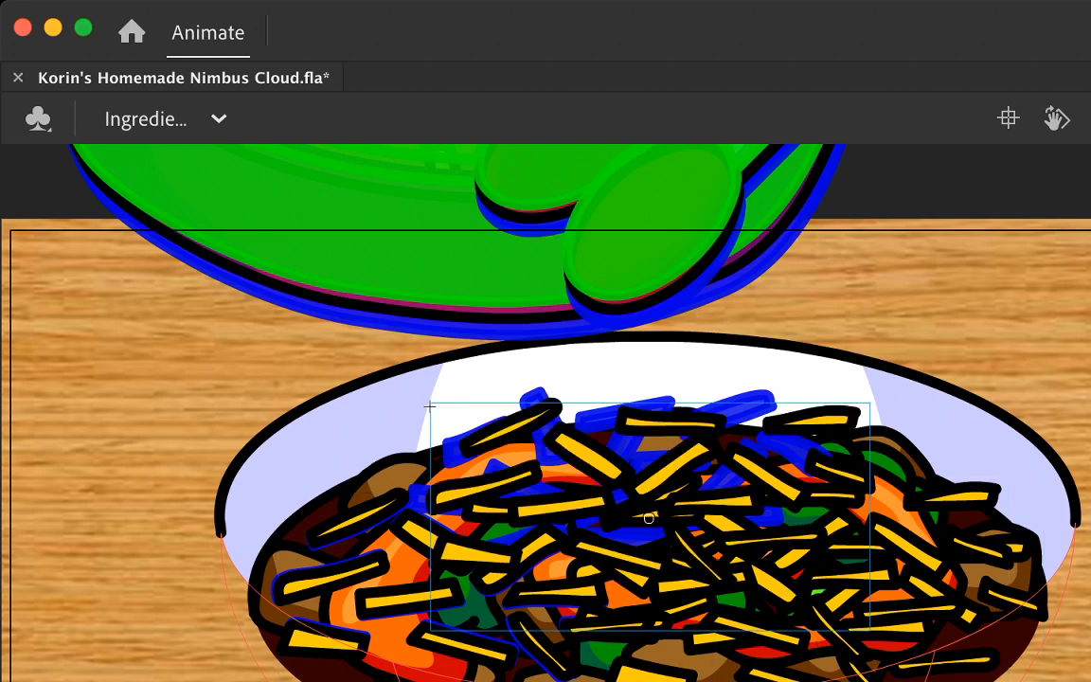
left_click_drag(649, 518, 611, 525)
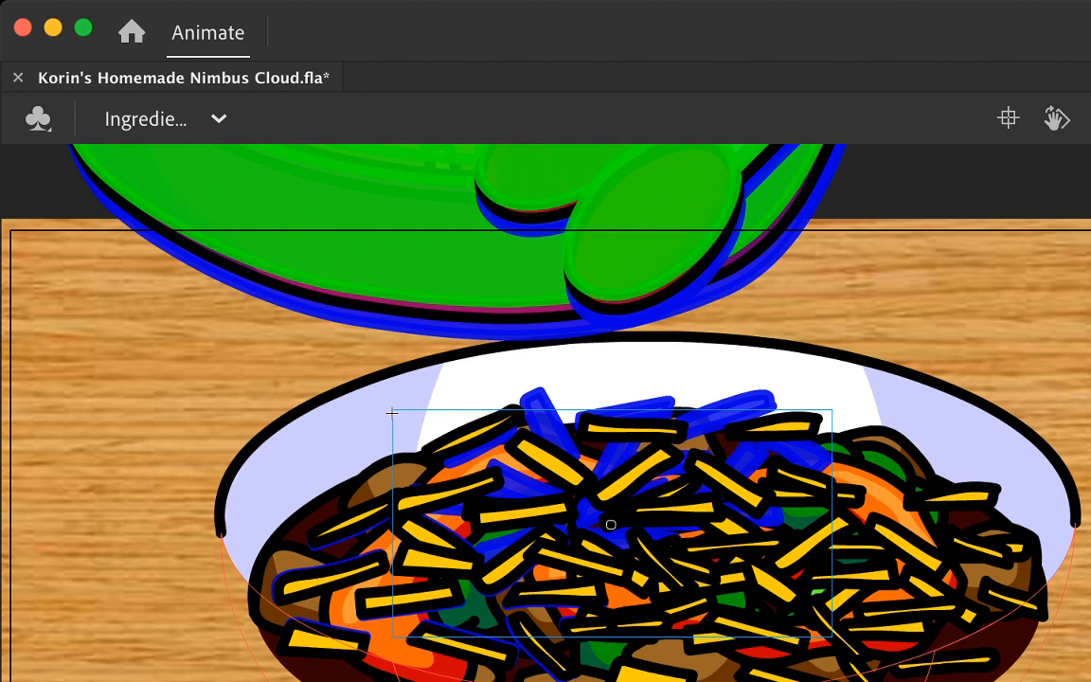
key("comma")
key("comma")
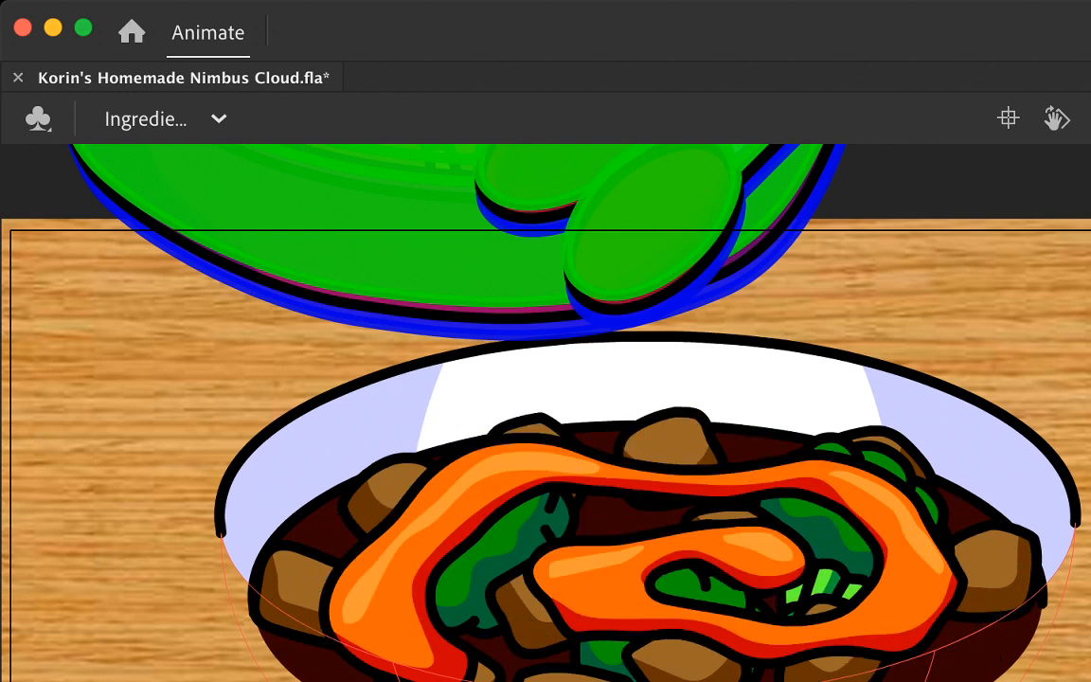
key("period")
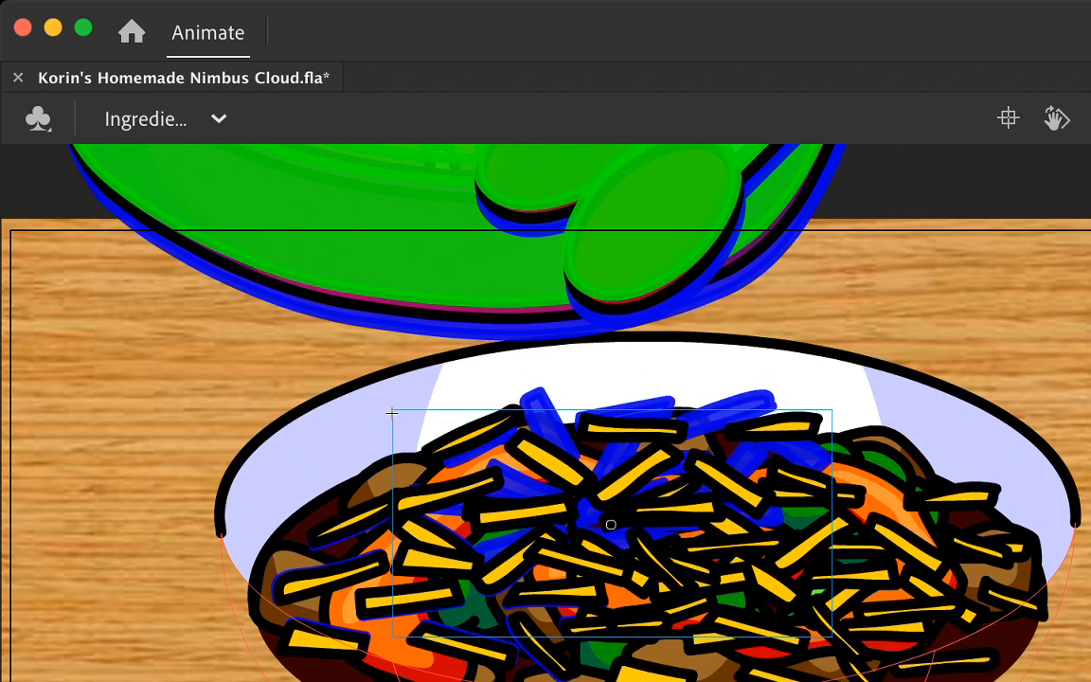
key("Escape")
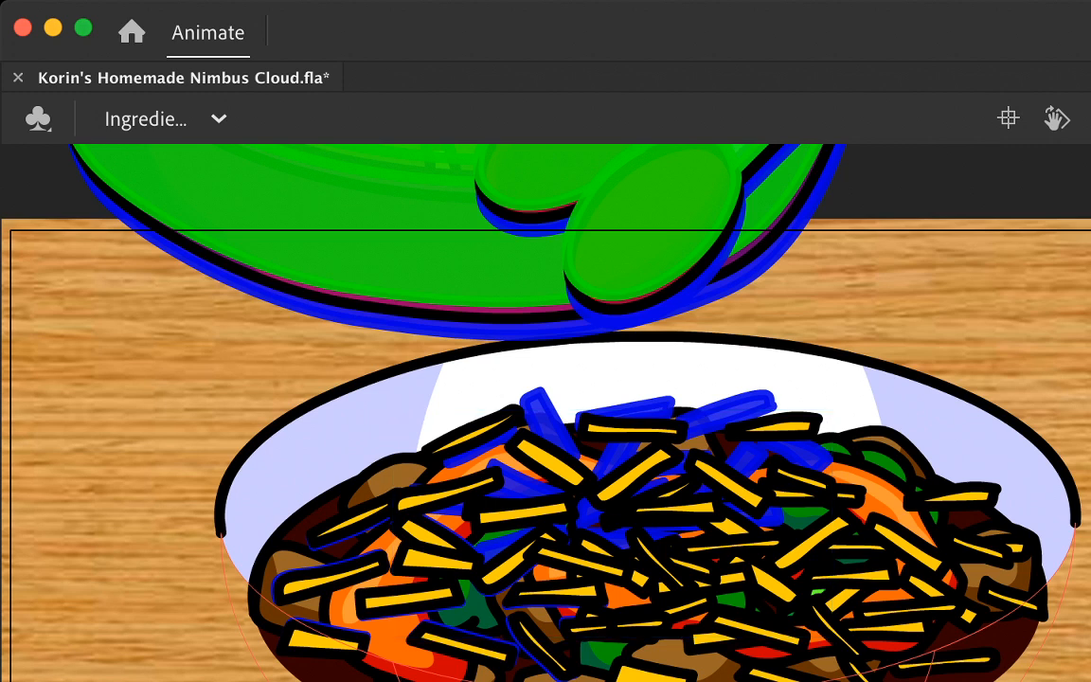
key("super+a")
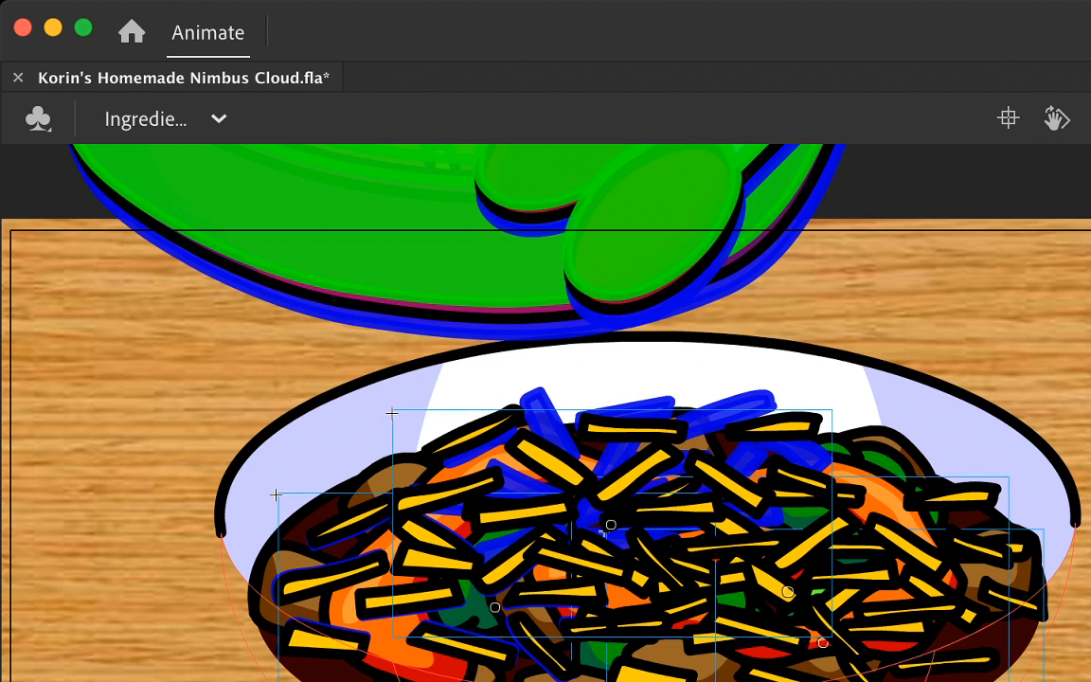
key("Escape")
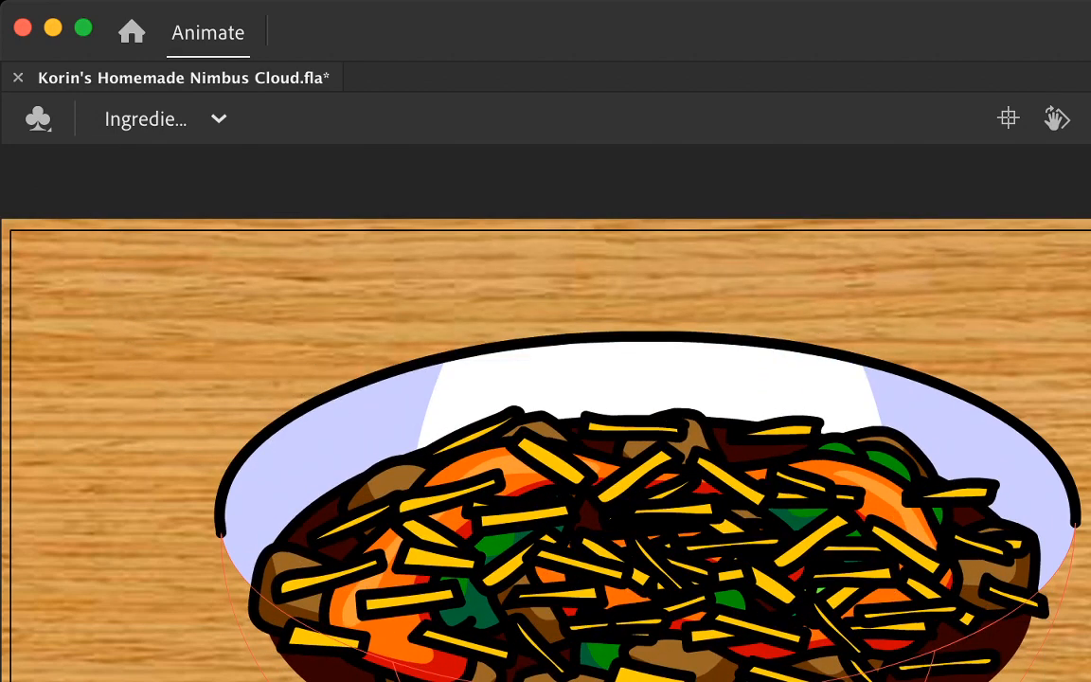
Step: Test the movie to review the cheese-dropping animation over the whole plate
key("super+minus")
key("super+minus")
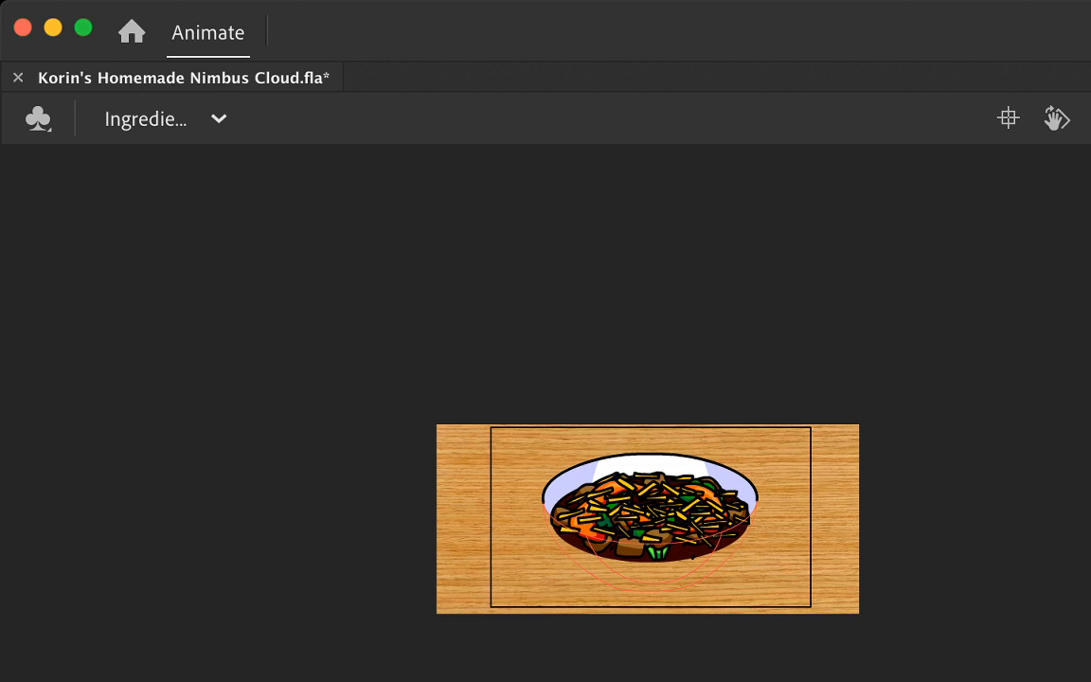
key("super+Return")
key("super+Return")
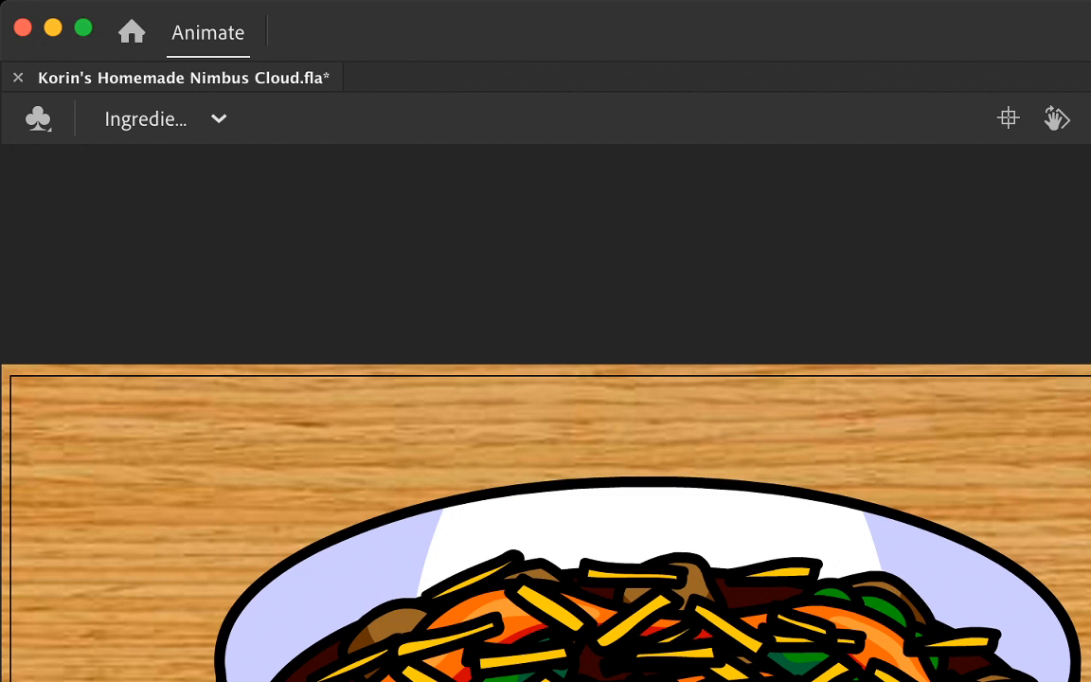
Step: Draw a flat oval with a thick black outline and no fill above the bowl
left_click_drag(559, 399, 696, 394)
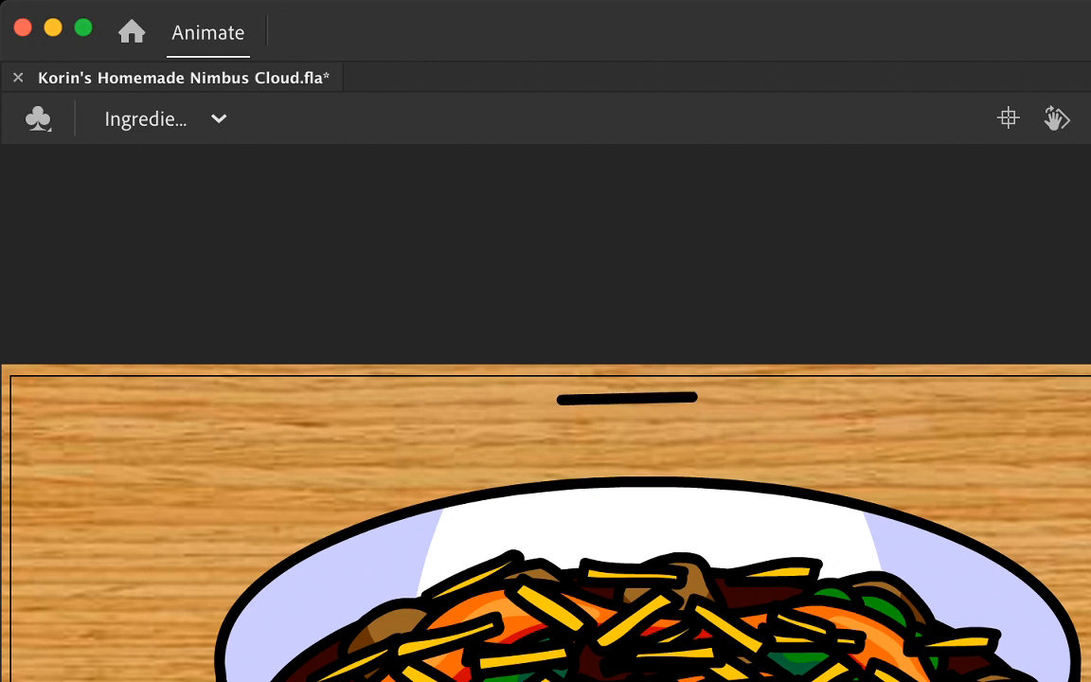
key("super+z")
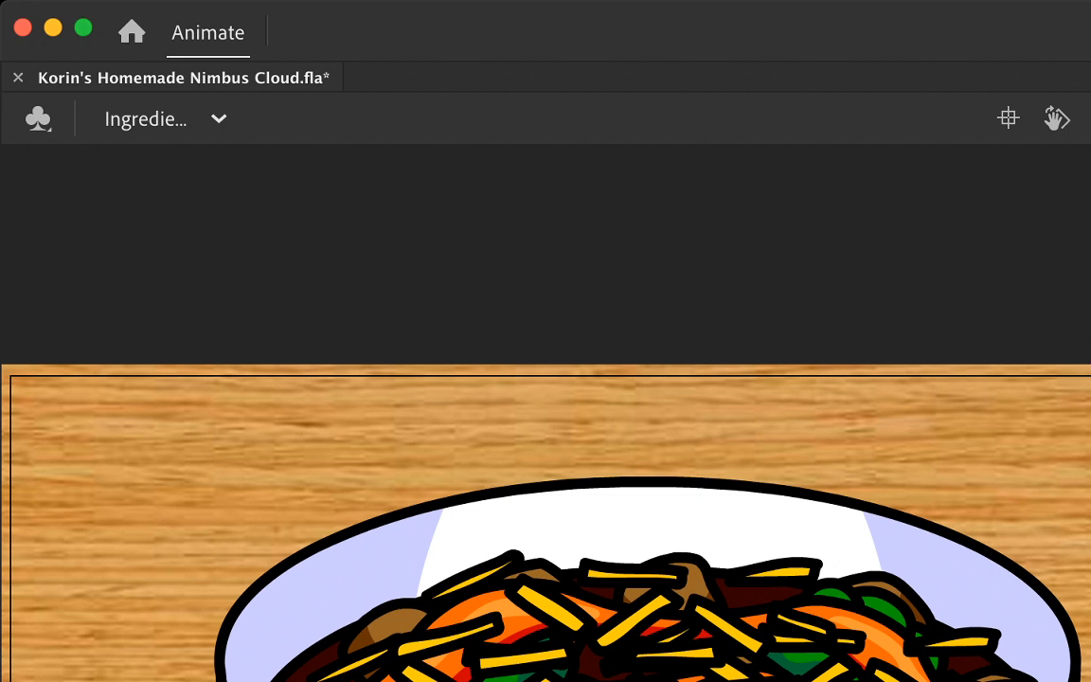
left_click_drag(700, 413, 738, 453)
left_click(655, 429)
key("Delete")
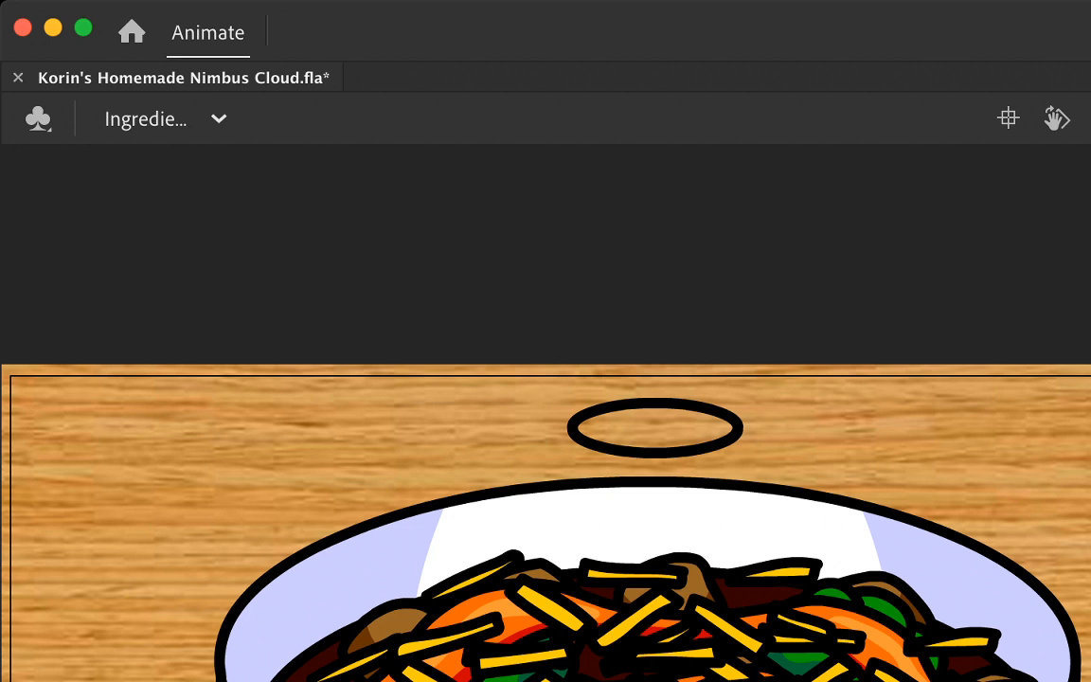
Step: Draw two straight vertical lines of about equal height rising from the oval's left and right ends
left_click_drag(572, 428, 573, 316)
left_click_drag(737, 422, 736, 348)
key("super+z")
left_click_drag(737, 425, 737, 311)
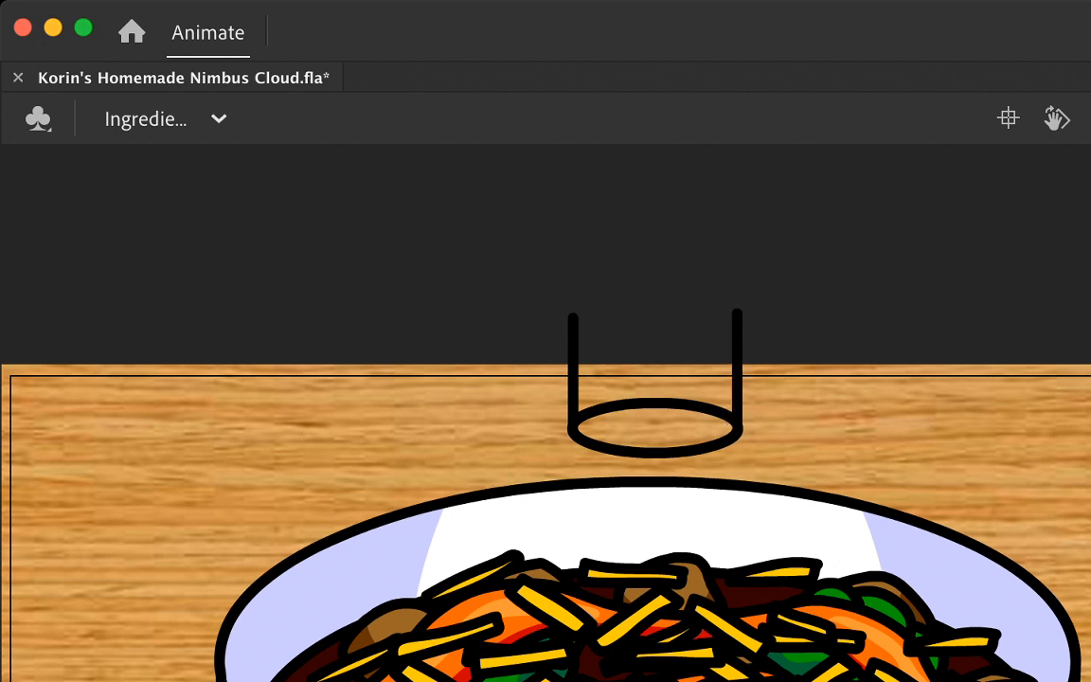
Step: Close the cylinder with a copy of the oval's upper arc across the tops of both sides, trimming the protruding line end
left_click(656, 404)
left_click_drag(655, 403, 671, 322)
key("super+equal")
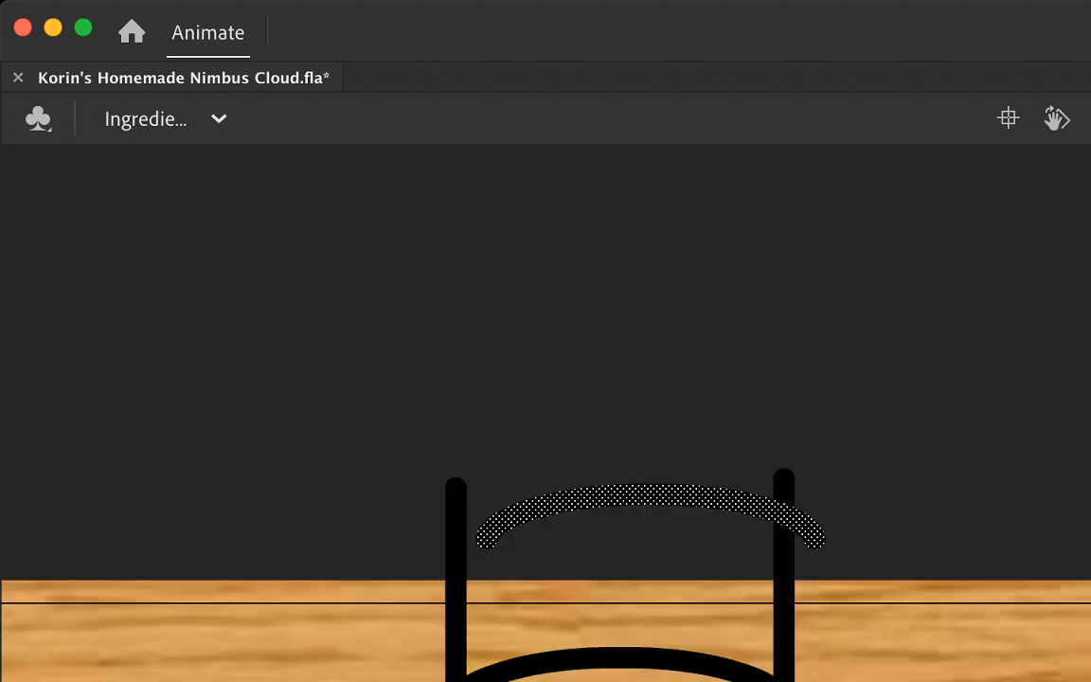
left_click_drag(654, 494, 624, 448)
key("Escape")
left_click(784, 480)
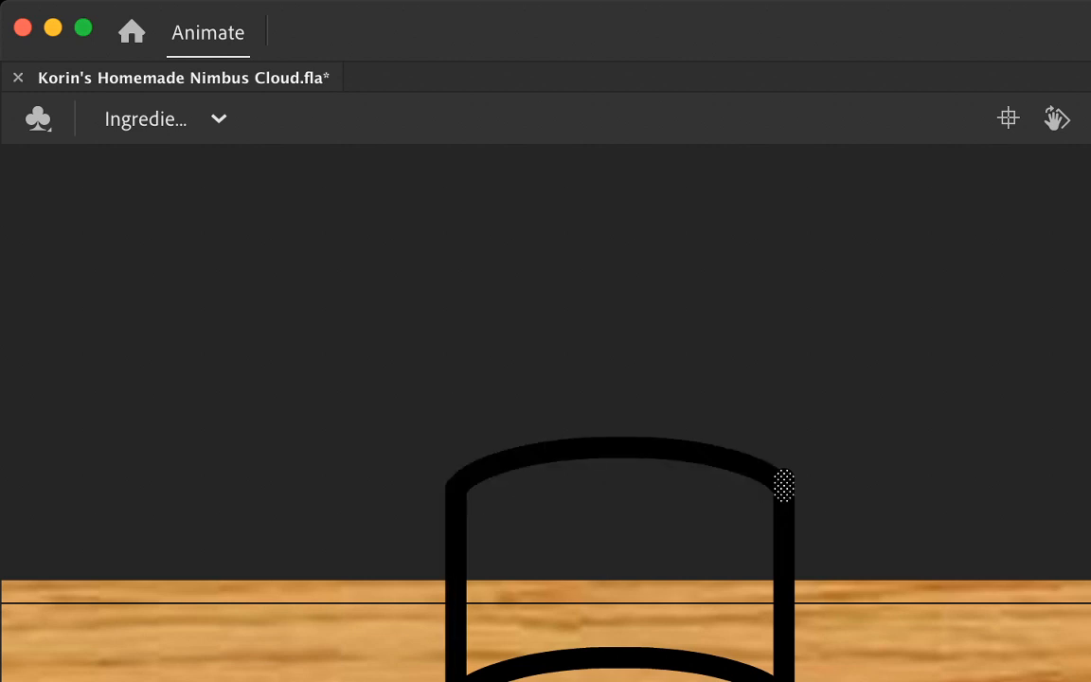
key("Delete")
scroll(545, 413, "down", 5)
scroll(545, 413, "left", 1)
scroll(545, 413, "up", 2)
scroll(546, 413, "right", 2)
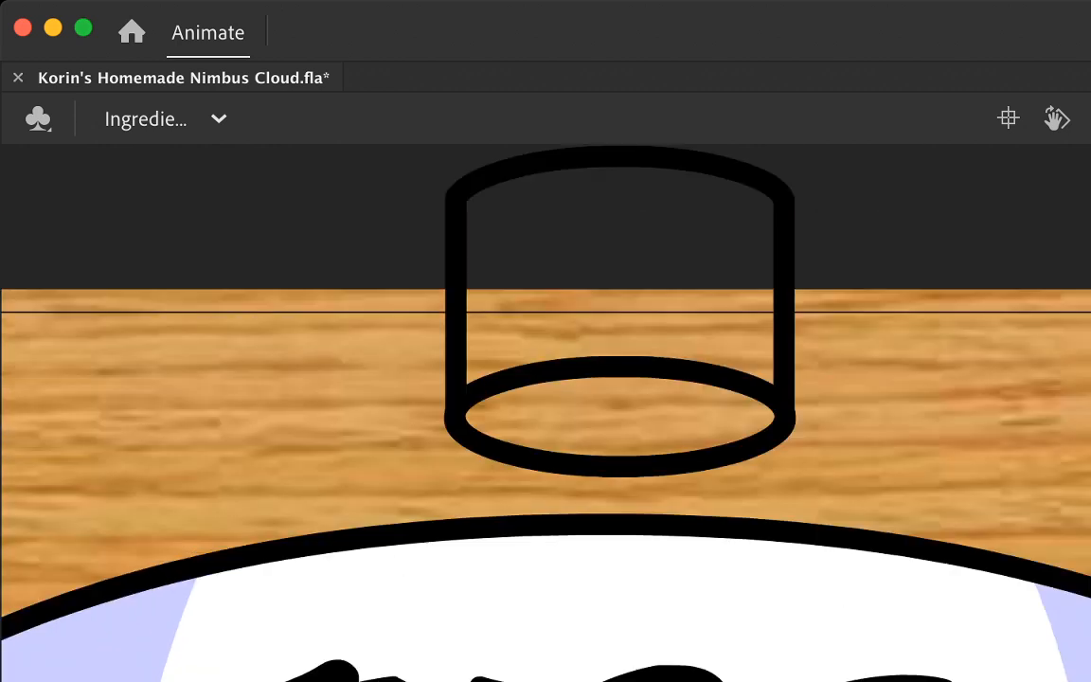
scroll(546, 413, "up", 2)
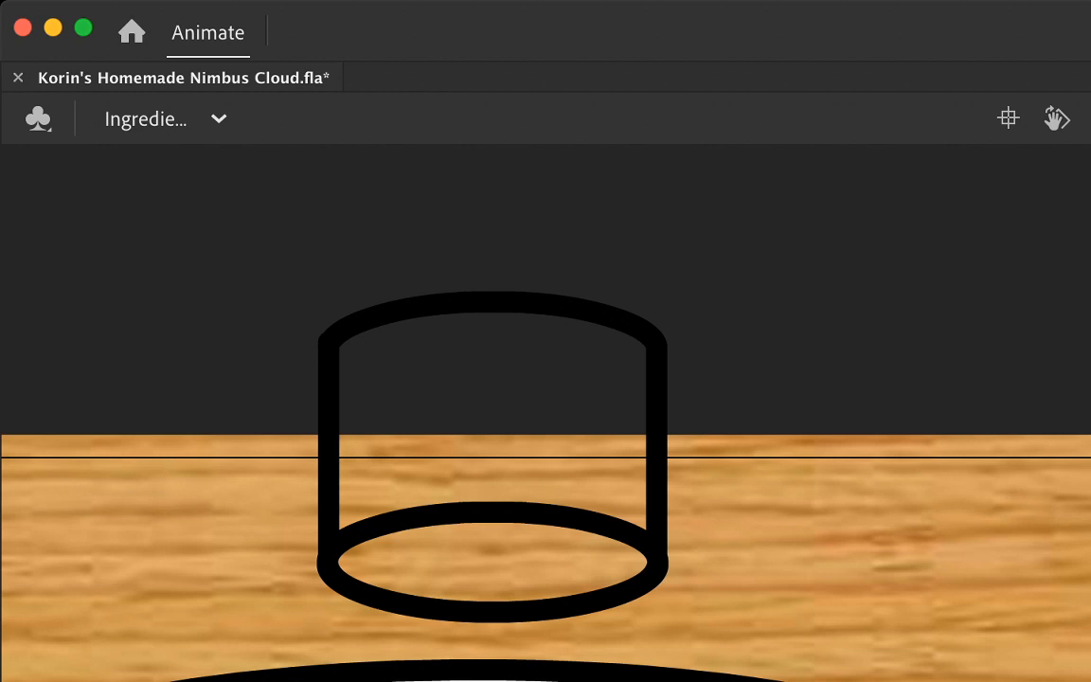
mouse_move(311, 495)
left_mouse_down()
mouse_move(402, 462)
mouse_move(524, 449)
mouse_move(578, 449)
mouse_move(642, 479)
mouse_move(705, 474)
mouse_move(782, 420)
mouse_move(856, 325)
left_mouse_up()
key("super+z")
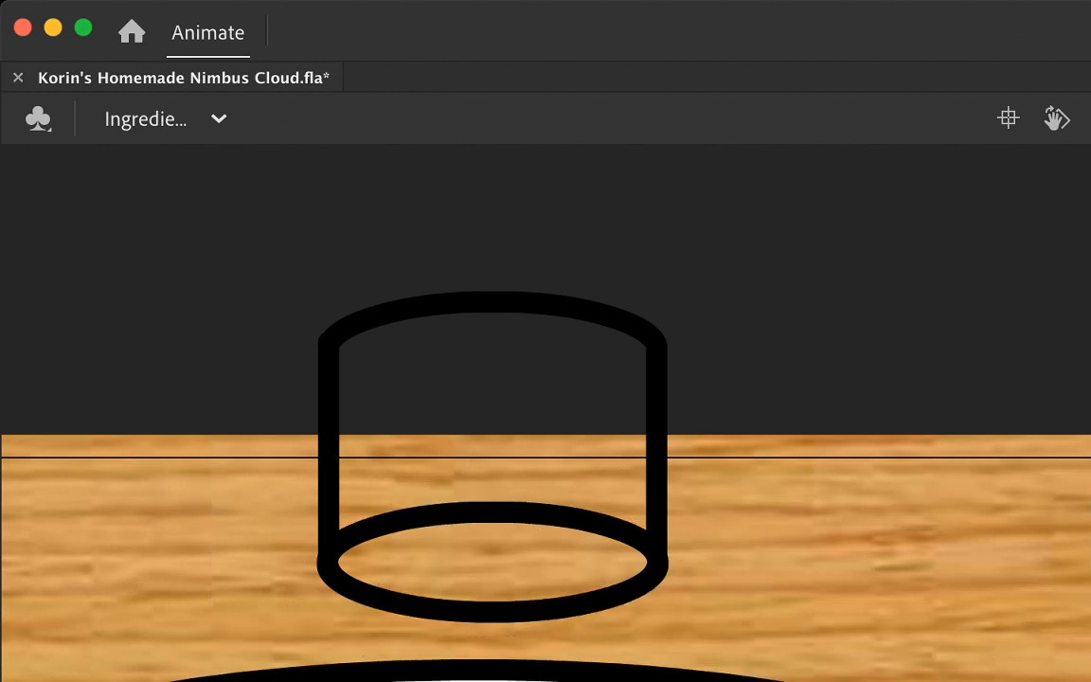
Step: Duplicate the cylinder's top arc and align the copy between the side lines, midway down, as a dividing band
left_click(492, 302)
key("super+d")
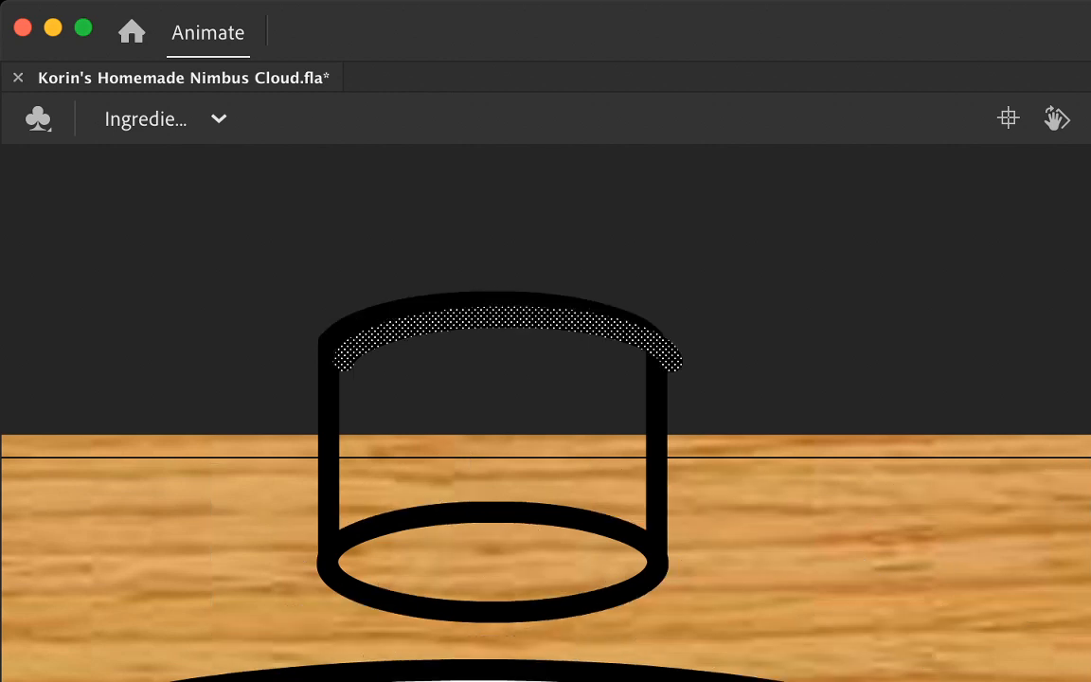
left_click_drag(507, 316, 507, 399)
key("Left")
key("Left")
key("Left")
key("Left")
key("Left")
key("Left")
key("Left")
key("Left")
key("Down")
key("Down")
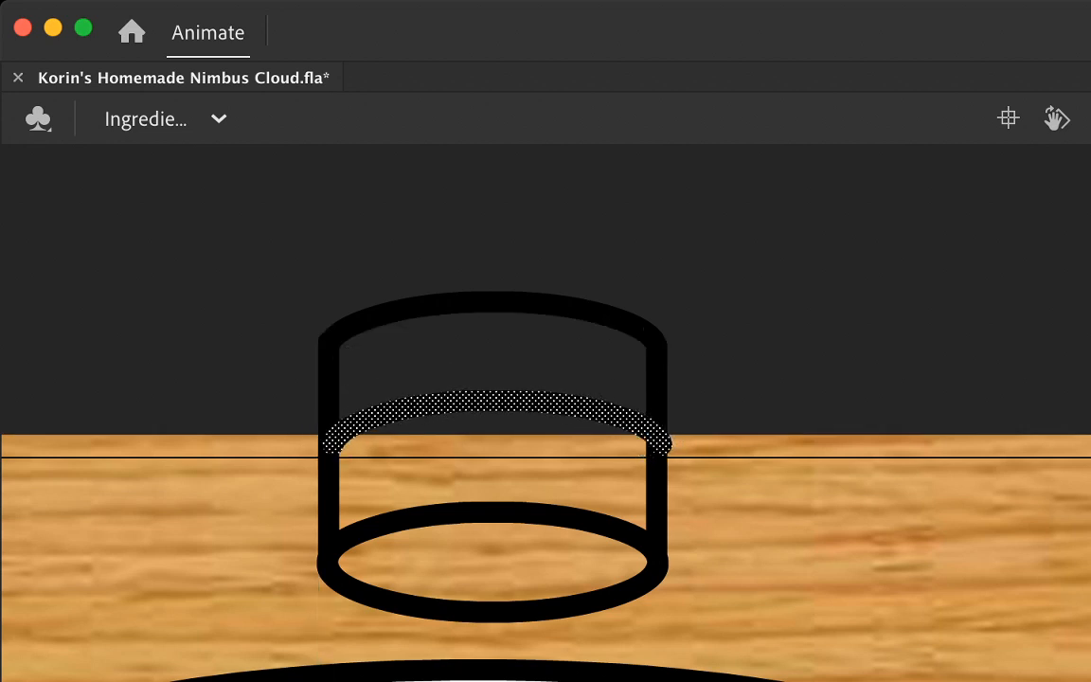
key("Left")
key("Left")
key("Left")
key("Left")
key("Left")
key("Left")
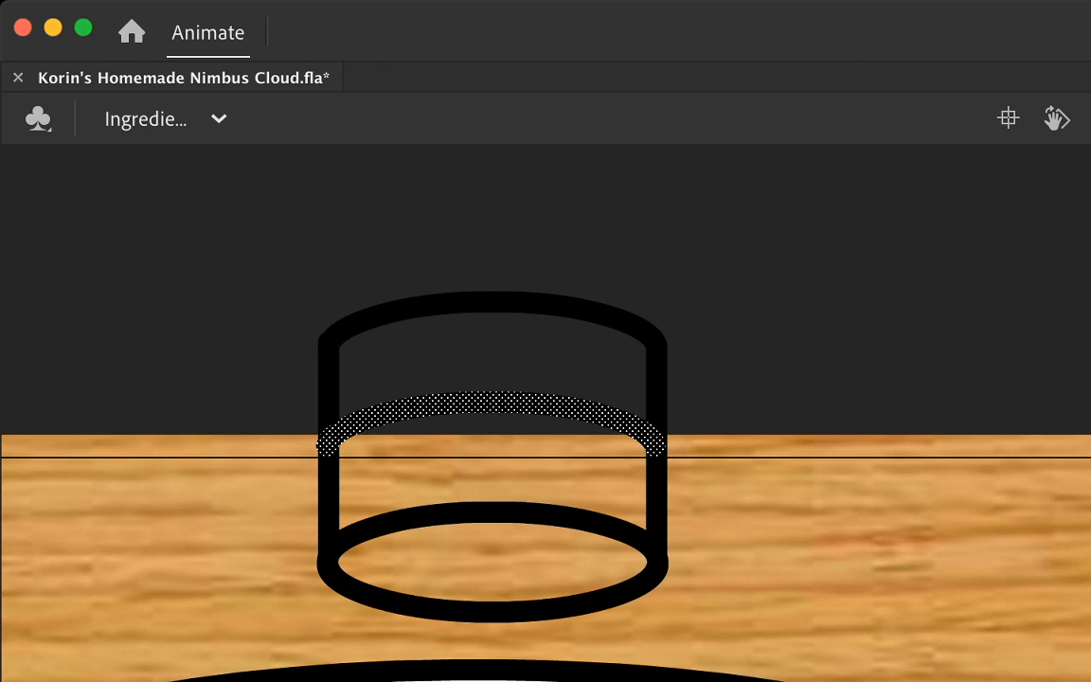
key("Escape")
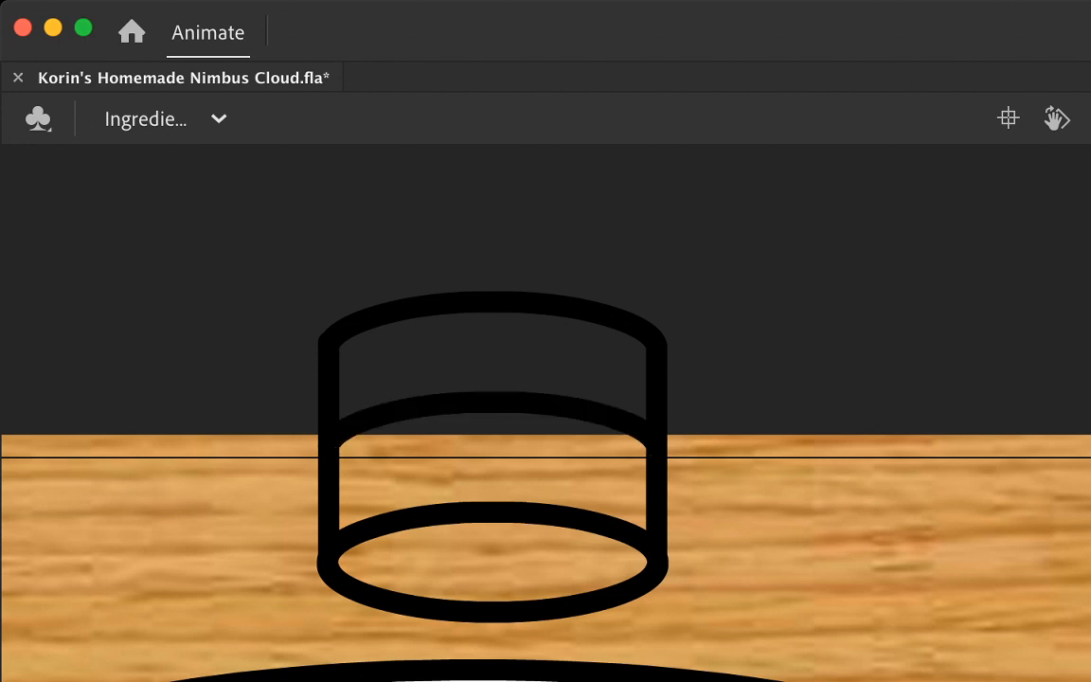
Step: Try to pull the cylinder's two upper corner anchor points outward
left_click_drag(290, 267, 697, 644)
left_click_drag(328, 343, 266, 327)
key("Delete")
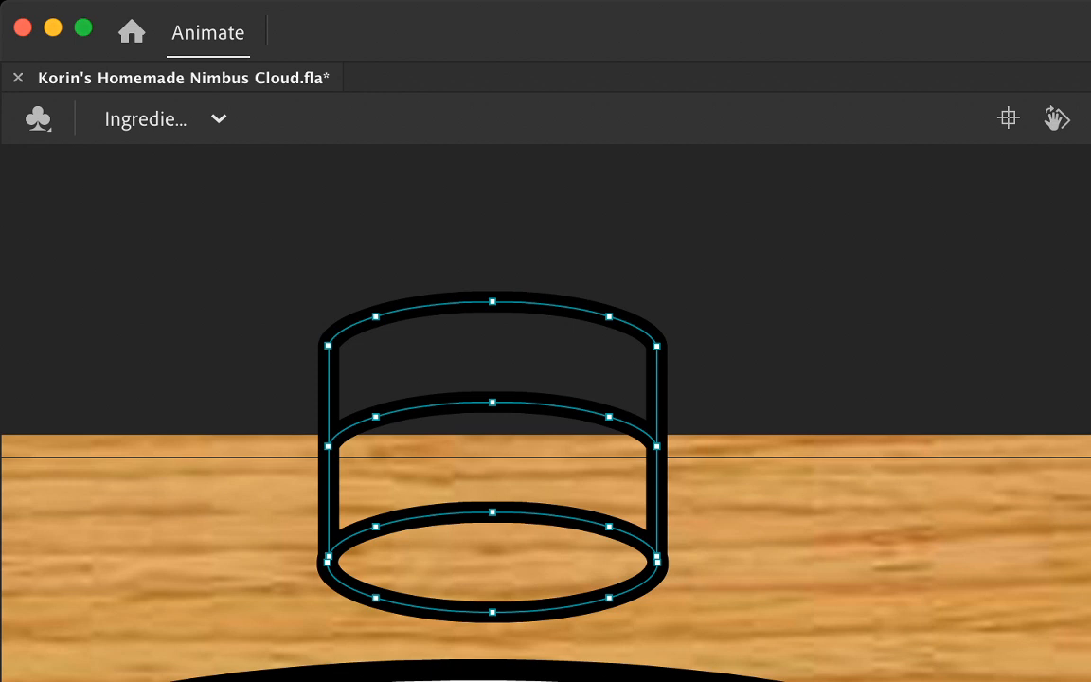
left_click_drag(327, 345, 276, 307)
key("super+z")
left_click_drag(656, 345, 692, 331)
key("super+z")
key("v")
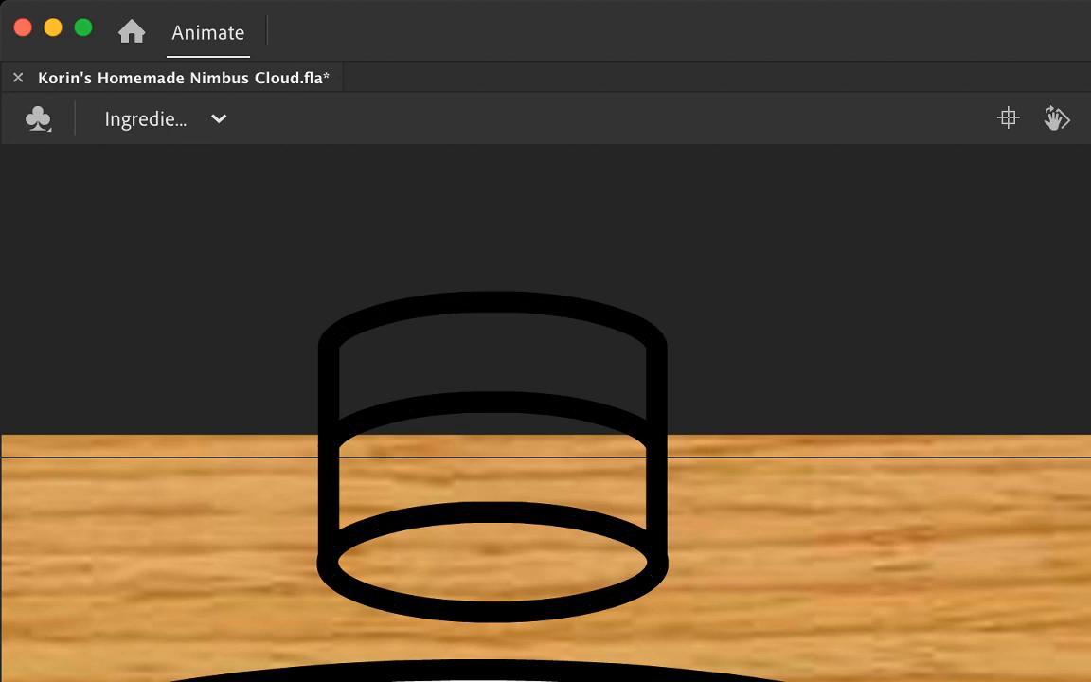
Step: Fill the cylinder's two side bands dark grey and its lower oval very dark blue, and select the whole shape
key("super+a")
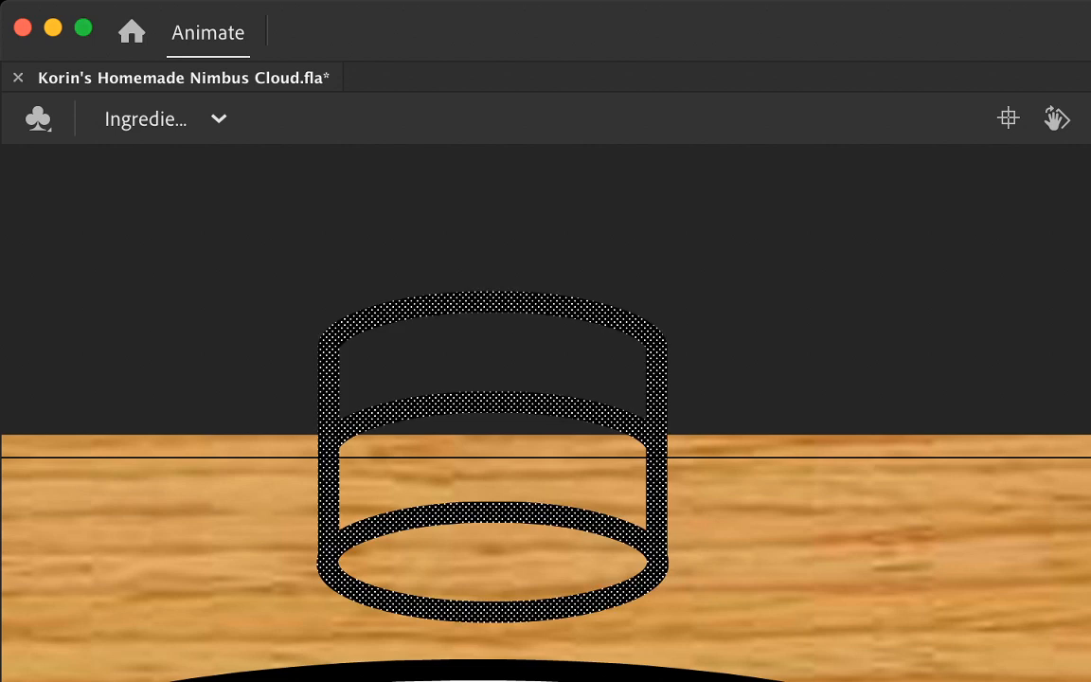
key("Escape")
scroll(545, 413, "left", 10)
key("super+minus")
key("super+minus")
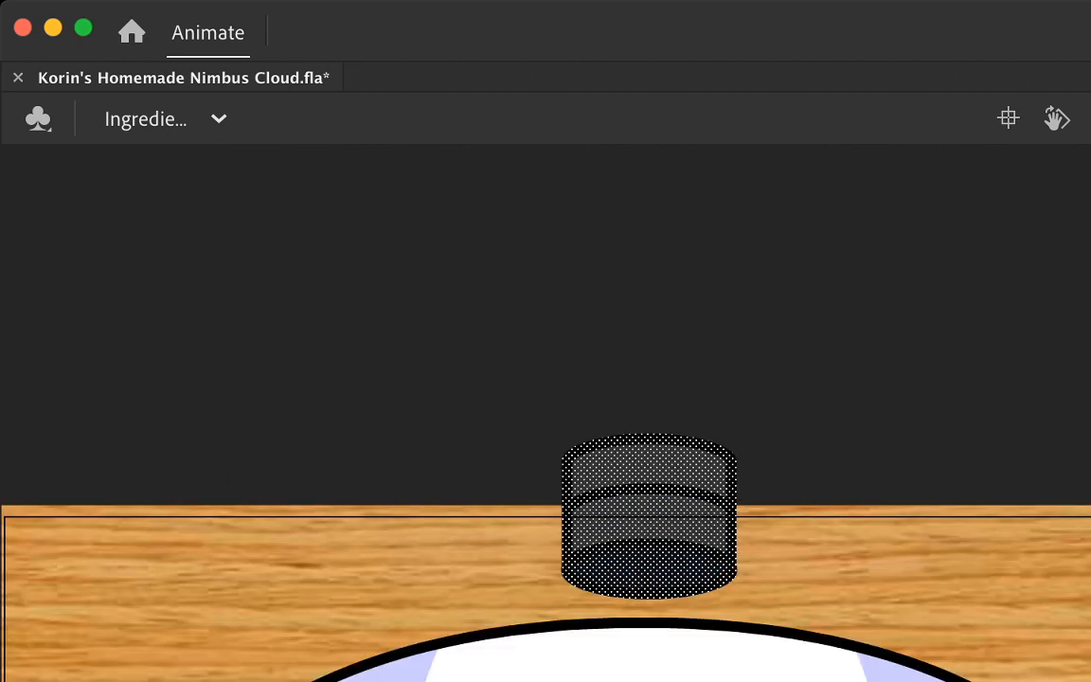
Step: Rotate the filled cylinder slightly clockwise and move it up and to the right above the bowl
key("q")
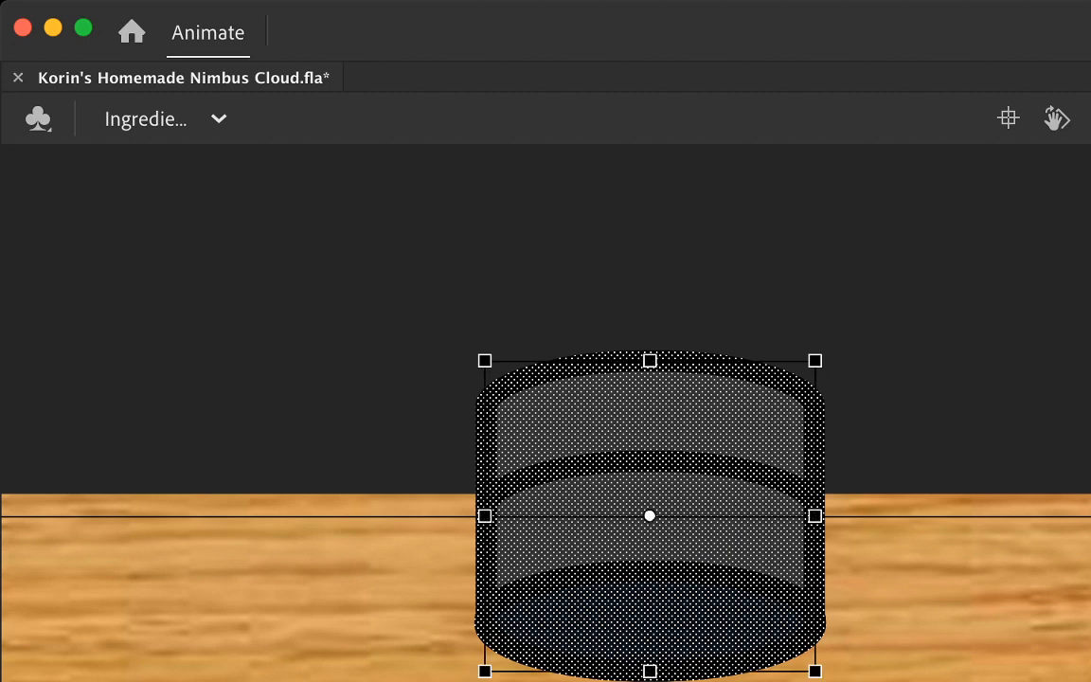
left_click_drag(821, 354, 870, 397)
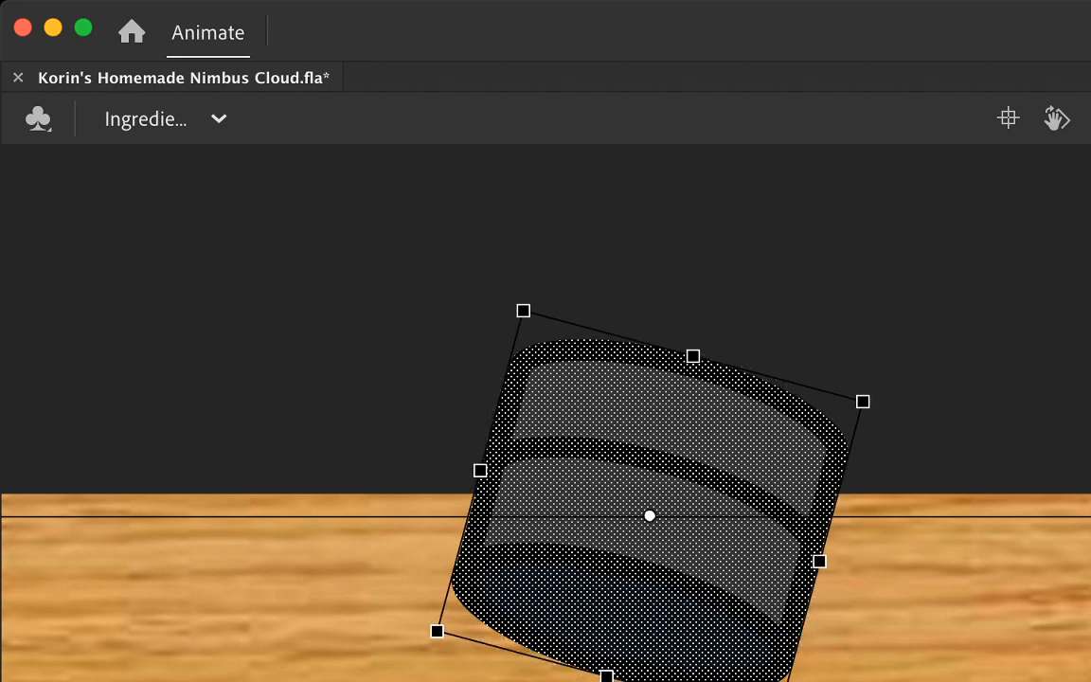
left_click_drag(650, 515, 753, 470)
key("Escape")
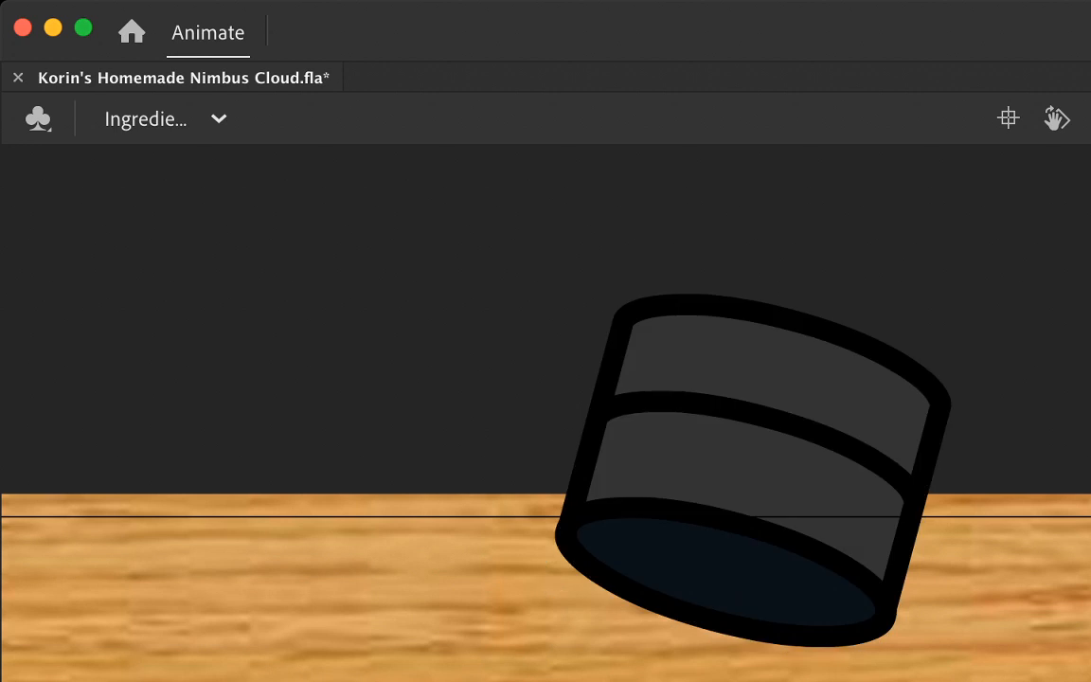
Step: Shade the right part of both side bands dark blue along a curved green guide line, and delete the guide
mouse_move(683, 547)
left_mouse_down()
mouse_move(762, 498)
mouse_move(858, 397)
mouse_move(894, 205)
left_mouse_up()
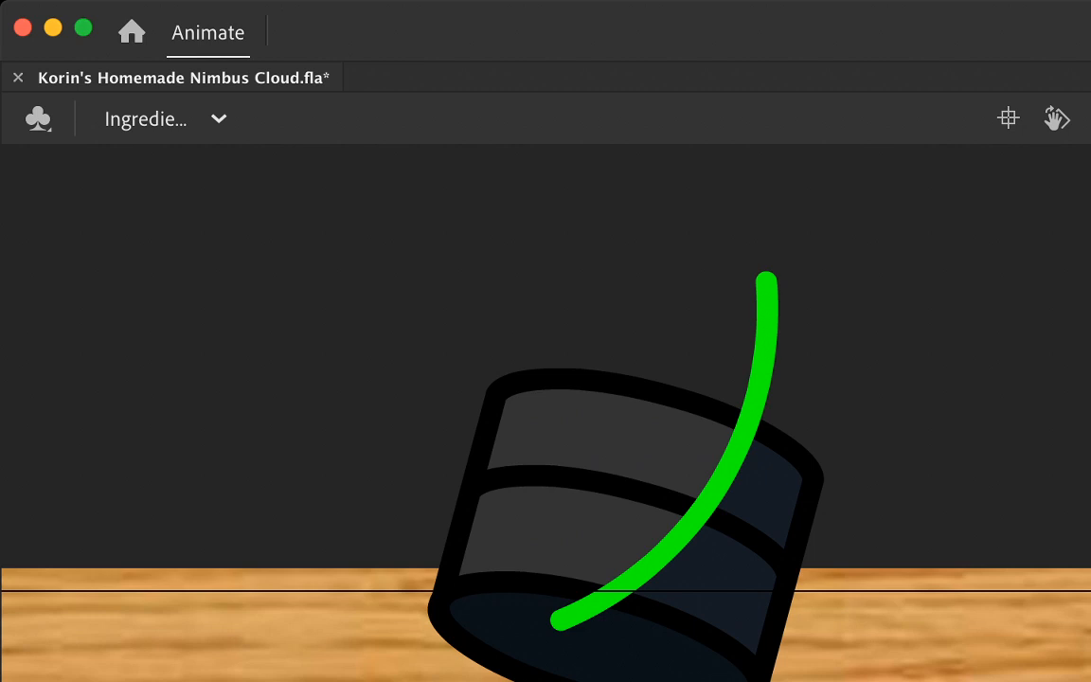
left_click(734, 459)
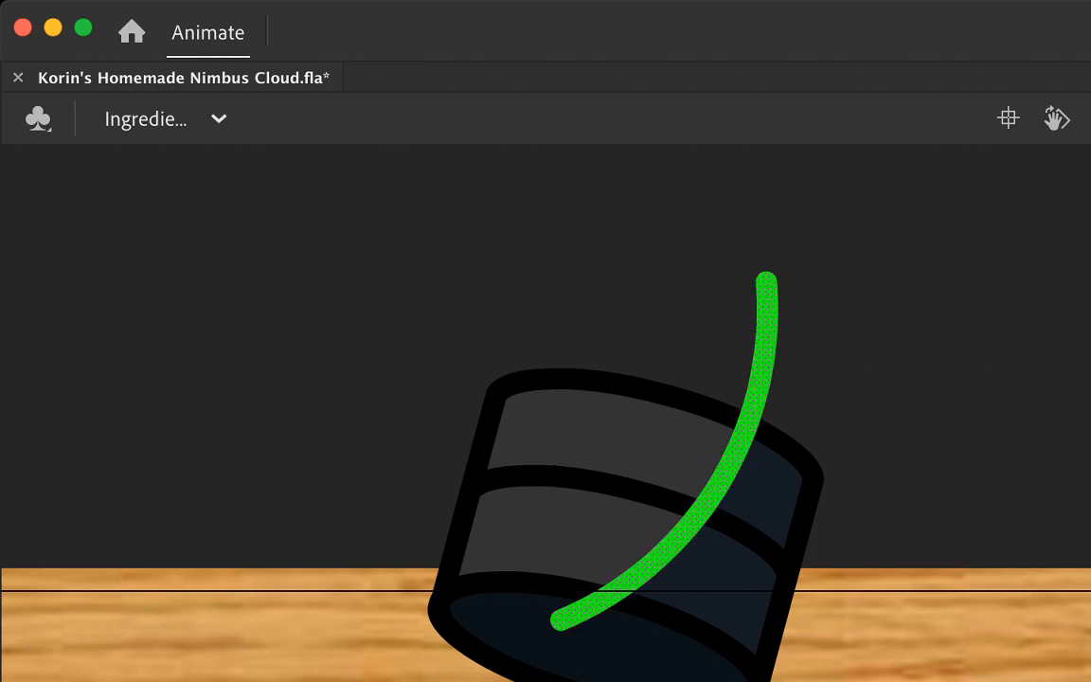
left_click(691, 265)
left_click(763, 362)
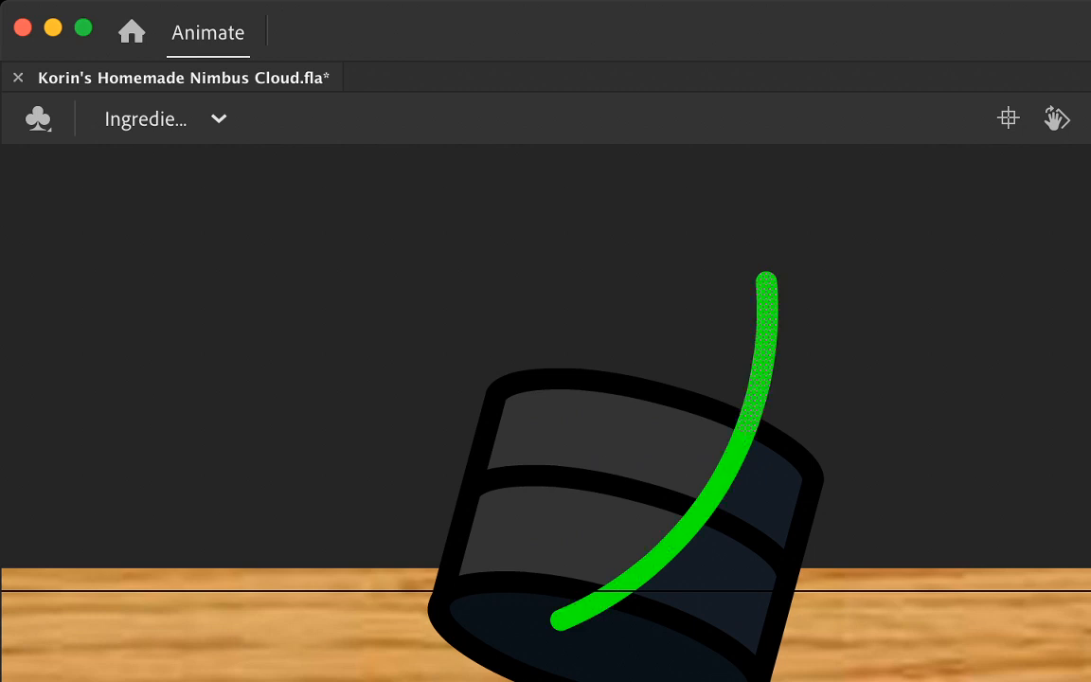
key("Delete")
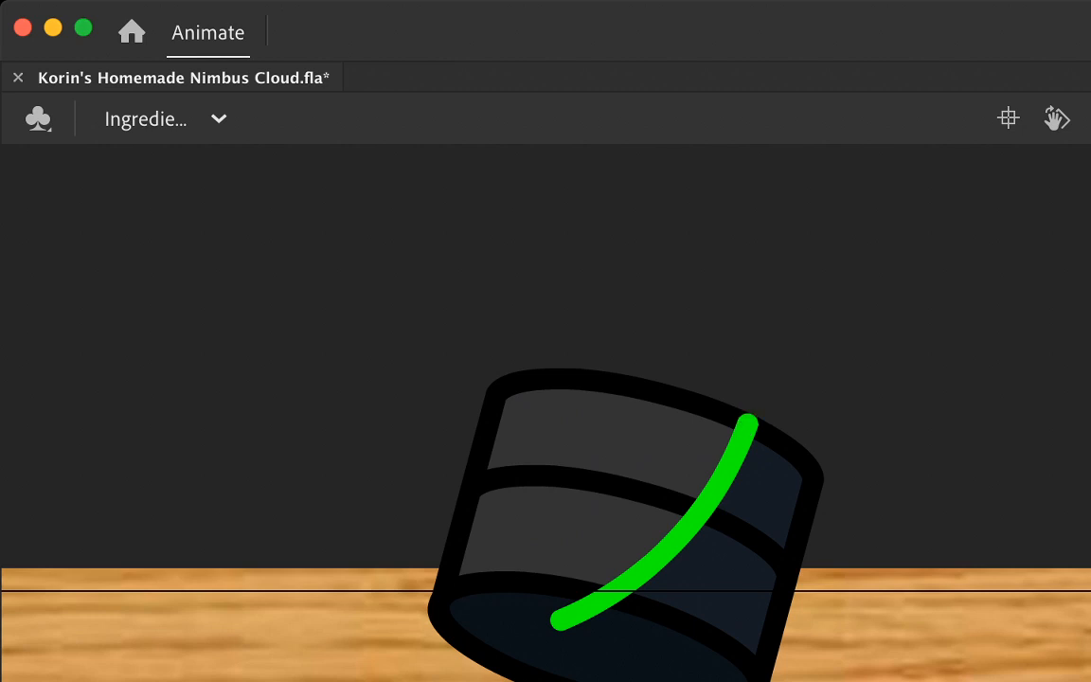
left_click(703, 512)
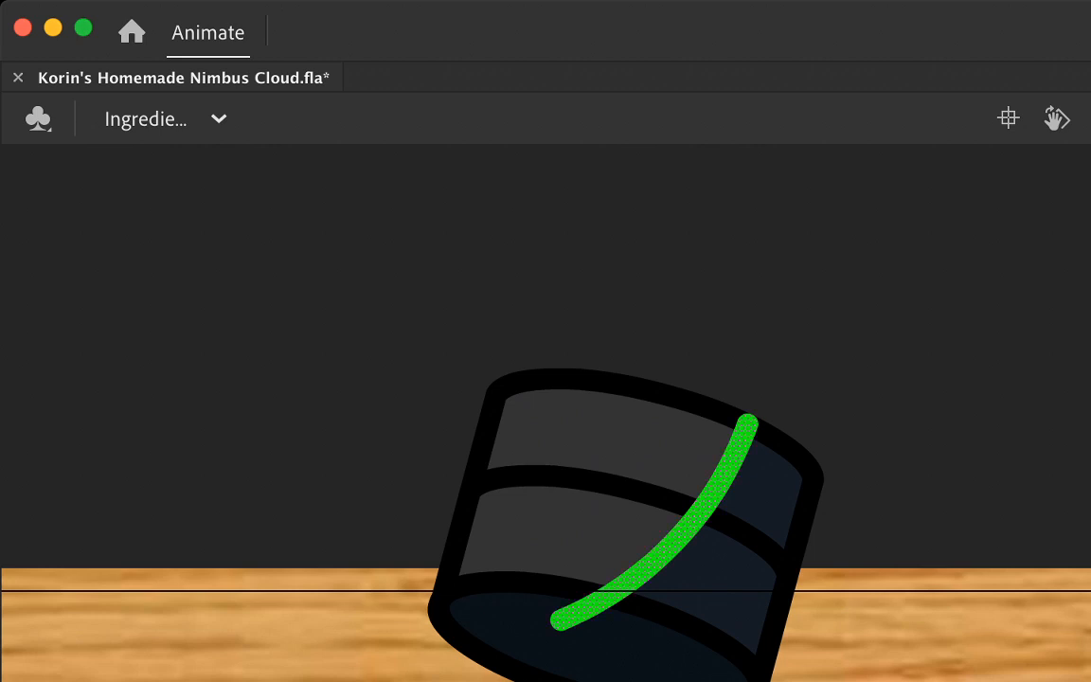
key("Delete")
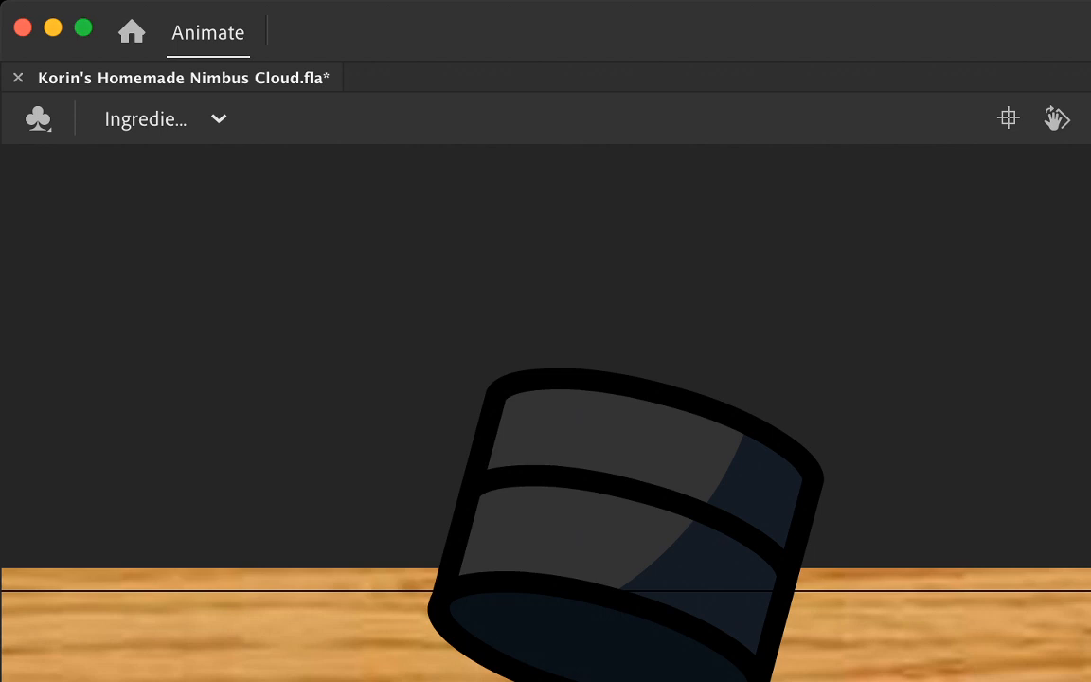
key("super+a")
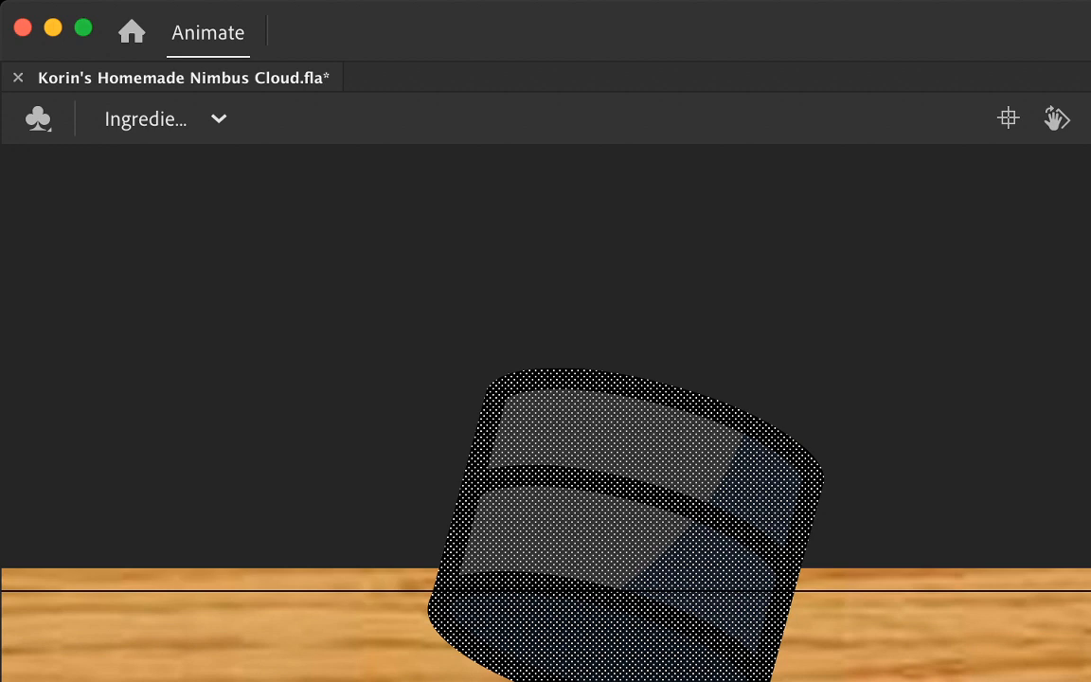
Step: Move the selected cylinder straight down until its lower edge overlaps the bowl's rim, and deselect it
scroll(545, 451, "down", 5)
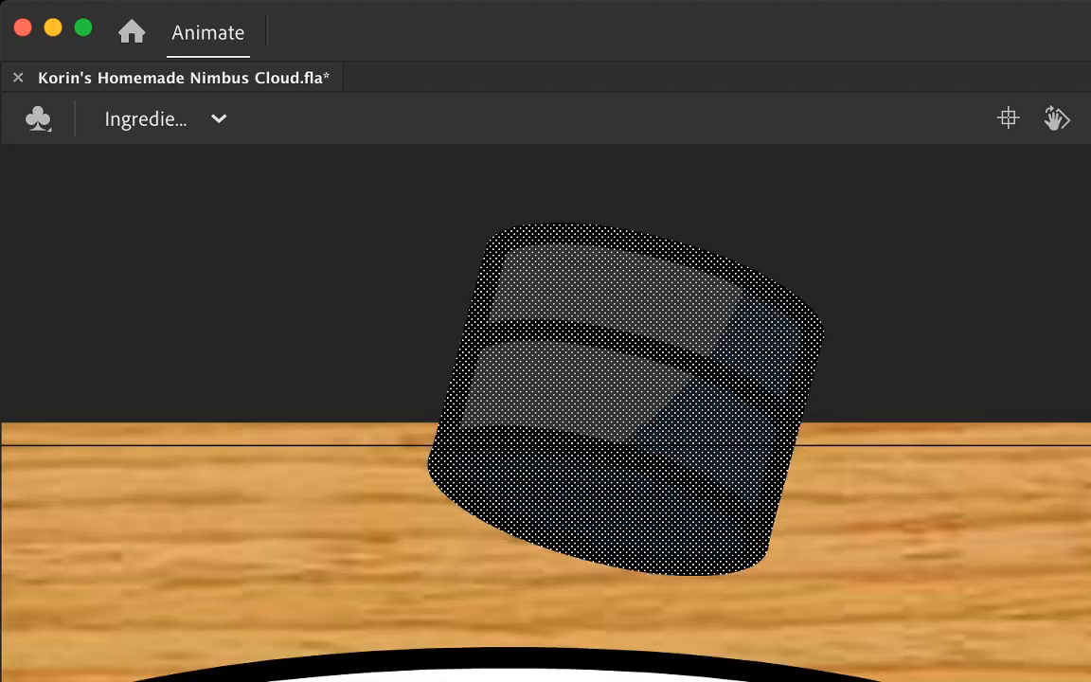
scroll(545, 413, "down", 2)
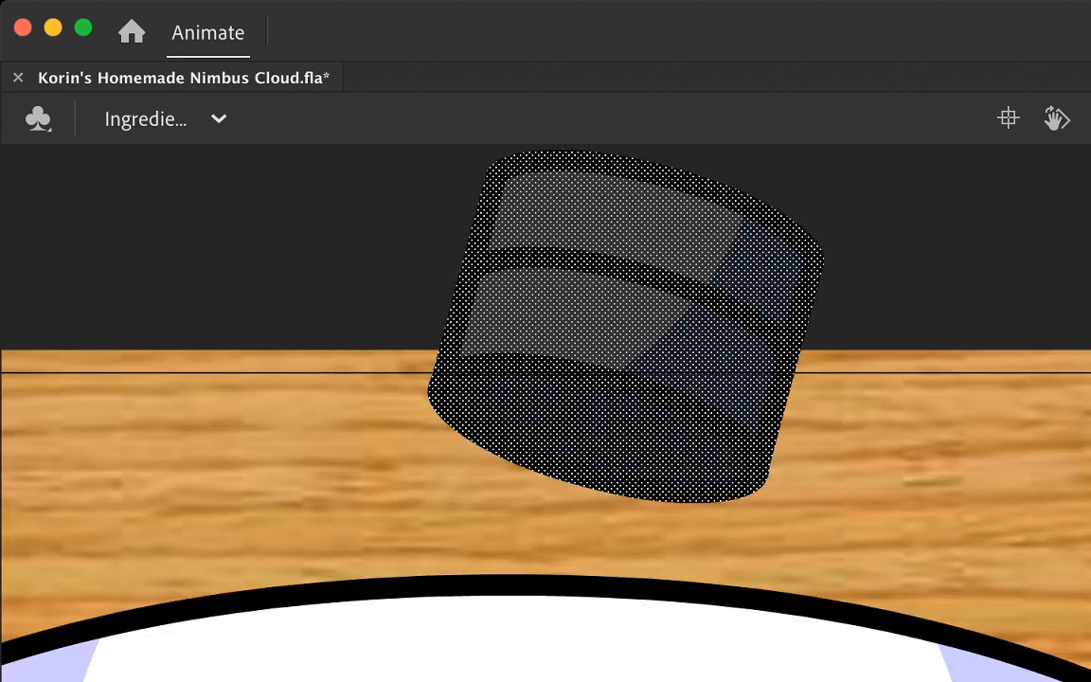
left_click_drag(699, 287, 699, 389)
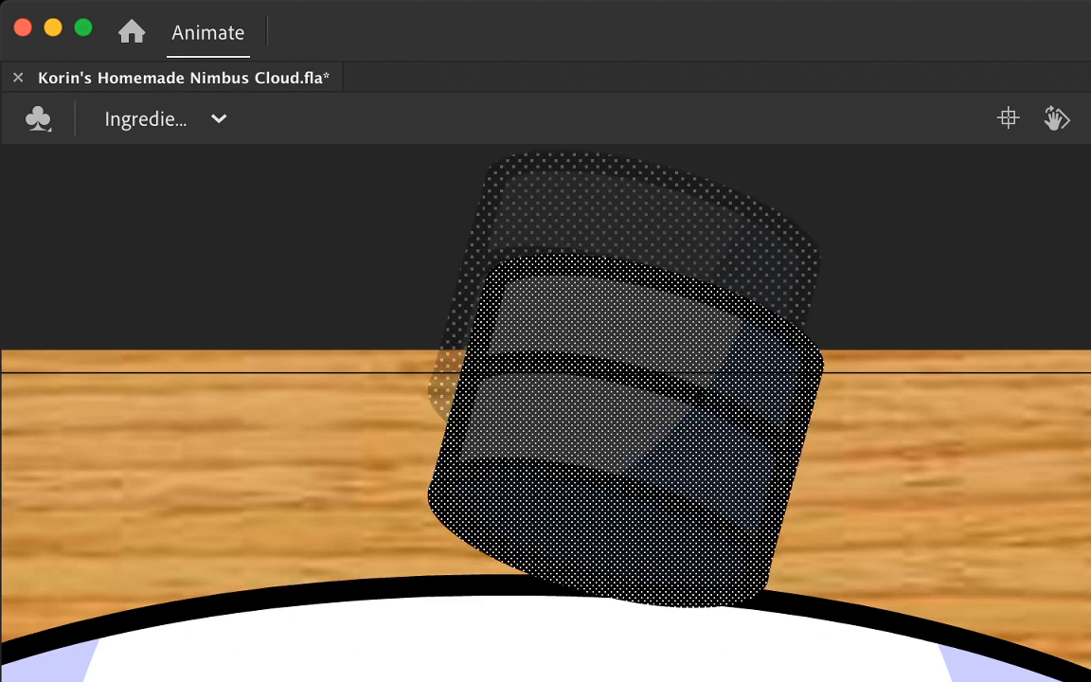
left_click(895, 440)
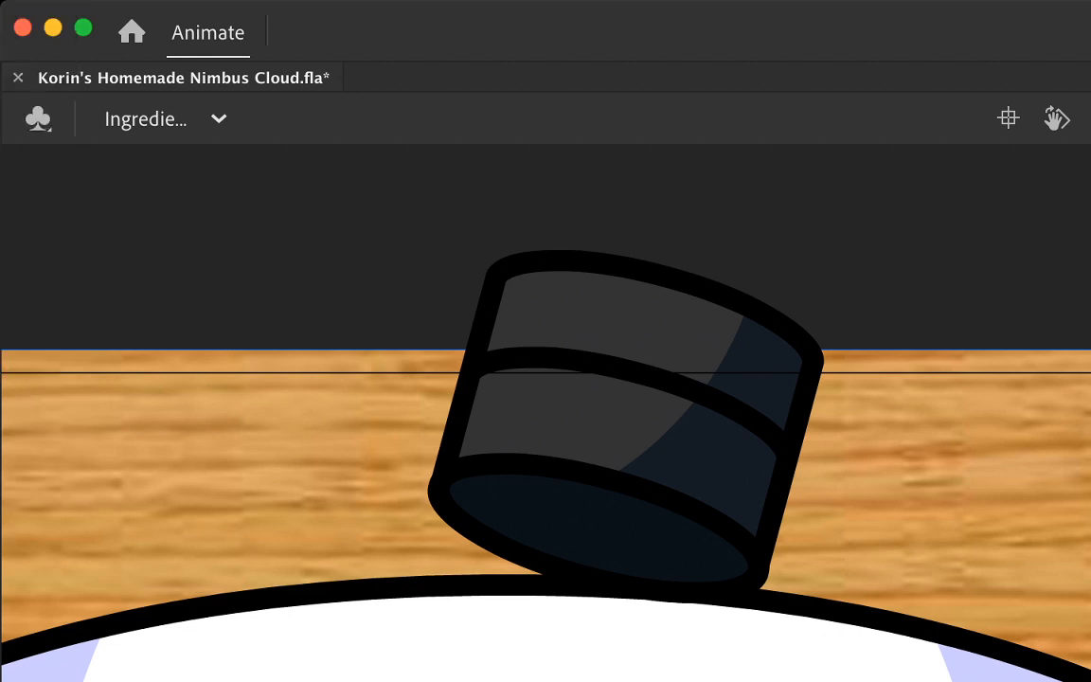
Step: Sketch green guide lines for the hand's lower edge across the cylinder and a rounded thumb on its right side
mouse_move(772, 384)
left_mouse_down()
mouse_move(751, 521)
mouse_move(791, 606)
mouse_move(838, 602)
mouse_move(890, 560)
mouse_move(913, 360)
mouse_move(945, 261)
left_mouse_up()
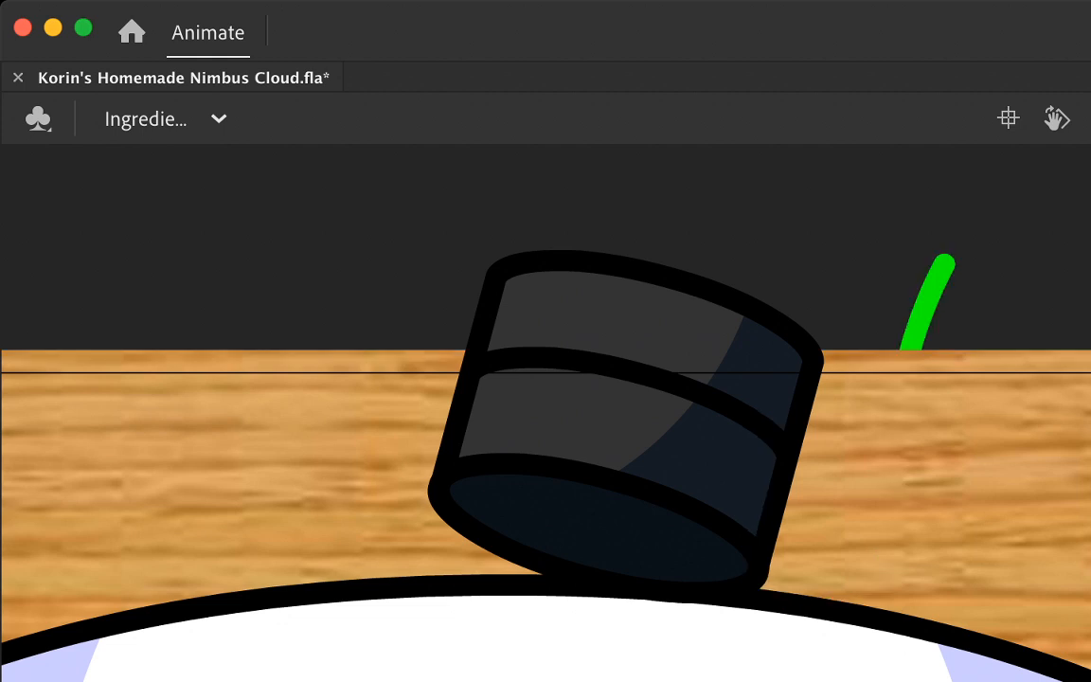
key("super+z")
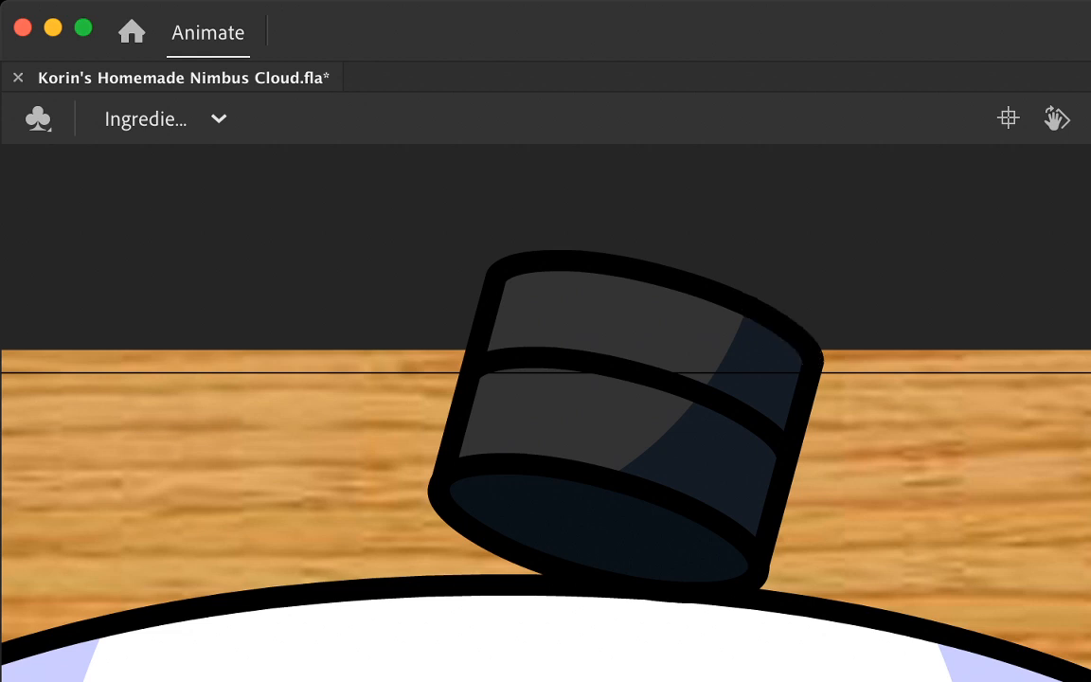
left_click_drag(625, 426, 752, 499)
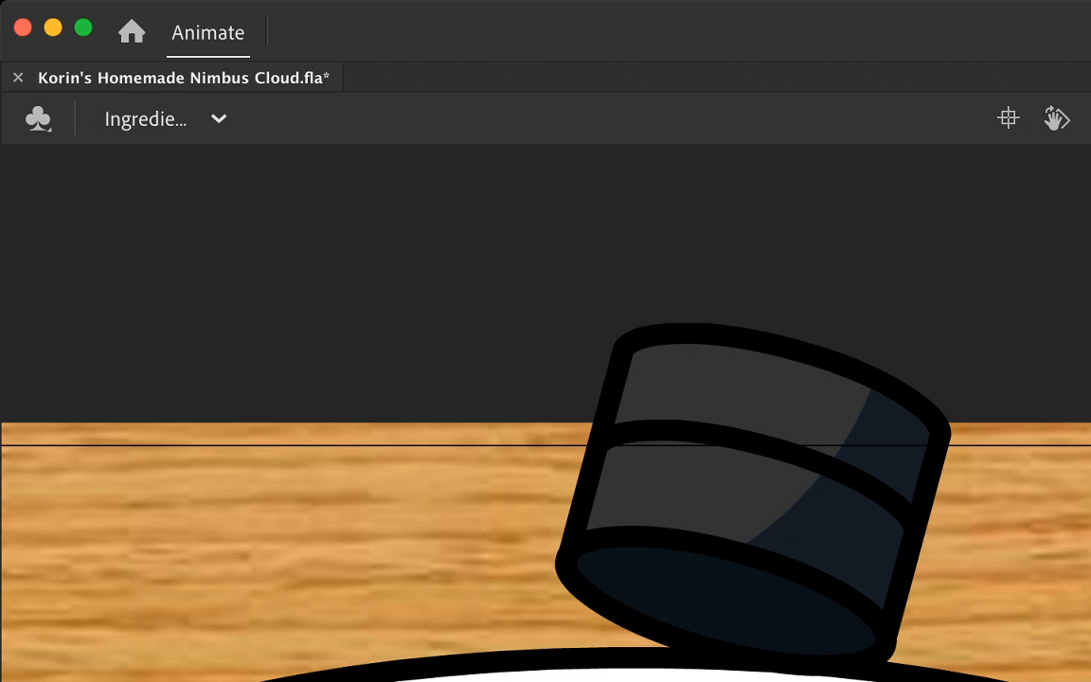
key("super+minus")
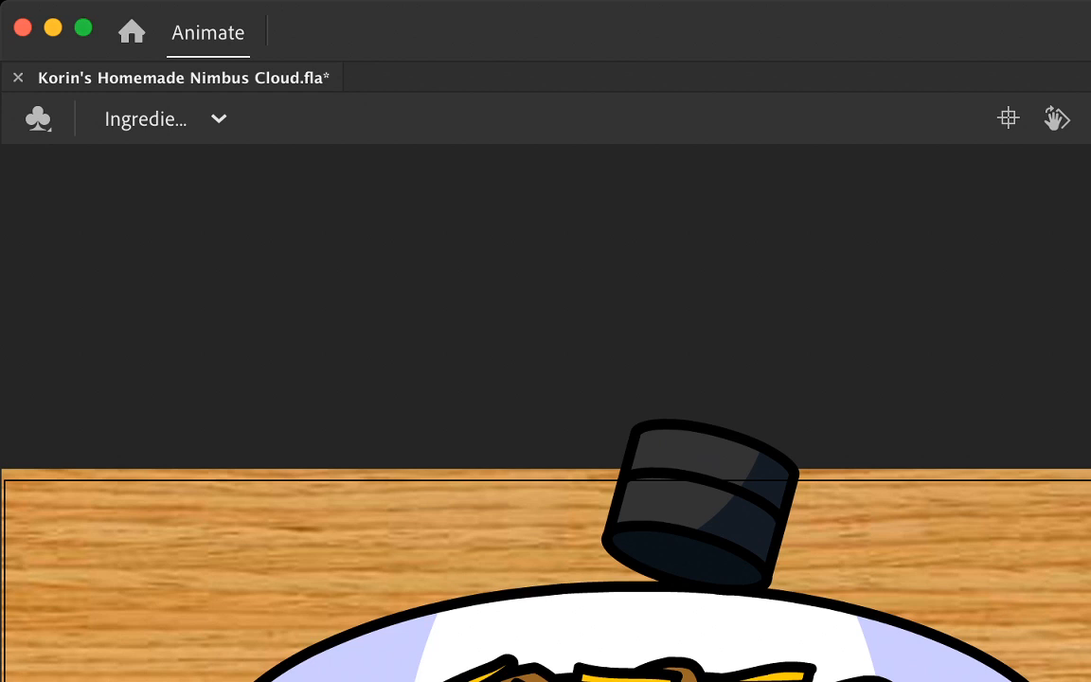
mouse_move(595, 519)
left_mouse_down()
mouse_move(730, 463)
mouse_move(779, 555)
left_mouse_up()
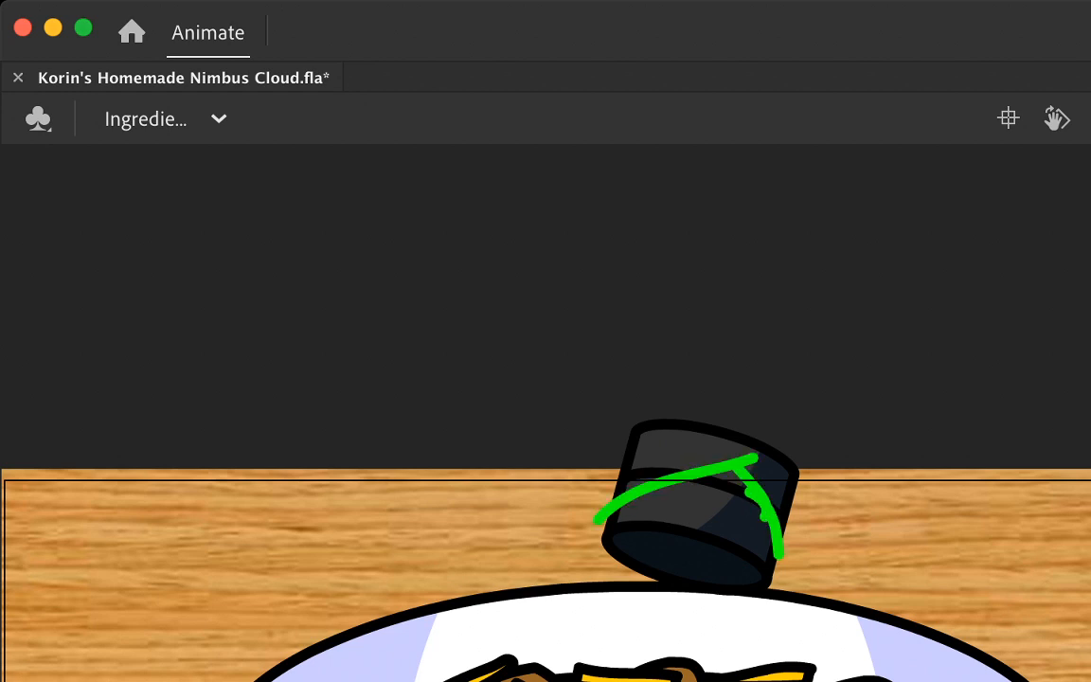
left_click_drag(830, 519, 807, 461)
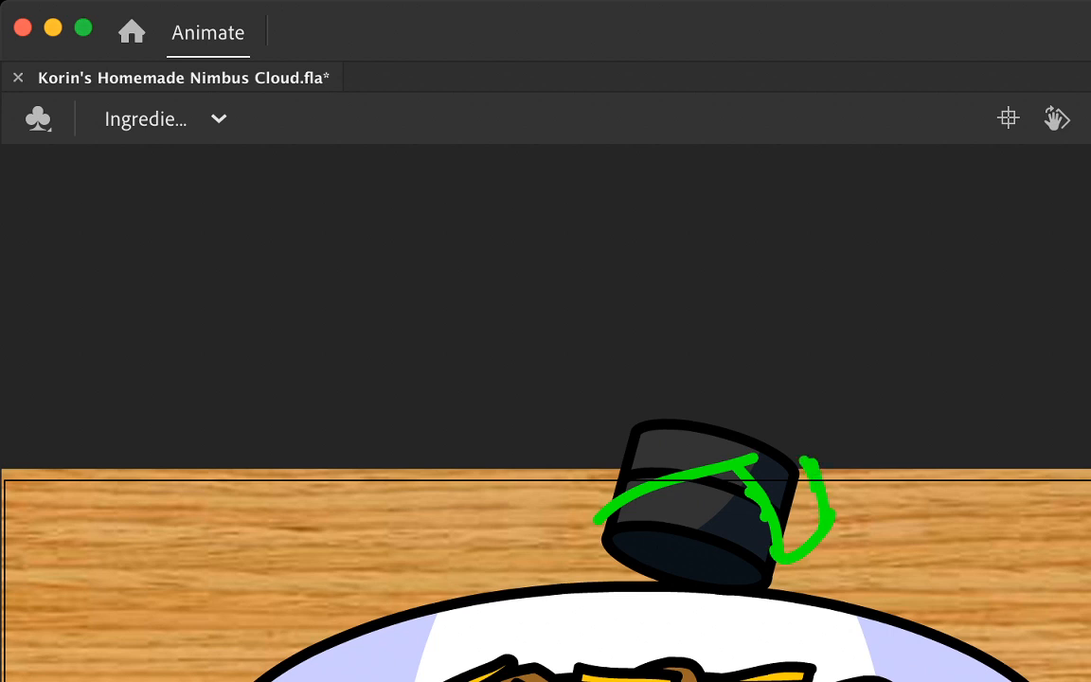
mouse_move(616, 422)
left_mouse_down()
mouse_move(688, 399)
mouse_move(625, 417)
mouse_move(592, 464)
mouse_move(597, 521)
left_mouse_up()
key("super+z")
key("super+z")
key("super+z")
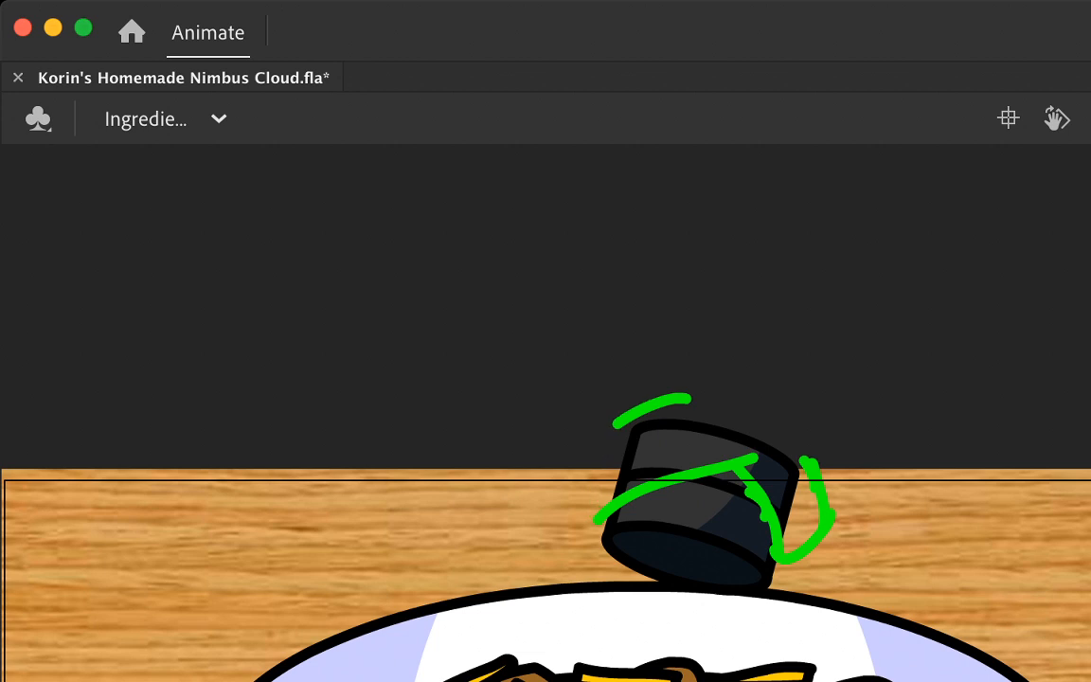
Step: Sketch four stacked curled fingers in green up the cylinder's left side, and trim the inner ends of their crease lines
mouse_move(678, 419)
left_mouse_down()
mouse_move(609, 451)
mouse_move(593, 485)
mouse_move(599, 518)
left_mouse_up()
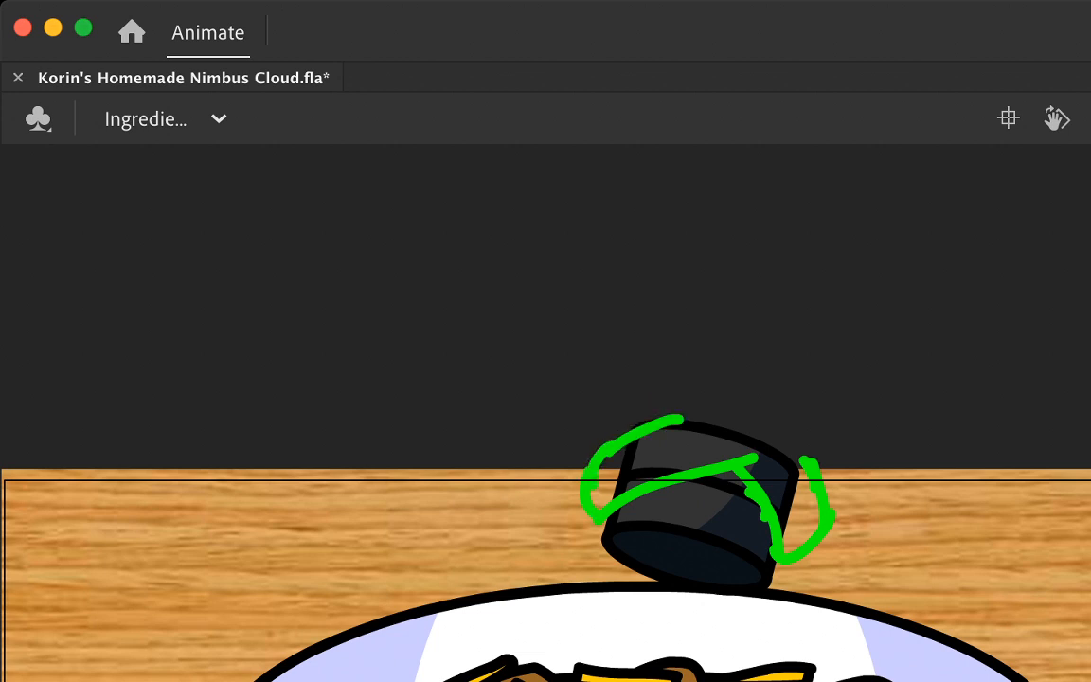
mouse_move(673, 380)
left_mouse_down()
mouse_move(577, 419)
mouse_move(581, 467)
left_mouse_up()
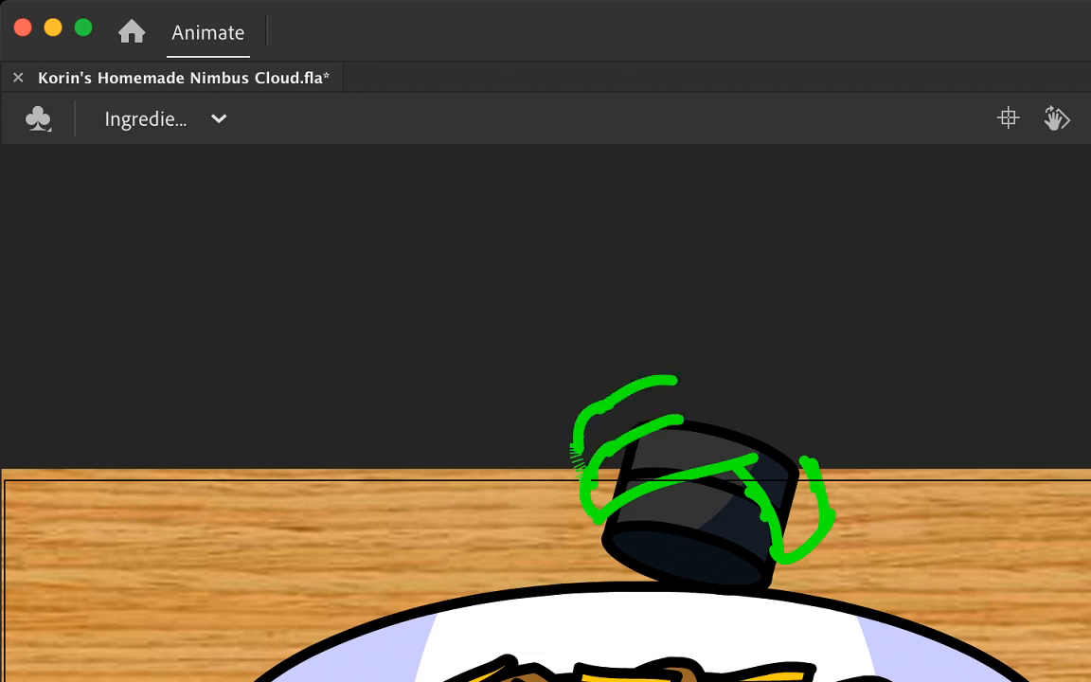
mouse_move(655, 345)
left_mouse_down()
mouse_move(587, 374)
mouse_move(582, 407)
left_mouse_up()
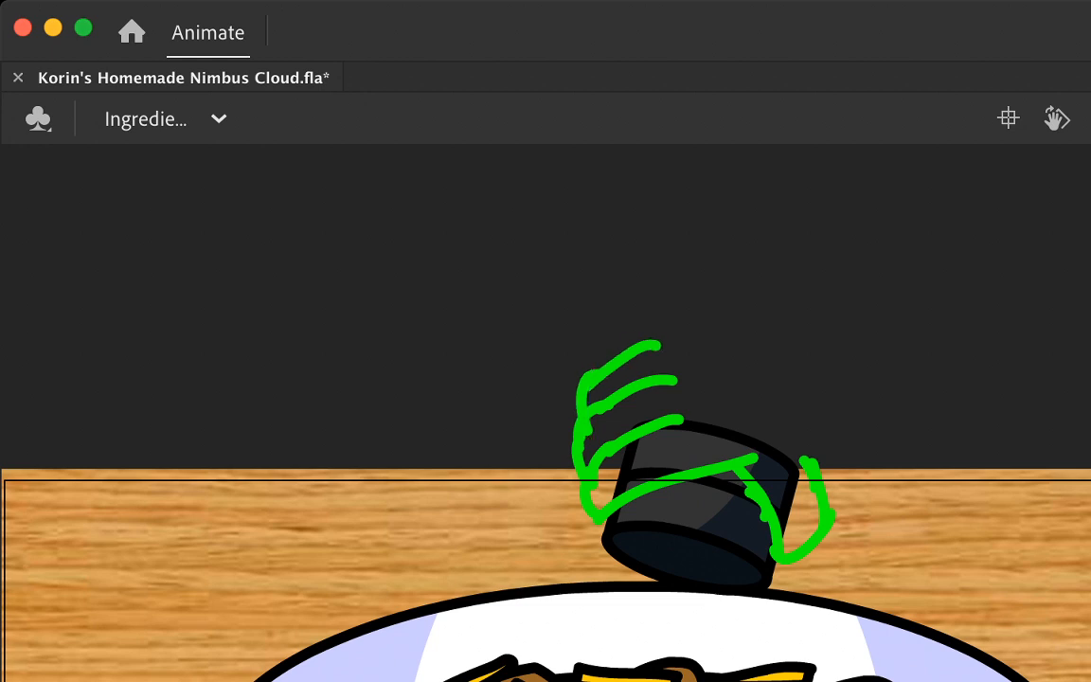
left_click_drag(641, 312, 595, 377)
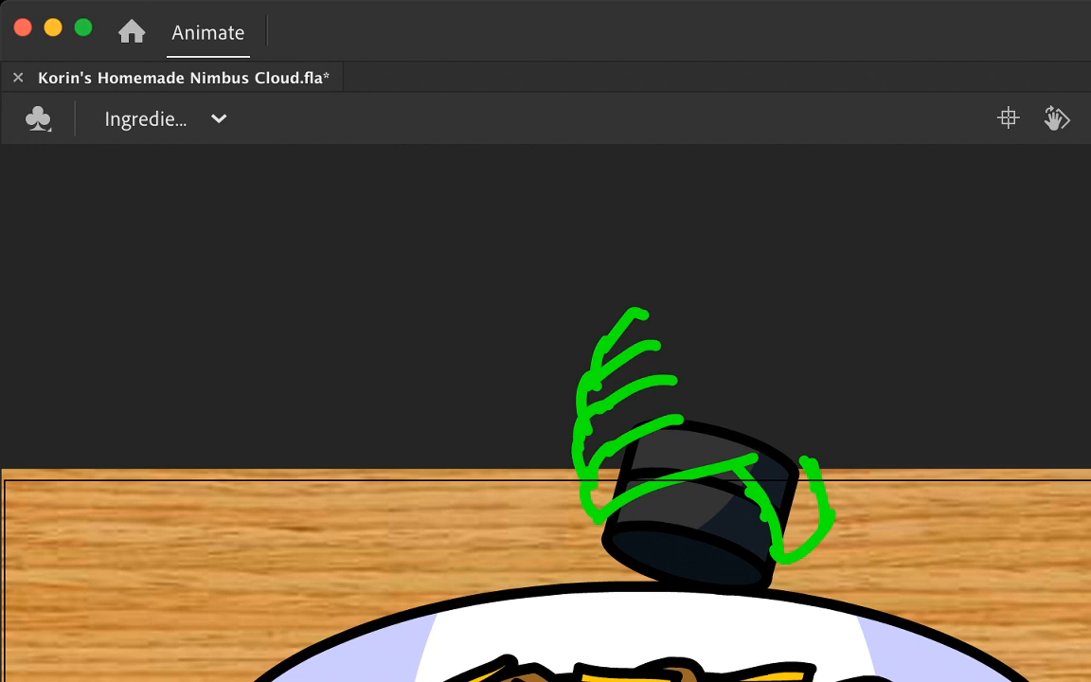
mouse_move(678, 419)
left_mouse_down()
mouse_move(662, 382)
mouse_move(657, 335)
mouse_move(653, 429)
mouse_move(660, 383)
left_mouse_up()
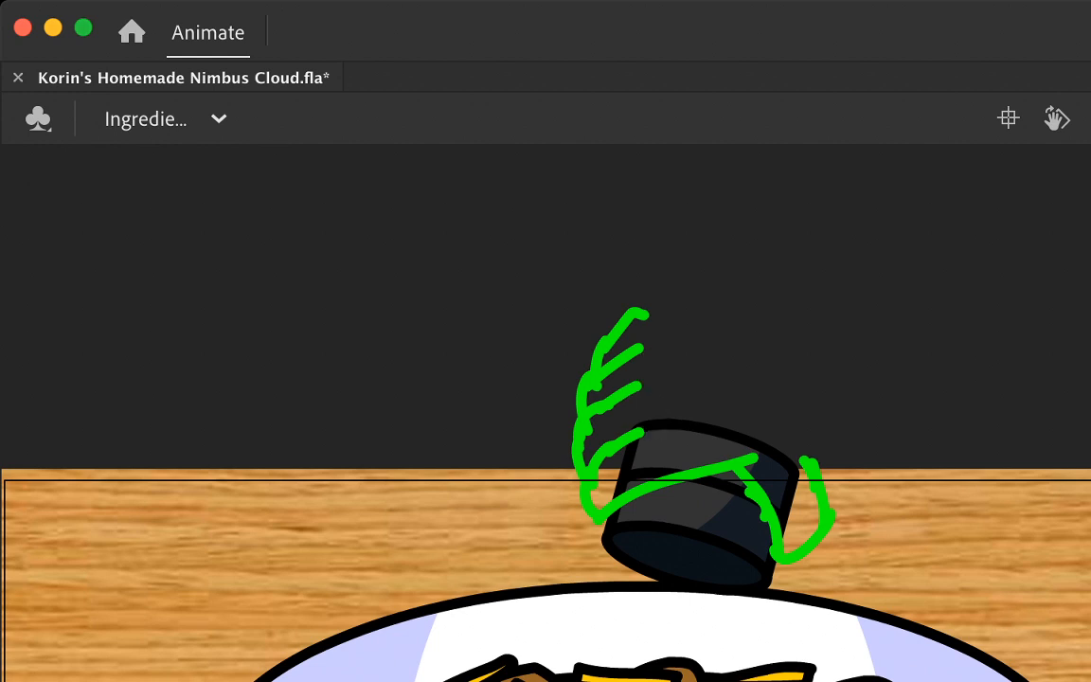
Step: Place the green hand sketch behind the cylinder
key("super+a")
key("alt+shift+Down")
key("super+shift+a")
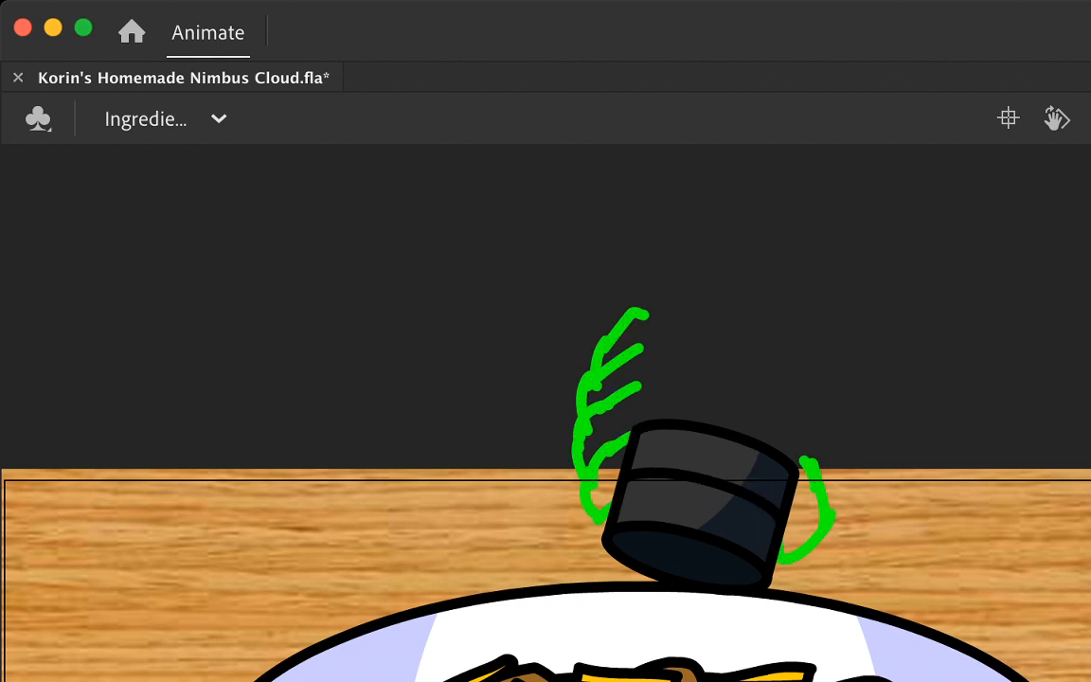
Step: Ink the hand in black over the green guide: the thumb, the four curled fingers and the rounded back of the hand
key("super+equal")
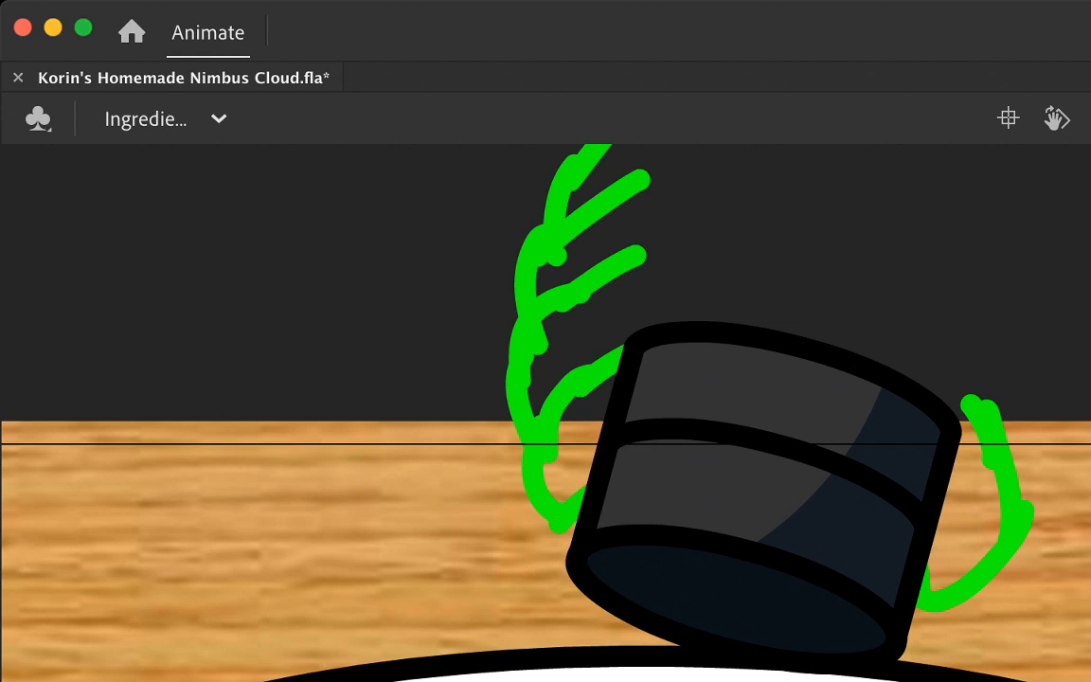
mouse_move(840, 414)
left_mouse_down()
mouse_move(876, 461)
mouse_move(930, 600)
mouse_move(986, 596)
mouse_move(1023, 526)
mouse_move(1006, 409)
mouse_move(919, 308)
left_mouse_up()
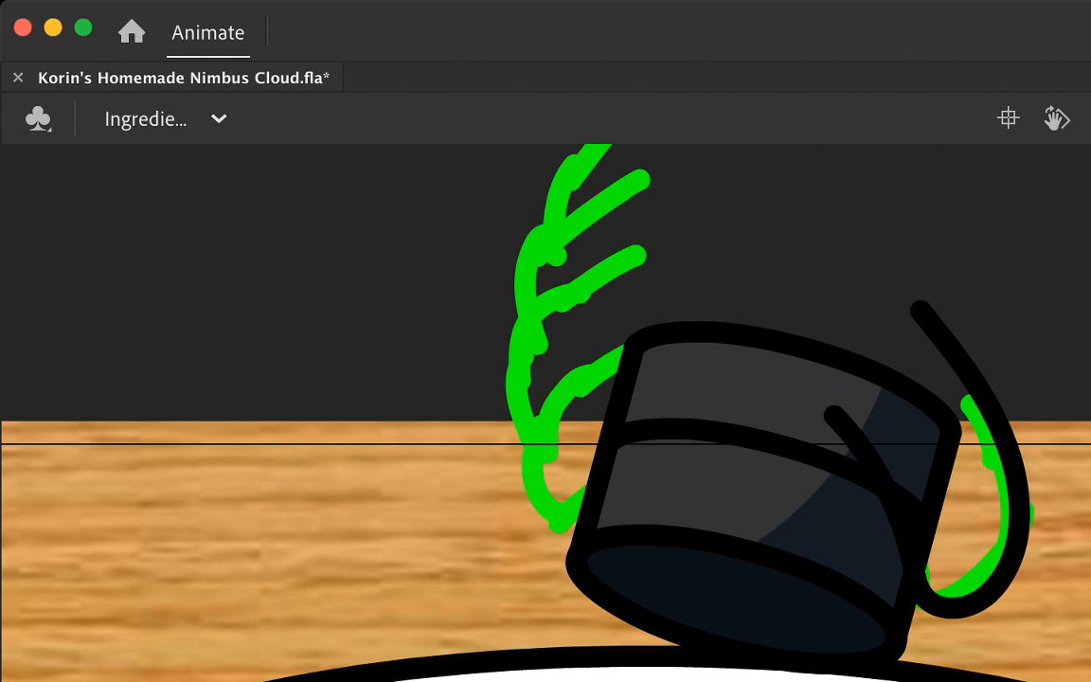
mouse_move(852, 418)
left_mouse_down()
mouse_move(675, 455)
mouse_move(567, 526)
mouse_move(550, 522)
mouse_move(530, 494)
mouse_move(540, 430)
mouse_move(621, 344)
mouse_move(715, 321)
mouse_move(595, 342)
mouse_move(552, 367)
mouse_move(526, 418)
mouse_move(533, 484)
mouse_move(573, 516)
left_mouse_up()
scroll(546, 413, "up", 2)
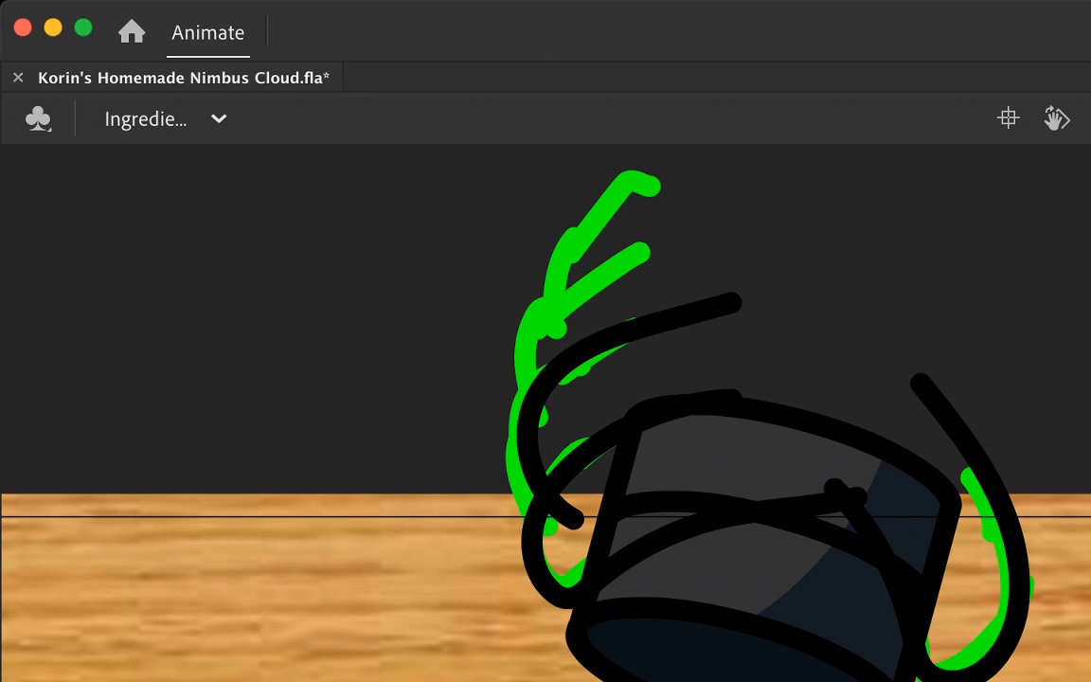
mouse_move(696, 225)
left_mouse_down()
mouse_move(628, 244)
mouse_move(554, 284)
mouse_move(582, 416)
left_mouse_up()
scroll(546, 413, "up", 2)
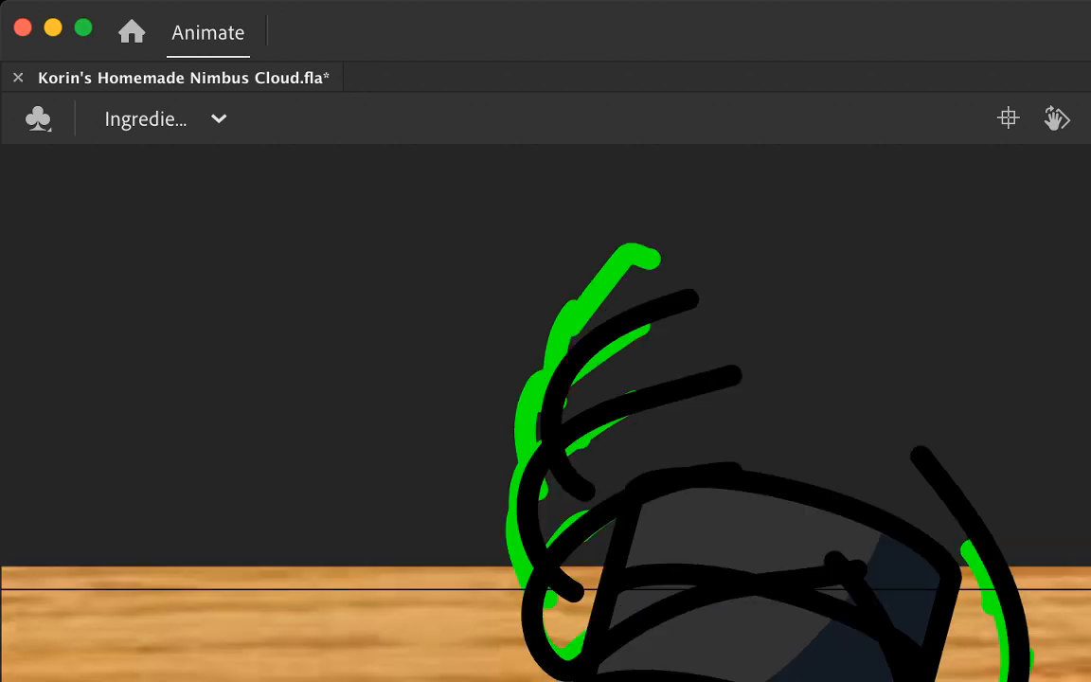
mouse_move(571, 334)
left_mouse_down()
mouse_move(576, 296)
mouse_move(618, 262)
mouse_move(669, 244)
mouse_move(799, 231)
mouse_move(912, 265)
mouse_move(964, 318)
mouse_move(998, 402)
mouse_move(1001, 531)
mouse_move(982, 585)
left_mouse_up()
Step: Delete the overshooting black line ends where the thumb meets the back of the hand and where the fingers join
left_click(958, 504)
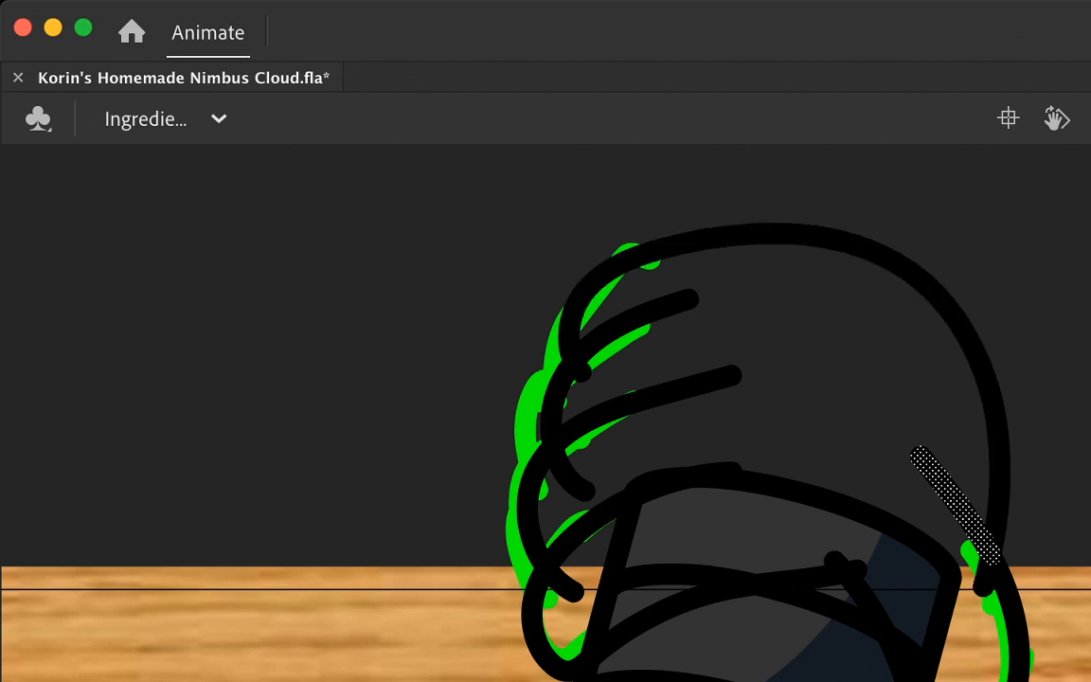
left_click(984, 580, "shift")
key("Delete")
left_click(564, 583)
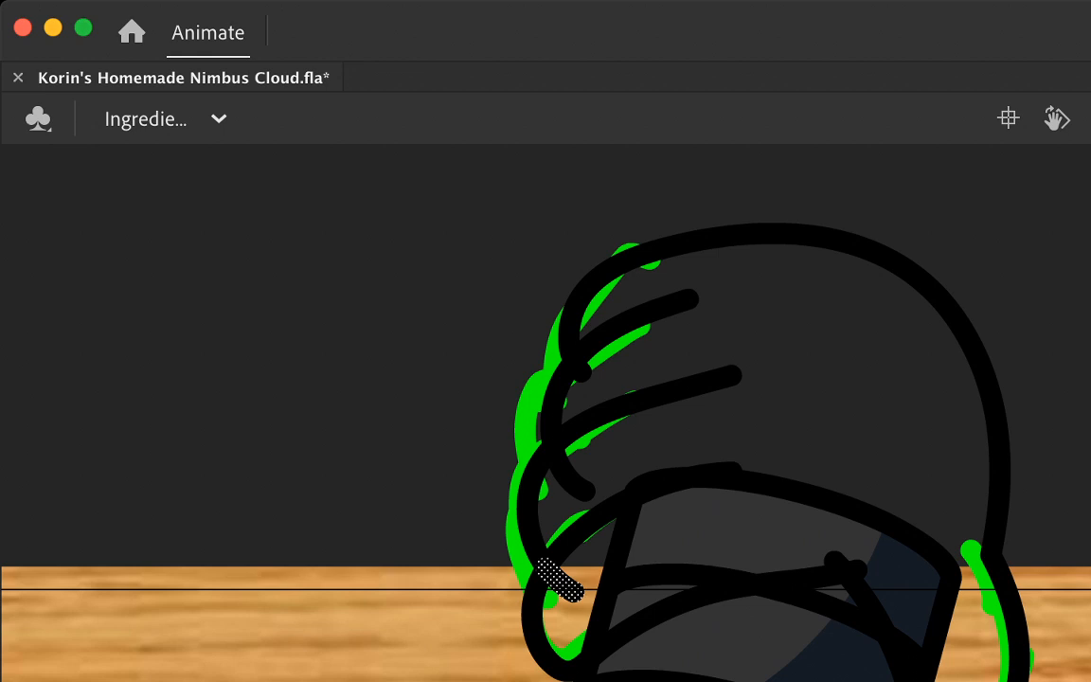
left_click(572, 479, "shift")
key("Delete")
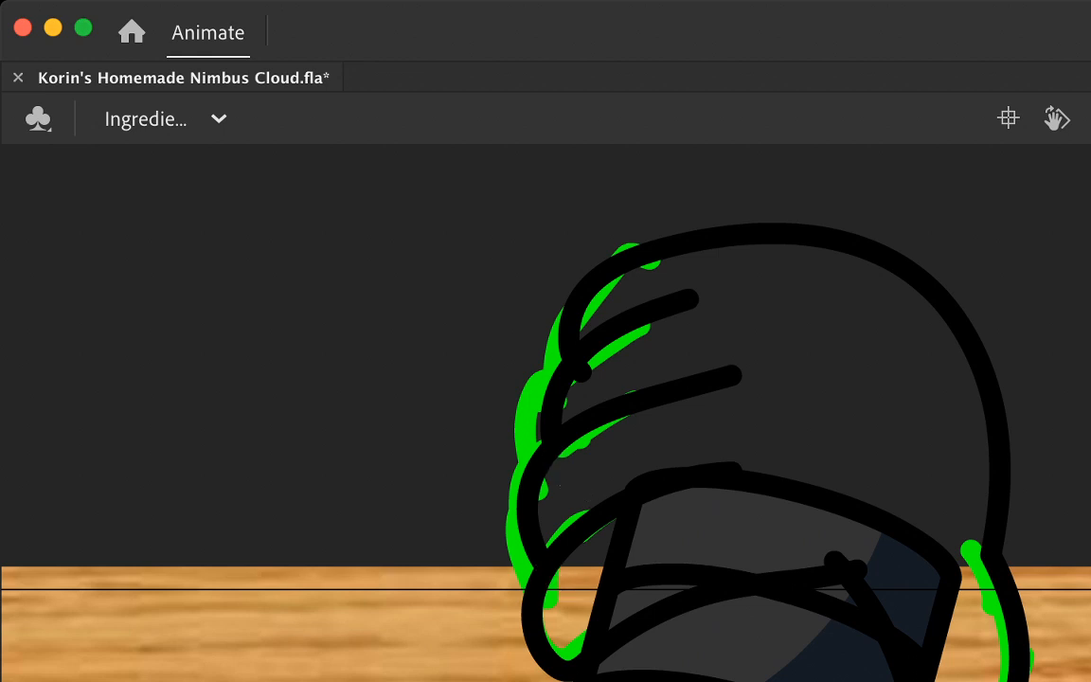
left_click(580, 370)
key("Delete")
Step: Fill the hand white, including the lowest finger and the parts of the cylinder it covers
scroll(545, 412, "down", 3)
left_click(822, 256)
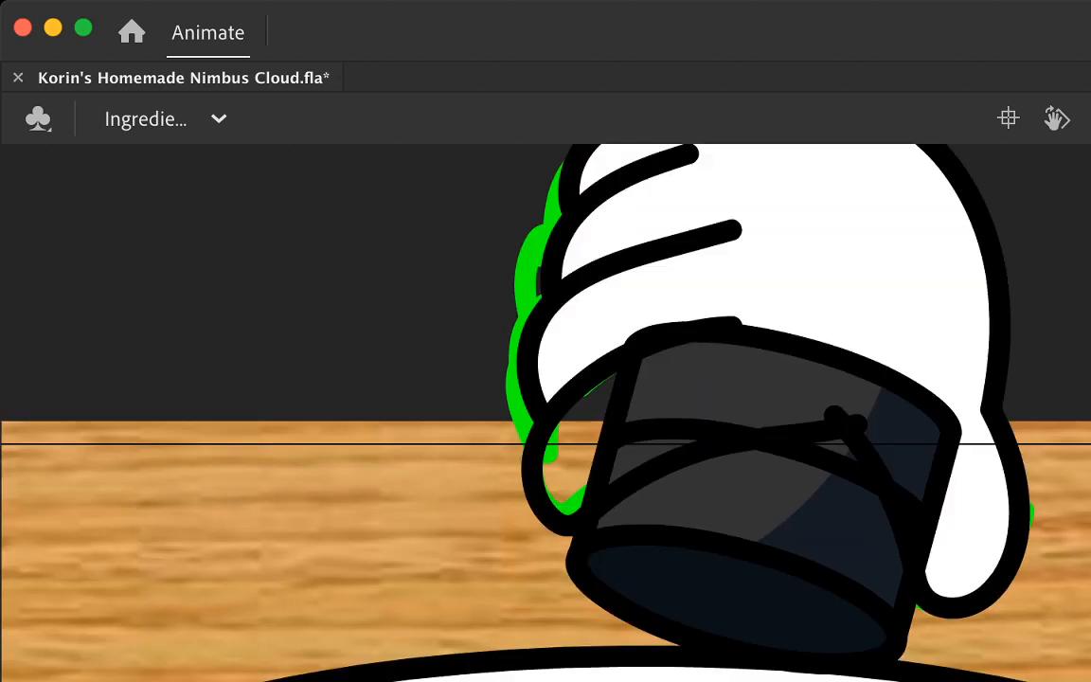
left_click(906, 437)
left_click(758, 387)
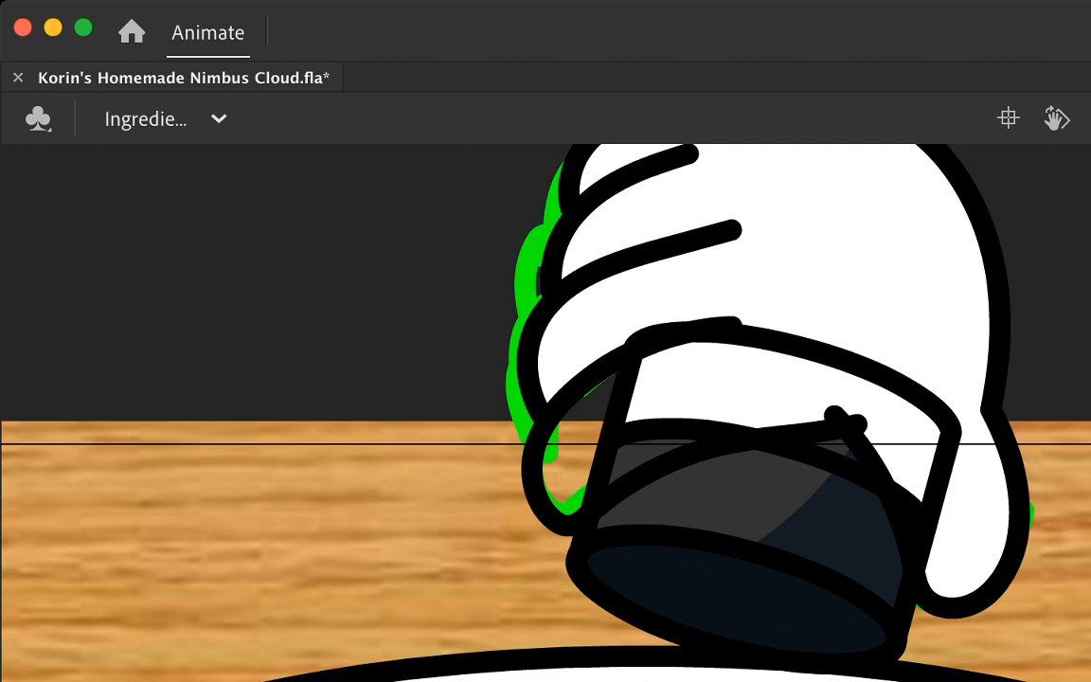
left_click(574, 447)
left_click(638, 457)
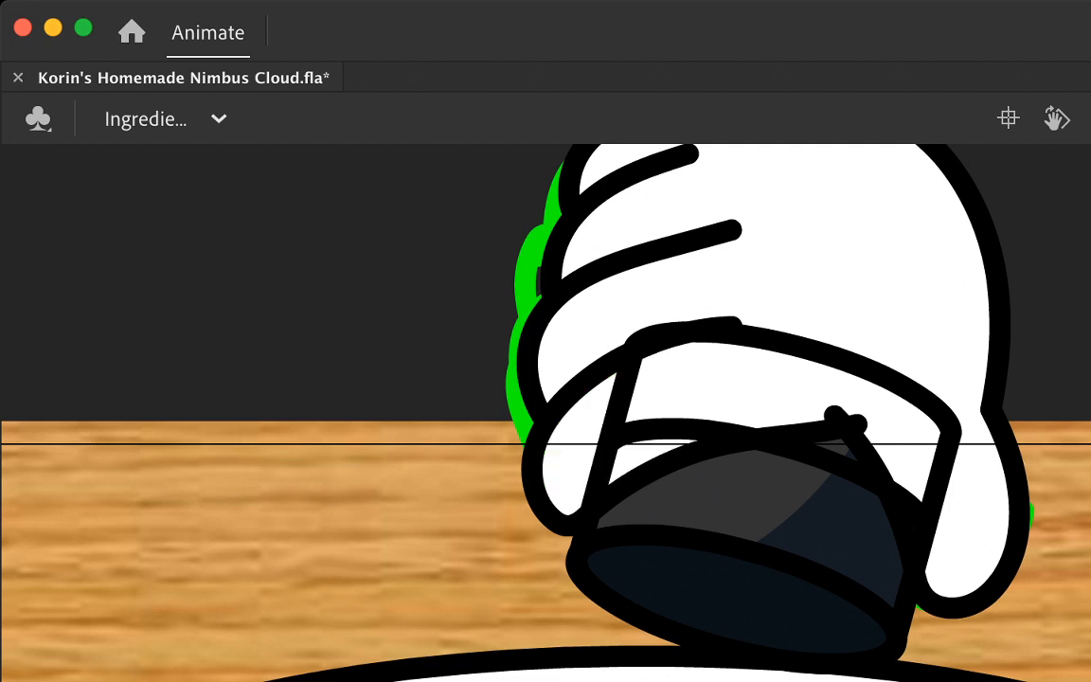
Step: Delete the cylinder's left side outline and the left part of its middle band line inside the white hand
left_click(662, 341)
left_click(620, 398, "shift")
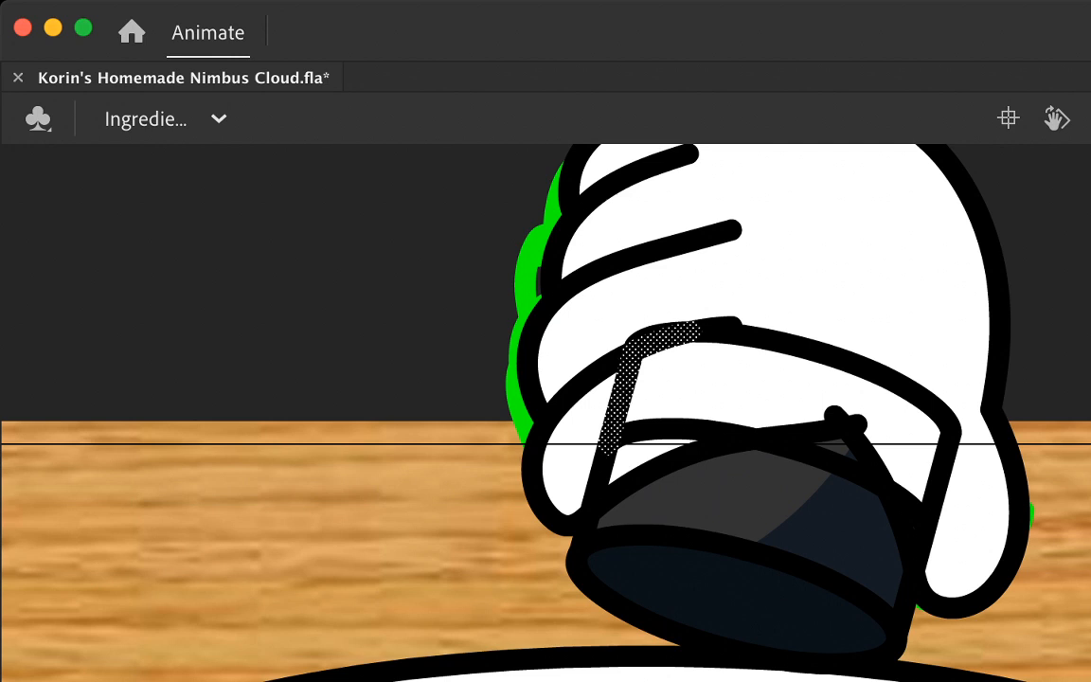
key("Delete")
left_click(600, 478)
key("Delete")
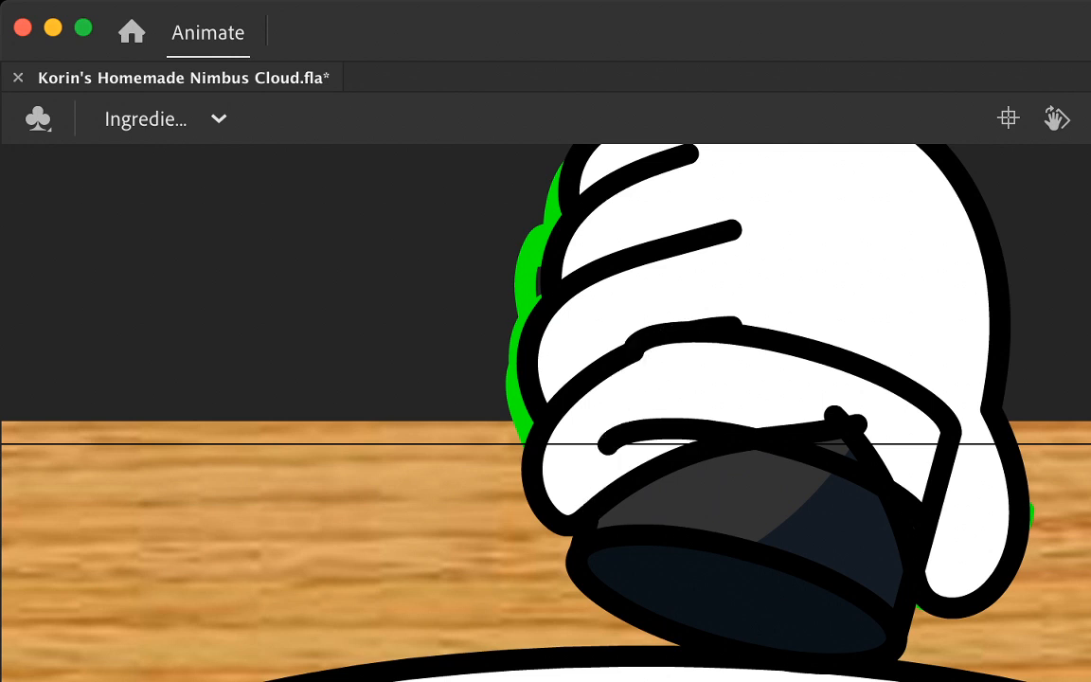
left_click(675, 429)
key("Delete")
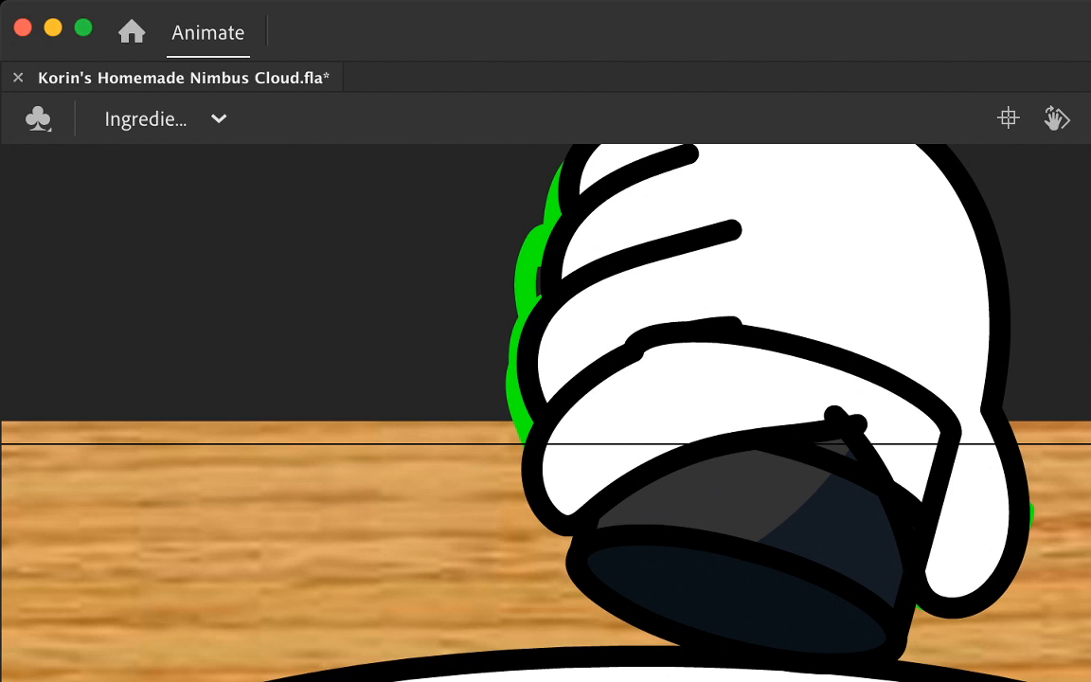
Step: Delete the thumb line's stray tip, the cylinder's top and right outline inside the hand, and the lowest finger crease's inner end
left_click(851, 426)
key("Delete")
left_click(814, 347)
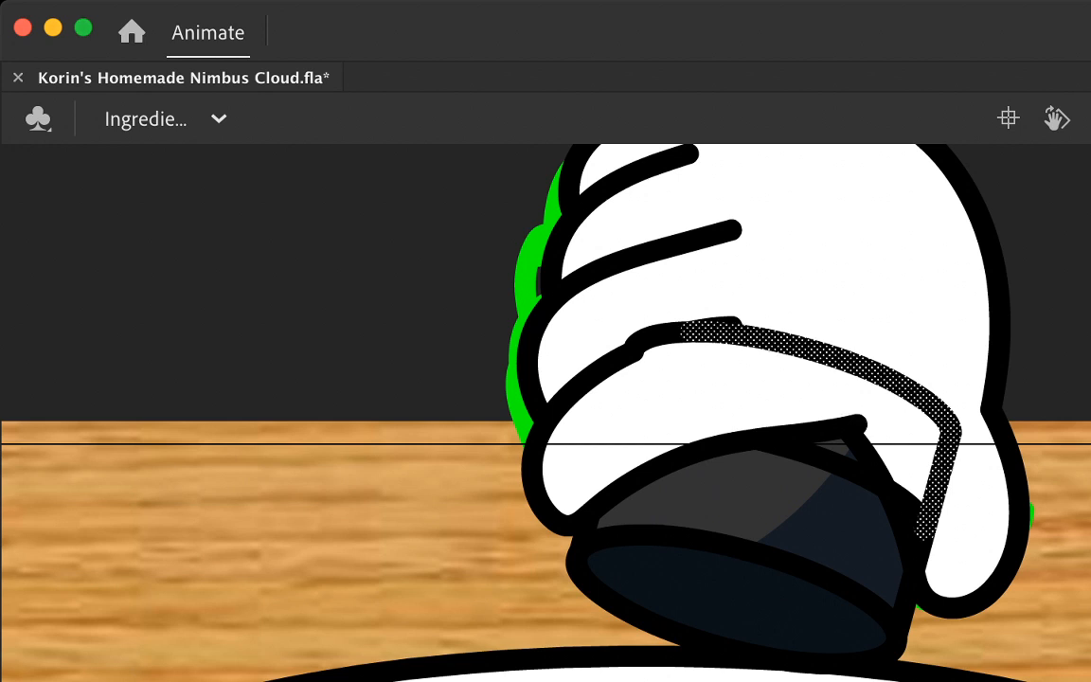
key("Delete")
left_click(663, 335)
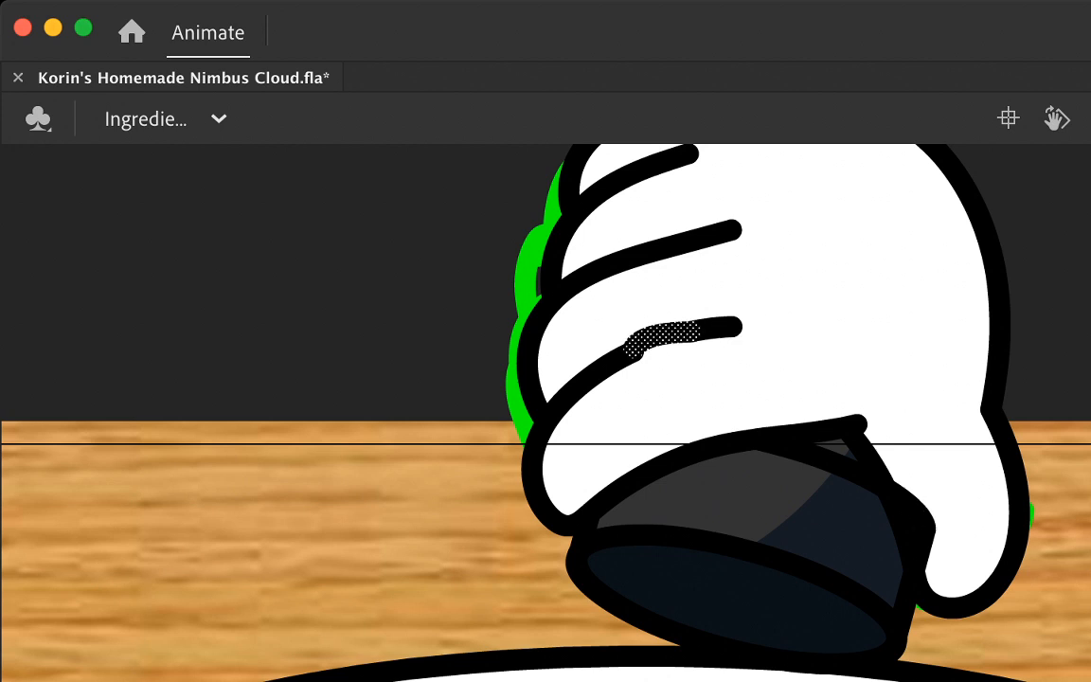
key("Delete")
left_click(715, 329)
key("Delete")
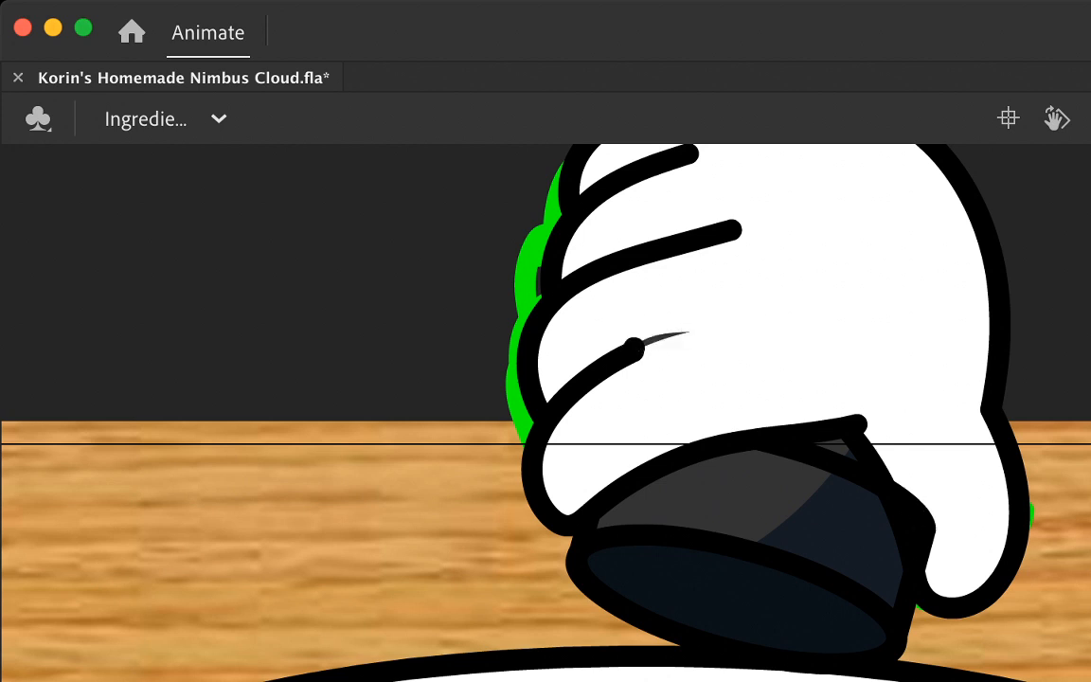
Step: Delete the dark sliver beyond the lowest finger crease and pull that crease's inner end slightly further into the hand
left_click(660, 337)
key("a")
left_click(636, 349)
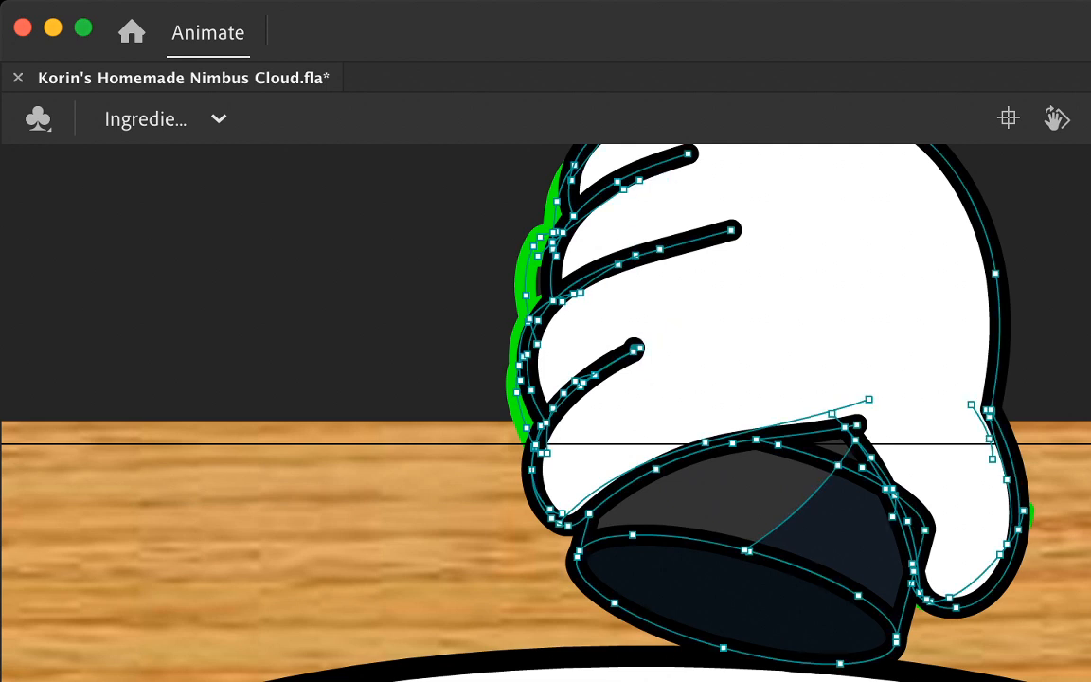
left_click(663, 370)
left_click(637, 349)
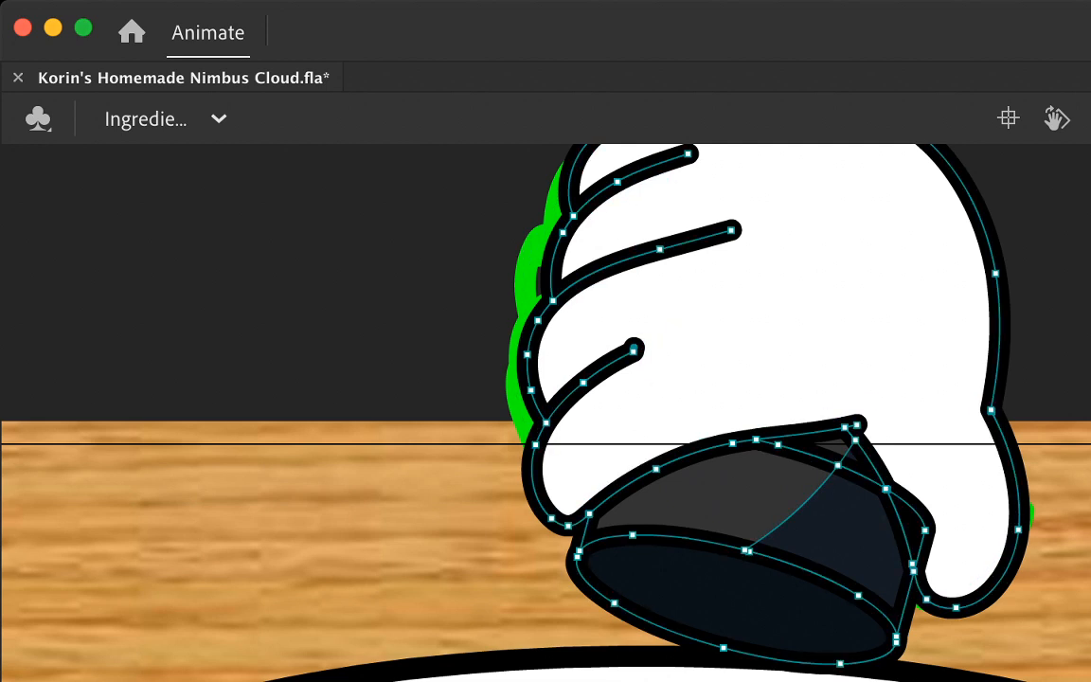
mouse_move(634, 349)
left_mouse_down()
mouse_move(654, 341)
mouse_move(639, 375)
mouse_move(646, 345)
left_mouse_up()
Step: Shorten the middle finger crease and nudge its inner end slightly upward
key("super+z")
key("super+z")
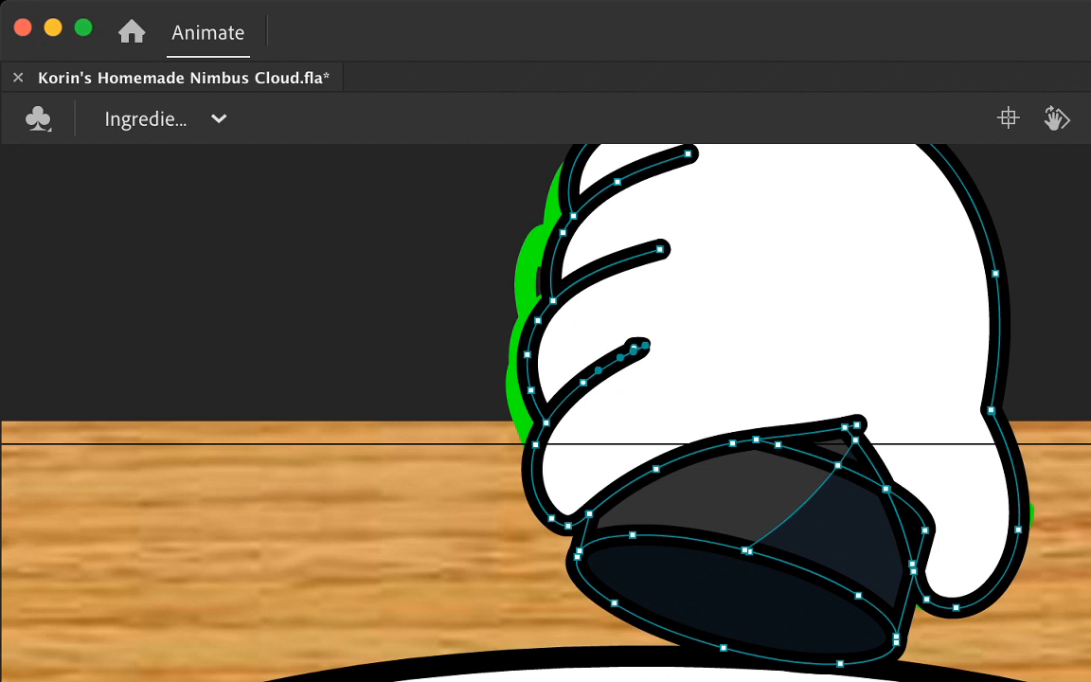
left_click(660, 249)
left_click_drag(660, 249, 654, 243)
scroll(655, 243, "up", 2)
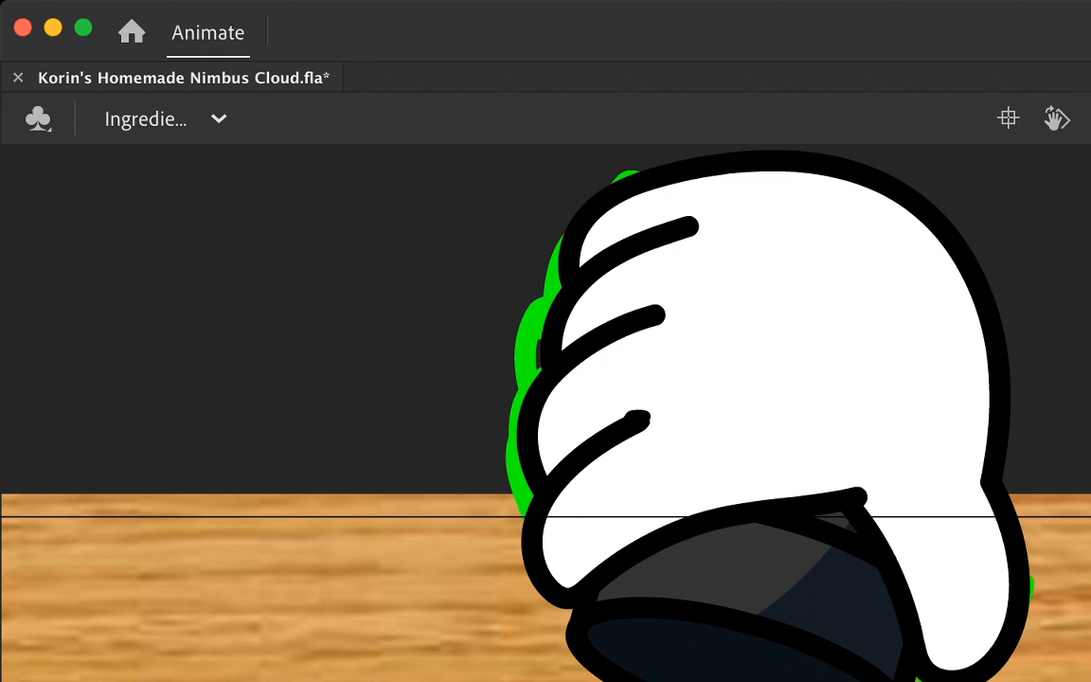
Step: Draw a wavy red boundary across the lowest finger, palm and thumb, fill the area below it lavender, and delete the boundary line
mouse_move(561, 449)
left_mouse_down()
mouse_move(585, 509)
mouse_move(823, 462)
mouse_move(905, 509)
mouse_move(938, 565)
mouse_move(1025, 379)
left_mouse_up()
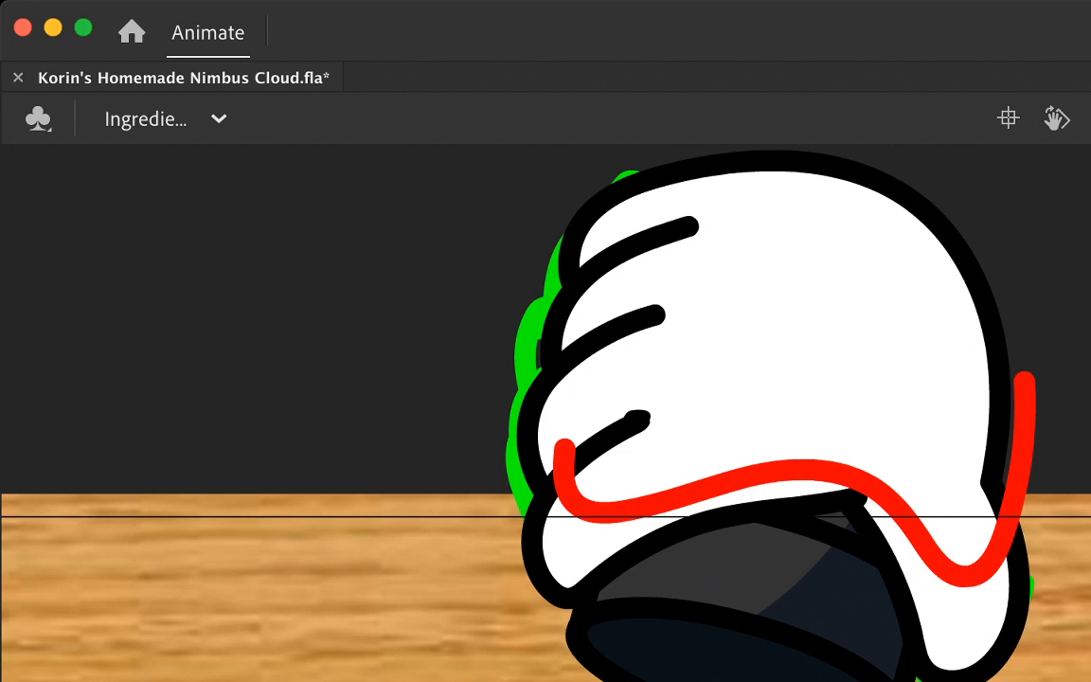
left_click(961, 620)
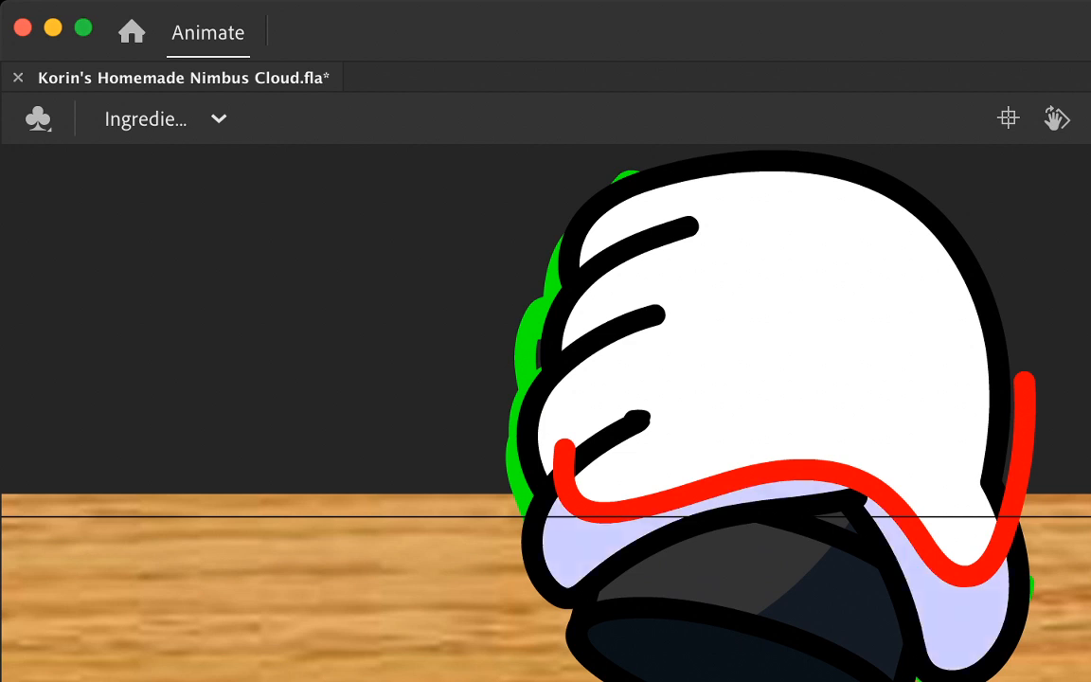
key("Delete")
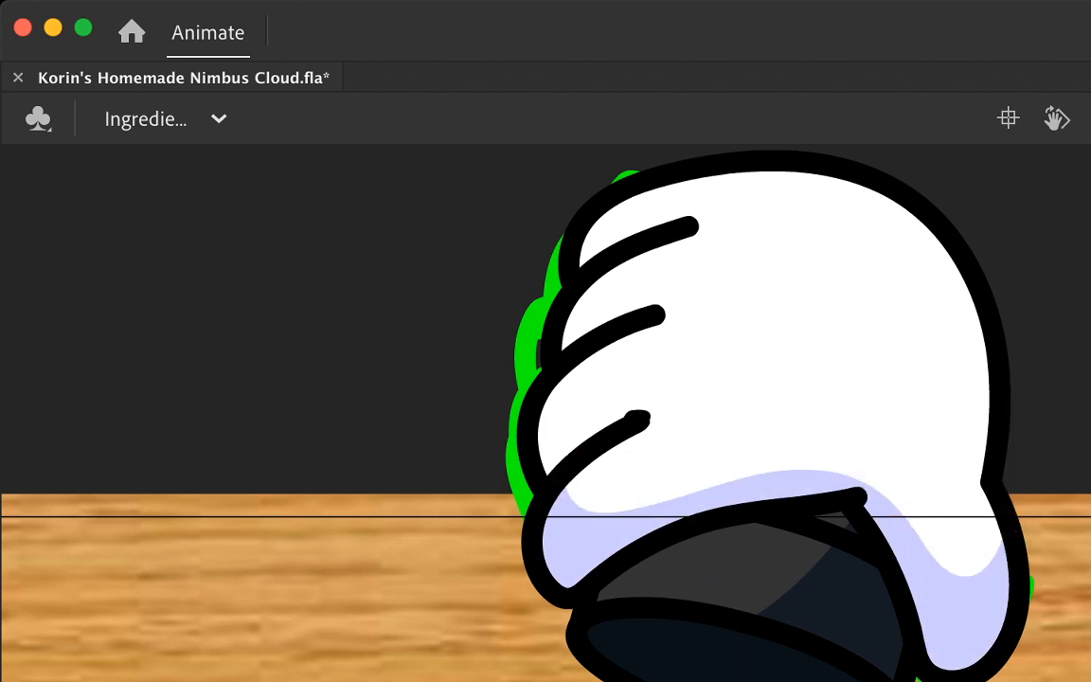
Step: Delete the lumpy extra line at the inner end of the lowest finger crease so it ends in a clean round tip
left_click(638, 419)
key("Delete")
left_click(633, 425)
double_click(632, 425)
key("a")
left_click(640, 419)
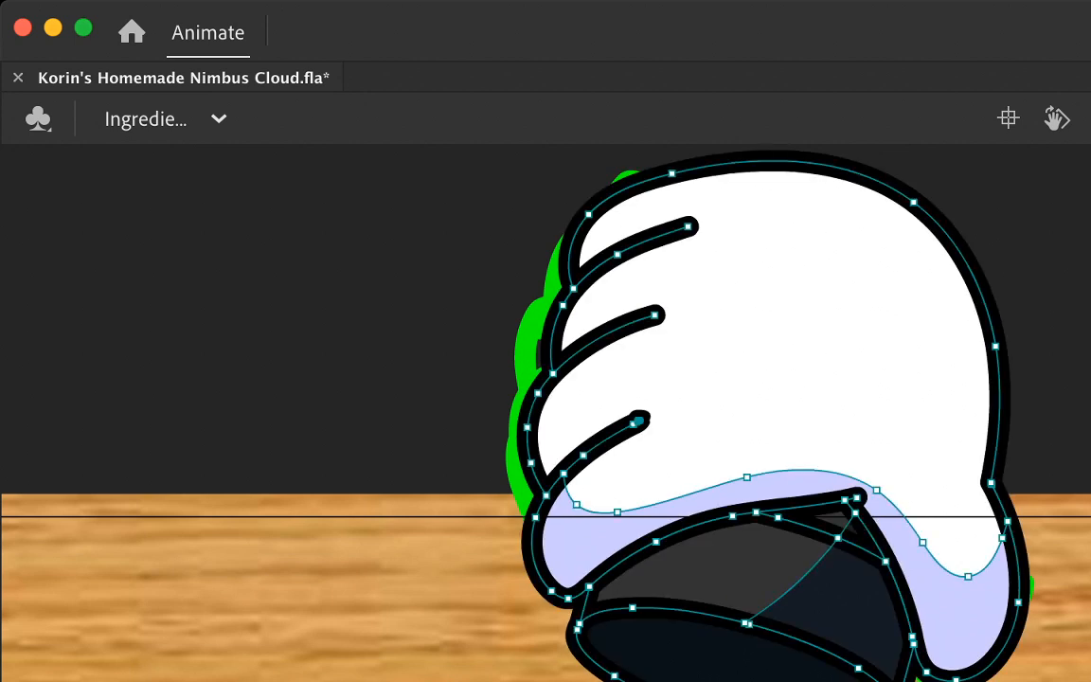
key("Delete")
Step: Draw three curved red shading boundaries with the brush, one across each of the upper three fingers
key("b")
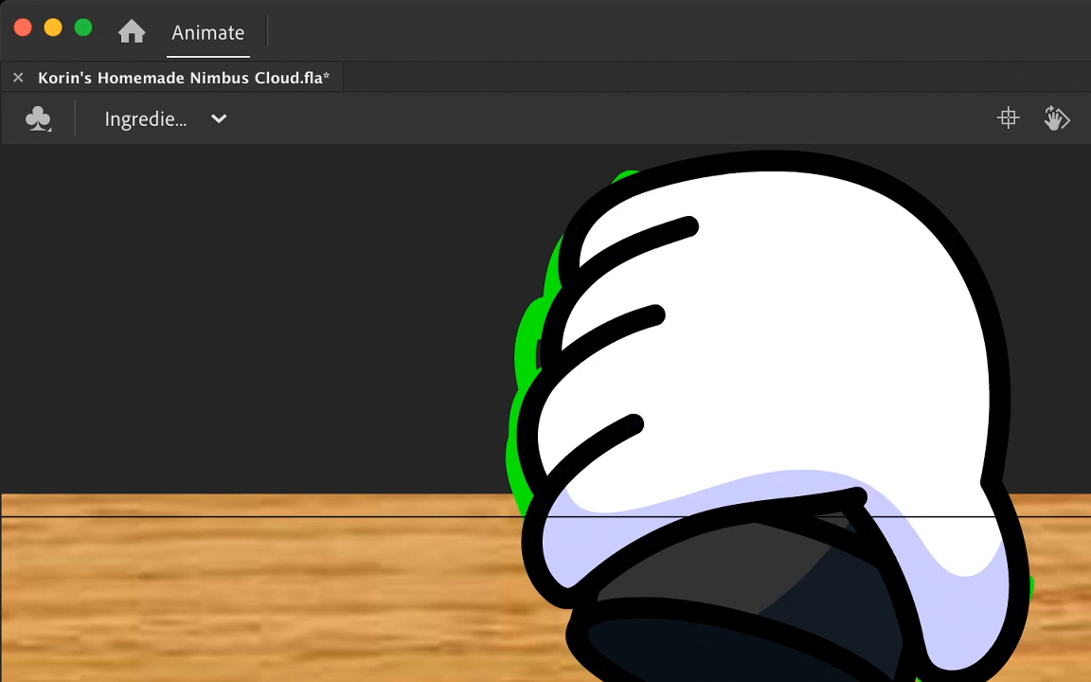
mouse_move(544, 349)
left_mouse_down()
mouse_move(552, 371)
mouse_move(635, 447)
left_mouse_up()
left_click_drag(604, 239, 632, 358)
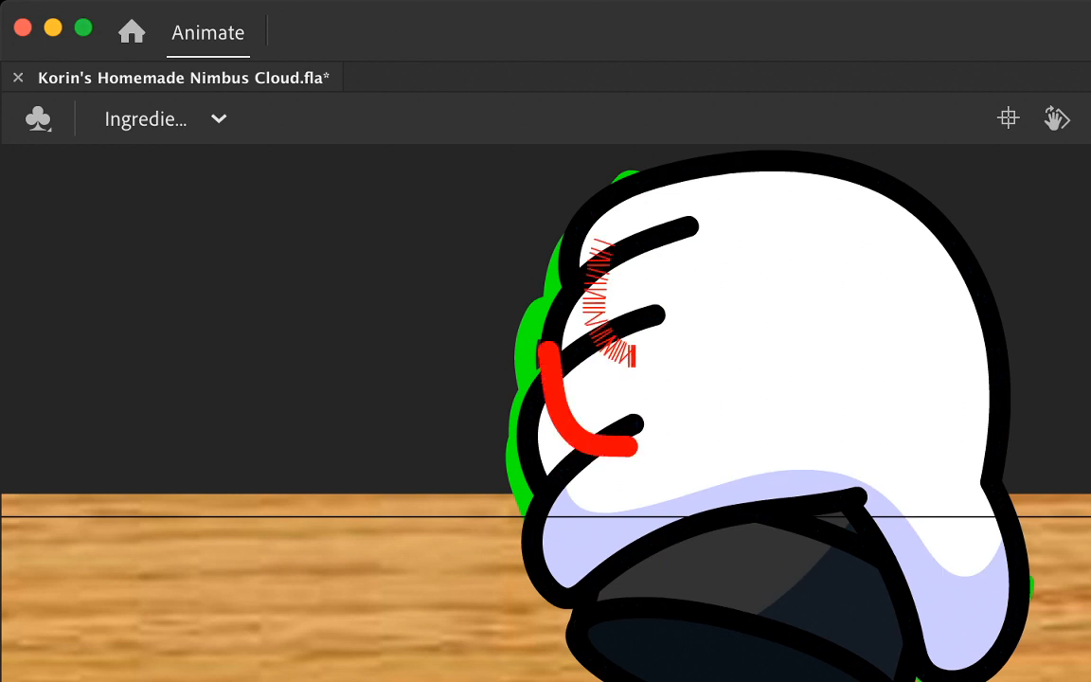
left_click_drag(630, 172, 671, 275)
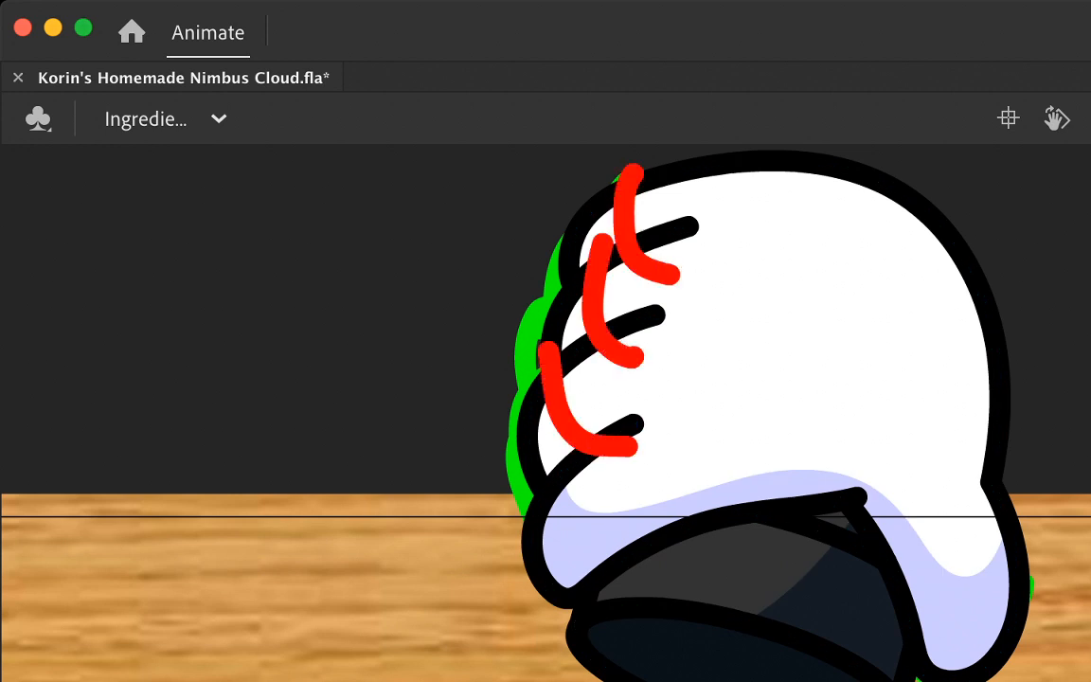
Step: Fill the outer tips of the upper three fingers lavender and delete the three red boundary lines
left_click(552, 439)
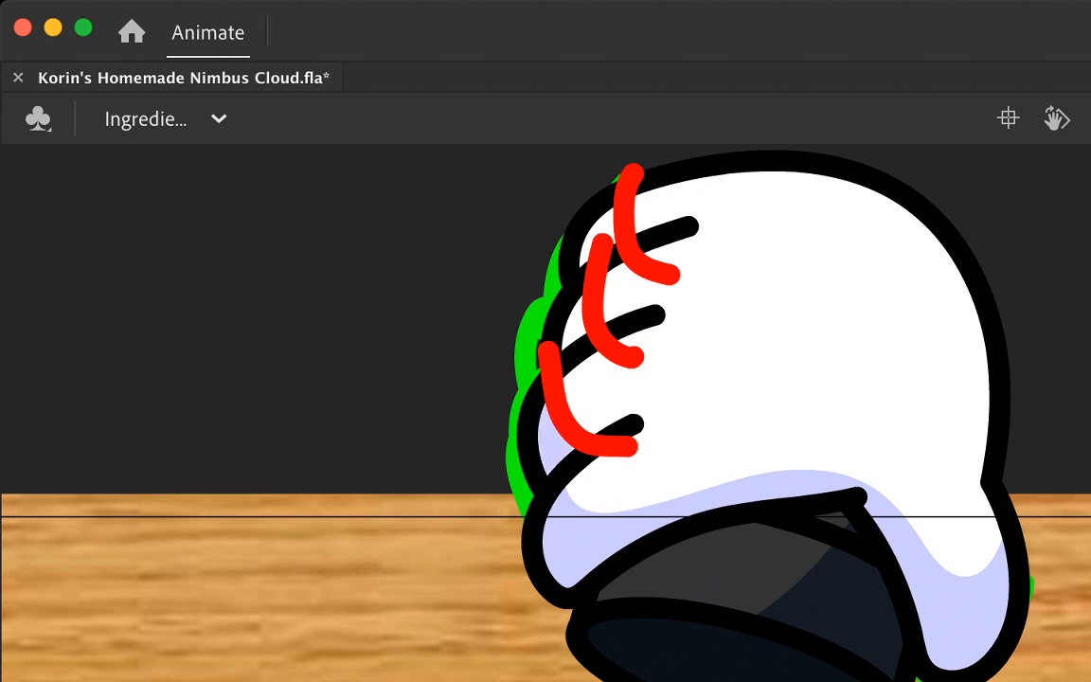
left_click(573, 325)
left_click(595, 236)
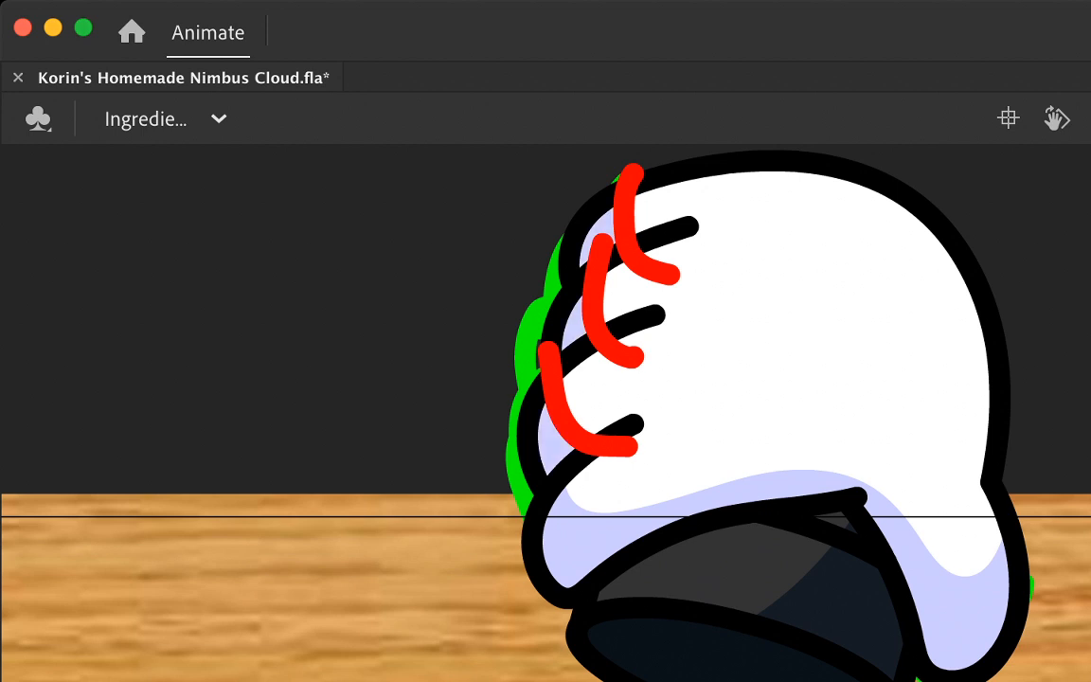
left_click(624, 223)
left_click(593, 305, "shift")
left_click(561, 408, "shift")
key("Delete")
Step: Group the complete hand and cylinder drawing into one object
scroll(545, 412, "down", 5)
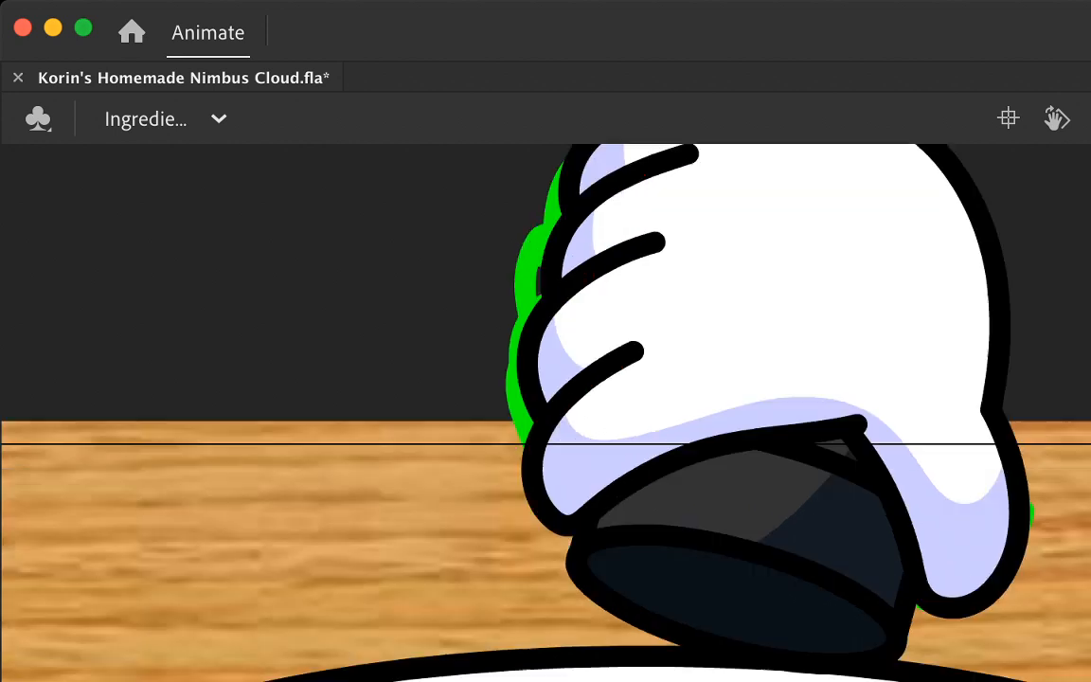
scroll(545, 412, "up", 5)
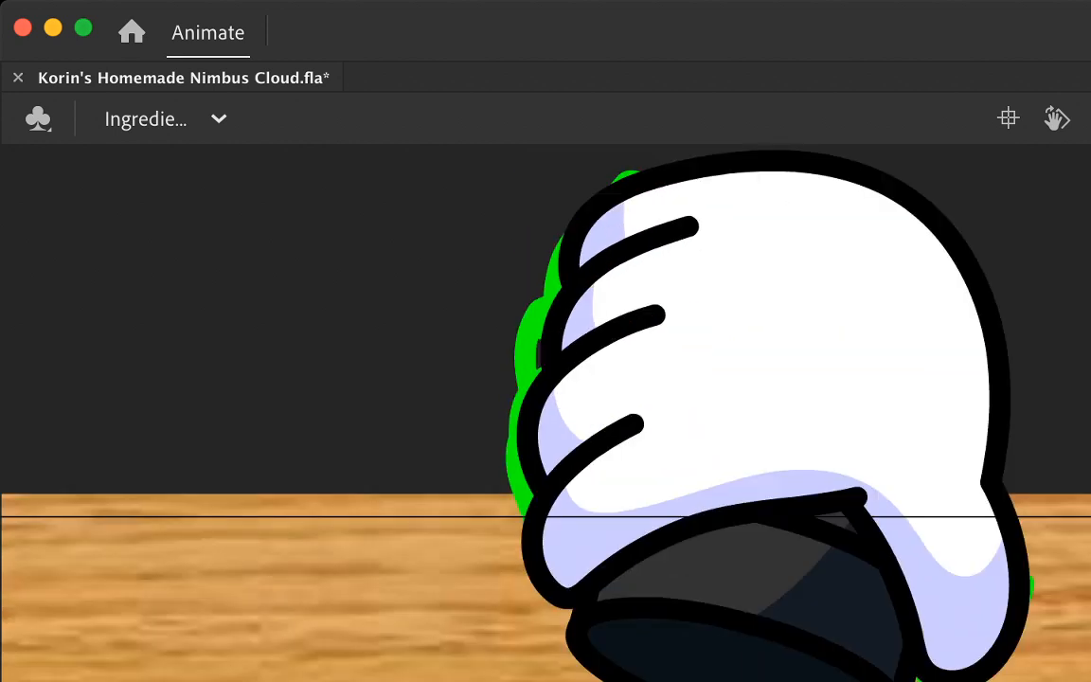
scroll(545, 412, "down", 5)
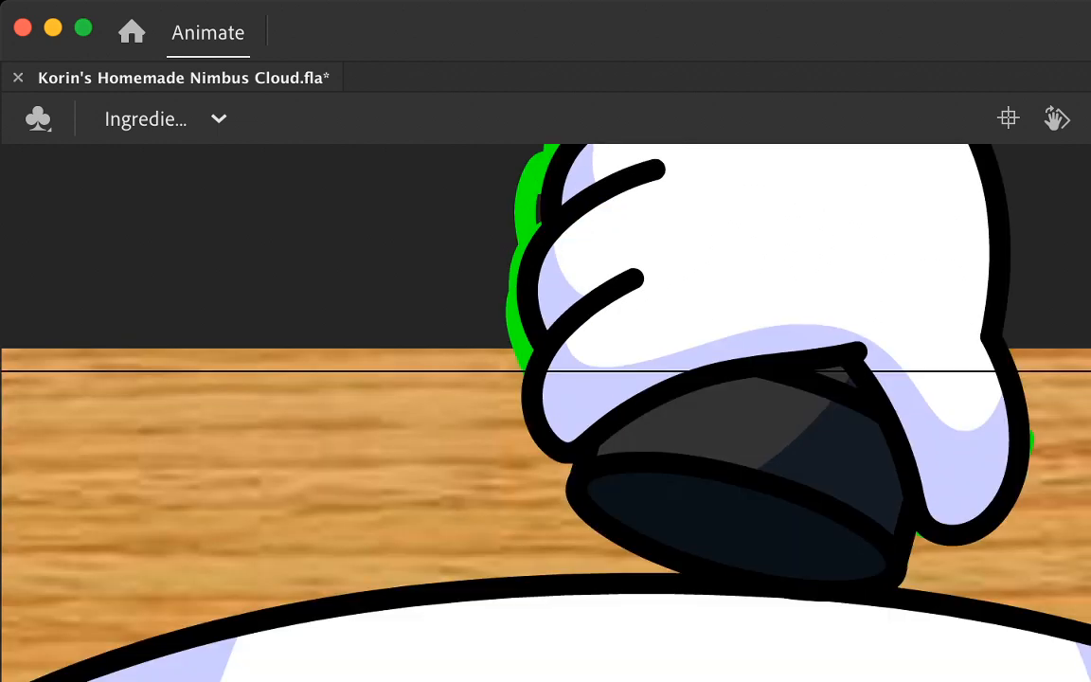
scroll(545, 412, "down", 5)
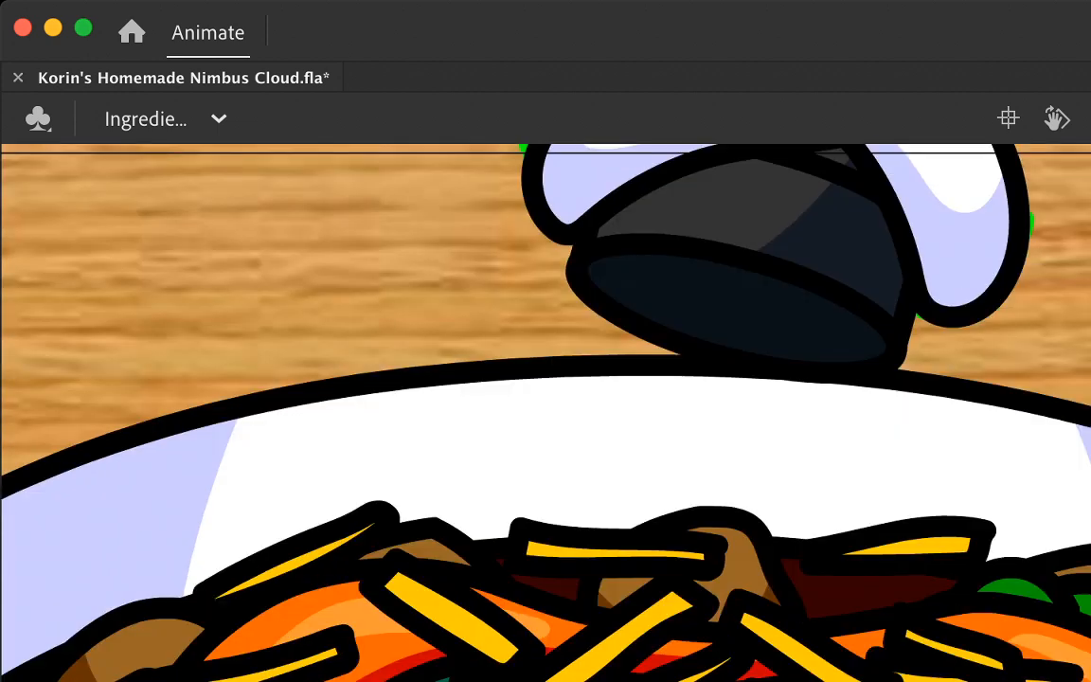
scroll(545, 412, "up", 5)
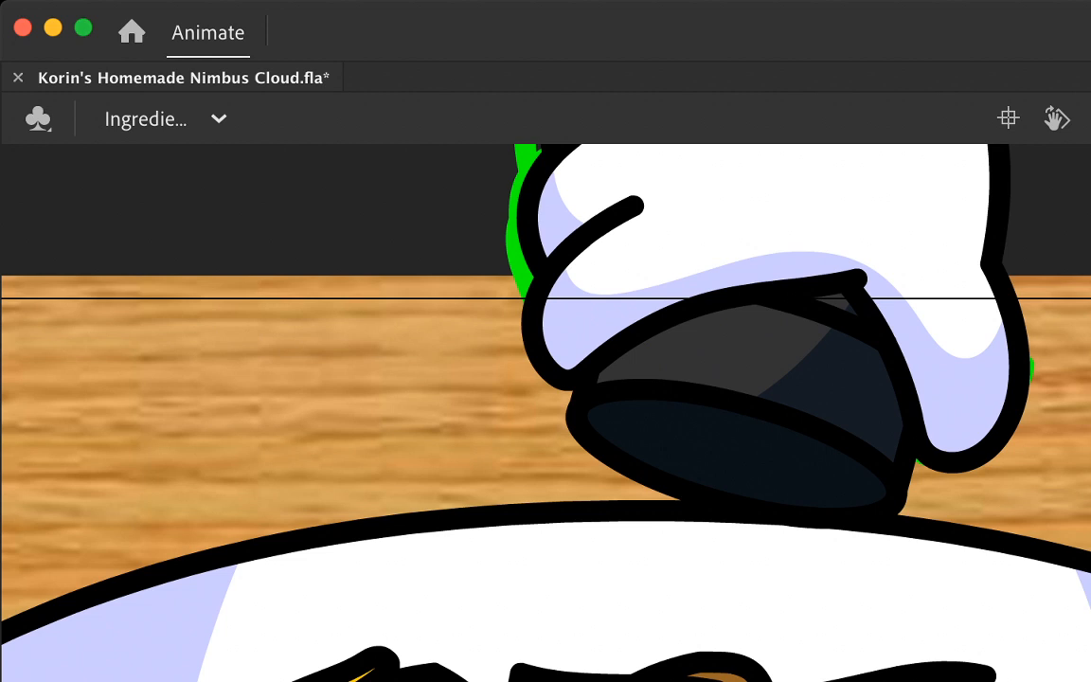
key("super+minus")
key("super+minus")
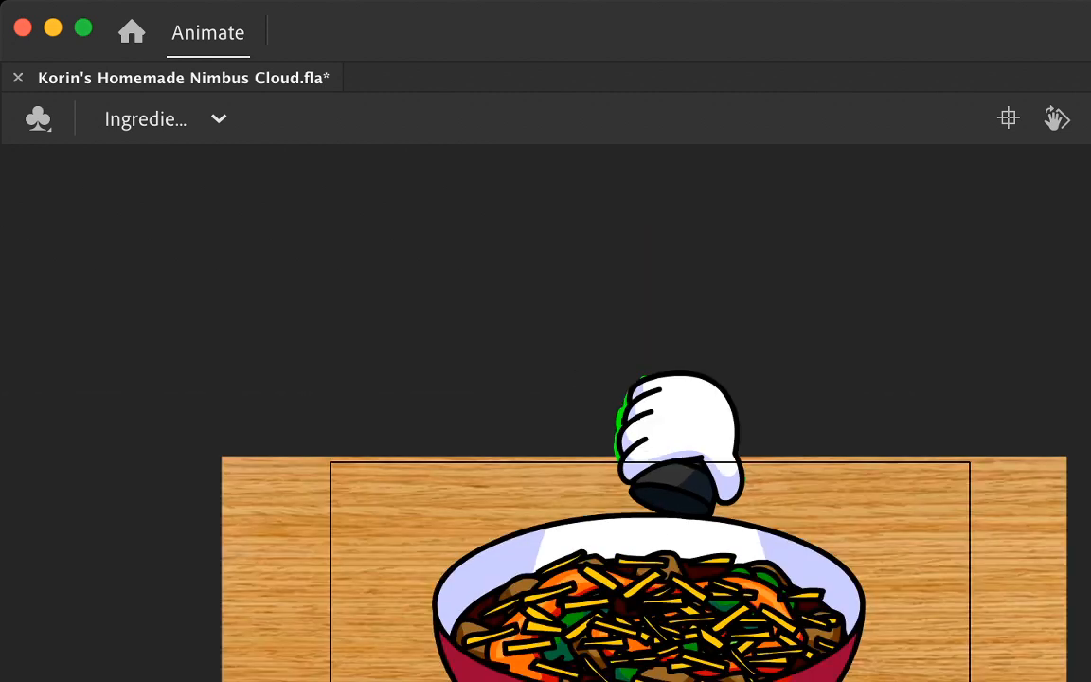
key("super+a")
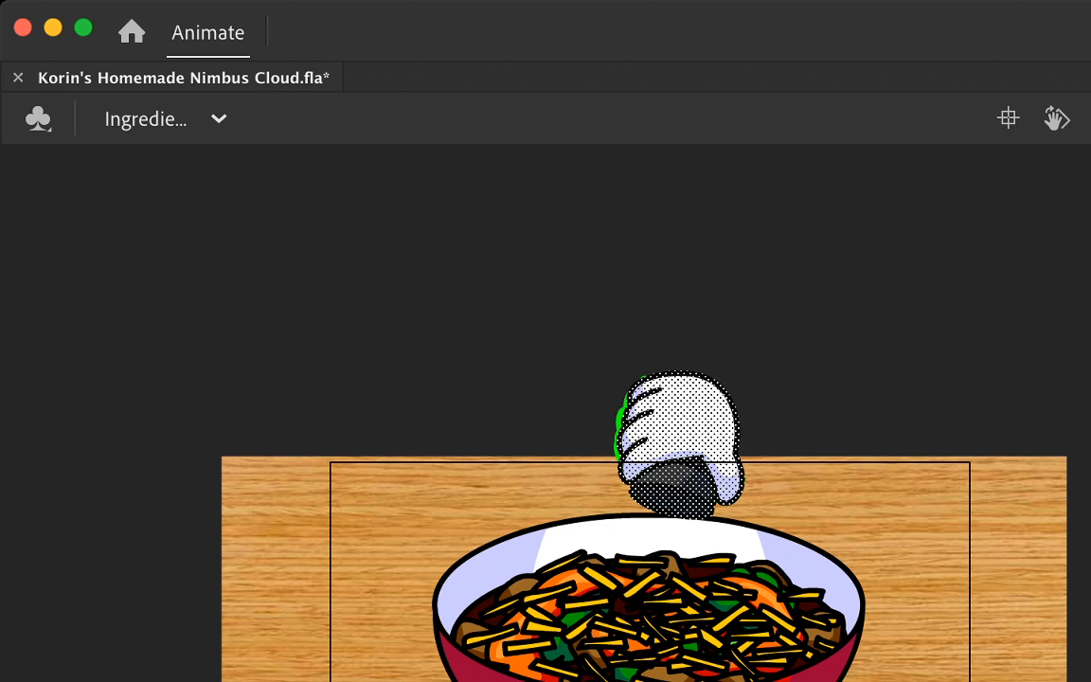
key("super+g")
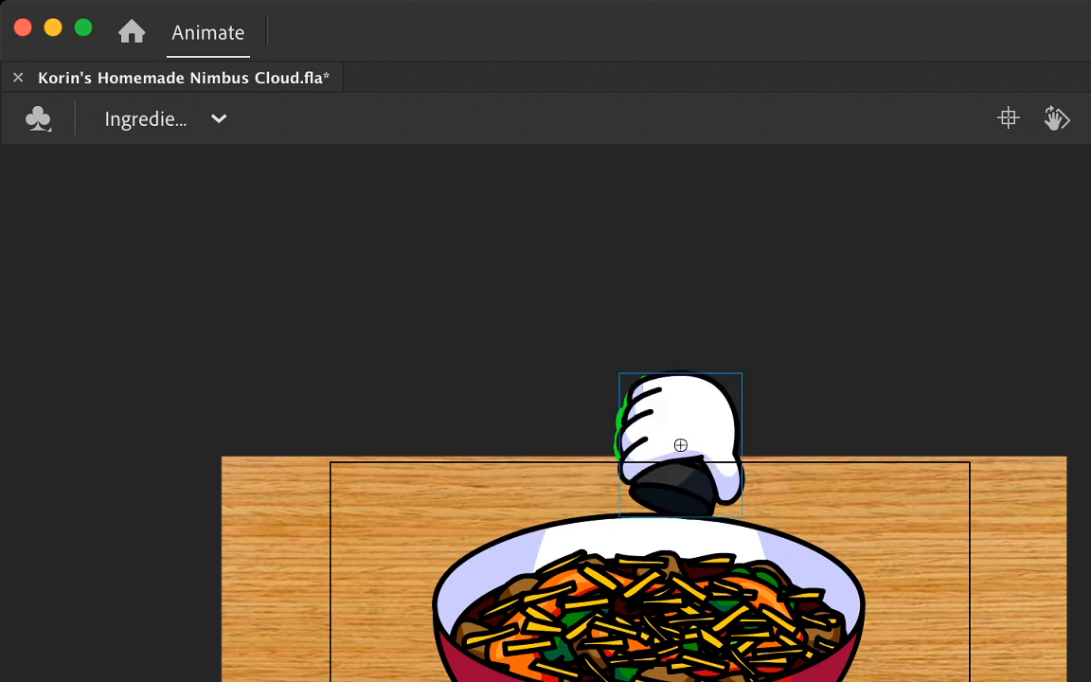
key("Escape")
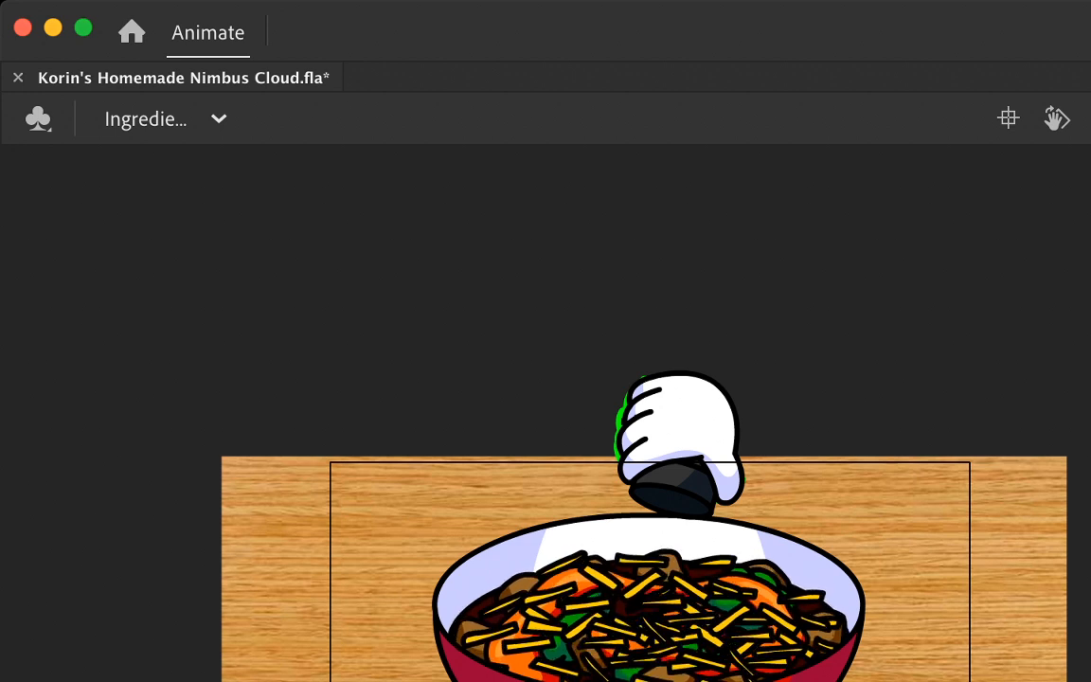
Step: Insert a keyframe with the hand group moved up above the tabletop, and delete the green rough sketch
key("F6")
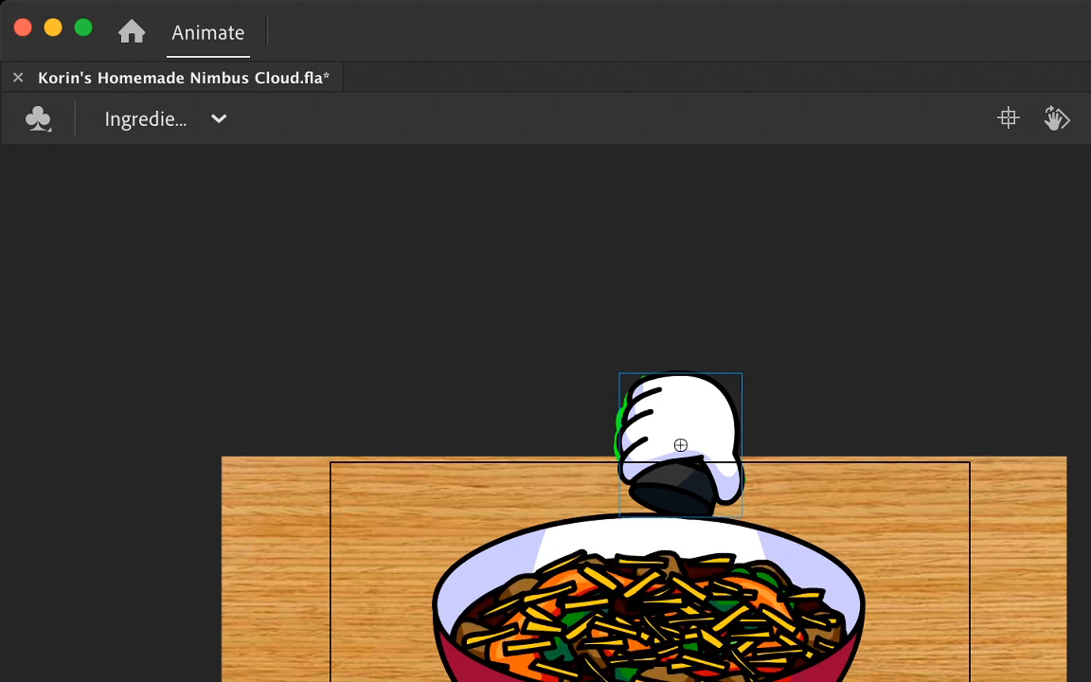
left_click_drag(681, 444, 706, 348)
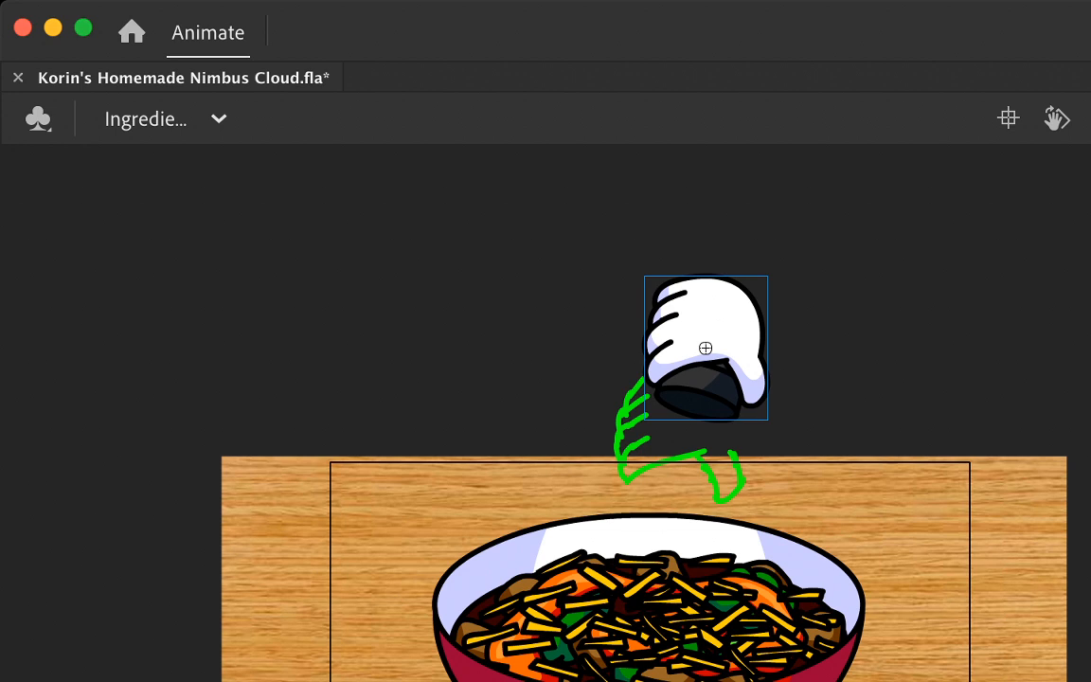
key("comma")
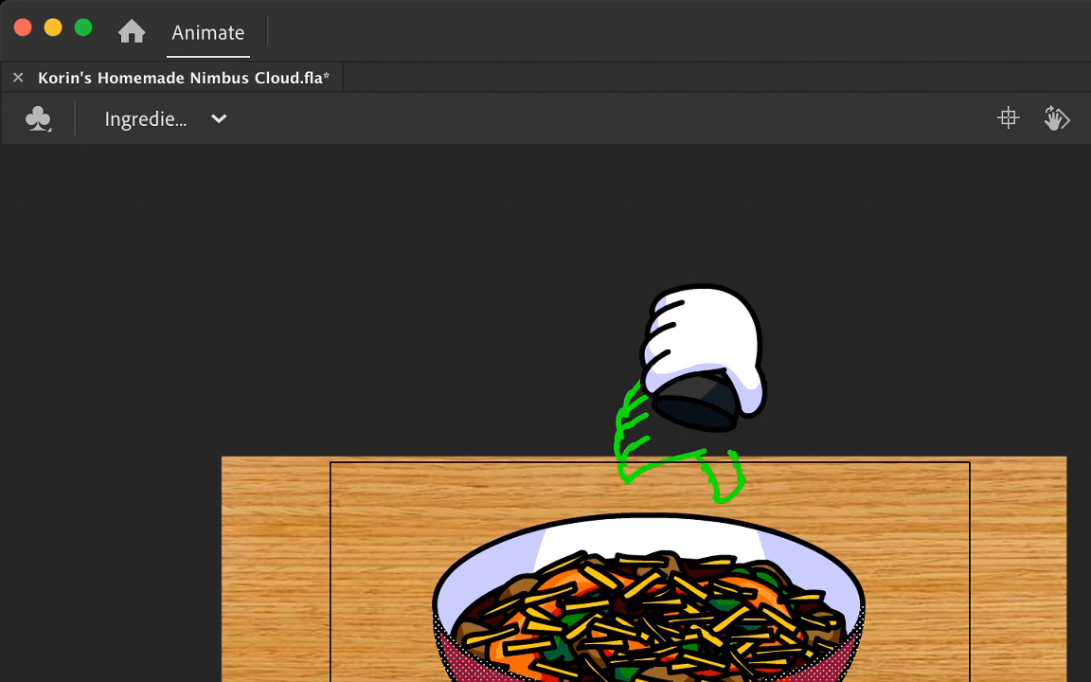
key("period")
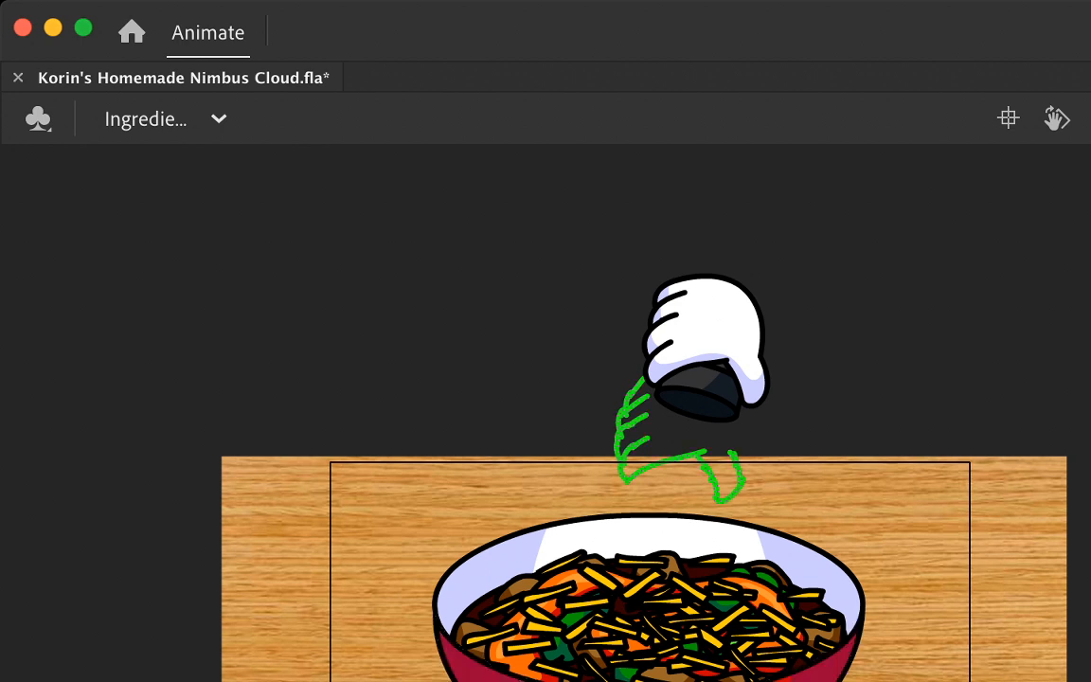
key("Delete")
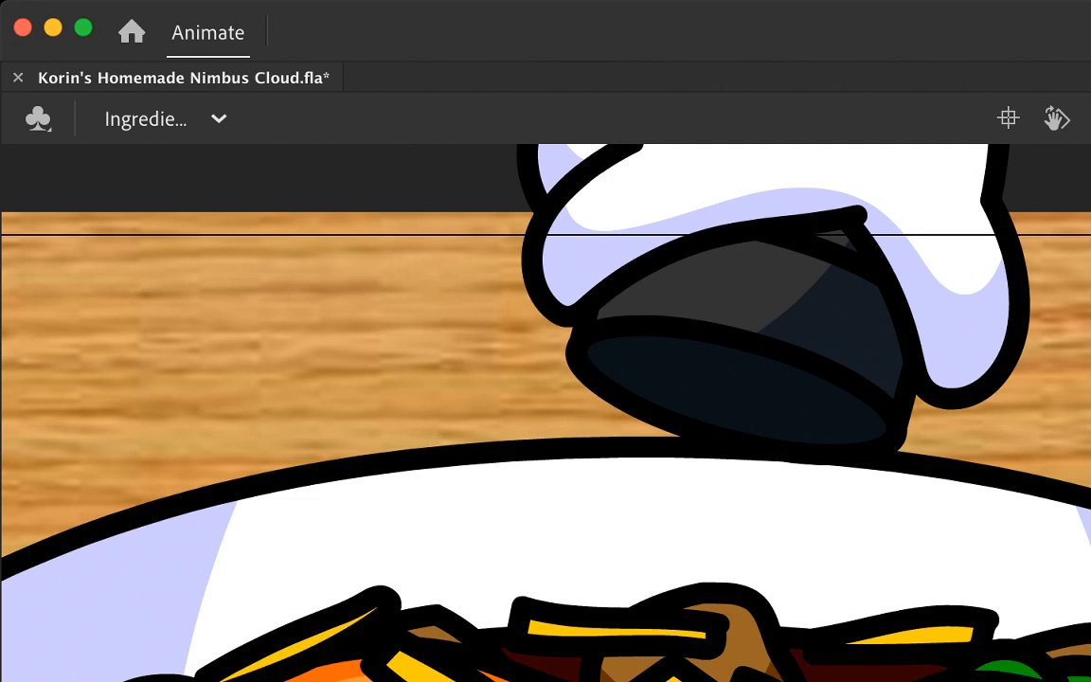
Step: Move the green dot onto the cylinder opening's lower-left rim and place a pasted copy inside the opening
left_click(623, 393)
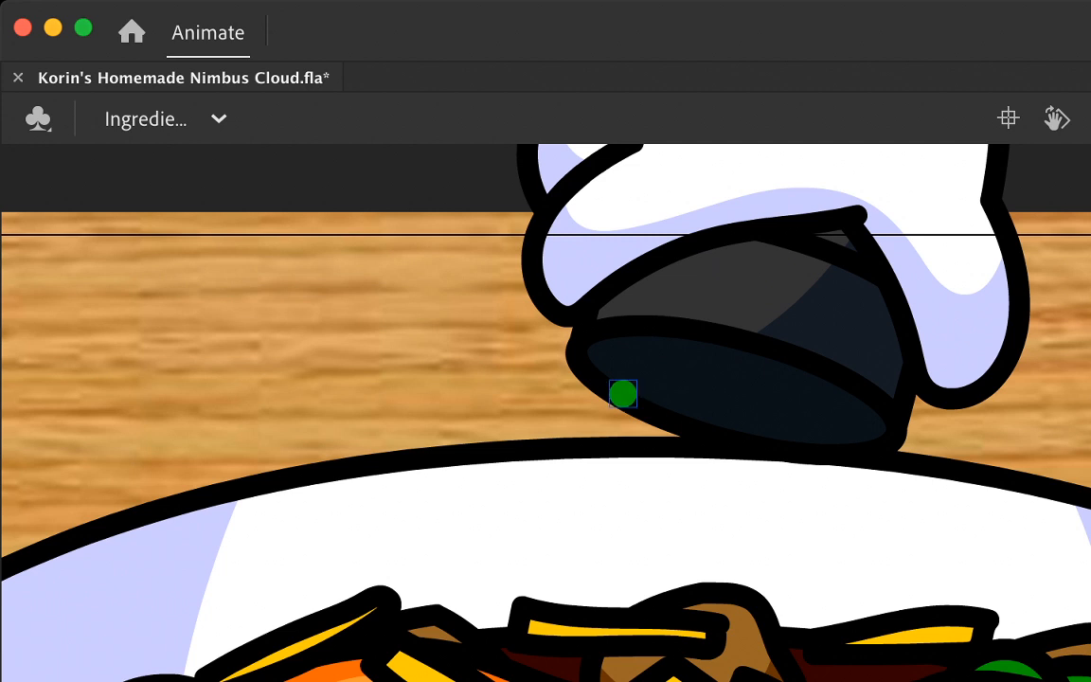
left_click_drag(622, 393, 614, 392)
key("super+b")
key("super+v")
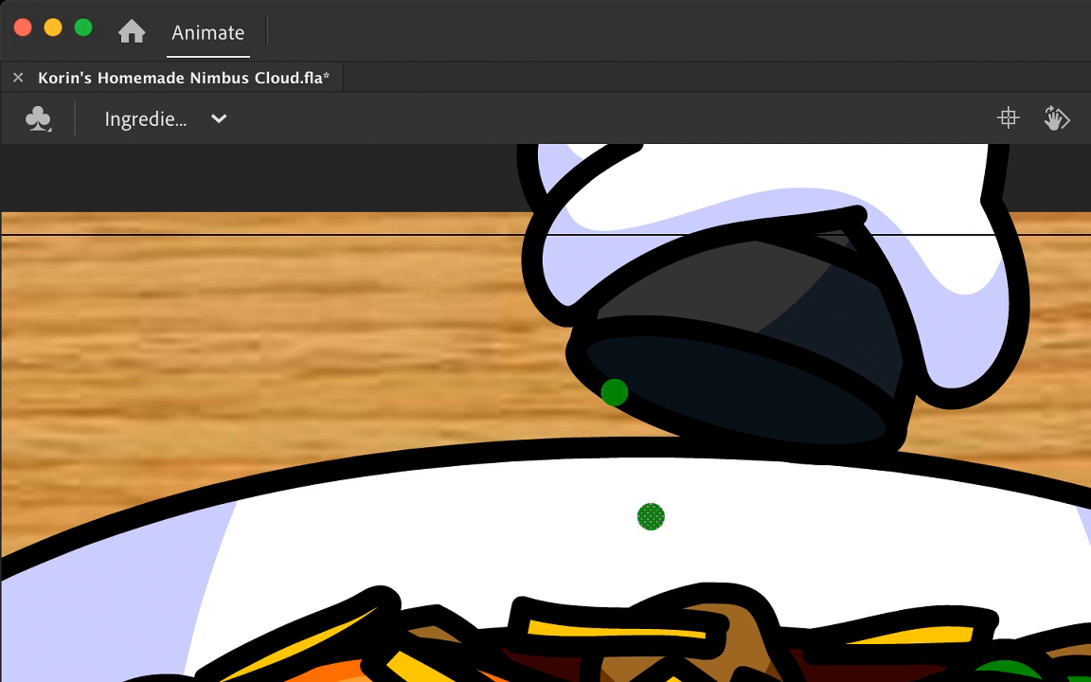
left_click_drag(650, 516, 691, 379)
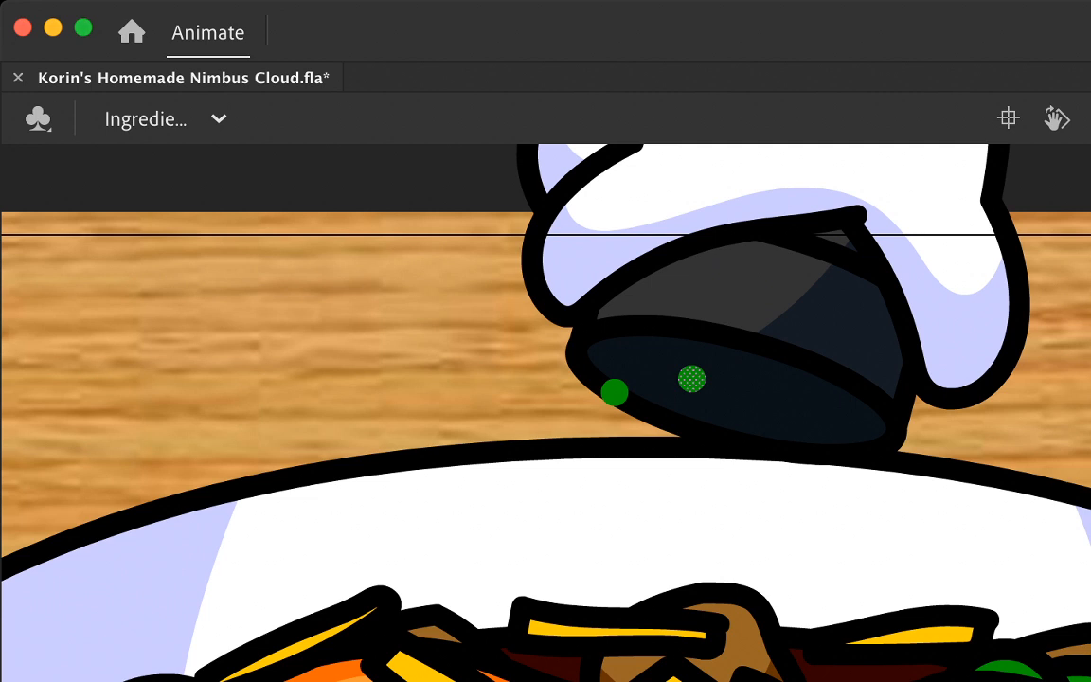
Step: Duplicate the green dot until 18 dots are scattered across the cylinder's opening and the bowl area just beneath it
key("super+d")
left_click_drag(707, 393, 719, 468)
key("super+d")
key("super+d")
key("super+d")
key("super+d")
key("super+d")
key("super+d")
key("super+d")
key("super+d")
key("super+d")
left_click_drag(588, 421, 878, 515)
key("super+d")
key("super+d")
key("super+d")
key("super+d")
key("super+d")
key("super+d")
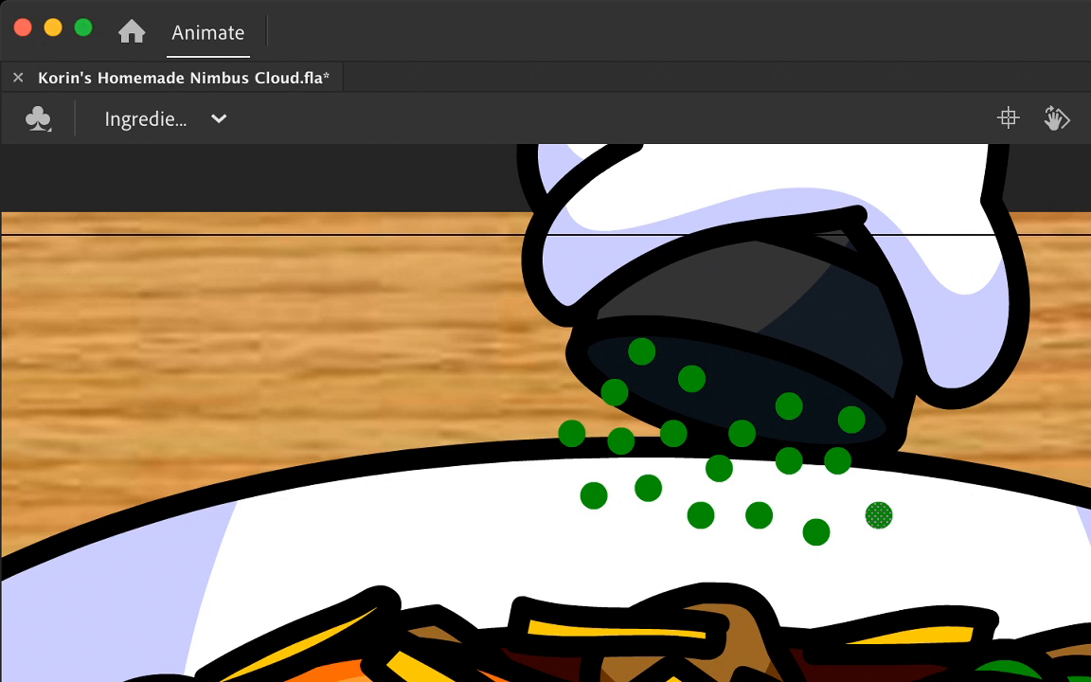
Step: Advance the 18 dots to a new keyframe and turn on onion skinning to show their previous positions
key("super+a")
key("period")
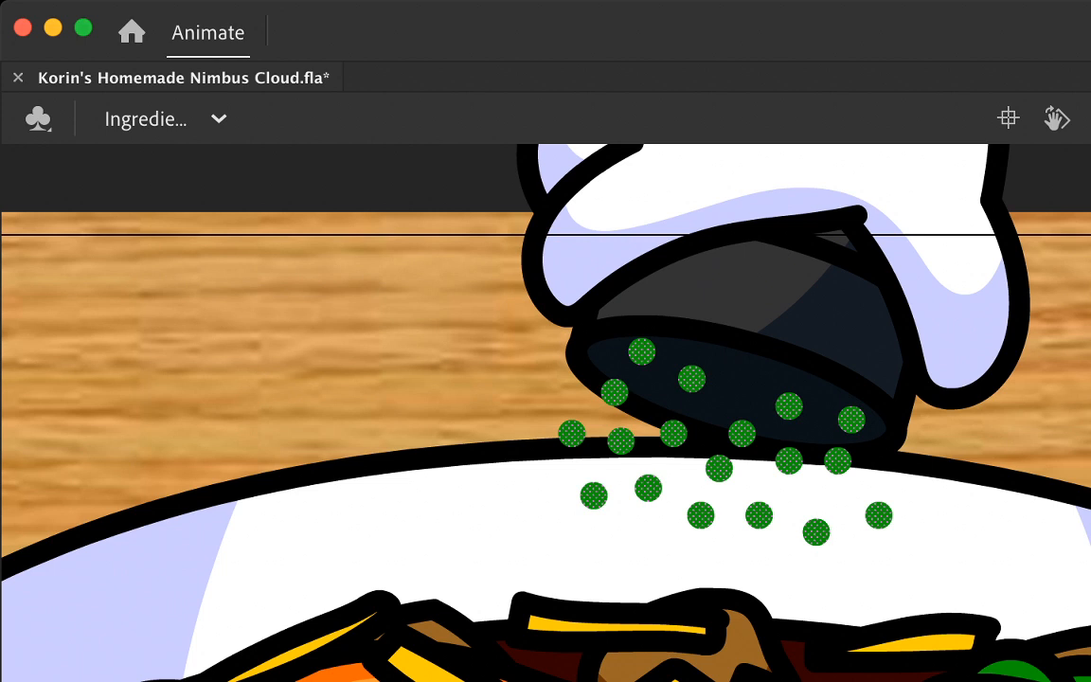
key("alt+shift+o")
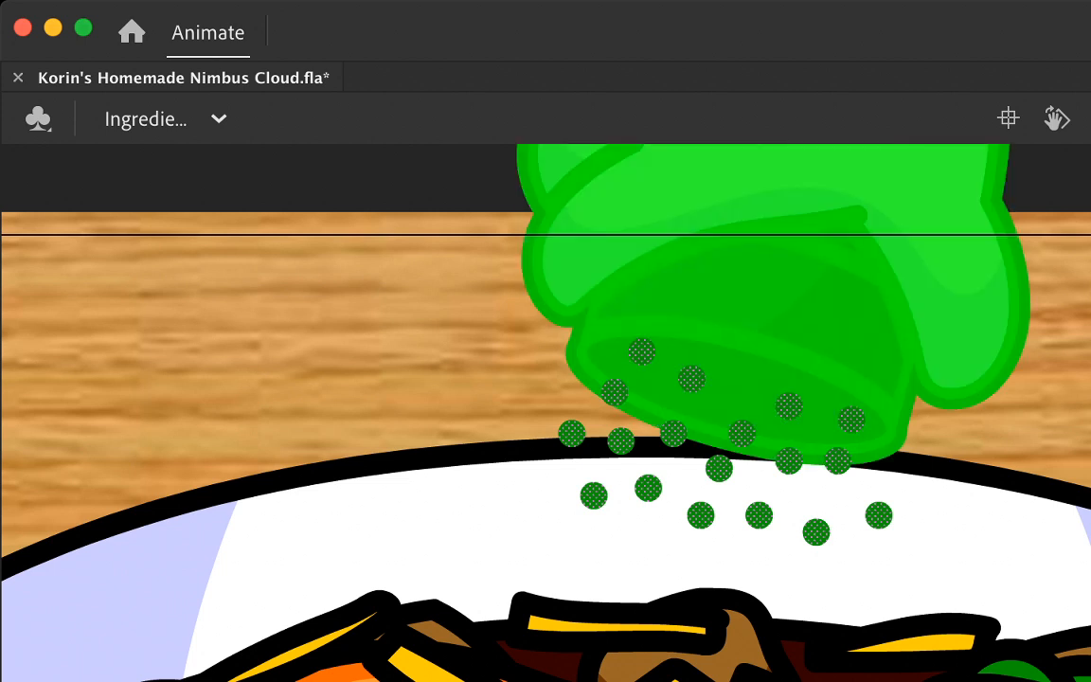
key("alt+shift+o")
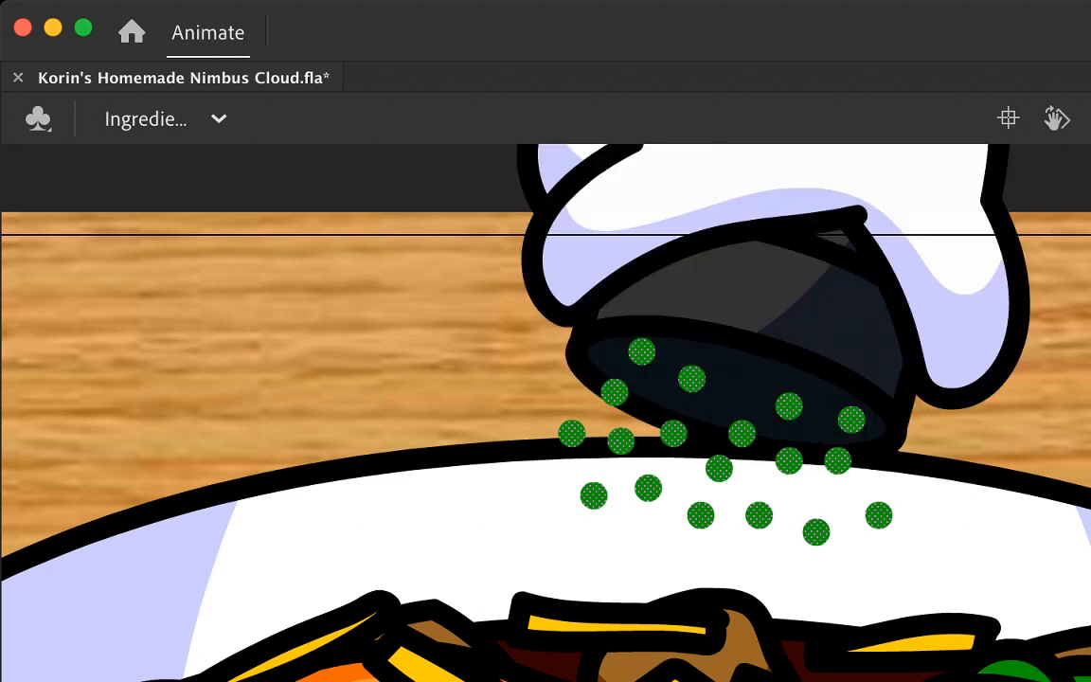
key("alt+shift+o")
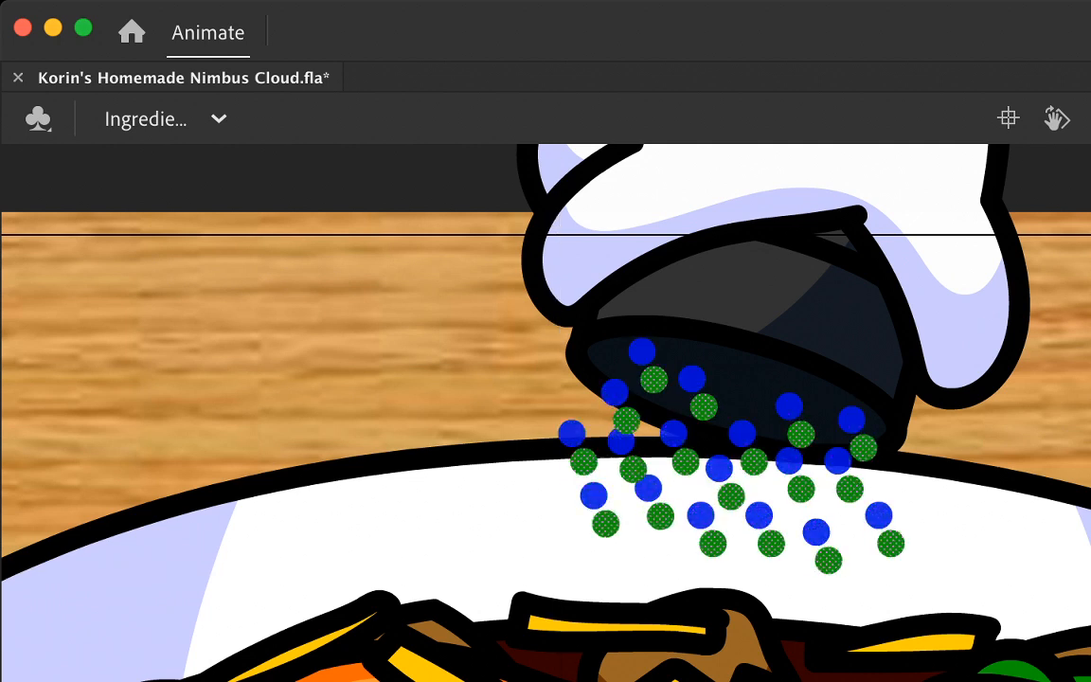
key("alt+shift+o")
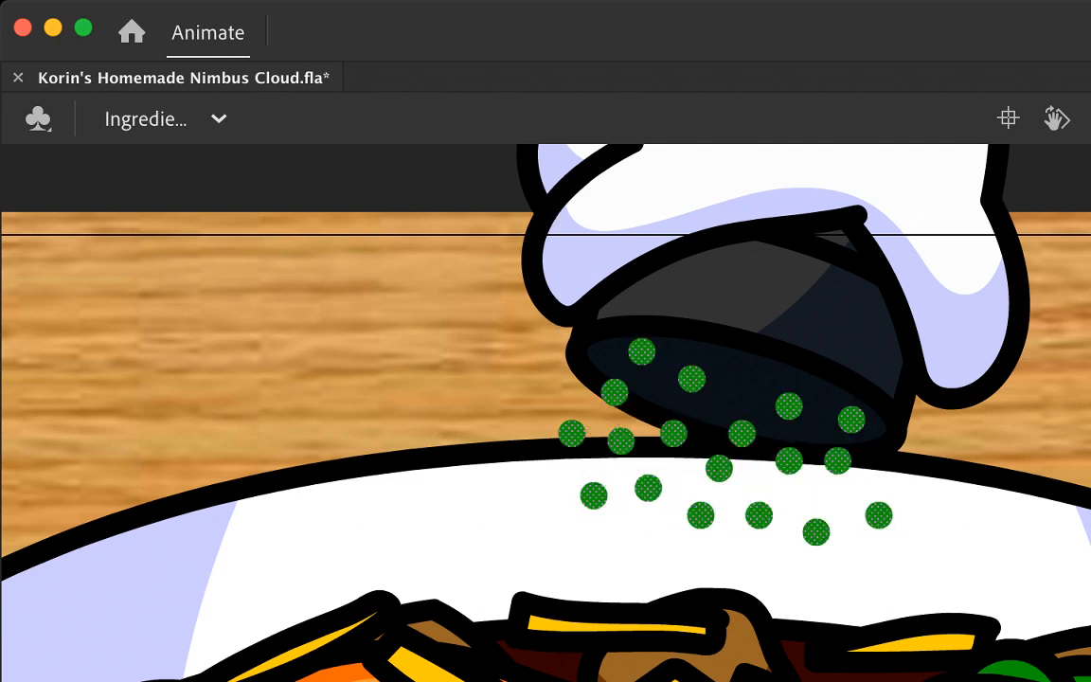
Step: Move the six lowest dots downward and outward from their onion-skinned positions, towards the food in the bowl
left_click(265, 332)
left_click_drag(879, 515, 905, 568)
left_click_drag(822, 541, 828, 583)
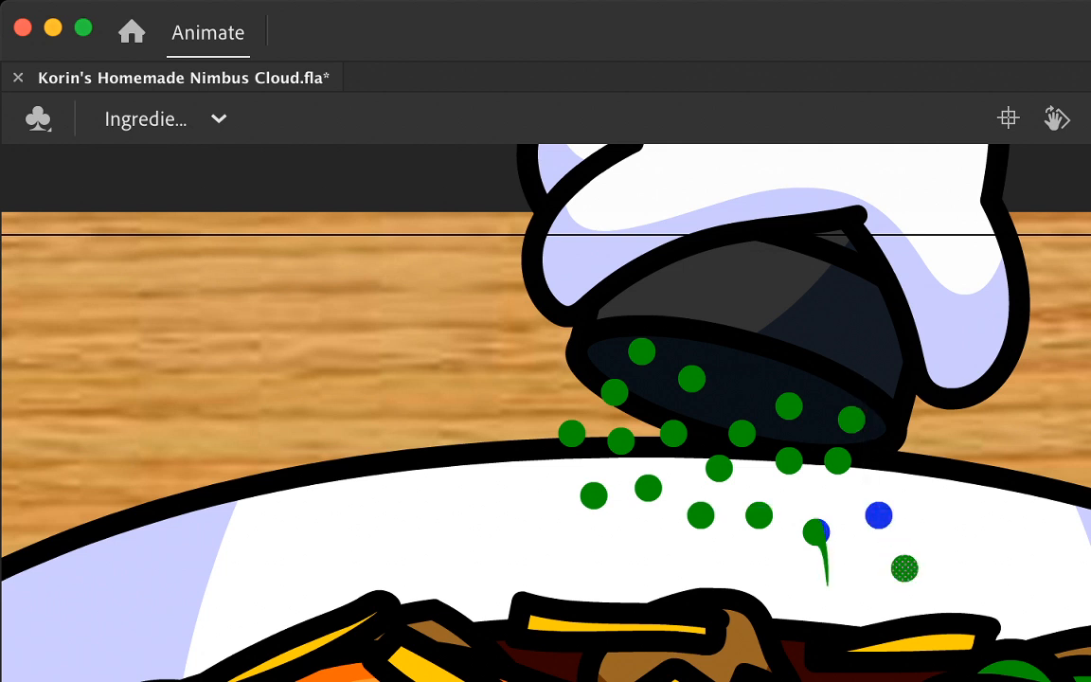
key("super+z")
left_click_drag(816, 531, 811, 589)
left_click_drag(759, 526, 758, 580)
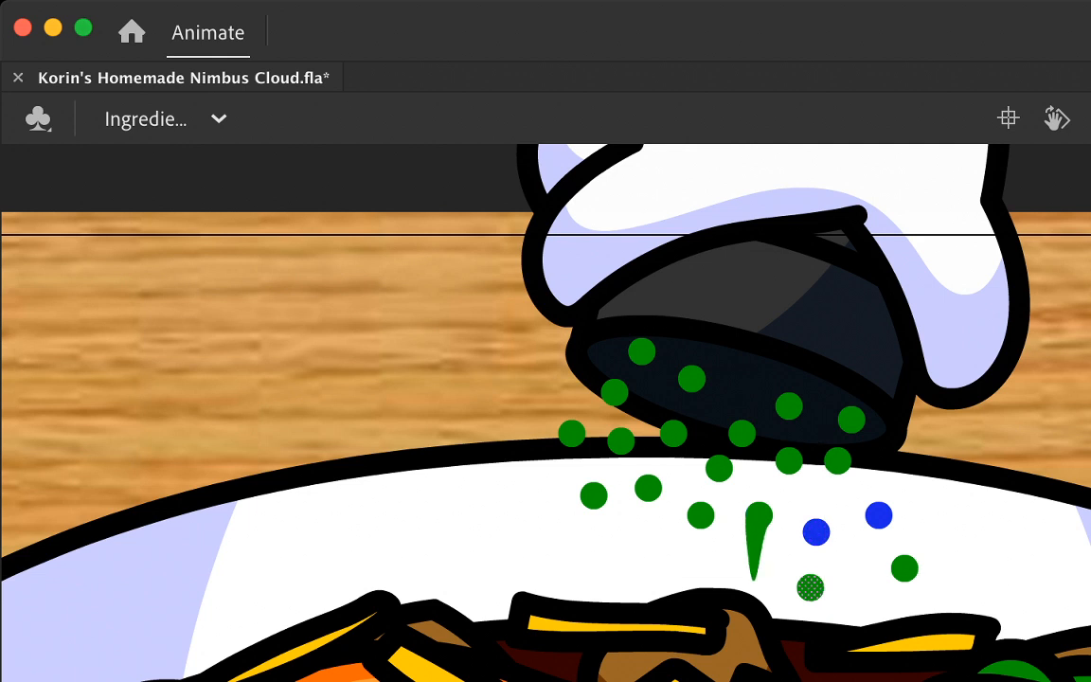
key("super+z")
left_click(759, 515)
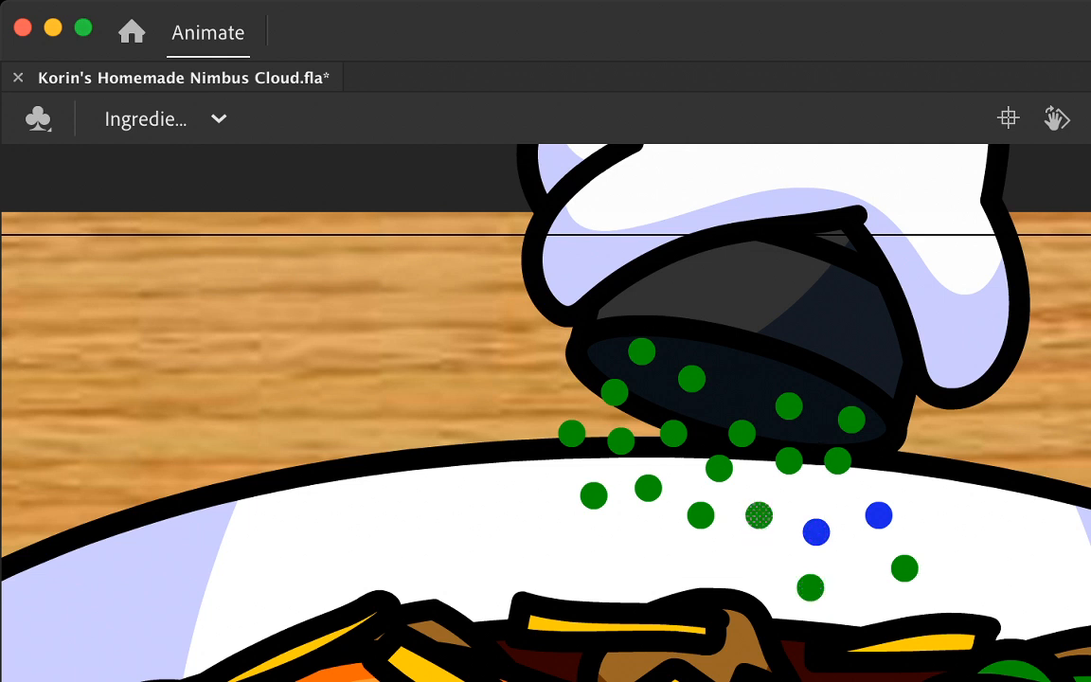
left_click_drag(759, 516, 747, 569)
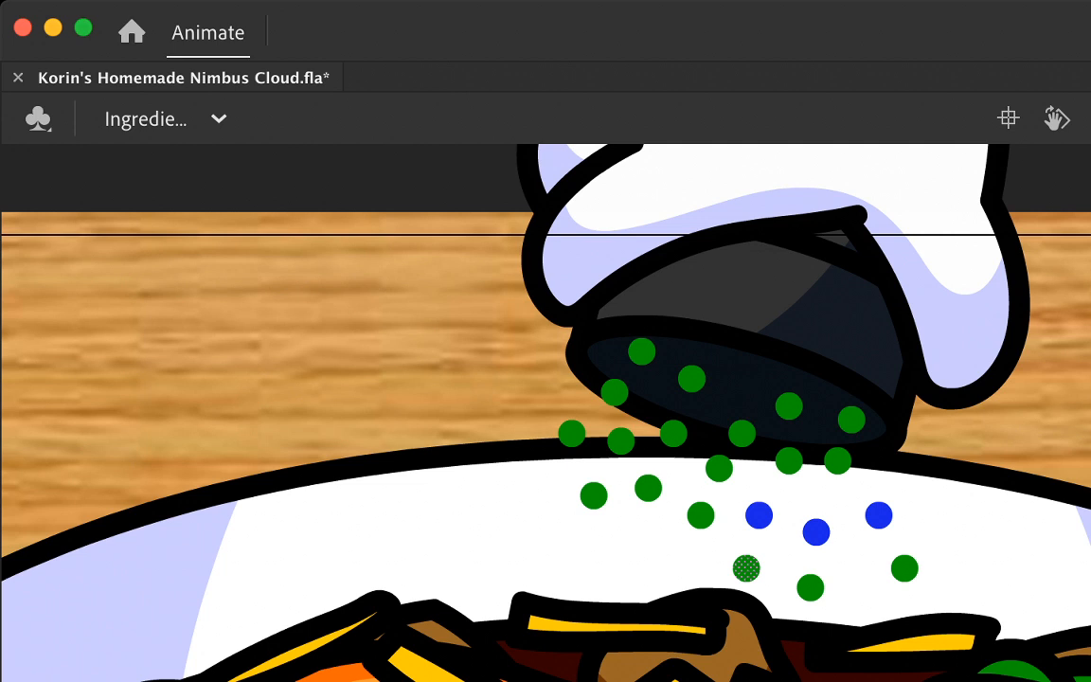
left_click_drag(700, 516, 676, 569)
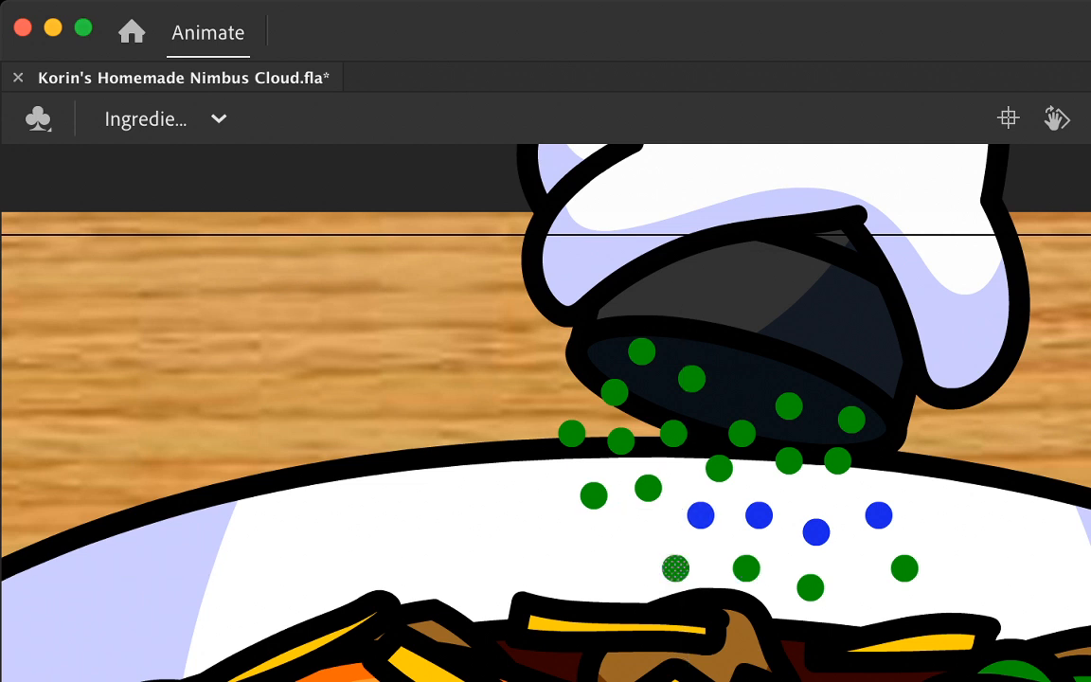
left_click_drag(594, 495, 545, 526)
mouse_move(648, 487)
left_mouse_down()
mouse_move(631, 541)
mouse_move(620, 541)
left_mouse_up()
Step: Move the dots around the bowl's back rim and the cylinder's lower-left edge slightly downward, fanning the leftmost ones outward
left_click_drag(837, 461, 851, 494)
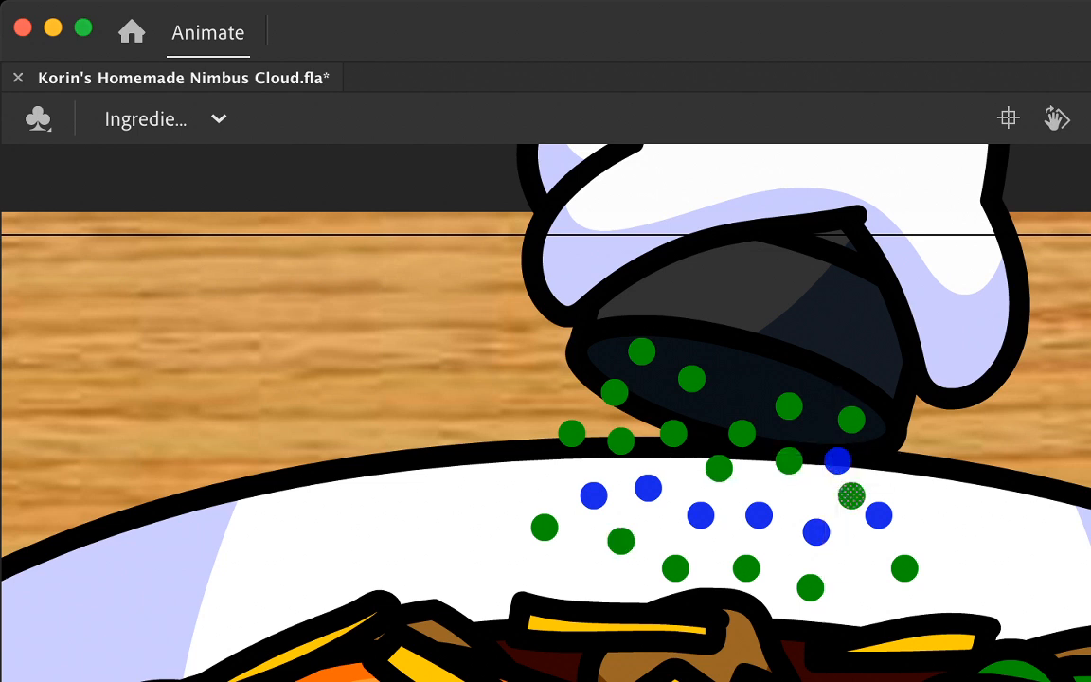
left_click_drag(852, 418, 860, 440)
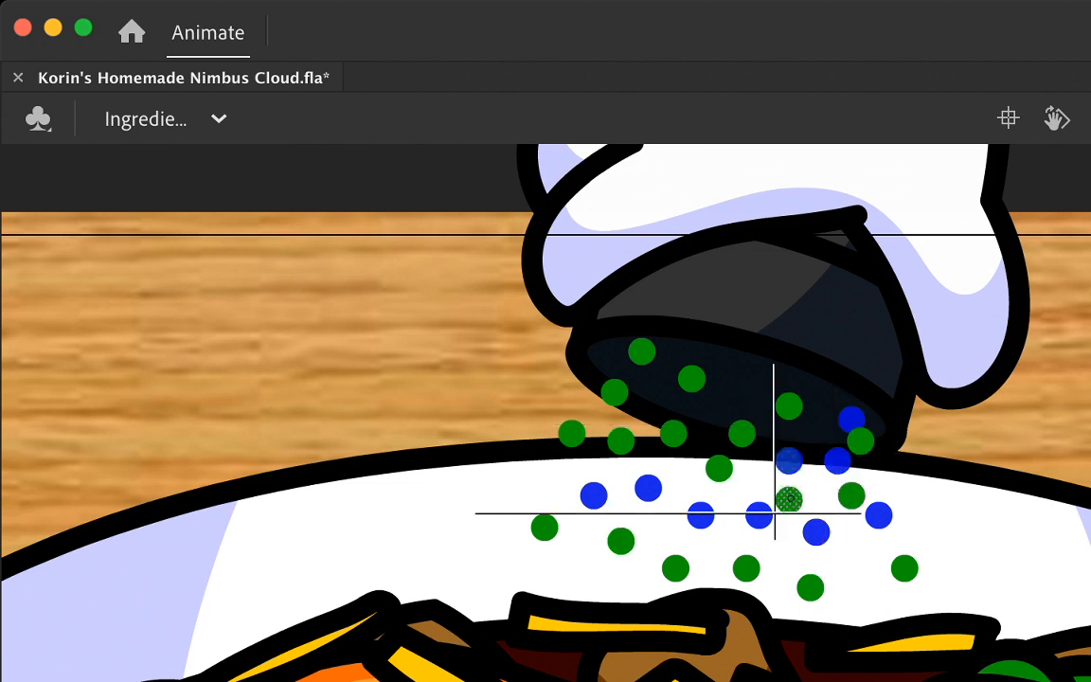
left_click_drag(729, 458, 731, 483)
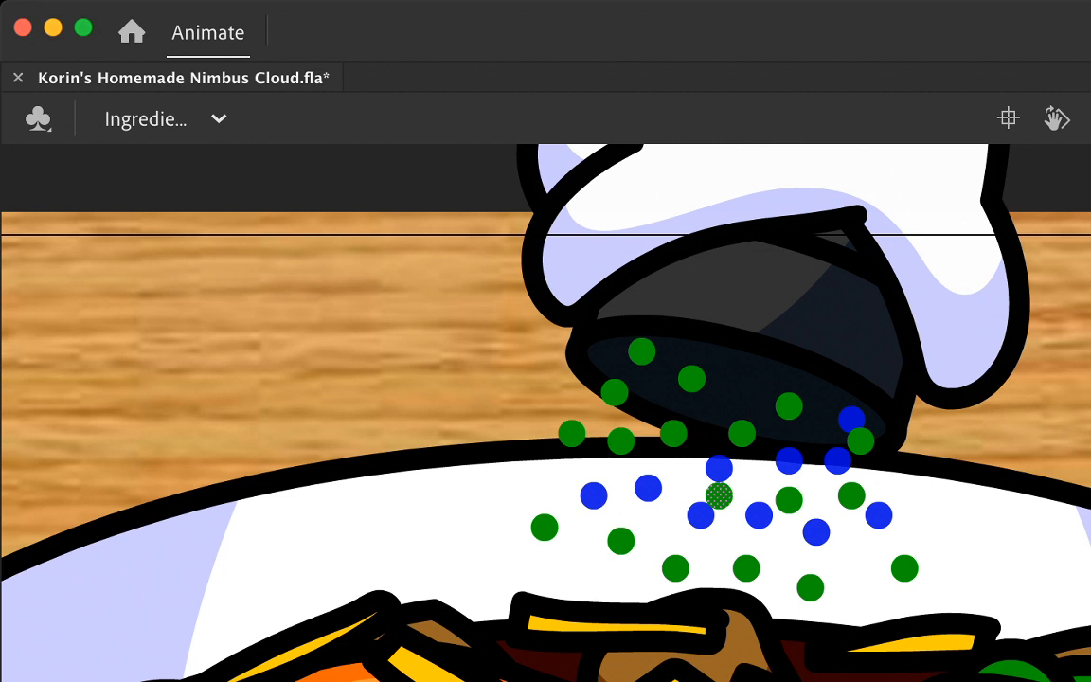
left_click_drag(662, 435, 661, 473)
key("cmd+z")
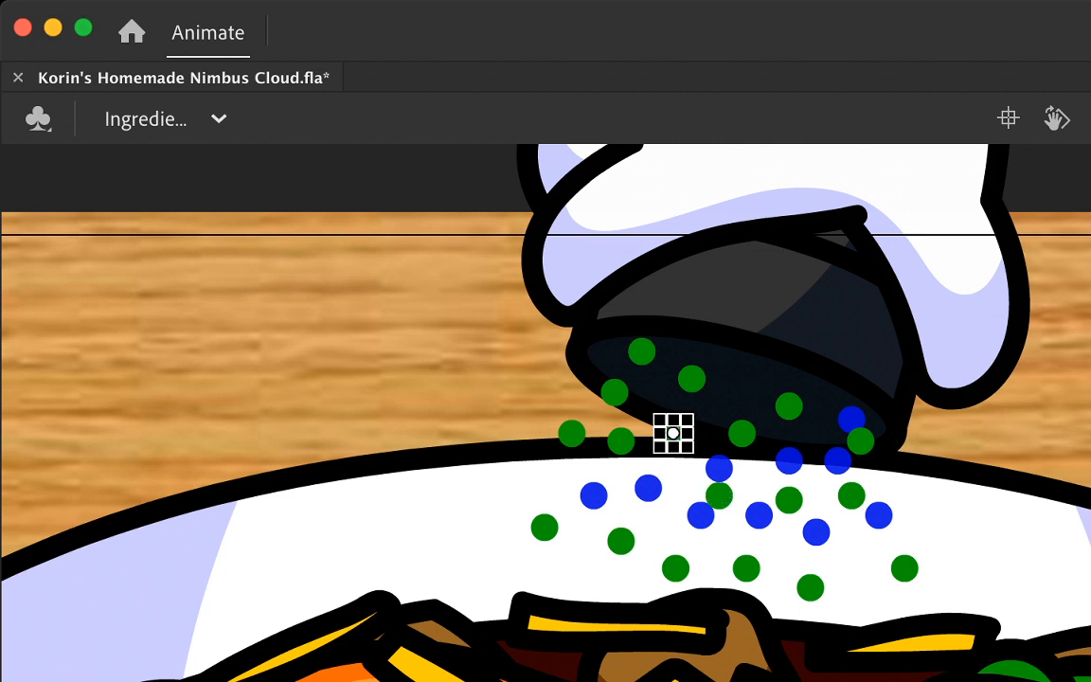
mouse_move(673, 433)
left_mouse_down()
mouse_move(673, 468)
mouse_move(606, 483)
mouse_move(620, 472)
mouse_move(560, 445)
mouse_move(606, 403)
mouse_move(594, 406)
left_mouse_up()
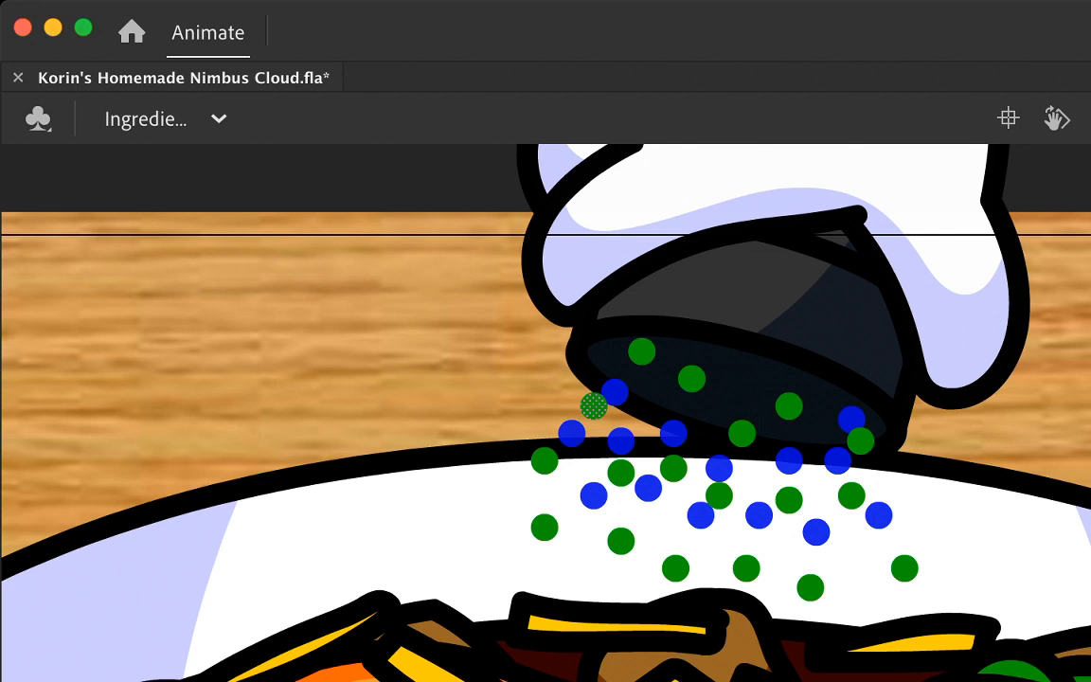
Step: Move the remaining dots in and just below the cylinder opening slightly down, keeping each one round
left_click_drag(691, 379, 682, 413)
left_click_drag(742, 433, 747, 460)
left_click_drag(792, 419, 799, 452)
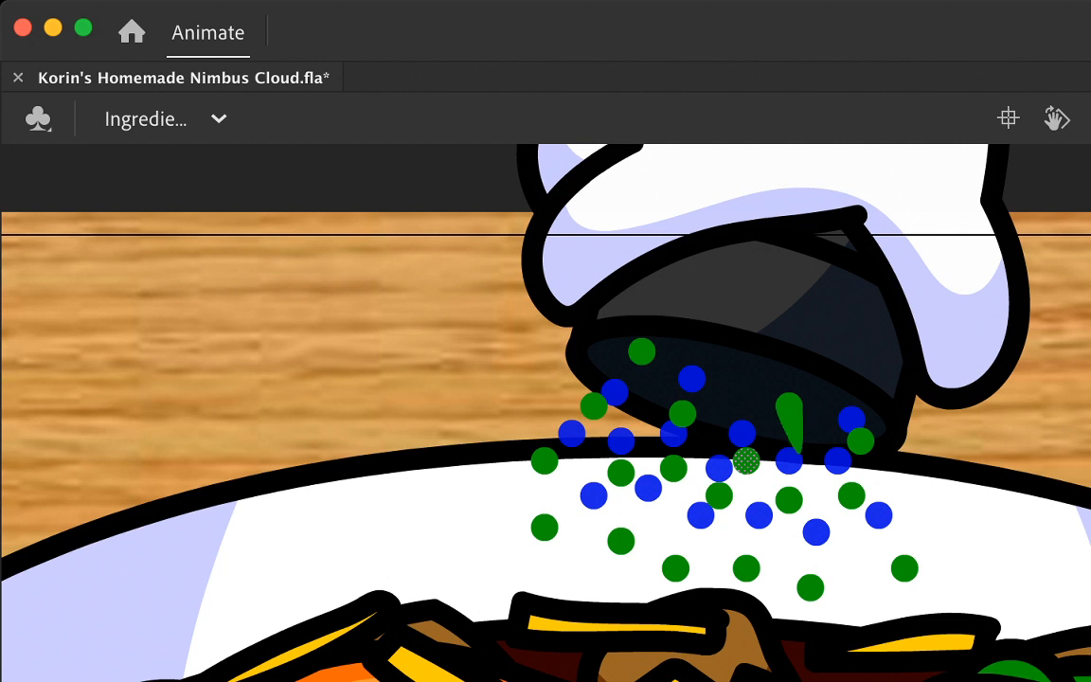
key("super+z")
left_click(789, 406)
left_click_drag(789, 406, 796, 440)
left_click(642, 351)
left_click_drag(642, 352, 641, 378)
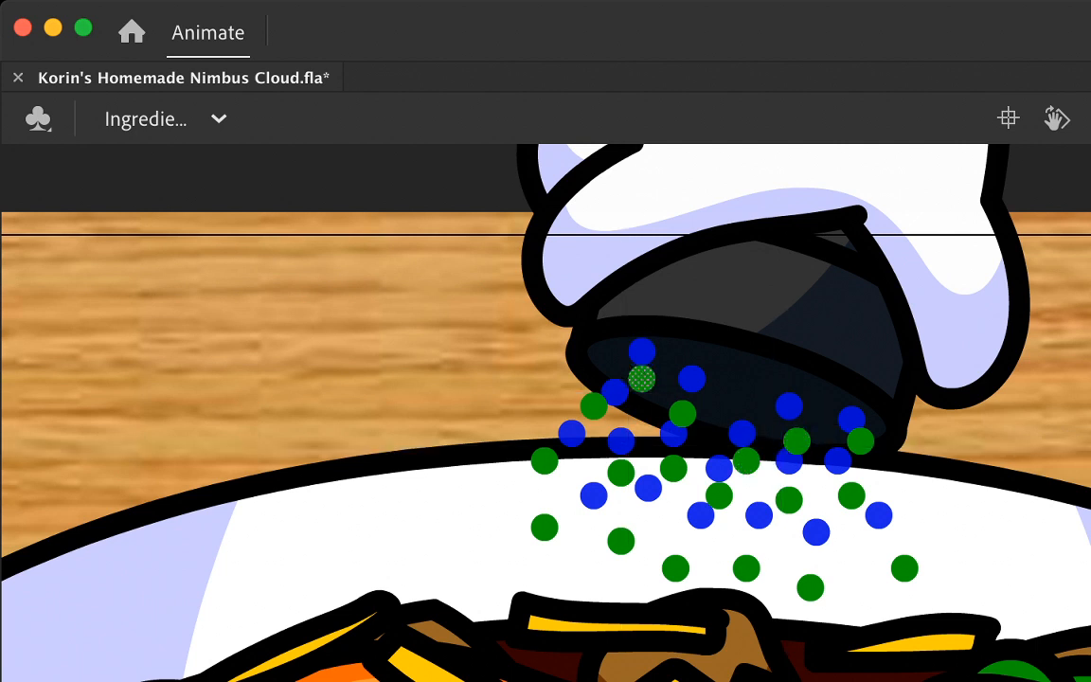
Step: Move five dots of the lowest row further down, bringing the central ones onto the food
left_click_drag(544, 526, 528, 547)
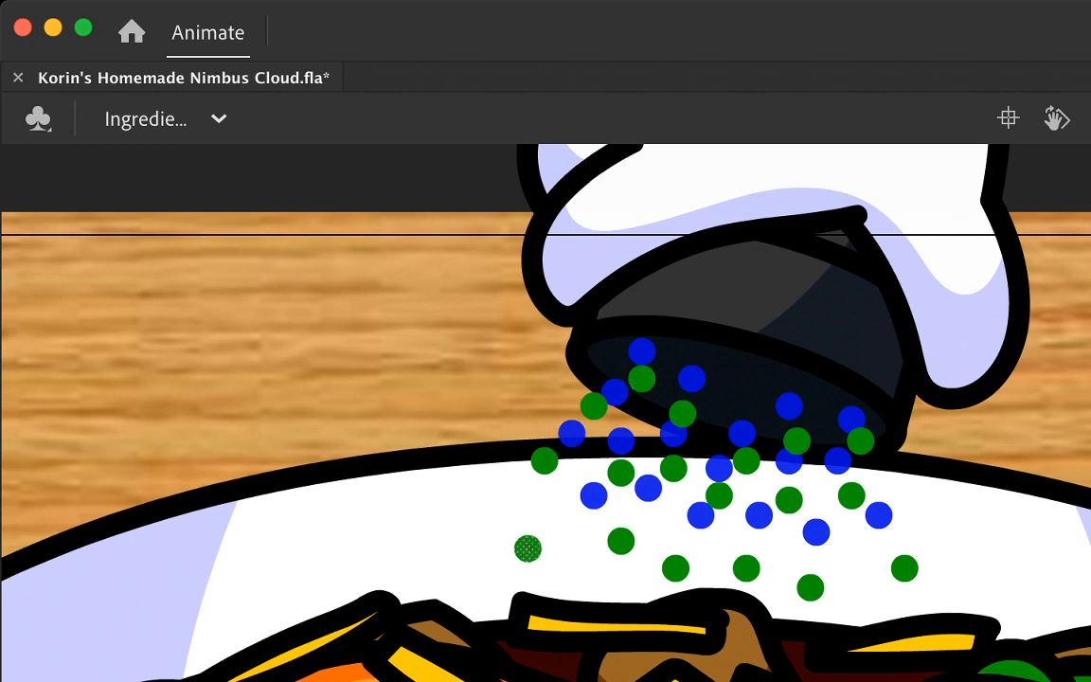
left_click_drag(620, 541, 601, 578)
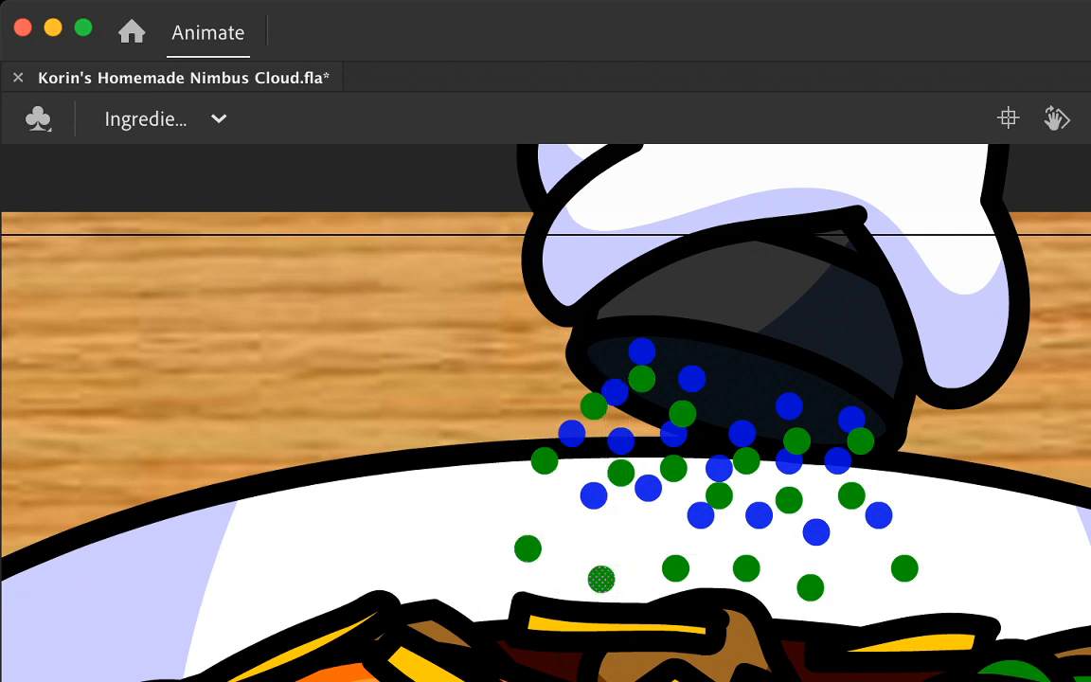
left_click_drag(675, 568, 673, 607)
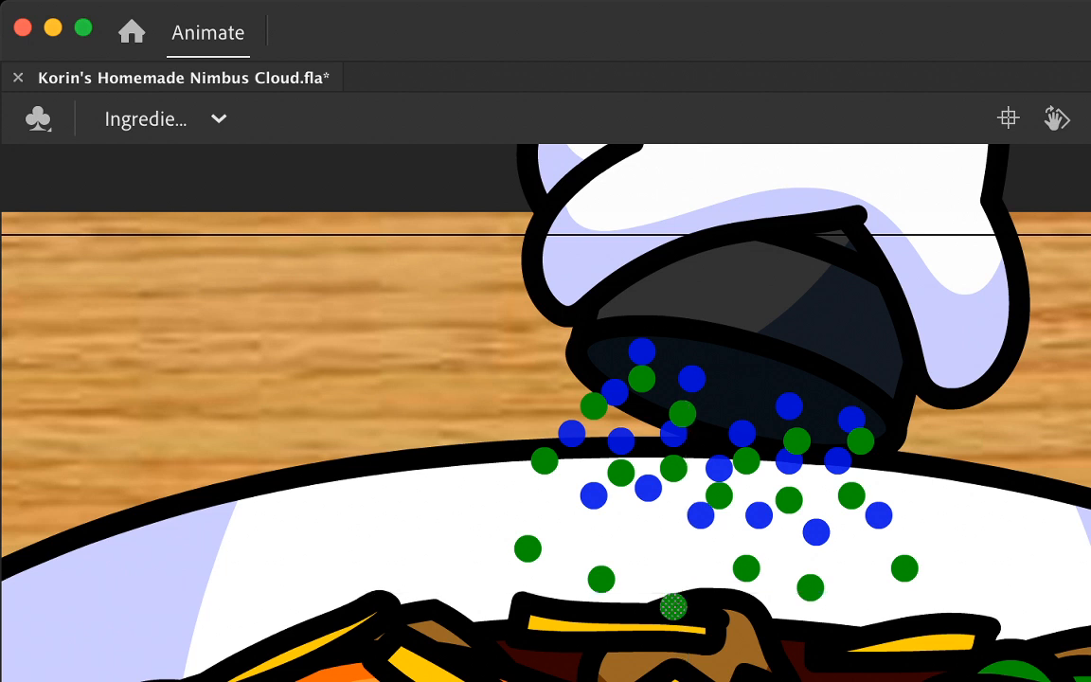
left_click(746, 568)
left_click_drag(747, 568, 746, 632)
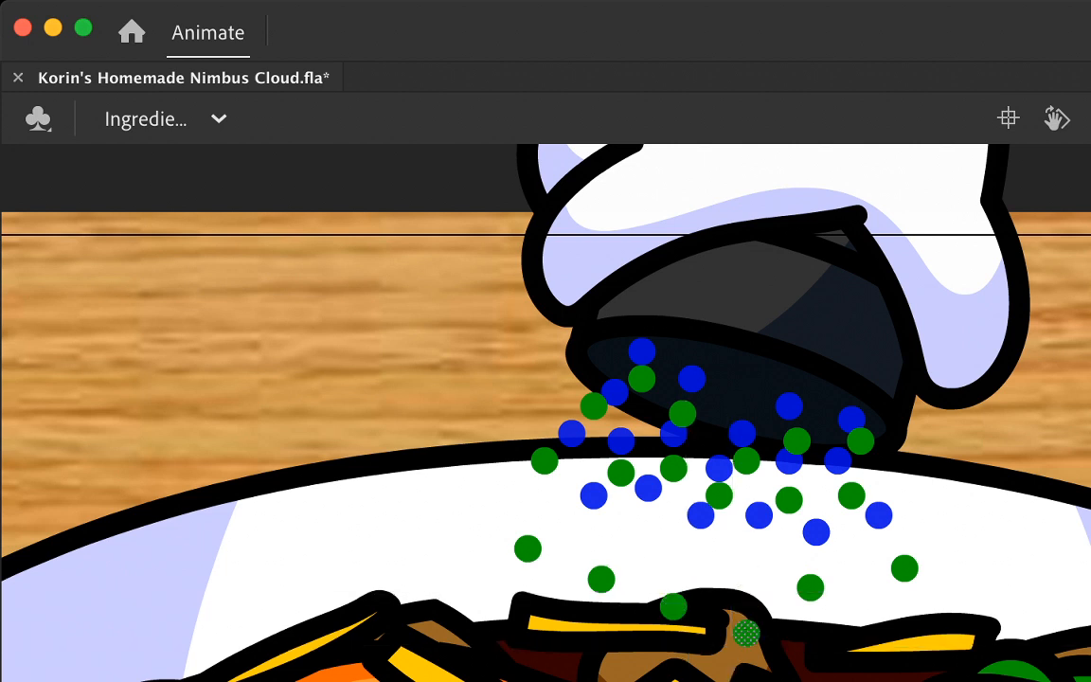
left_click_drag(810, 587, 824, 619)
Step: Move the middle row of dots further down the white bowl interior, spreading the left ones slightly outward
left_click(851, 495)
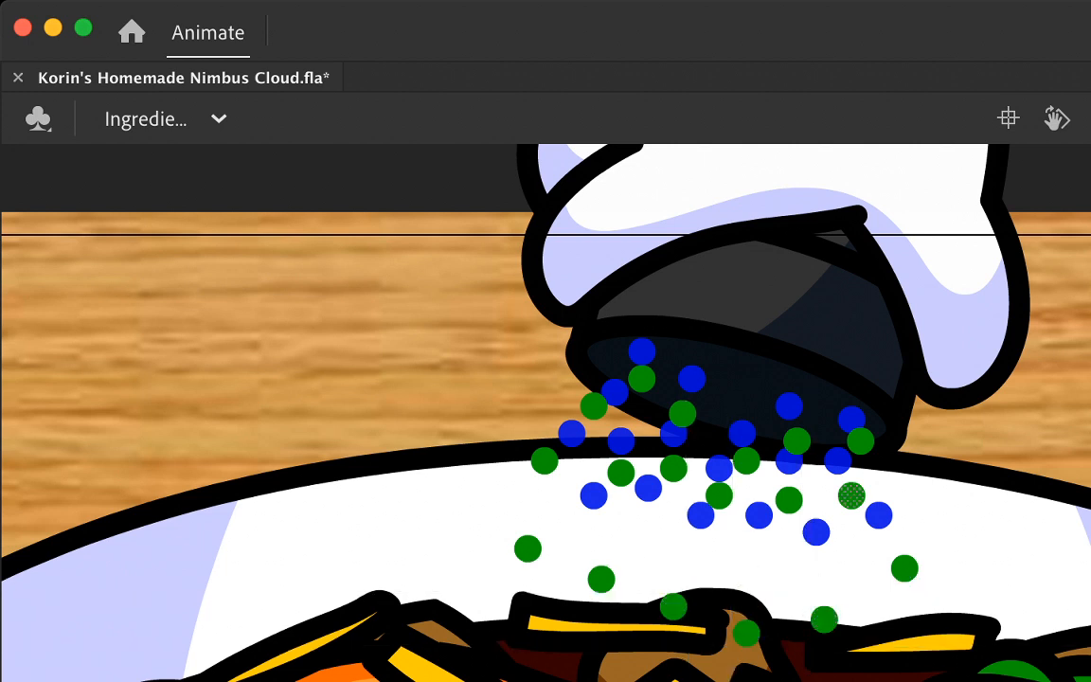
left_click_drag(852, 494, 851, 540)
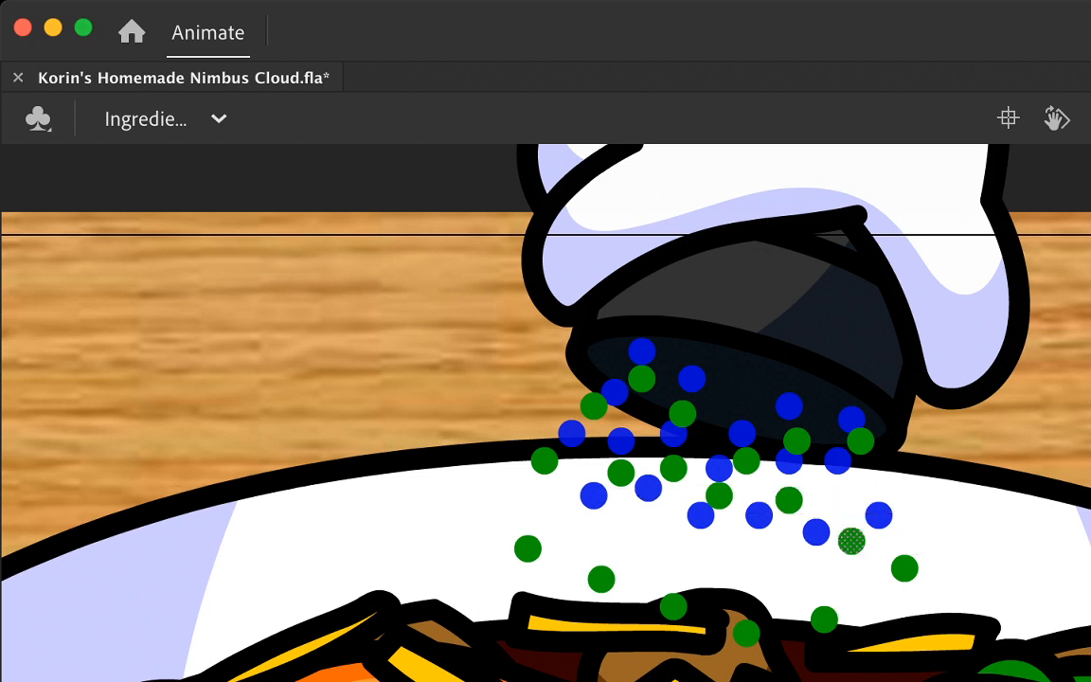
left_click_drag(789, 500, 788, 552)
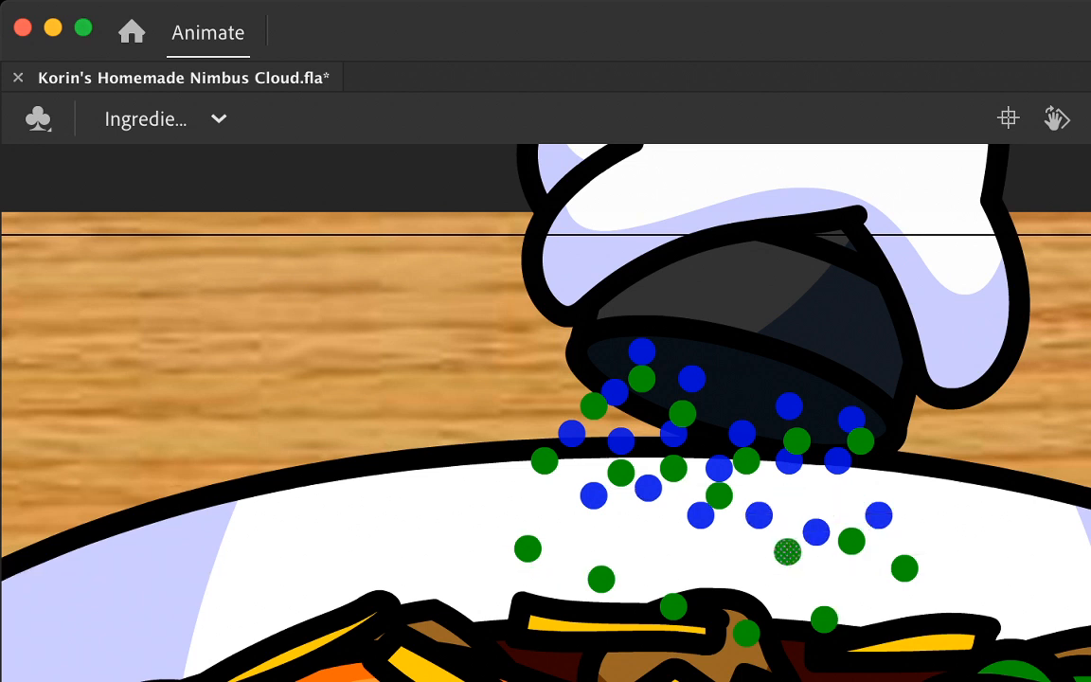
left_click_drag(719, 494, 709, 531)
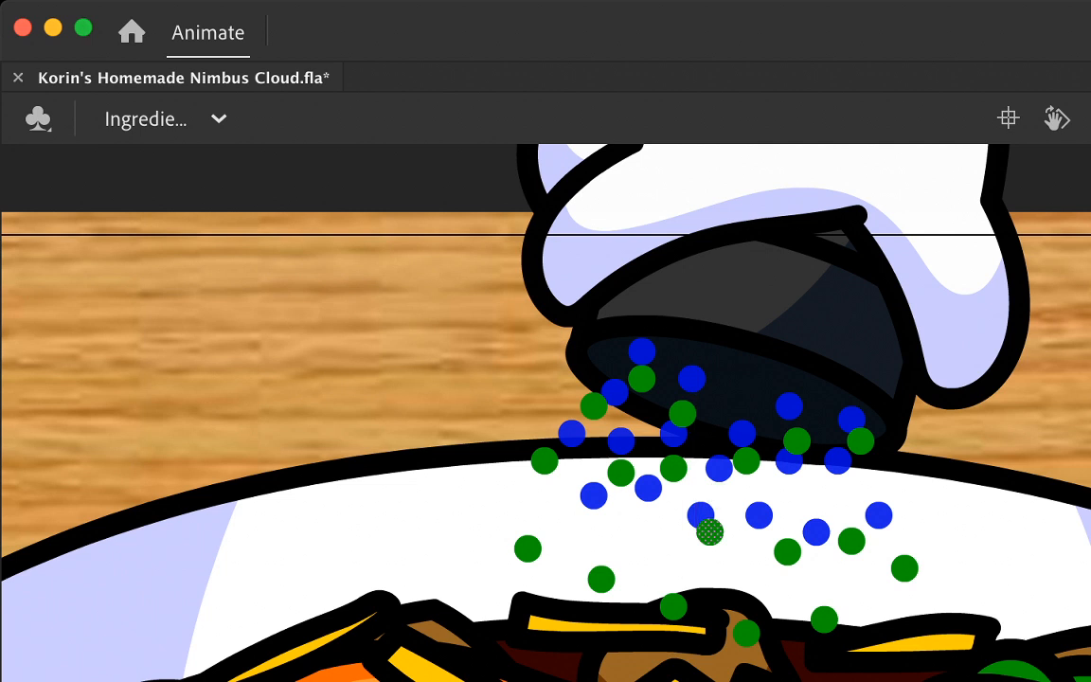
left_click_drag(614, 482, 586, 529)
key("super+z")
left_click(622, 473)
left_click_drag(621, 473, 602, 505)
left_click_drag(673, 467, 662, 520)
Step: Move the upper dots down out of the cylinder opening, leaving one at its lower-left rim
left_click_drag(796, 440, 797, 493)
left_click(860, 441)
left_click_drag(860, 440, 860, 467)
left_click_drag(682, 414, 672, 460)
left_click(641, 379)
left_click_drag(641, 379, 594, 427)
left_click(594, 405)
Step: Advance the dots to another new keyframe and show the previous positions with onion skinning
key("period")
key("period")
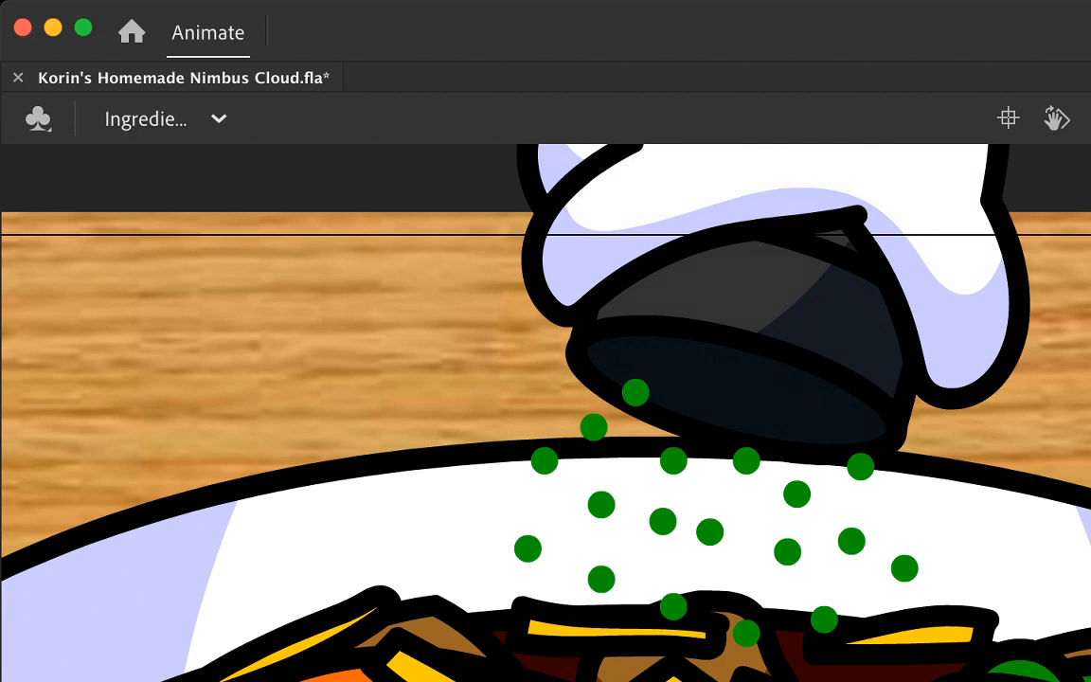
left_click_drag(528, 548, 493, 606)
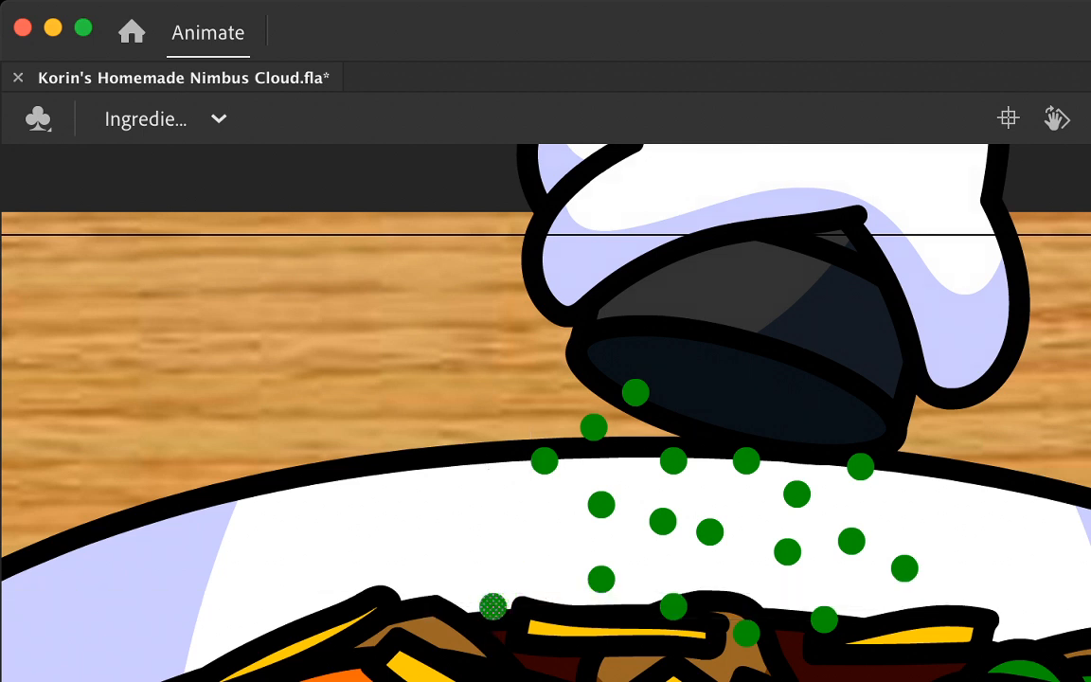
key("super+z")
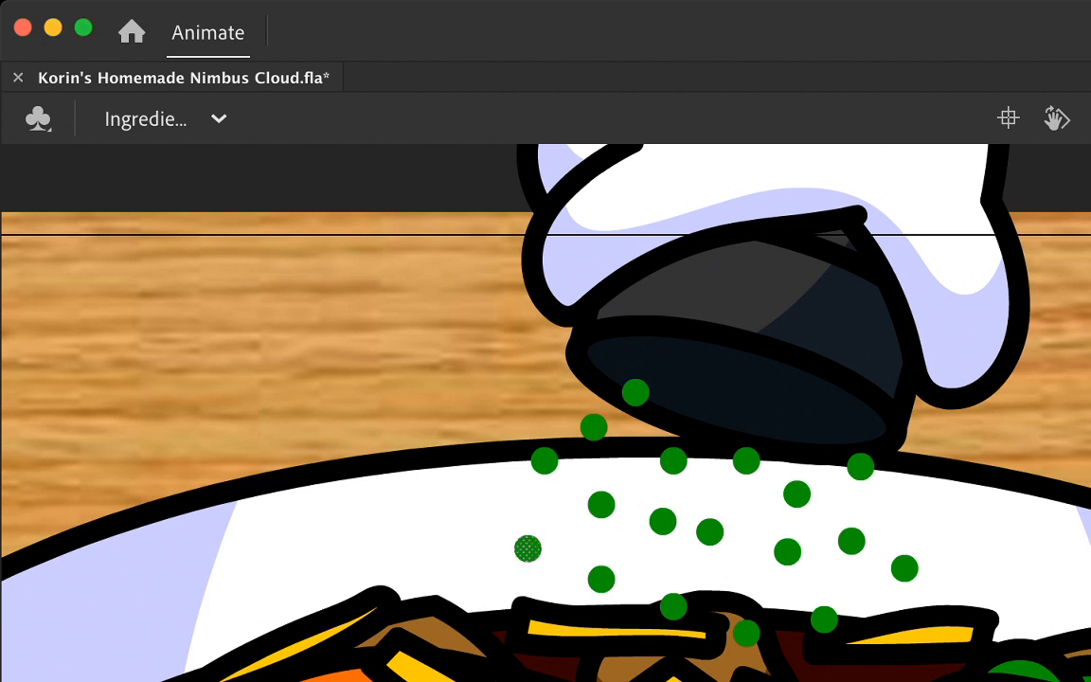
key("super+a")
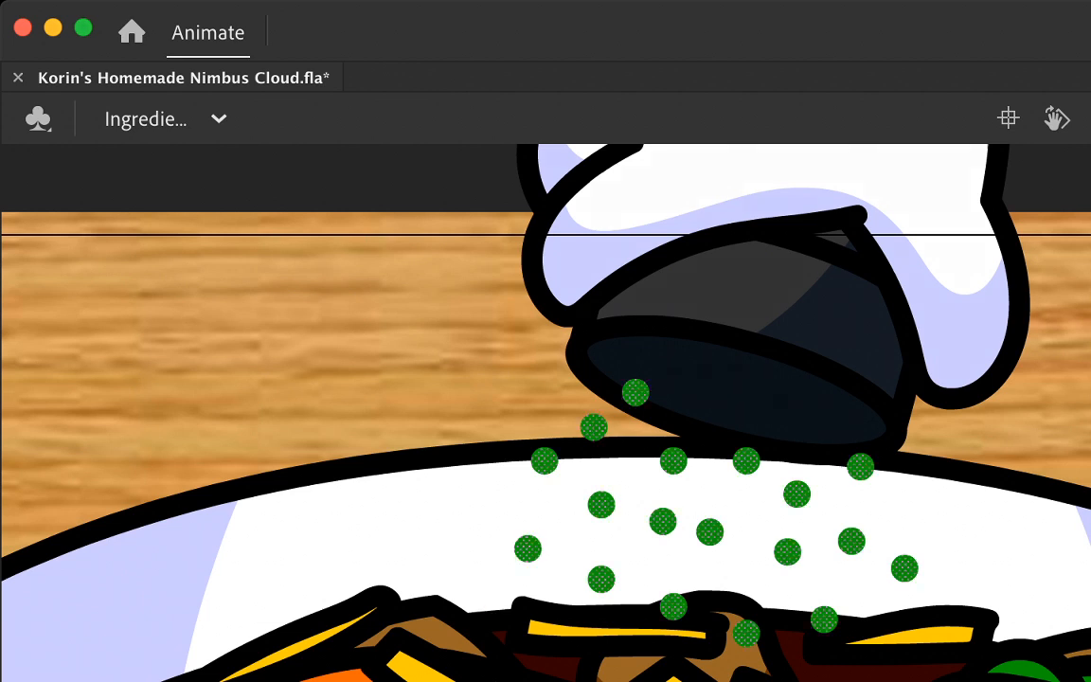
left_click_drag(528, 548, 502, 602)
key("super+z")
left_click(489, 570)
key("Escape")
Step: Move the left and central dots further down and outward, bringing the lowest ones over the food
left_click_drag(528, 547, 474, 619)
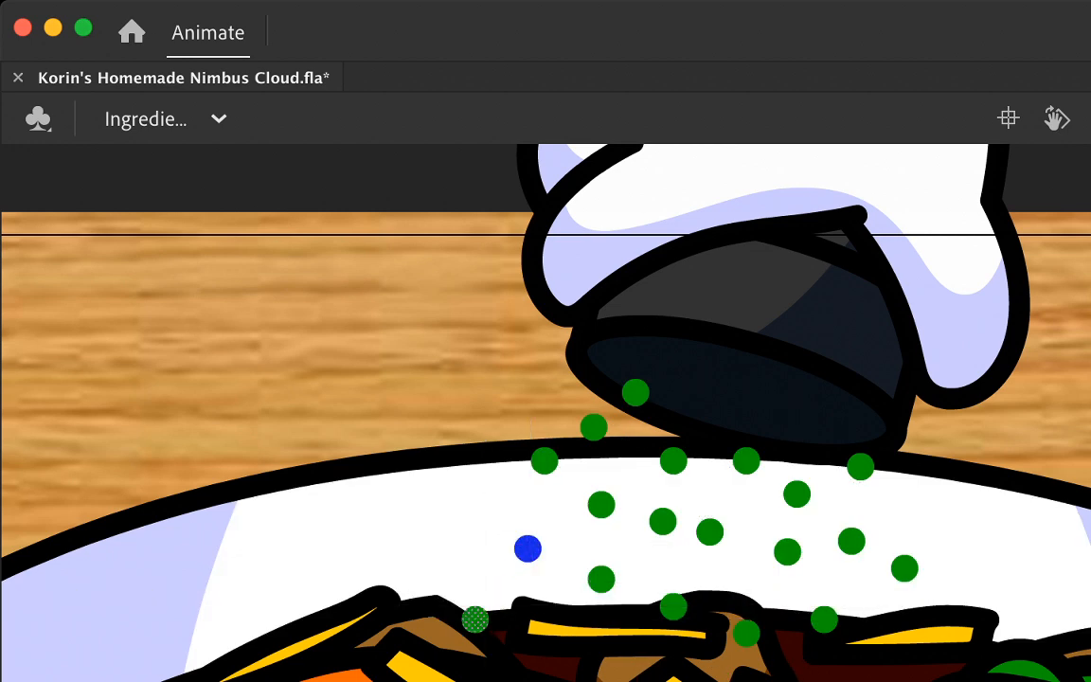
left_click_drag(543, 461, 502, 521)
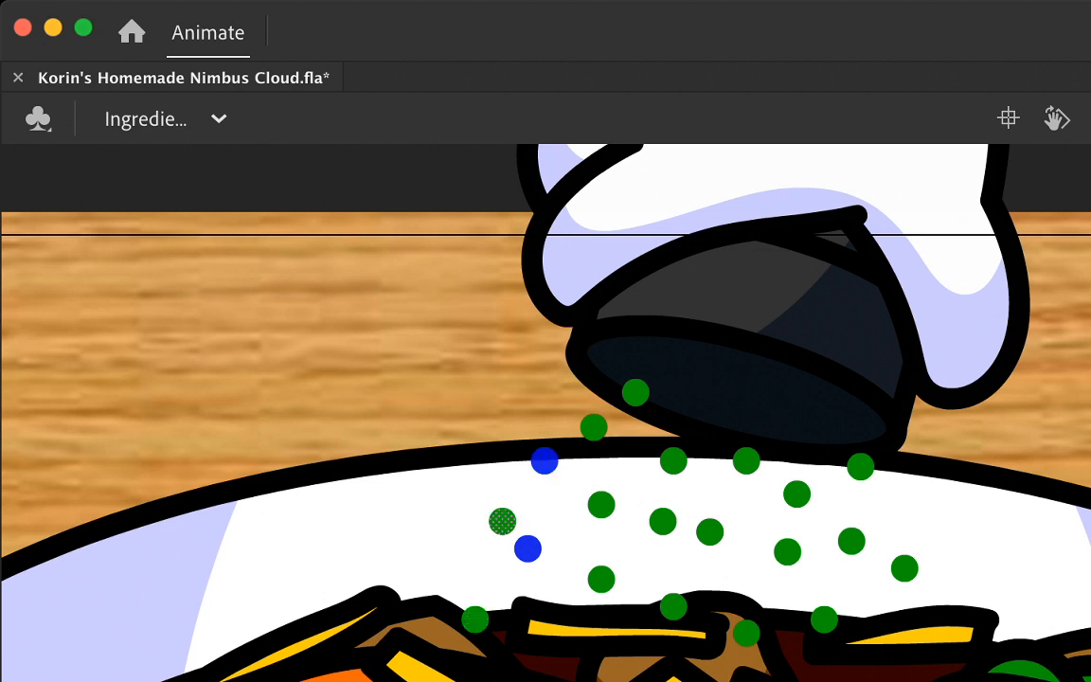
left_click(601, 505)
left_click_drag(602, 504, 581, 652)
left_click_drag(673, 606, 672, 681)
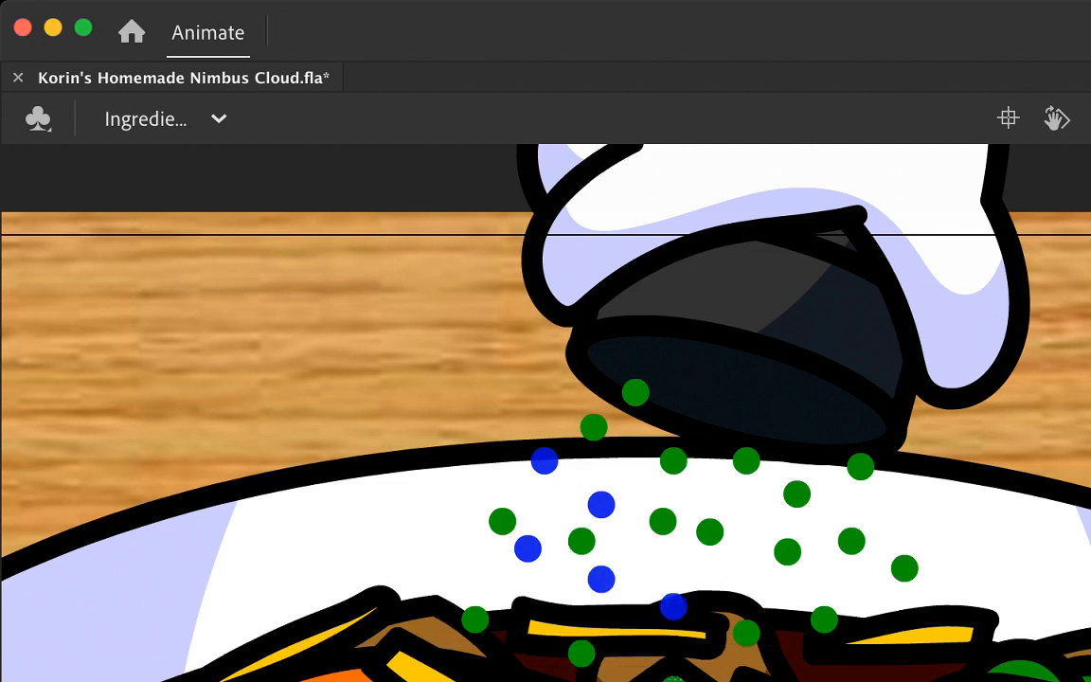
left_click_drag(710, 532, 700, 586)
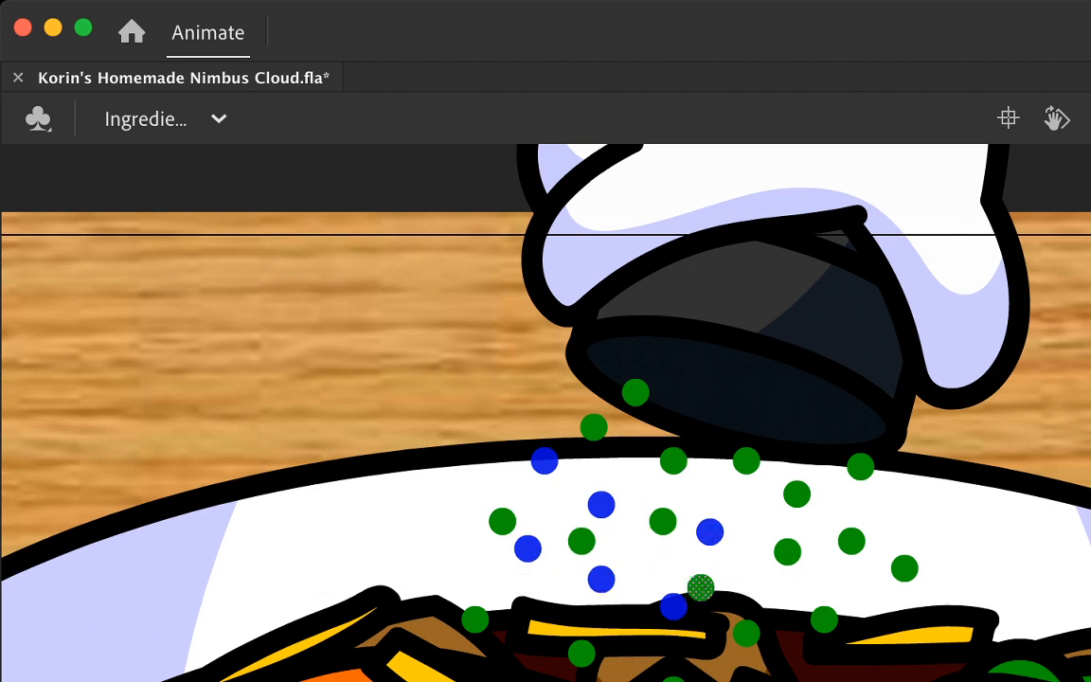
Step: Move the lower-central and right-hand dots down the bowl, spreading the outer ones outward and bringing the lowest over the food
left_click(746, 632)
left_click_drag(747, 632, 860, 680)
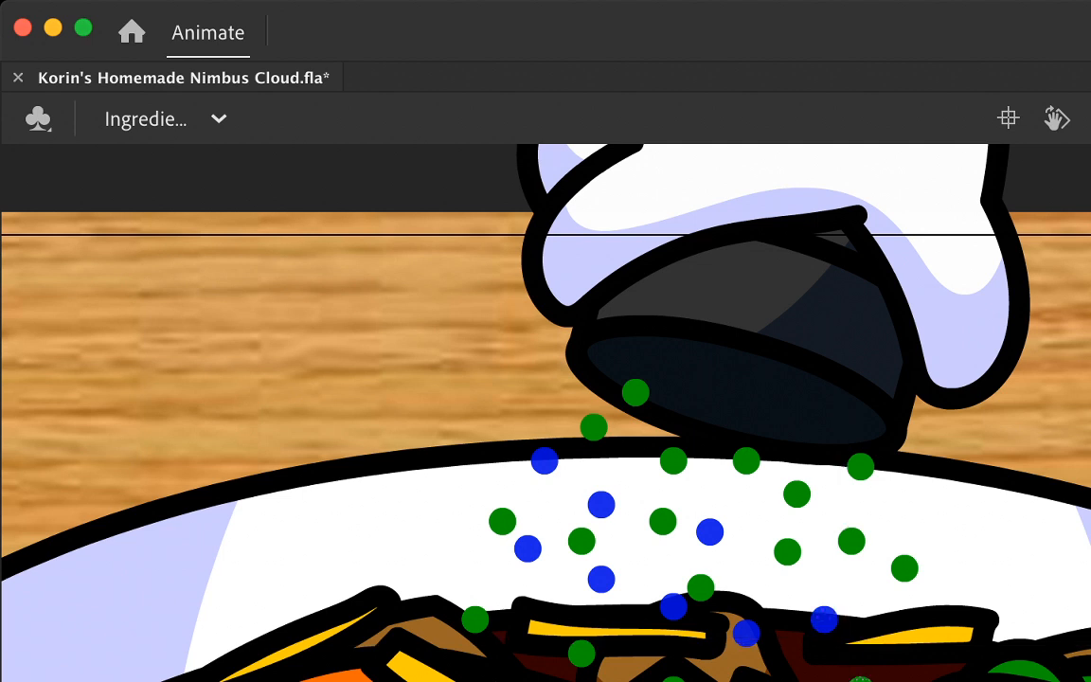
left_click_drag(904, 568, 947, 654)
left_click_drag(851, 541, 877, 592)
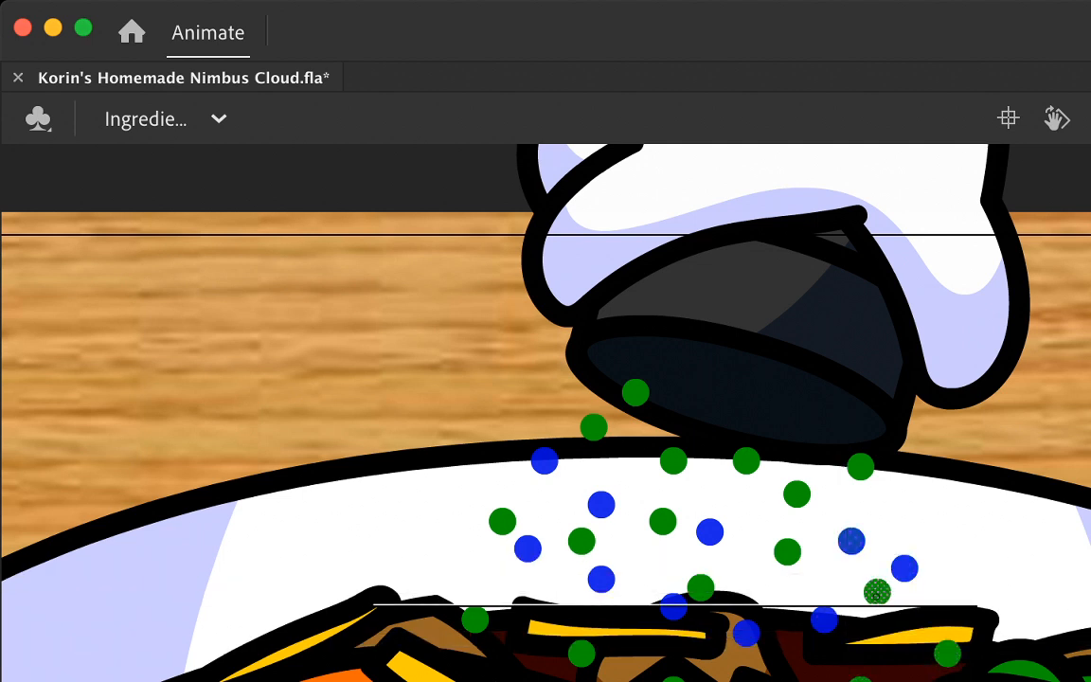
left_click(787, 551)
left_click_drag(787, 551, 797, 614)
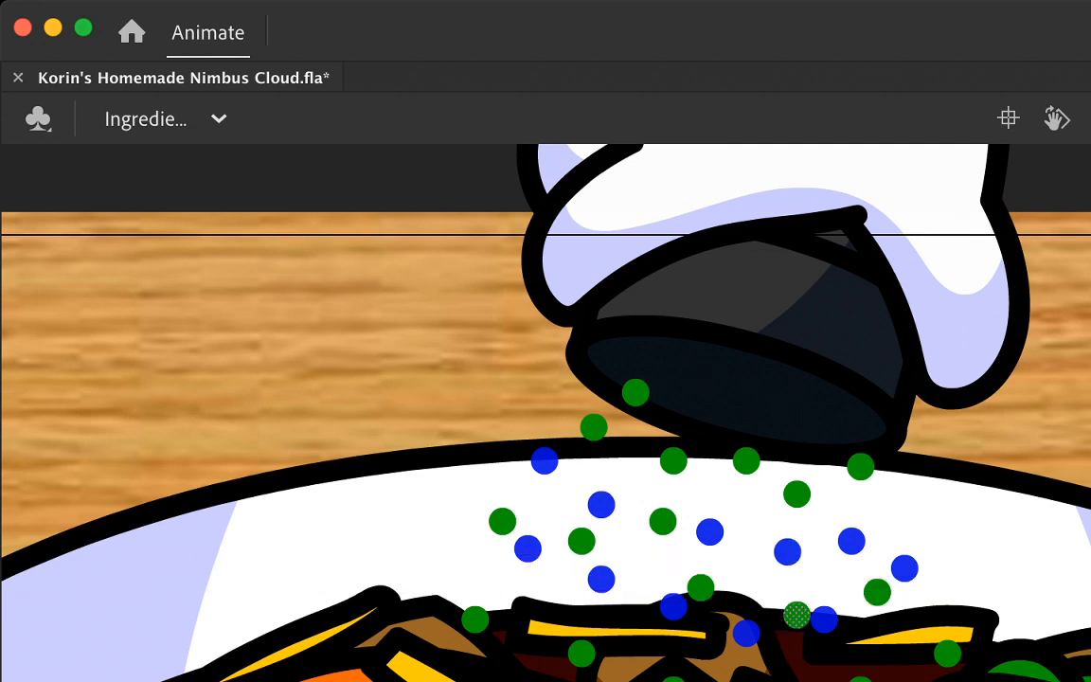
mouse_move(701, 588)
left_mouse_down()
mouse_move(674, 580)
mouse_move(701, 592)
left_mouse_up()
left_click_drag(797, 494, 800, 540)
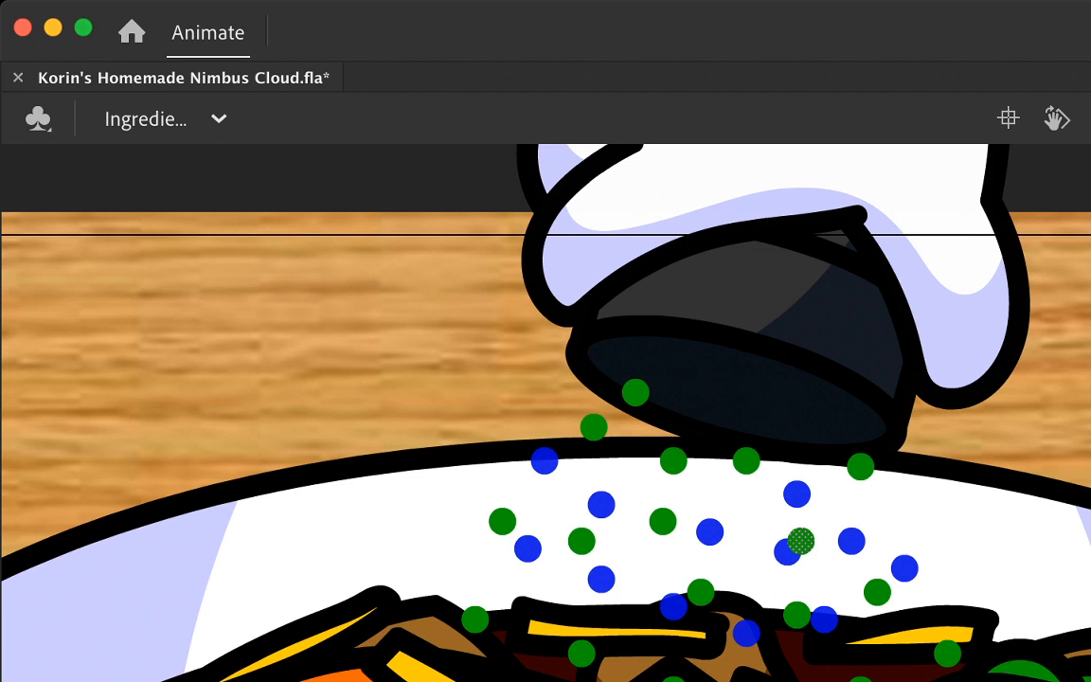
left_click_drag(860, 465, 871, 513)
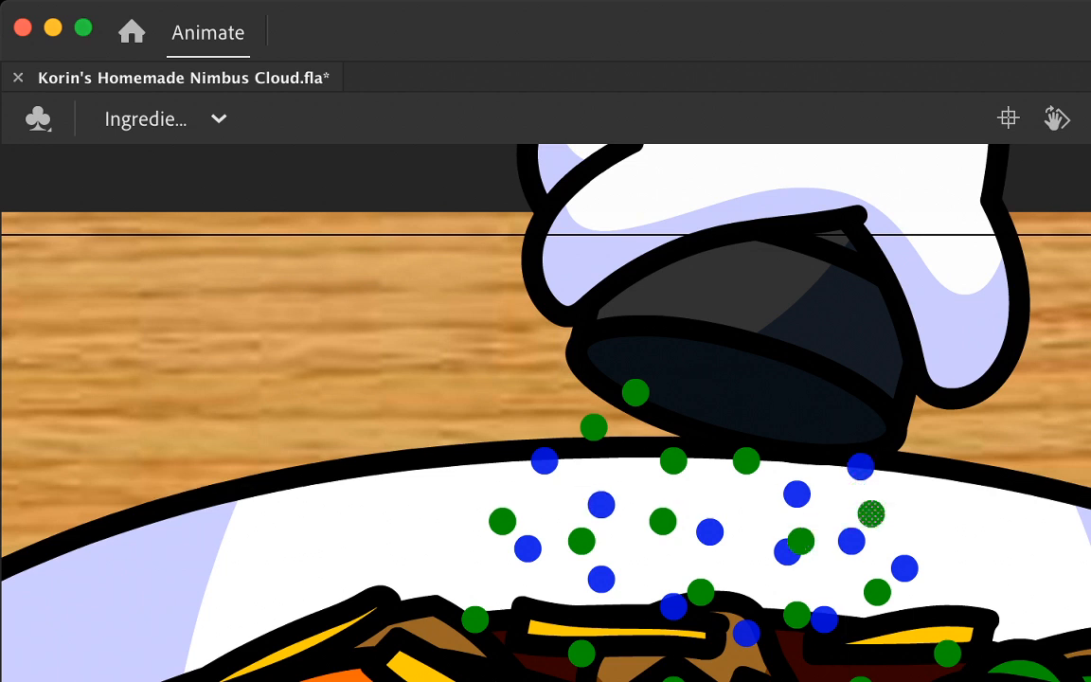
Step: Move the upper left and central dots further down, bringing the highest one out of the cylinder opening to the bowl's rim
left_click_drag(663, 520, 662, 548)
left_click_drag(746, 460, 746, 488)
left_click_drag(672, 461, 663, 487)
left_click(593, 427)
left_click_drag(593, 427, 582, 460)
left_click(635, 391)
left_click_drag(635, 391, 627, 433)
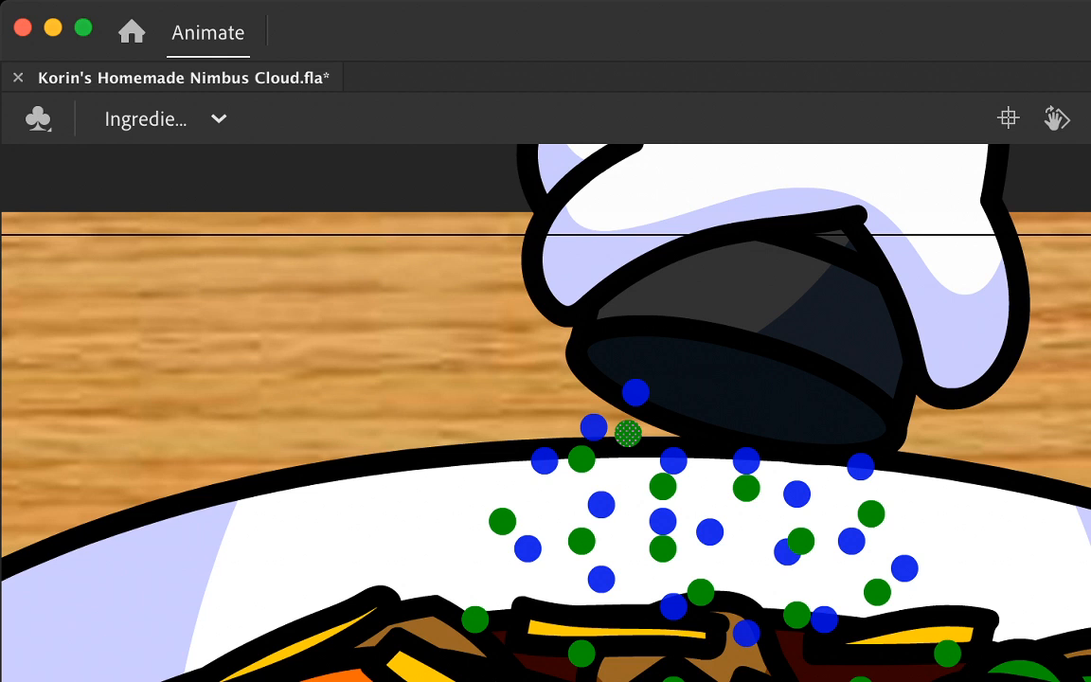
Step: Hide the onion skin and nudge three left and central dots further down the white bowl interior
key("alt+shift+o")
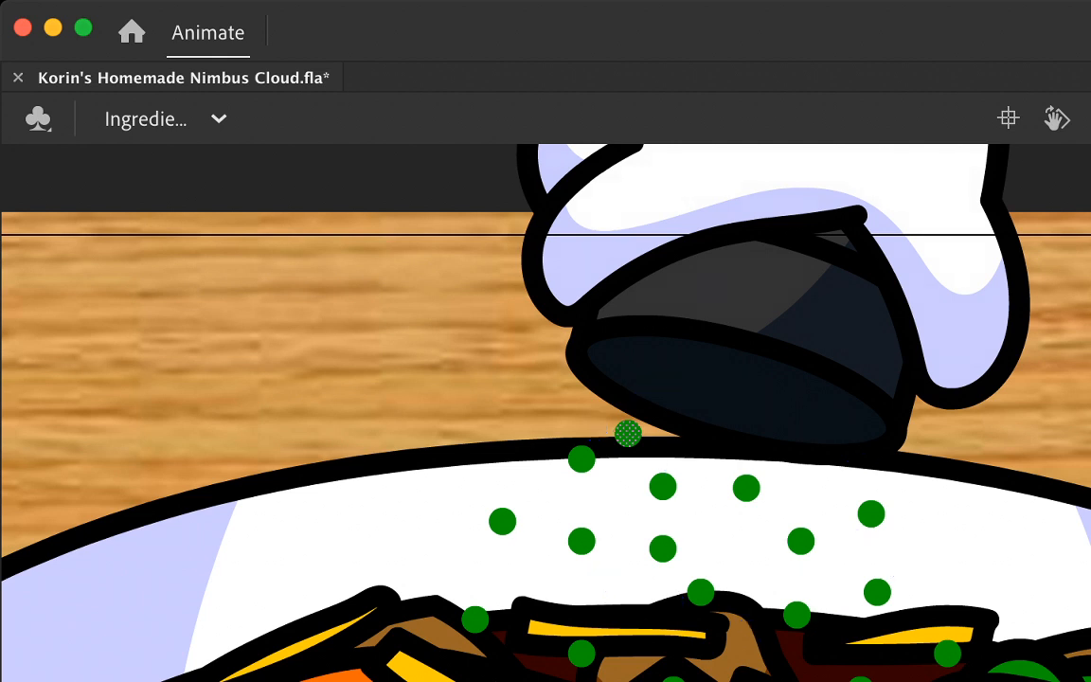
left_click_drag(663, 549, 642, 592)
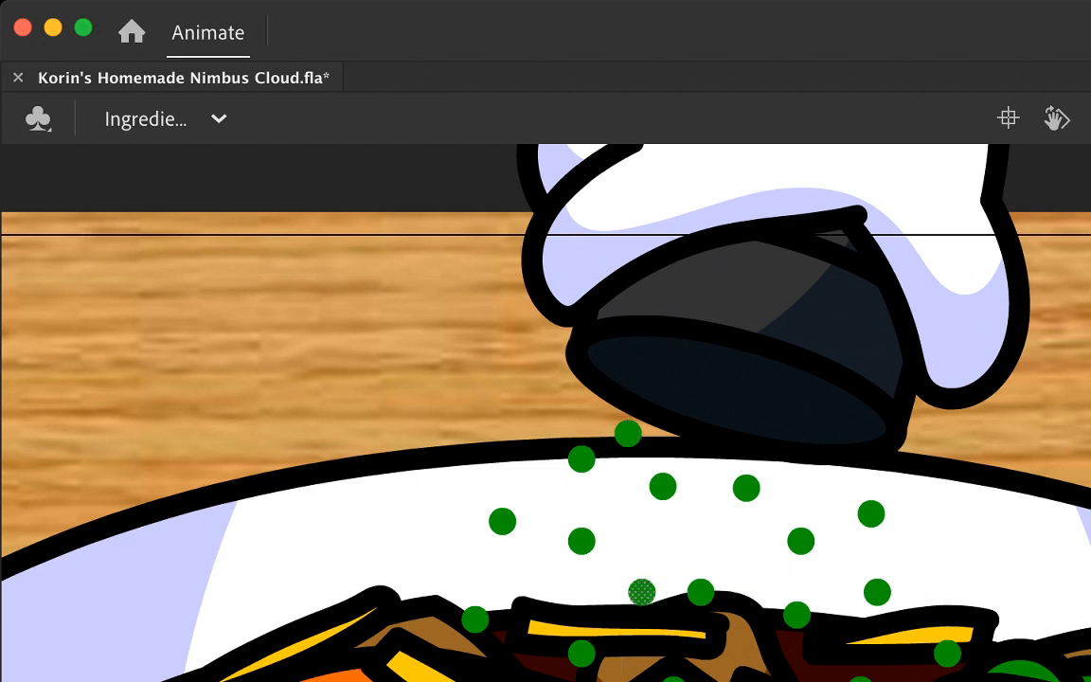
left_click_drag(581, 541, 581, 568)
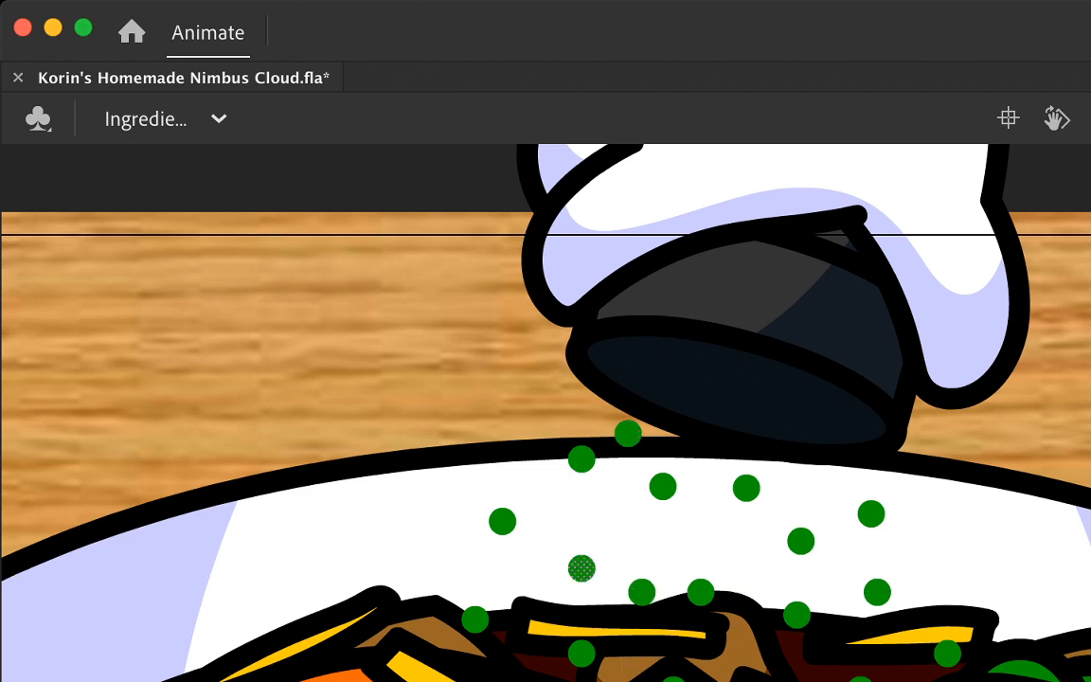
mouse_move(581, 459)
left_mouse_down()
mouse_move(568, 447)
mouse_move(571, 488)
left_mouse_up()
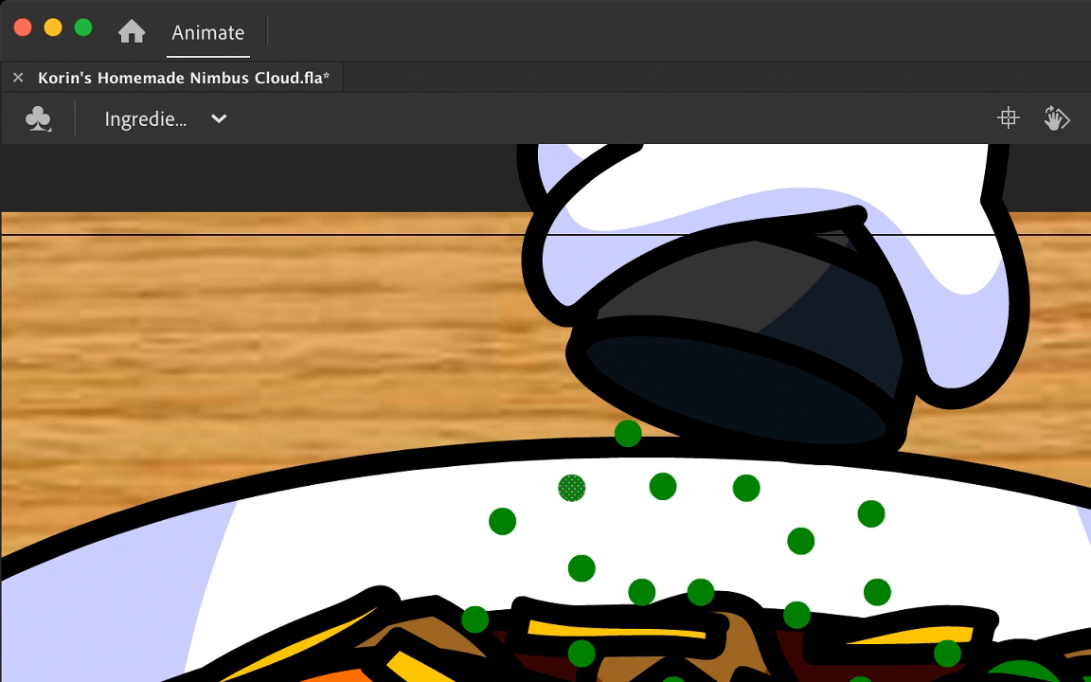
Step: Add a keyframe two frames further on and move the two leftmost dots down and outward
key("period")
key("period")
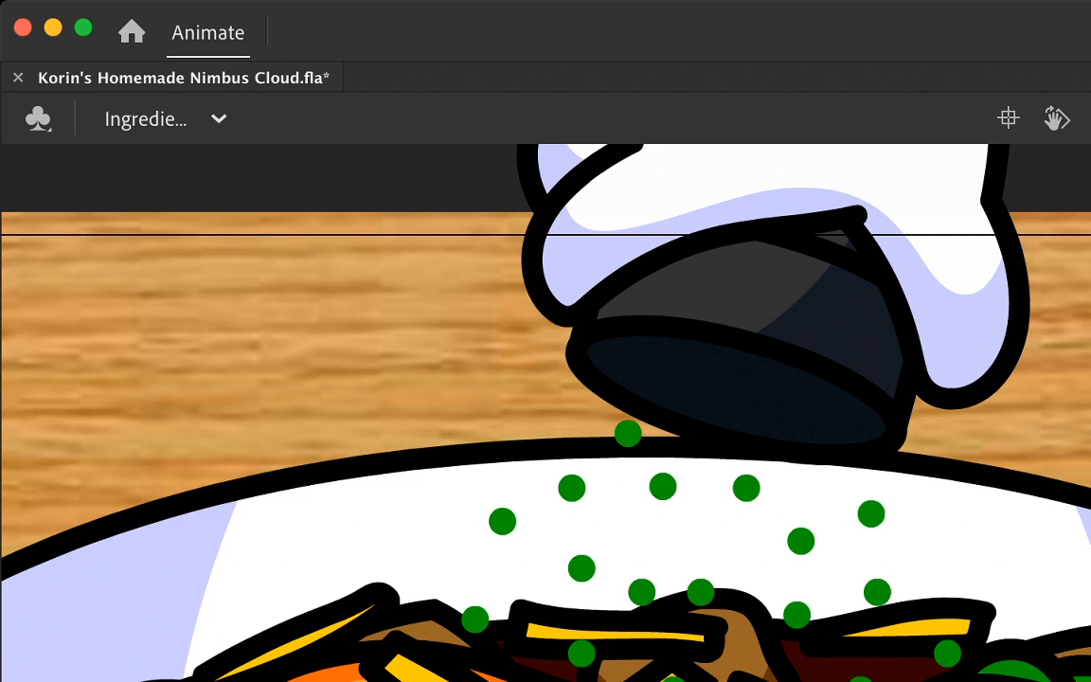
key("F6")
left_click(428, 567)
left_click(474, 620)
left_click_drag(474, 619, 444, 681)
left_click(502, 522)
left_click_drag(502, 522, 444, 578)
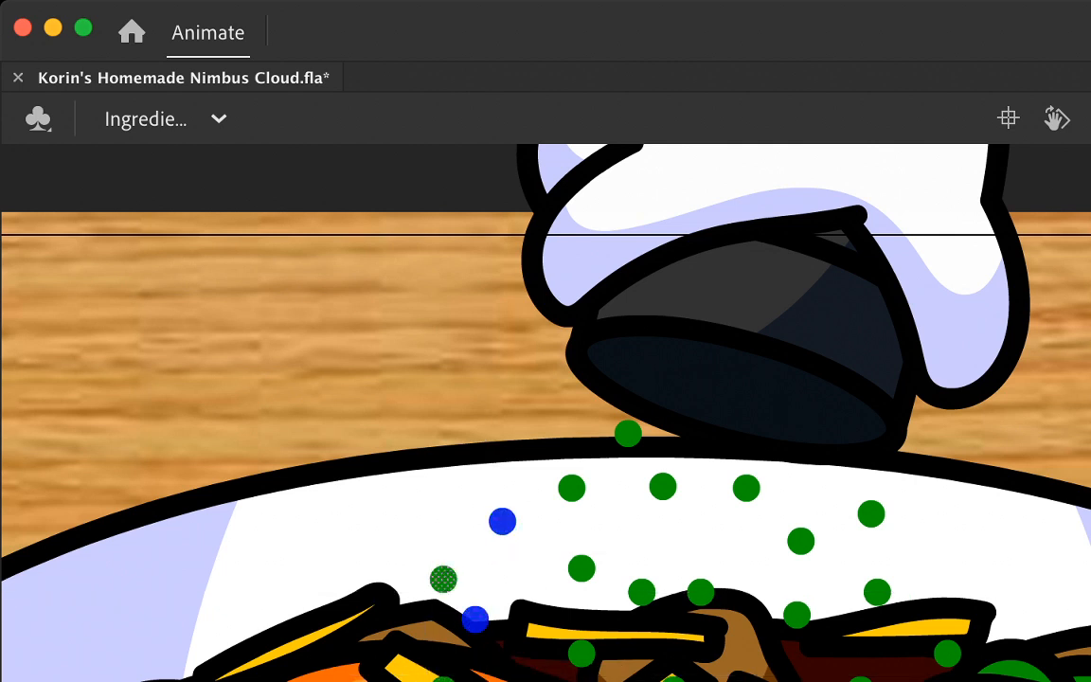
Step: Move the lowest central dots further down into the food
left_click(582, 653)
left_click_drag(582, 654, 555, 681)
left_click_drag(675, 680, 684, 681)
left_click_drag(790, 681, 798, 681)
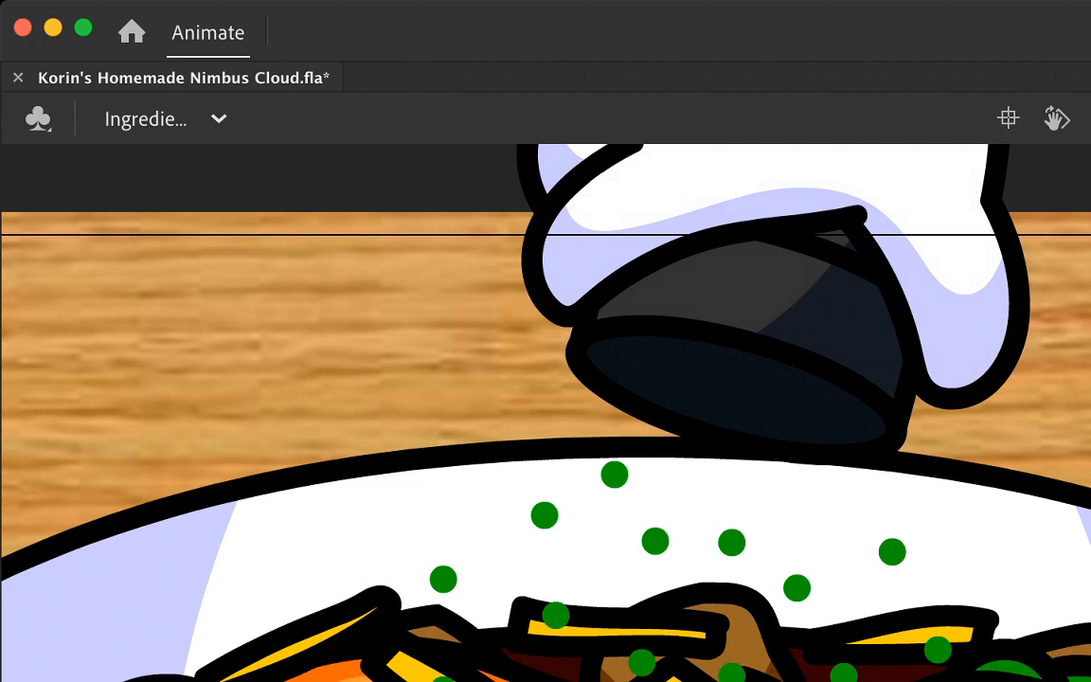
Step: Clear the selection and move the left and lower-central dots further down onto the food
key("super+a")
left_click(265, 350)
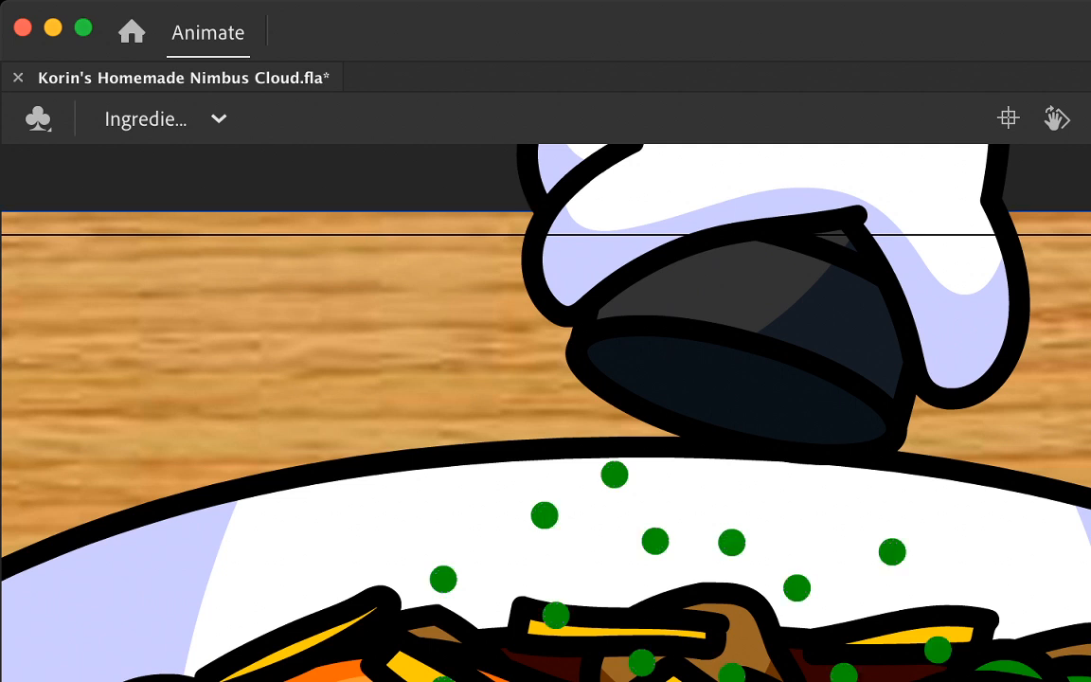
key("Escape")
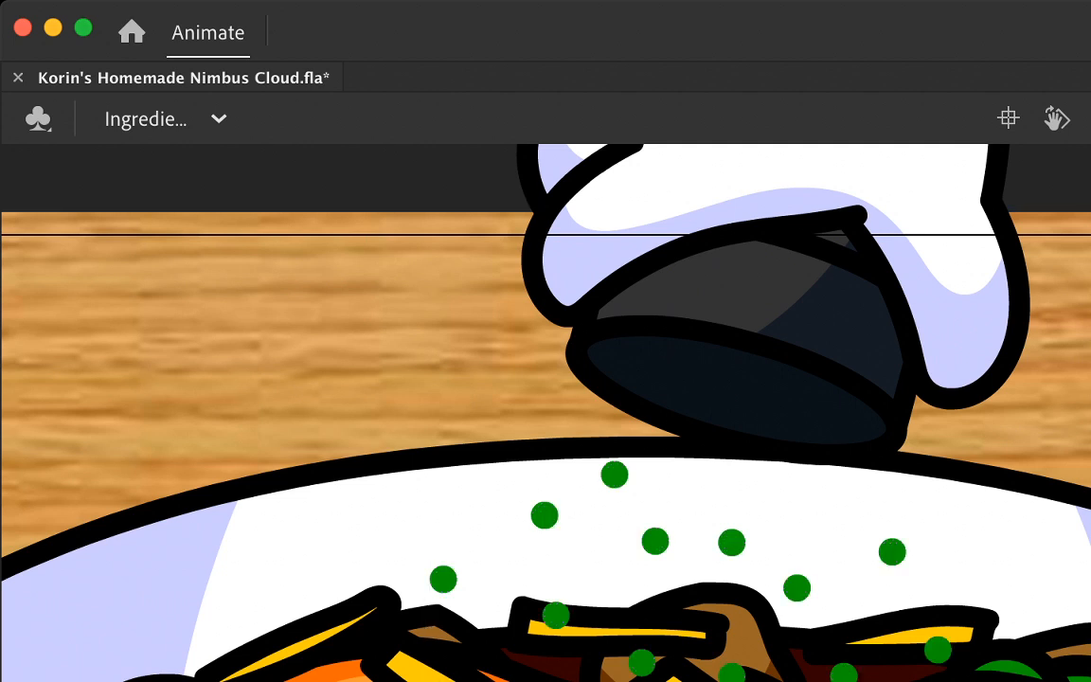
left_click_drag(443, 579, 406, 633)
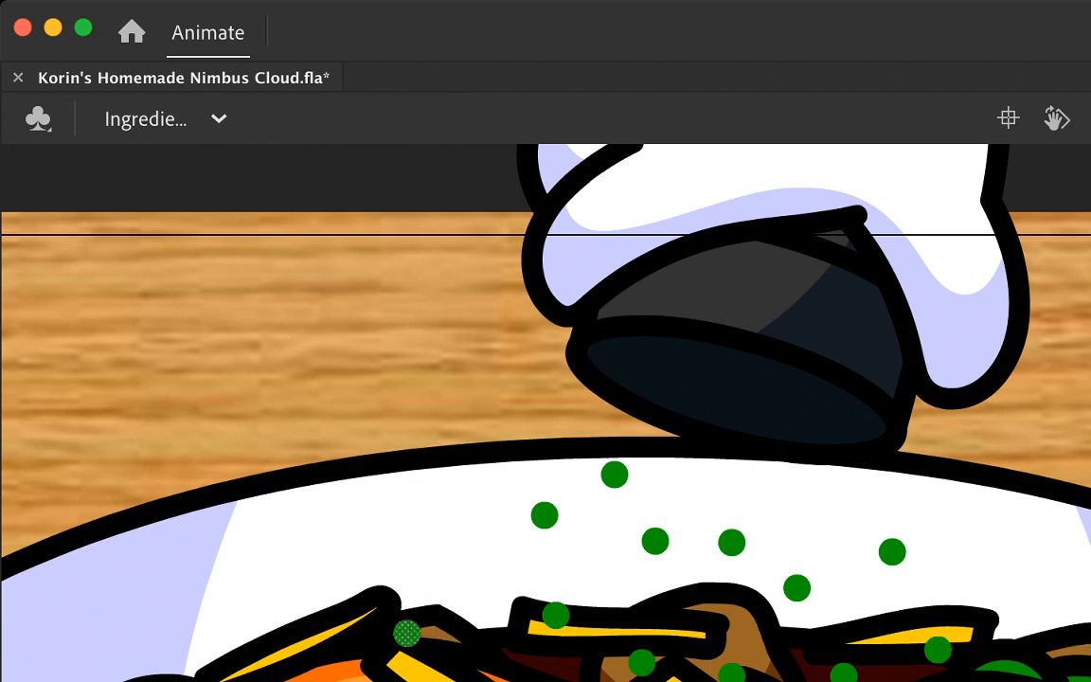
left_click_drag(556, 615, 517, 663)
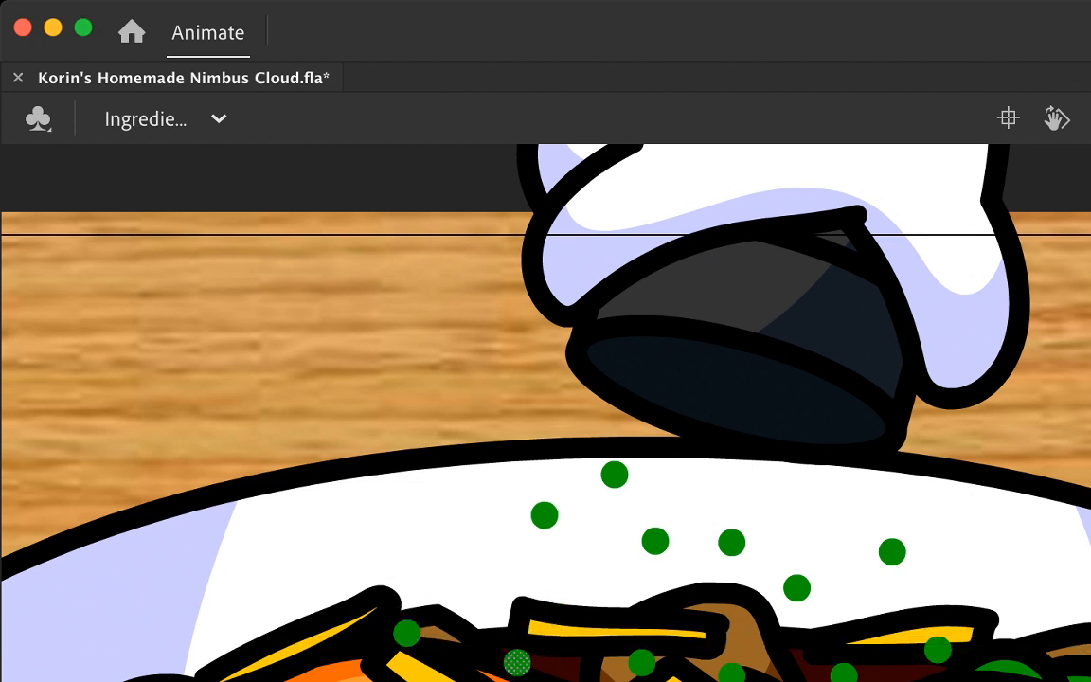
key("Escape")
left_click(641, 662)
key("Escape")
scroll(545, 412, "down", 3)
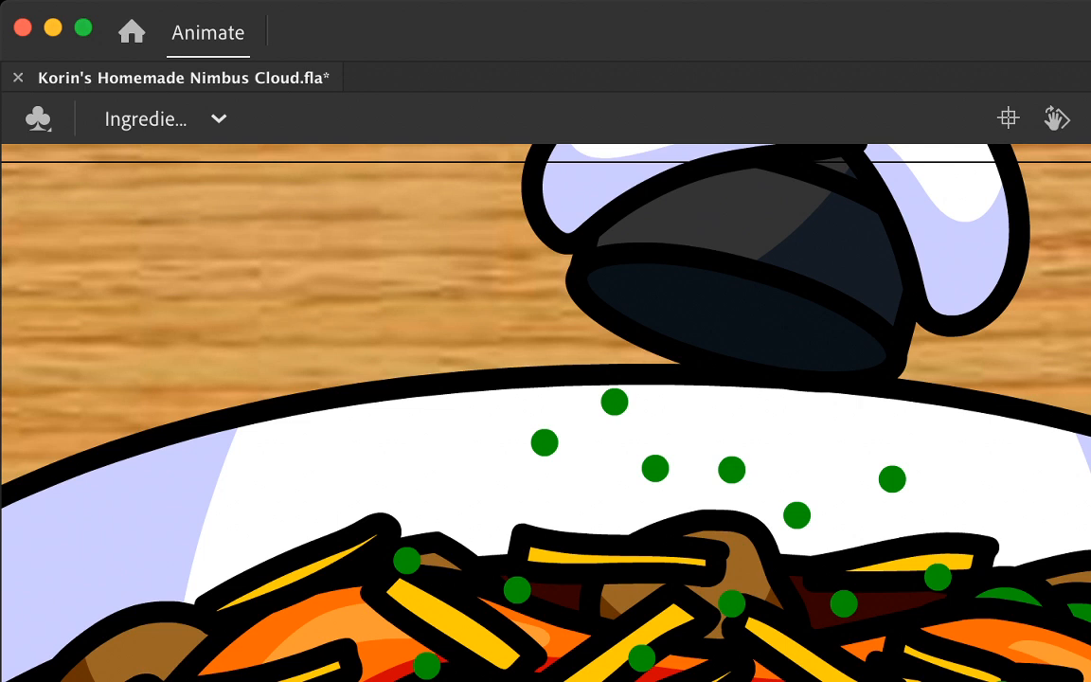
Step: Move the right-hand dots and the central dot on the mushroom further down, keeping the highest right one above the food
left_click_drag(938, 576, 974, 657)
left_click(844, 603)
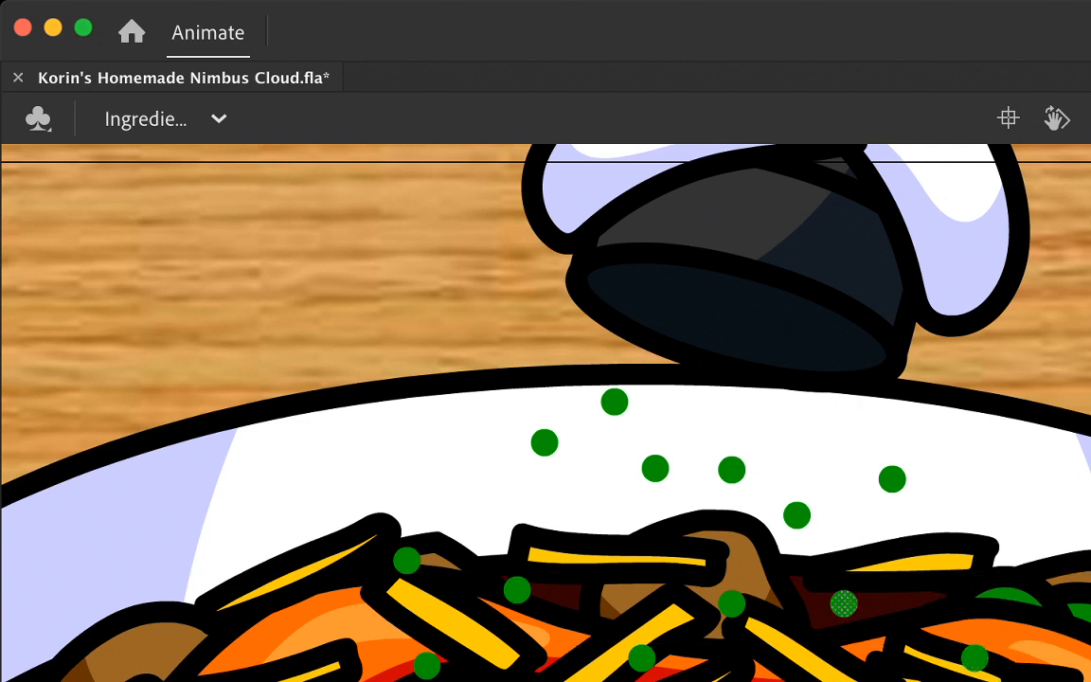
left_click_drag(844, 603, 855, 675)
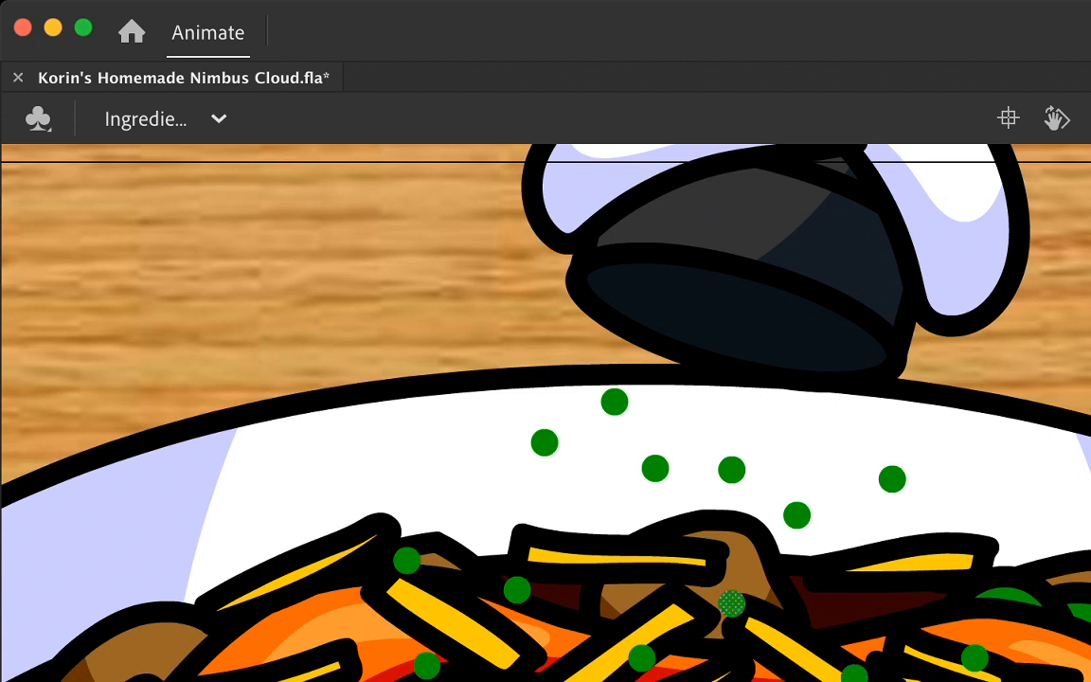
left_click_drag(732, 603, 743, 658)
left_click_drag(796, 514, 796, 561)
left_click_drag(892, 479, 892, 514)
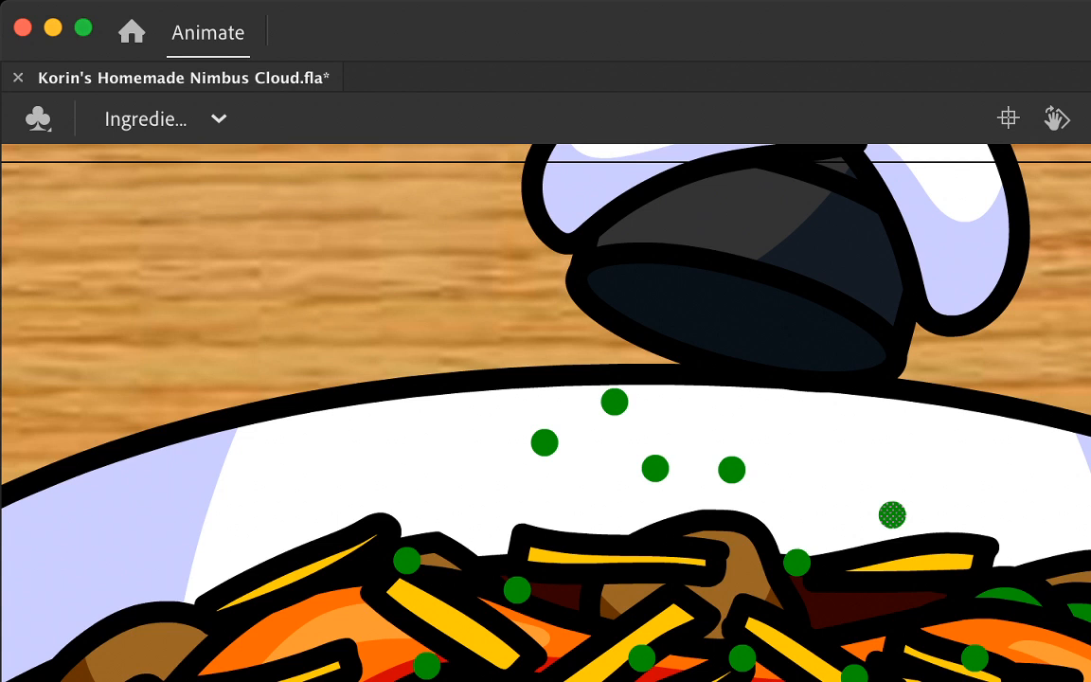
Step: Move the four upper dots below the cylinder down and to the left, bringing two of them onto the food
left_click(545, 443)
left_click_drag(545, 443, 475, 469)
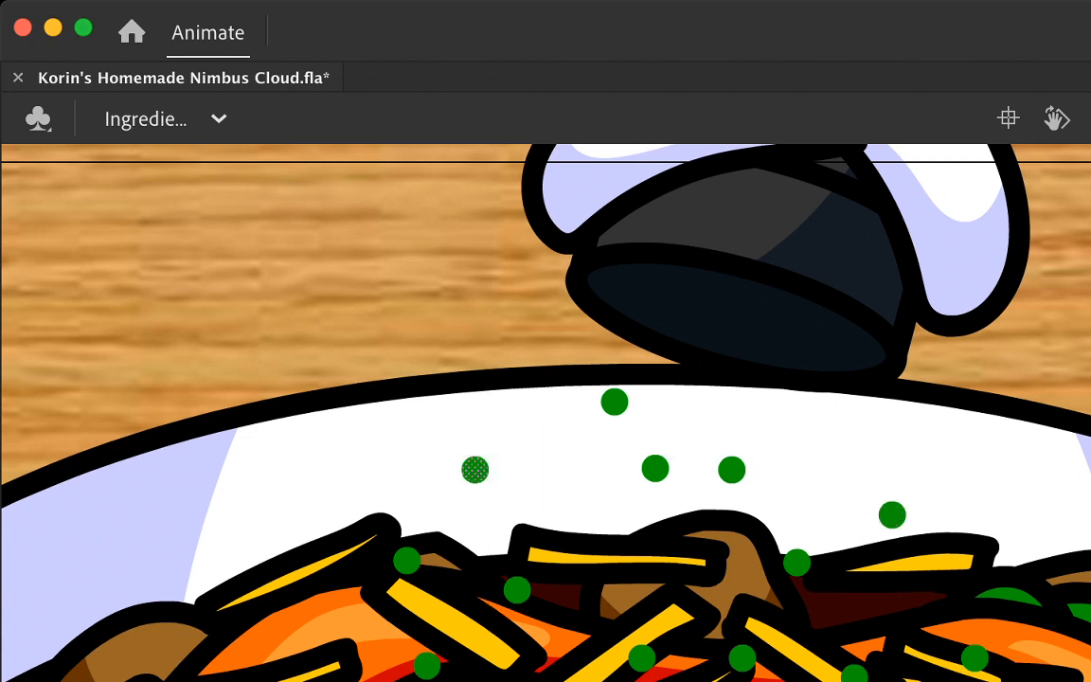
left_click_drag(654, 468, 587, 506)
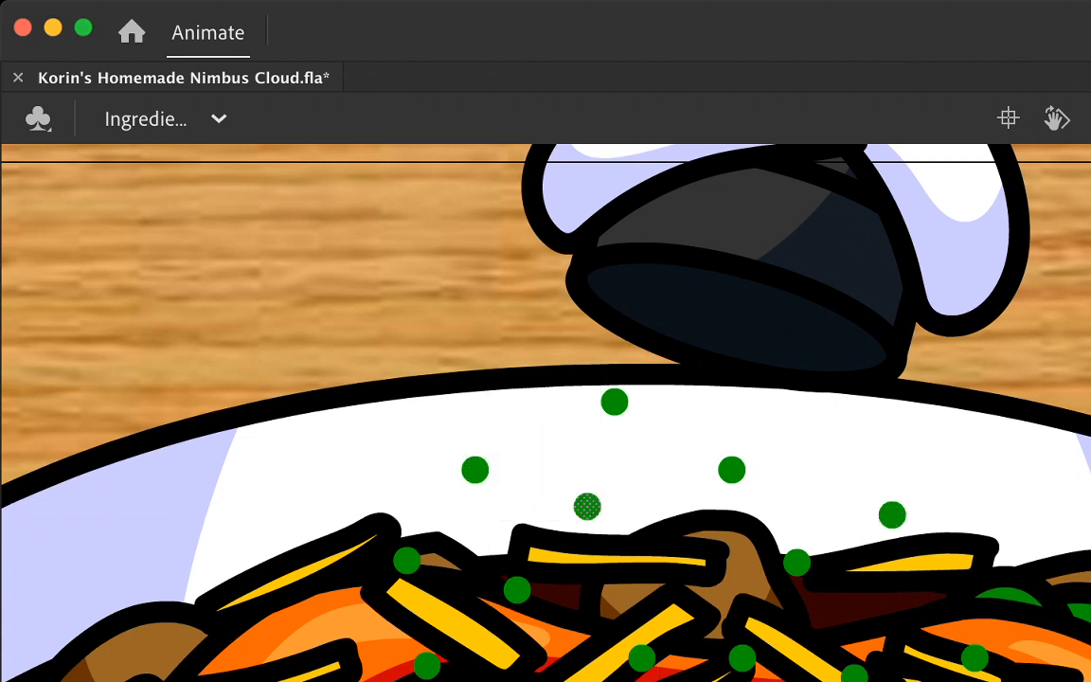
left_click(731, 469)
left_click_drag(731, 469, 700, 542)
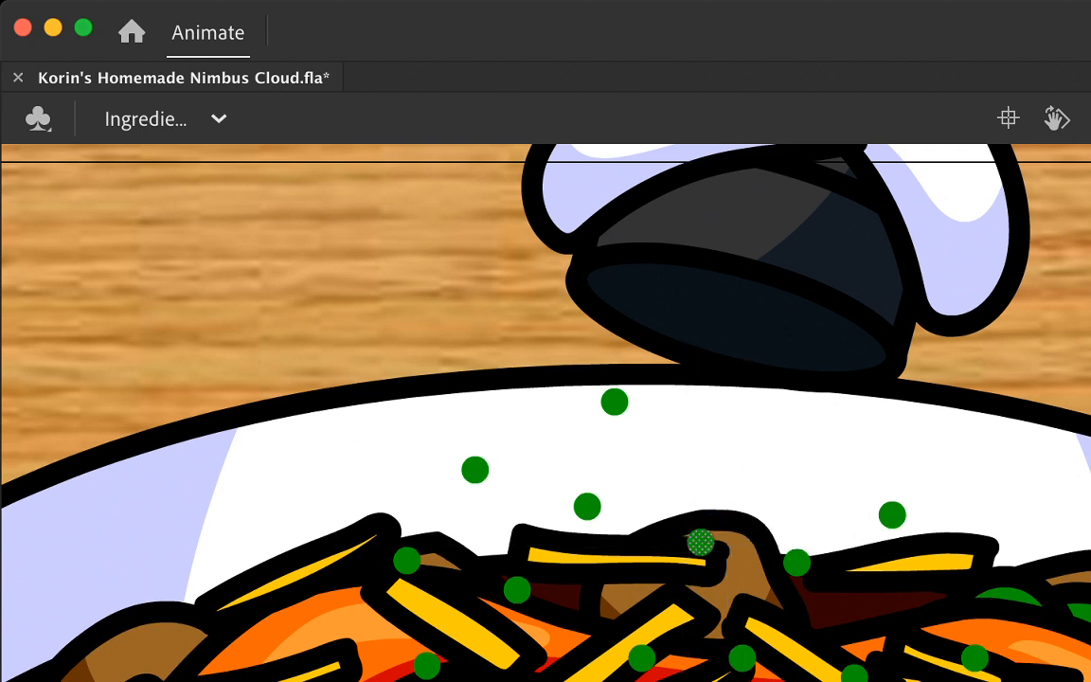
left_click(614, 401)
left_click_drag(615, 401, 559, 442)
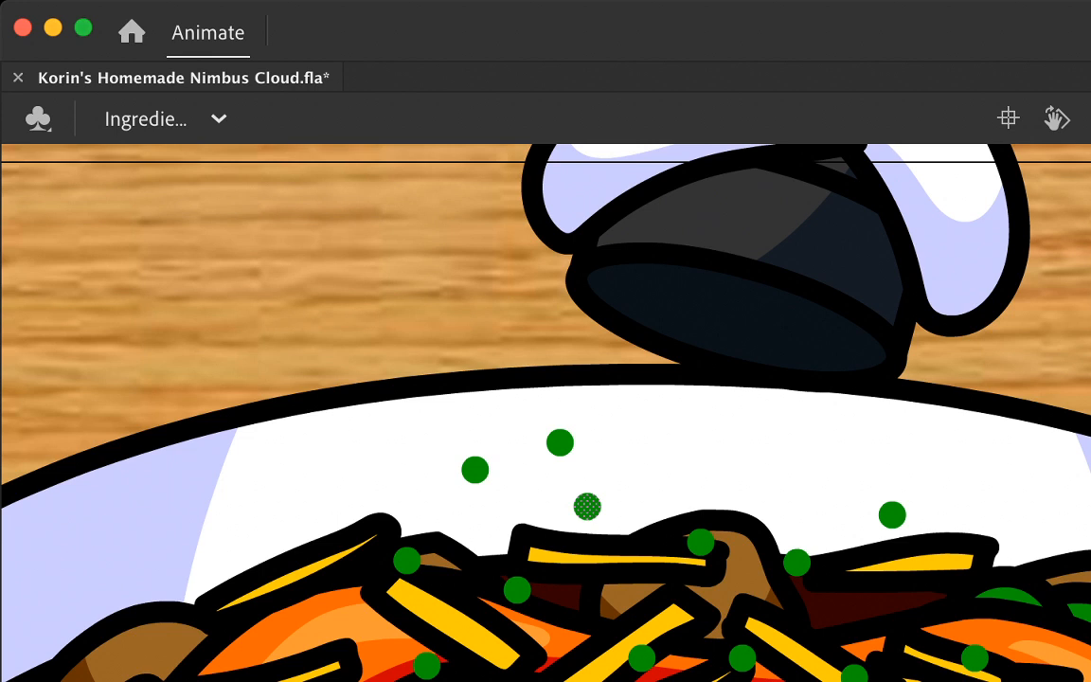
left_click_drag(587, 506, 599, 560)
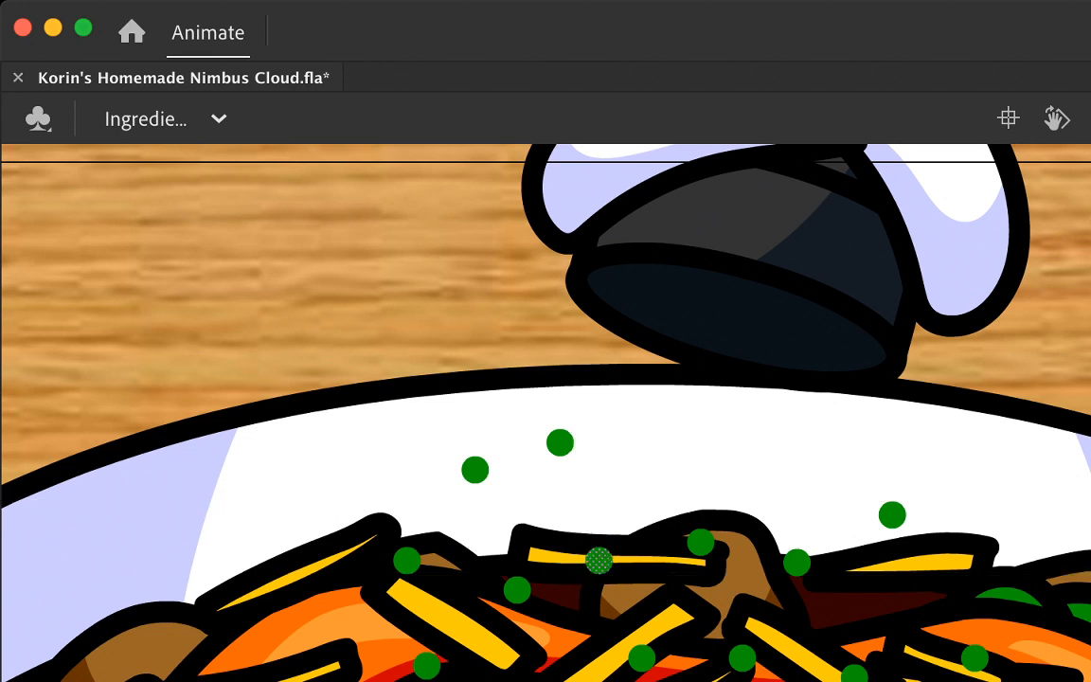
Step: Advance the dots by two frames and move the left ones further down over the food
key("period")
key("period")
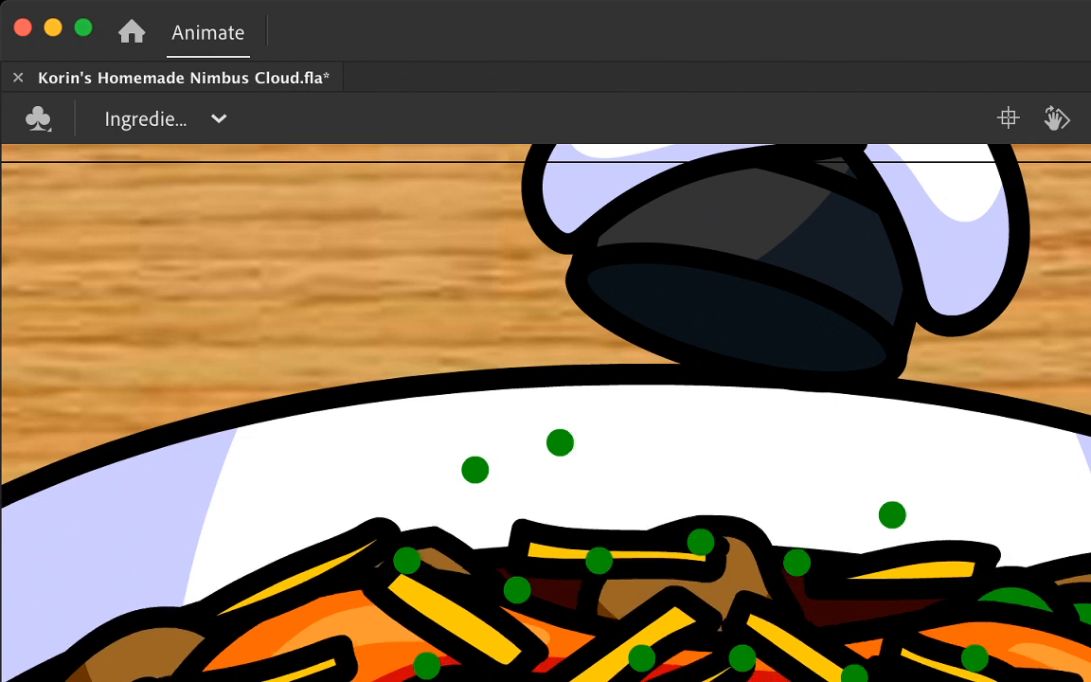
key("super+a")
key("super+shift+a")
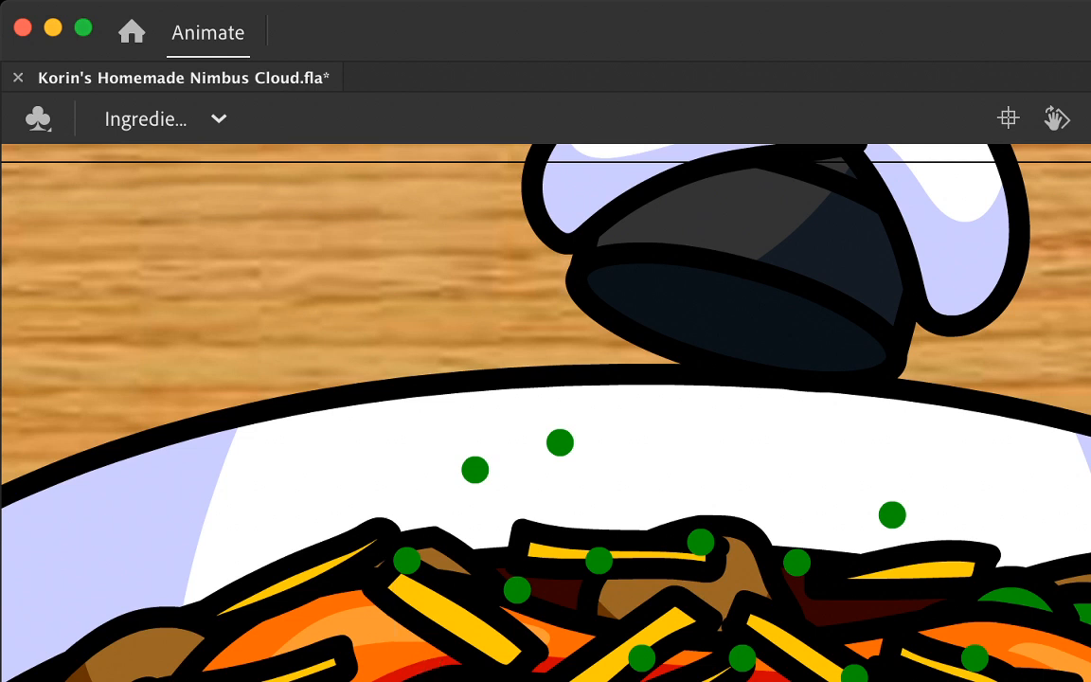
left_click_drag(407, 560, 379, 603)
left_click(517, 589)
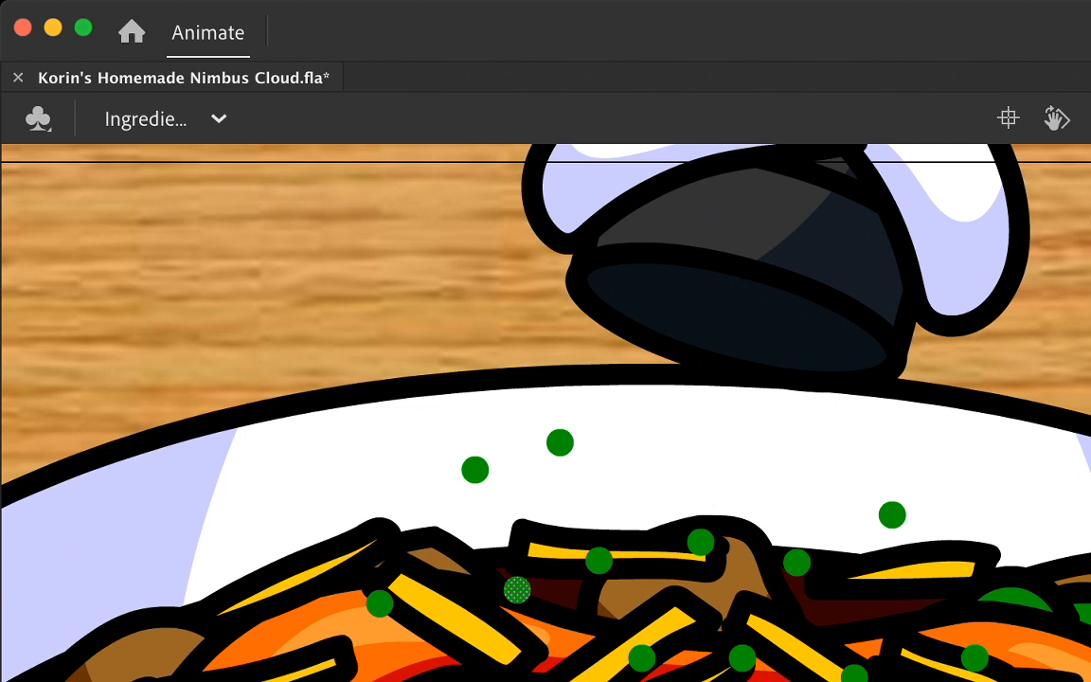
left_click_drag(517, 589, 488, 650)
left_click(557, 677)
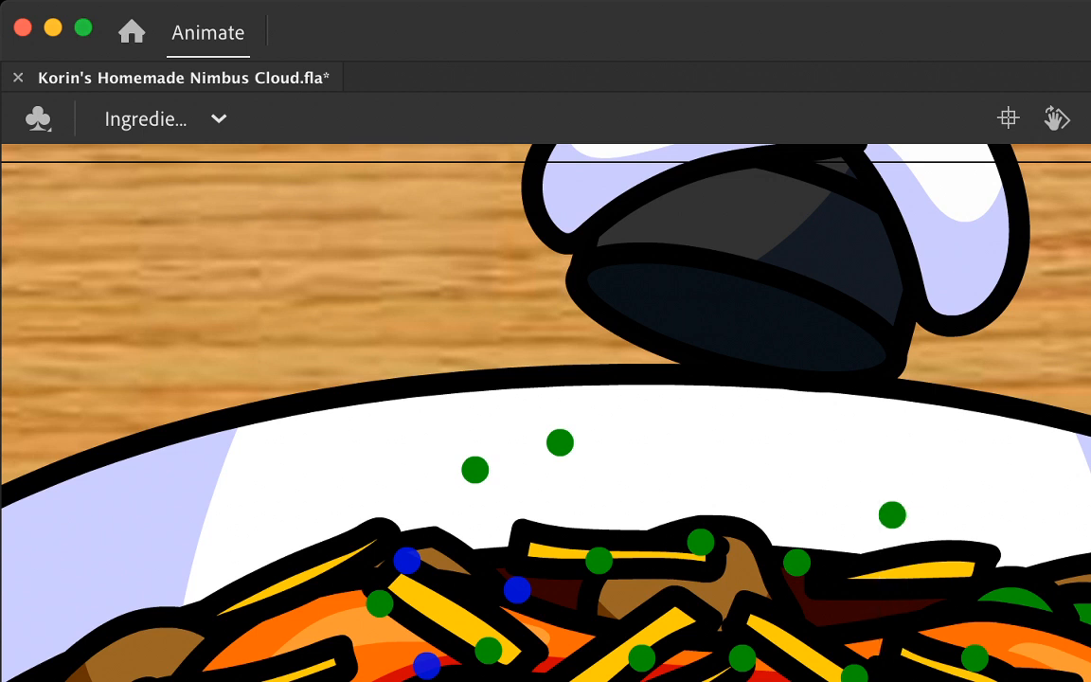
Step: Move the lowest central and right-hand dots further down into the food, away from their previous positions
left_click(974, 658)
left_click(854, 675)
left_click(855, 675)
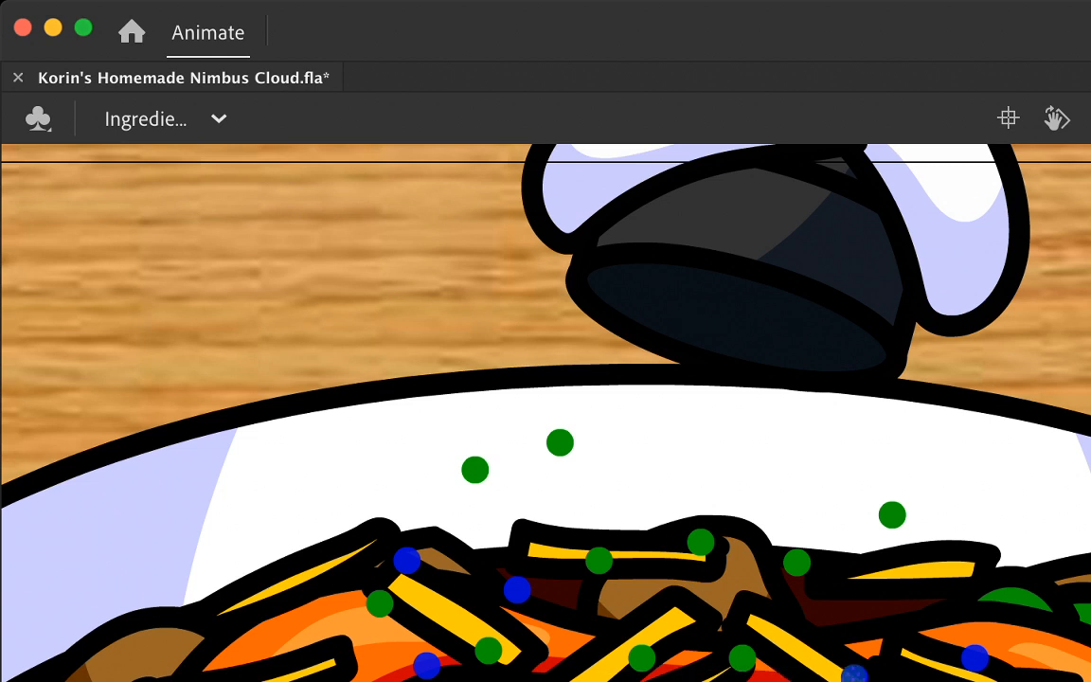
left_click(742, 659)
key("Escape")
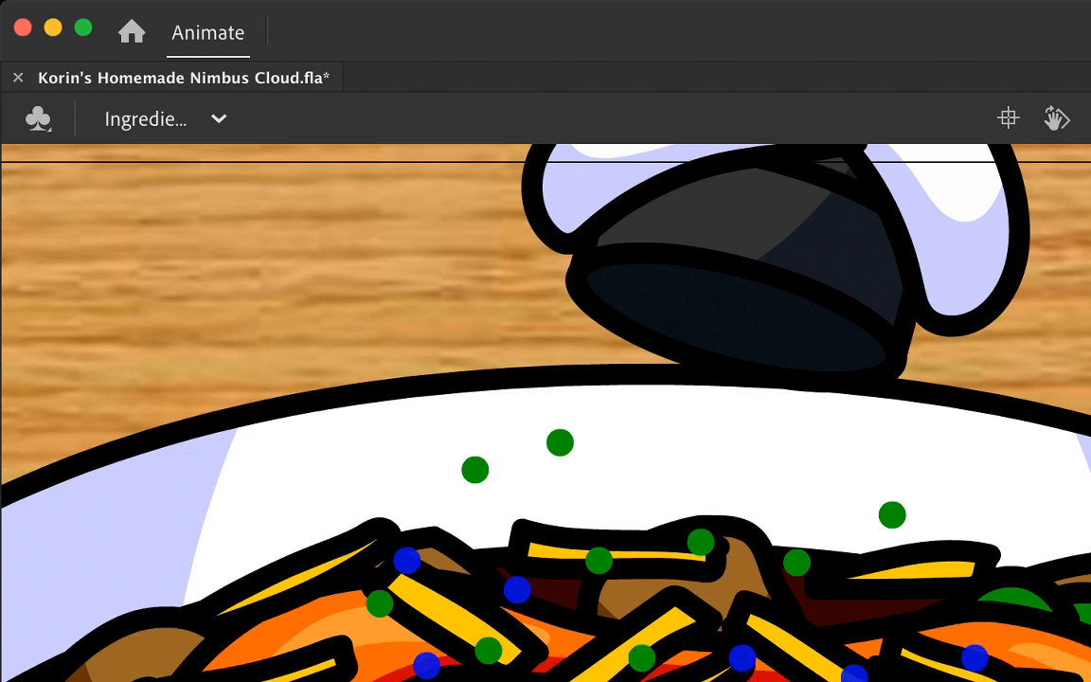
left_click(642, 658)
key("Escape")
Step: Move the four central and right-hand dots further down into the food and lower the two dots above it
left_click(599, 561)
left_click_drag(599, 561, 587, 631)
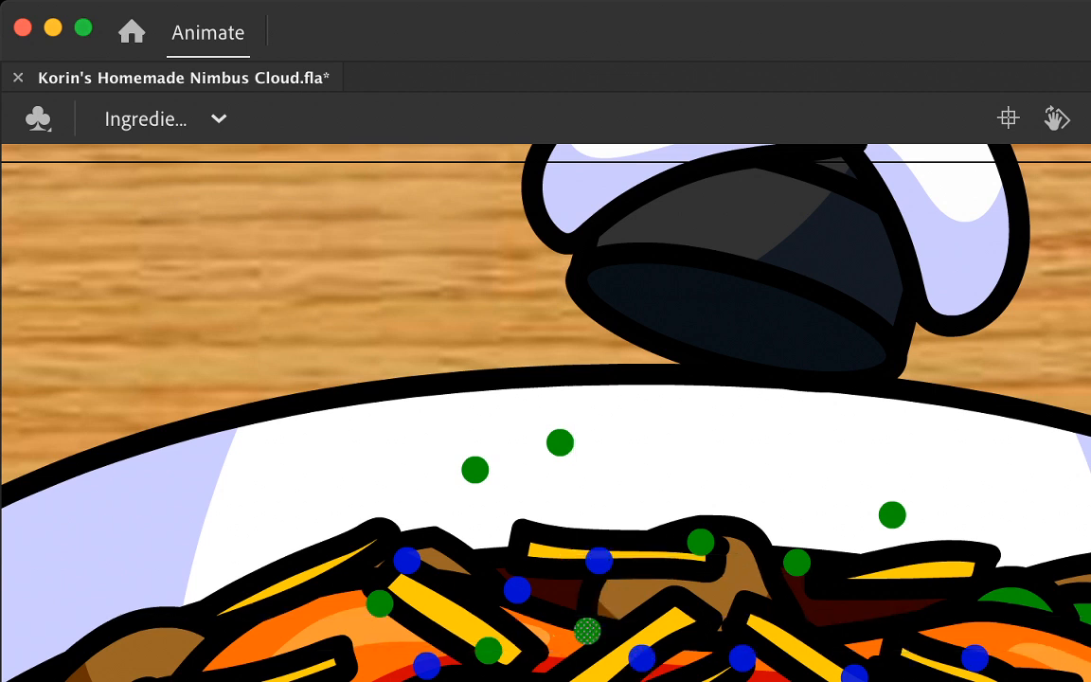
left_click_drag(796, 562, 824, 613)
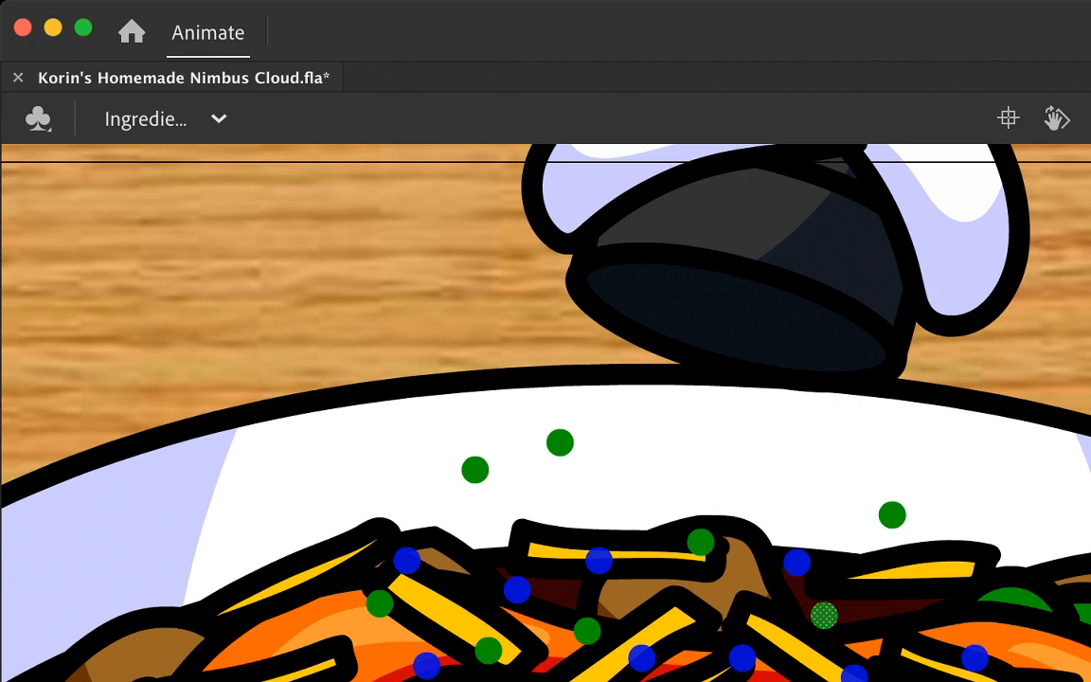
left_click_drag(893, 514, 923, 560)
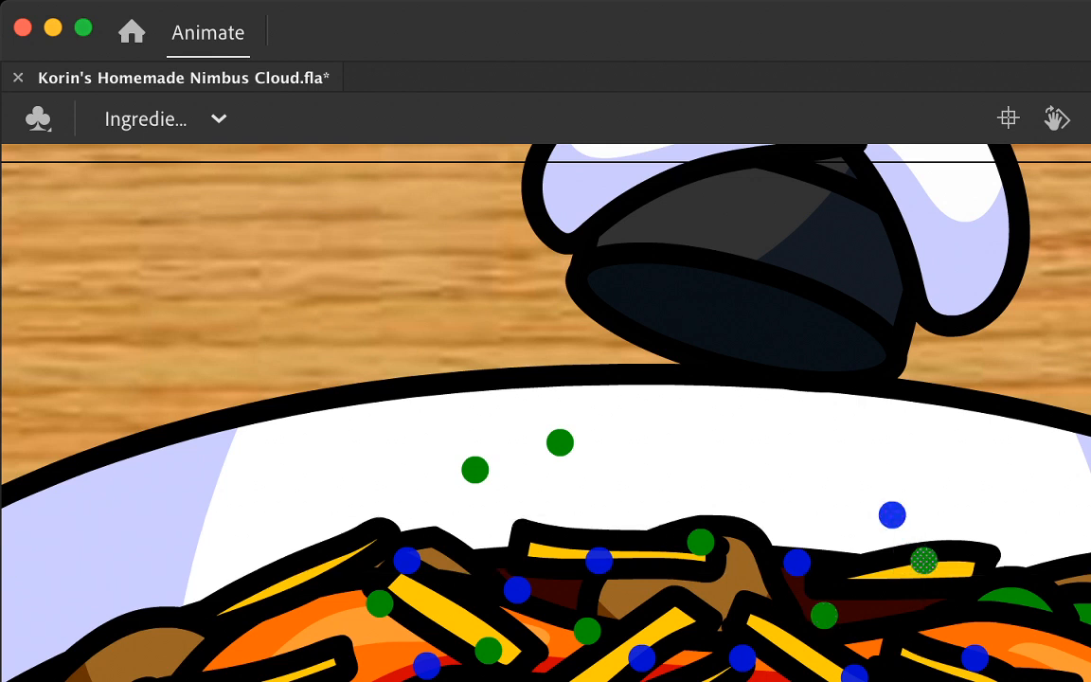
left_click(701, 541)
left_click_drag(701, 541, 701, 595)
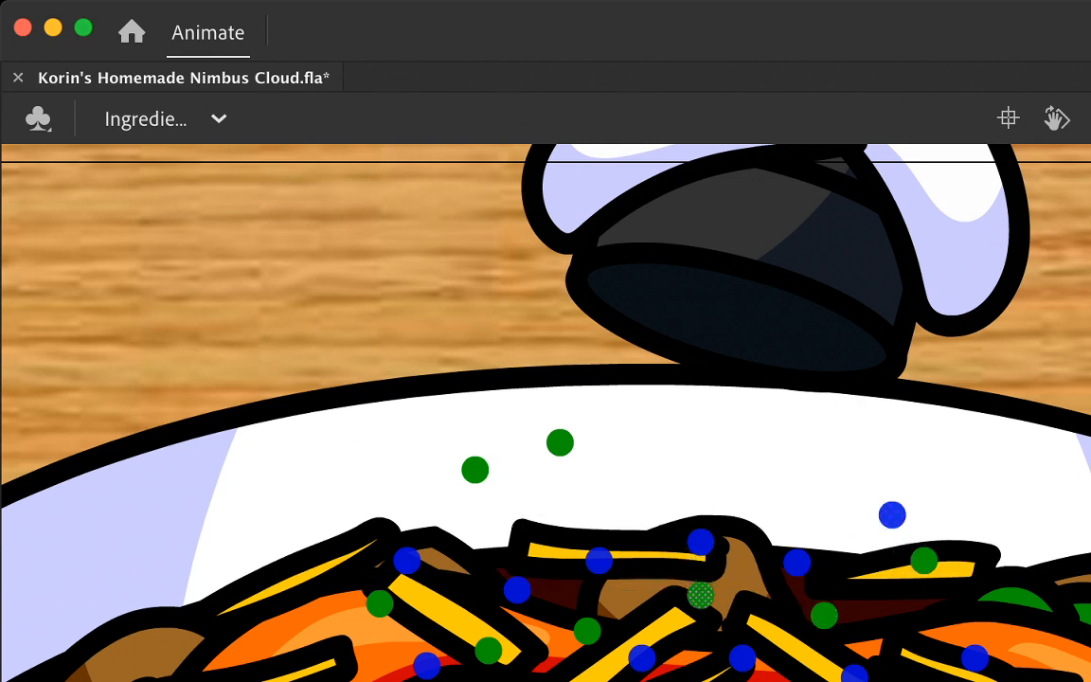
left_click_drag(490, 482, 489, 518)
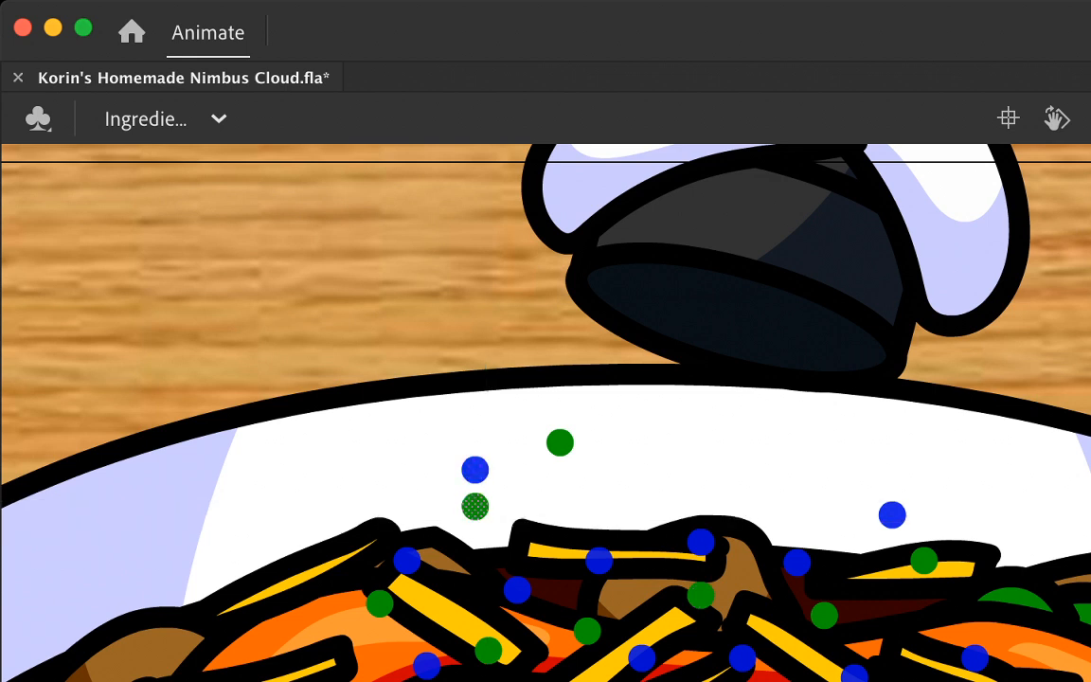
left_click_drag(573, 457, 601, 529)
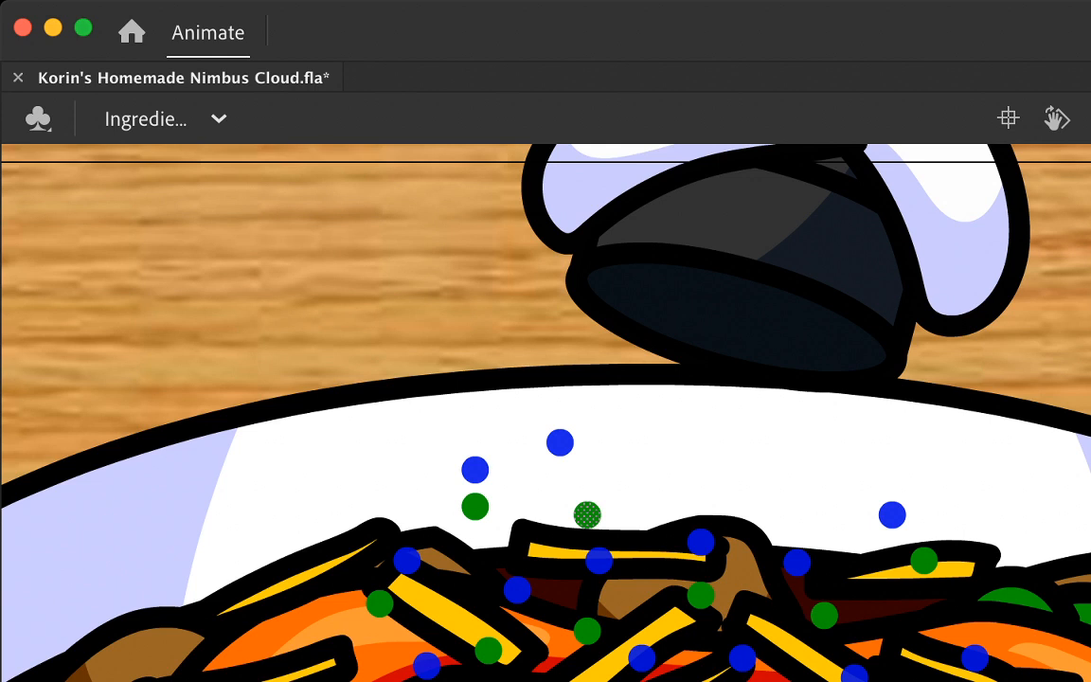
Step: Advance two frames and replace the dots there with the starting arrangement, pasted in place just below the cylinder's mouth
key("period")
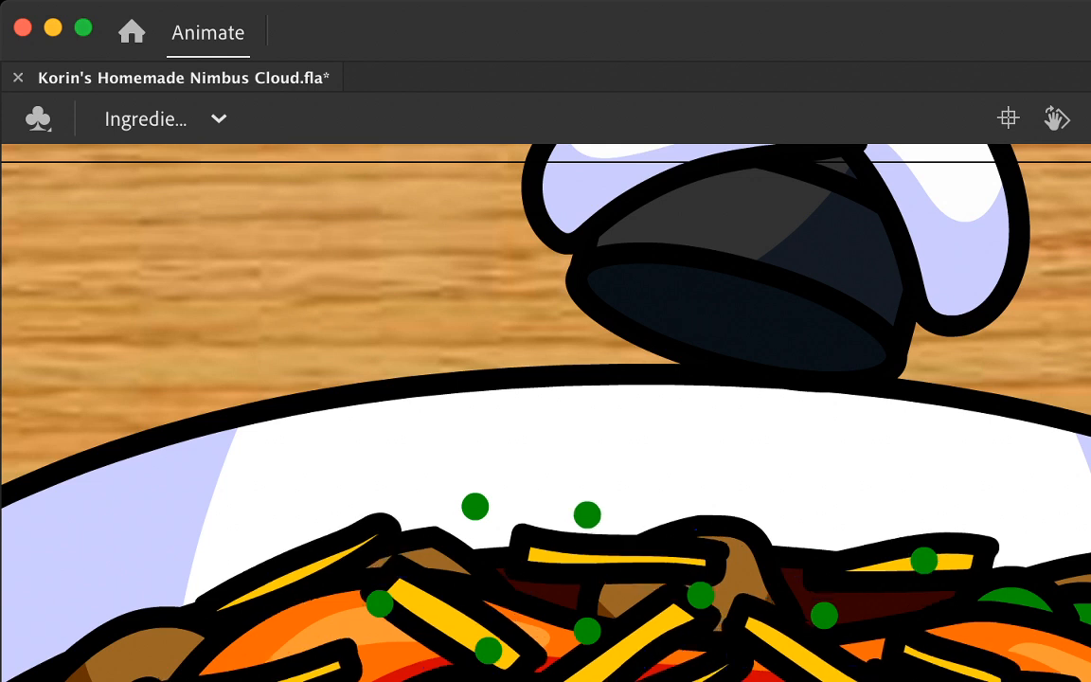
key("period")
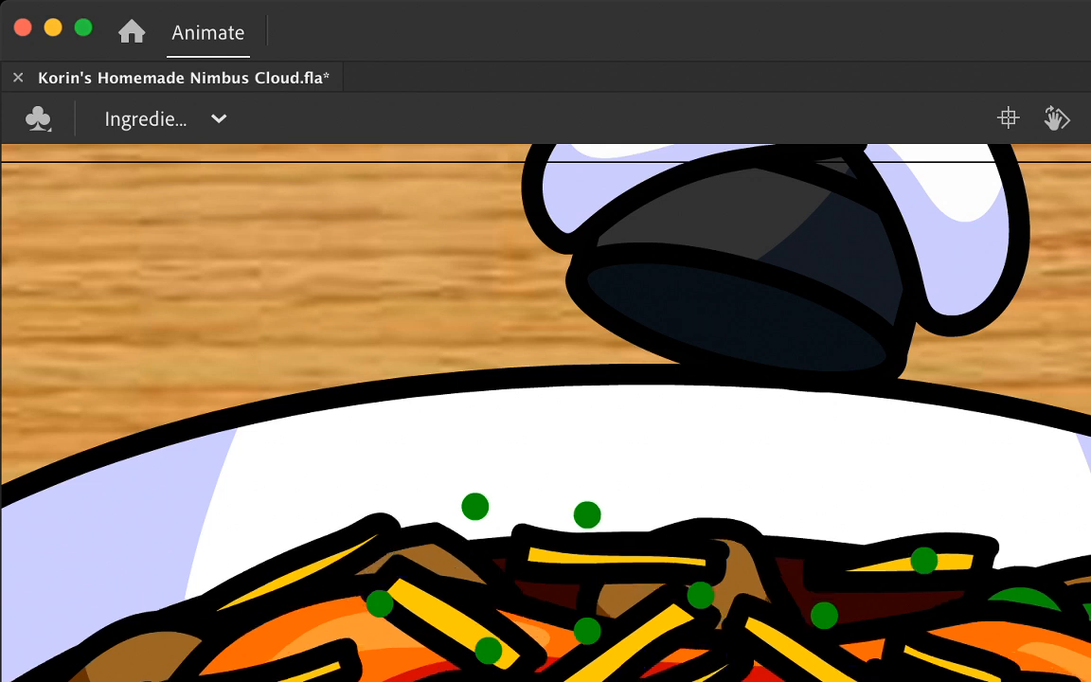
key("ctrl+a")
key("Delete")
key("ctrl+shift+v")
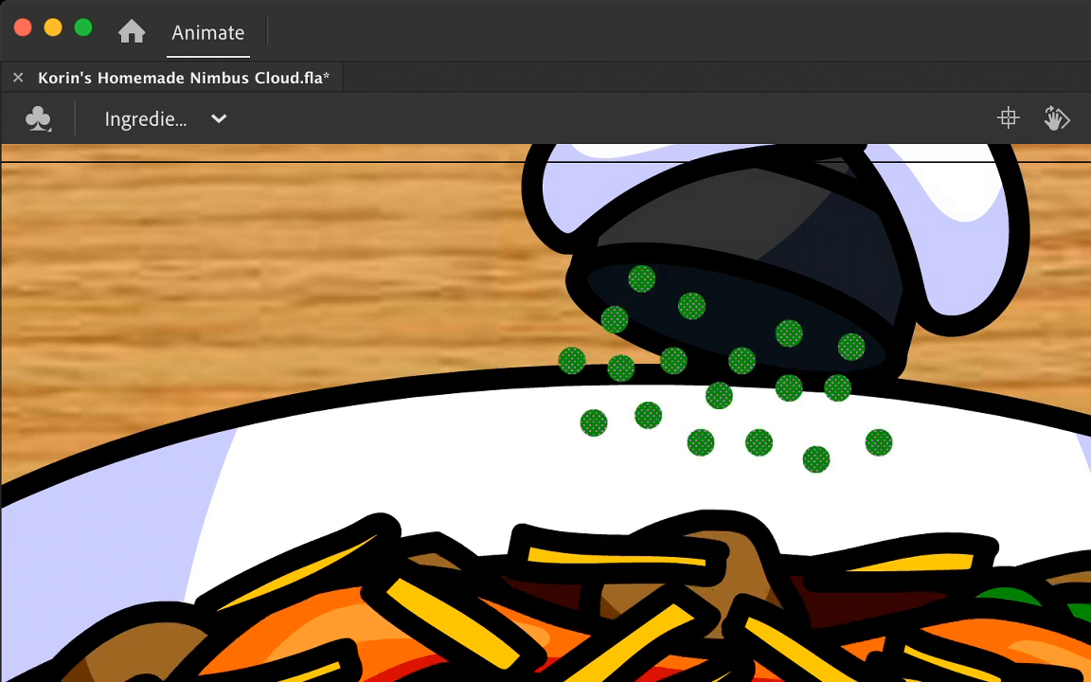
Step: Paste the second falling-dot arrangement in place, spreading from the cylinder's mouth down to the top of the food
key(".")
key(".")
key(".")
key(".")
key(".")
key(".")
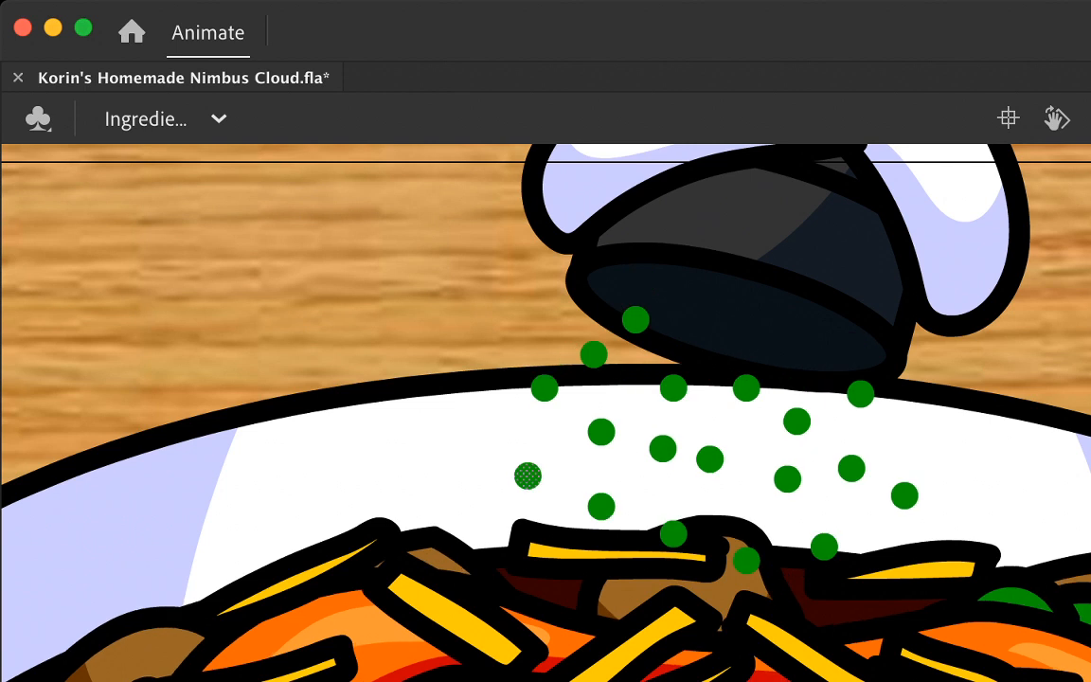
key(".")
key(".")
key(".")
key(".")
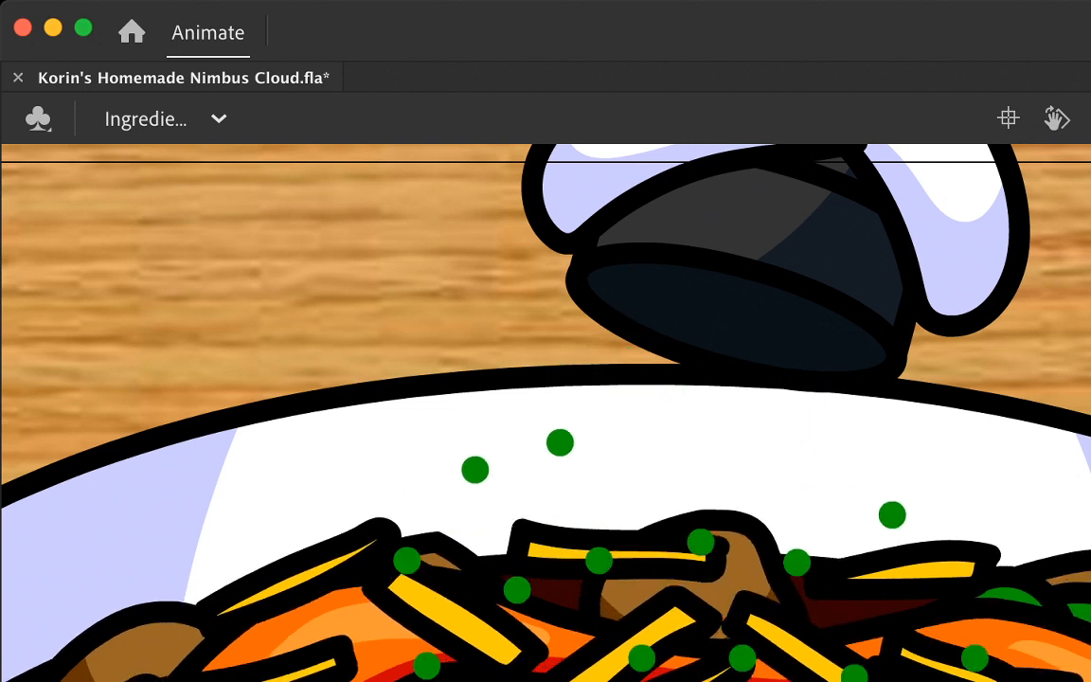
key("super+shift+v")
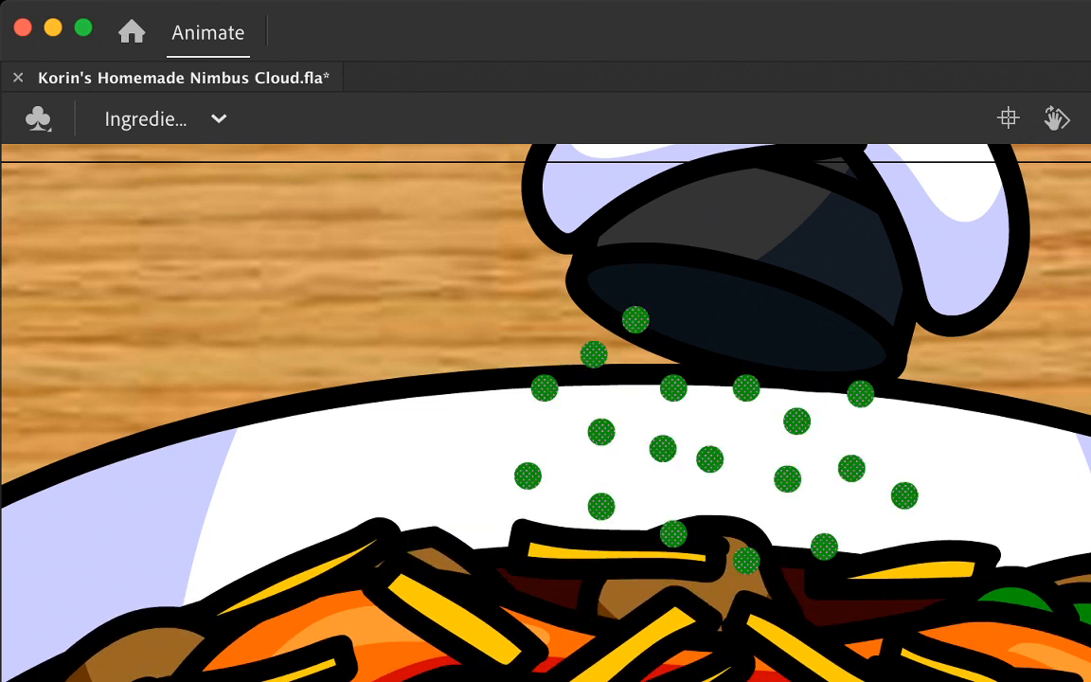
Step: Advance through the following frames, adding a keyframe, to the arrangement whose dots spread from the bowl's inner rim into the food
key(".")
key(".")
key(".")
key(".")
key(".")
key("F6")
key(".")
key(".")
key(".")
key(".")
key(".")
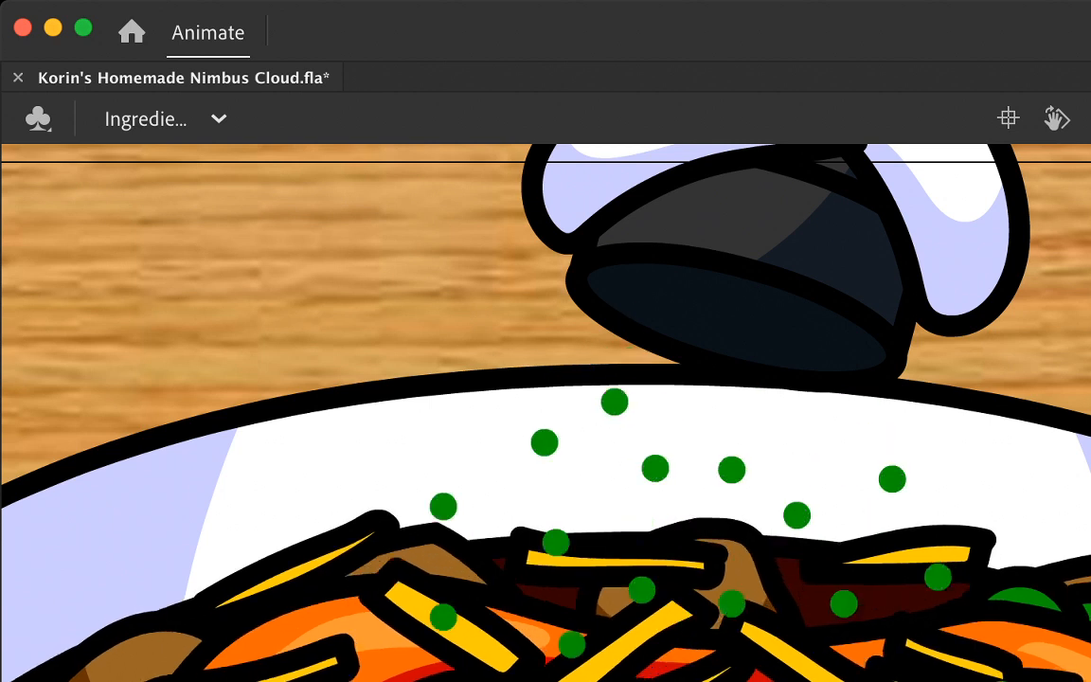
Step: Place the arrangement with only two dots still above the food in place on a frame without dots
key(".")
key(".")
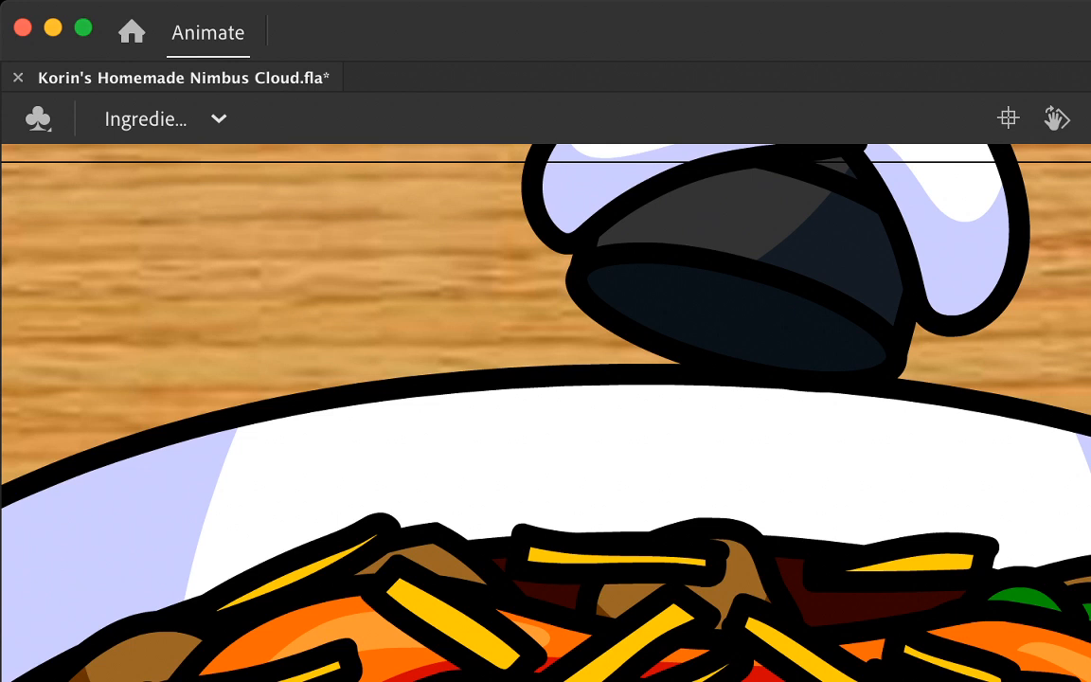
key(".")
key(".")
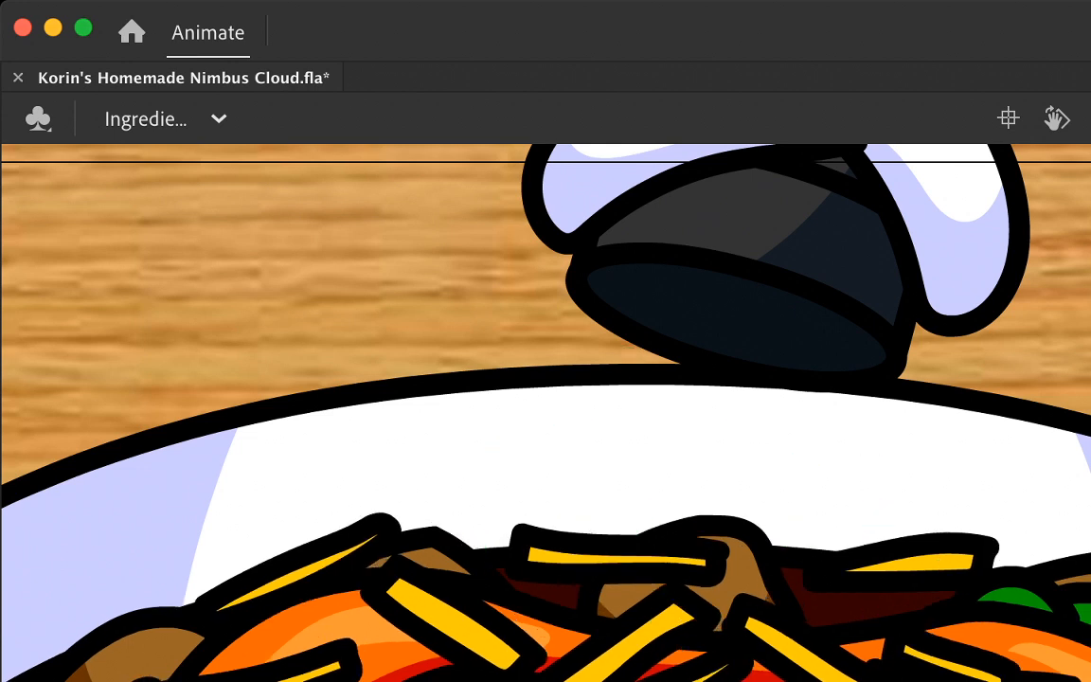
key(".")
key(".")
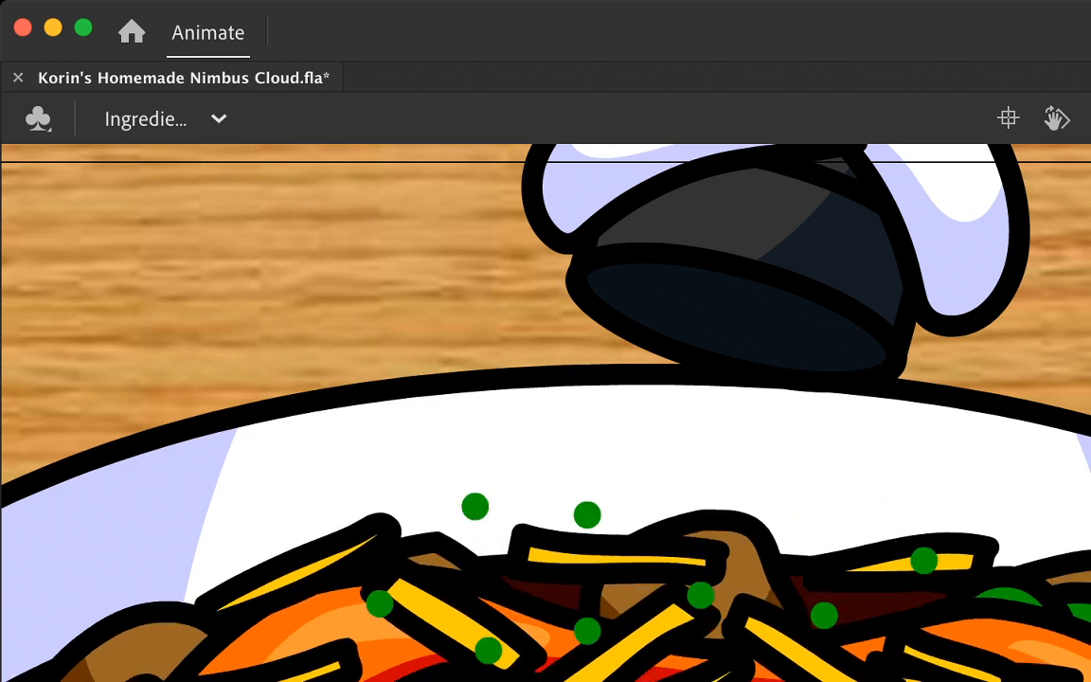
key(".")
Step: Advance through the empty frames and put the arrangement spreading from the bowl's rim into the food in place
key(".")
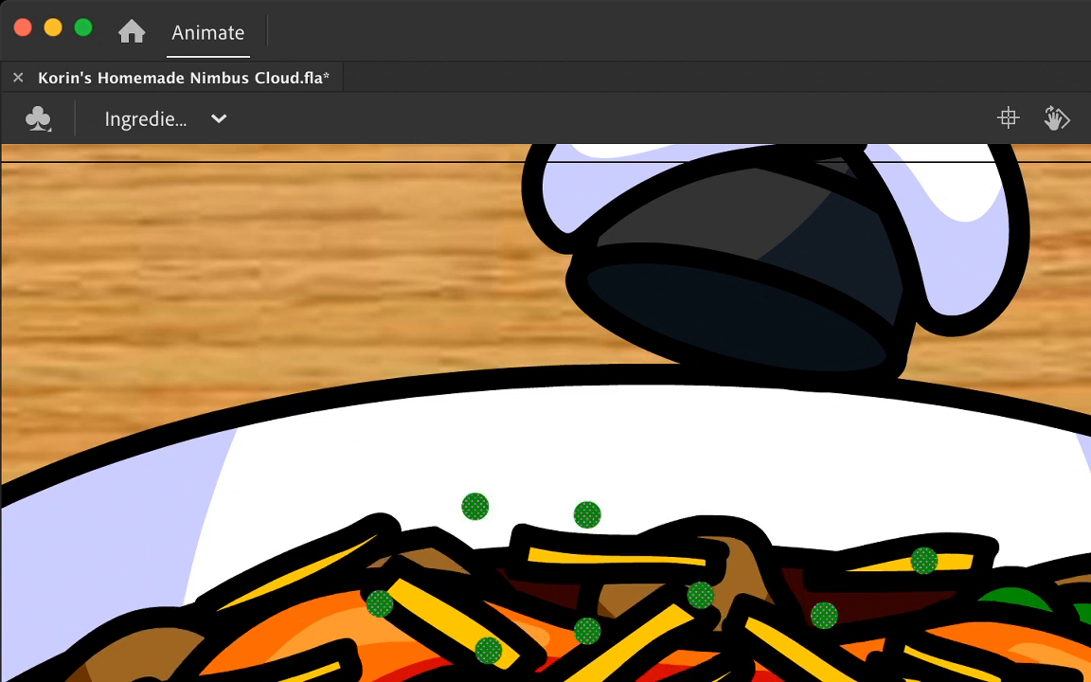
key(".")
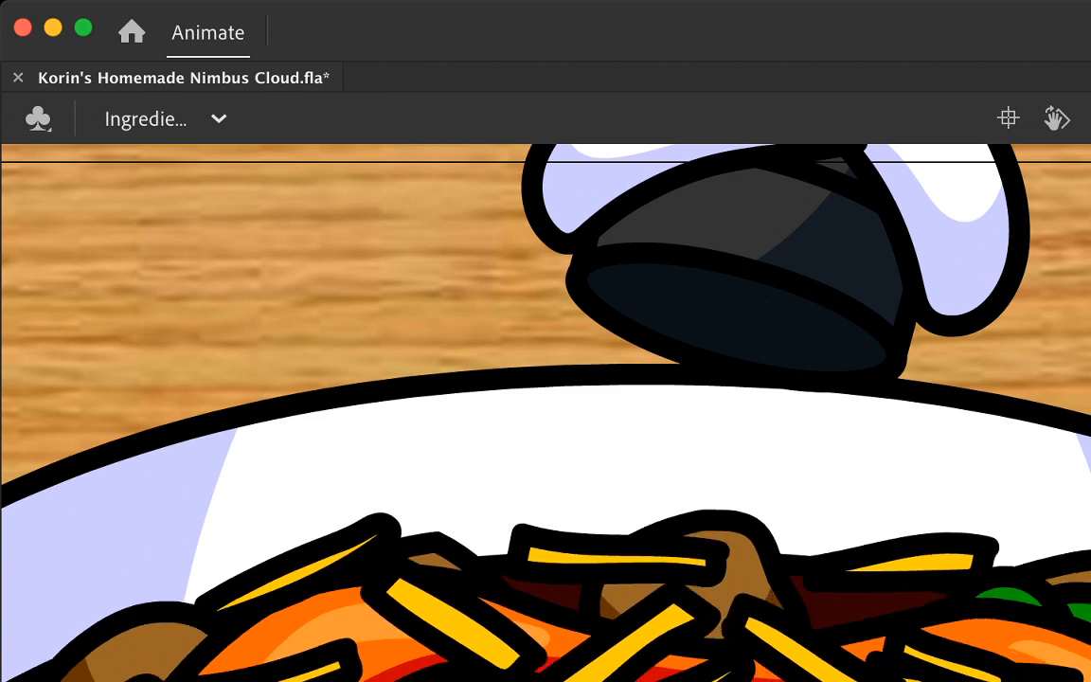
key(".")
key(".")
key(".")
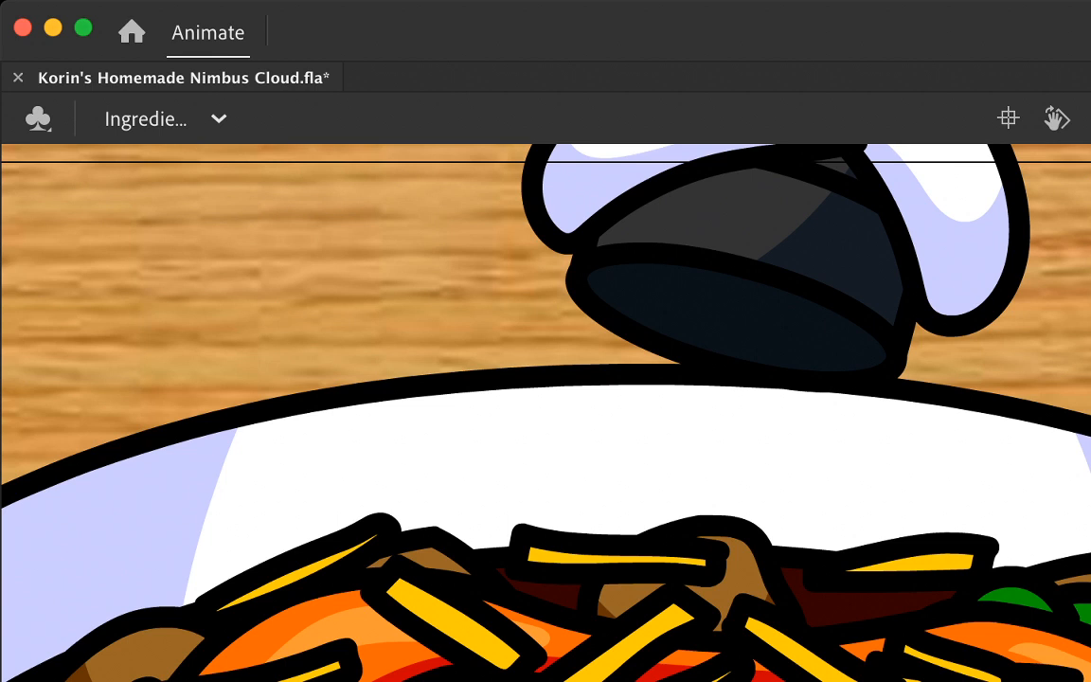
key(".")
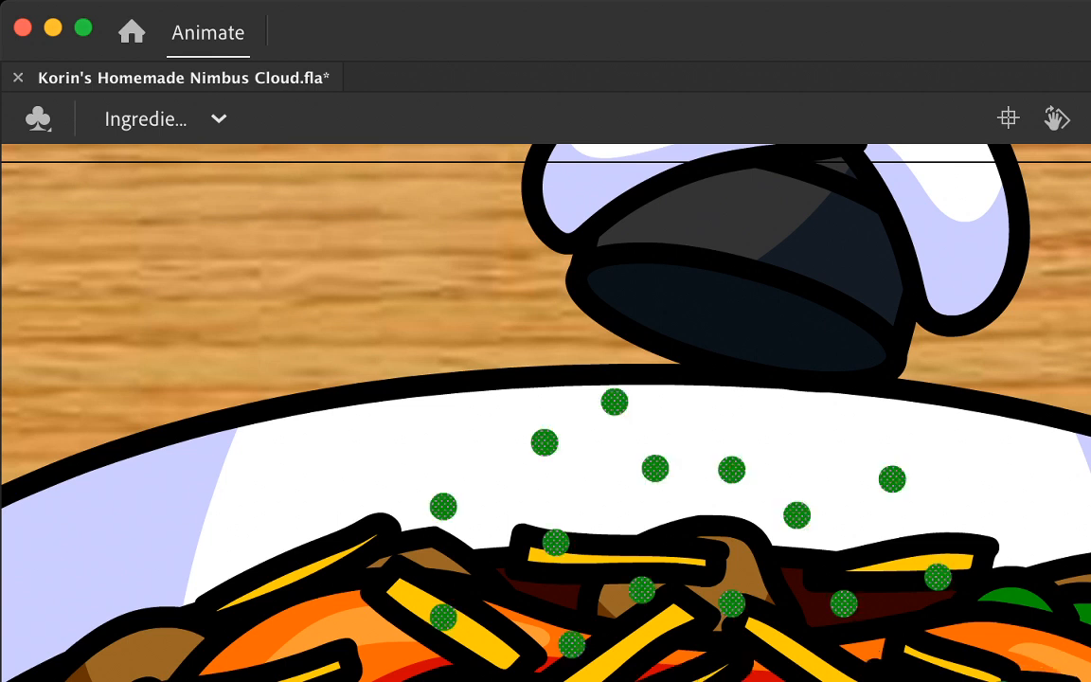
Step: Advance through the next empty frames and paste the nearly landed dot arrangement in place again
key(".")
key(".")
key(".")
key(".")
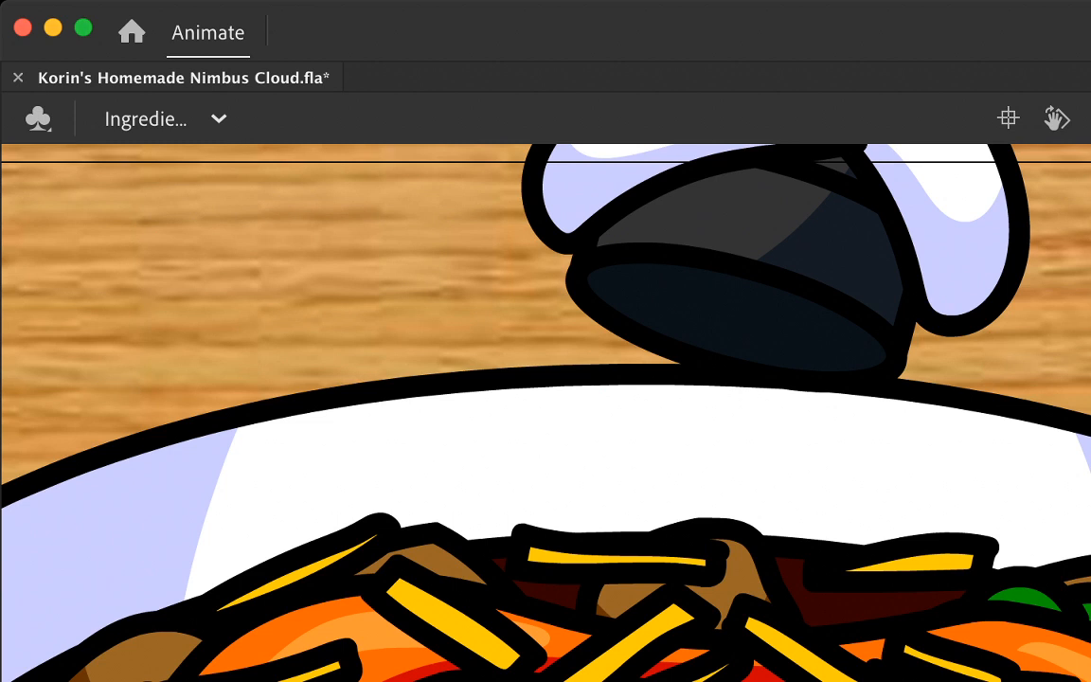
key(".")
key(".")
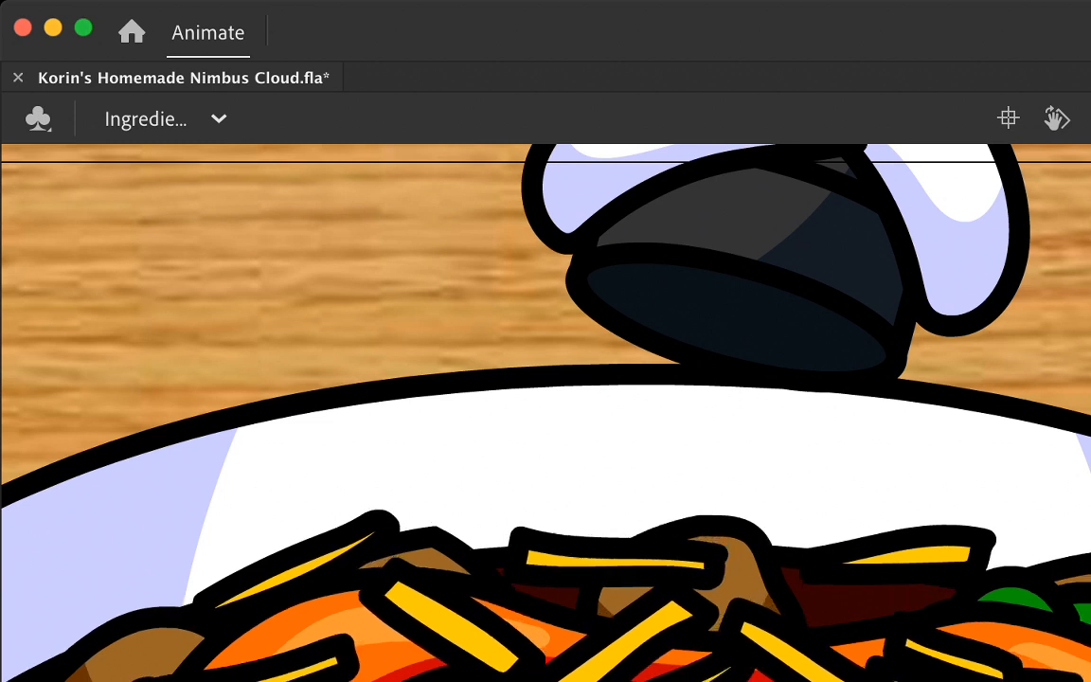
key(".")
key(".")
key(".")
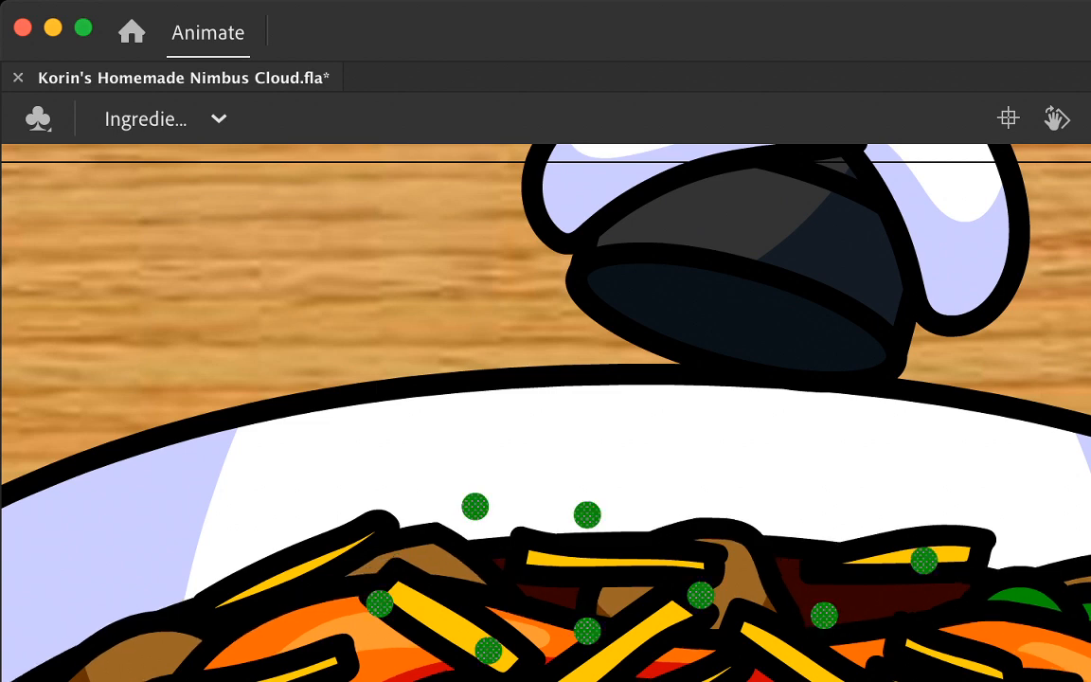
key(".")
key("super+shift+v")
Step: Insert a keyframe, deselect the dots and move the lower-left dot down and left onto the green pepper
scroll(545, 413, "down", 3)
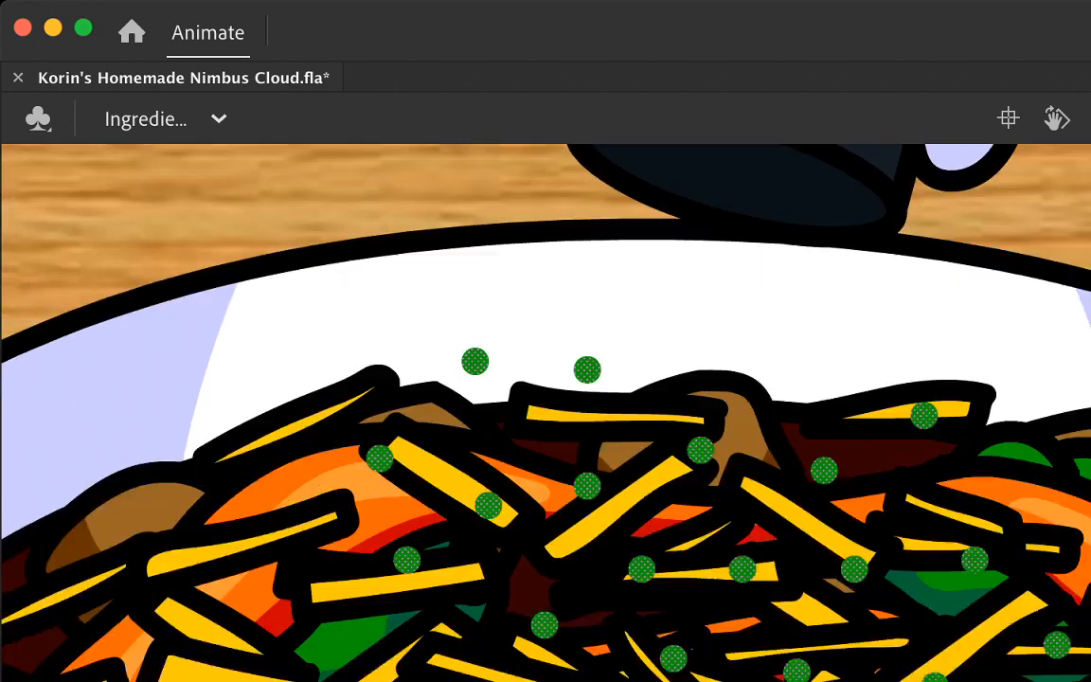
key("super+shift+a")
left_click(408, 561)
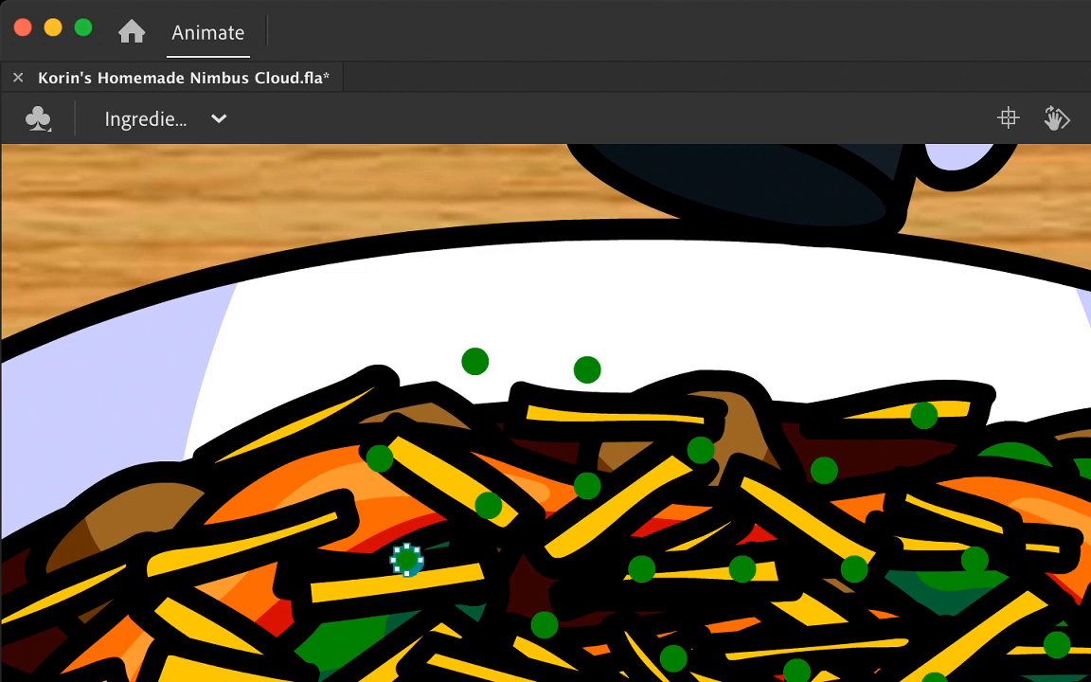
key("super+shift+a")
key("F6")
key("super+shift+a")
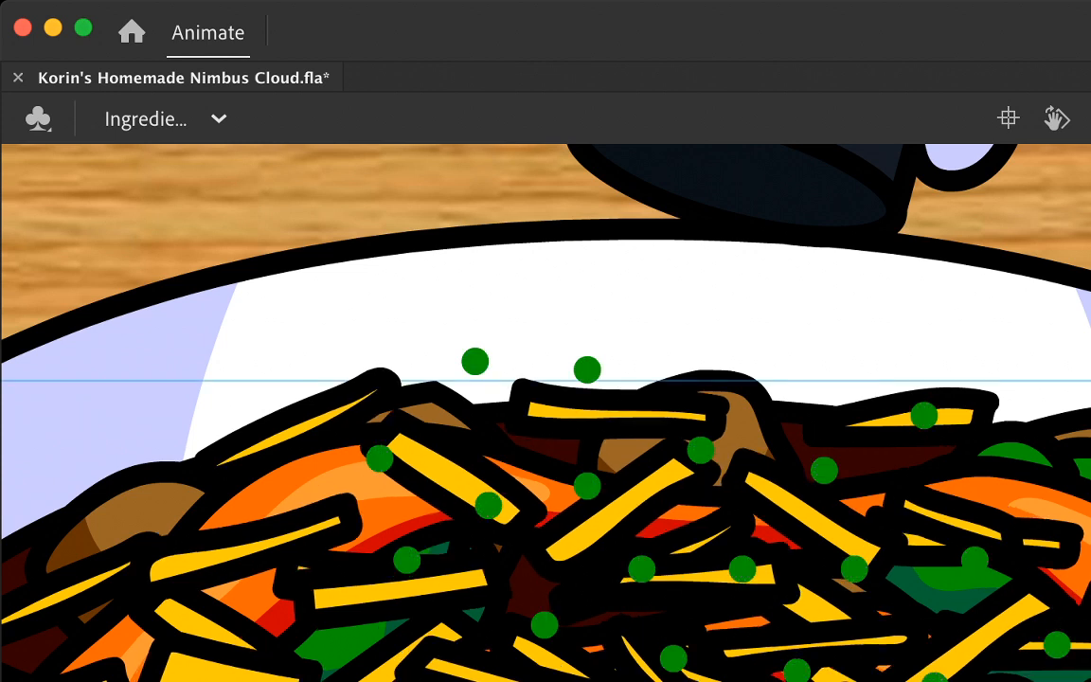
left_click_drag(407, 560, 352, 645)
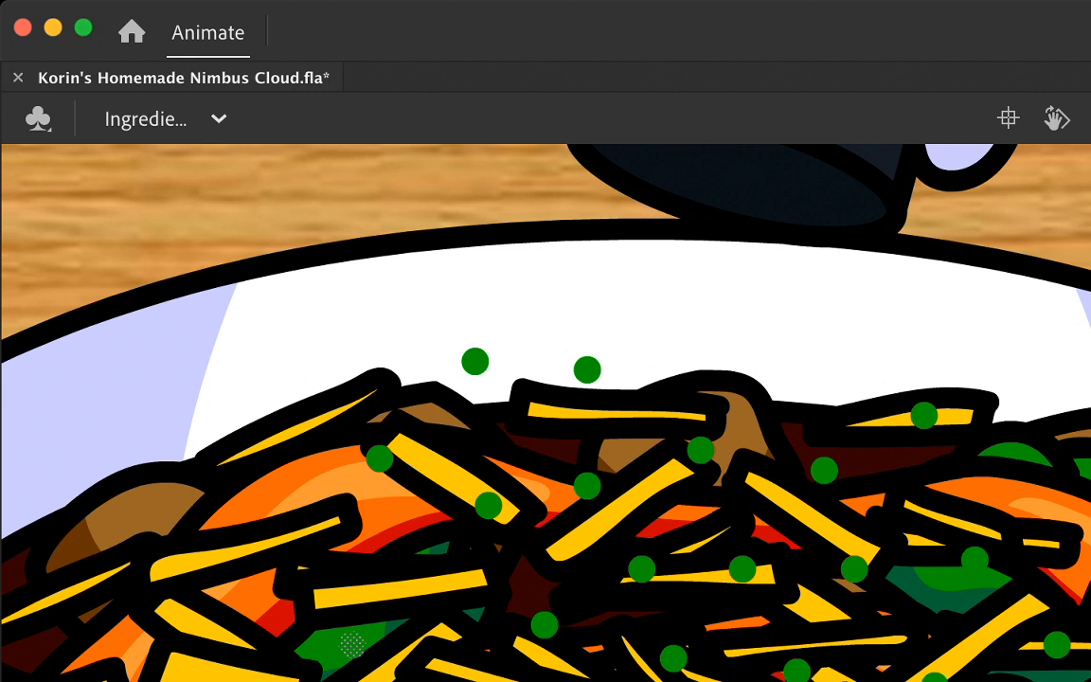
Step: Compare the moved dot with its previous position, selecting all dots to make it out against the green pepper
key(".")
key(".")
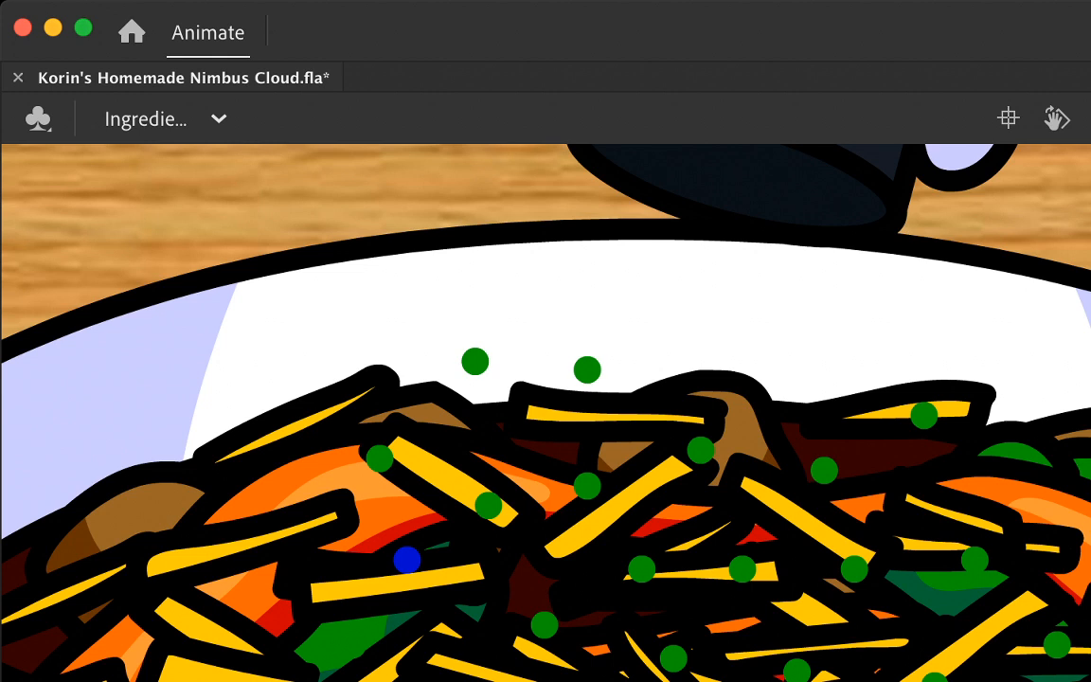
key("super+a")
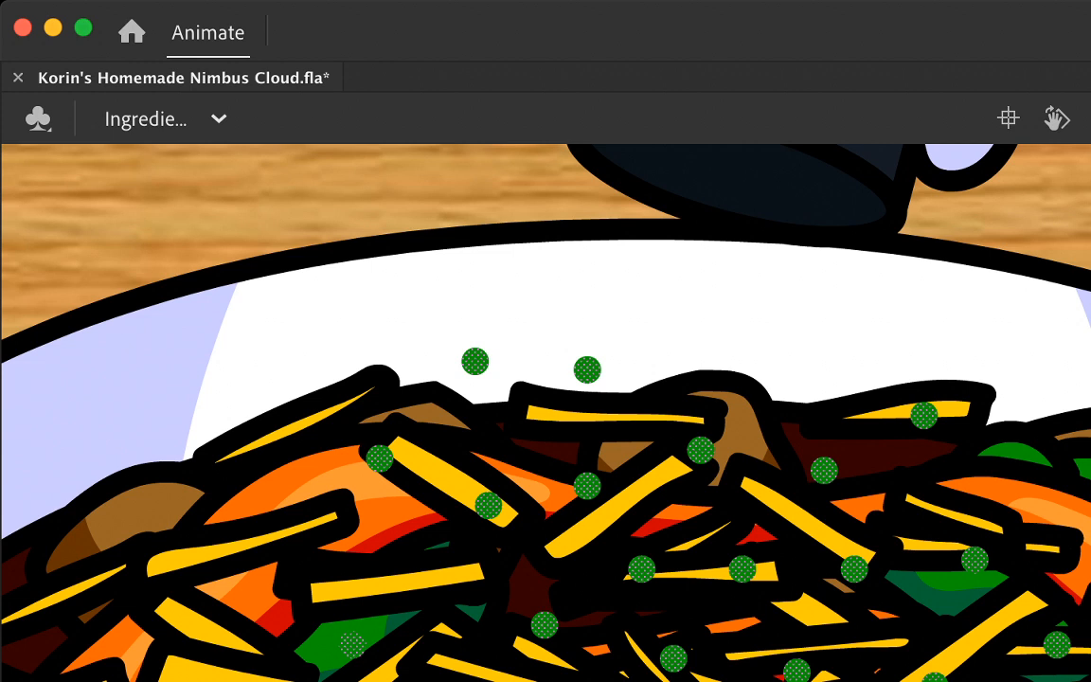
key(".")
key(".")
key("super+a")
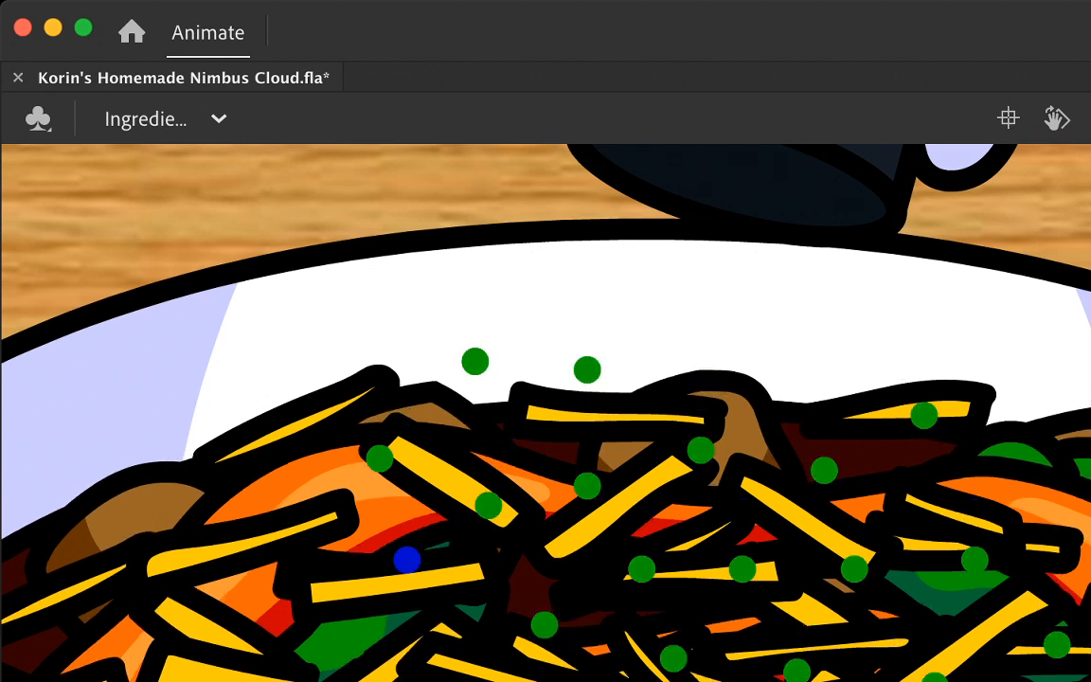
Step: With the background artwork hidden, move the left-hand and lower central dots further down, away from their previous positions
left_click(545, 625)
left_click_drag(380, 458, 311, 533)
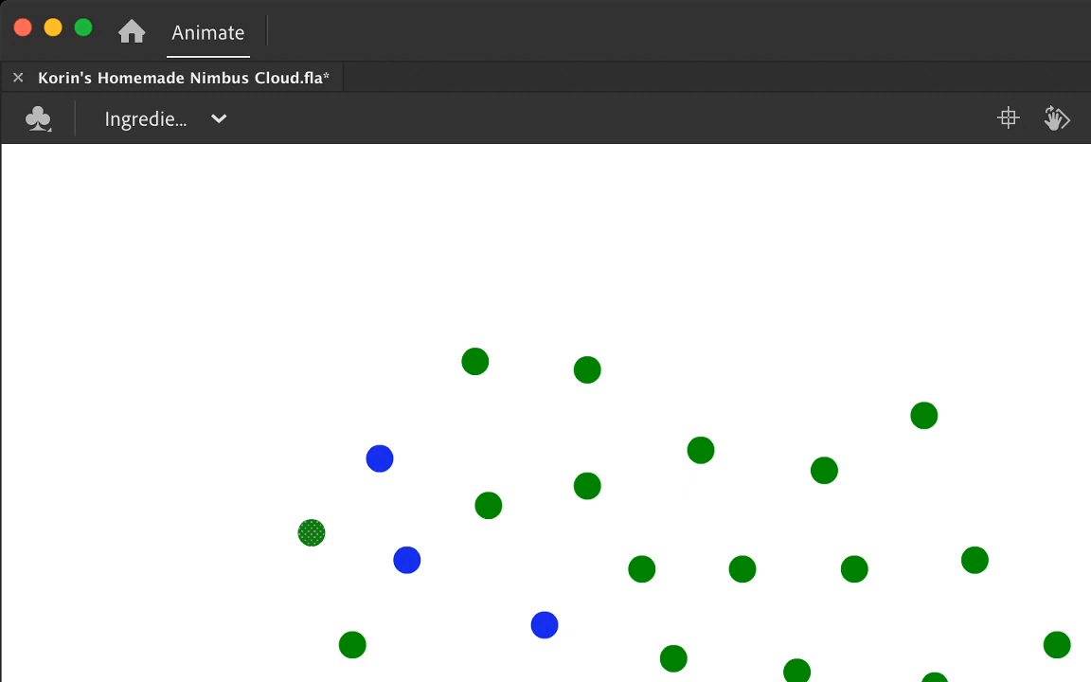
left_click(673, 658)
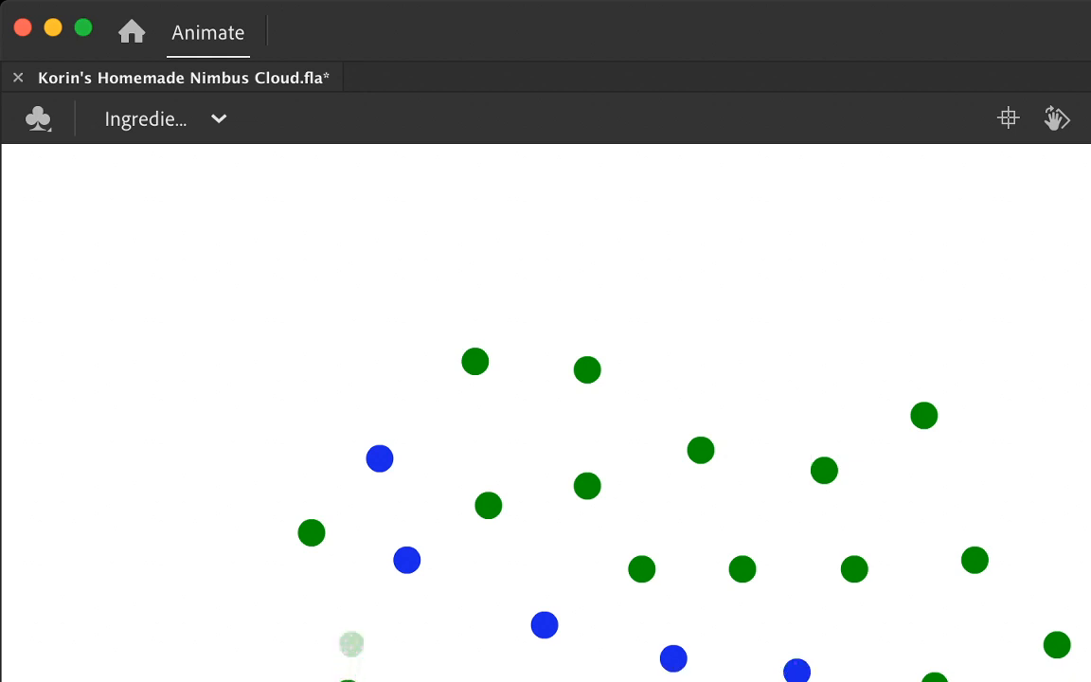
left_click_drag(312, 541, 275, 598)
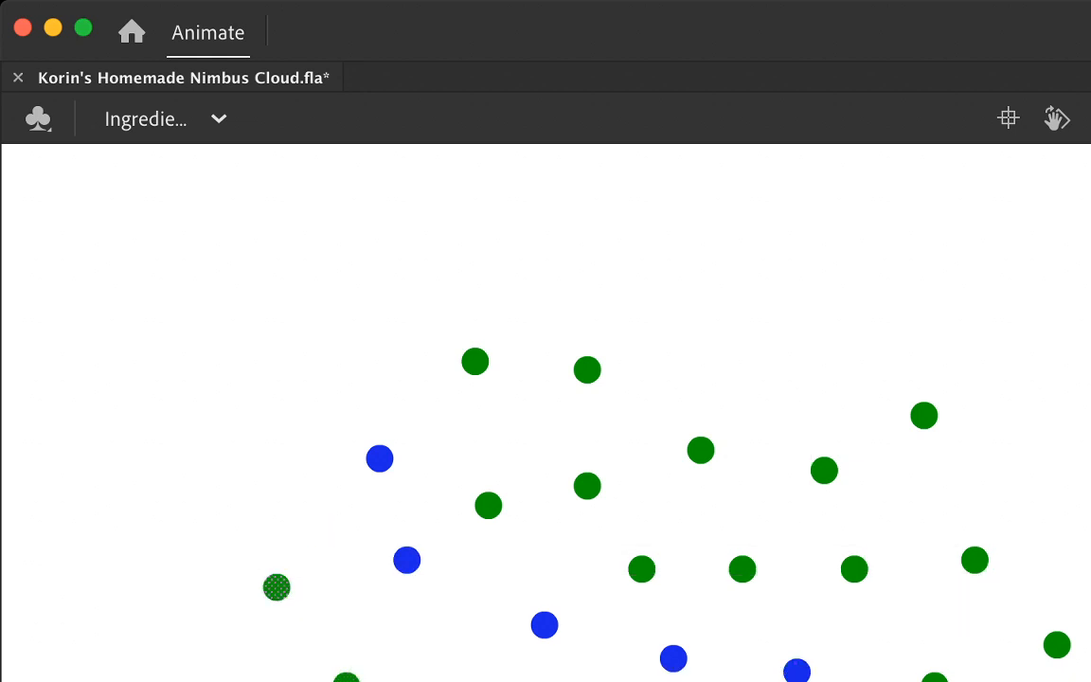
left_click_drag(489, 505, 459, 597)
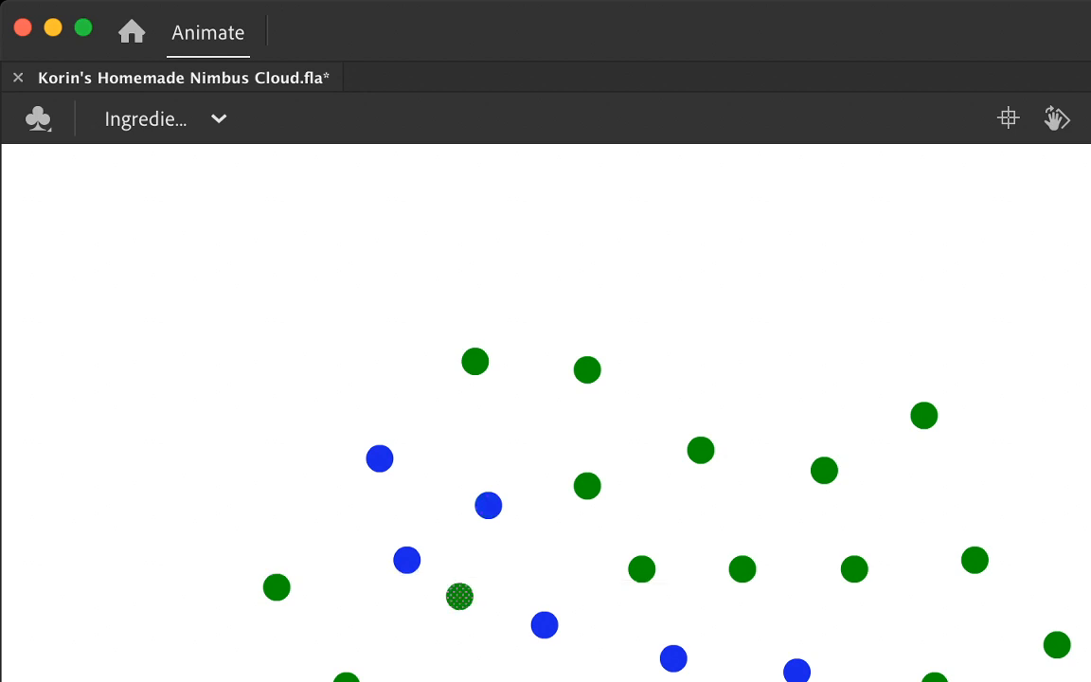
left_click_drag(474, 361, 418, 486)
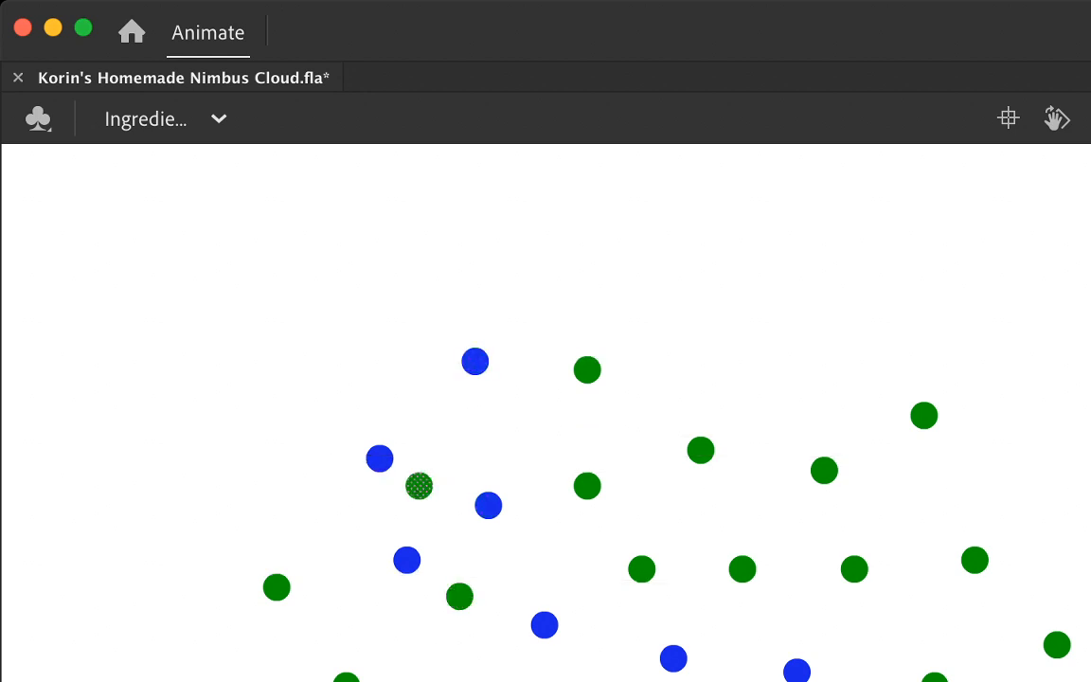
Step: Move the three central green dots further down from their blue previous positions, fanning the outer two slightly outward
left_click_drag(587, 486, 560, 559)
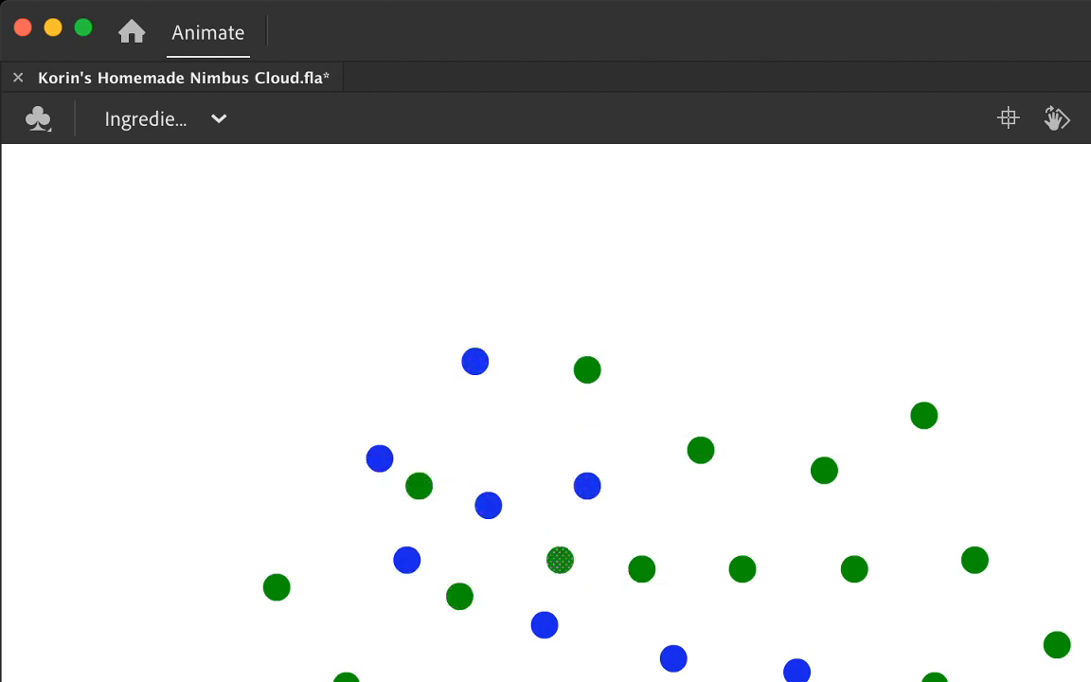
left_click(641, 570)
left_click_drag(641, 569, 641, 624)
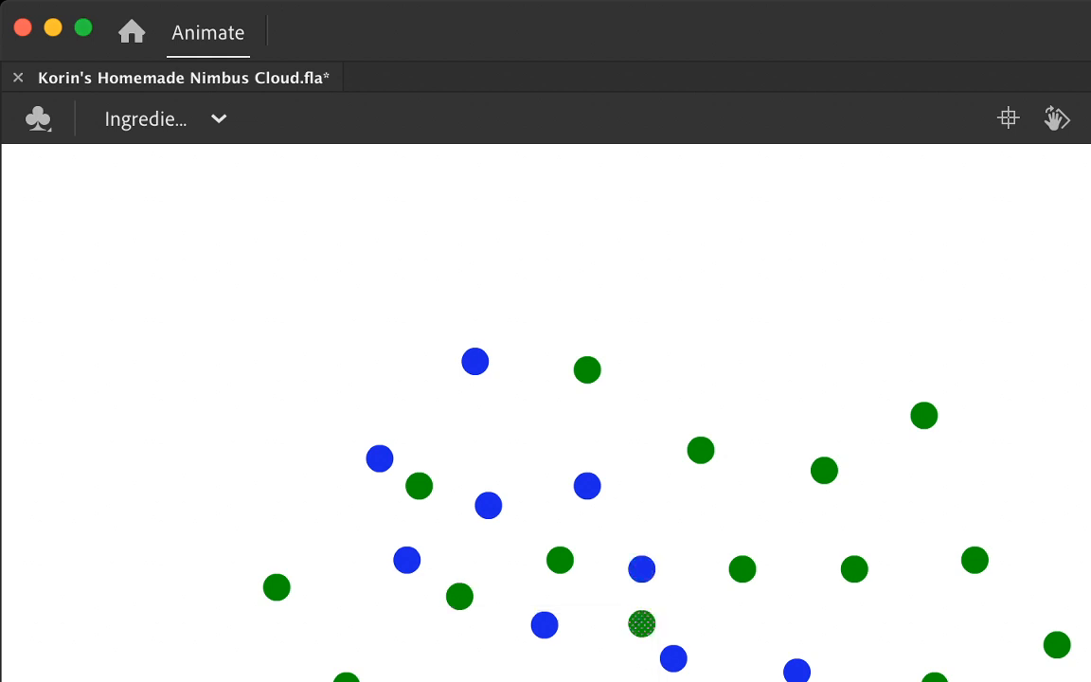
left_click(743, 570)
left_click_drag(743, 570, 762, 618)
Step: Move the two lower-right dots and the two right-hand dots of the row above them further down from their previous positions
left_click(935, 678)
left_click_drag(935, 679, 974, 681)
left_click(1057, 645)
left_click_drag(1057, 645, 1057, 681)
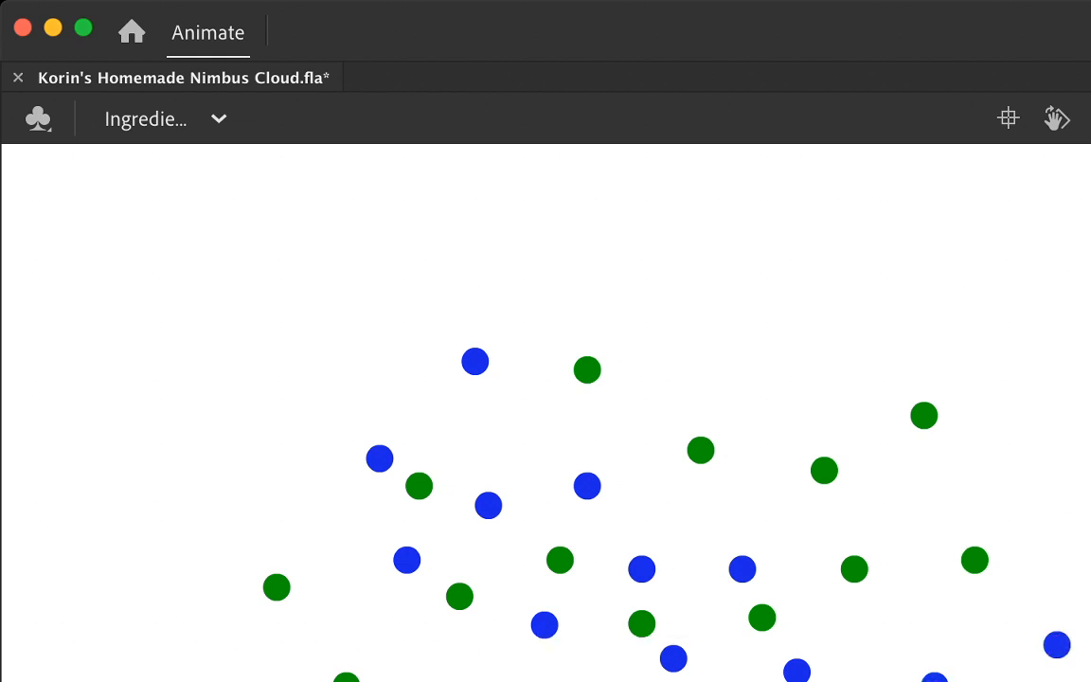
left_click_drag(974, 559, 975, 623)
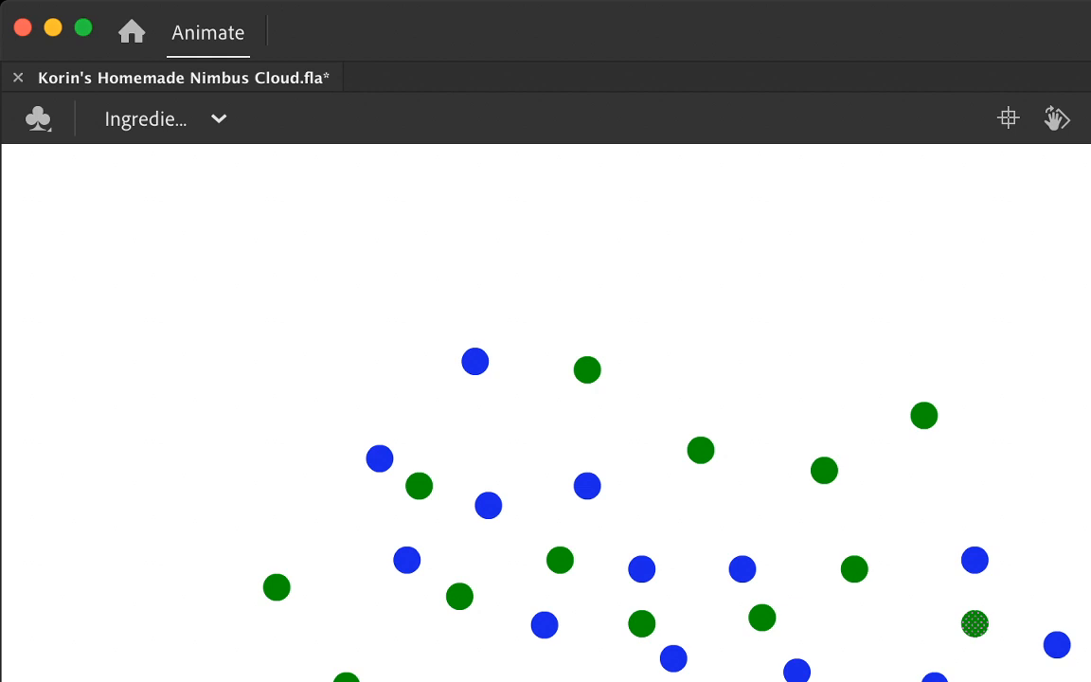
left_click(863, 557)
left_click_drag(854, 569, 869, 634)
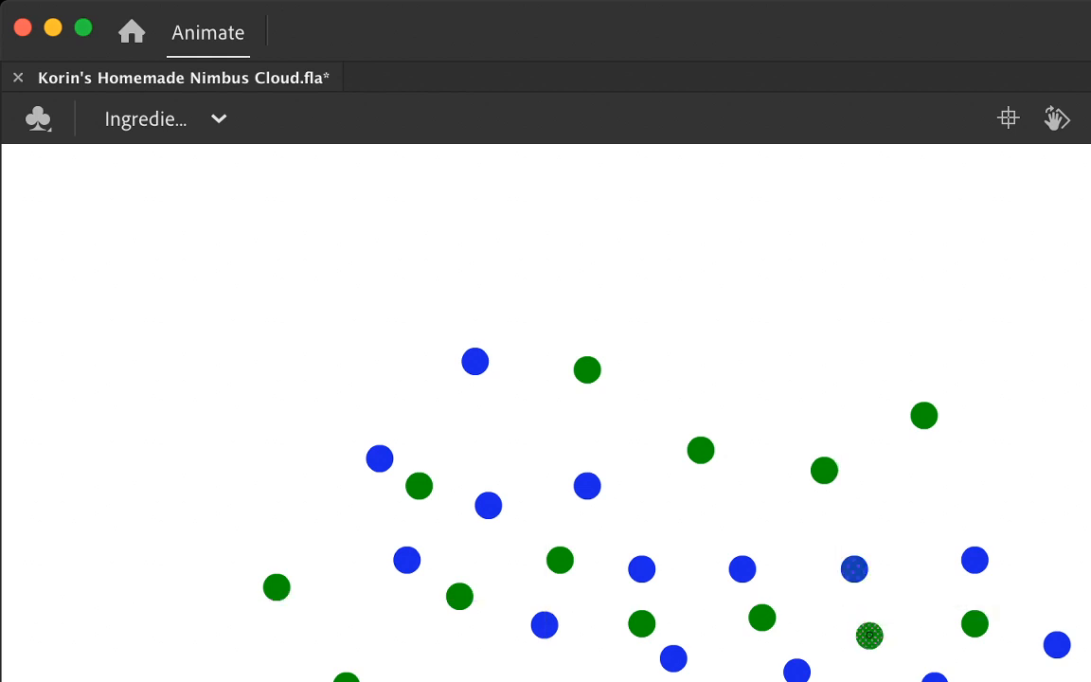
Step: Move the four uppermost dots down, shifting the two right-hand ones slightly right and the two left-hand ones left
left_click(924, 416)
left_click_drag(925, 416, 959, 497)
left_click_drag(824, 471, 842, 539)
left_click_drag(700, 450, 688, 524)
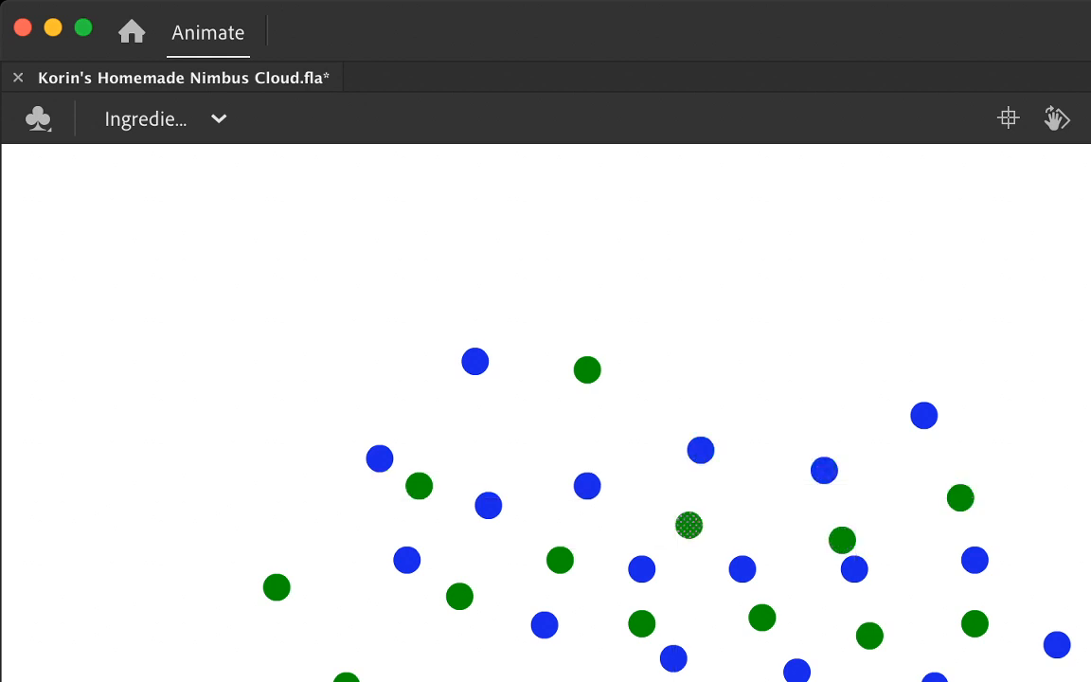
left_click_drag(588, 370, 532, 438)
key("Return")
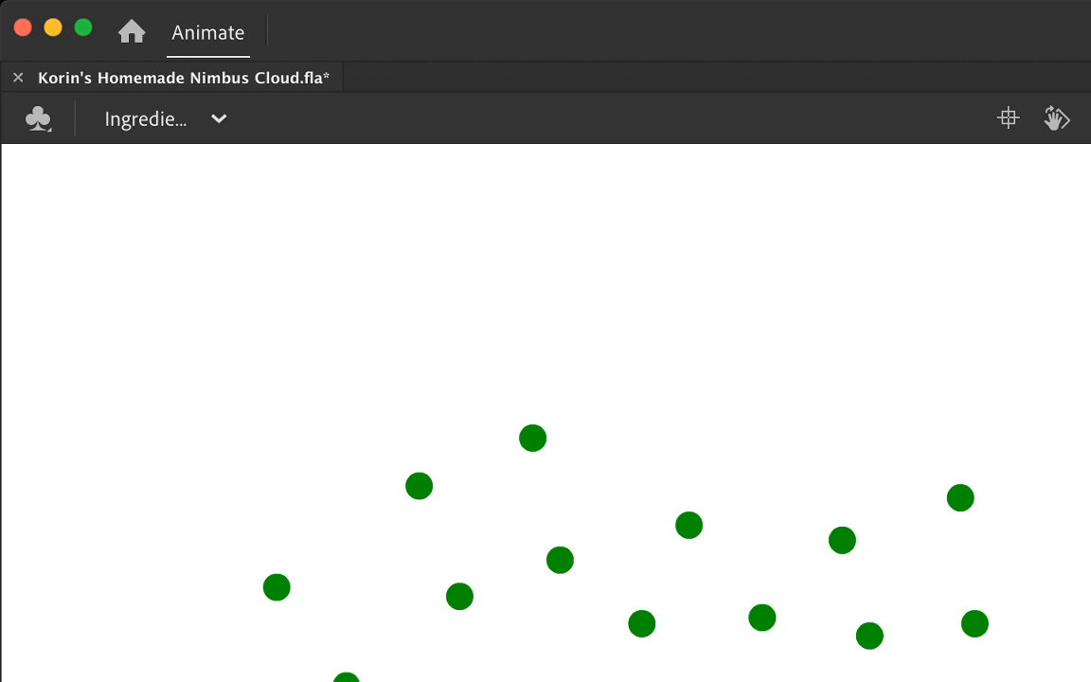
Step: Select all the green dots and delete them, leaving the bowl artwork without dots
key("super+a")
key("Delete")
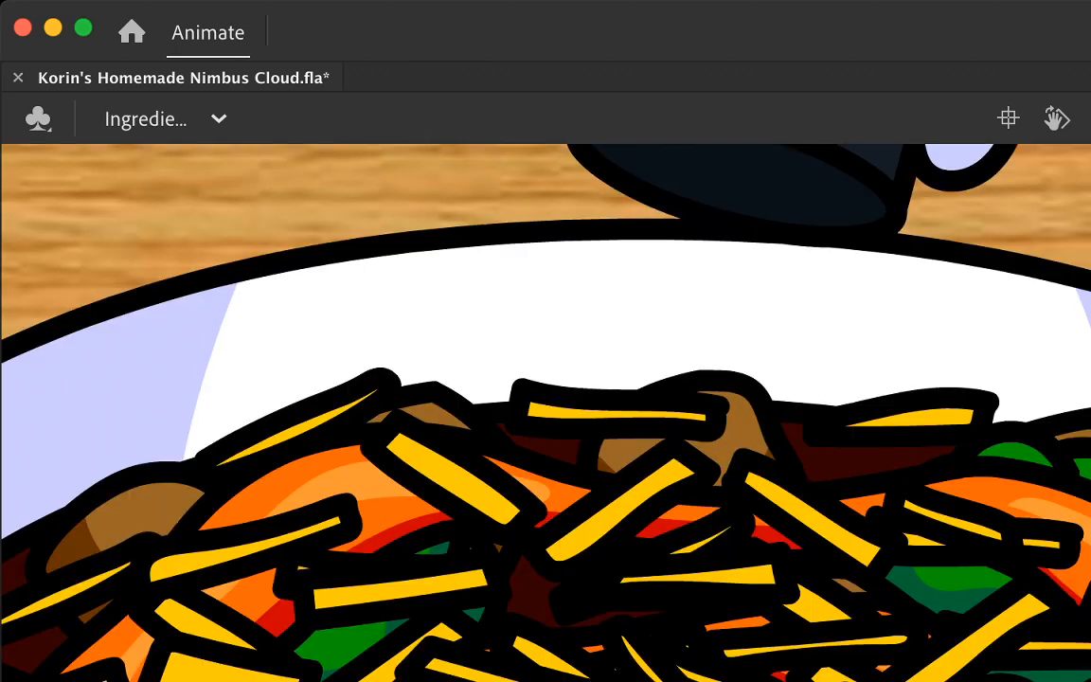
key("super+minus")
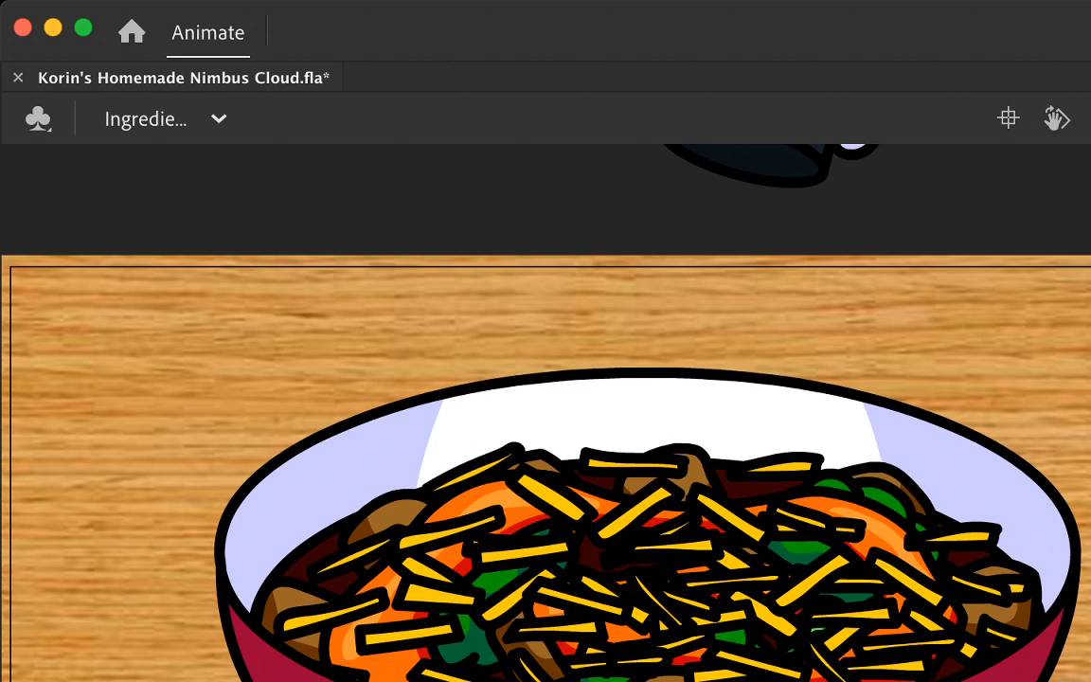
key("super+minus")
key("super+minus")
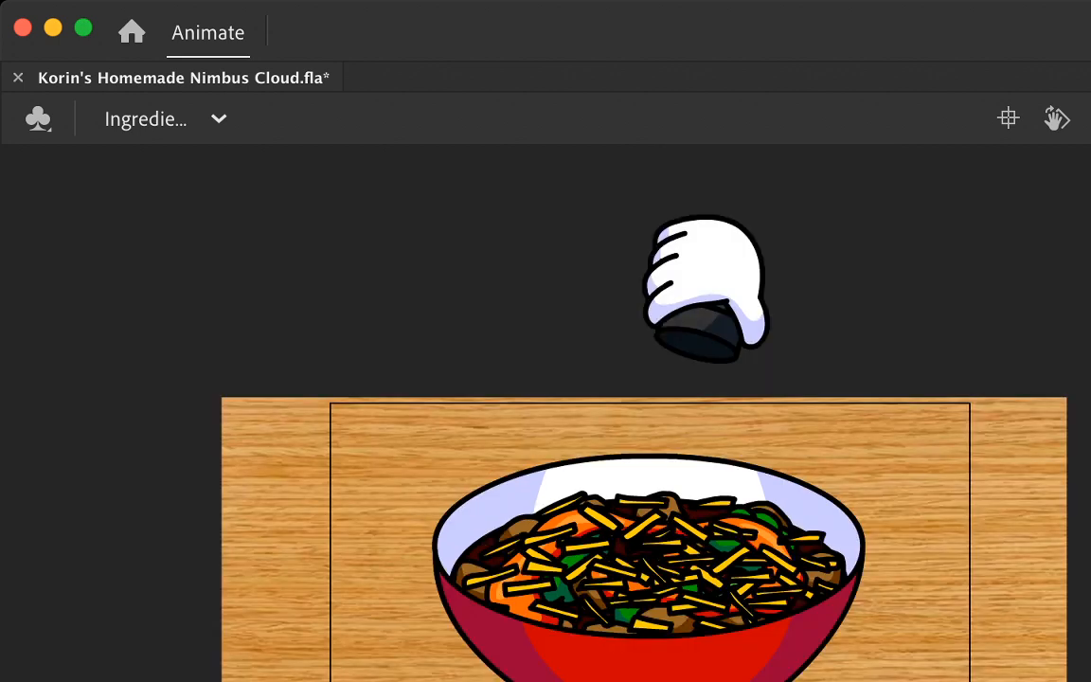